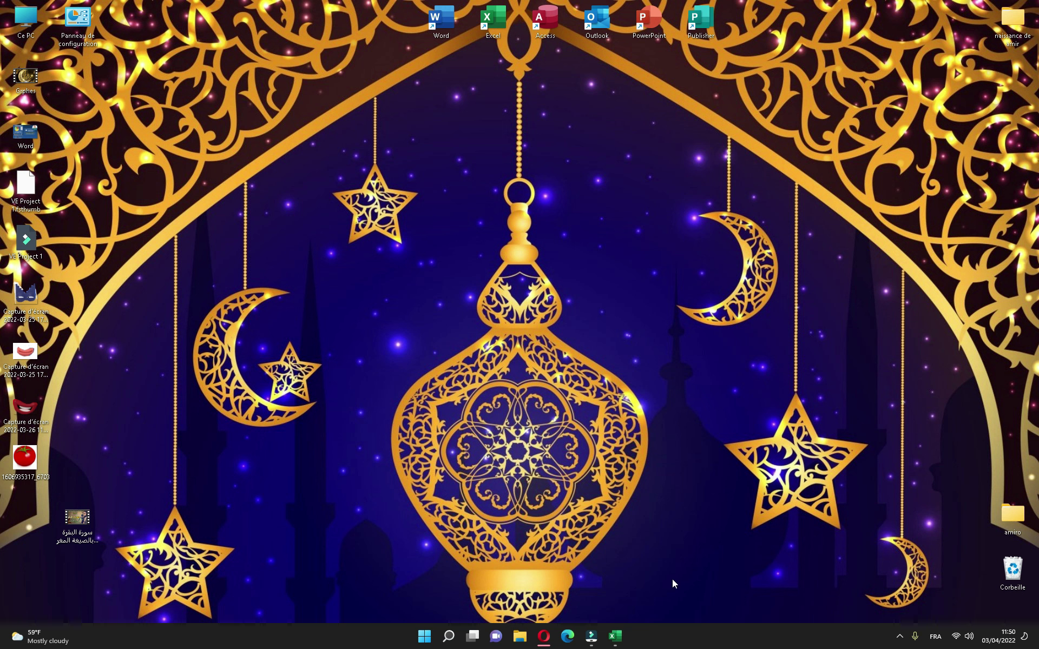
# - Bring the Classeur1 workbook back to the front and select cell F19 below the tables
pyautogui.click(615, 636)
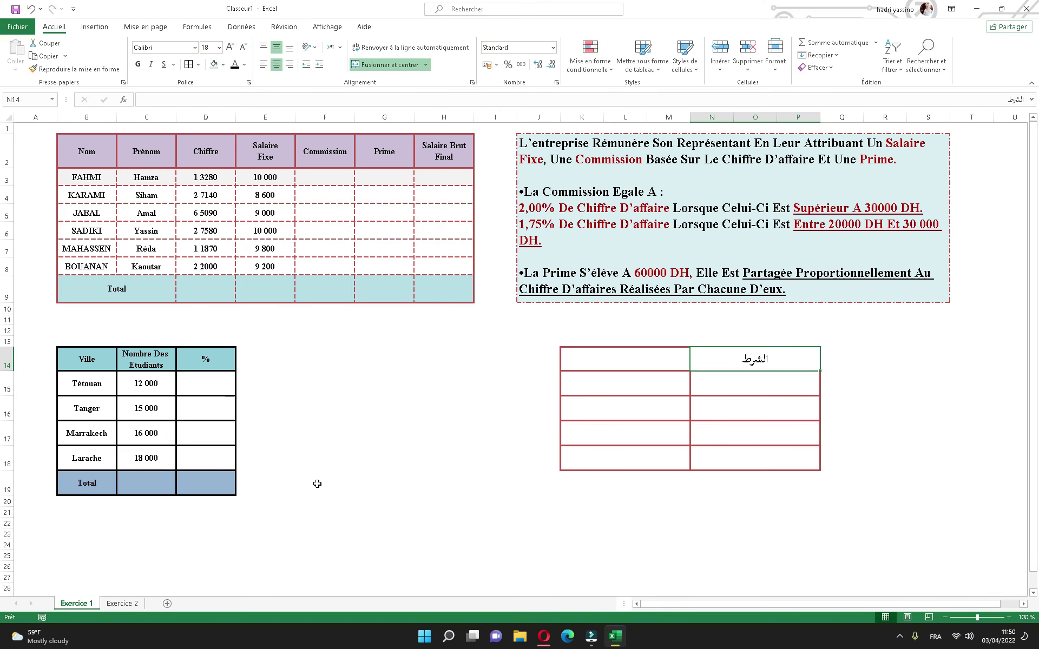
pyautogui.click(331, 475)
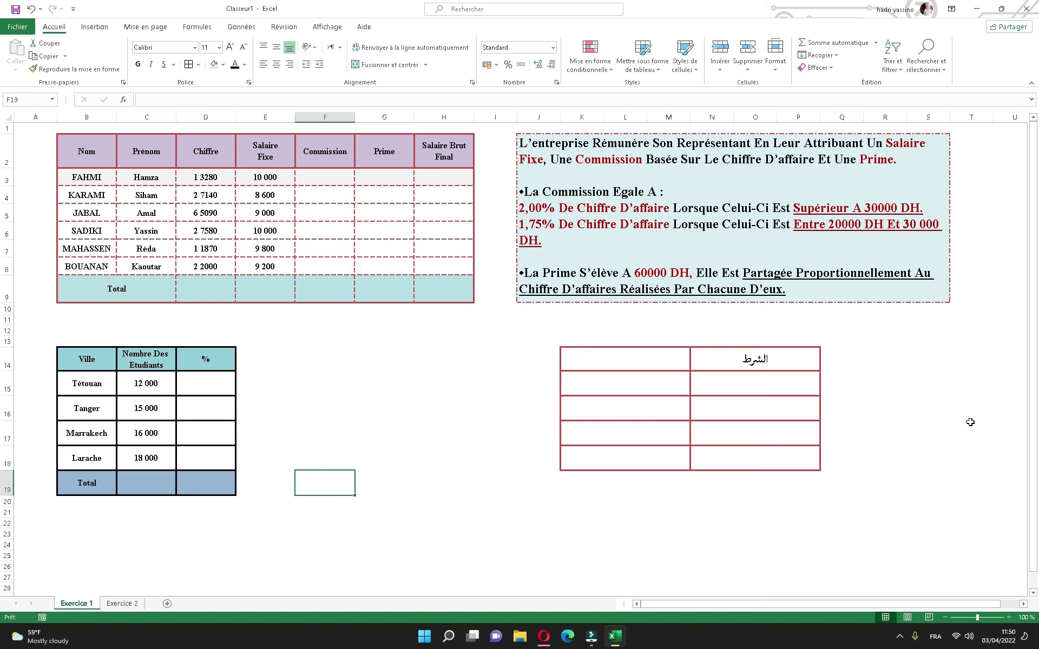
pyautogui.click(543, 638)
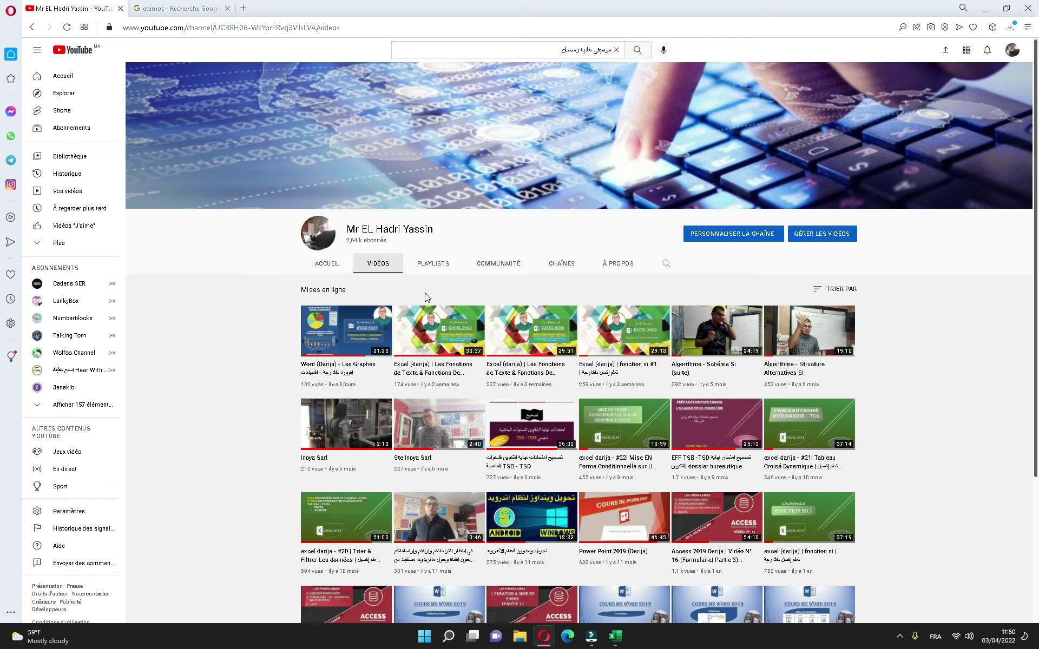
pyautogui.hotkey('ctrl', '+')
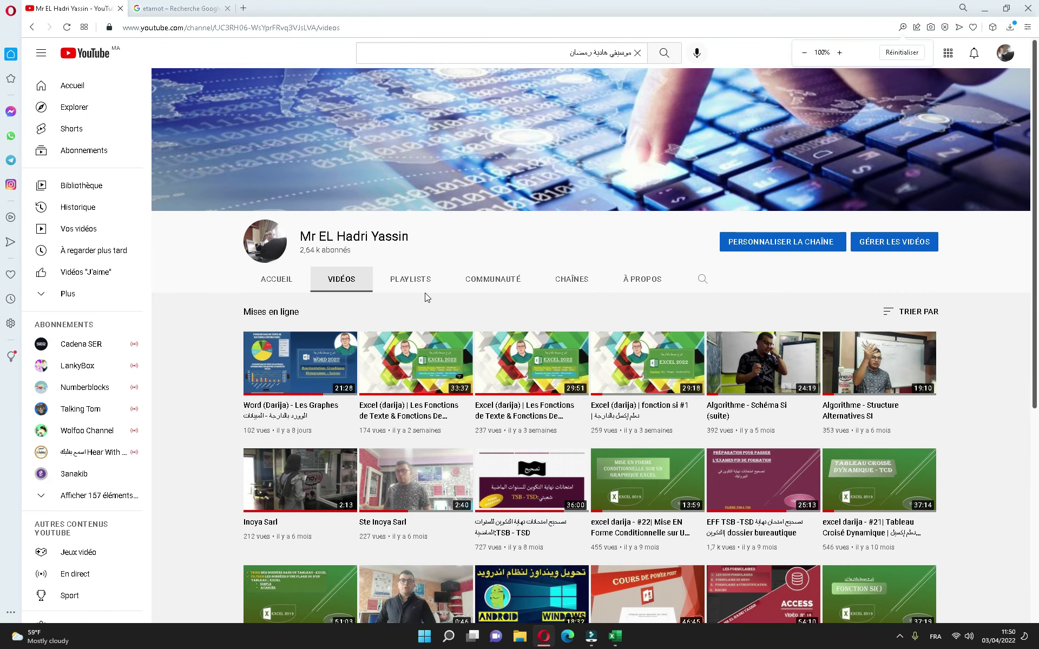
pyautogui.click(616, 637)
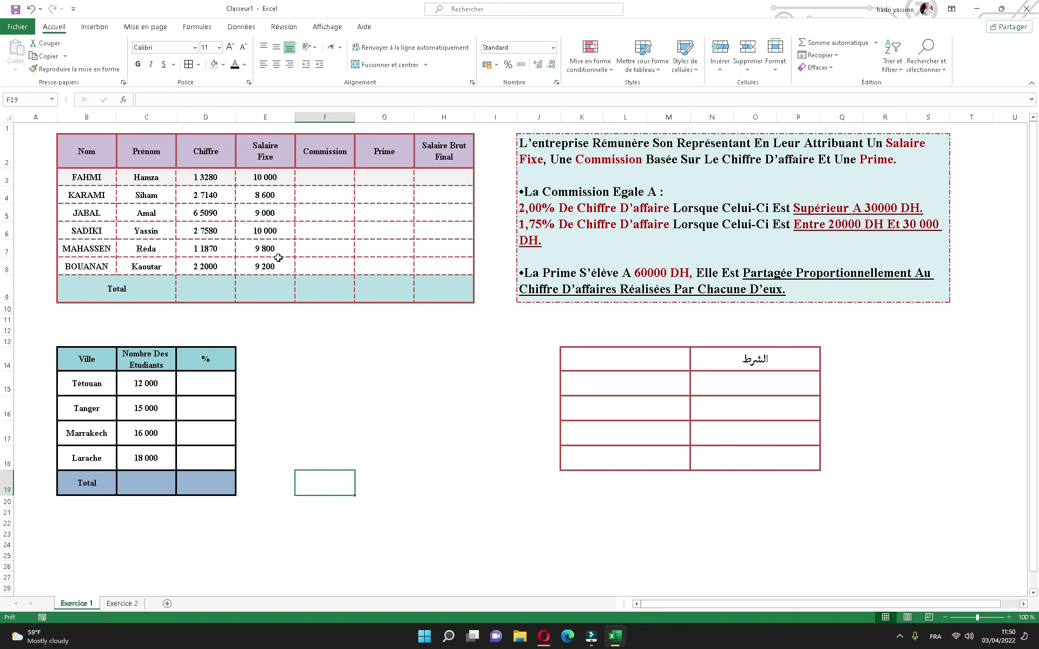
# - Change the D2 header to 'Chiffre Affaire', with Affaire on a second line
pyautogui.keyDown('ctrl'); pyautogui.scroll(1, 279, 258); pyautogui.keyUp('ctrl')
pyautogui.moveTo(736, 603); pyautogui.dragTo(675, 605)
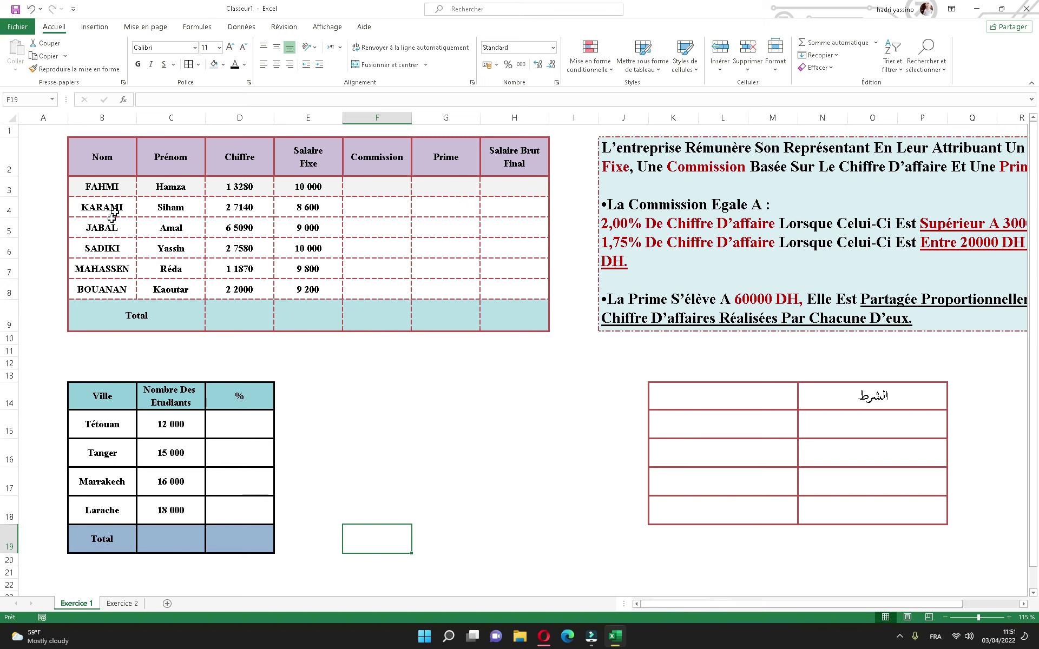
pyautogui.doubleClick(264, 156)
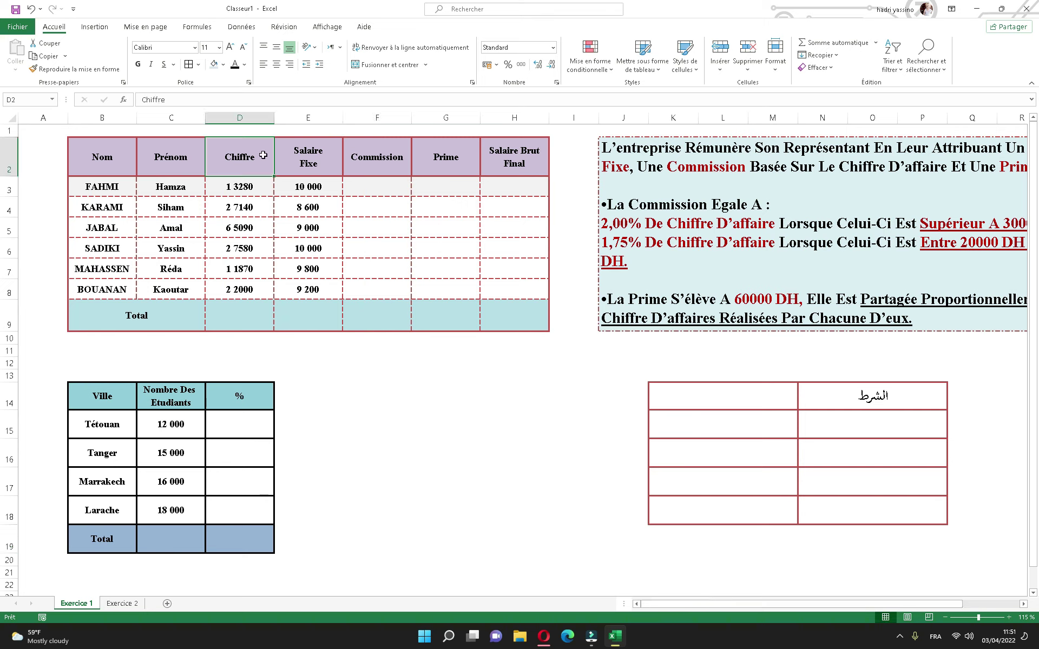
pyautogui.hotkey('alt', 'Return')
pyautogui.write('Affaire')
pyautogui.click(340, 281)
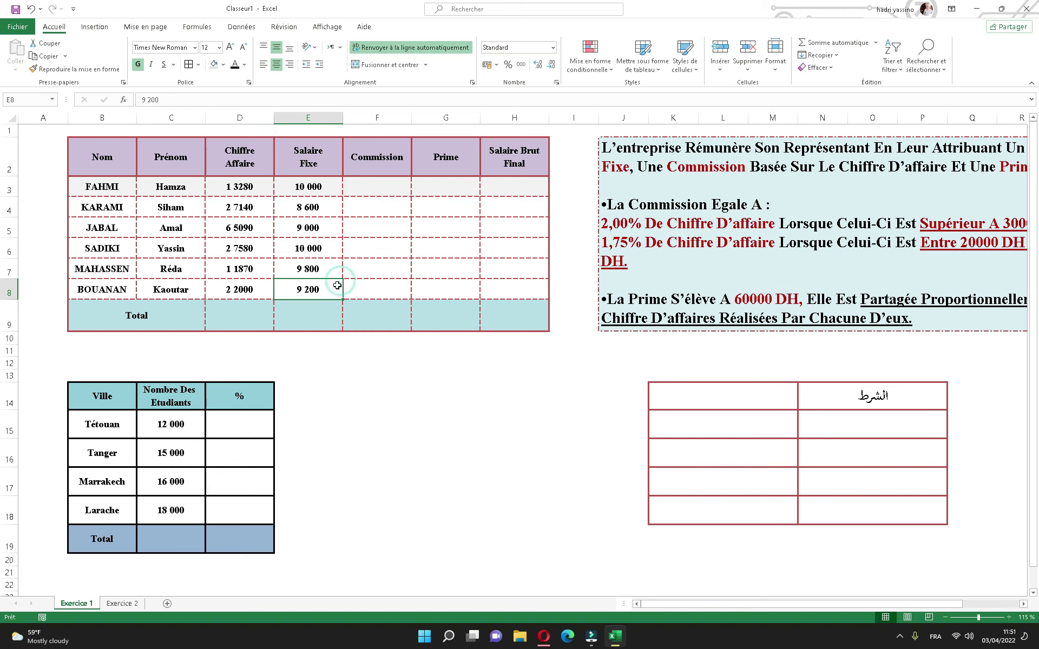
# - Narrow column I between the table and the instructions text box
pyautogui.keyDown('ctrl'); pyautogui.scroll(1, 322, 254); pyautogui.keyUp('ctrl')
pyautogui.scroll(1, 365, 279)
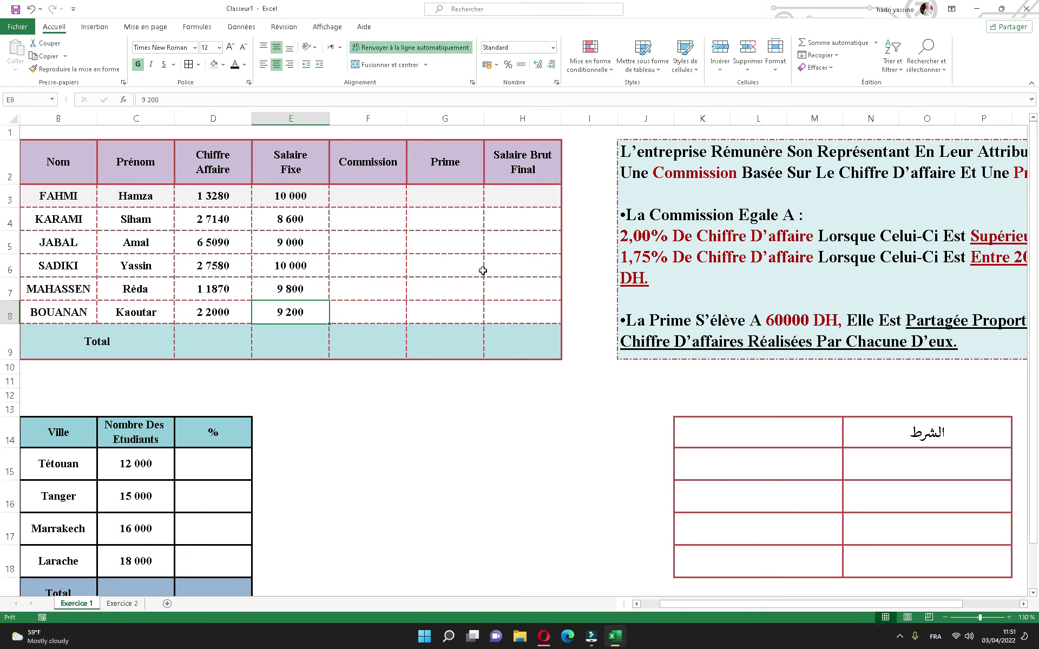
pyautogui.moveTo(697, 607)
pyautogui.mouseDown()
pyautogui.moveTo(624, 130)
pyautogui.moveTo(597, 118)
pyautogui.mouseUp()
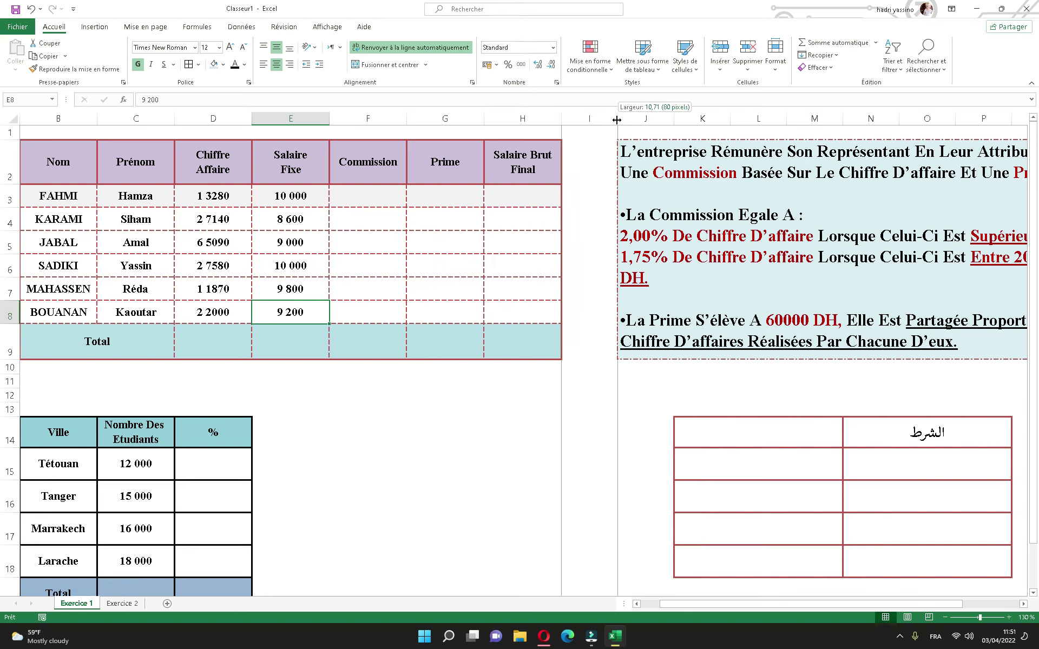
pyautogui.click(539, 166)
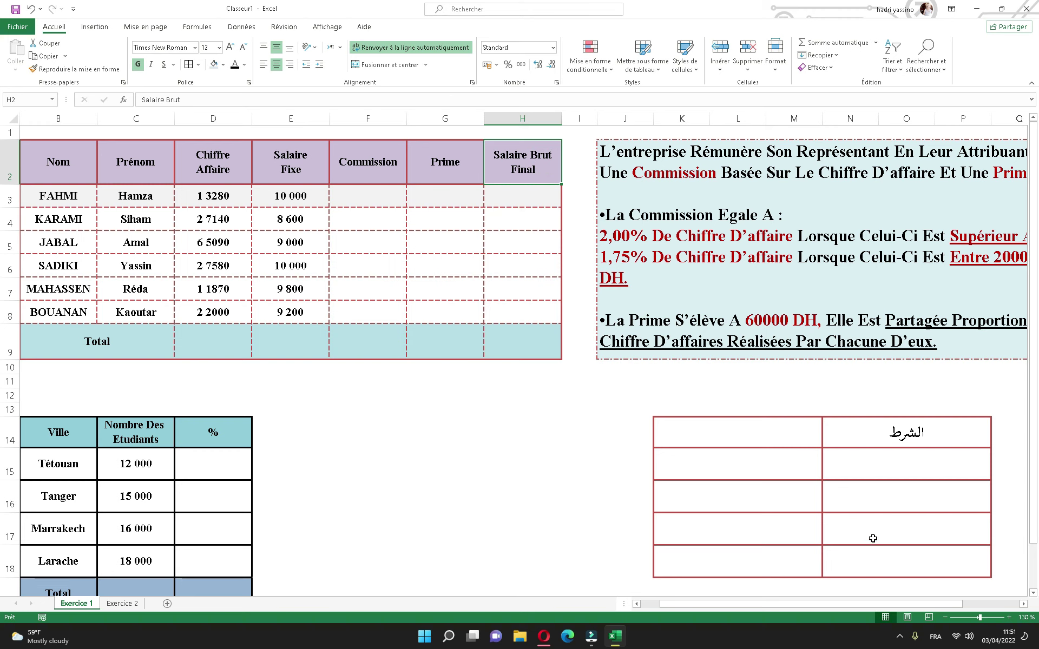
pyautogui.moveTo(882, 605); pyautogui.dragTo(901, 607)
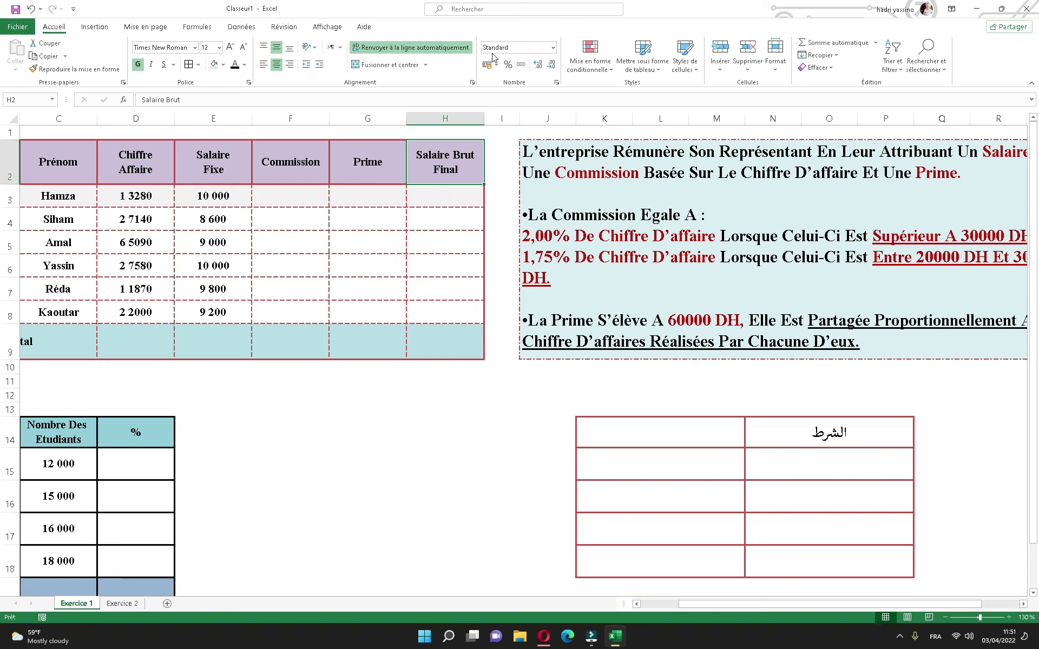
pyautogui.moveTo(517, 119); pyautogui.dragTo(500, 119)
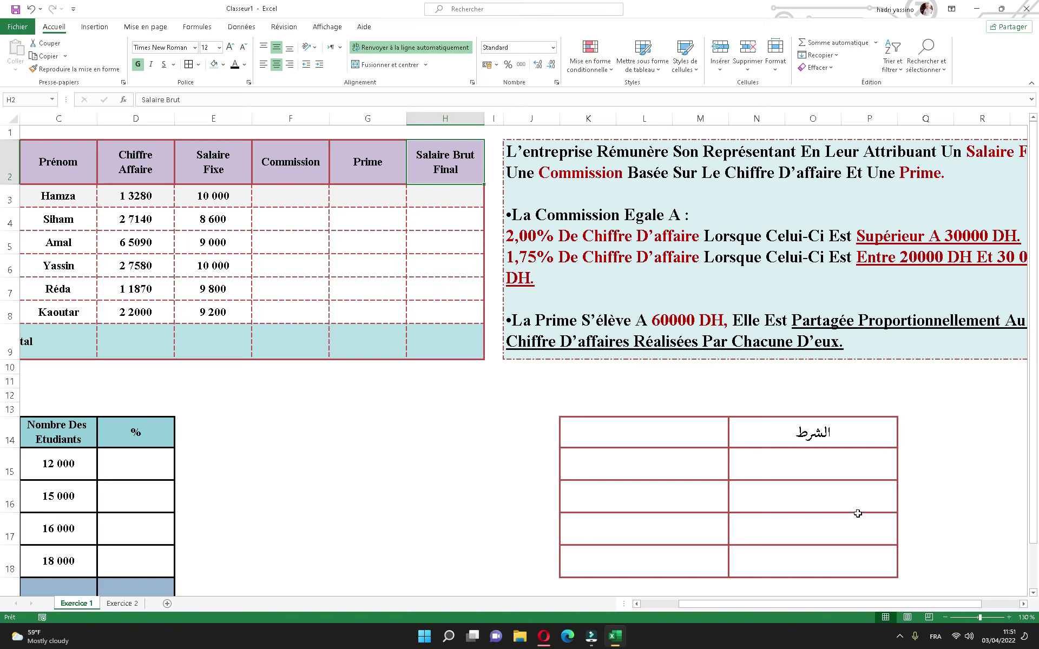
pyautogui.moveTo(861, 605); pyautogui.dragTo(874, 608)
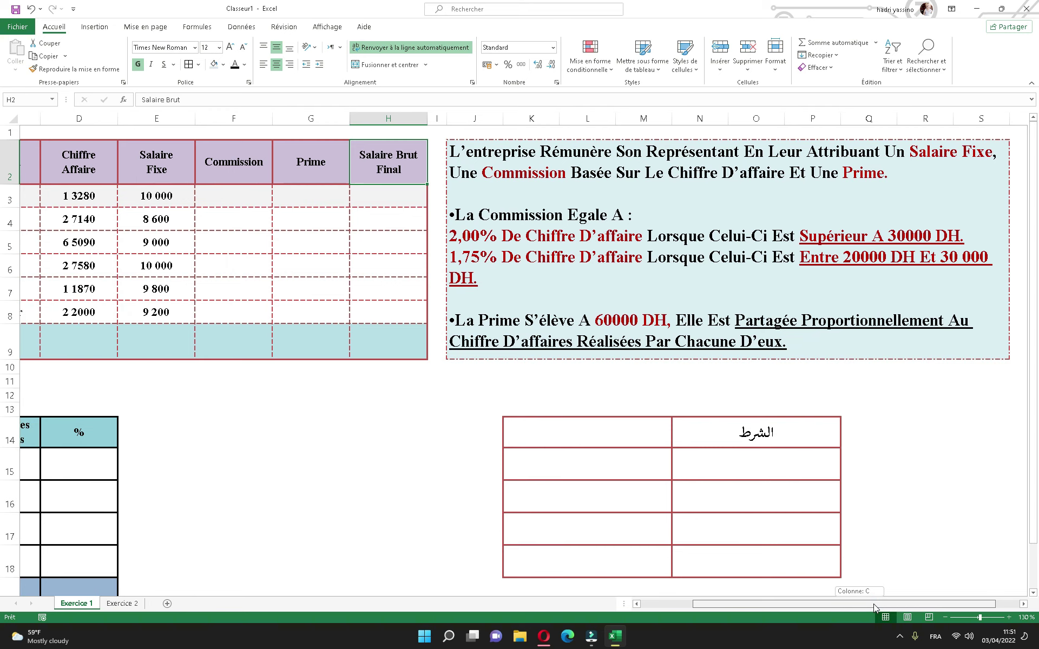
pyautogui.moveTo(874, 607); pyautogui.dragTo(872, 607)
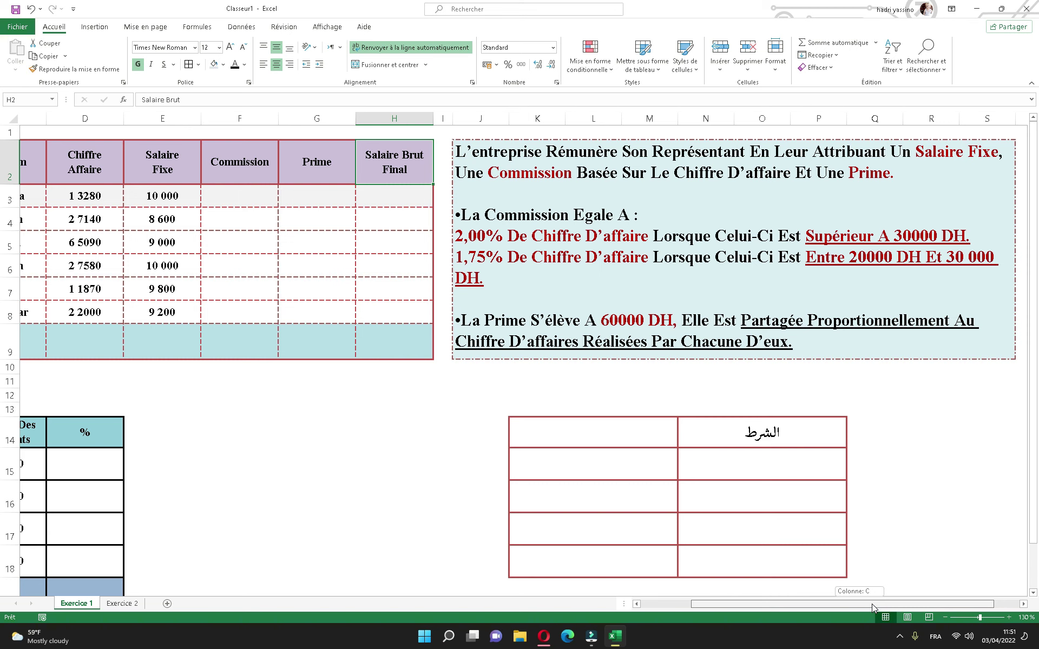
pyautogui.moveTo(872, 604); pyautogui.dragTo(801, 604)
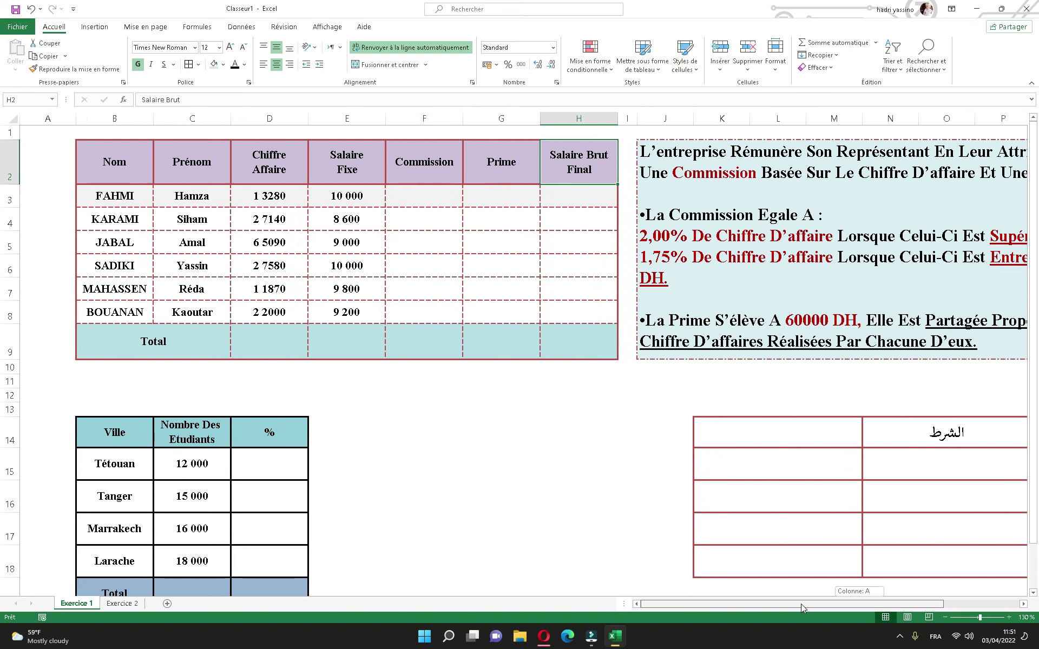
# - Review FAHMI's Salaire Brut Final, Salaire Fixe, Commission and Prime cells
pyautogui.click(581, 200)
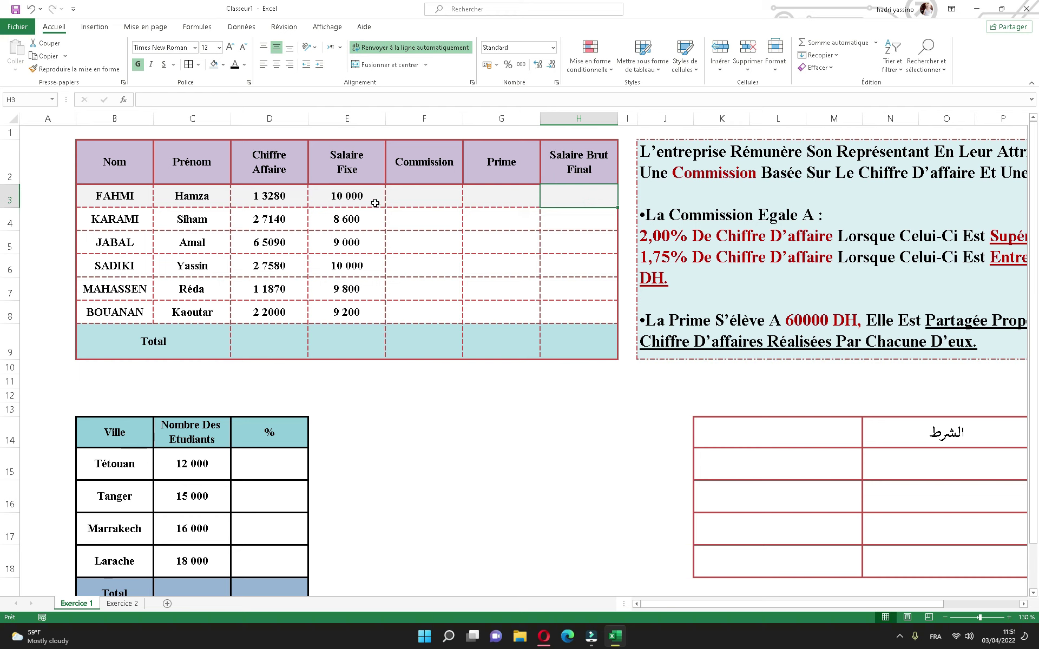
pyautogui.click(353, 195)
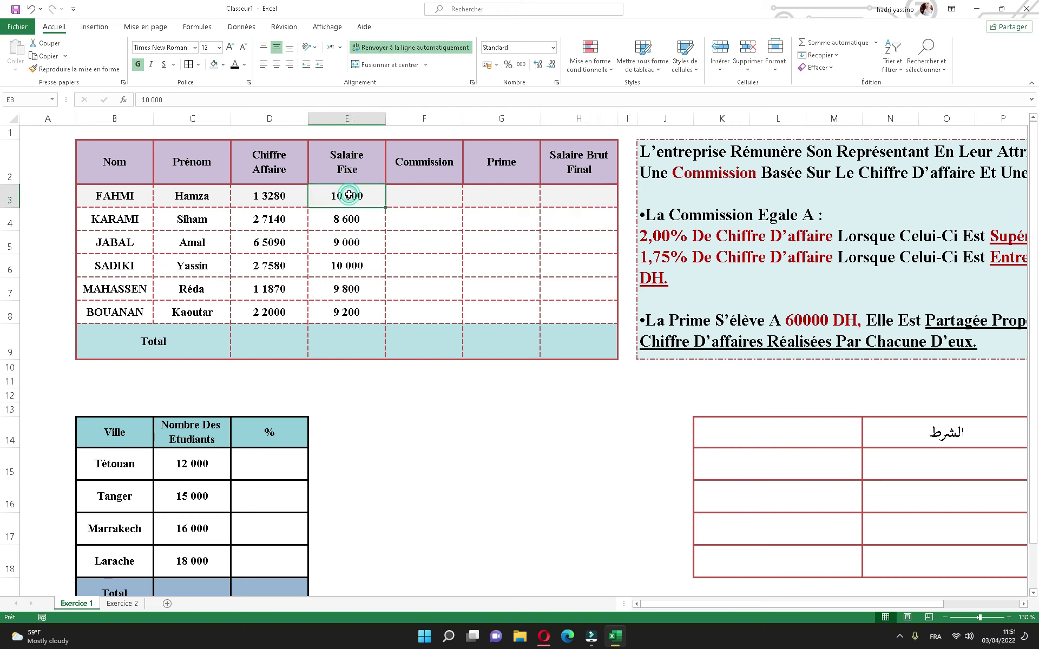
pyautogui.click(410, 198)
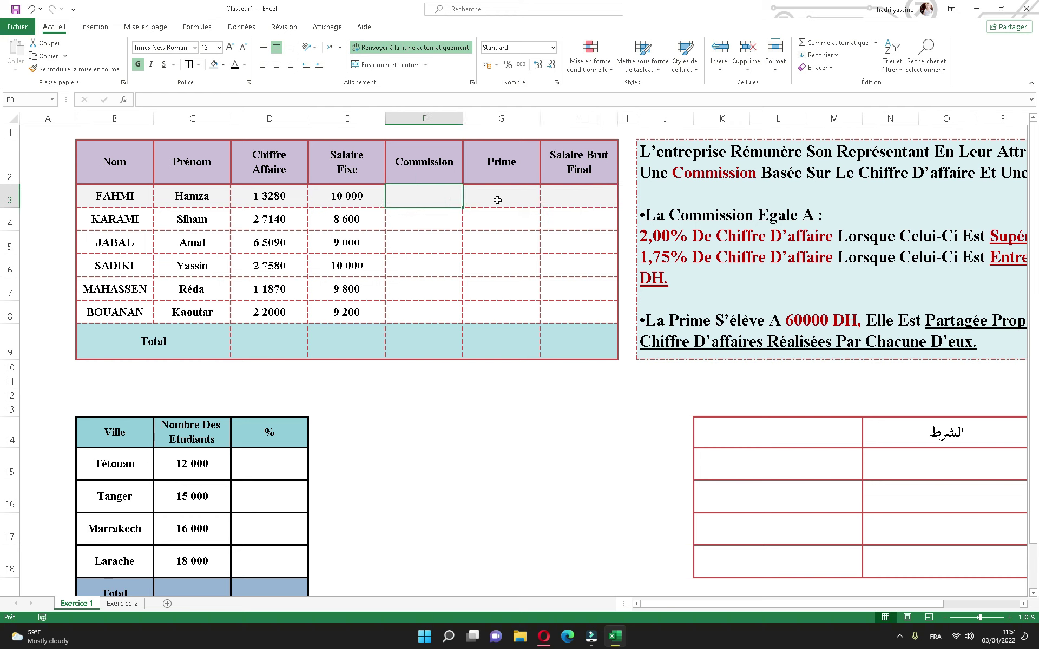
pyautogui.click(497, 196)
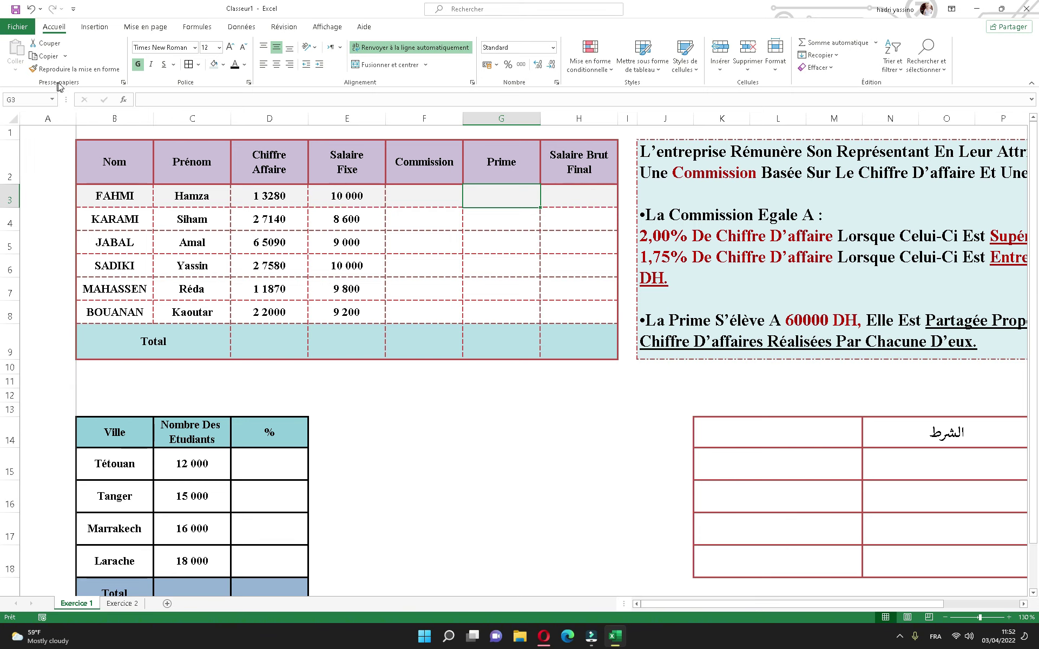
# - Zoom out twice so the whole Exercice 1 sheet fits on screen
pyautogui.hscroll(1, 324, 243)
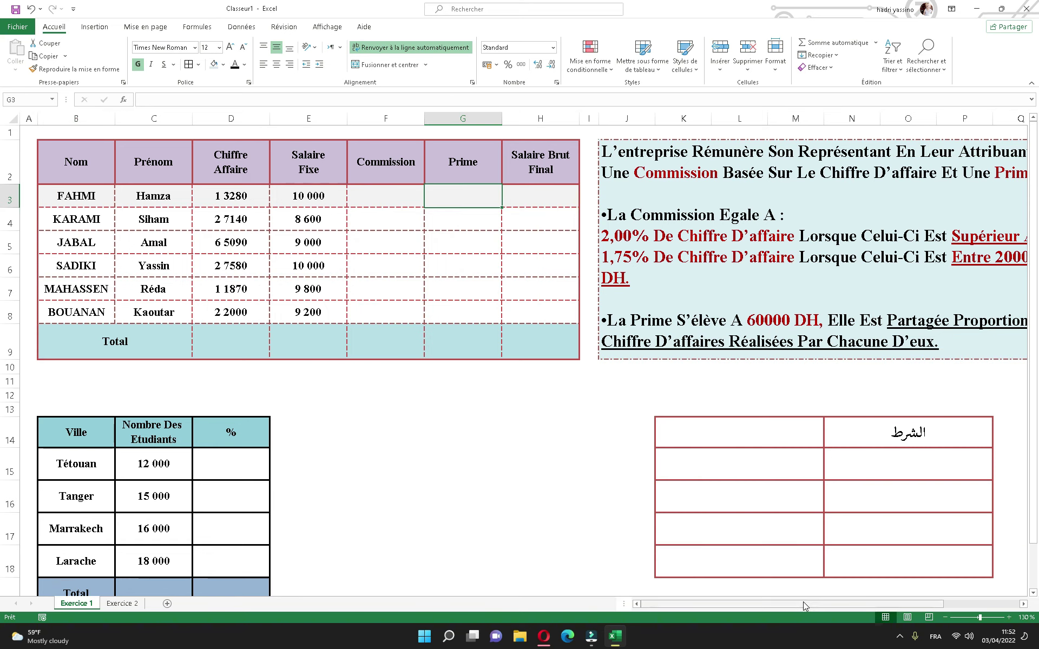
pyautogui.click(945, 617)
pyautogui.click(945, 617)
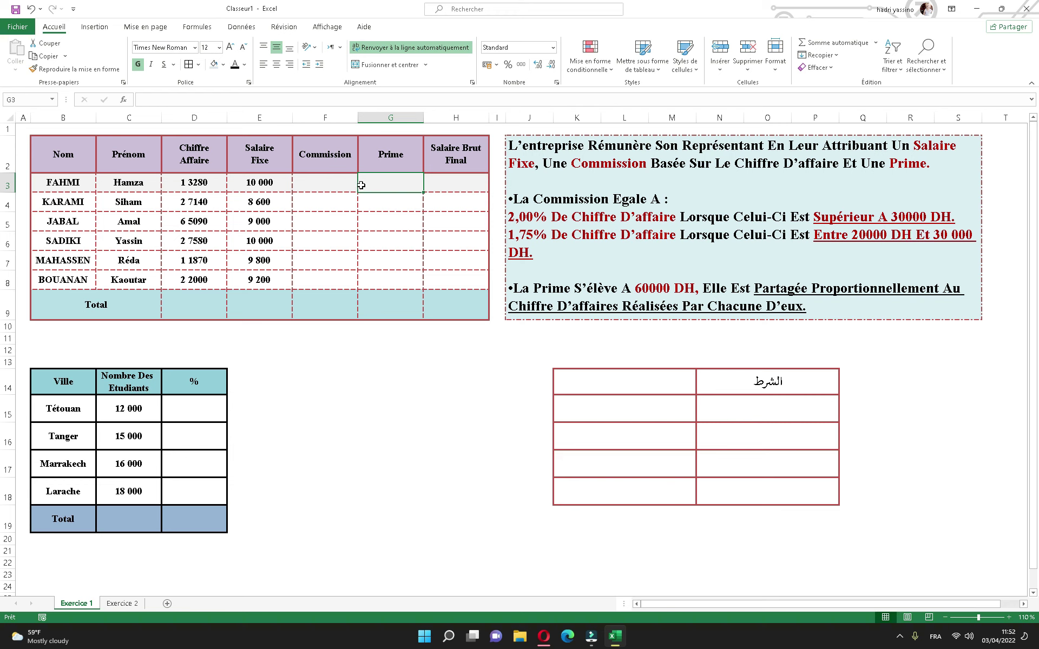
# - Give the helper table's header row a light blue-grey fill and bold text
pyautogui.click(719, 382)
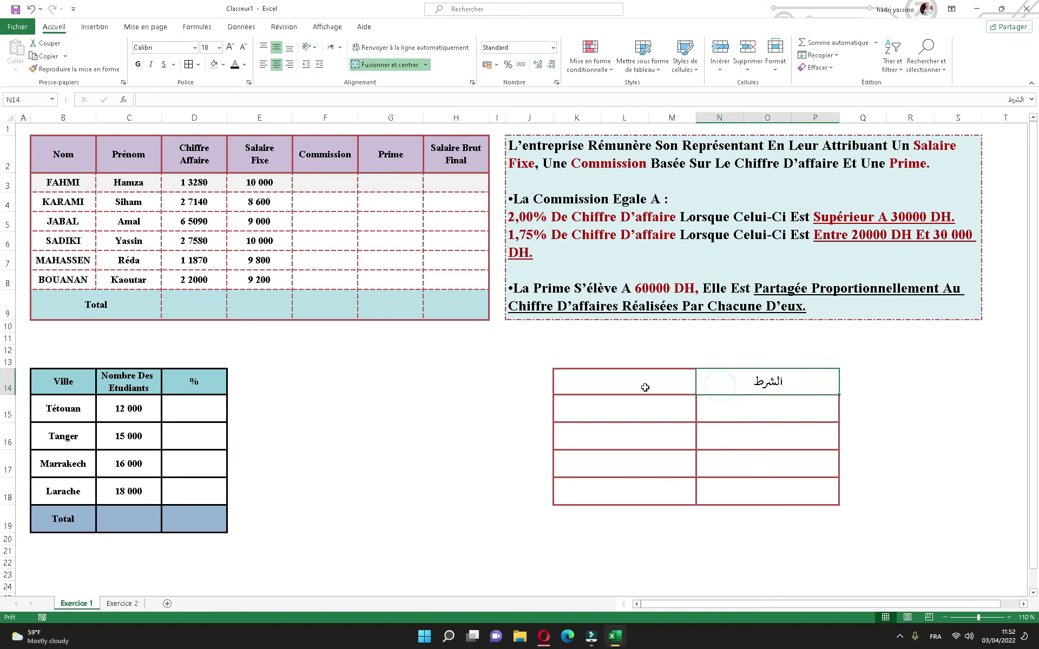
pyautogui.moveTo(649, 384); pyautogui.dragTo(744, 381)
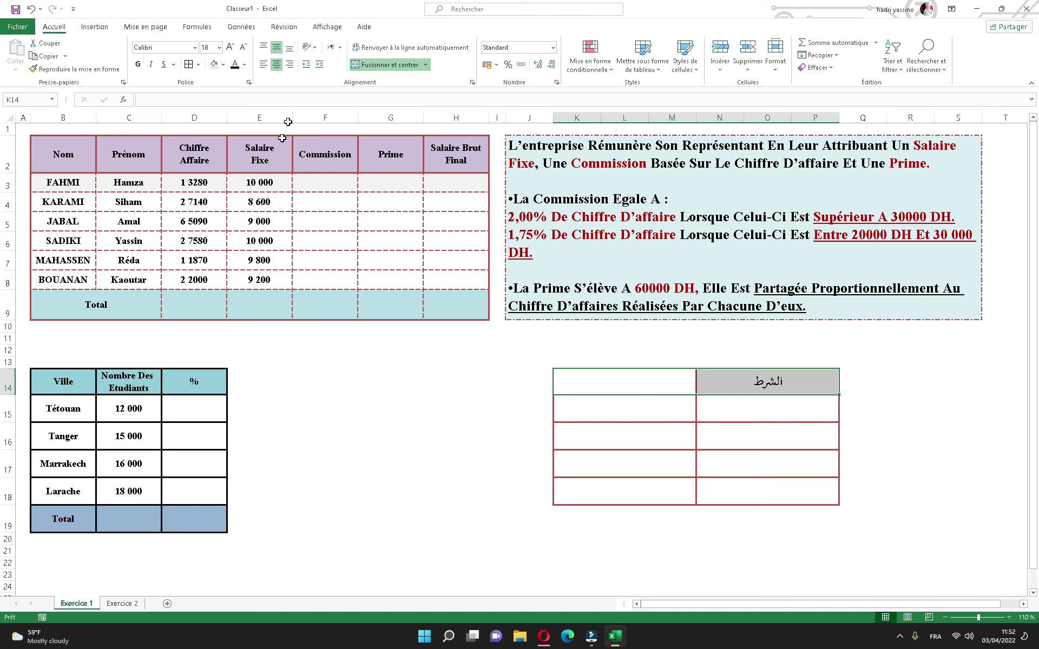
pyautogui.click(214, 64)
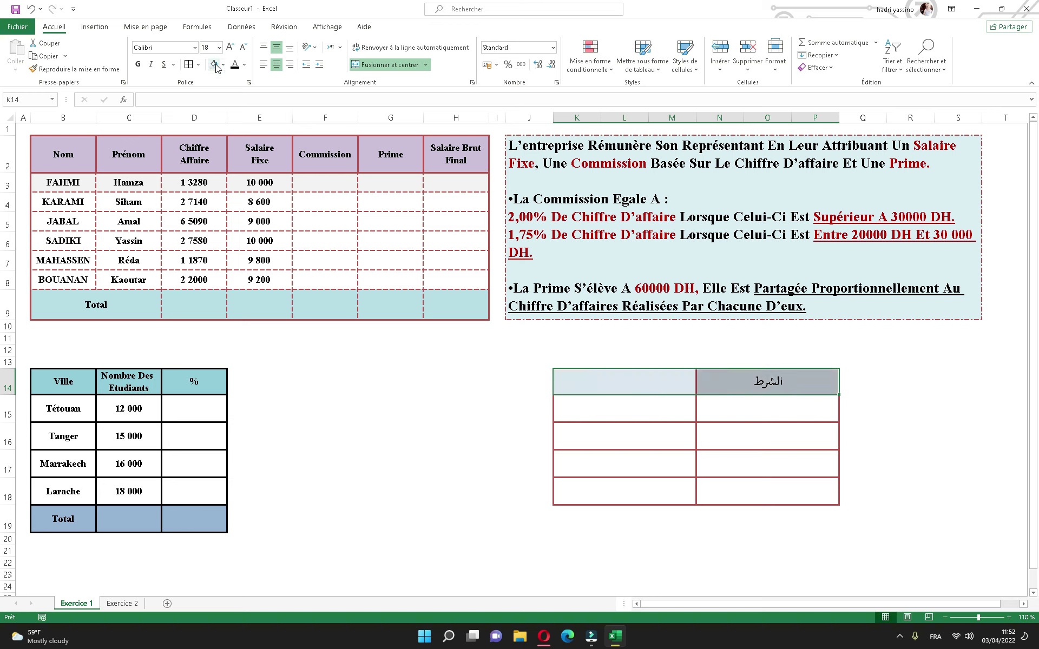
pyautogui.click(138, 65)
# - Enter 'Commision' in the helper table's empty first header cell
pyautogui.click(756, 387)
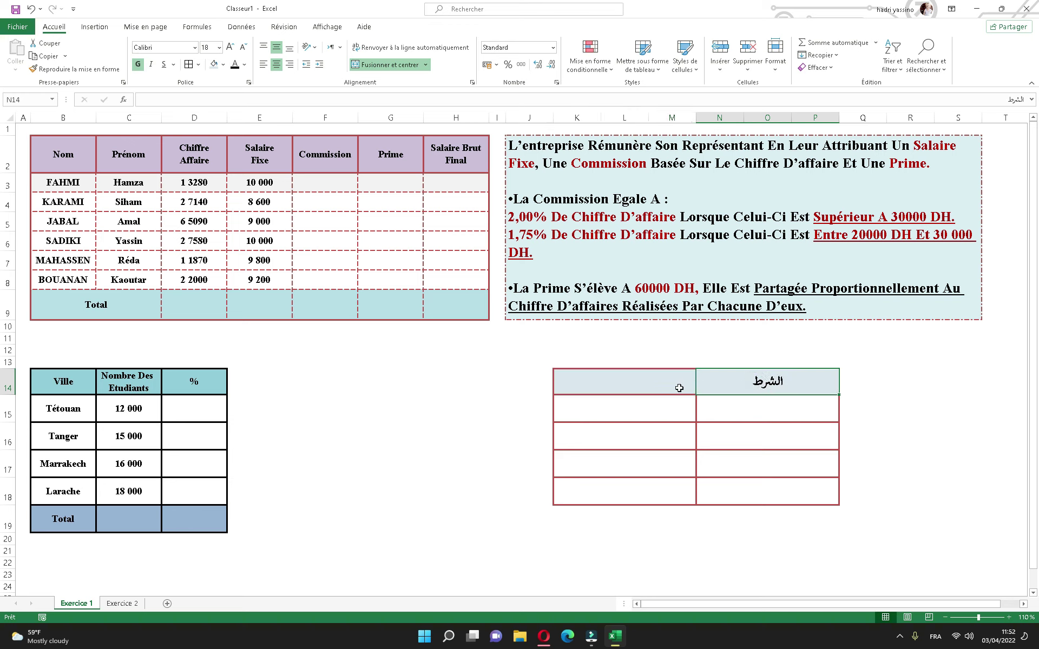
pyautogui.click(639, 384)
pyautogui.write('Commision')
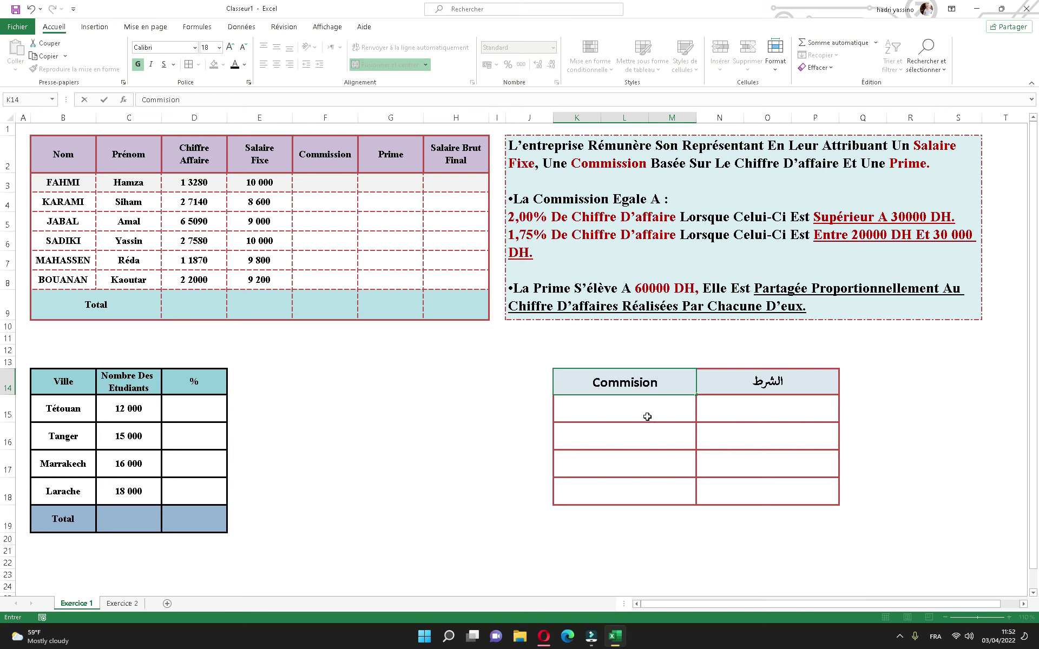
pyautogui.click(644, 411)
# - List the commission cases 2%*CA, 1,75%*CA and 0 under Commision
pyautogui.write('2%*C')
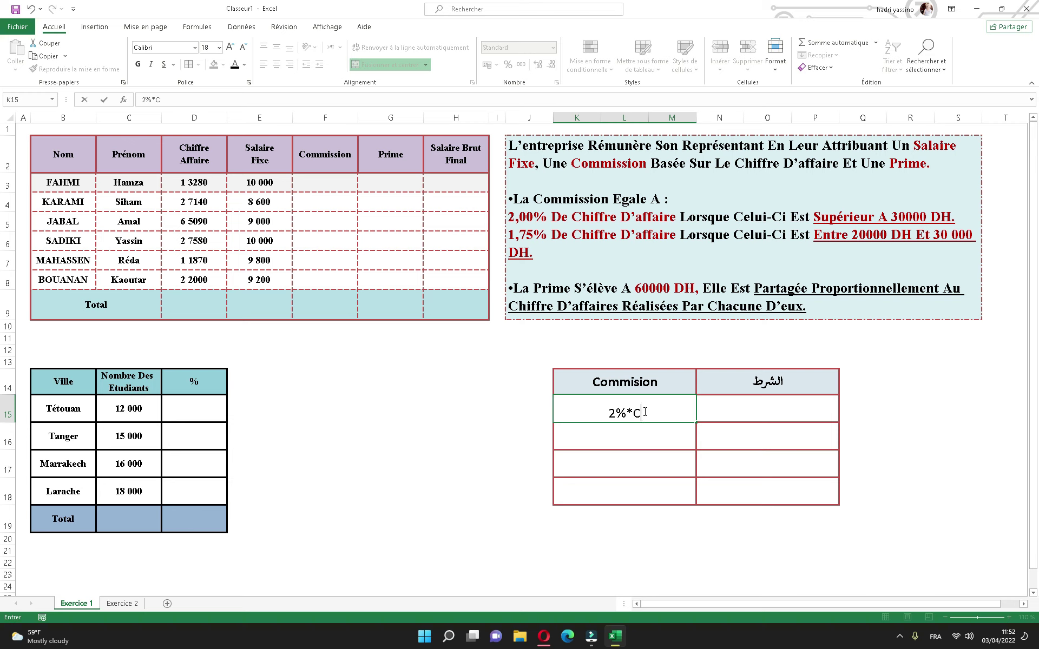
pyautogui.write('A')
pyautogui.click(659, 437)
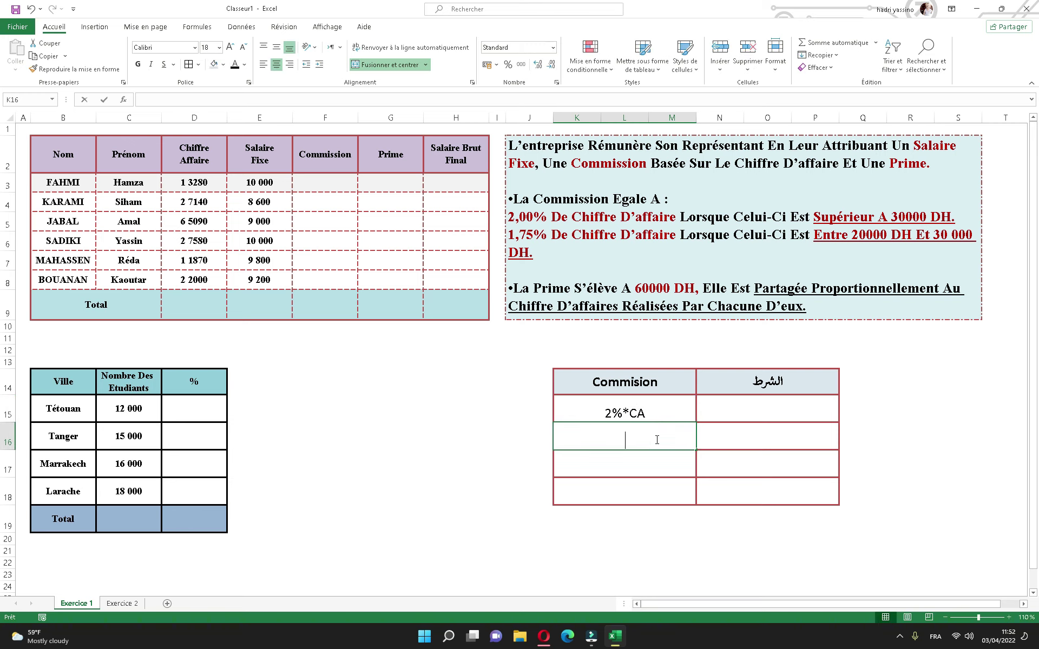
pyautogui.write('1,75%*CA')
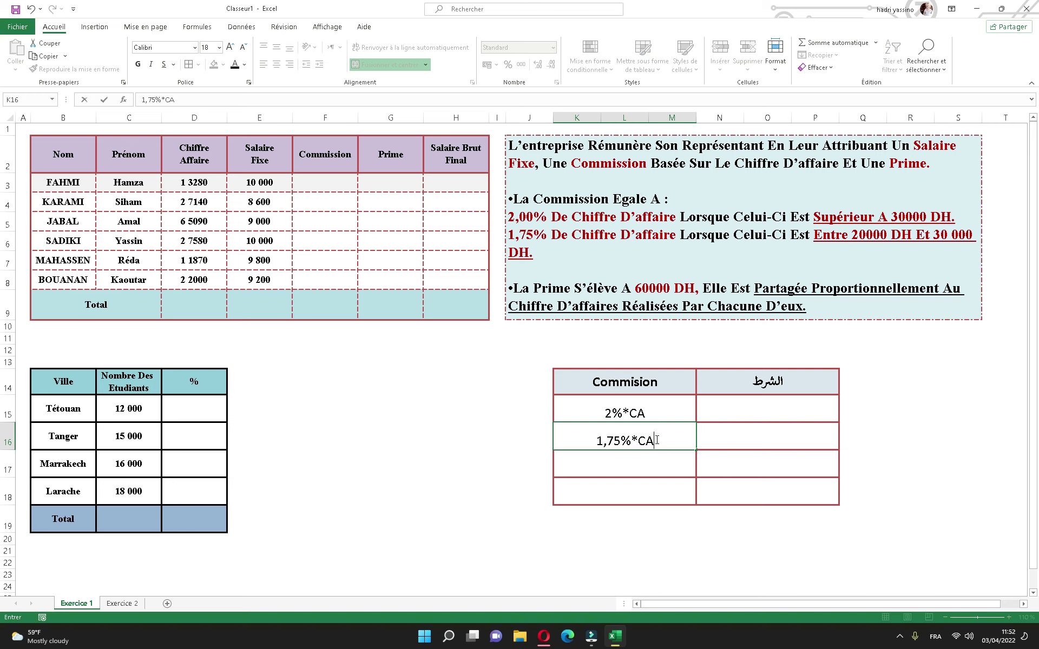
pyautogui.click(641, 459)
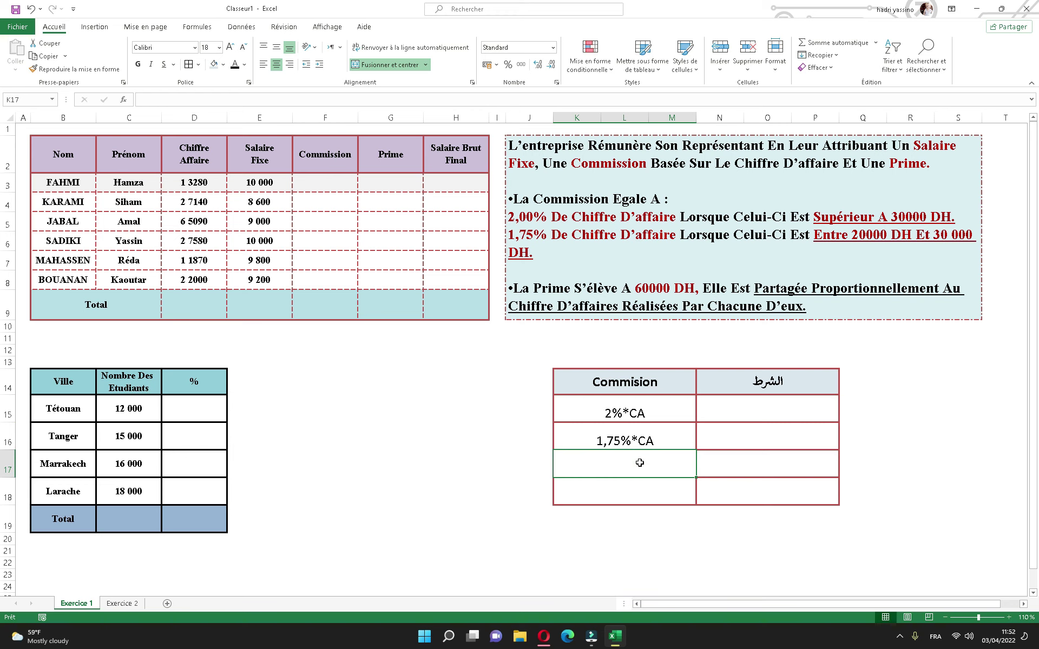
pyautogui.write('0')
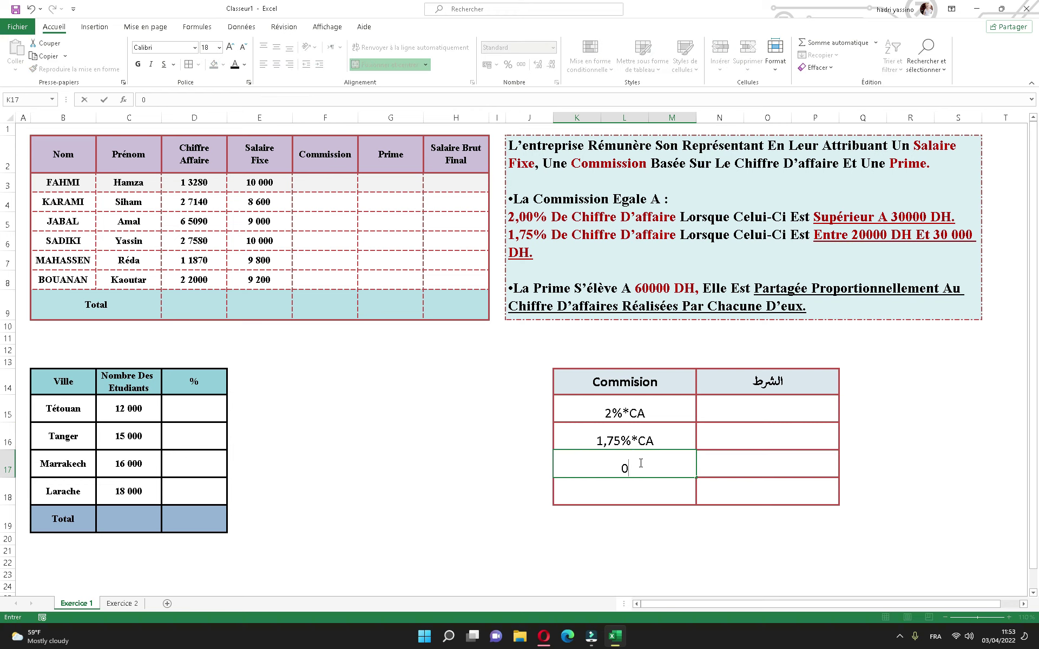
pyautogui.click(678, 410)
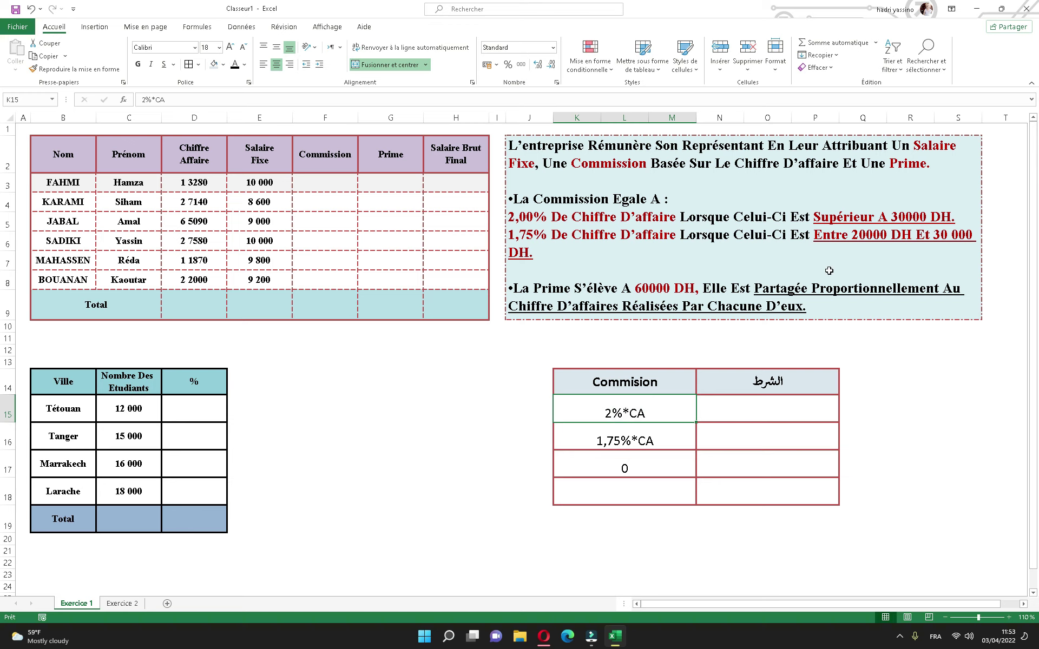
# - Enter conditions CA>30000 and CA>=20000 et CA<=30000, and widen column O to fit
pyautogui.click(778, 410)
pyautogui.write('C')
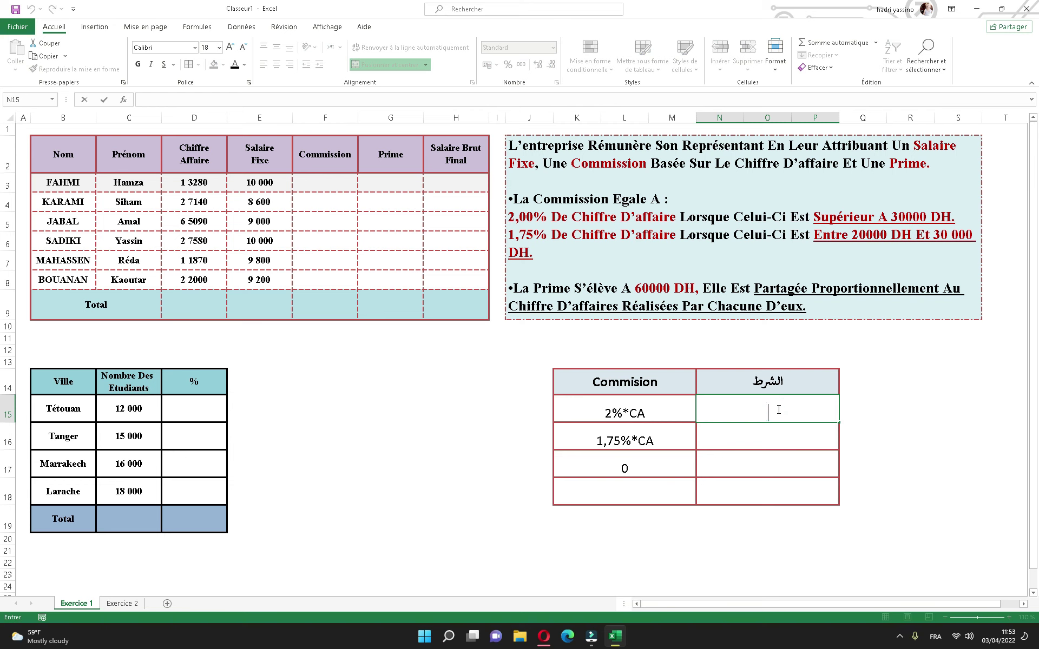
pyautogui.write('A>')
pyautogui.write('30000')
pyautogui.click(778, 450)
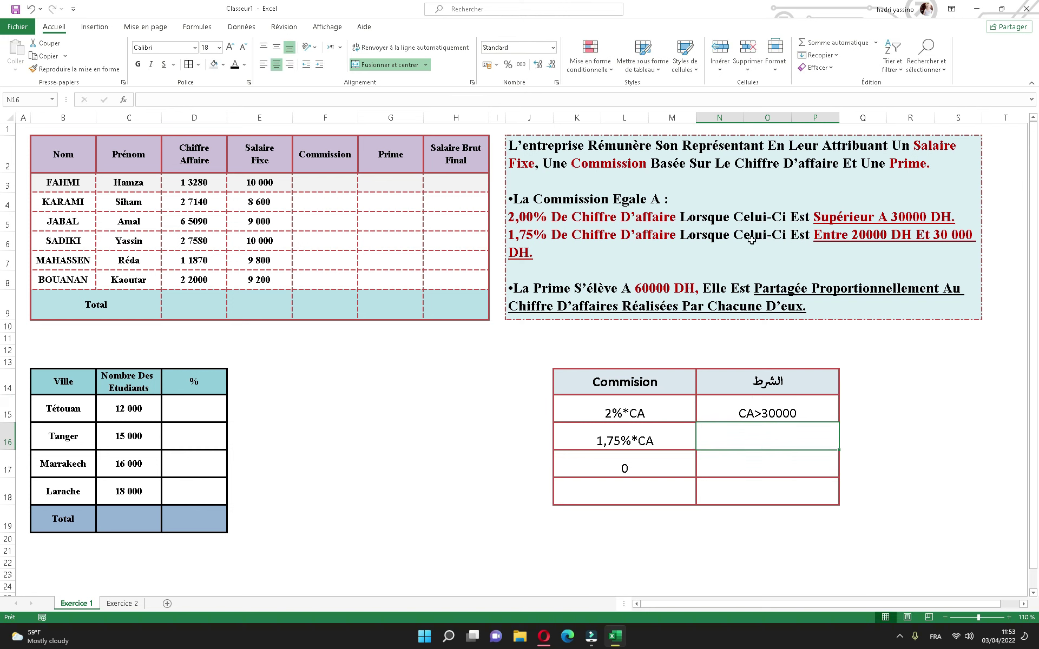
pyautogui.click(749, 441)
pyautogui.write('CA>=20000')
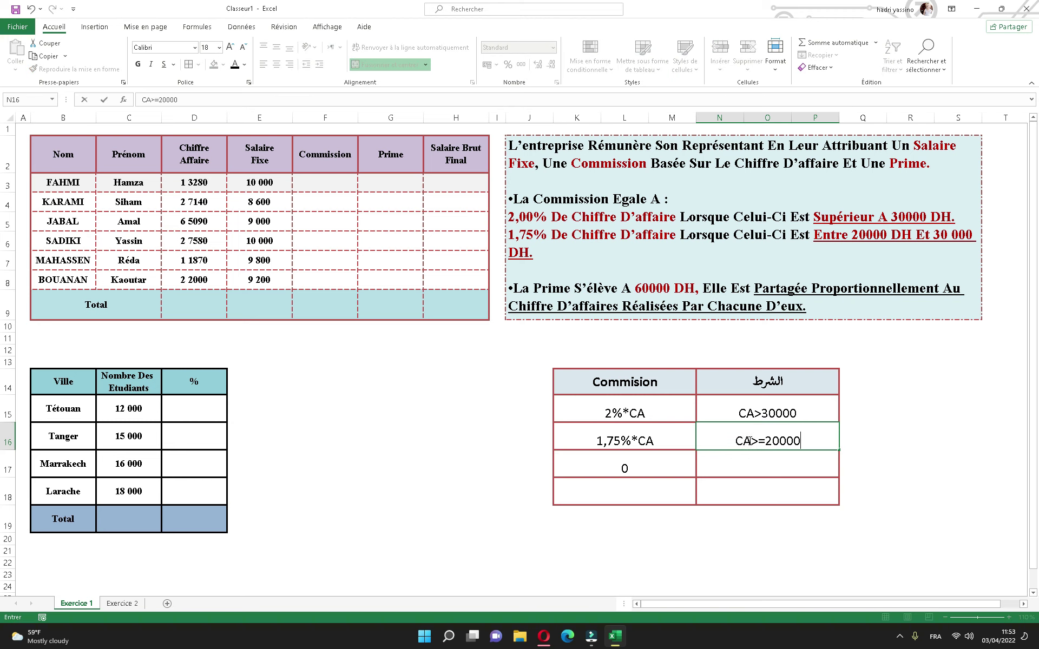
pyautogui.write('t CA<=30000')
pyautogui.click(830, 203)
pyautogui.moveTo(791, 117); pyautogui.dragTo(815, 119)
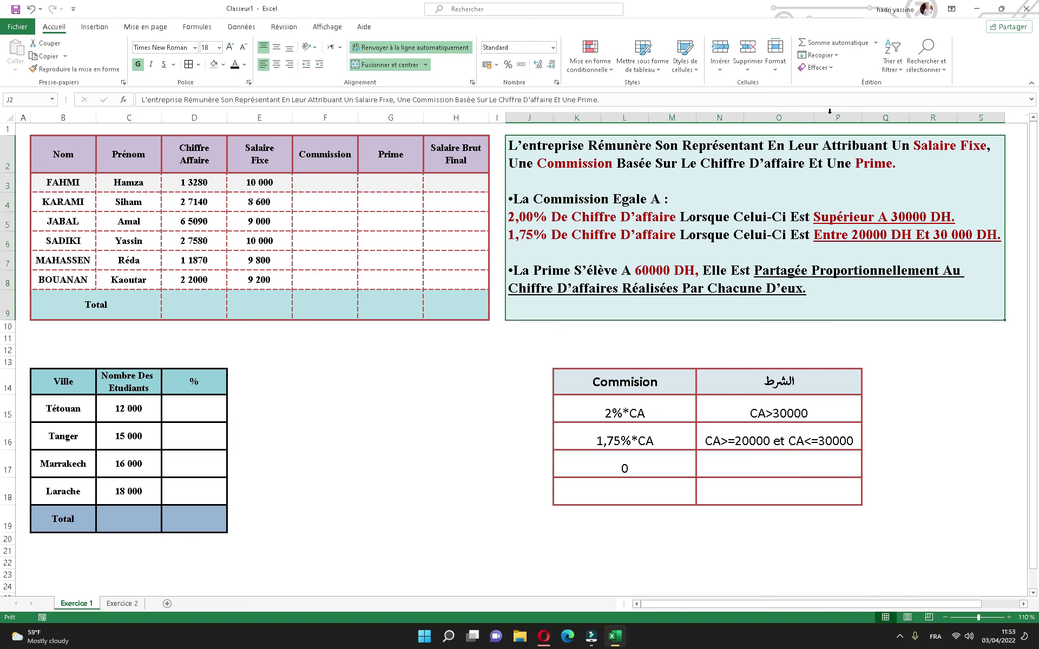
# - Strike through the CA<=30000 part of the middle condition
pyautogui.click(796, 441)
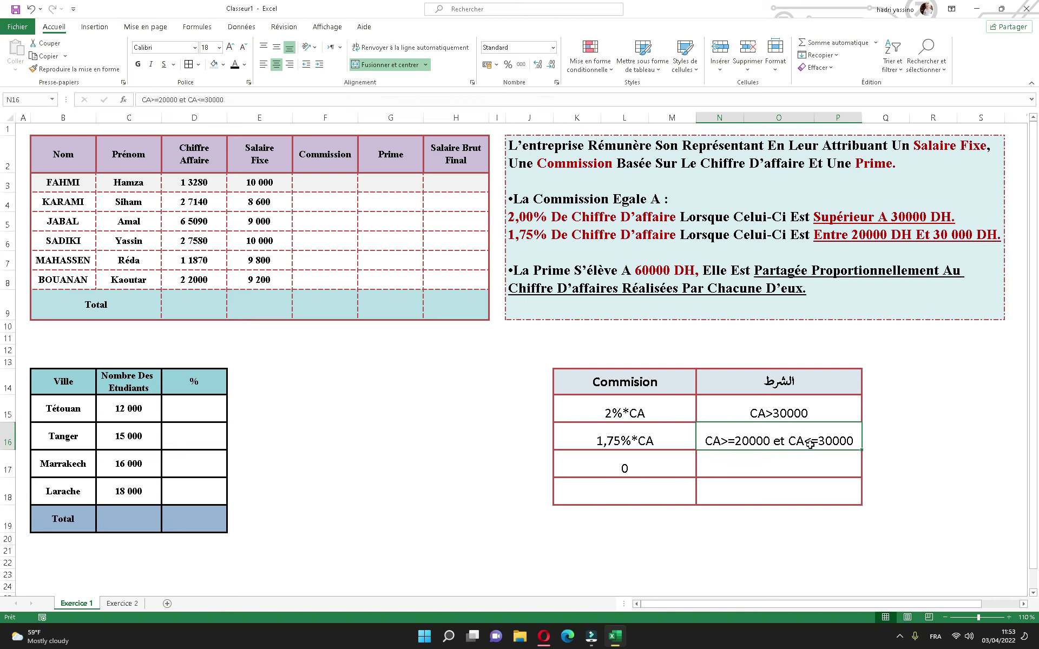
pyautogui.doubleClick(825, 441)
pyautogui.moveTo(790, 441); pyautogui.dragTo(855, 441)
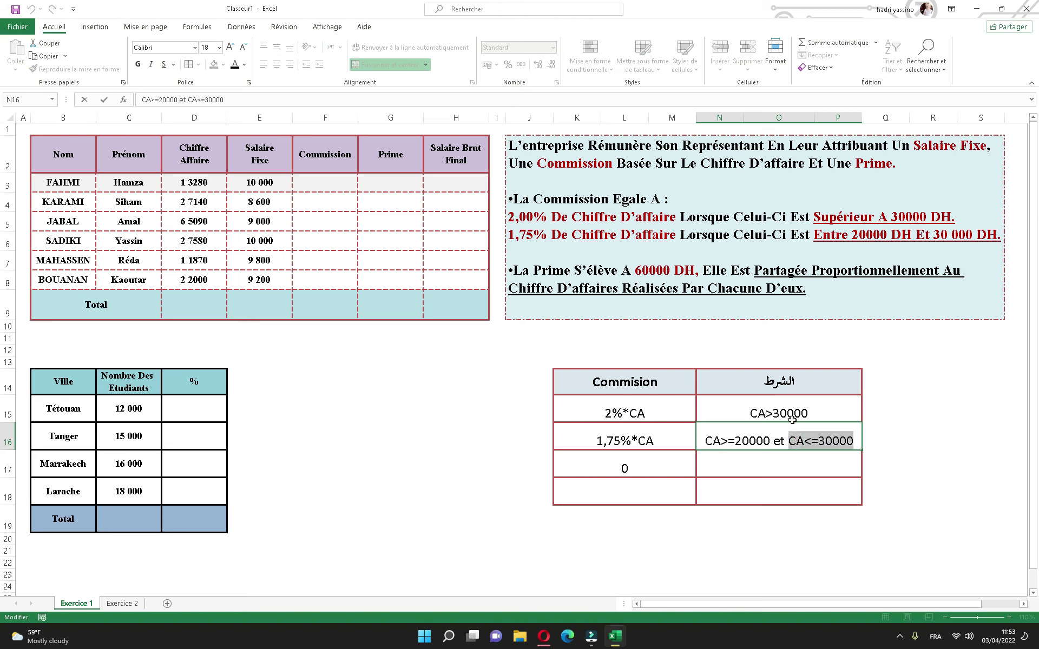
pyautogui.click(249, 82)
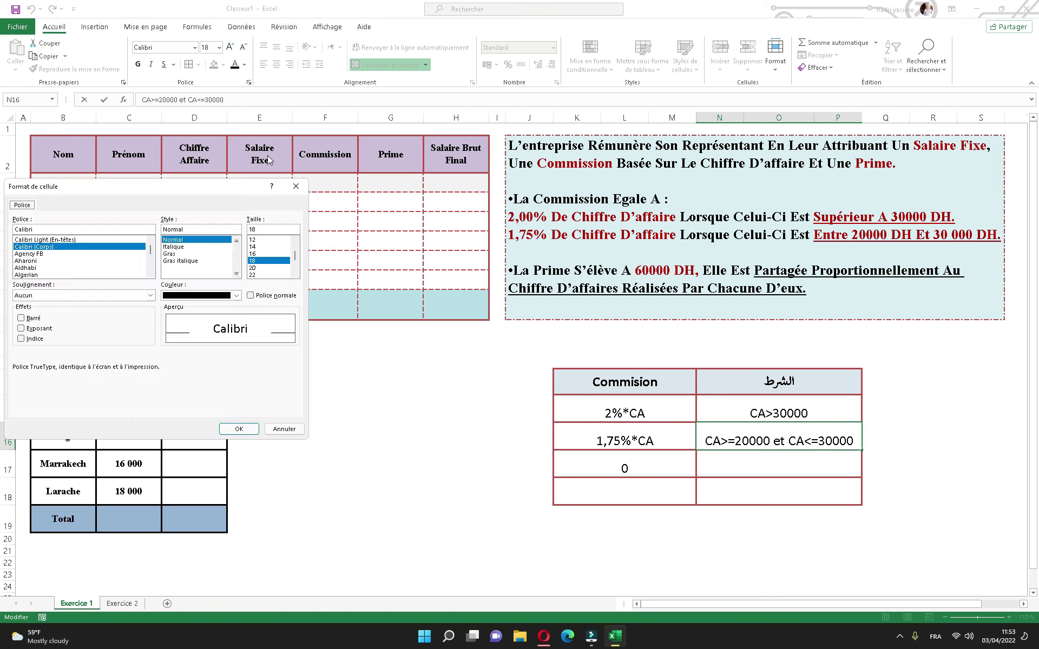
pyautogui.click(23, 319)
pyautogui.click(230, 429)
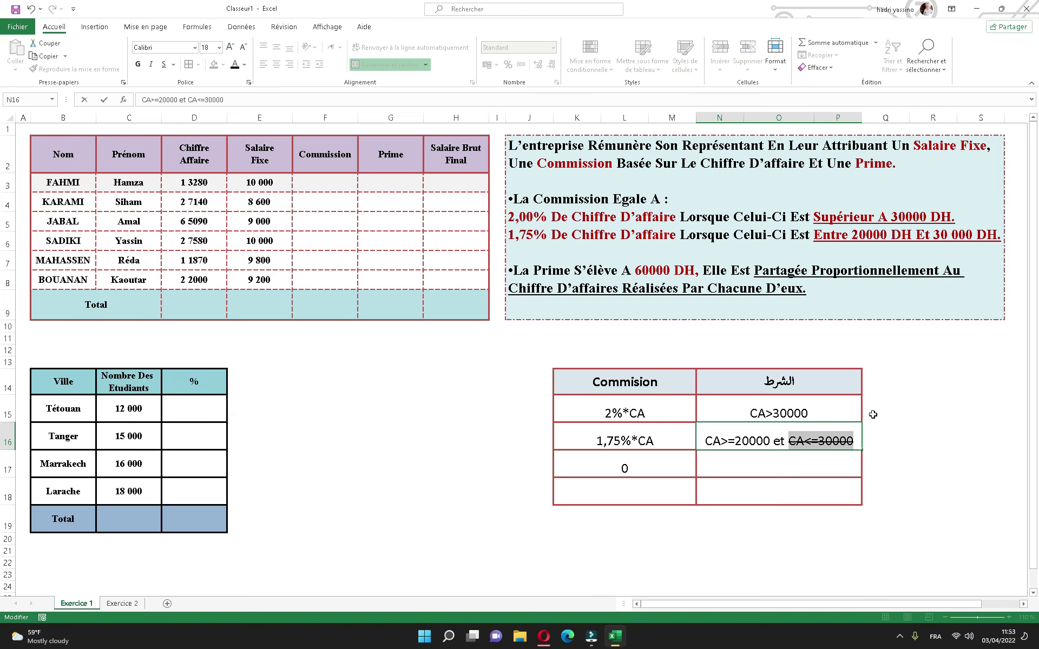
pyautogui.press('Return')
# - Enter <20000 as the zero-commission condition and strike it through
pyautogui.click(767, 467)
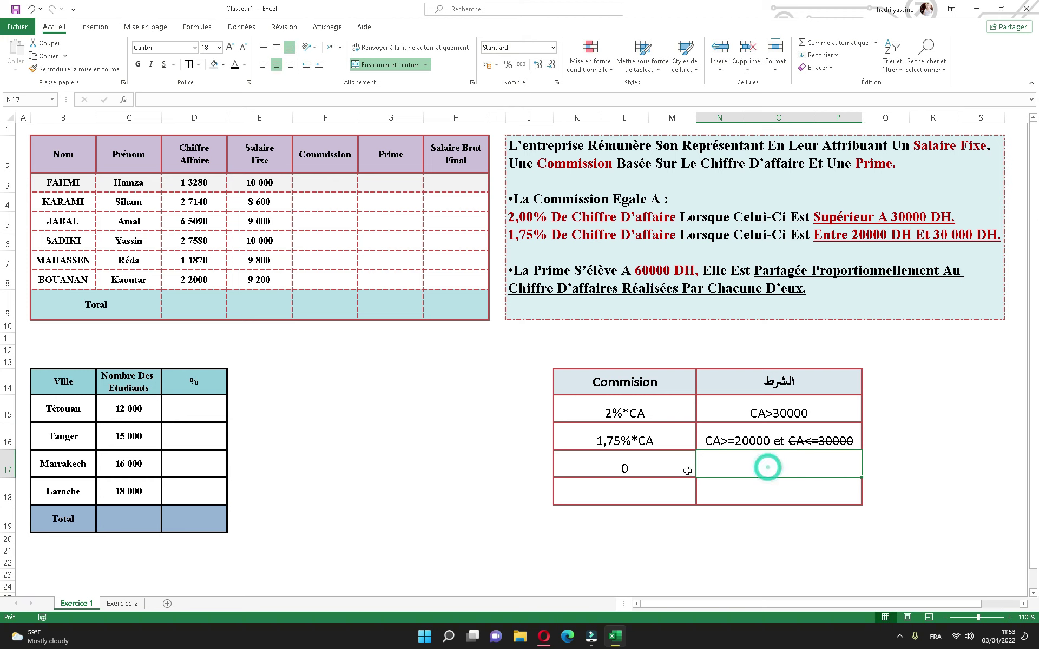
pyautogui.doubleClick(765, 465)
pyautogui.write('<')
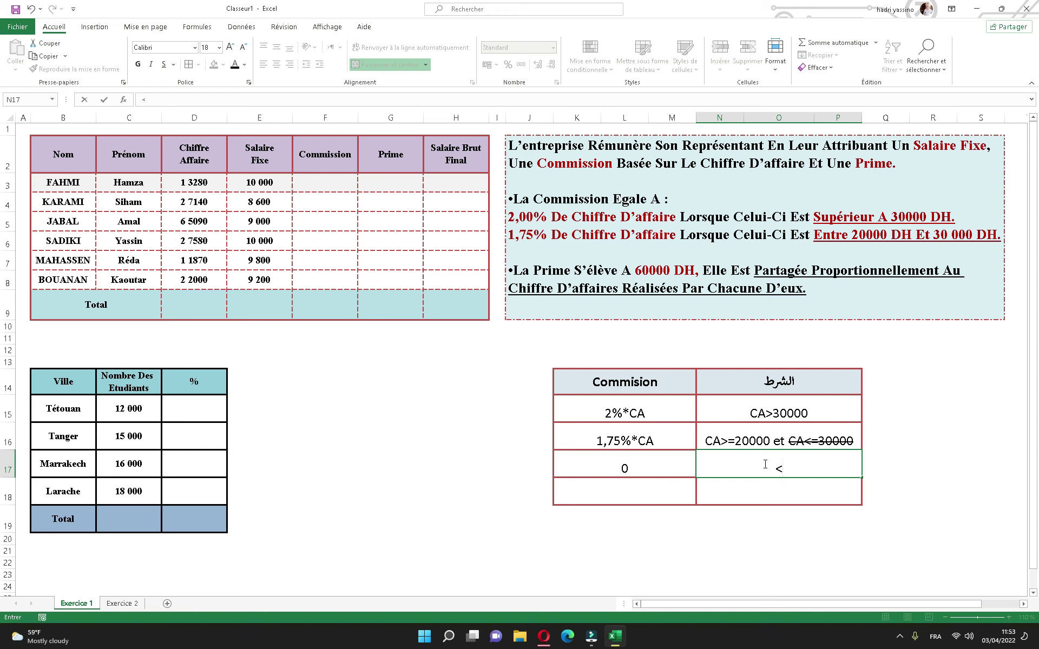
pyautogui.write('20000')
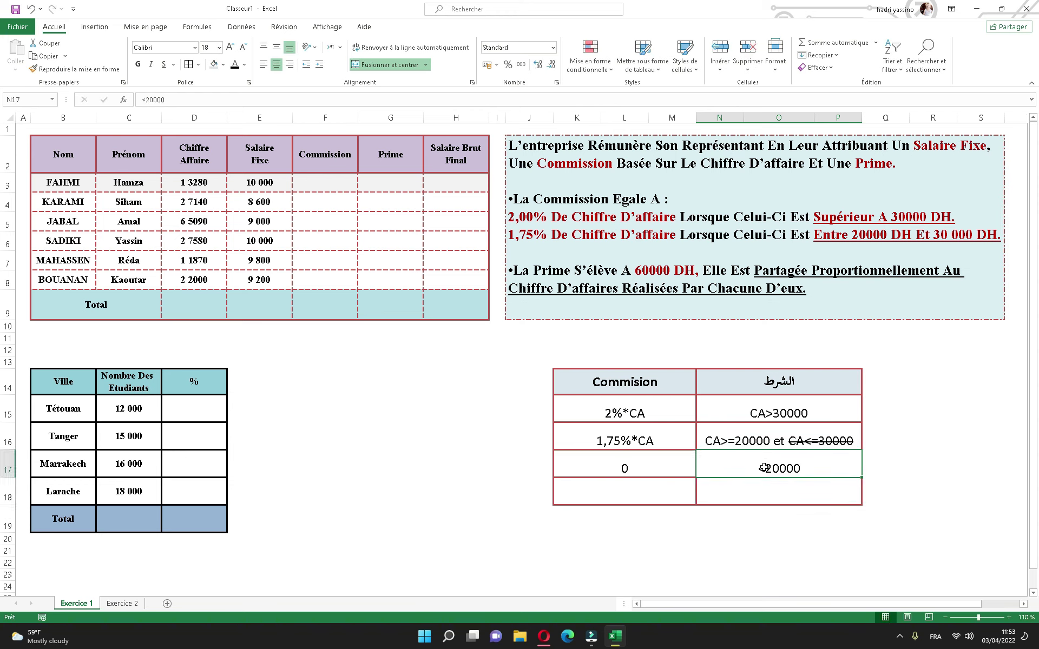
pyautogui.moveTo(758, 469); pyautogui.dragTo(803, 469)
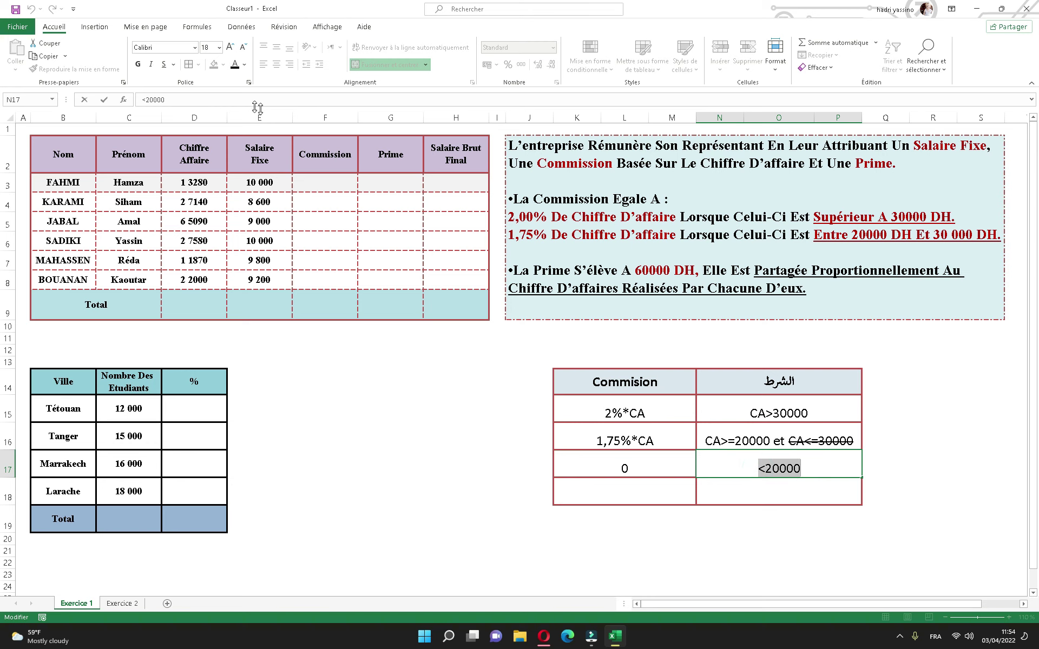
pyautogui.click(249, 82)
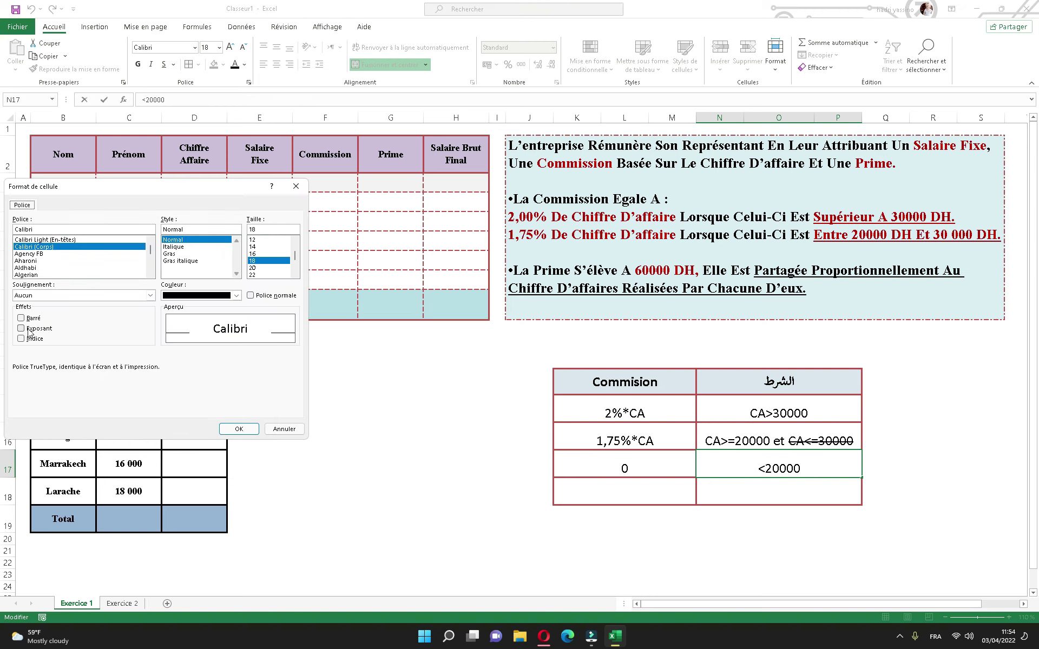
pyautogui.click(31, 331)
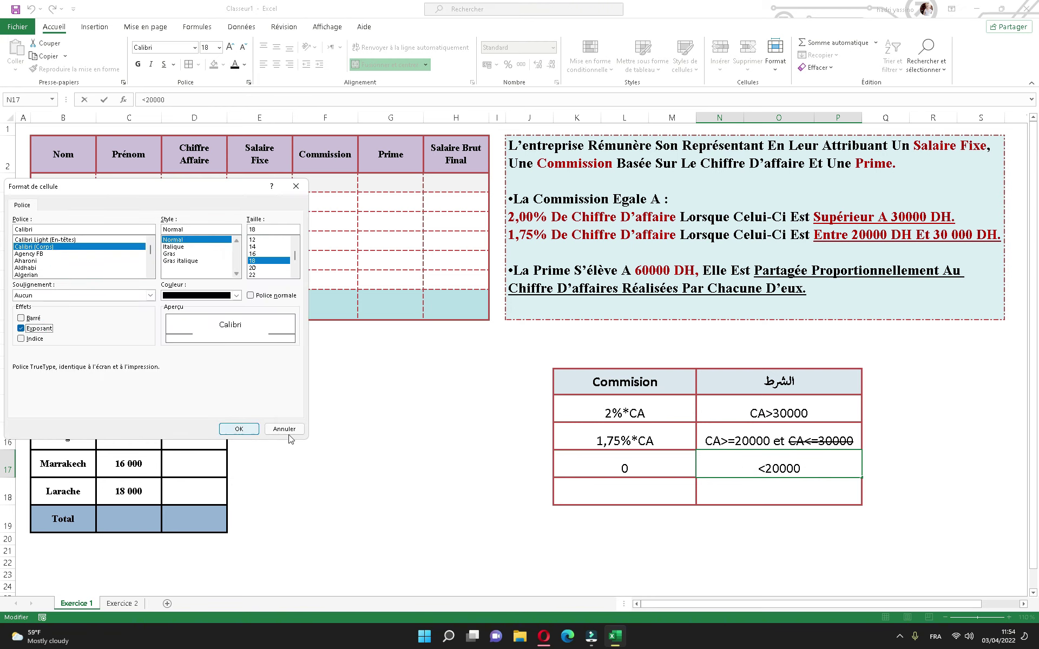
pyautogui.click(22, 318)
pyautogui.click(22, 329)
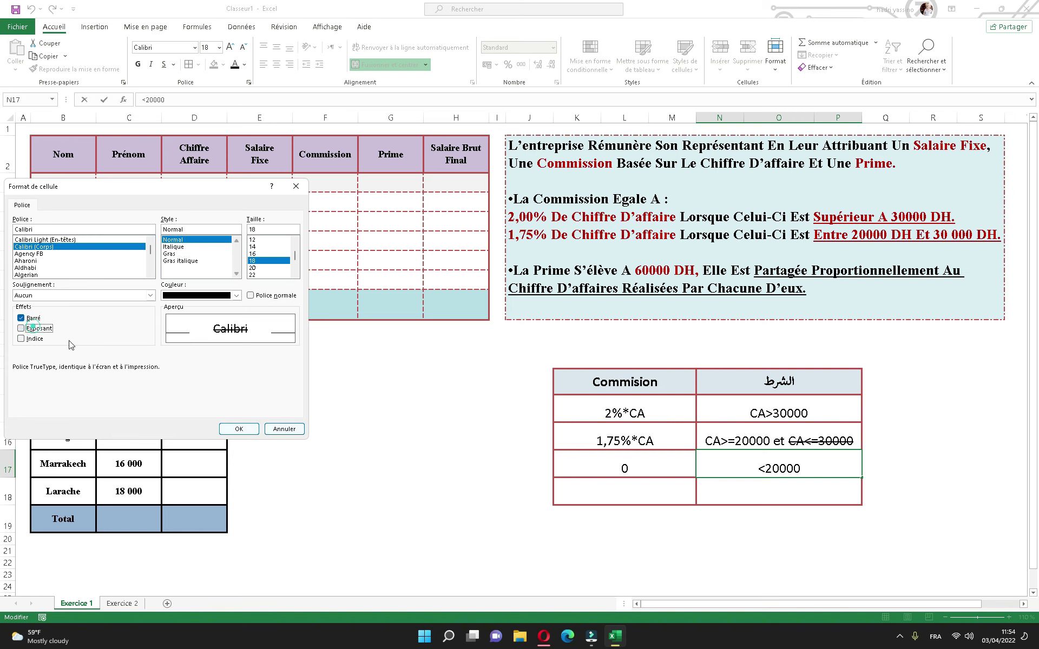
pyautogui.click(239, 429)
pyautogui.click(548, 456)
pyautogui.click(712, 500)
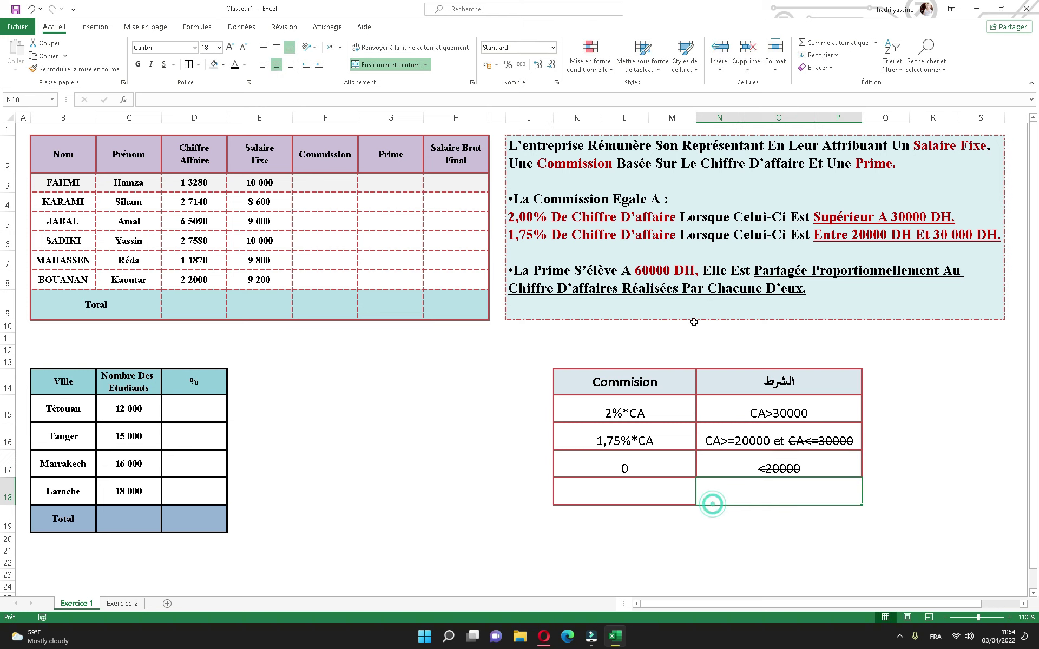
pyautogui.click(331, 182)
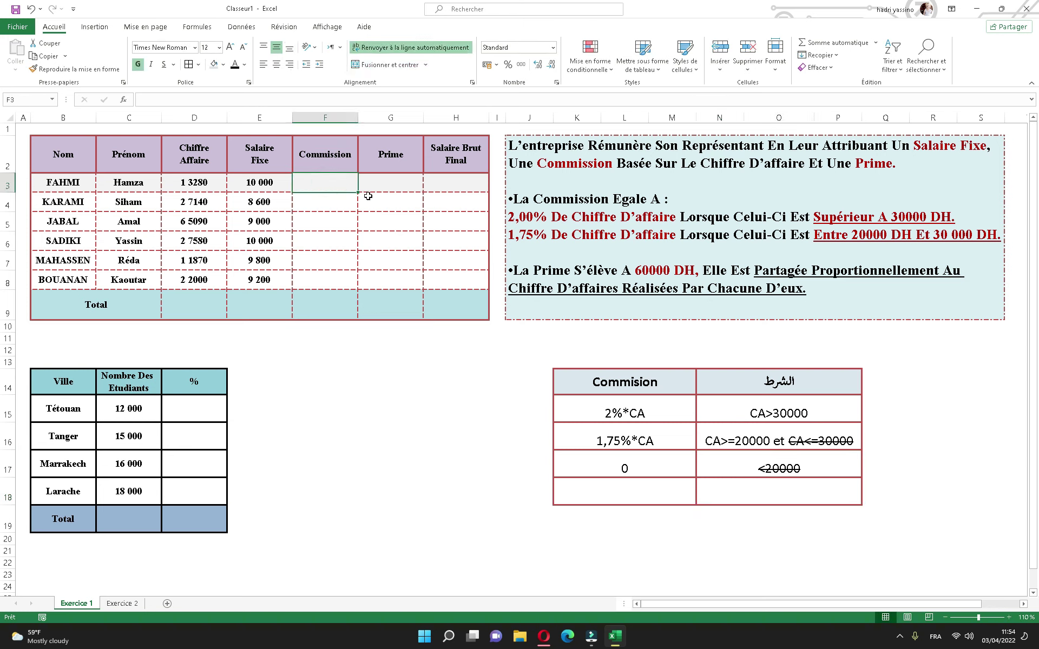
# - Begin F3's commission formula as =si(D3>30000;2%*D3; for revenue above 30000
pyautogui.click(340, 186)
pyautogui.write('=si(')
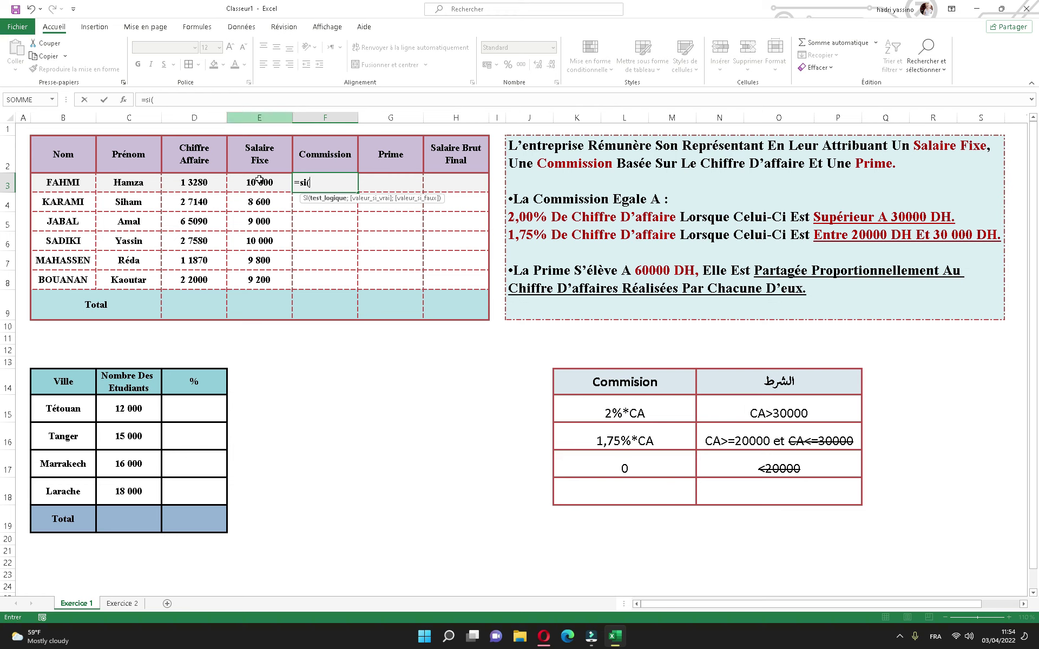
pyautogui.click(200, 182)
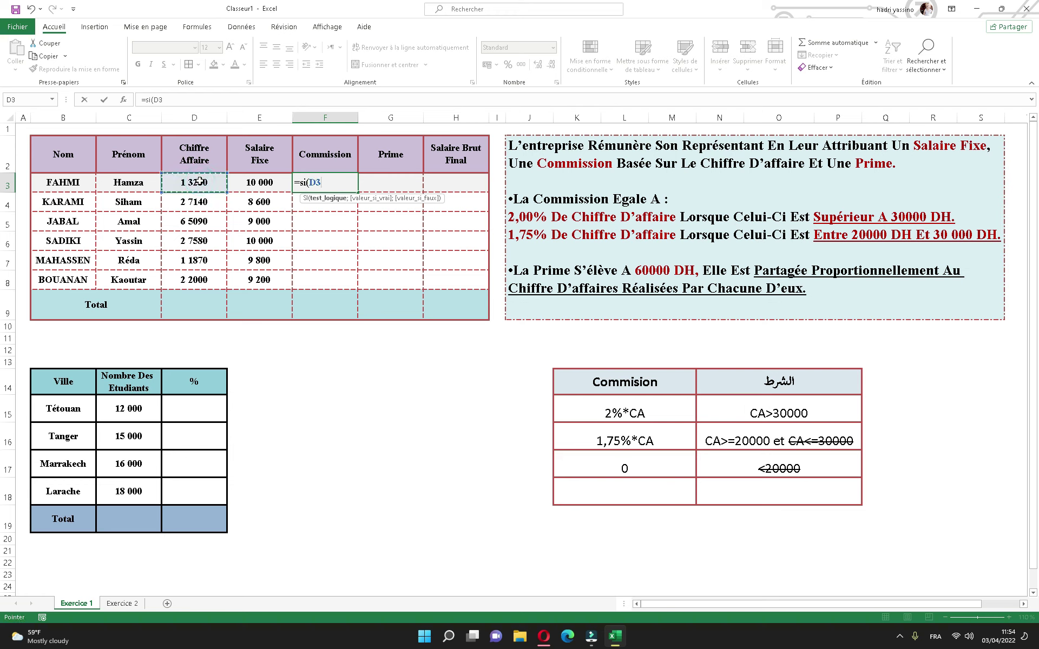
pyautogui.write('>30000')
pyautogui.write(';')
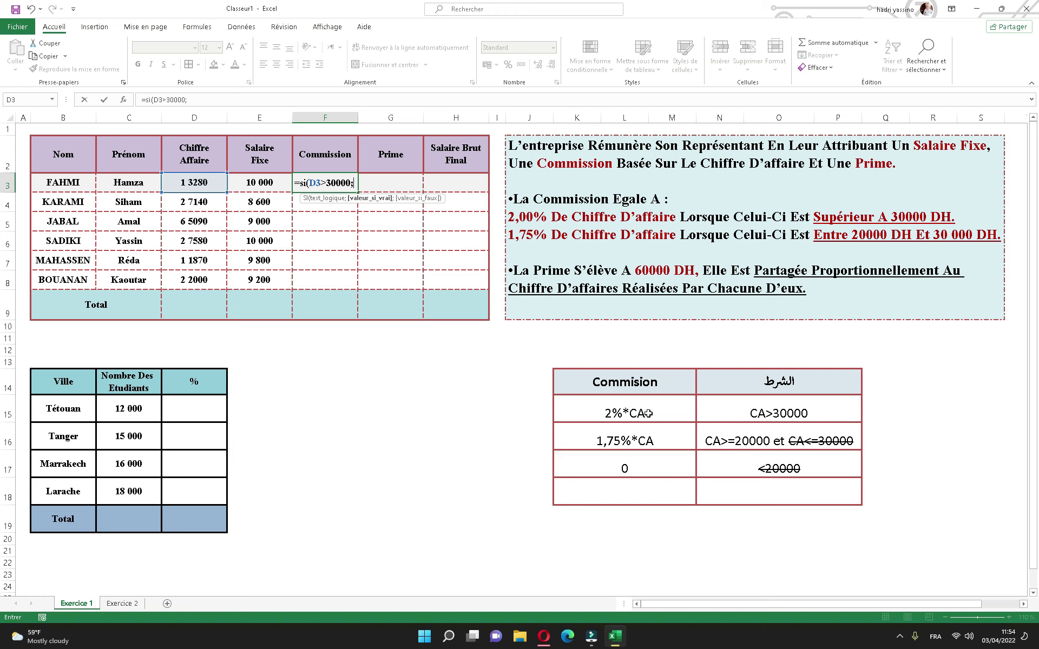
pyautogui.write('2')
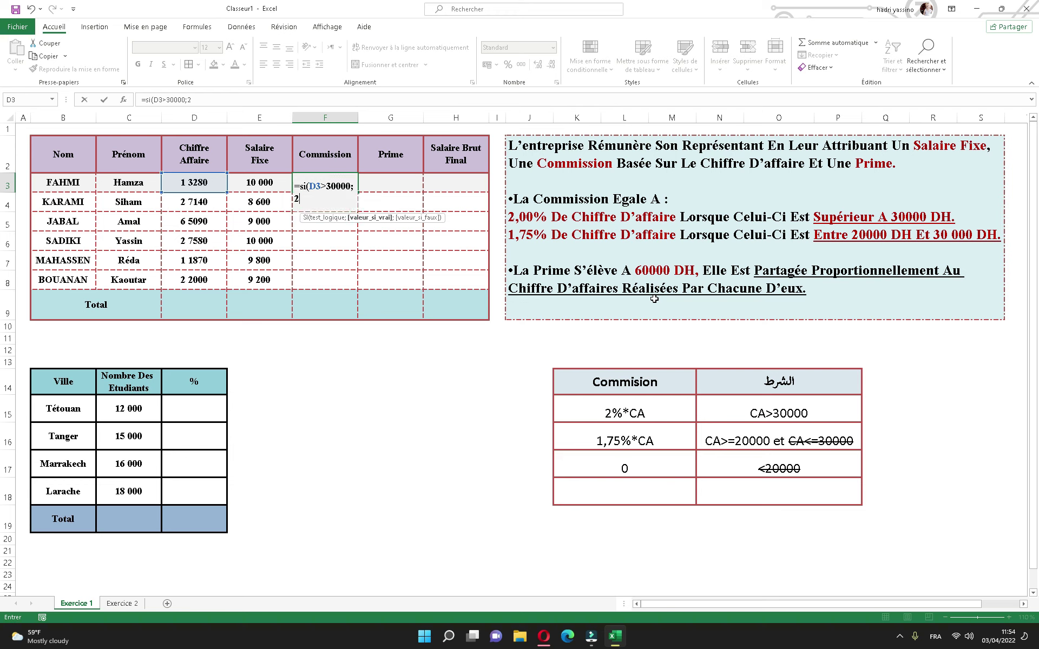
pyautogui.write('%*')
pyautogui.click(199, 184)
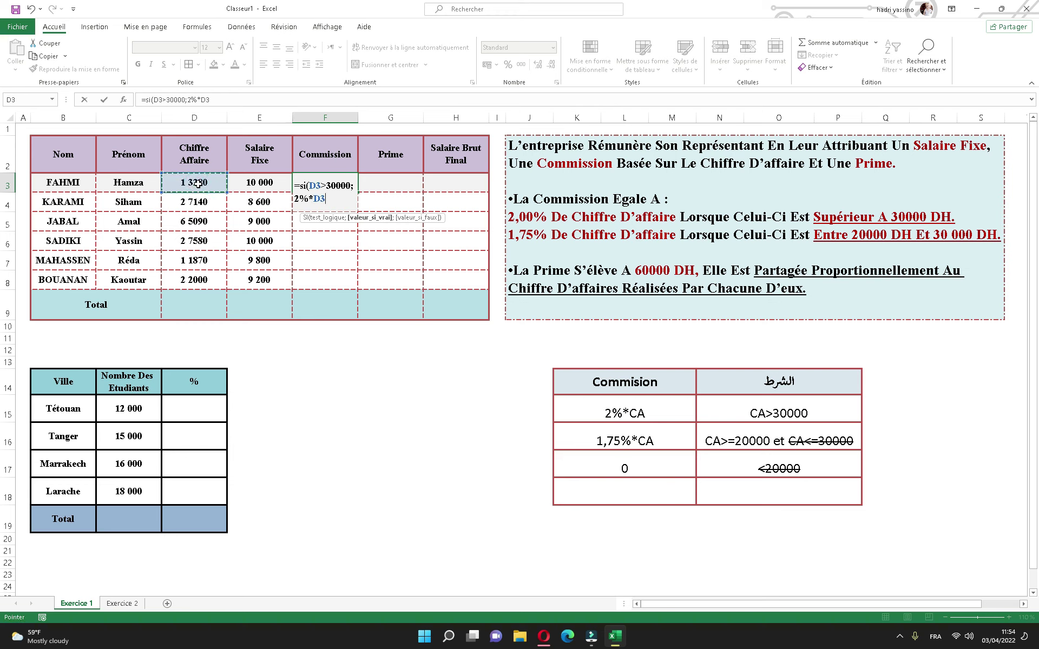
pyautogui.write(';')
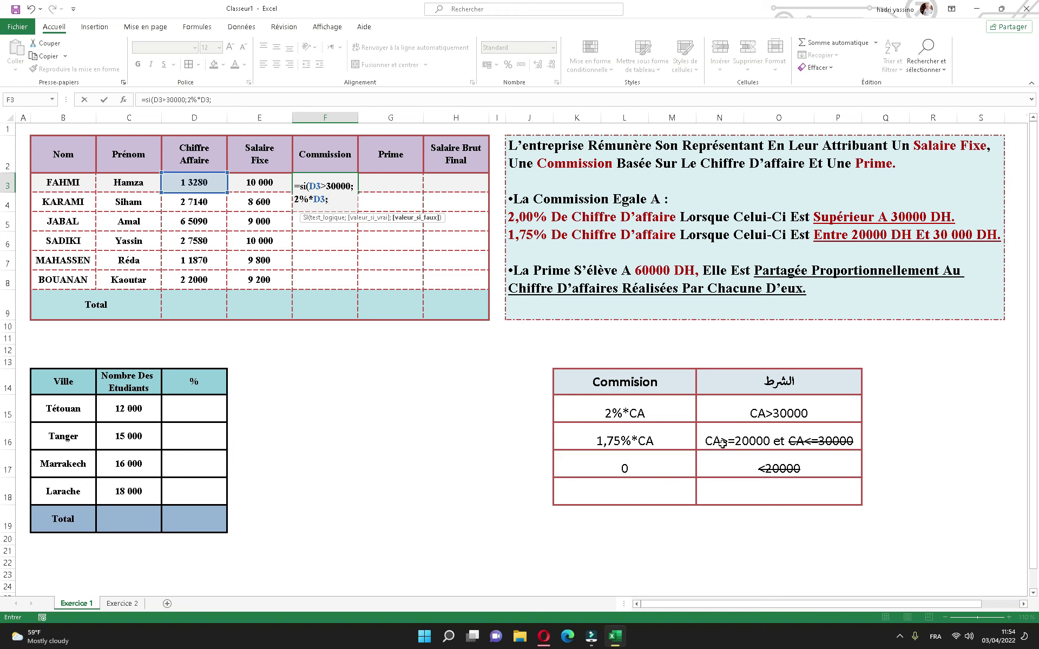
# - Finish F3 with a nested SI giving 1,75%*D3 when D3>=20000, otherwise 0
pyautogui.click(337, 204)
pyautogui.write('si')
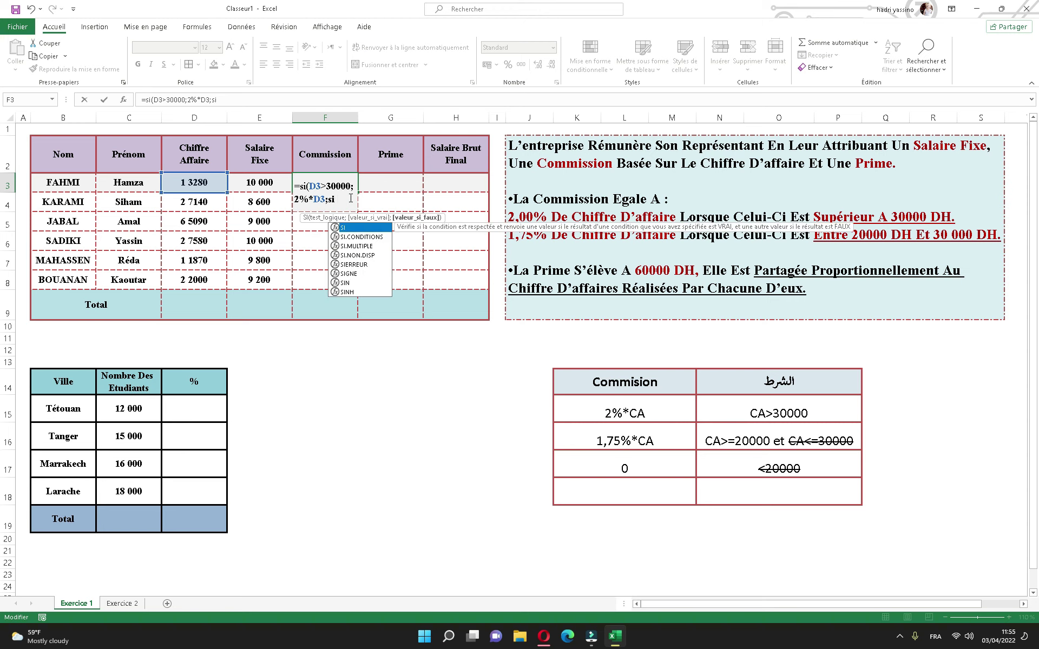
pyautogui.write('(')
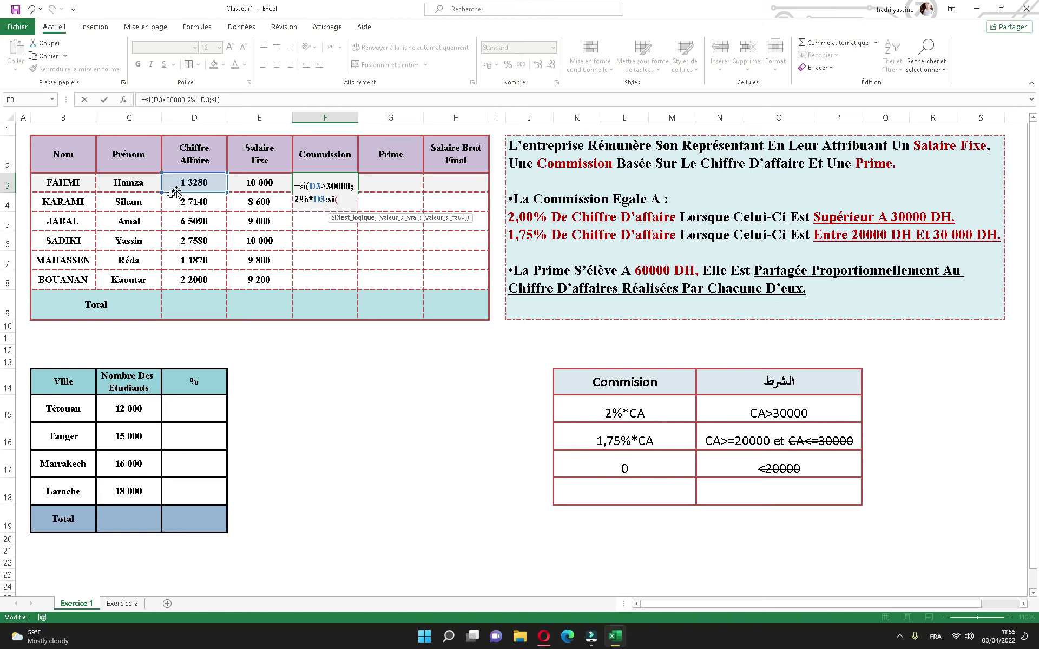
pyautogui.click(190, 184)
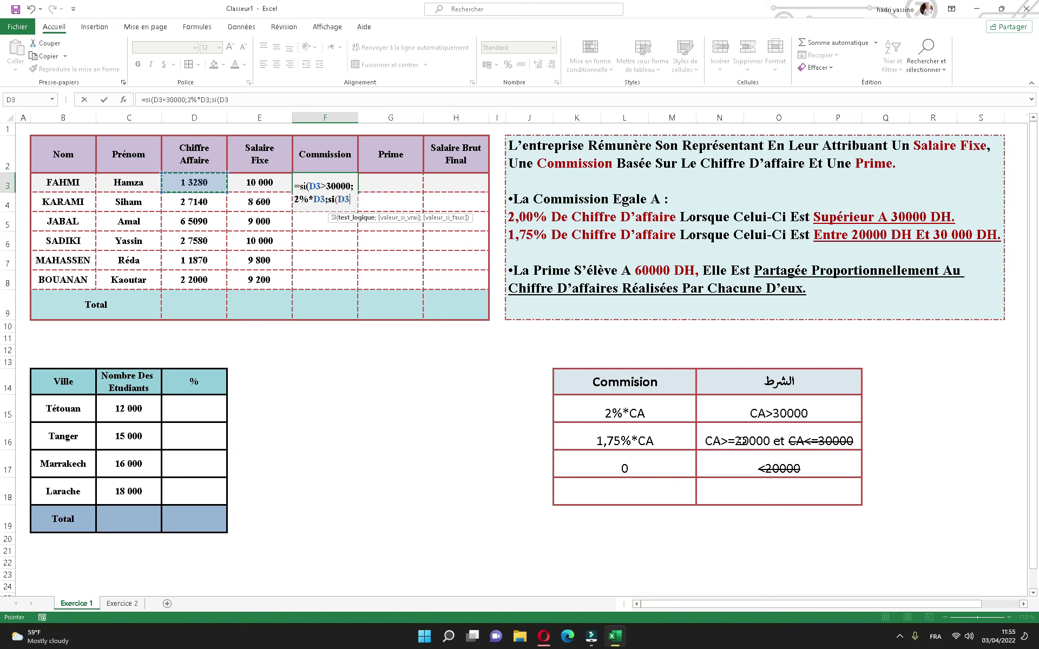
pyautogui.write('>=2')
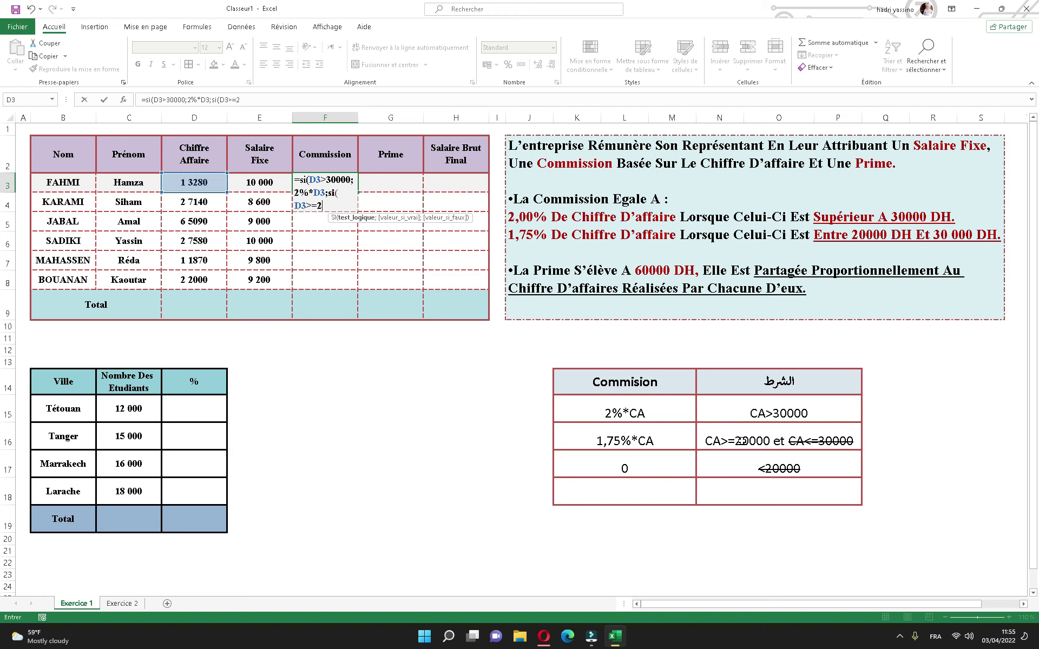
pyautogui.write('0000')
pyautogui.write(';1')
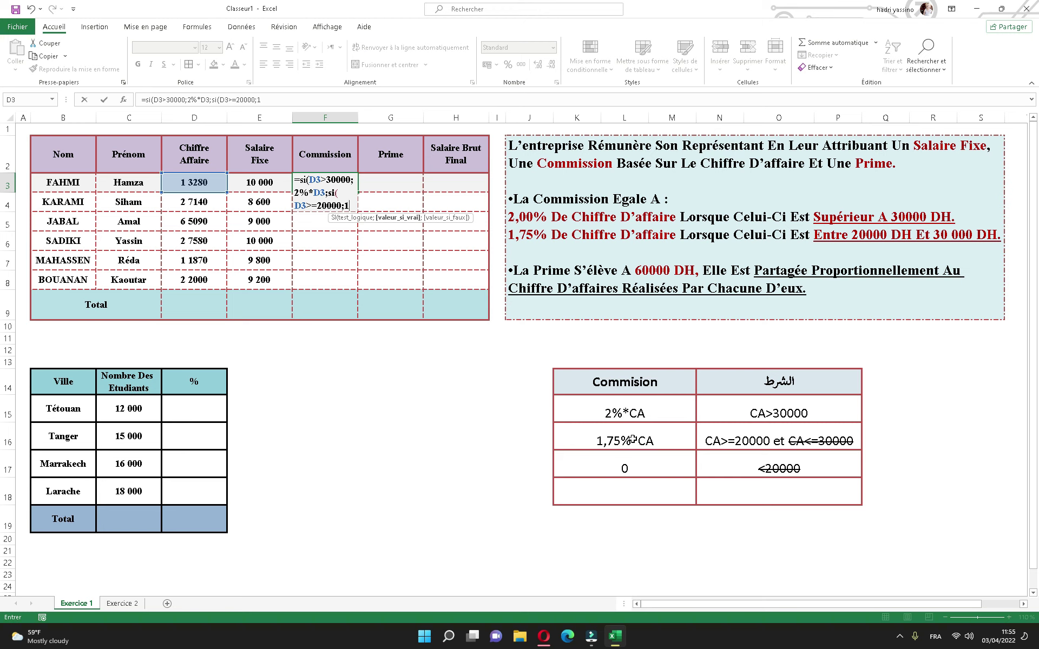
pyautogui.write(',75%*')
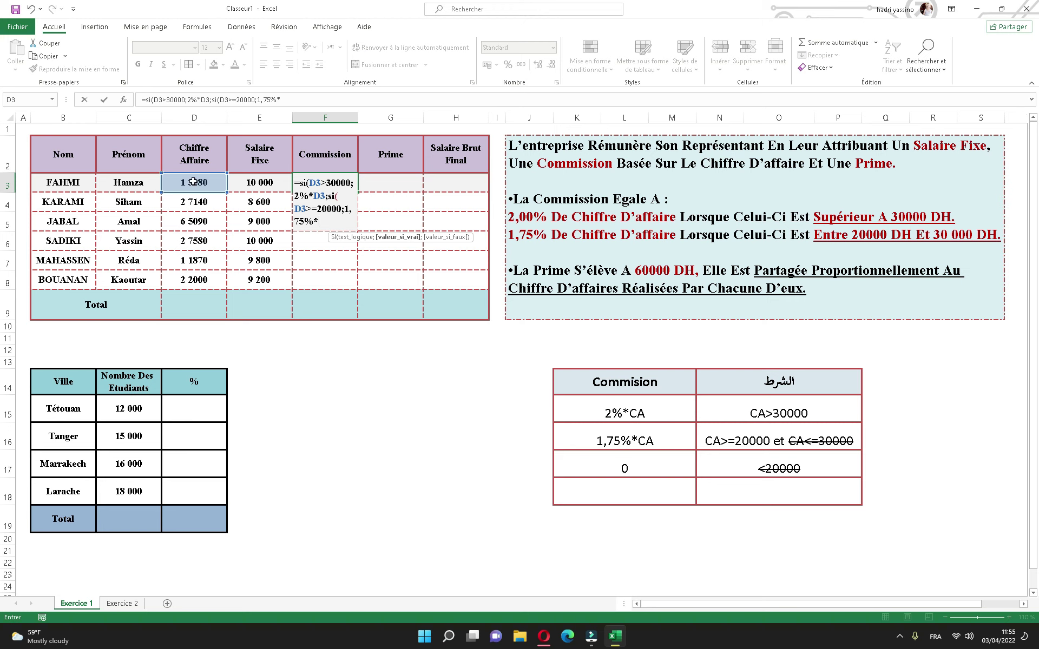
pyautogui.click(193, 182)
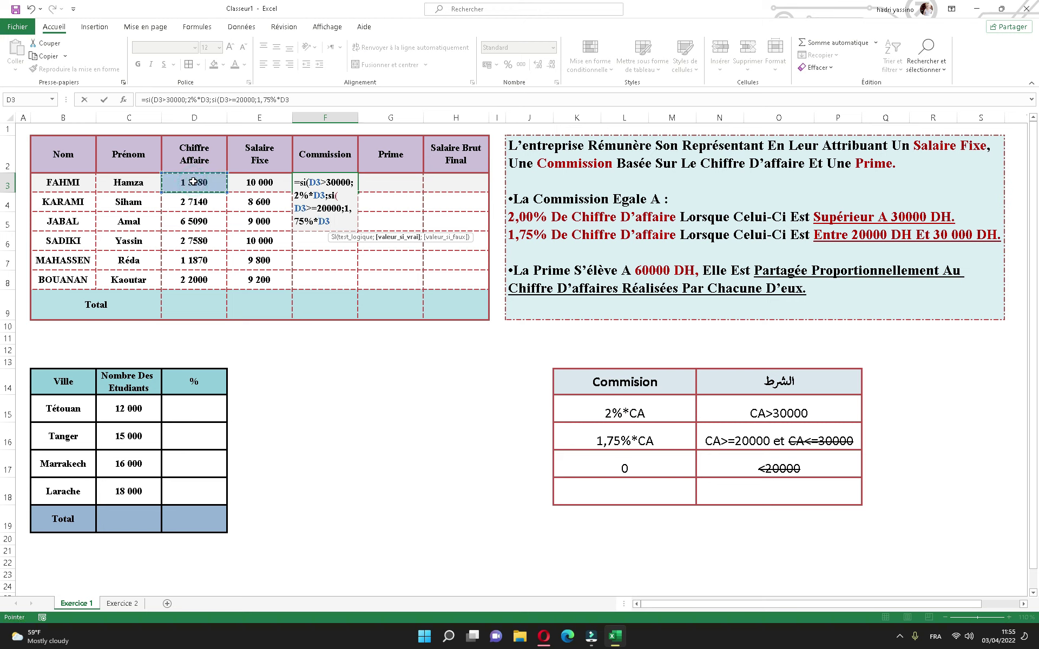
pyautogui.write(';0')
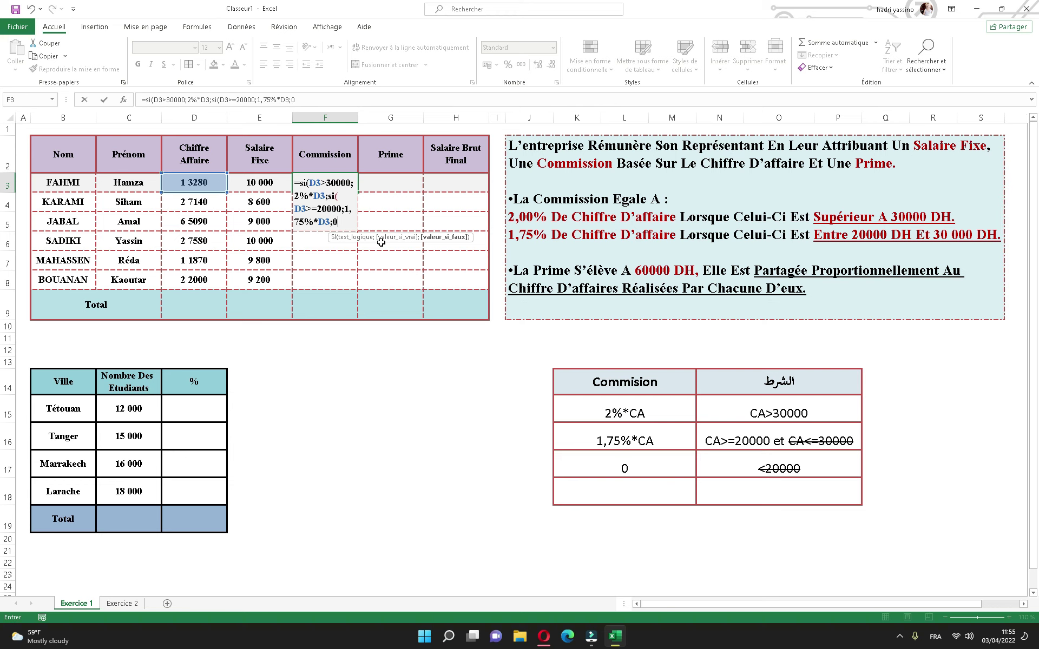
pyautogui.write('))')
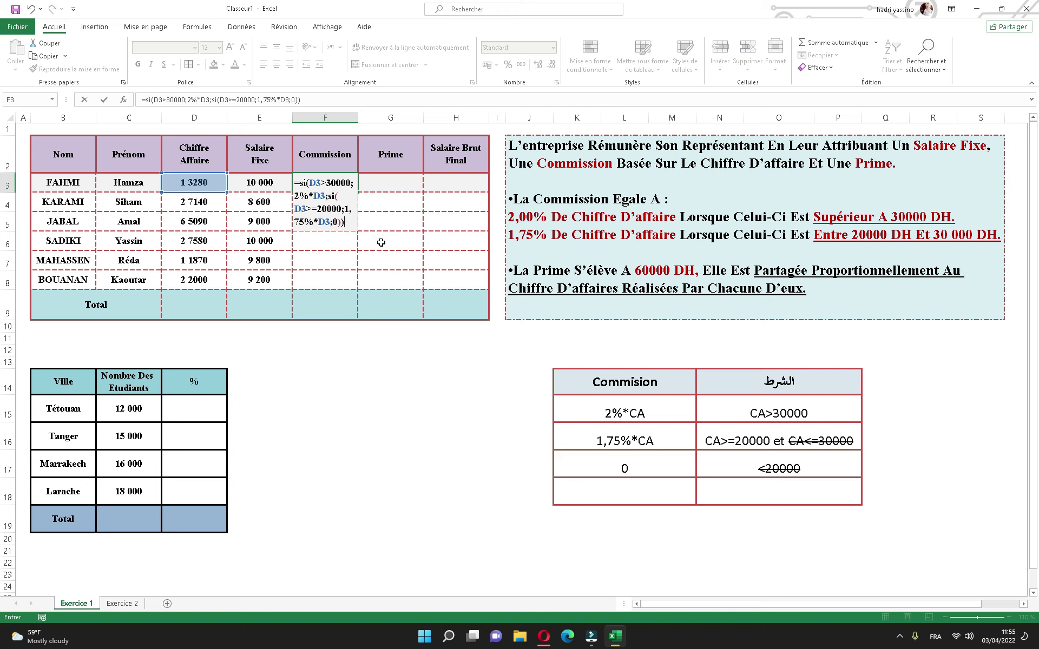
pyautogui.press('Return')
# - Re-enter E3 as 10000 and D3 as 13280 as plain numbers
pyautogui.click(333, 183)
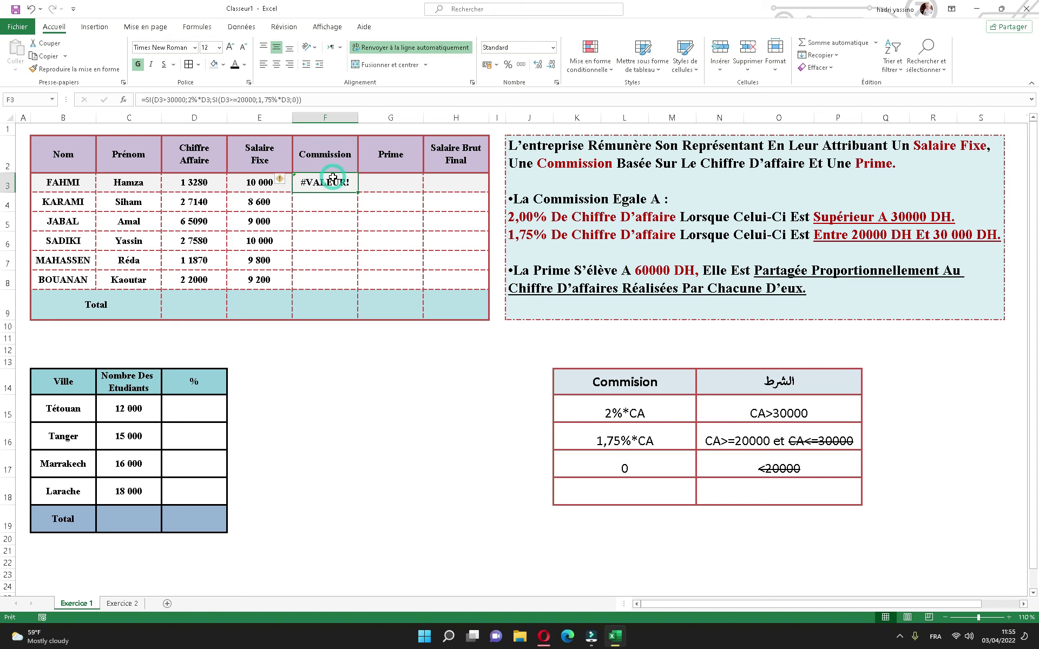
pyautogui.click(243, 185)
pyautogui.write('10000')
pyautogui.press('Return')
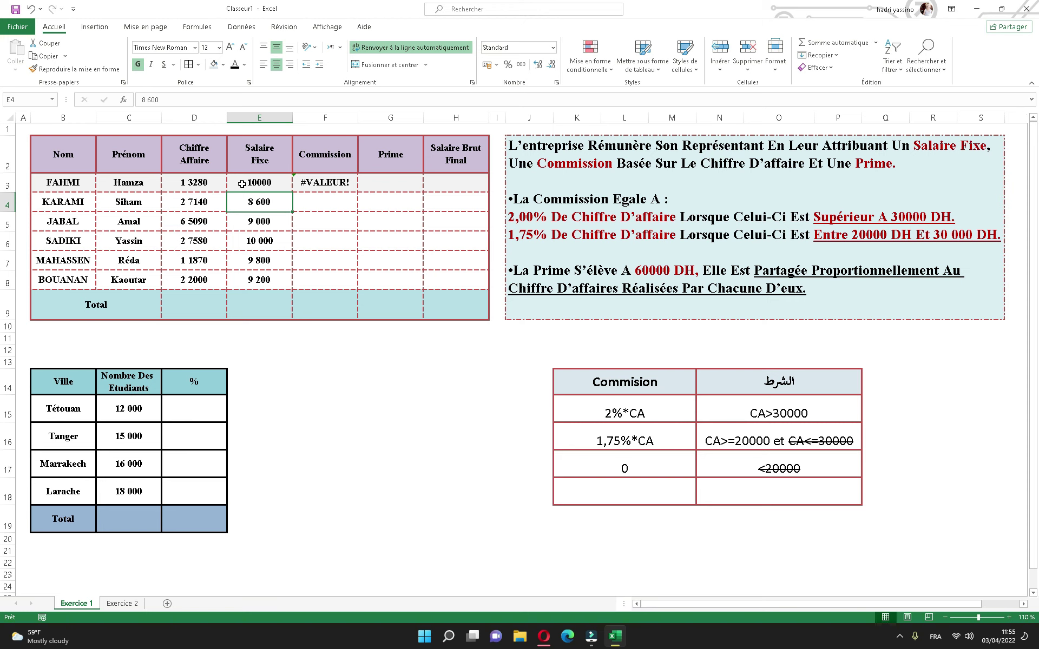
pyautogui.click(212, 184)
pyautogui.write('13')
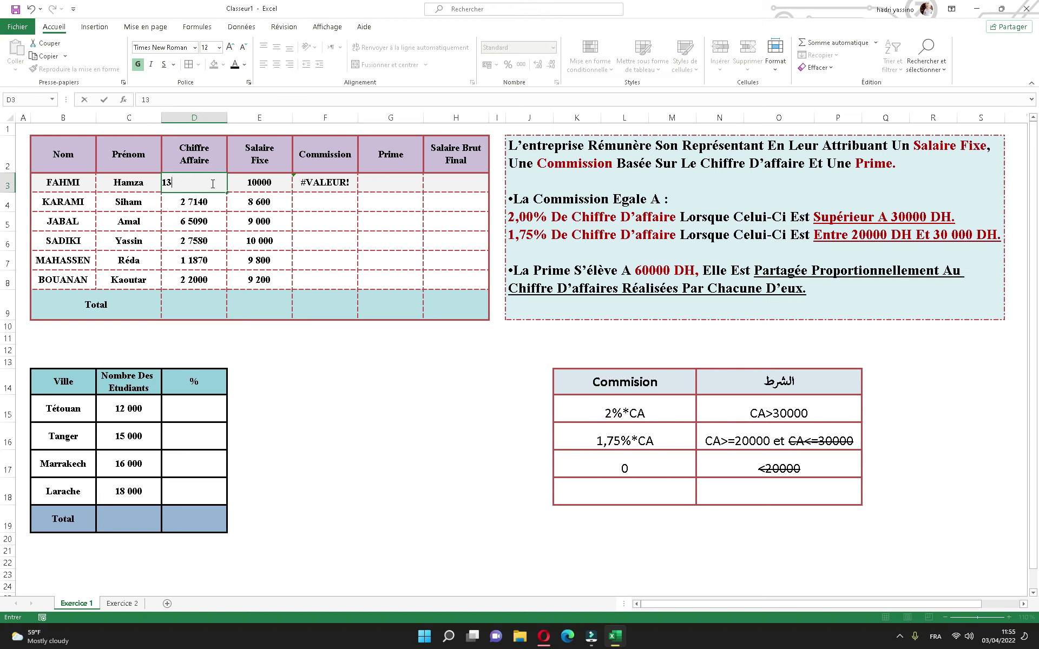
pyautogui.write('280')
pyautogui.press('Return')
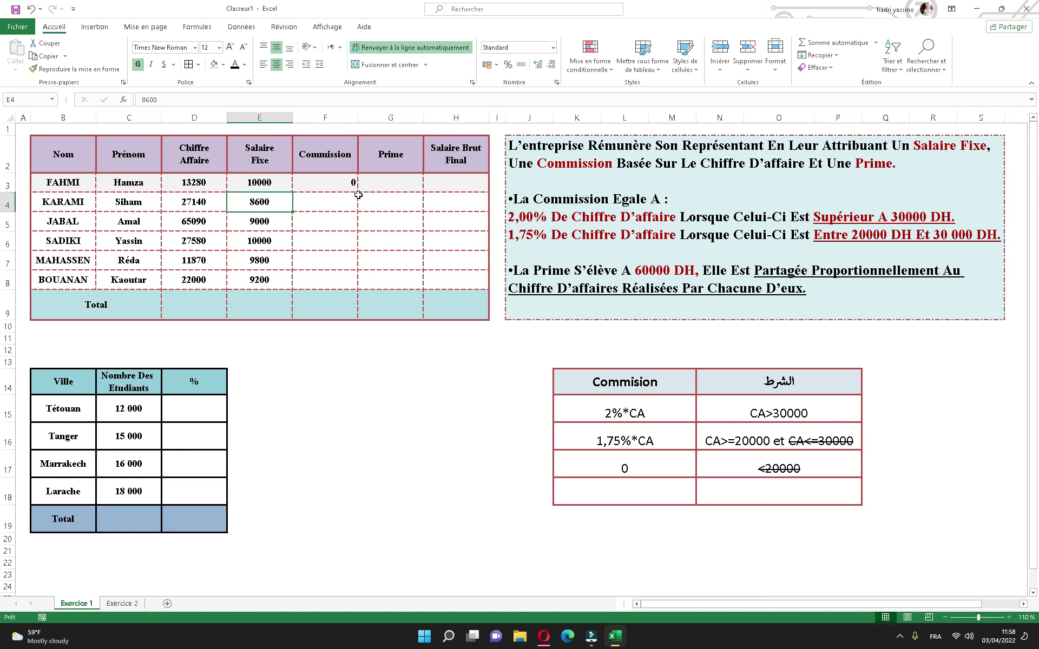
# - Fill the F3 commission formula down to F8 and check the results against sales figures
pyautogui.click(348, 184)
pyautogui.moveTo(358, 192); pyautogui.dragTo(352, 283)
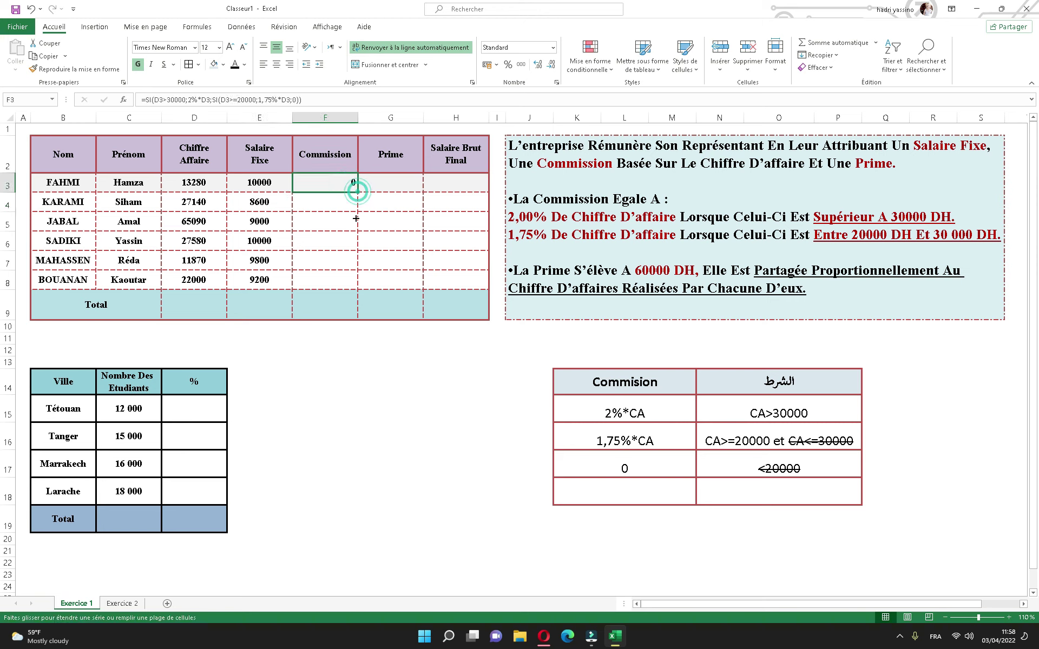
pyautogui.click(350, 259)
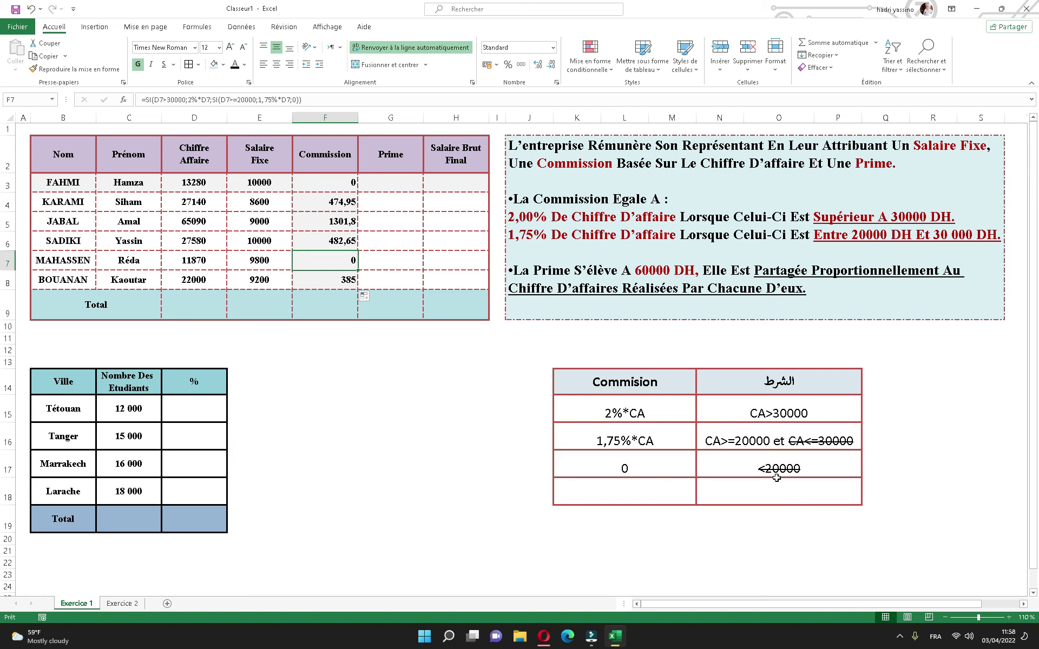
pyautogui.click(197, 184)
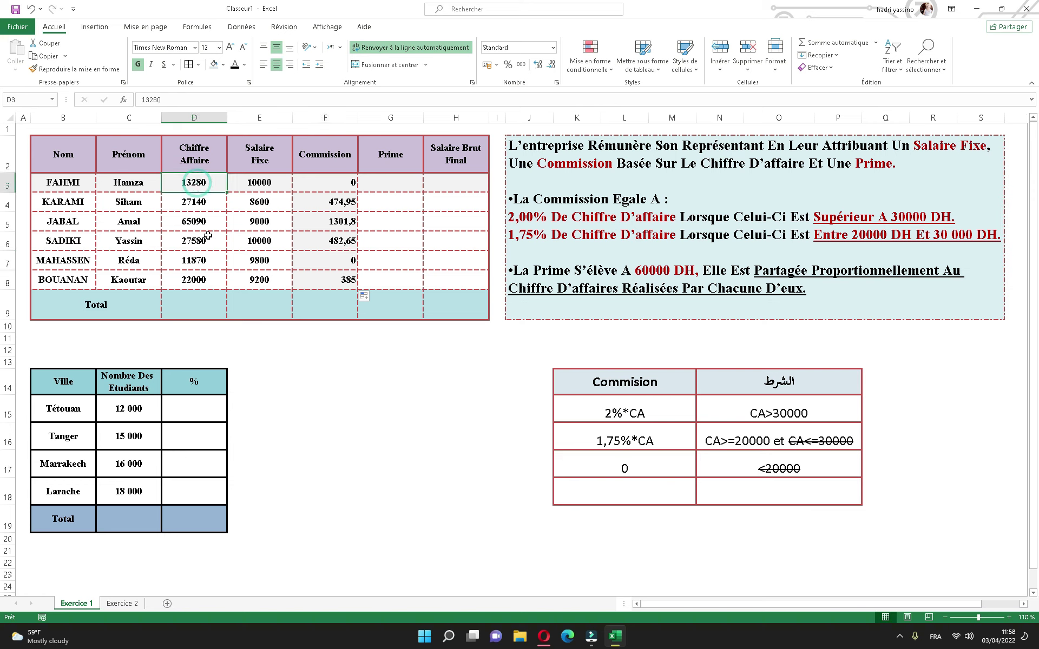
pyautogui.keyDown('ctrl'); pyautogui.click(203, 260); pyautogui.keyUp('ctrl')
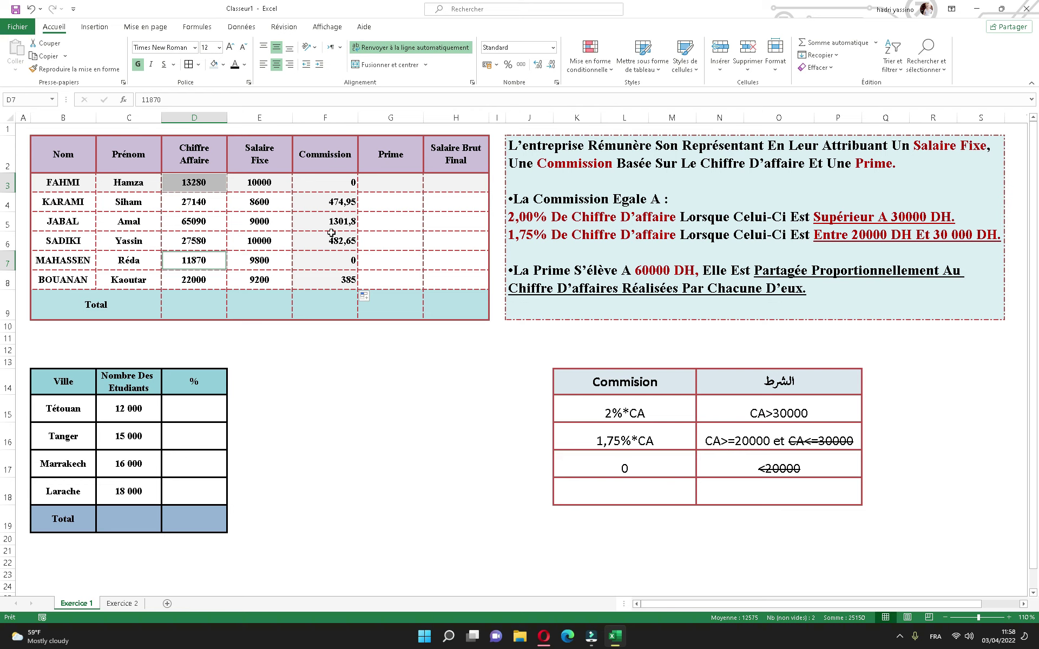
pyautogui.click(194, 210)
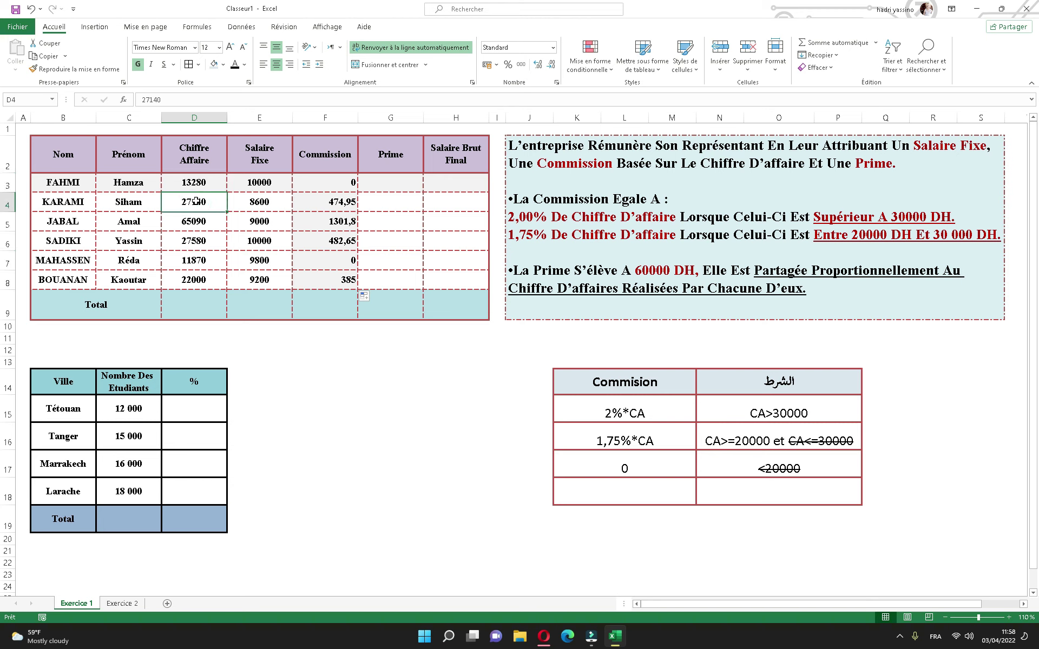
pyautogui.click(367, 370)
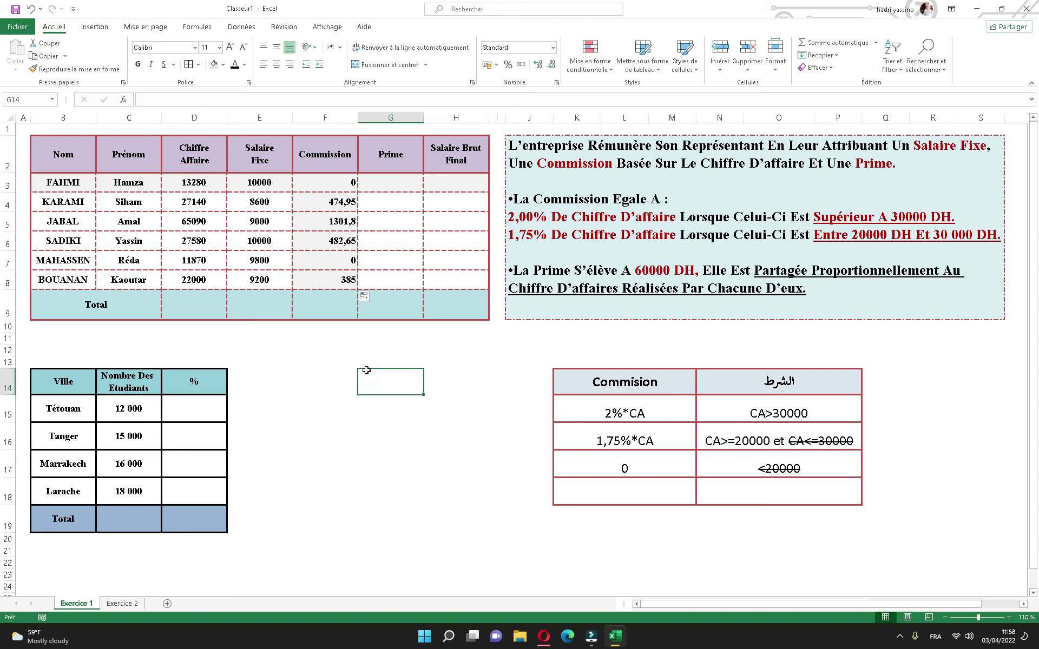
pyautogui.scroll(1, 365, 372)
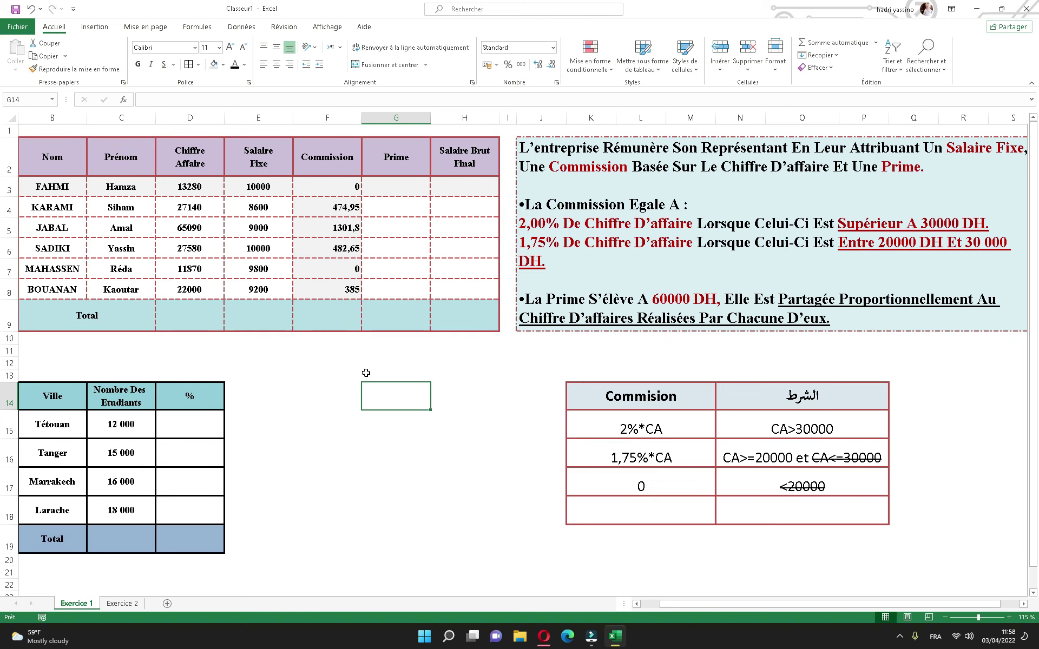
pyautogui.click(376, 389)
pyautogui.doubleClick(376, 388)
pyautogui.write('=1,75%*')
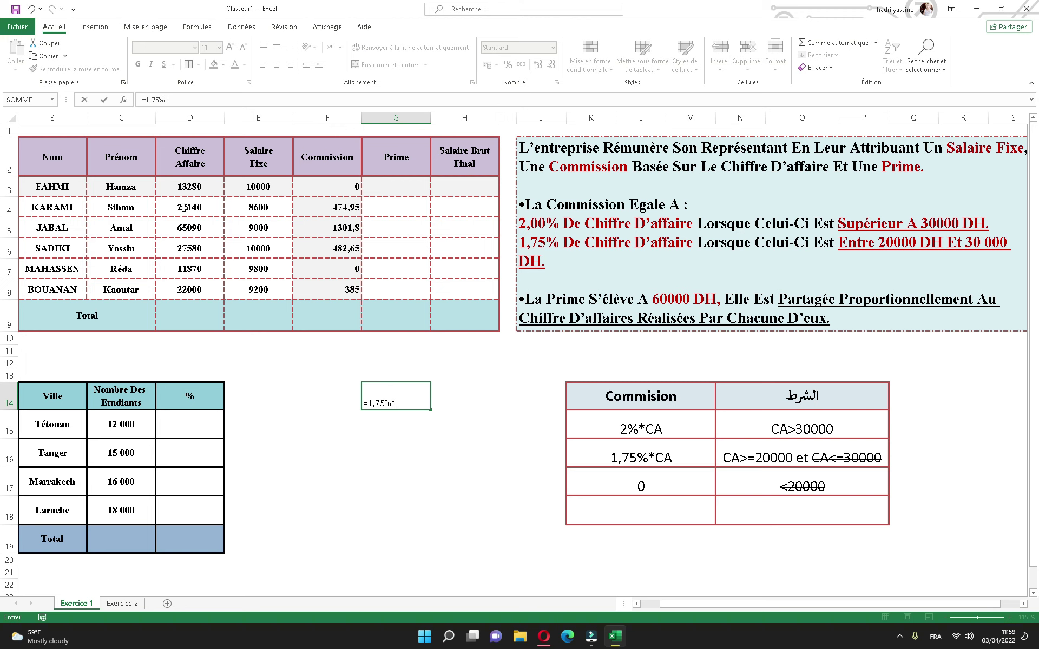
pyautogui.click(184, 208)
pyautogui.press('Return')
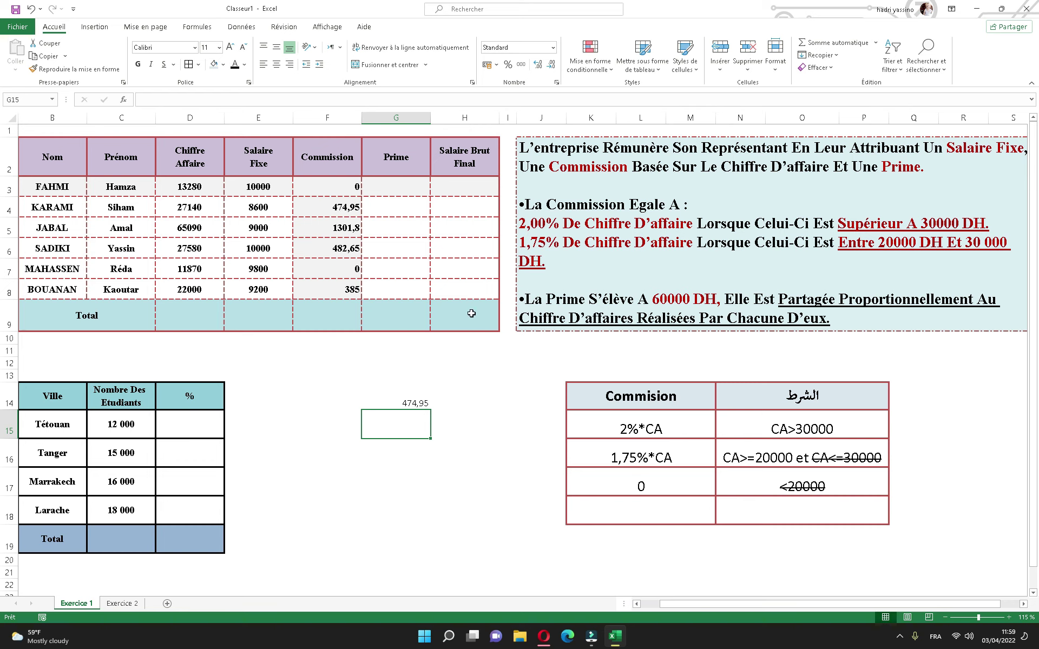
pyautogui.click(414, 402)
pyautogui.press('Delete')
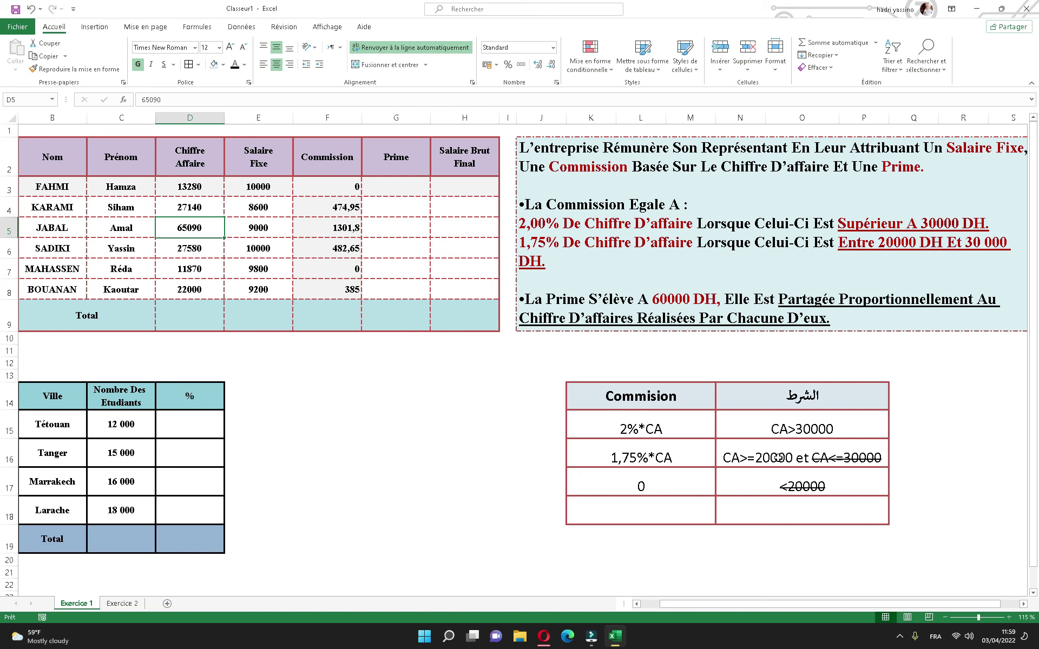
pyautogui.click(380, 385)
pyautogui.write('=2%')
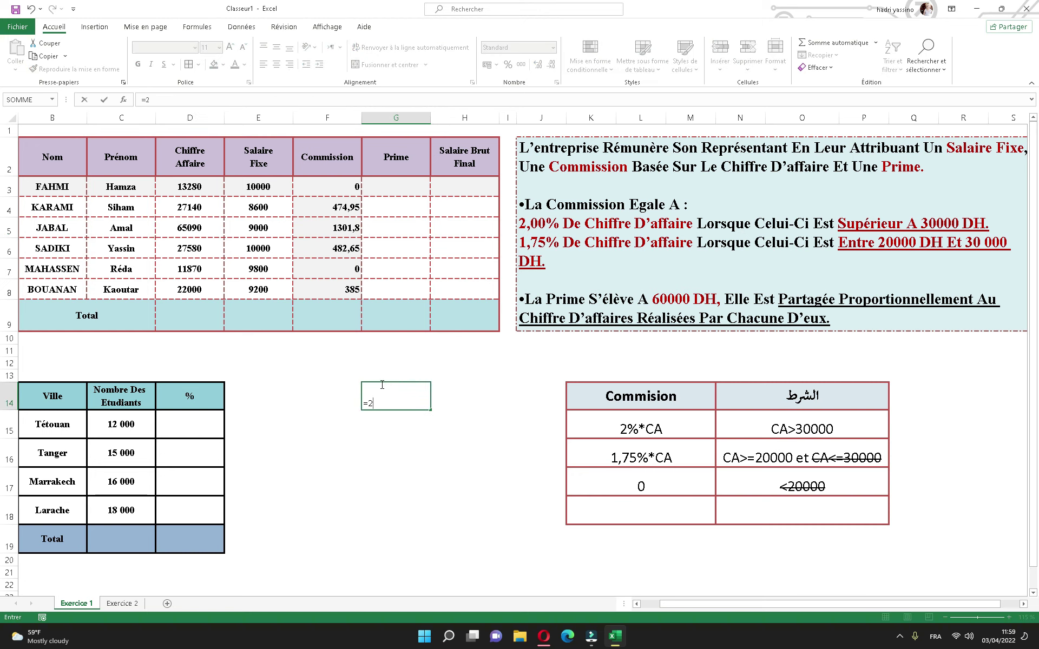
pyautogui.write('*')
pyautogui.click(198, 230)
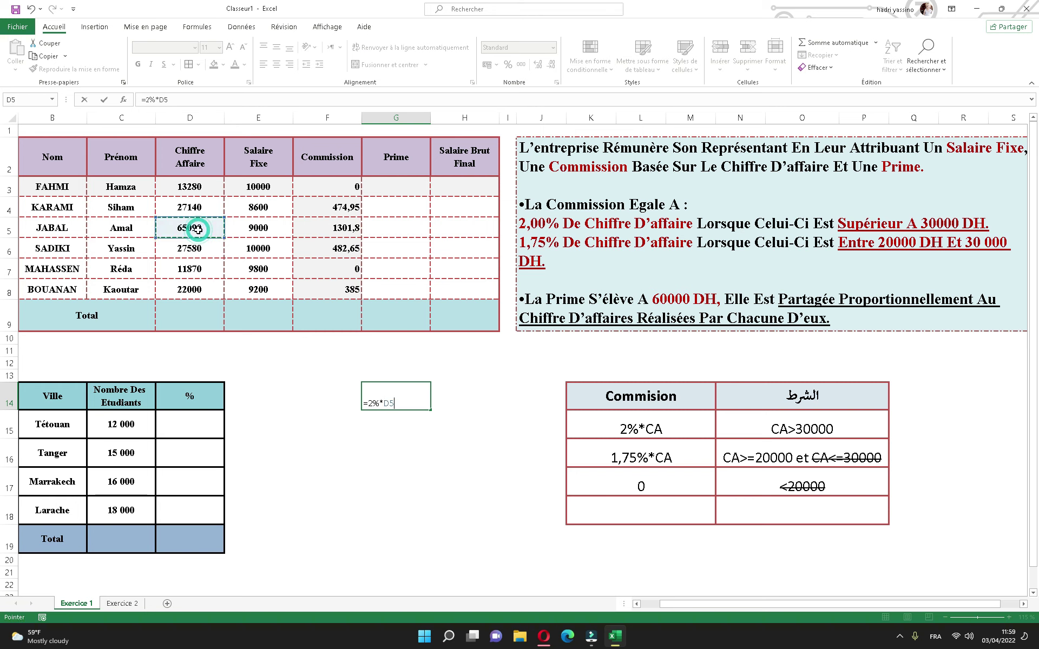
pyautogui.press('Return')
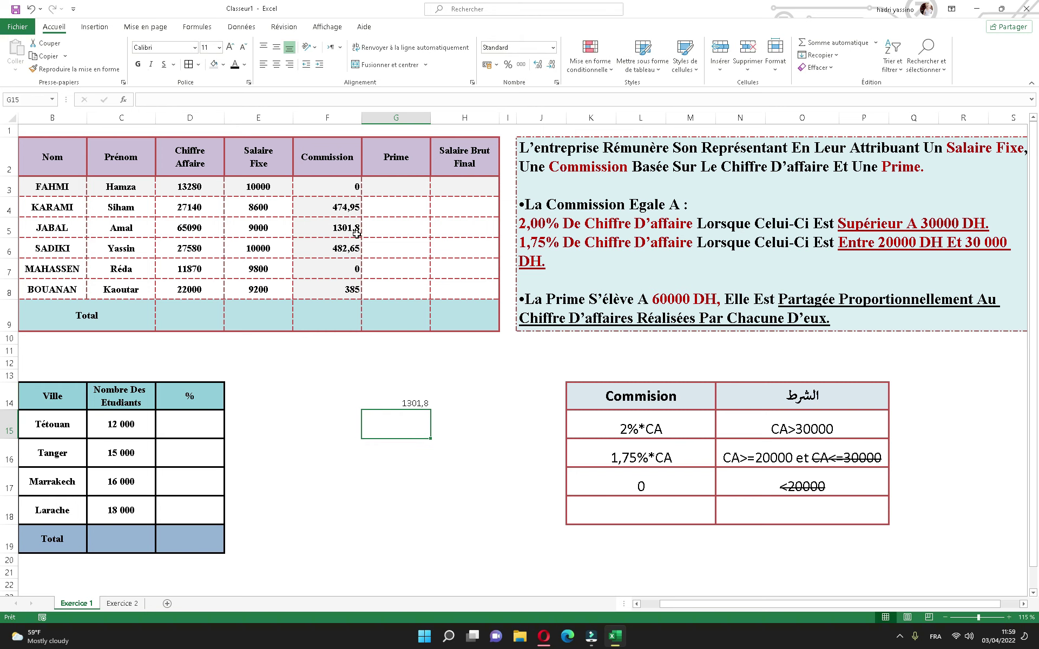
pyautogui.click(411, 402)
pyautogui.press('Delete')
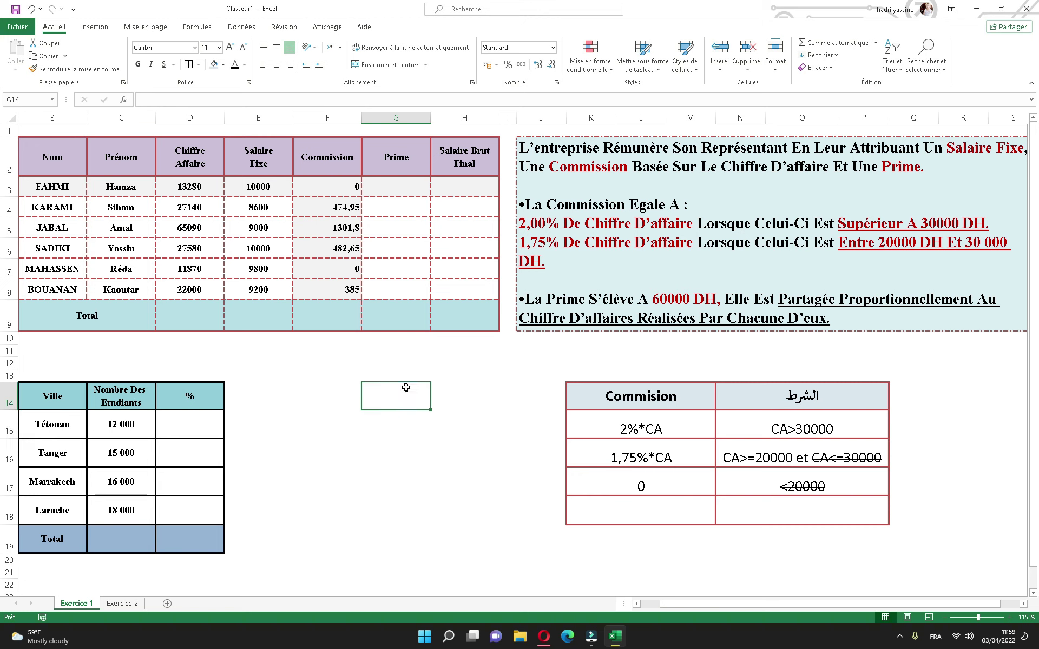
pyautogui.click(337, 206)
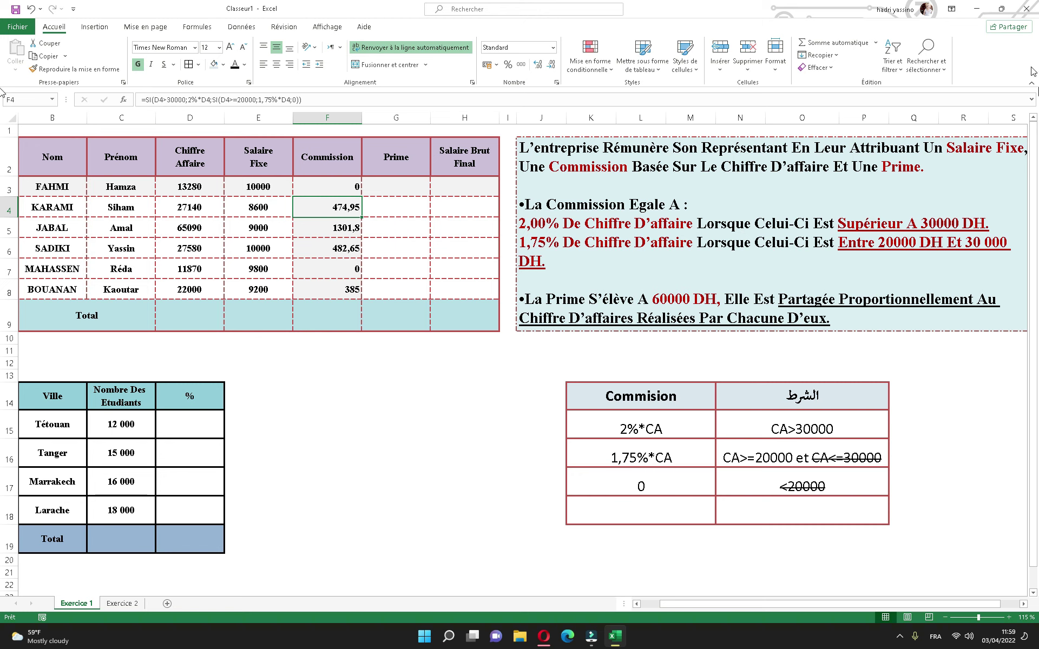
# - Zoom in and format D3:D8 with thousands separators and two decimals, e.g. 13 280,00
pyautogui.click(1009, 617)
pyautogui.click(1009, 617)
pyautogui.hscroll(-3, 707, 604)
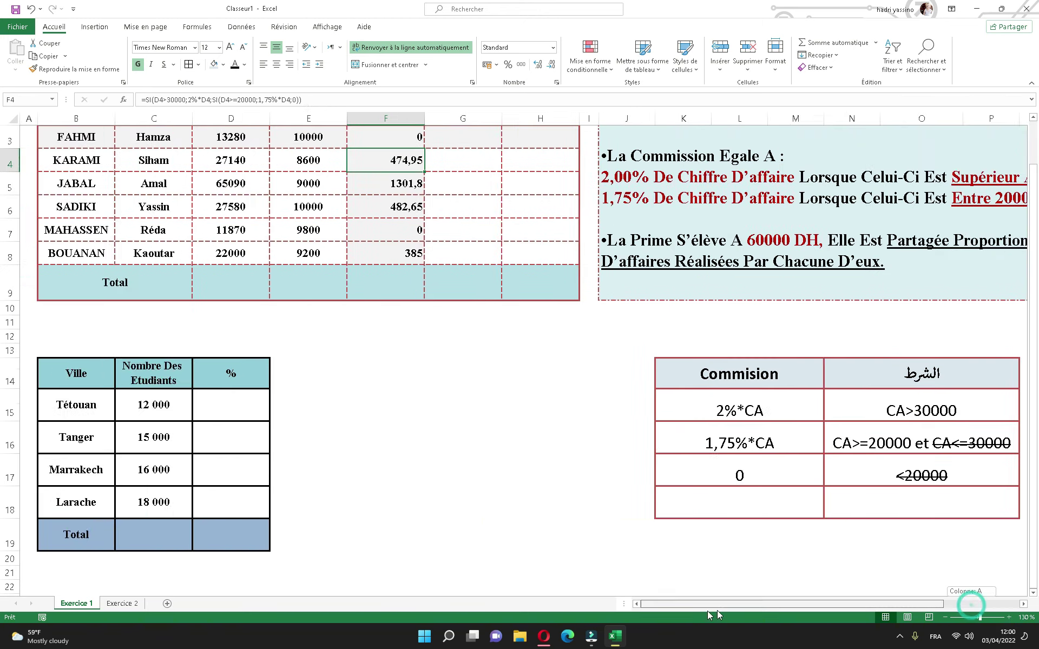
pyautogui.scroll(1, 541, 449)
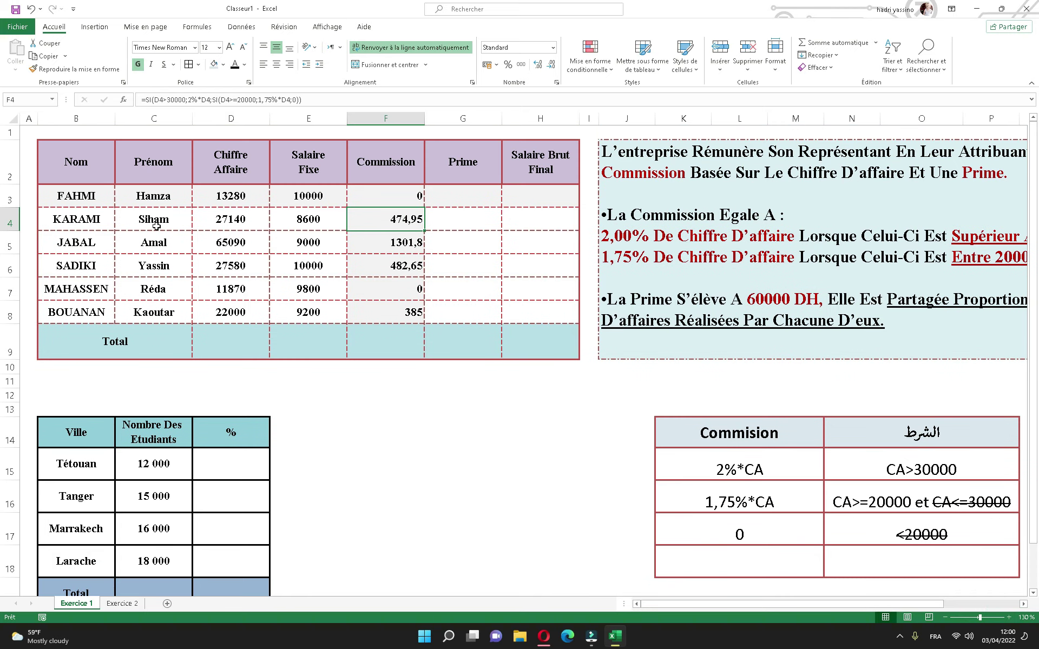
pyautogui.moveTo(230, 196); pyautogui.dragTo(232, 314)
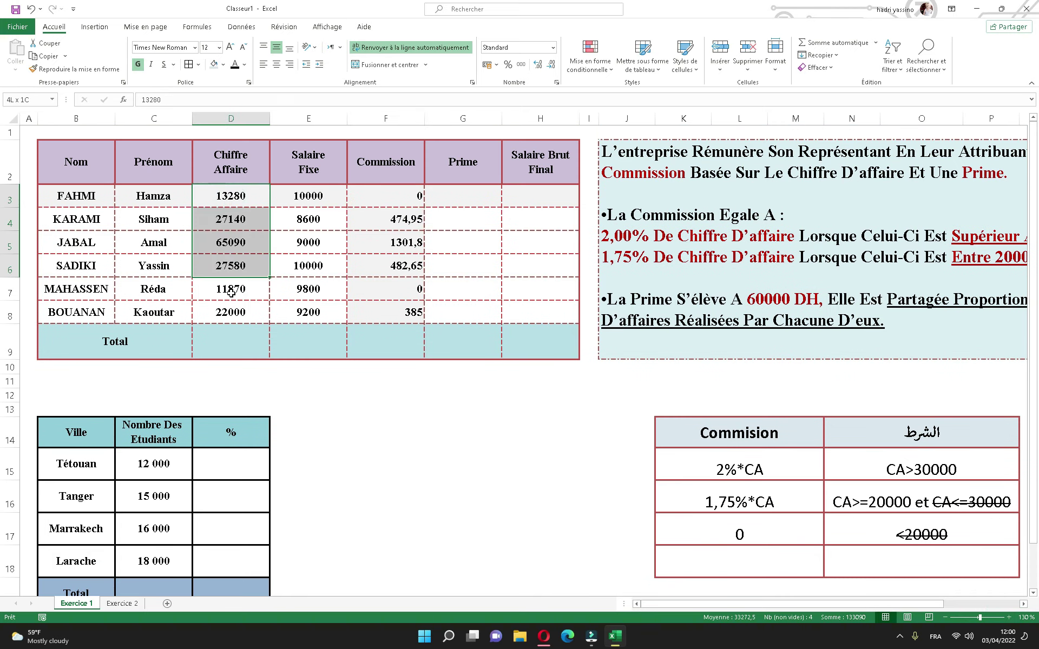
pyautogui.click(521, 65)
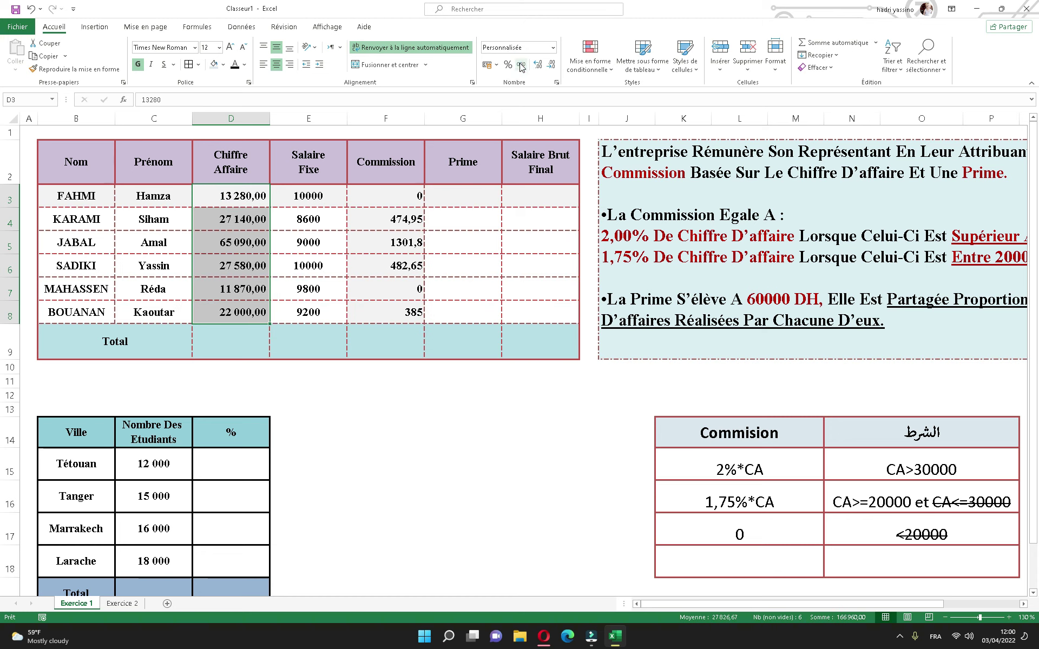
pyautogui.click(247, 268)
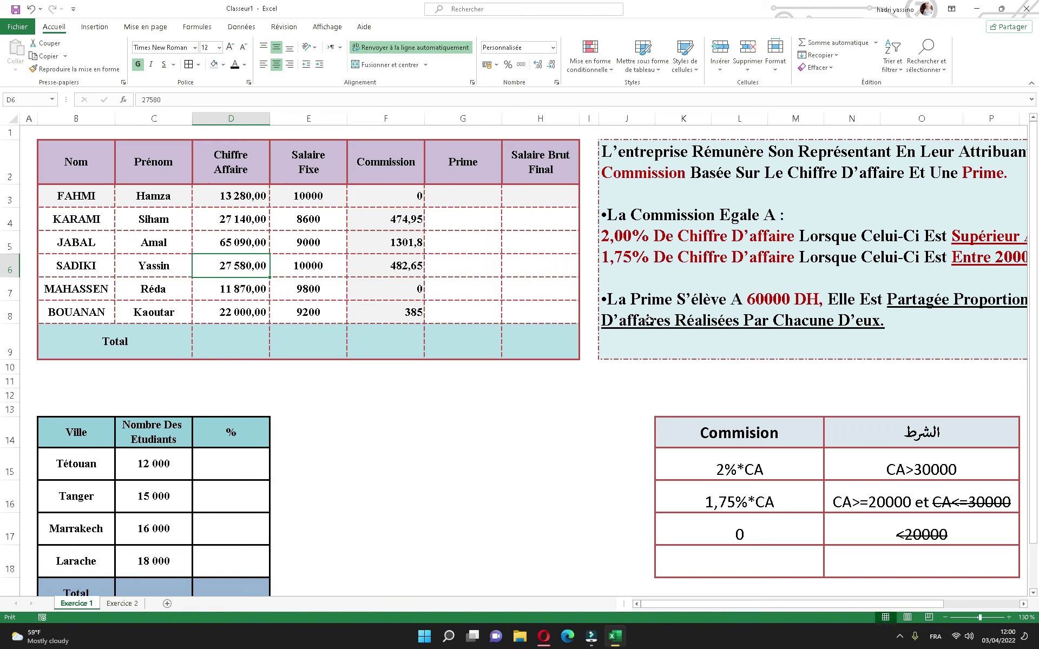
# - Enter =SOMME(C15:C18) in C19 to total the student counts
pyautogui.scroll(-2, 641, 322)
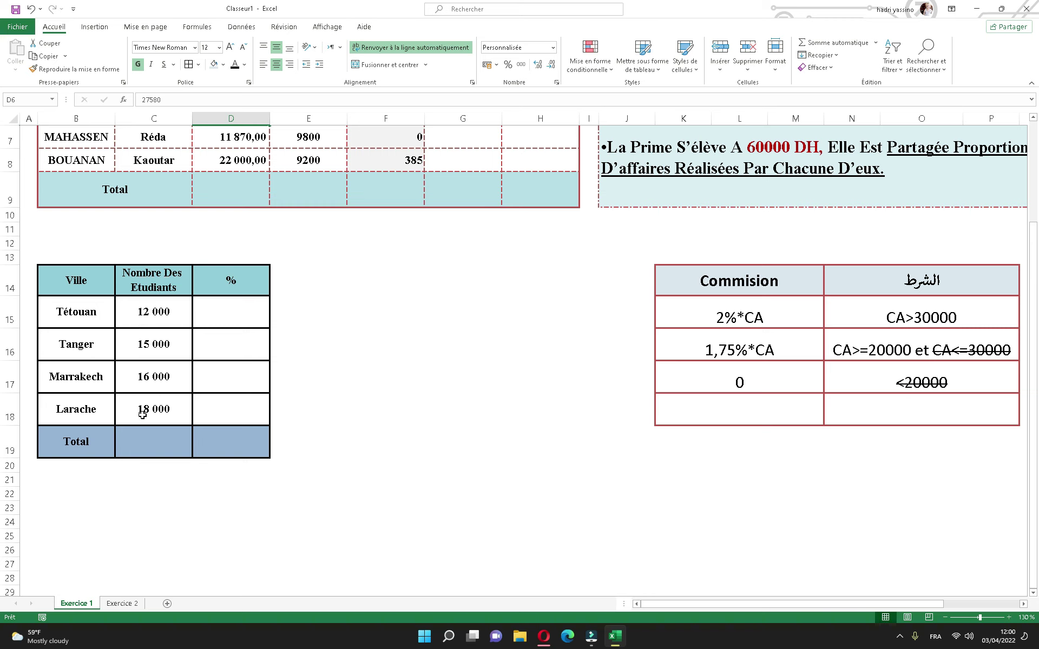
pyautogui.click(215, 321)
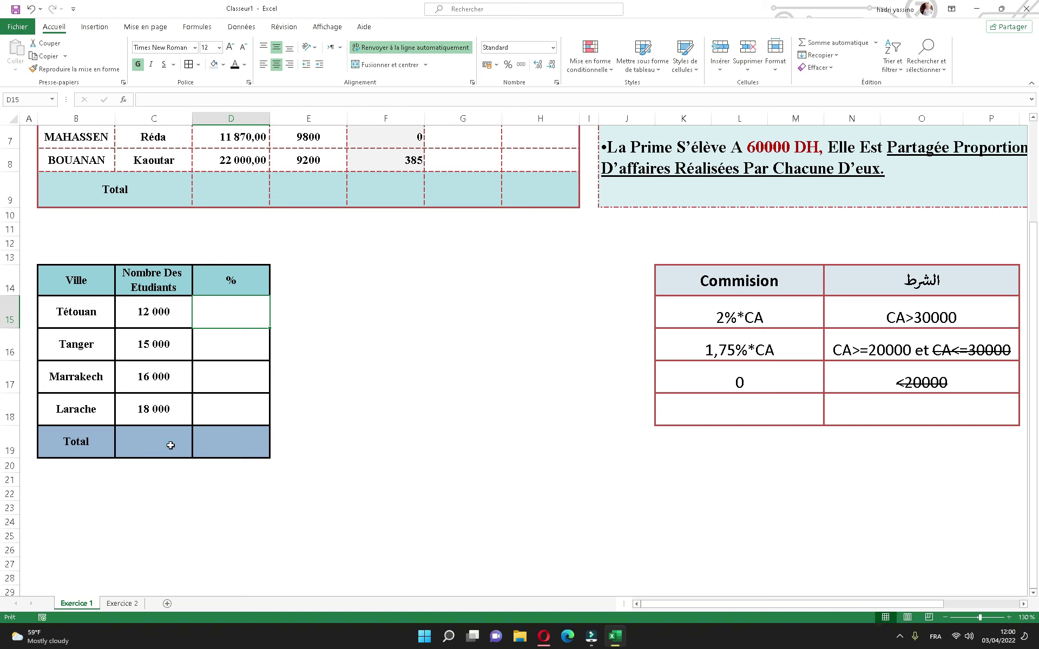
pyautogui.click(170, 445)
pyautogui.write('=somme(')
pyautogui.moveTo(150, 322); pyautogui.dragTo(157, 406)
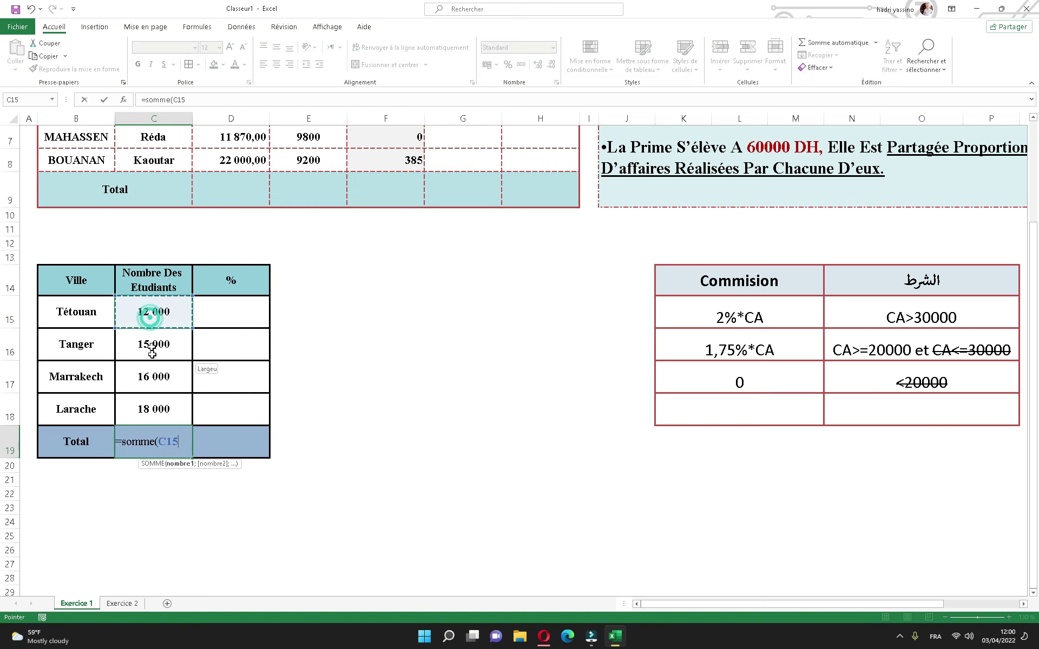
pyautogui.press('Return')
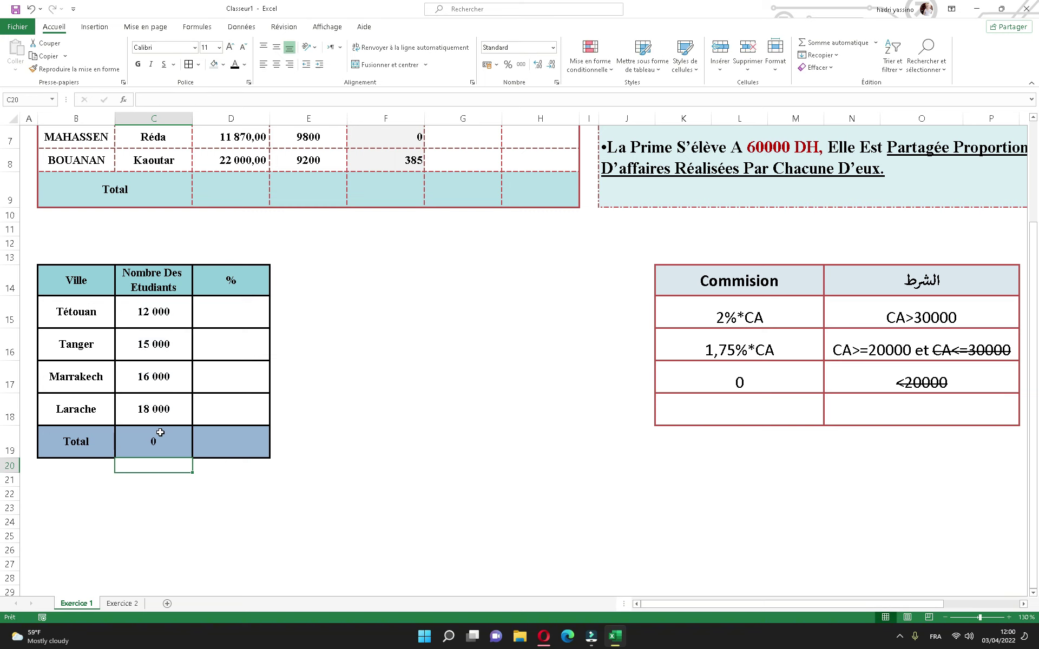
# - Remove the spaces so student counts read 12000, 15000, 16000 and 18000
pyautogui.doubleClick(154, 312)
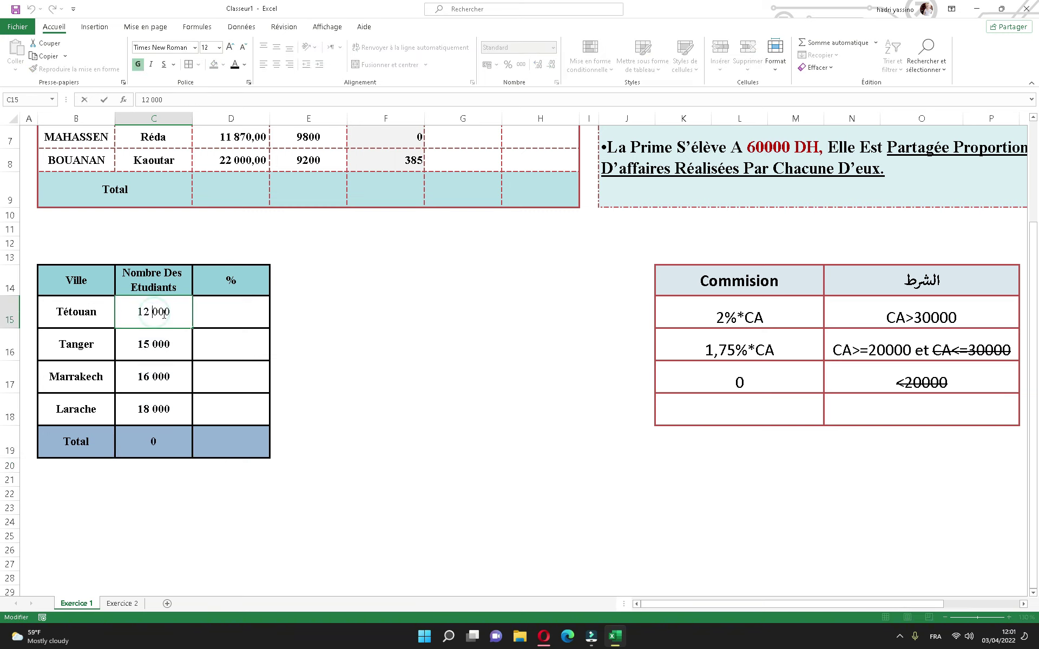
pyautogui.press('Left')
pyautogui.press('Left')
pyautogui.press('Left')
pyautogui.press('BackSpace')
pyautogui.press('Return')
pyautogui.doubleClick(131, 344)
pyautogui.press('BackSpace')
pyautogui.press('Return')
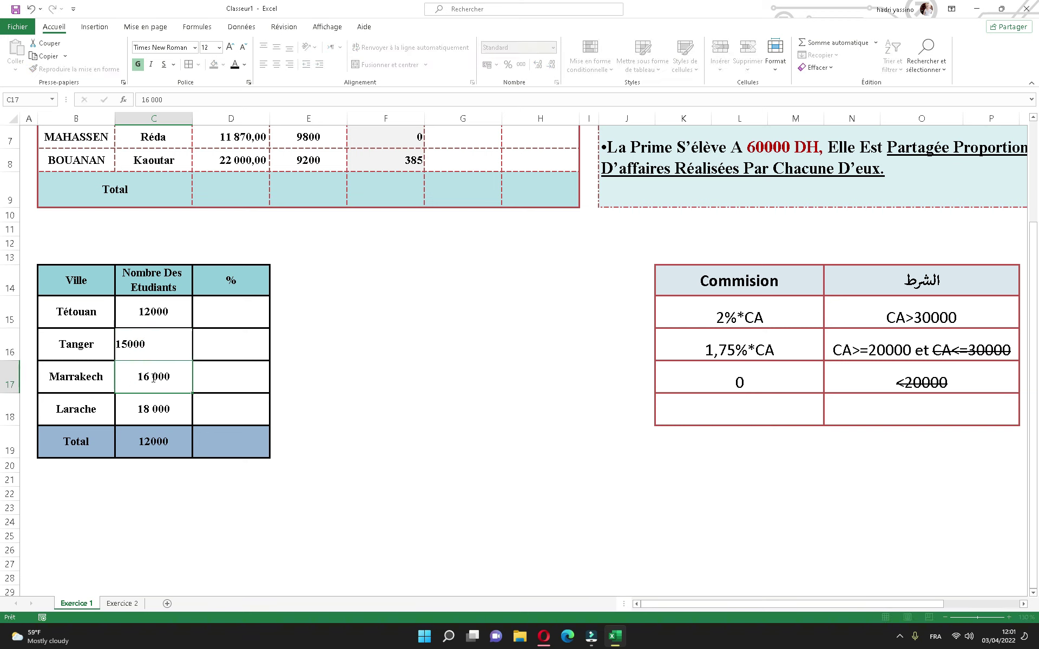
pyautogui.doubleClick(130, 379)
pyautogui.press('BackSpace')
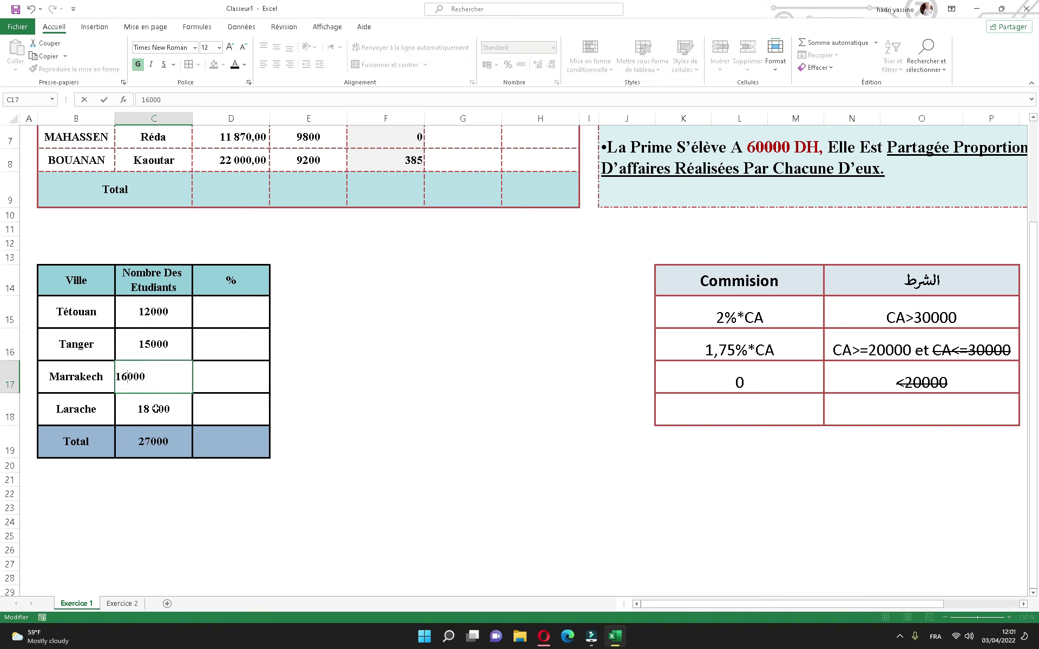
pyautogui.press('Return')
pyautogui.doubleClick(139, 409)
pyautogui.press('BackSpace')
pyautogui.press('Return')
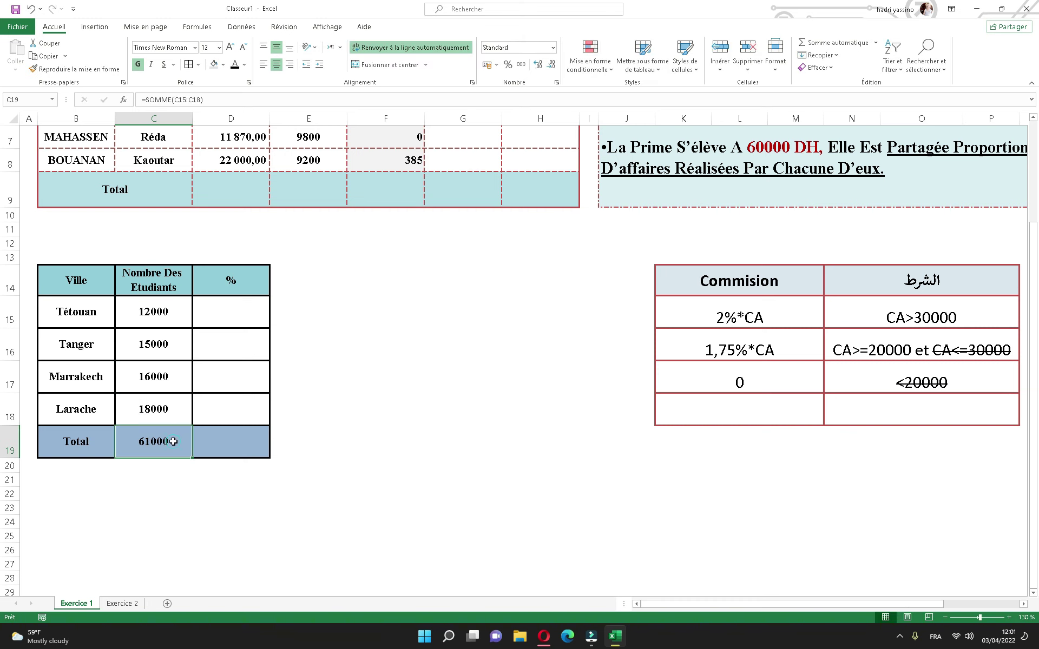
pyautogui.click(230, 321)
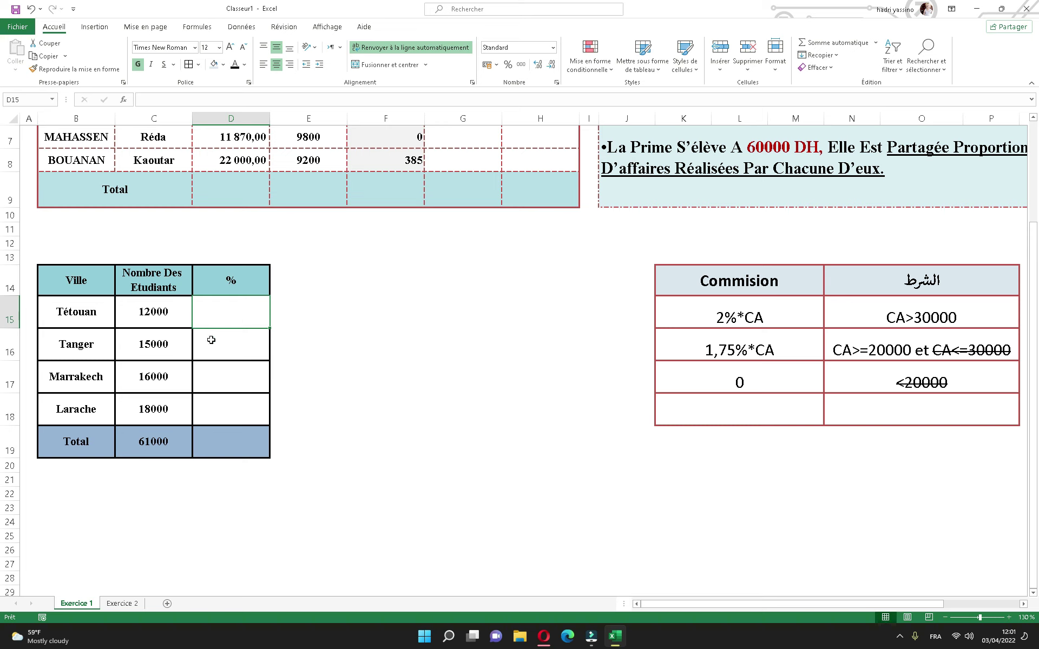
# - Enter =C15/$C$19 in D15 and show it as a percentage with two decimals
pyautogui.click(223, 315)
pyautogui.write('=')
pyautogui.click(159, 311)
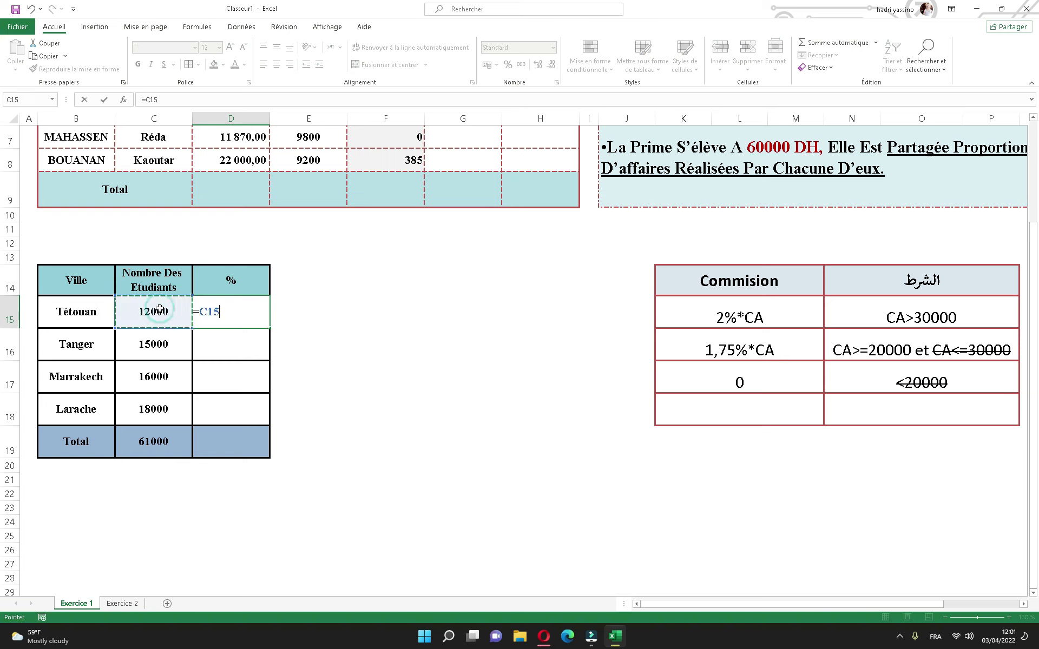
pyautogui.write('/')
pyautogui.click(158, 441)
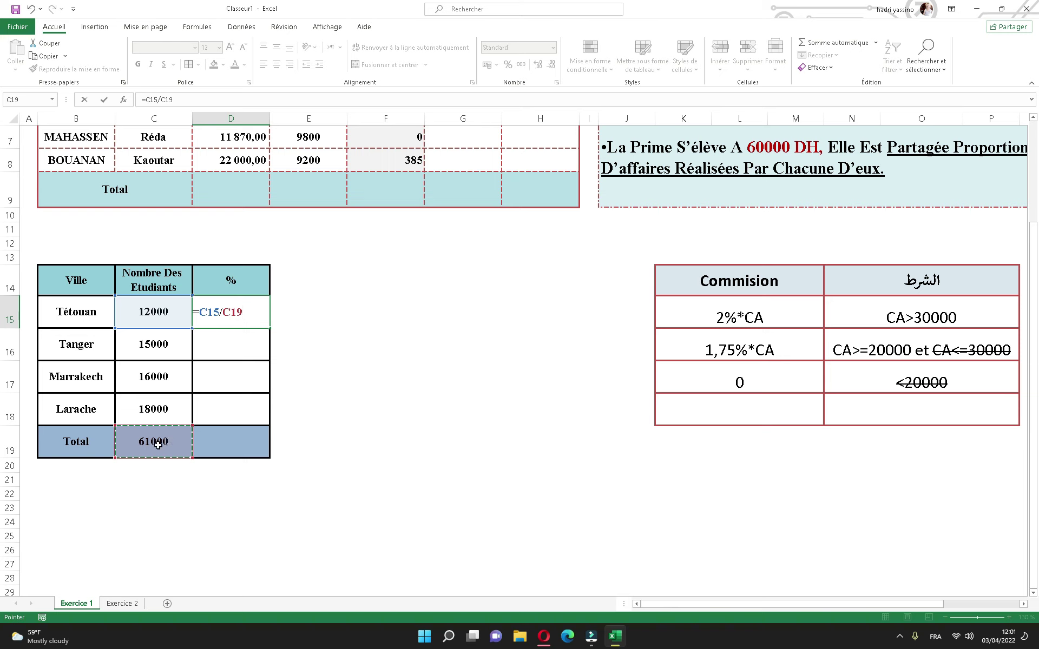
pyautogui.moveTo(223, 314); pyautogui.dragTo(243, 313)
pyautogui.press('F4')
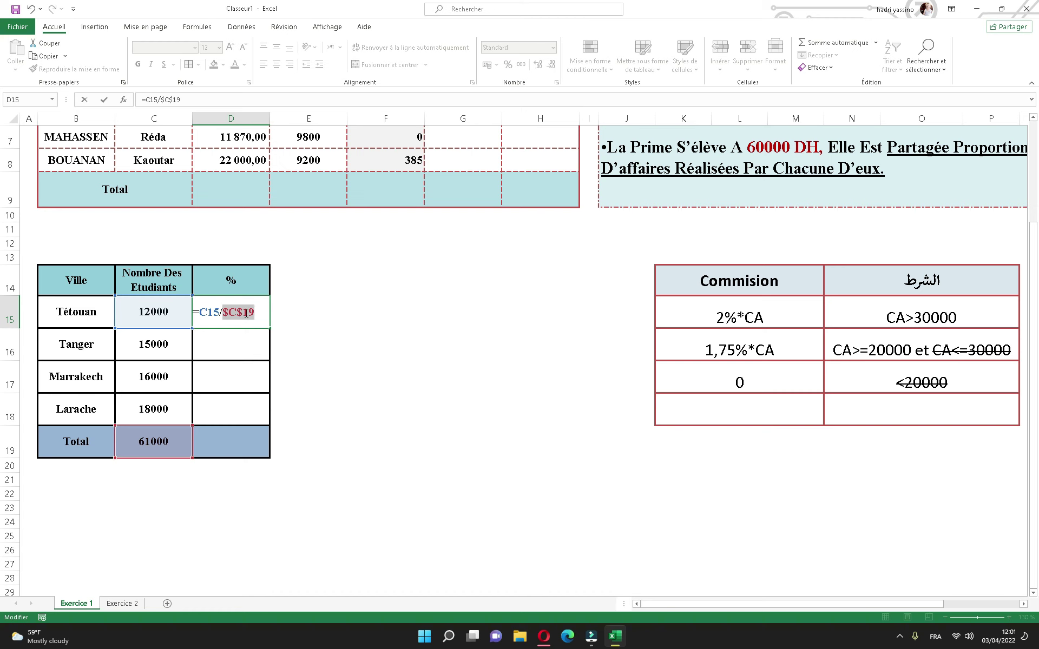
pyautogui.hotkey('ctrl', 'Return')
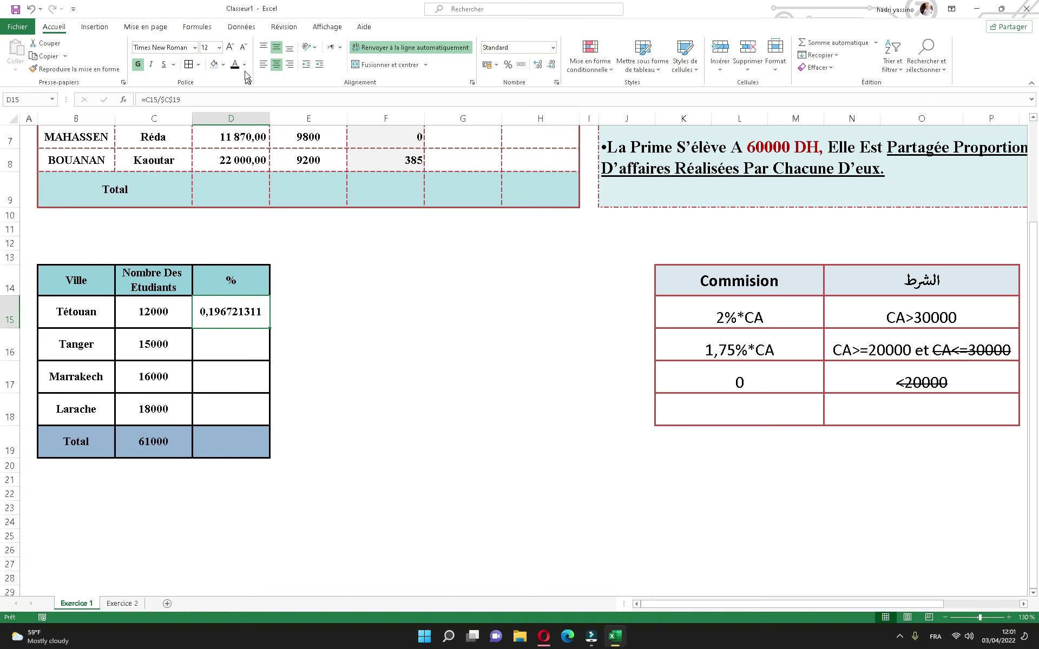
pyautogui.click(508, 67)
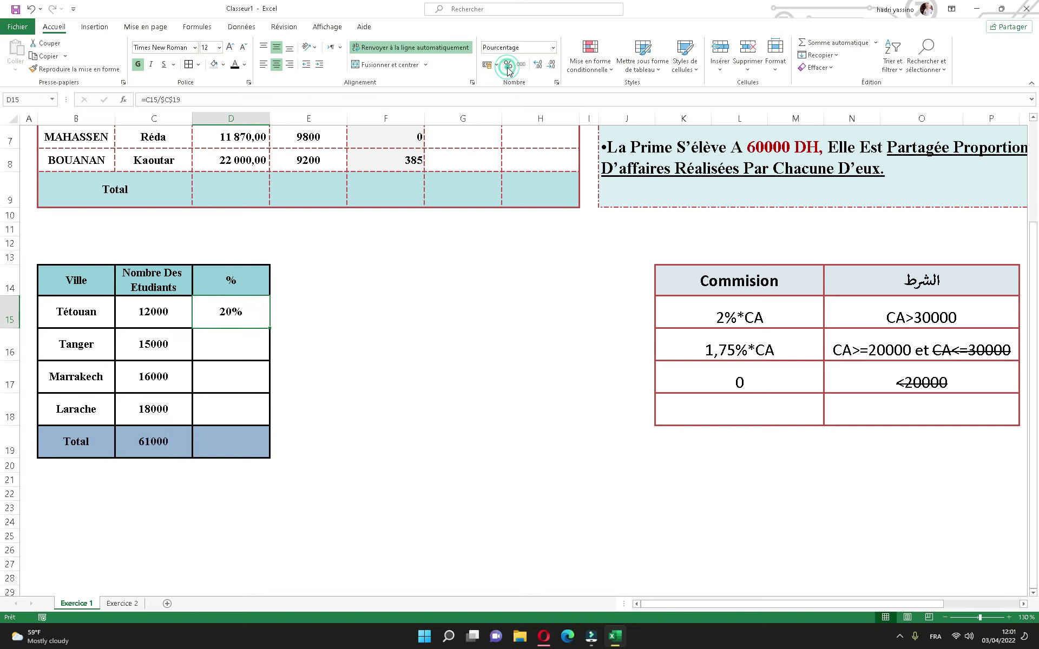
pyautogui.doubleClick(538, 64)
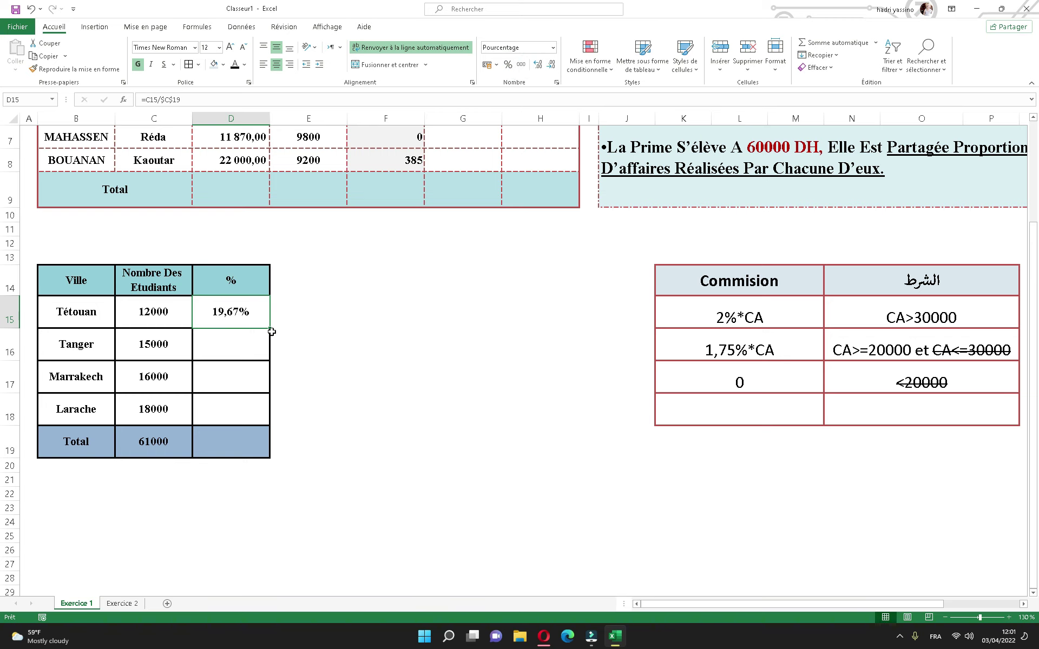
# - Fill the percentage formula down to D18 and total it in D19 with =SOMME(D15:D18)
pyautogui.moveTo(269, 328); pyautogui.dragTo(262, 422)
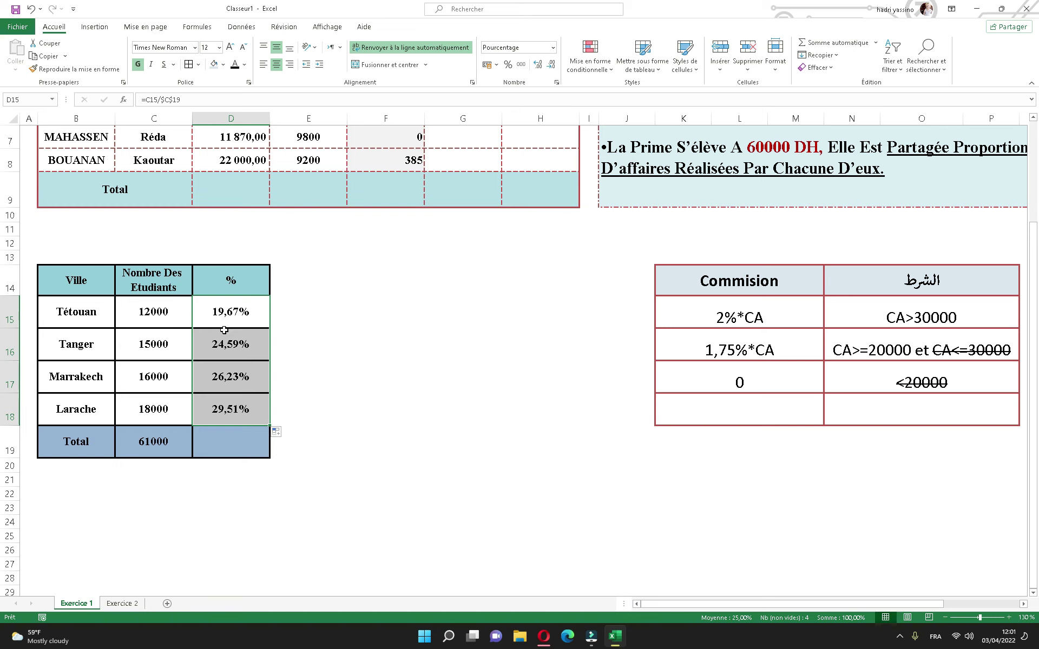
pyautogui.click(220, 447)
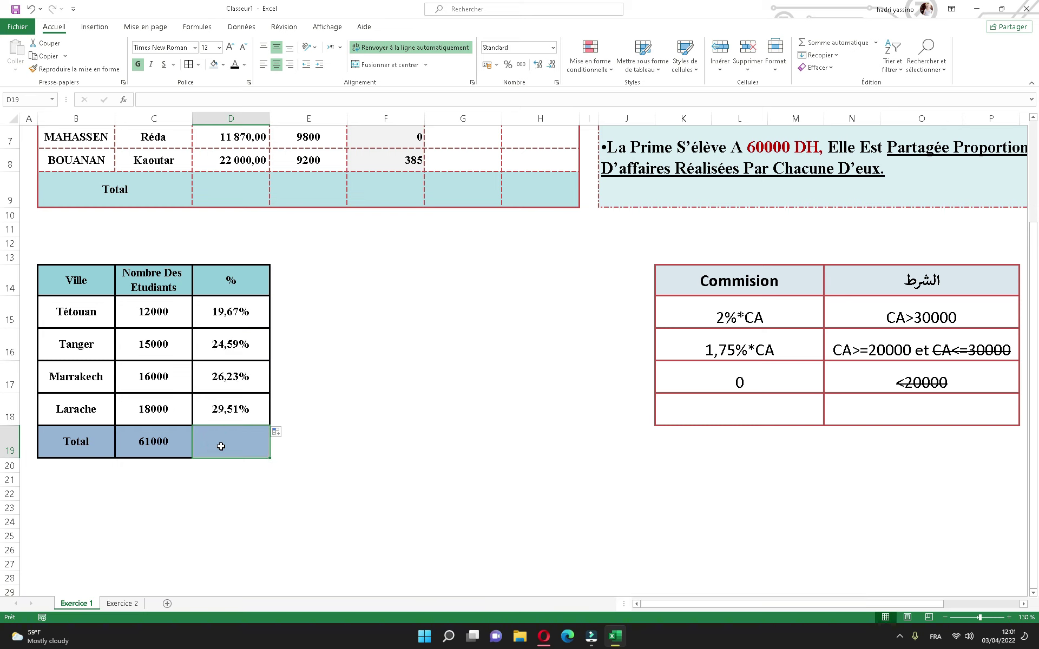
pyautogui.write('=somme(')
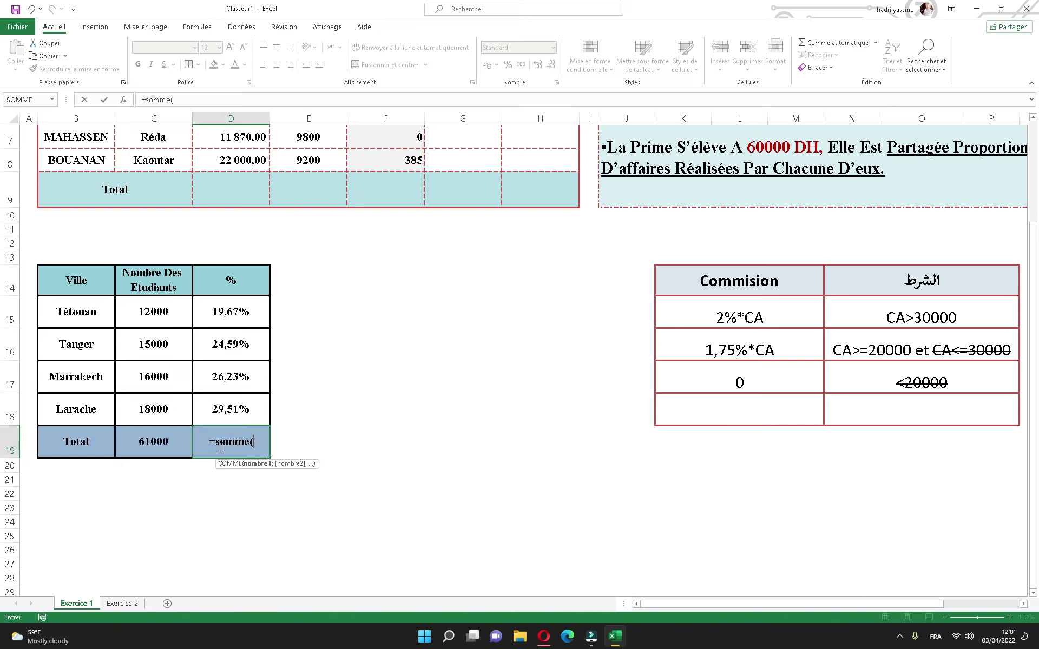
pyautogui.moveTo(223, 323); pyautogui.dragTo(237, 419)
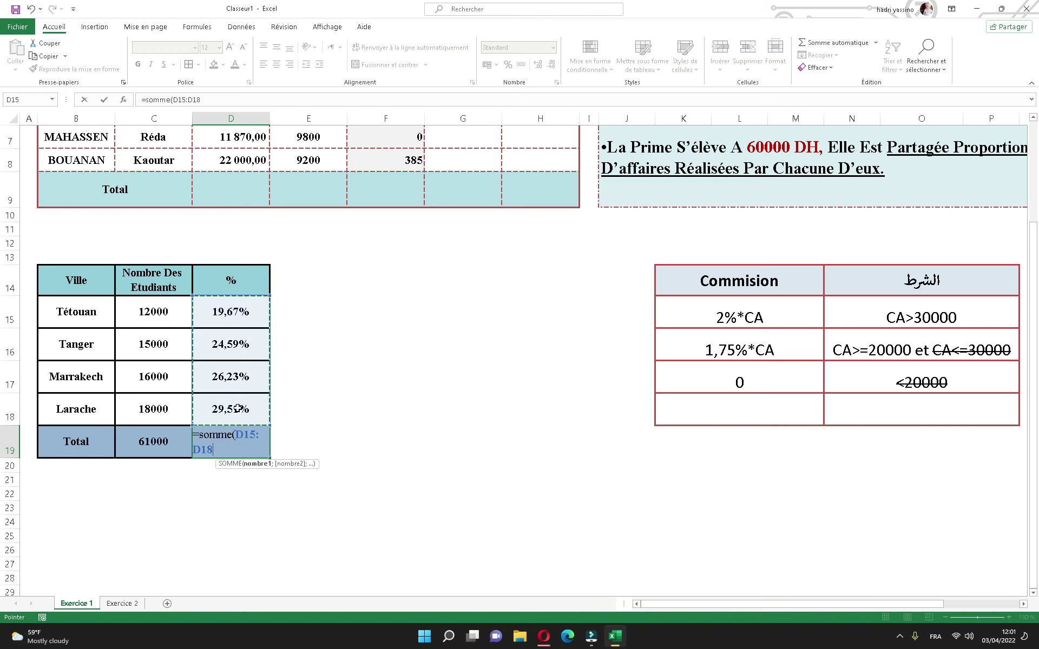
pyautogui.press('Return')
pyautogui.click(238, 450)
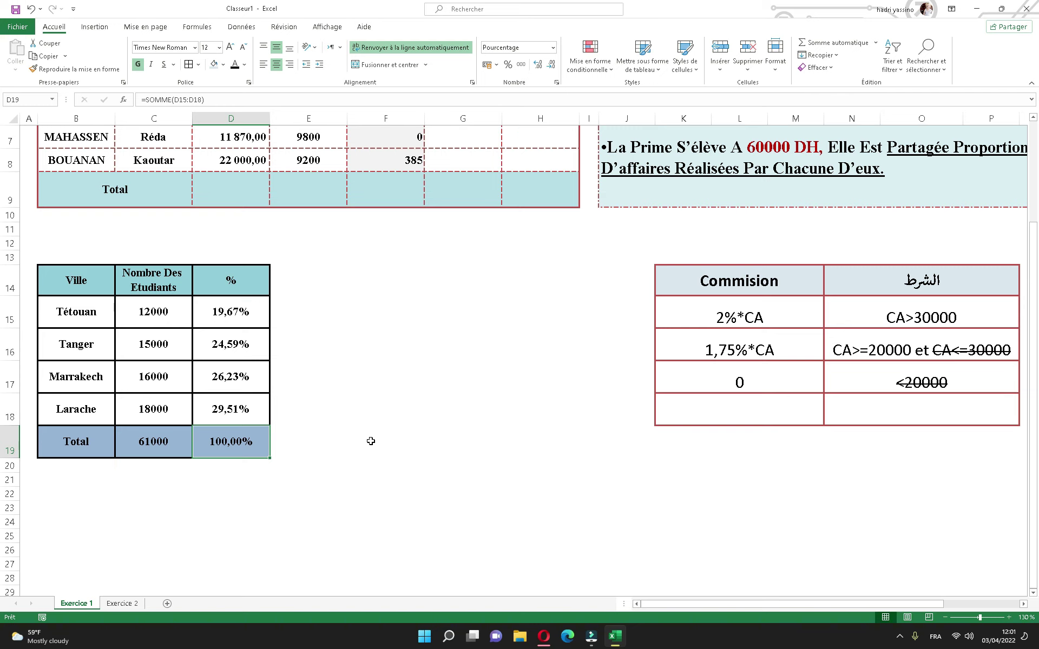
pyautogui.scroll(2, 371, 436)
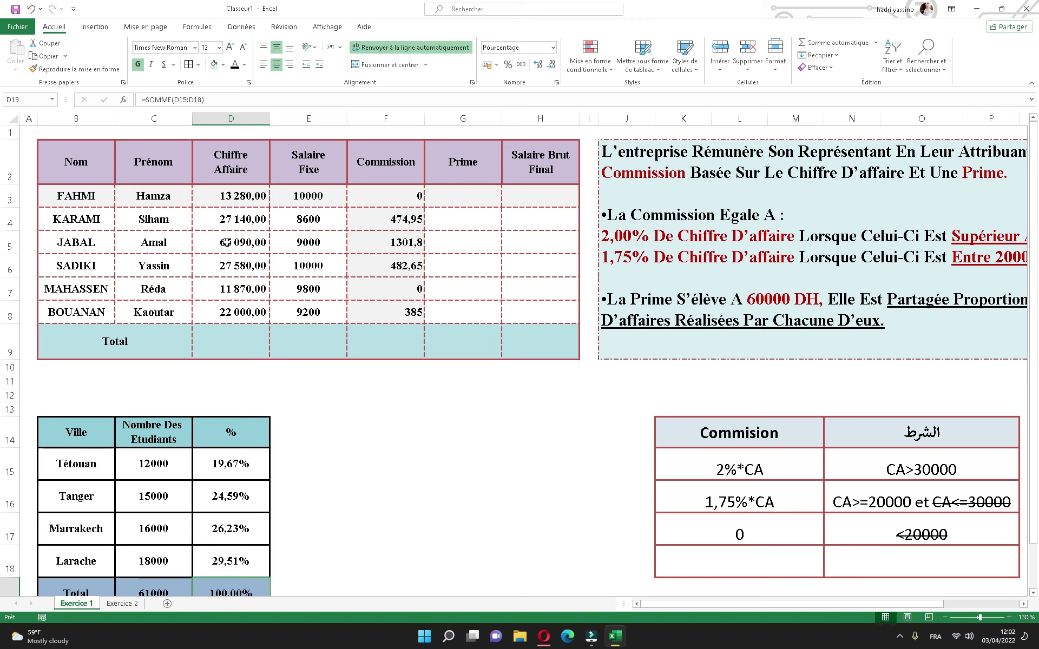
# - Enter =SOMME(D3:D8) in D9 and colour the 166 960,00 total dark red
pyautogui.click(228, 341)
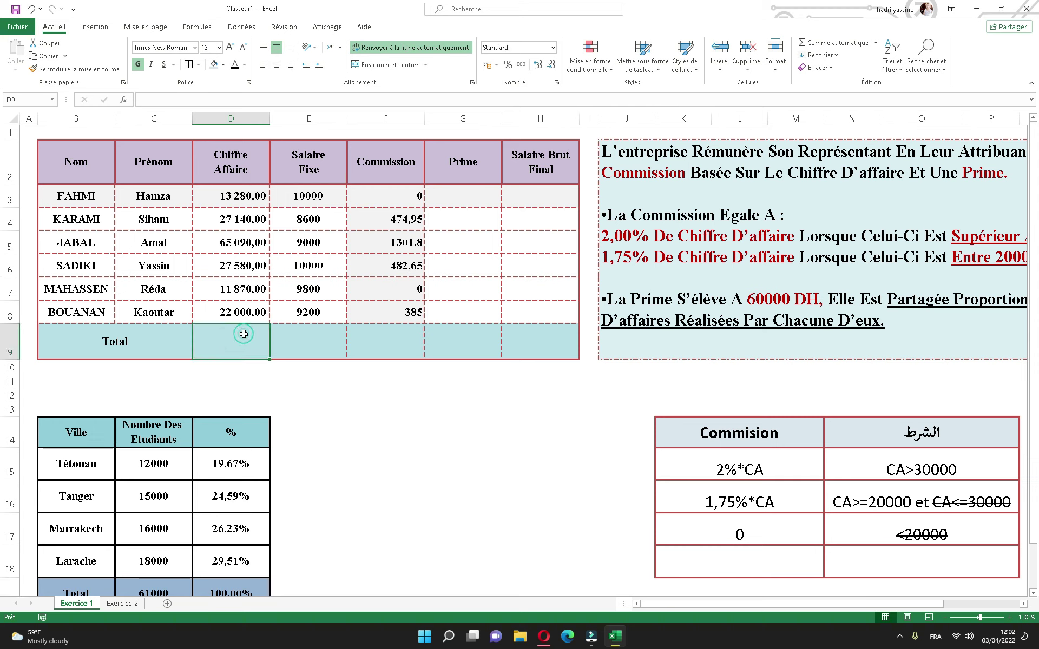
pyautogui.write('=somme(')
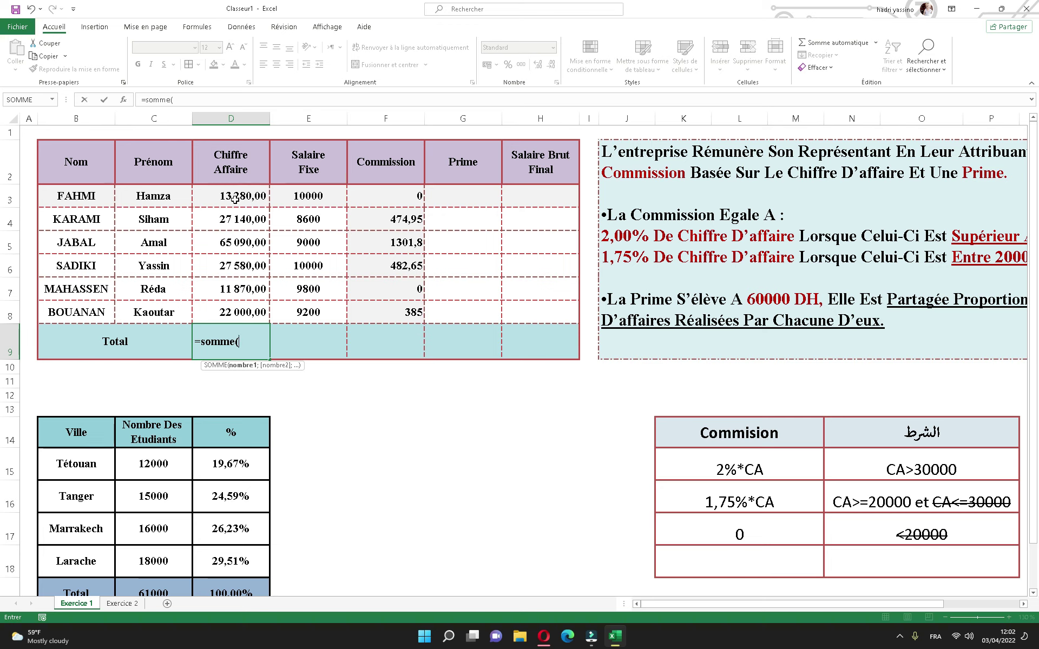
pyautogui.moveTo(235, 207); pyautogui.dragTo(239, 312)
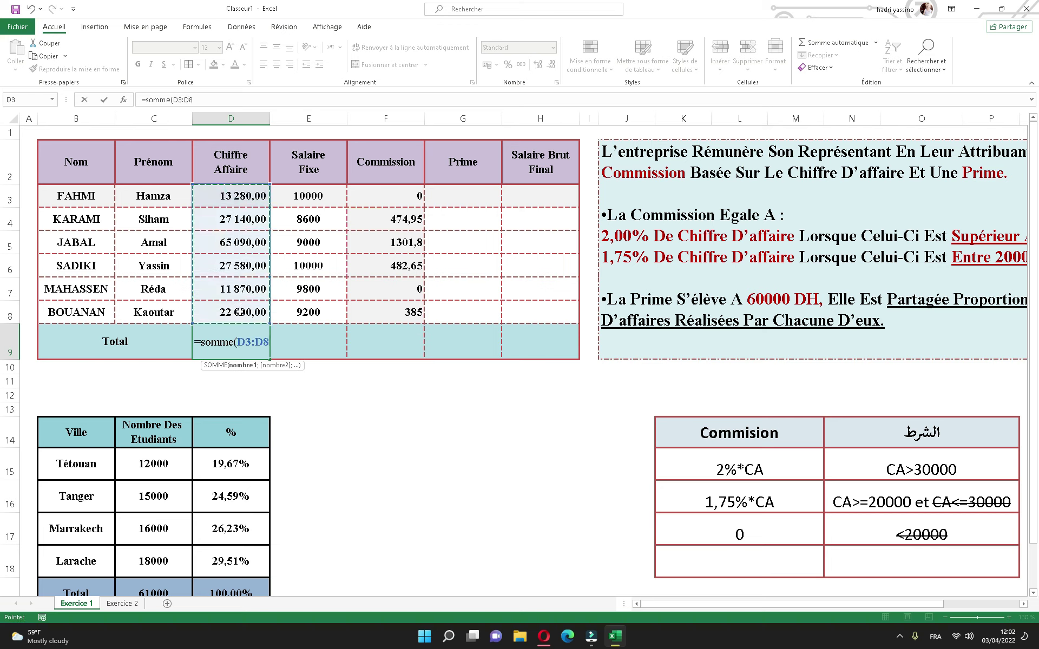
pyautogui.write(')')
pyautogui.press('Return')
pyautogui.click(246, 349)
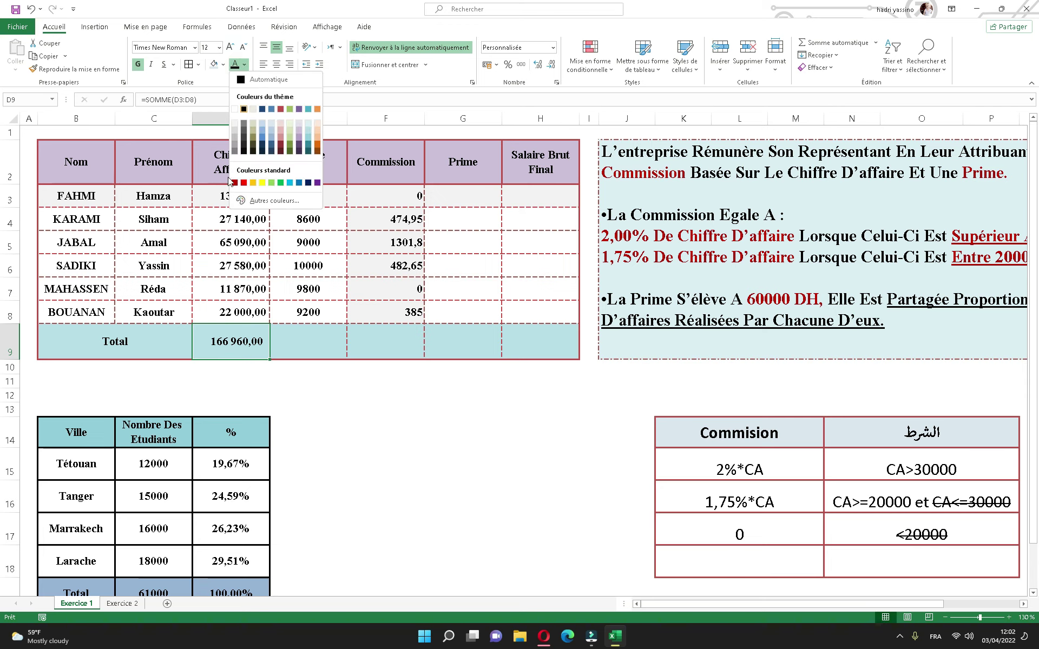
pyautogui.click(234, 182)
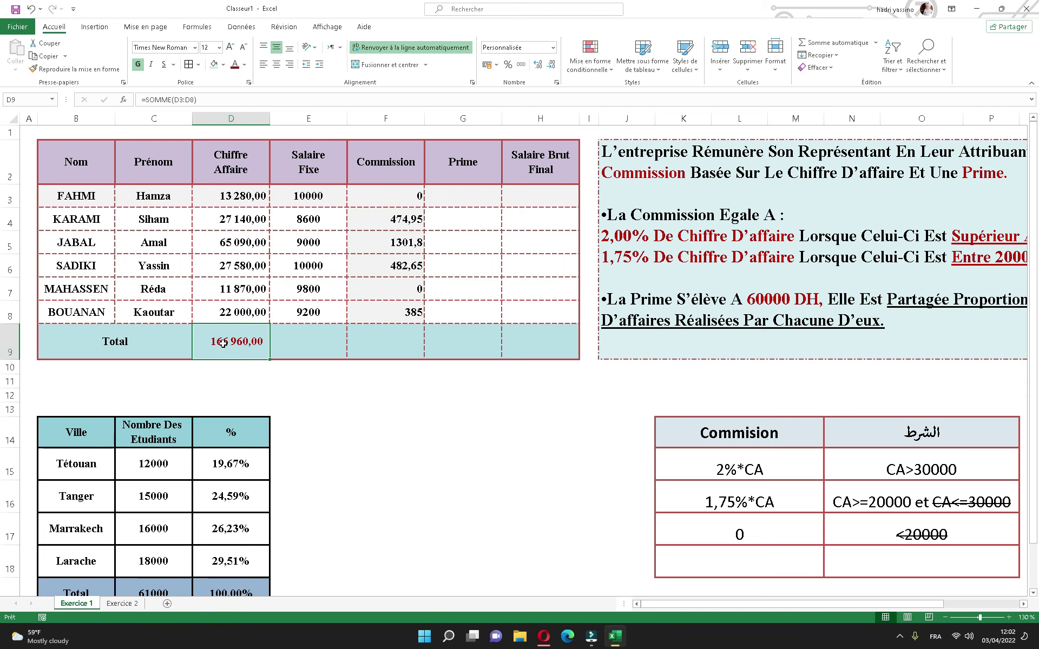
pyautogui.click(467, 191)
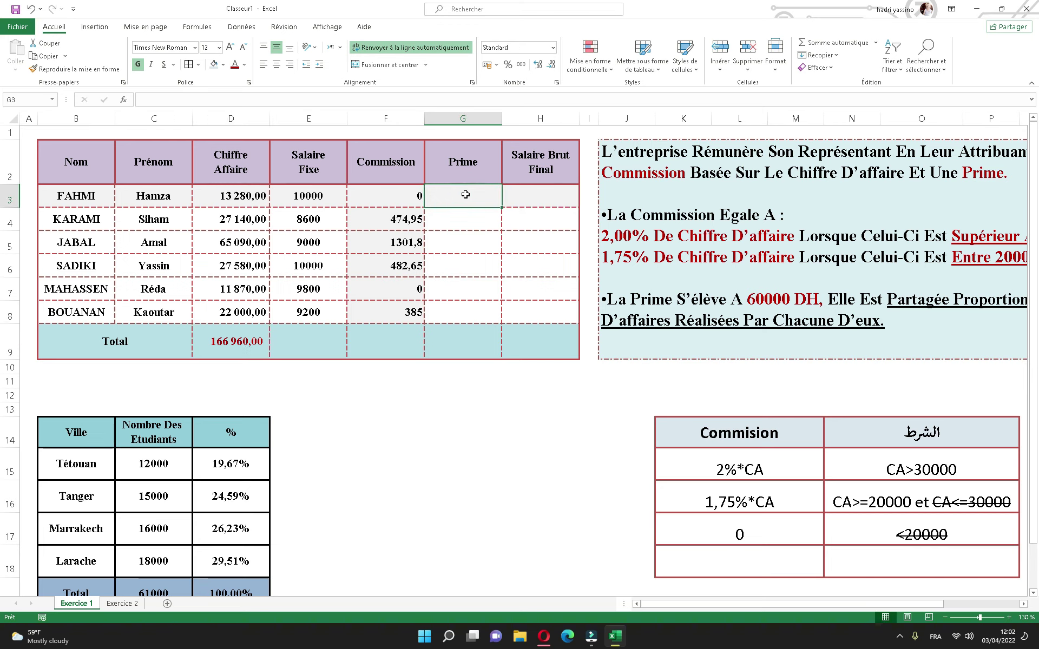
# - Enter =D3/$D$9*60000 in G3, fill it down to G8, and apply Comma Style
pyautogui.write('=')
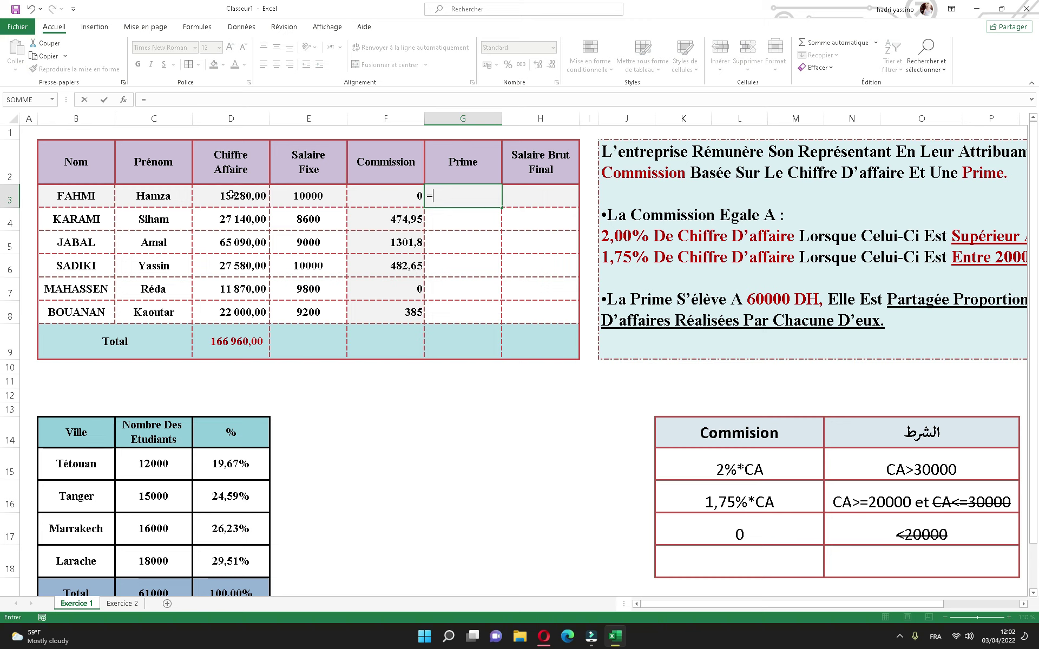
pyautogui.click(230, 194)
pyautogui.write('/')
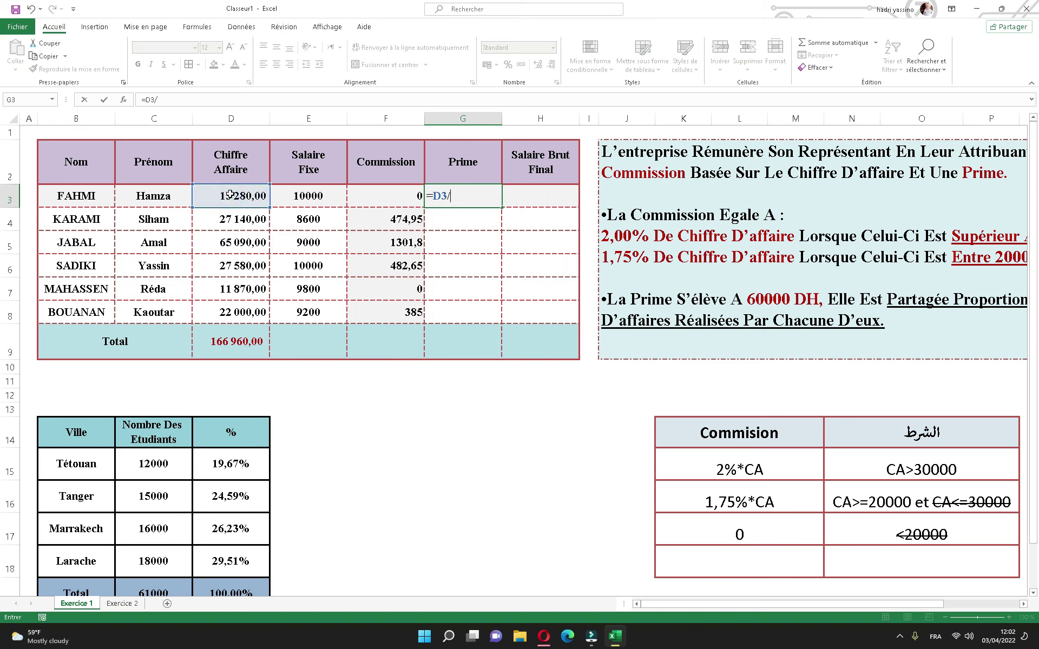
pyautogui.click(223, 345)
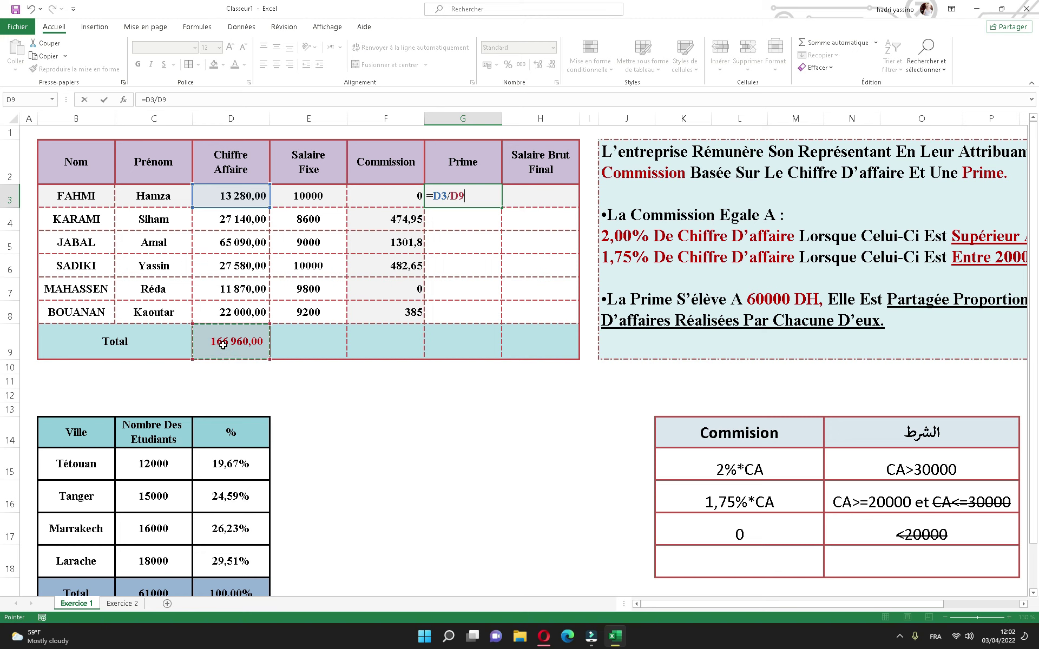
pyautogui.press('F4')
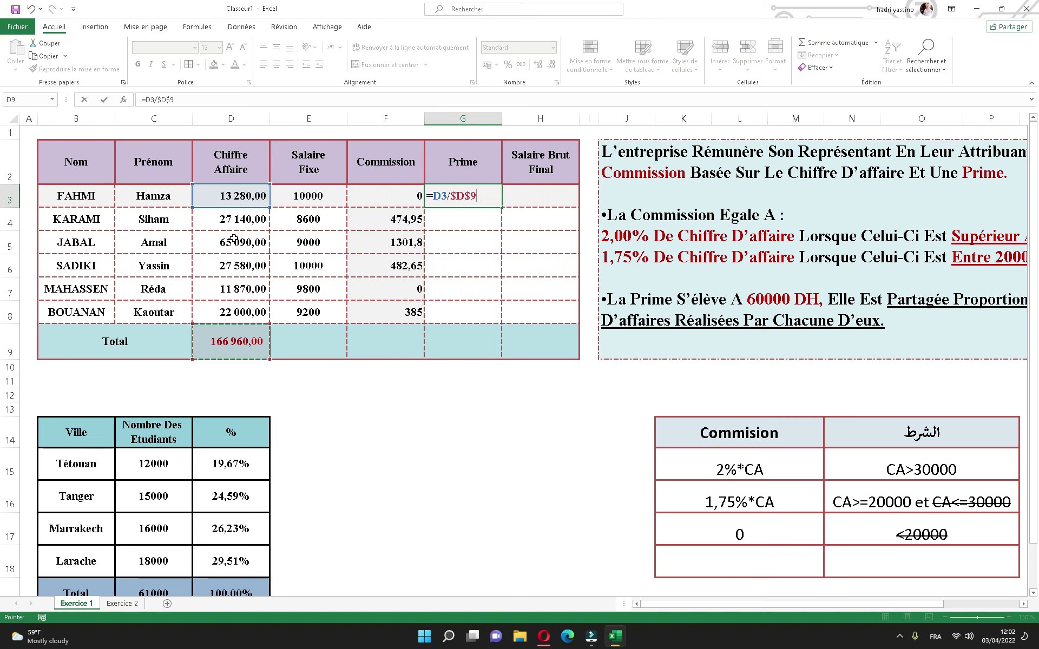
pyautogui.click(483, 196)
pyautogui.write('*6000')
pyautogui.press('Return')
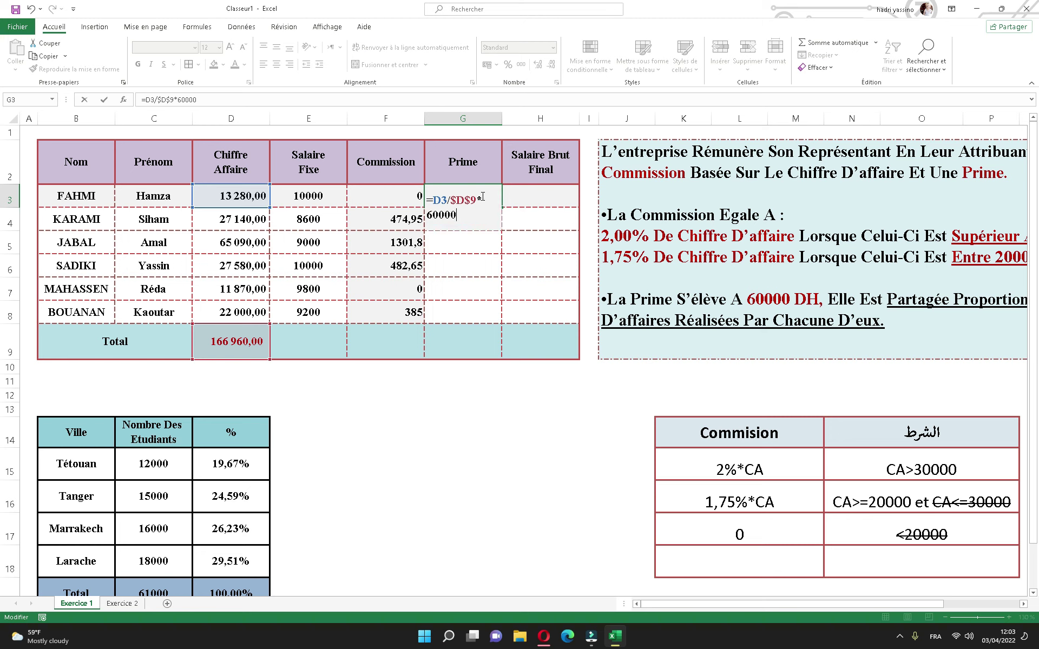
pyautogui.click(481, 196)
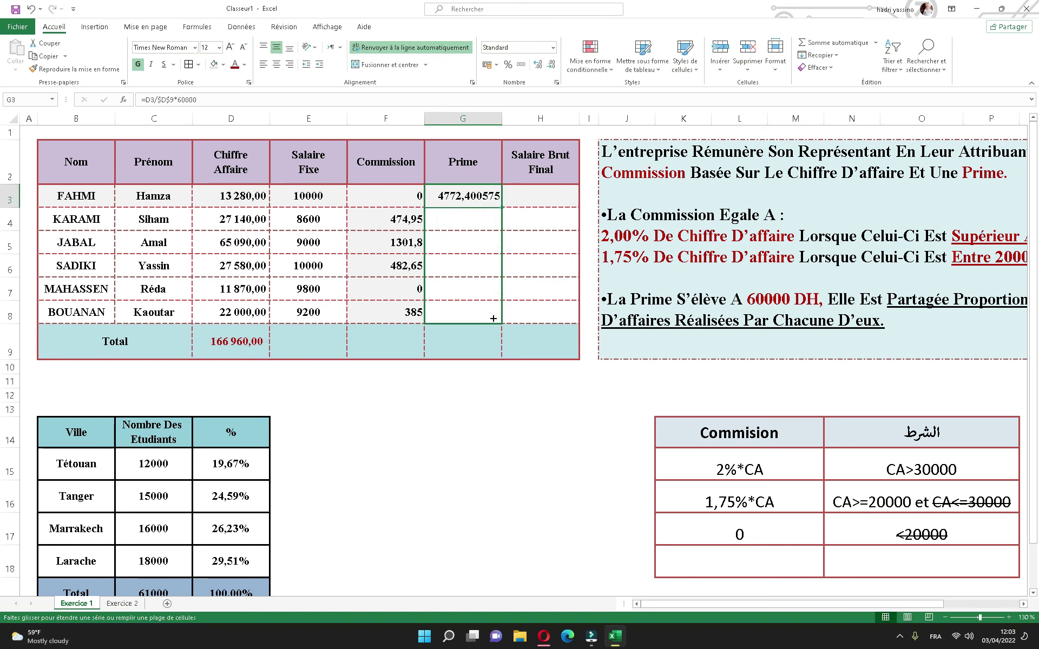
pyautogui.moveTo(501, 218); pyautogui.dragTo(493, 319)
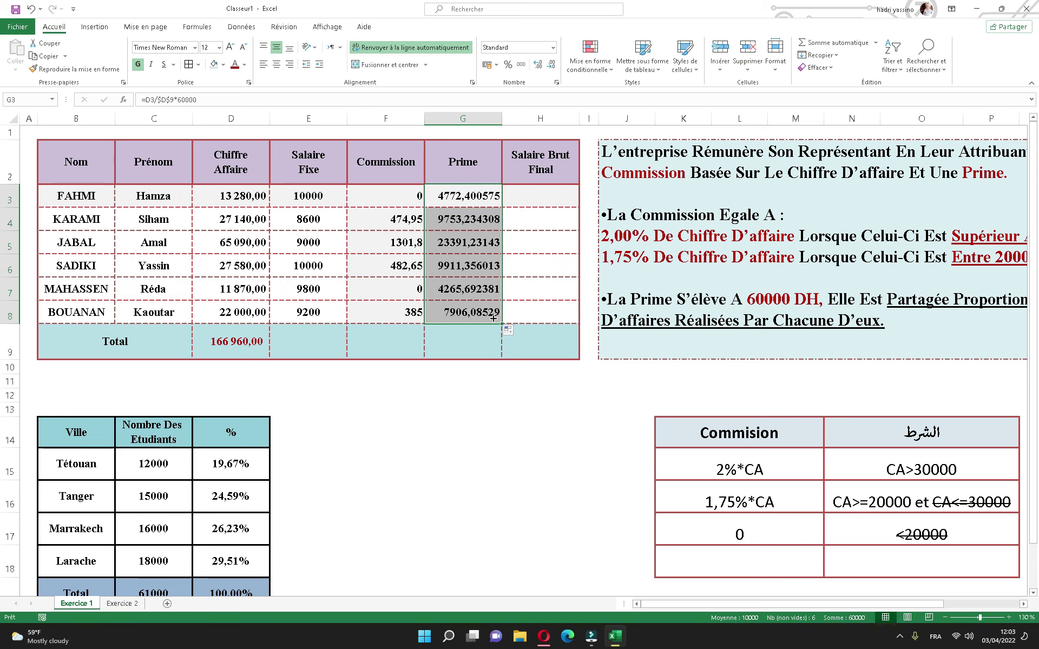
pyautogui.click(521, 64)
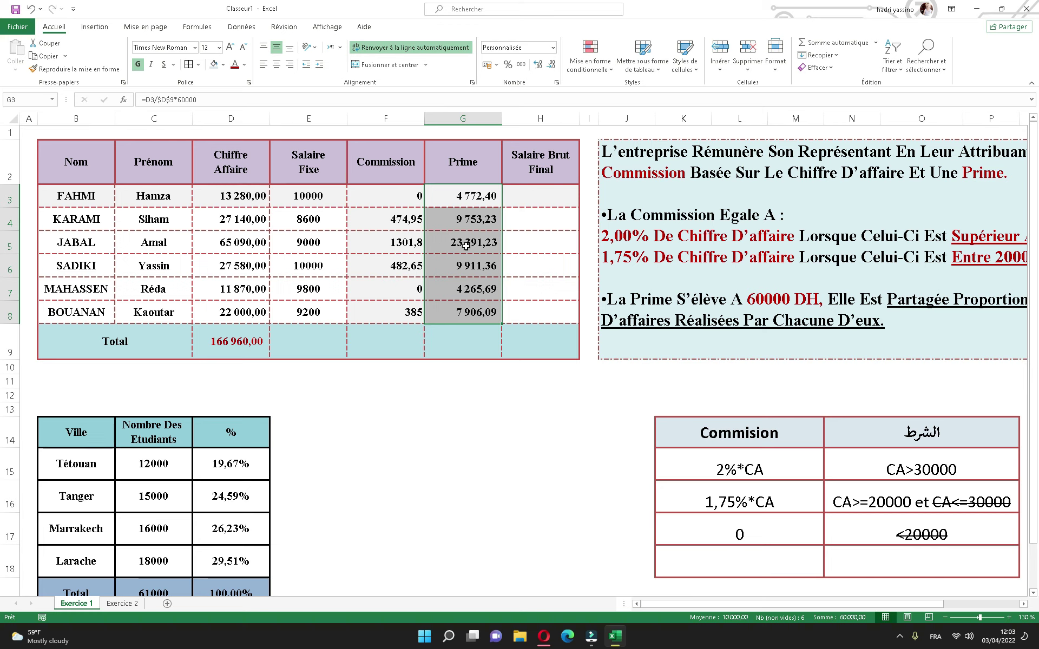
# - Enter =SOMME(G3:G8) in G9 for a Prime total of 60 000,00
pyautogui.click(467, 342)
pyautogui.write('=somme(')
pyautogui.moveTo(469, 193); pyautogui.dragTo(465, 310)
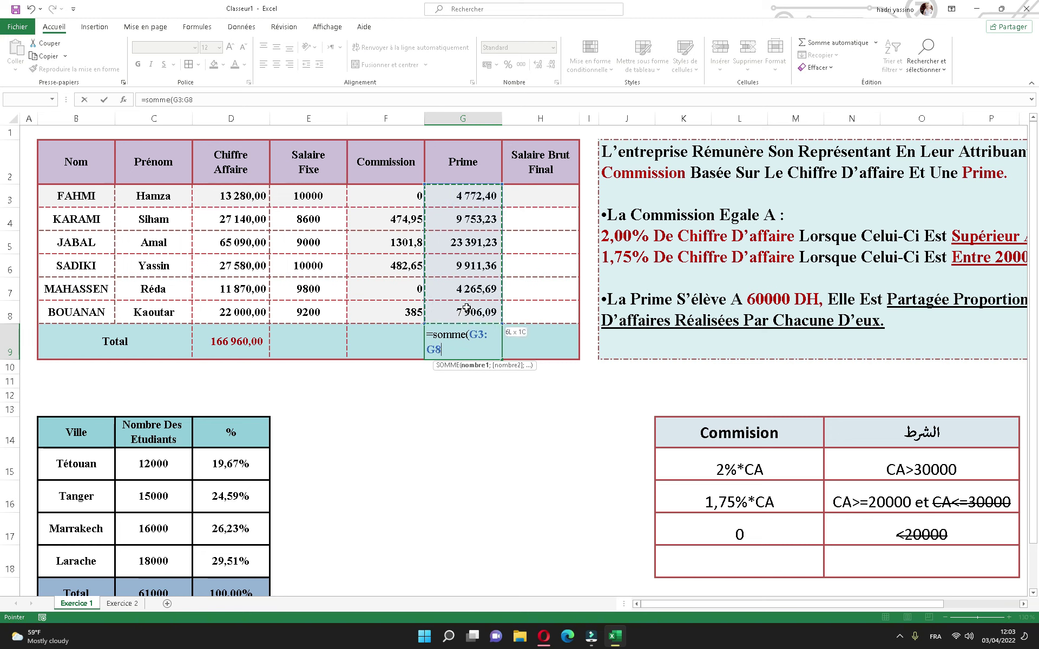
pyautogui.press('Return')
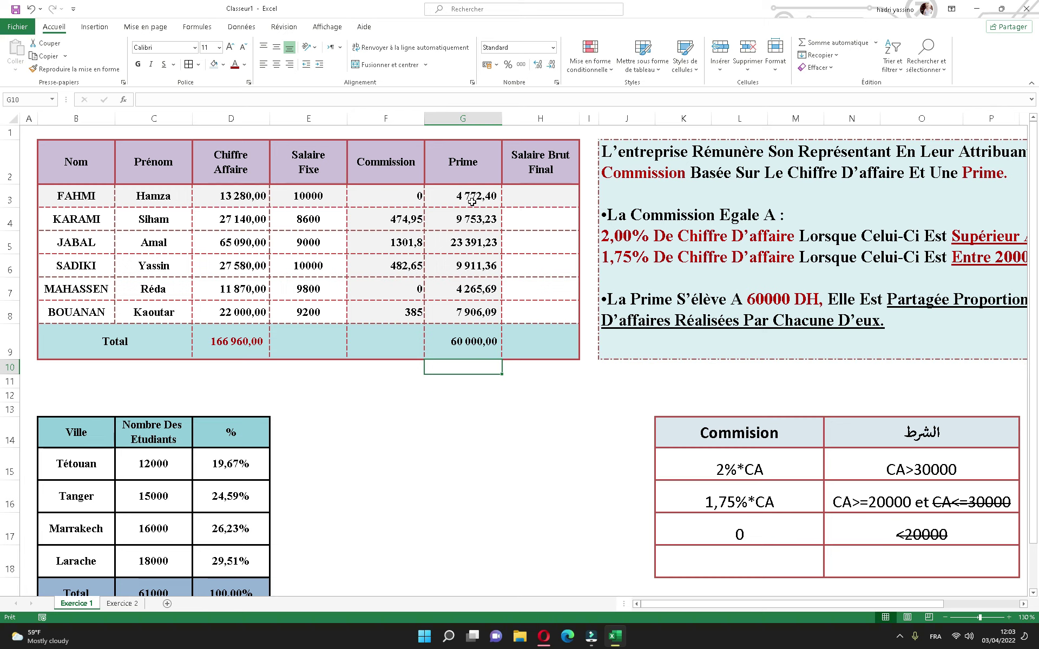
# - Enter =SOMME(E3:G3) in H3, fill it down to H8, and add thousands separators
pyautogui.click(534, 193)
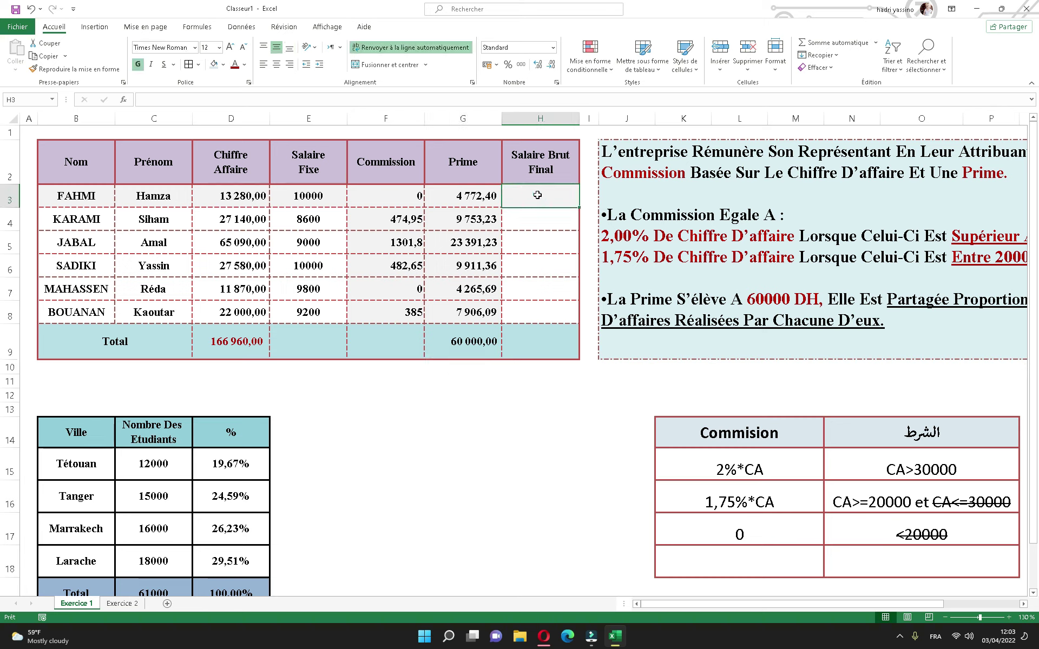
pyautogui.click(305, 196)
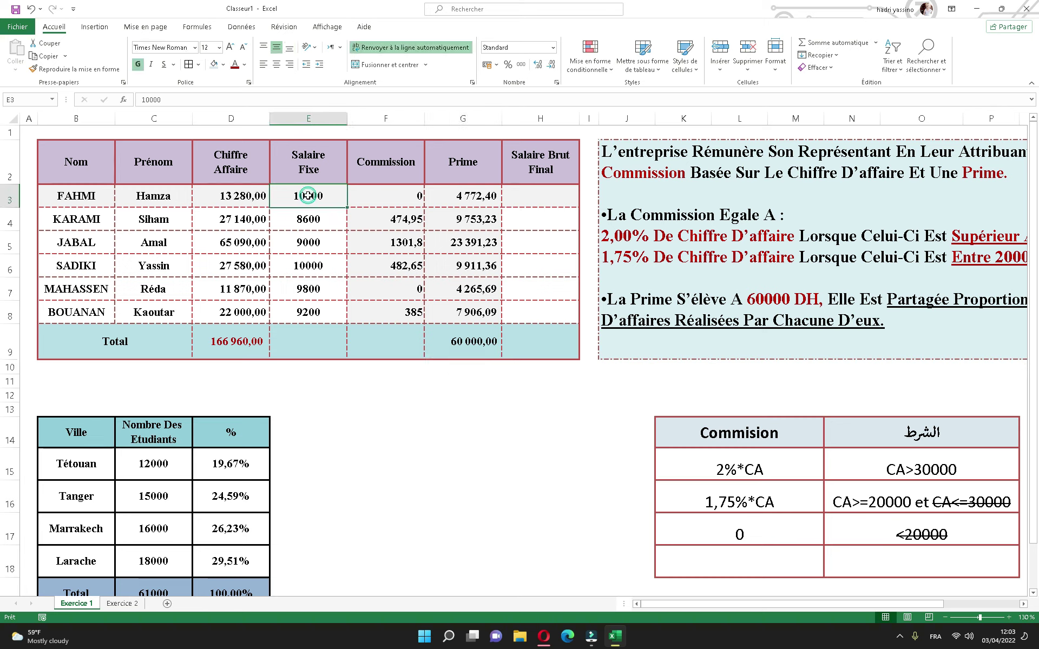
pyautogui.click(387, 196)
pyautogui.click(531, 196)
pyautogui.write('=somme(')
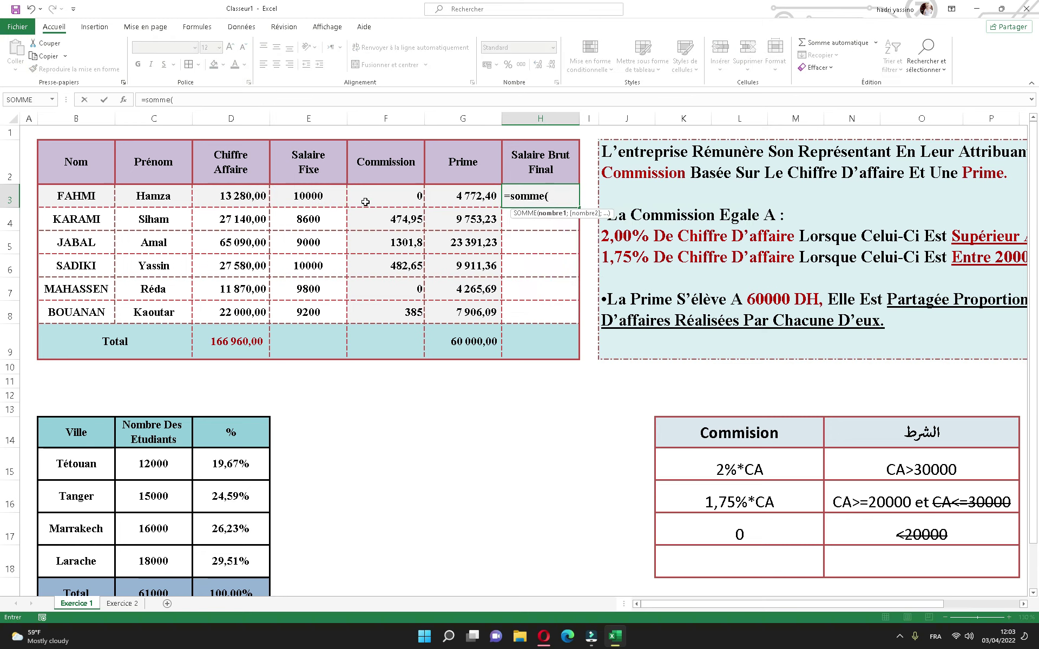
pyautogui.moveTo(317, 196); pyautogui.dragTo(448, 198)
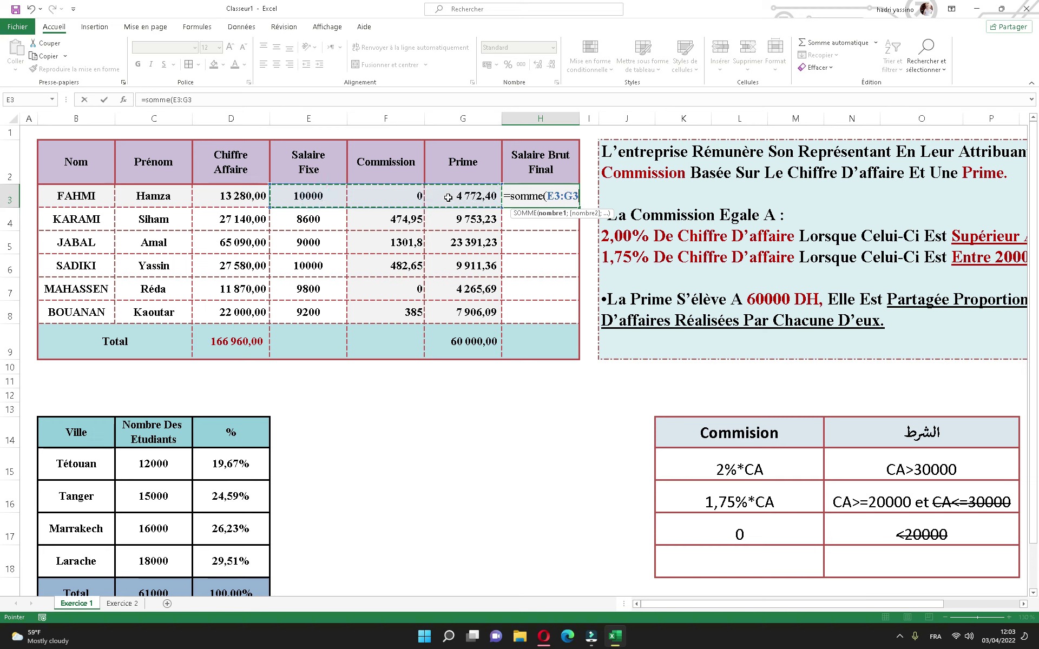
pyautogui.press('Return')
pyautogui.click(541, 197)
pyautogui.moveTo(578, 207); pyautogui.dragTo(572, 317)
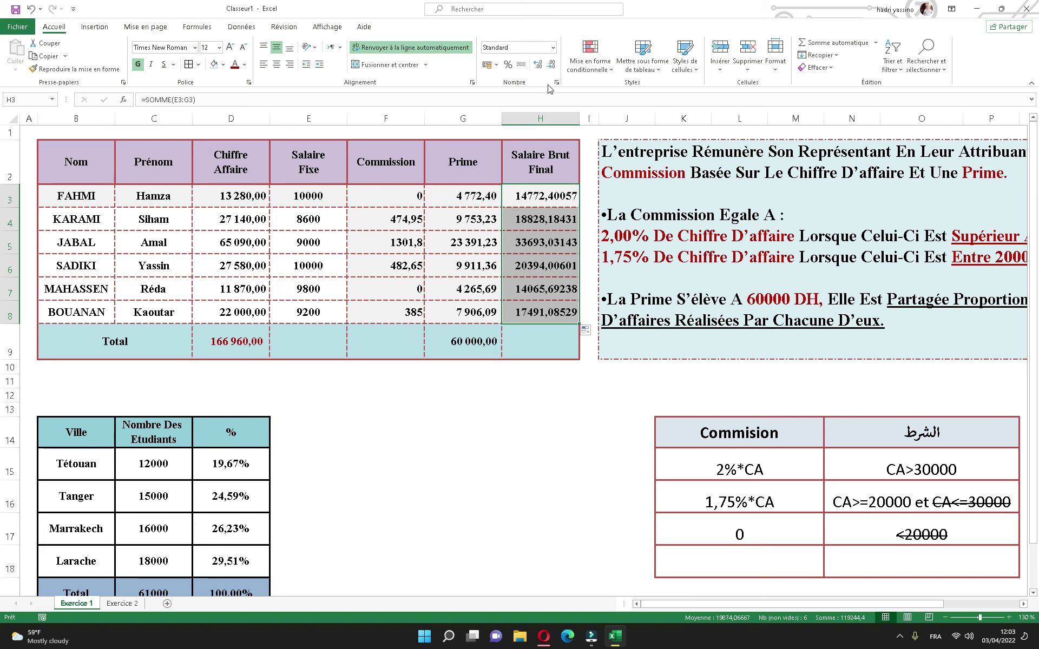
pyautogui.click(522, 65)
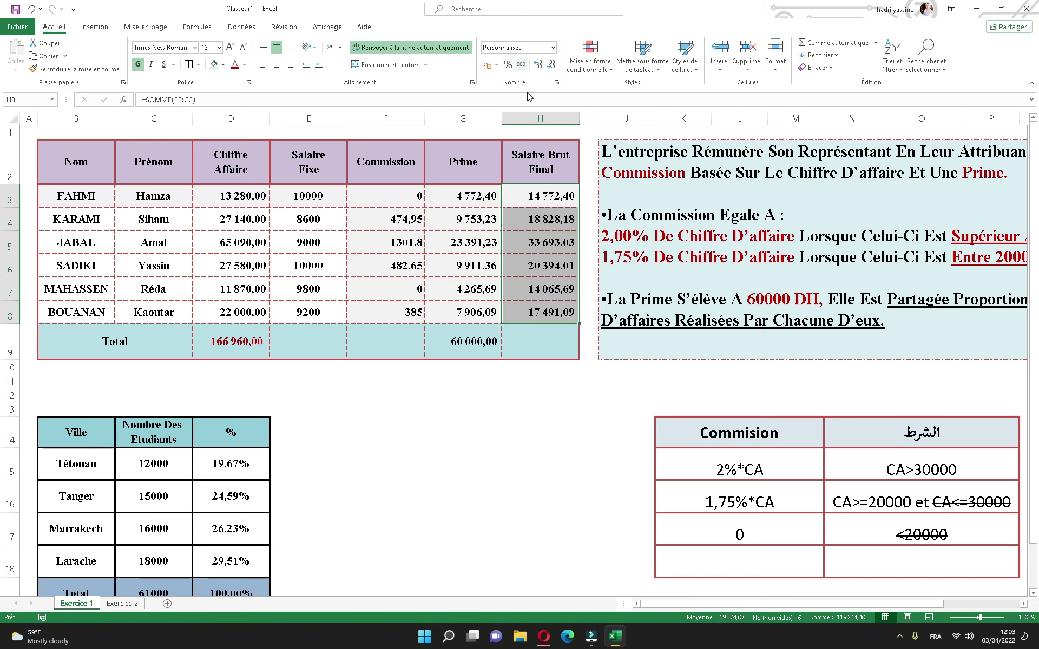
pyautogui.click(544, 195)
# - Select the amounts D3:E8 and G3:H8 plus the totals G9 and D9
pyautogui.moveTo(236, 196); pyautogui.dragTo(311, 312)
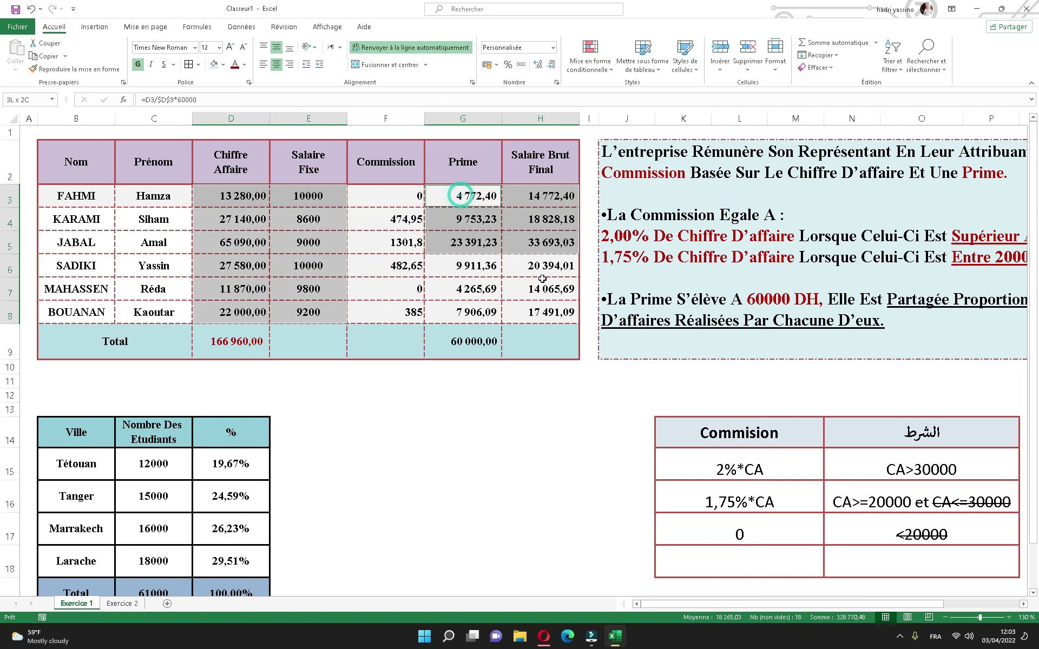
pyautogui.moveTo(461, 196); pyautogui.dragTo(541, 312)
pyautogui.keyDown('ctrl'); pyautogui.click(457, 344); pyautogui.keyUp('ctrl')
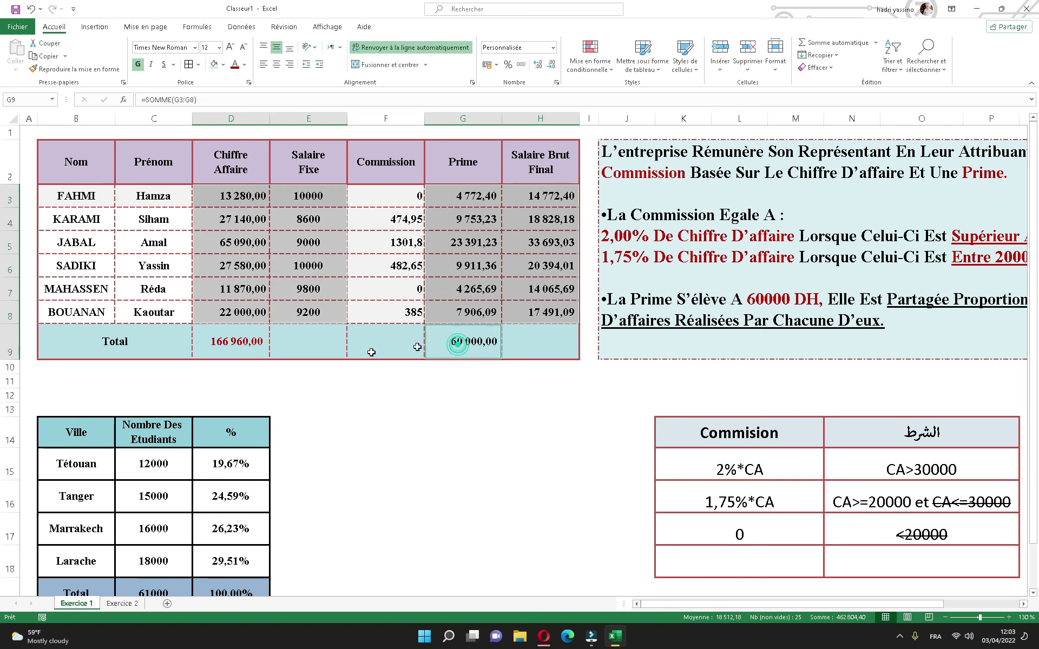
pyautogui.keyDown('ctrl'); pyautogui.click(242, 340); pyautogui.keyUp('ctrl')
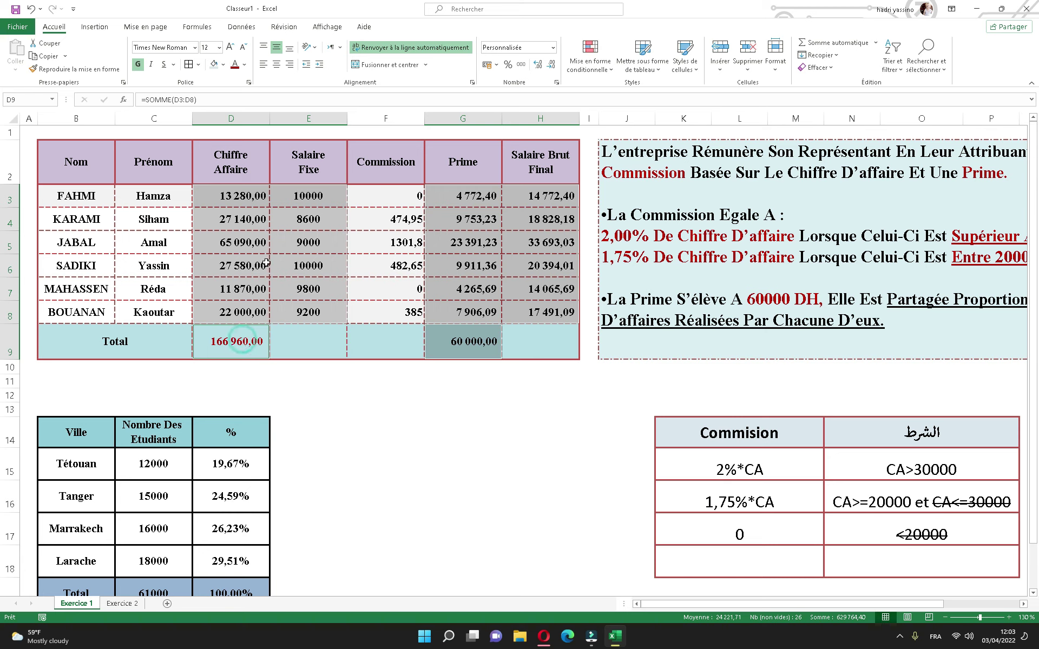
# - Give the selection a custom # ##0,00 format with thousands separators and a " Dh" suffix
pyautogui.click(557, 82)
pyautogui.moveTo(182, 186); pyautogui.dragTo(268, 191)
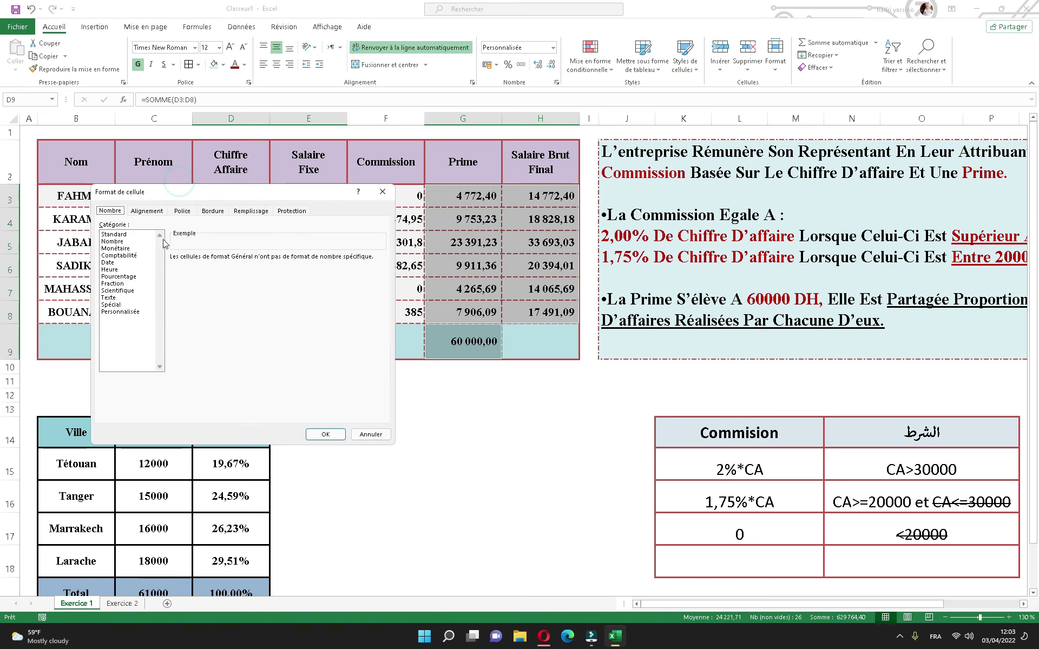
pyautogui.click(112, 241)
pyautogui.click(174, 272)
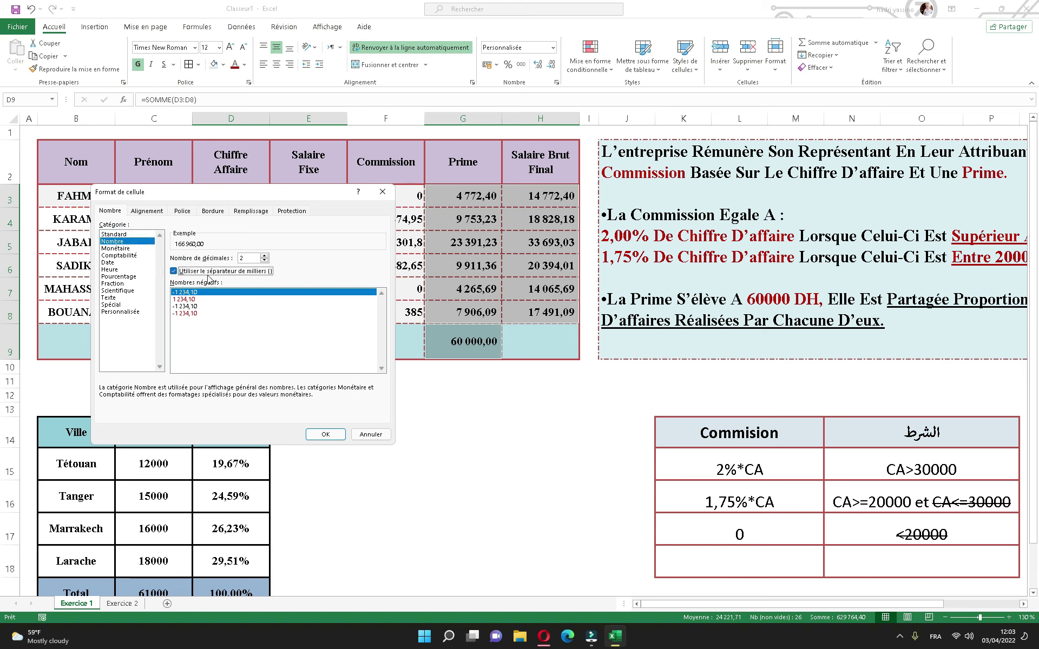
pyautogui.click(129, 312)
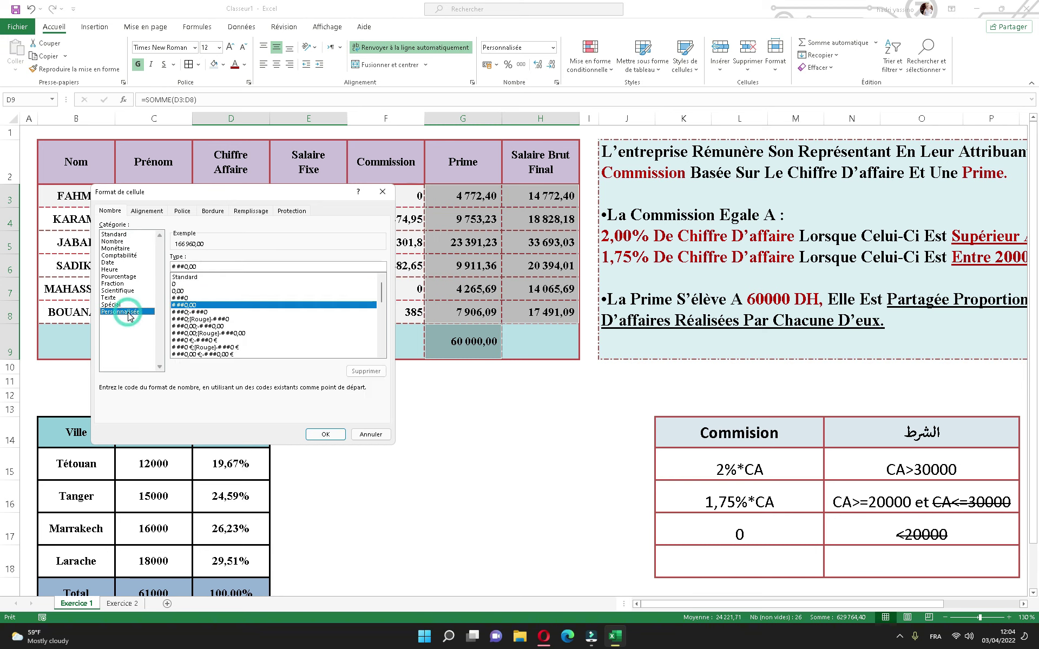
pyautogui.click(200, 268)
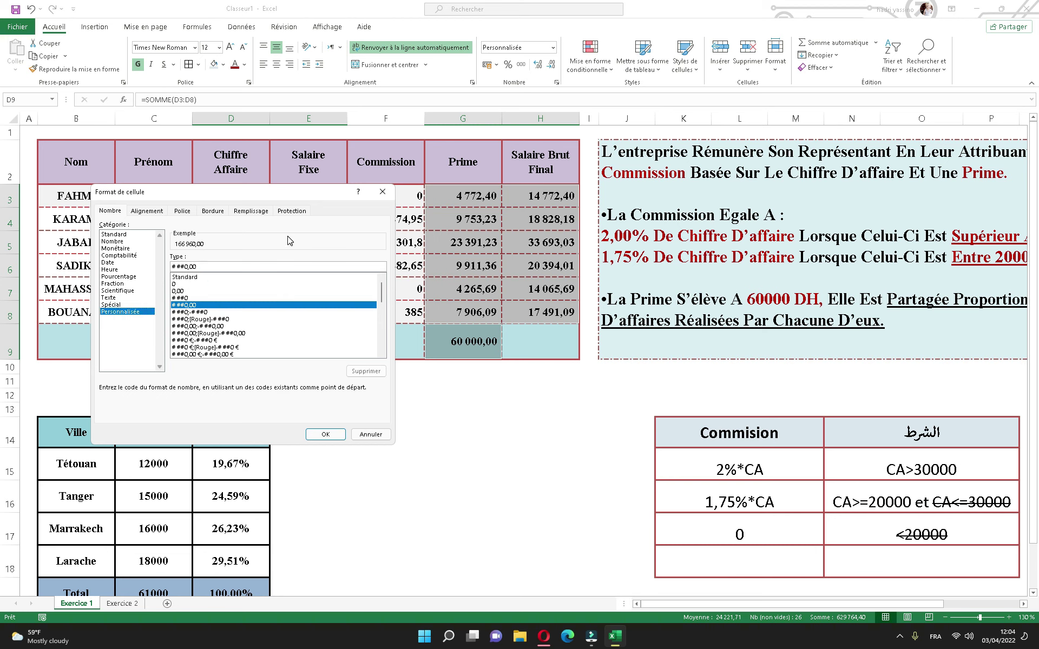
pyautogui.write('" Dh')
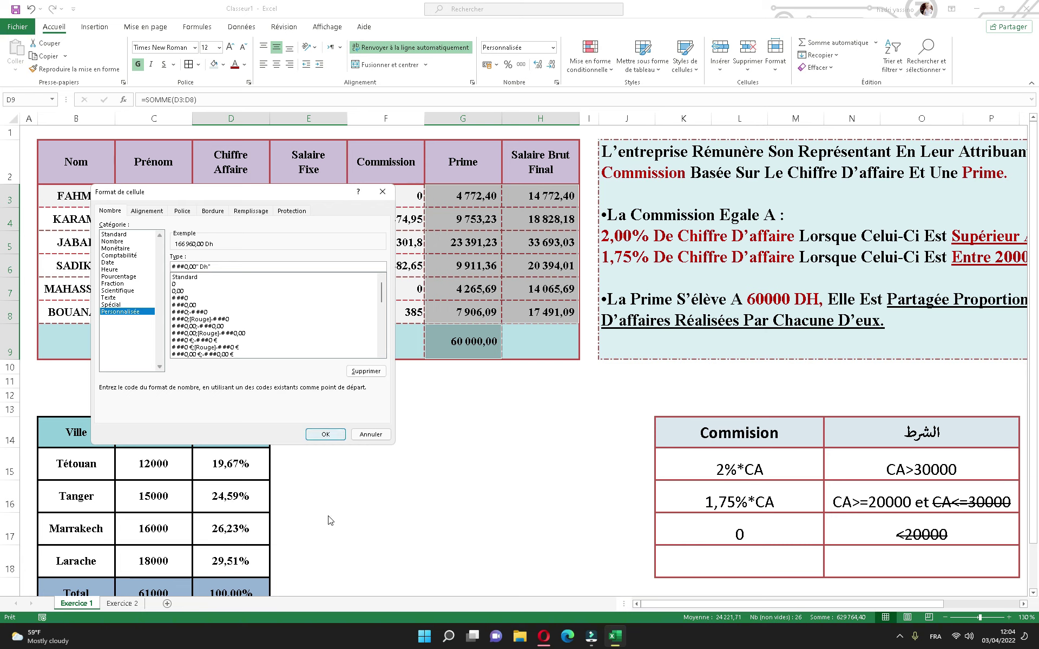
pyautogui.click(324, 436)
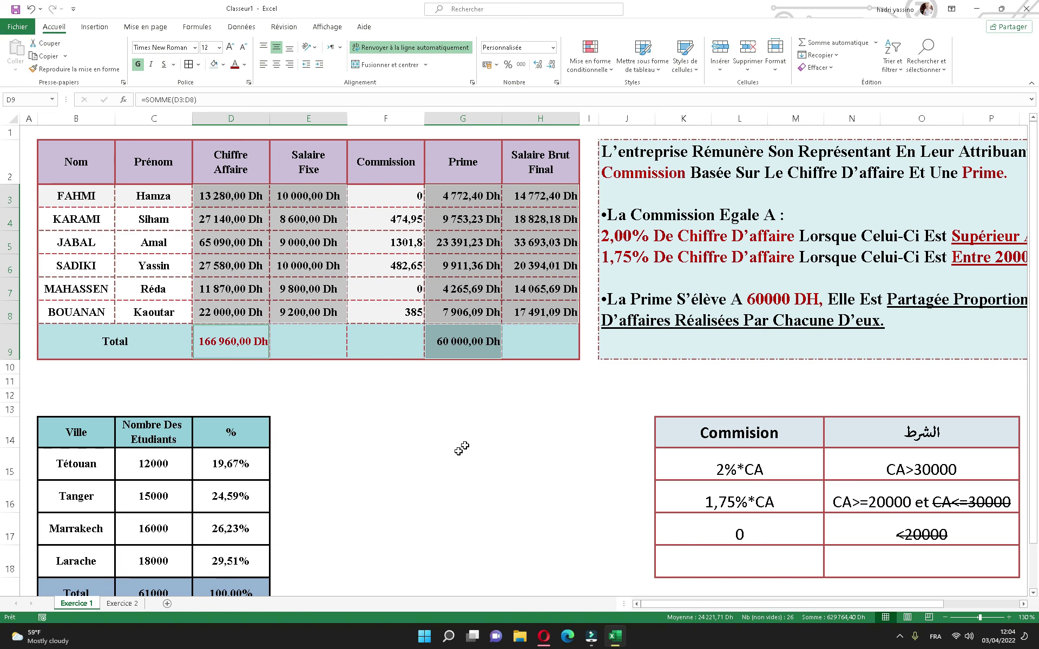
pyautogui.click(459, 452)
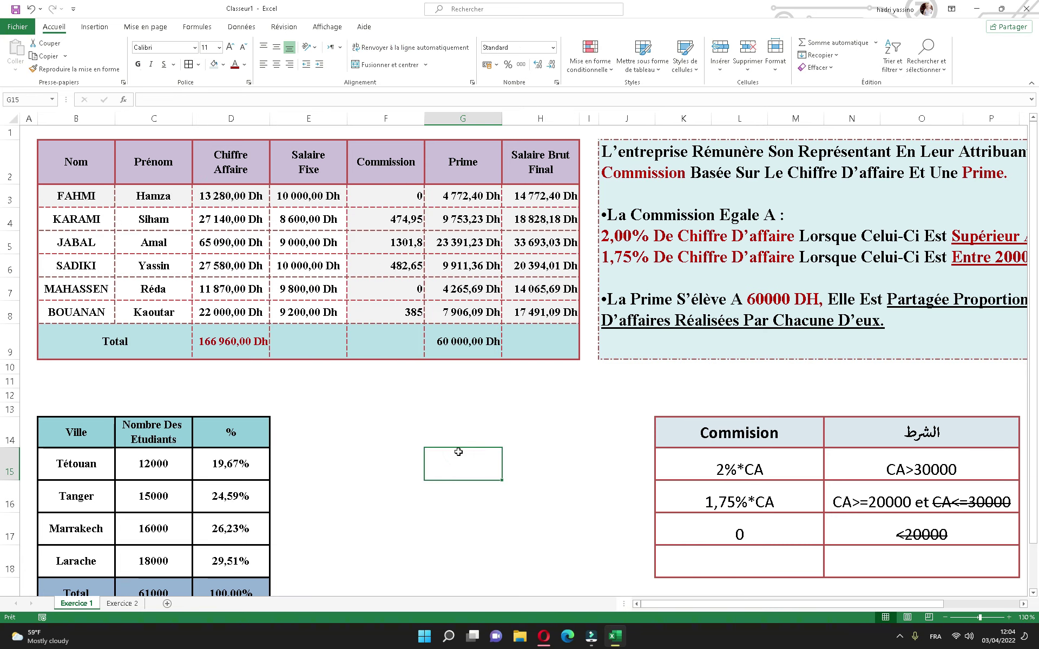
# - Switch to the Exercice 2 sheet and make header row 2 slightly taller
pyautogui.hotkey('ctrl', 'pagedown')
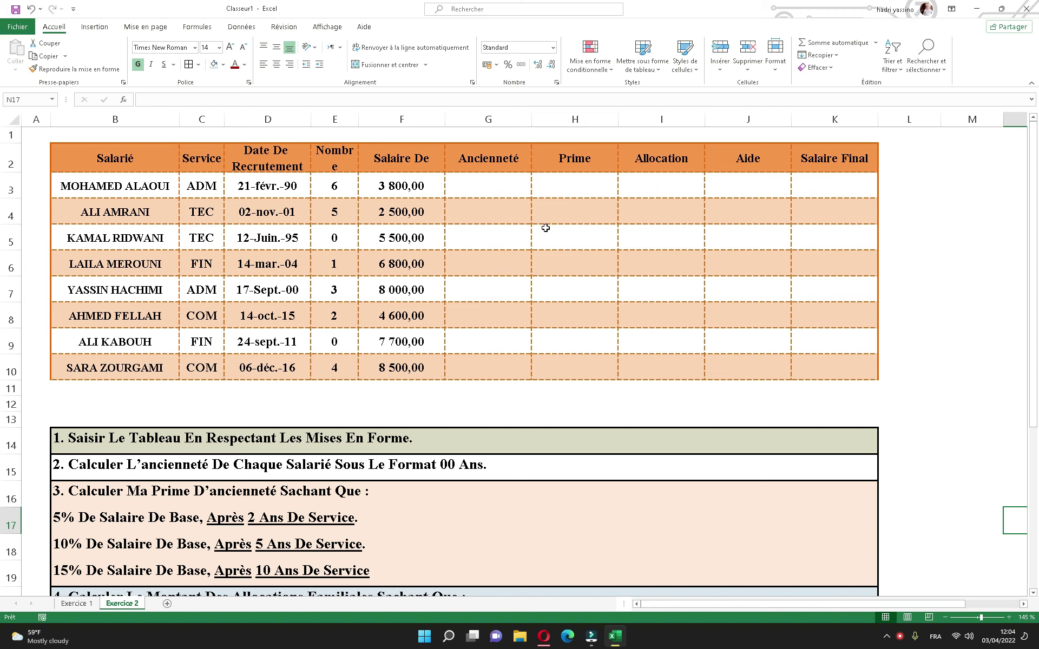
pyautogui.click(327, 262)
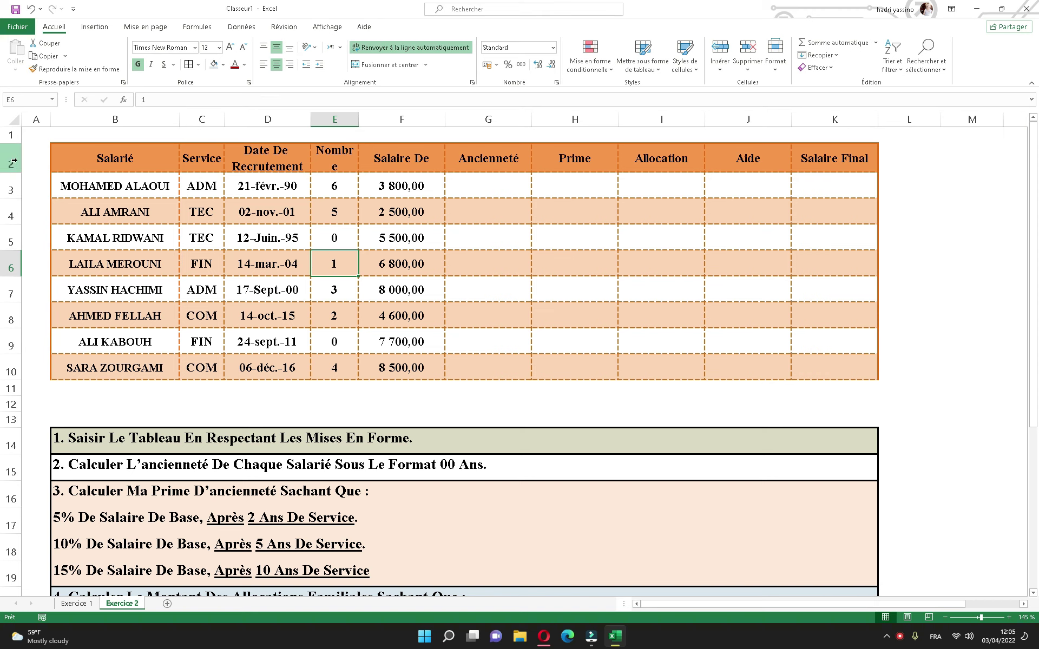
pyautogui.moveTo(17, 173); pyautogui.dragTo(17, 175)
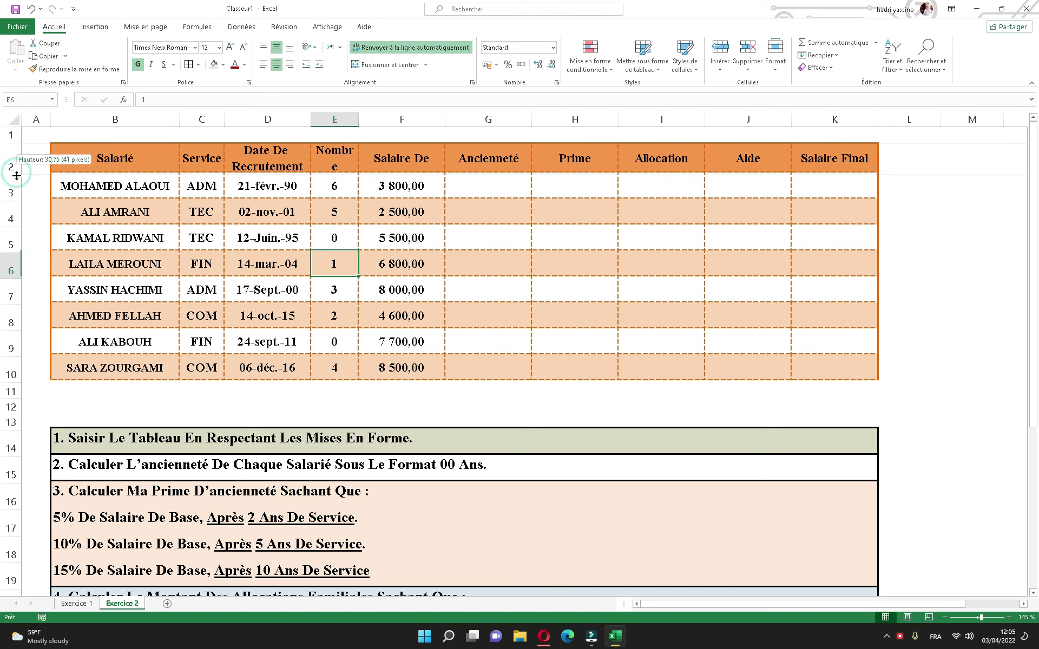
pyautogui.click(149, 238)
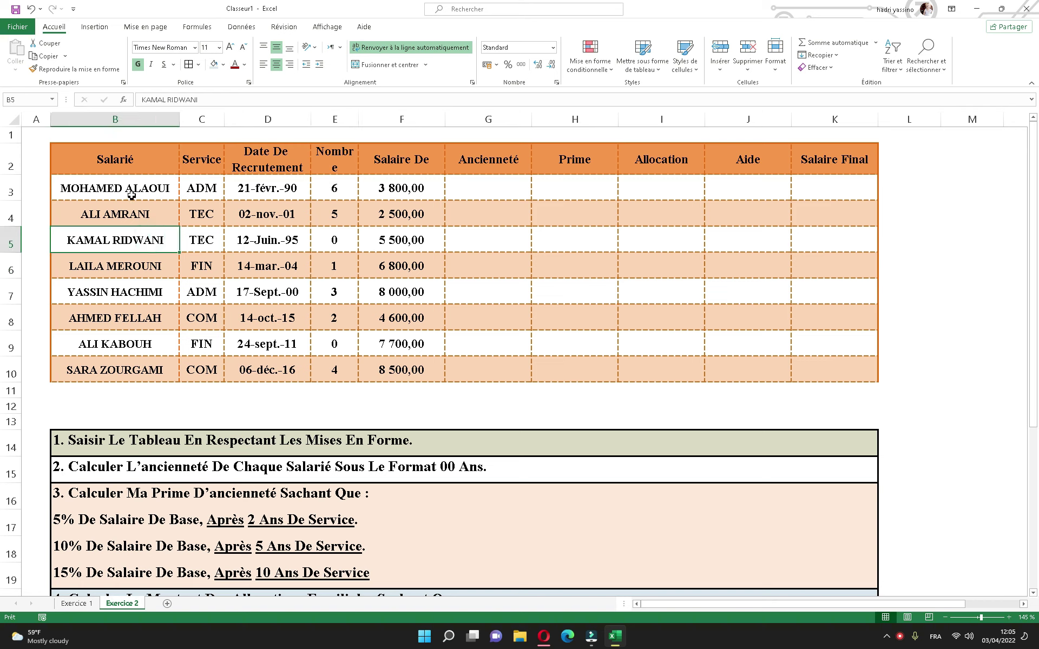
pyautogui.moveTo(133, 188); pyautogui.dragTo(134, 362)
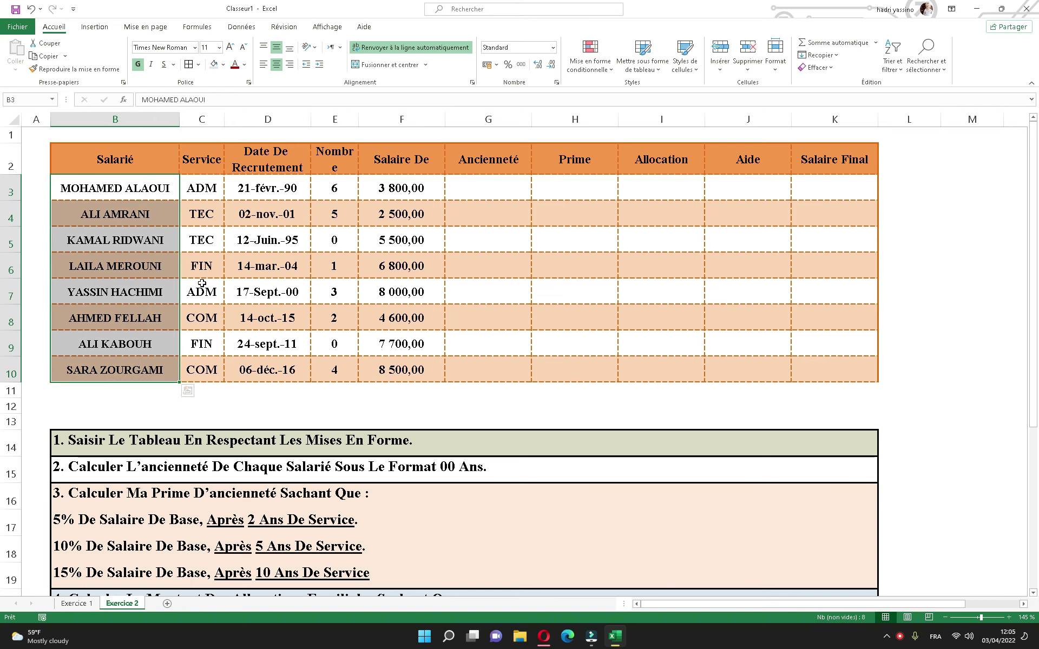
pyautogui.click(276, 188)
pyautogui.click(286, 211)
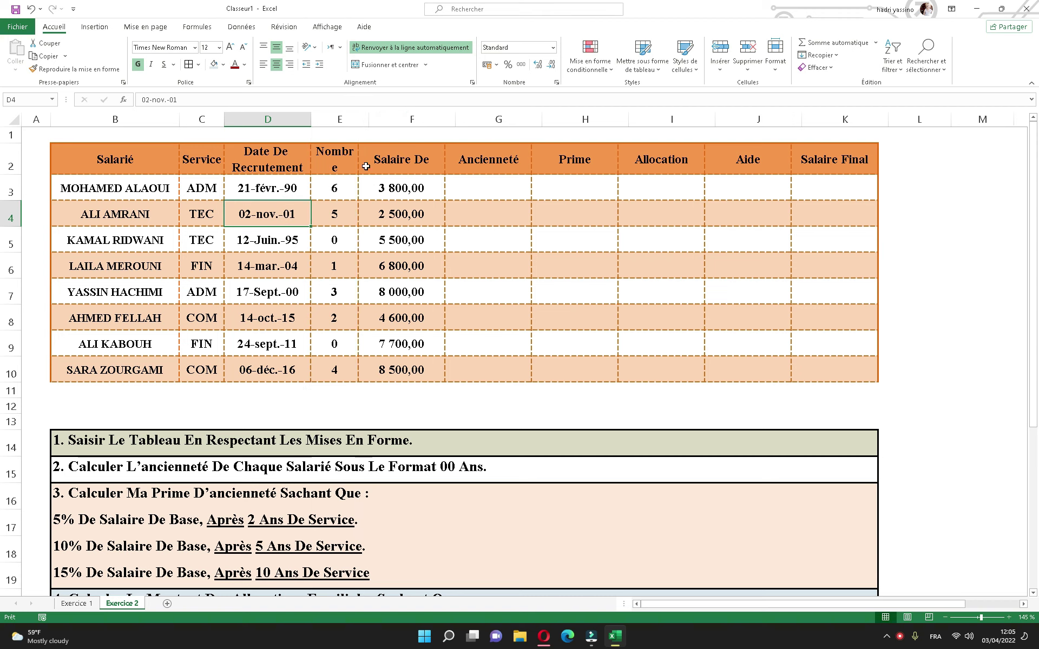
# - Widen column E so Nombre fits one line, readjust row 2, and finish the Aide Social header
pyautogui.moveTo(360, 121); pyautogui.dragTo(370, 121)
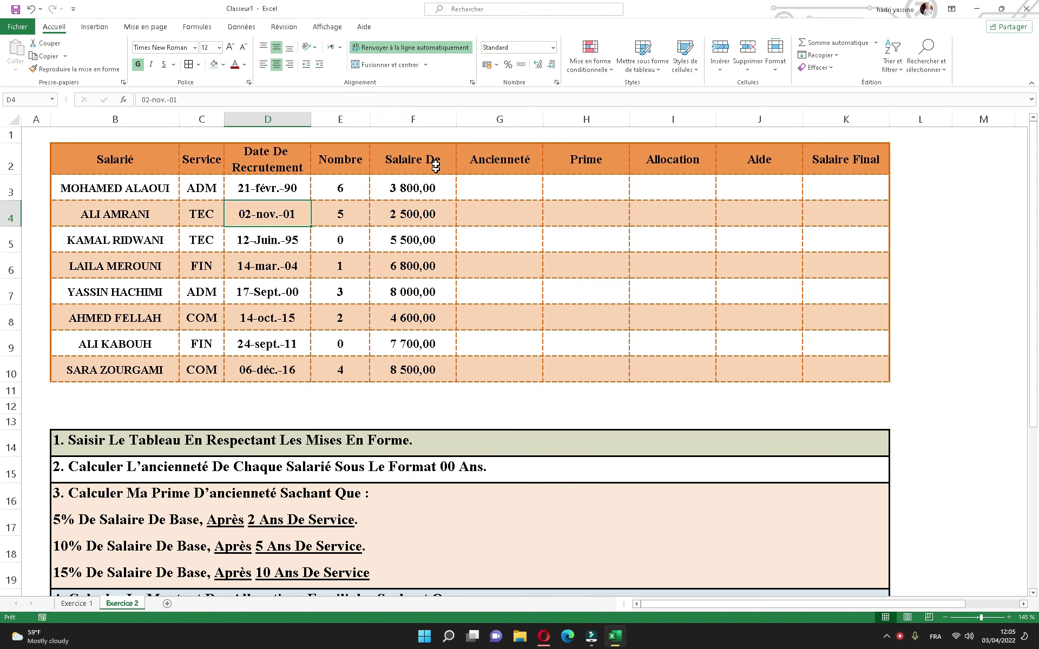
pyautogui.moveTo(17, 179); pyautogui.dragTo(16, 183)
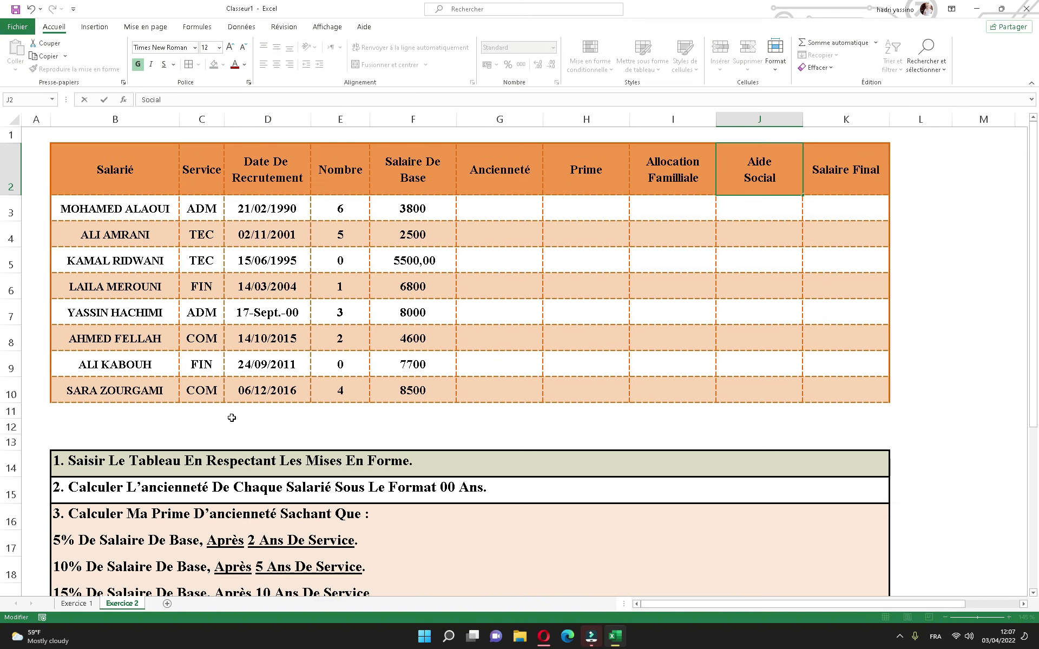
pyautogui.scroll(-1, 153, 477)
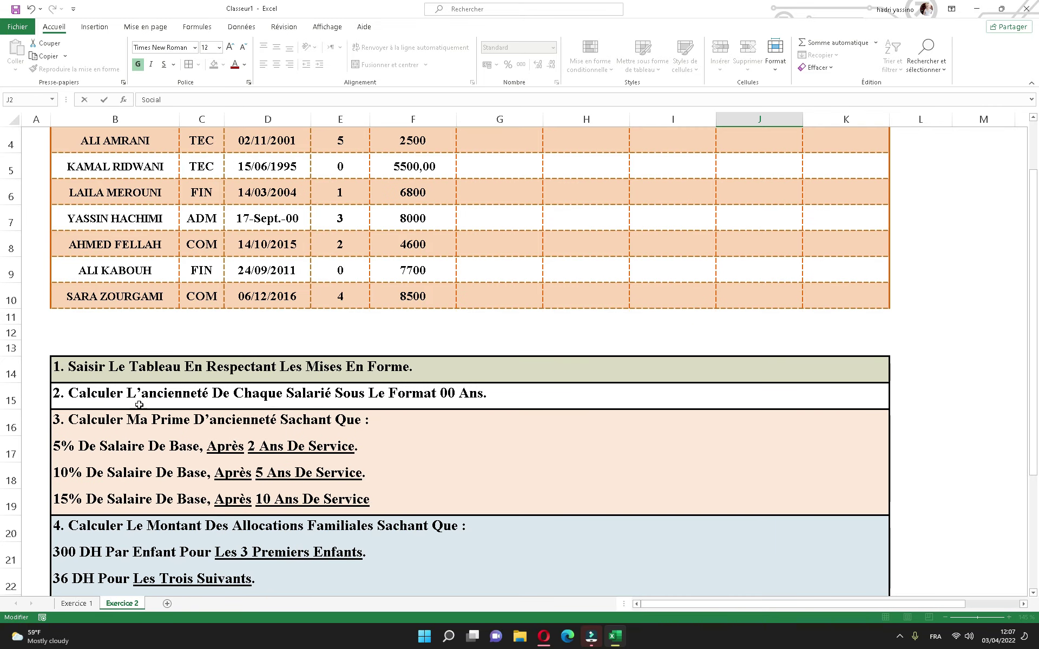
pyautogui.scroll(1, 179, 421)
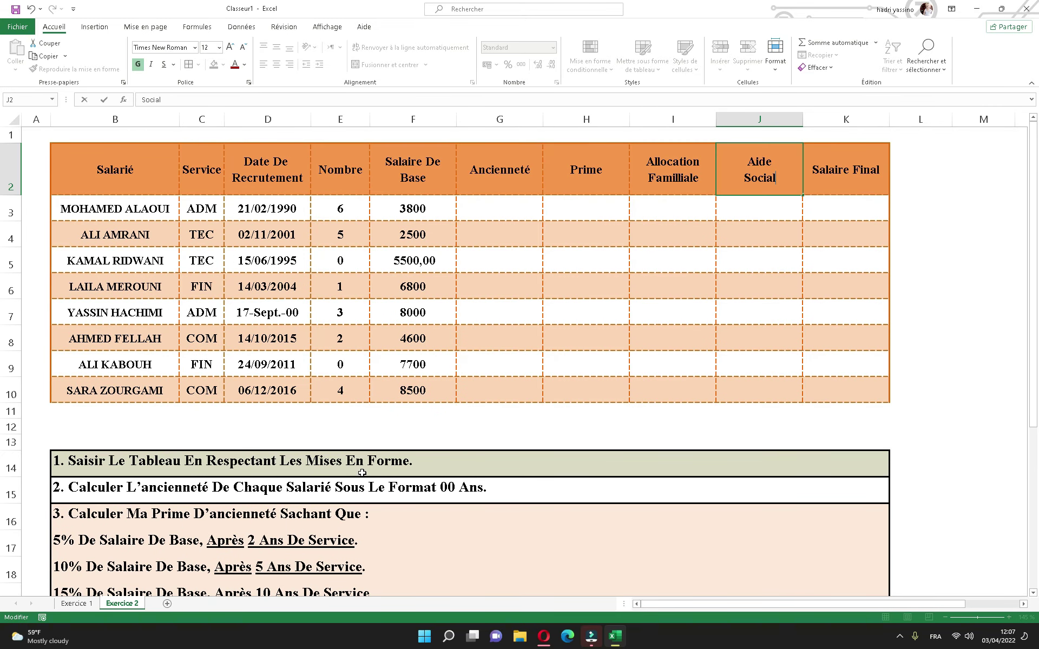
pyautogui.click(409, 425)
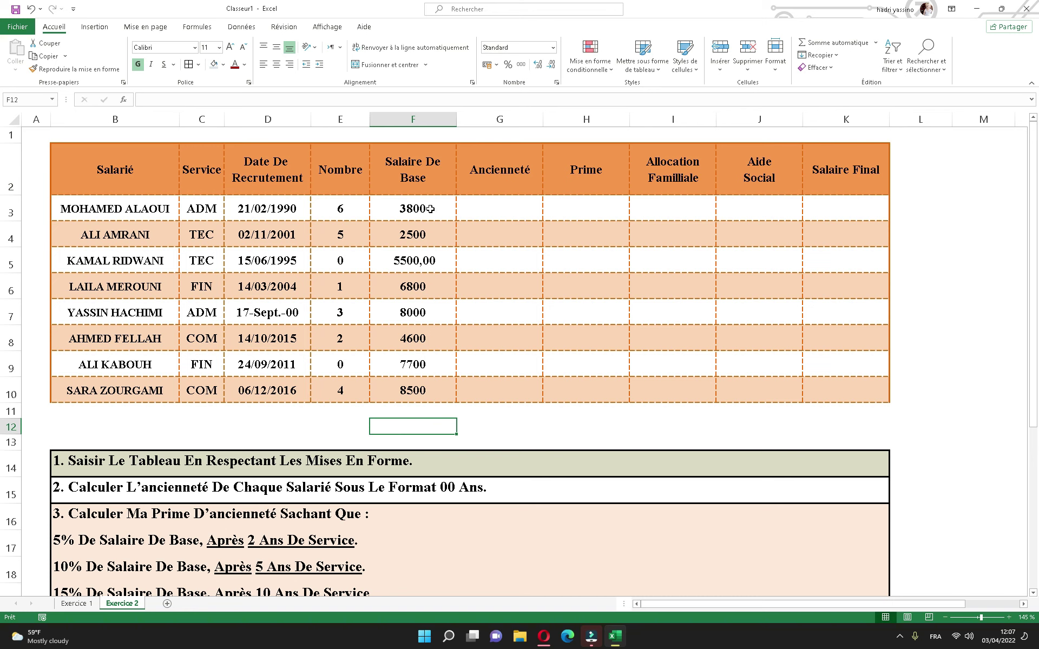
# - Format base salaries F3:F10 as numbers with thousands separators, two decimals and a " Dh" suffix
pyautogui.moveTo(414, 206); pyautogui.dragTo(425, 387)
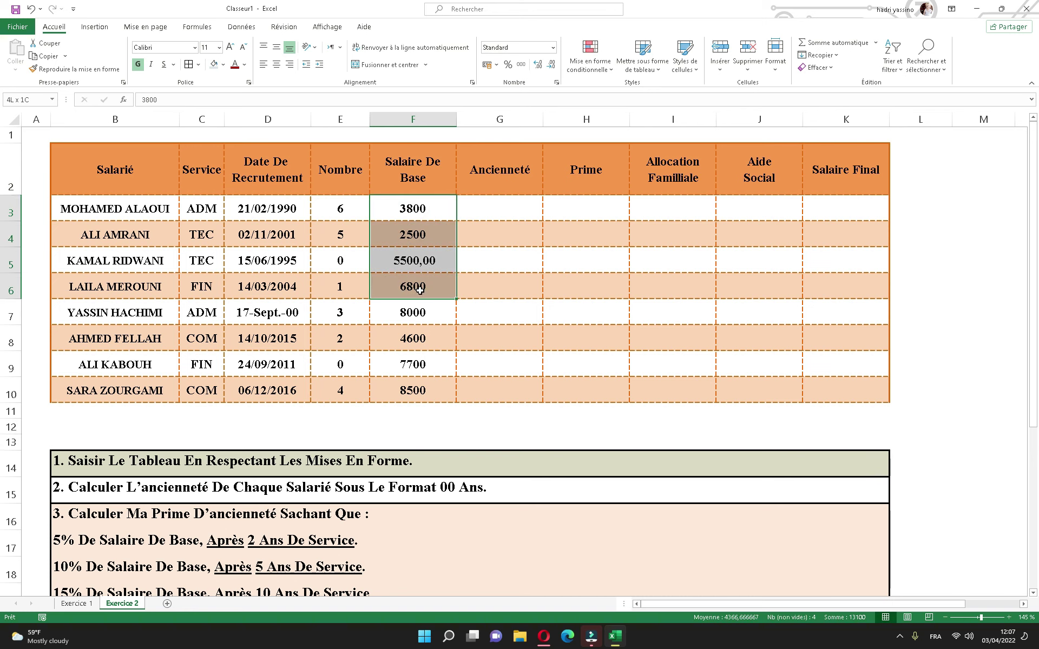
pyautogui.click(556, 81)
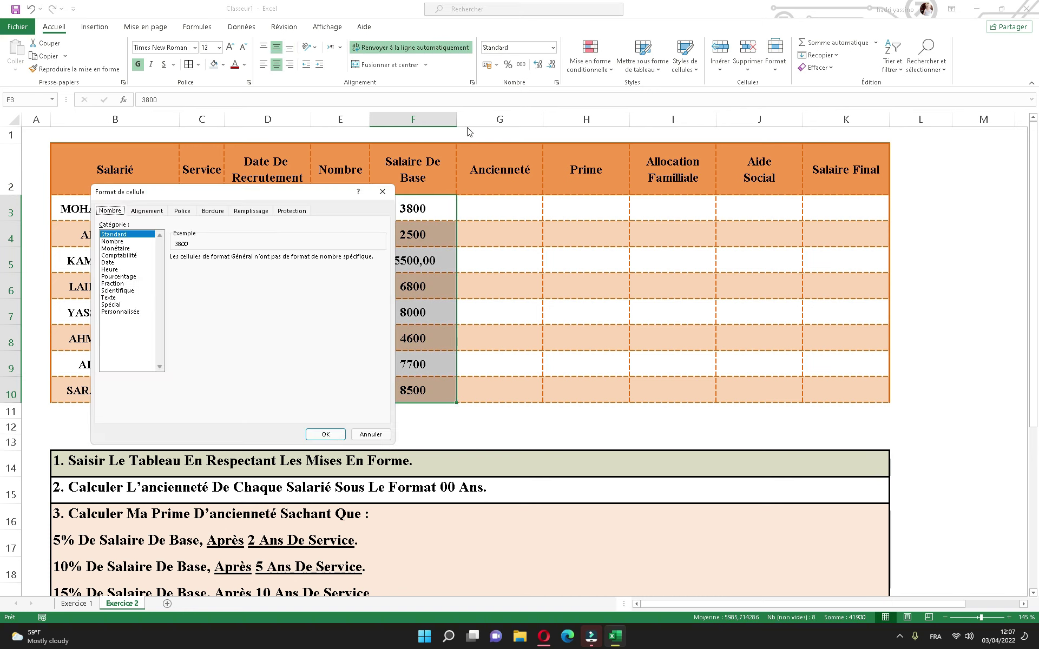
pyautogui.click(116, 242)
pyautogui.click(183, 271)
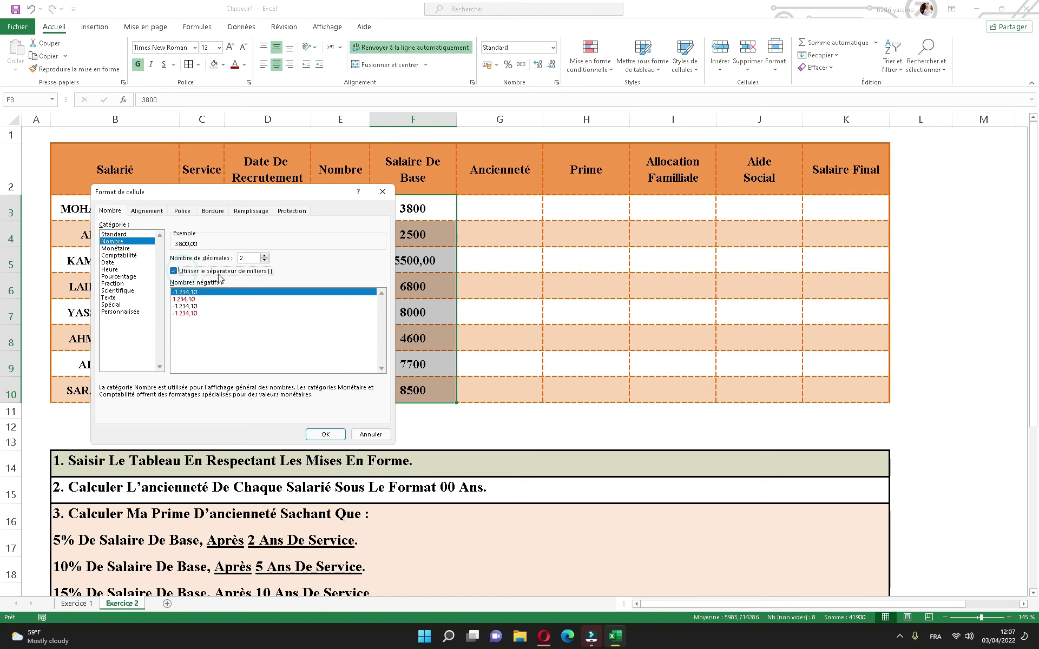
pyautogui.click(120, 312)
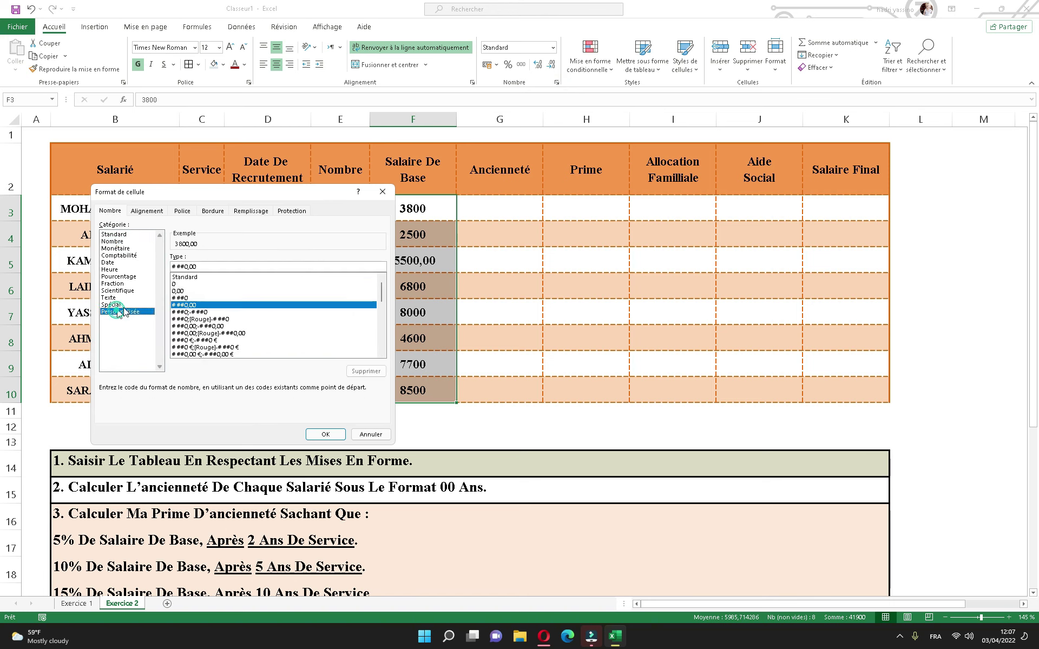
pyautogui.click(208, 267)
pyautogui.write('" ')
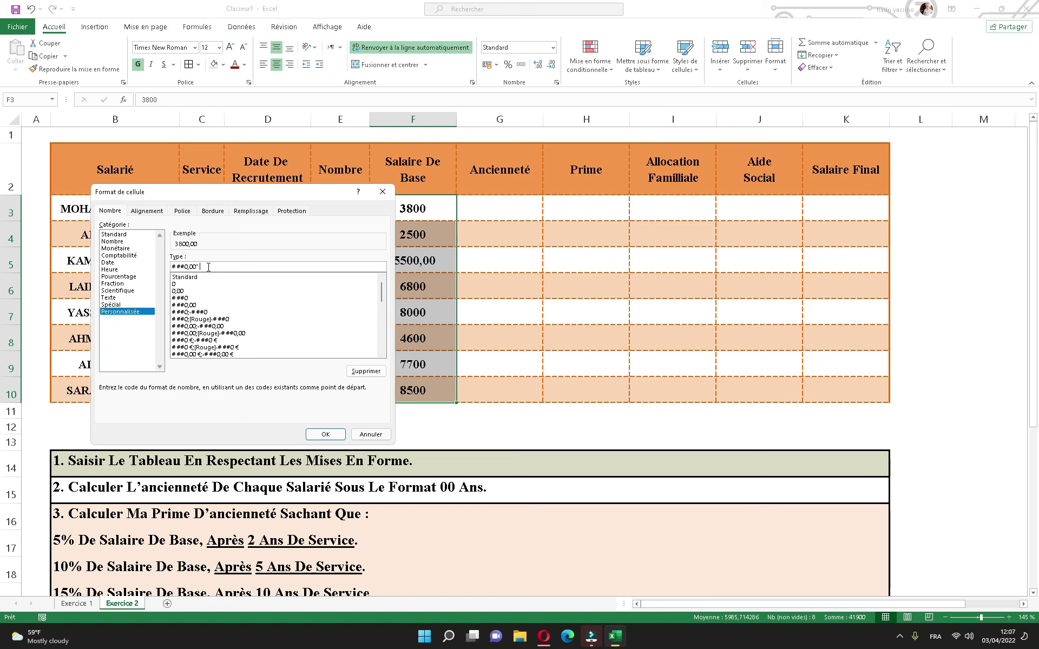
pyautogui.write('Dh"')
pyautogui.click(326, 436)
# - Correct the recruitment date in D7 to 17/09/2000
pyautogui.click(334, 389)
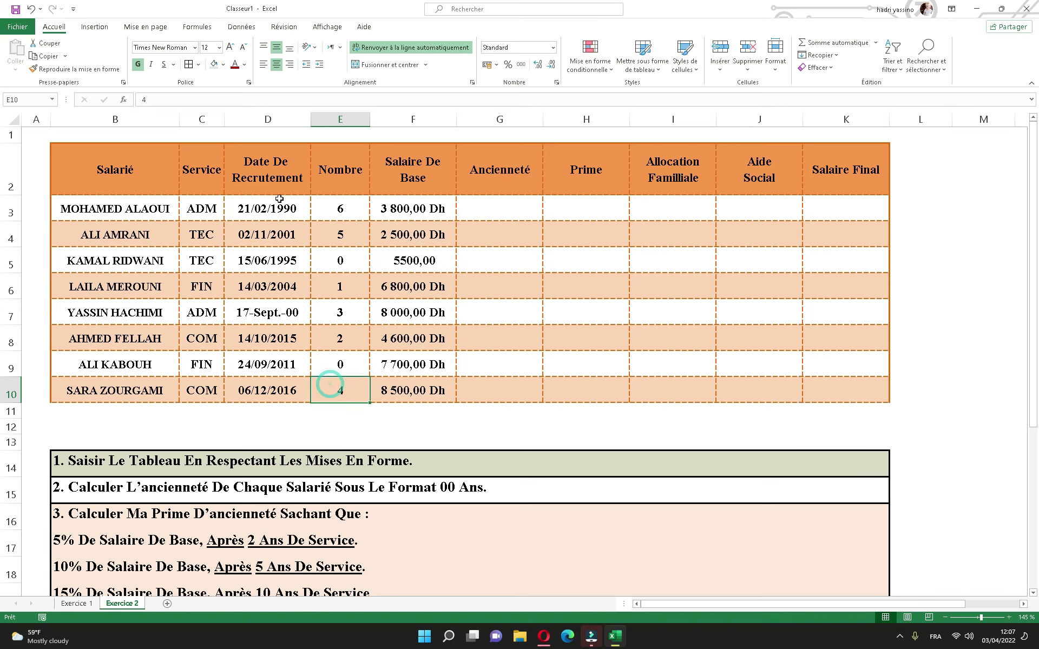
pyautogui.moveTo(266, 210); pyautogui.dragTo(292, 284)
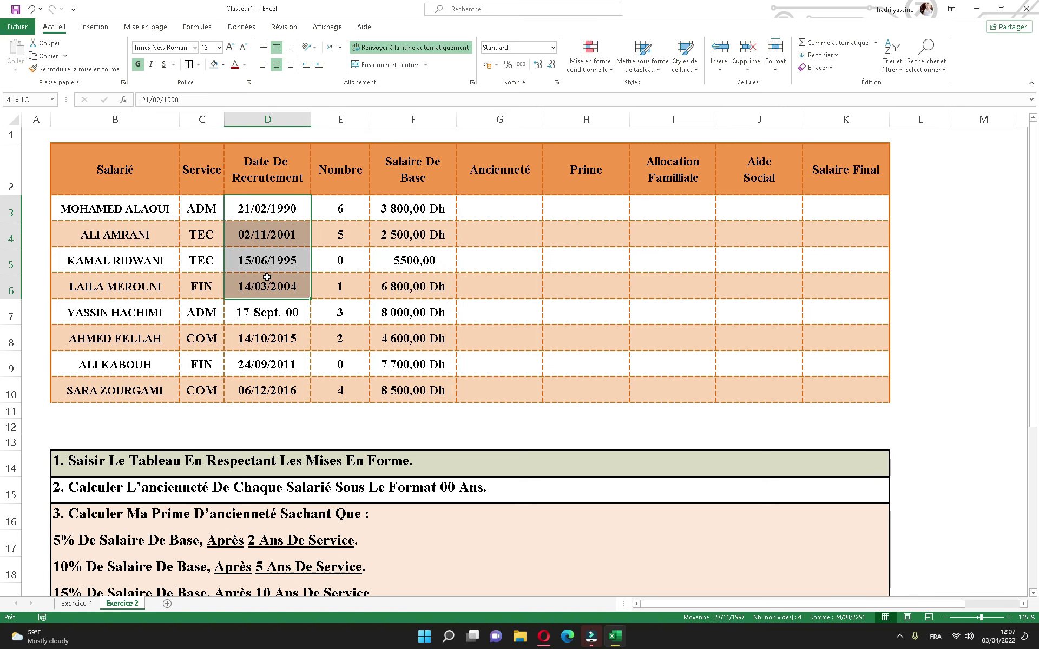
pyautogui.click(267, 308)
pyautogui.write('17/09/')
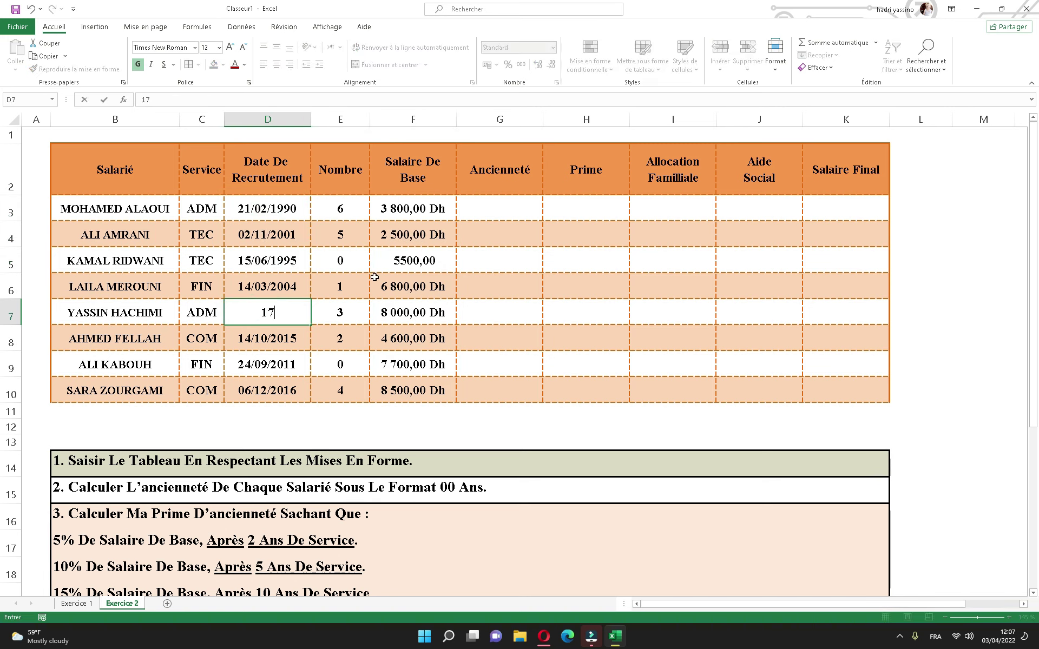
pyautogui.write('2000')
pyautogui.press('Return')
# - Apply the custom jj-mmm-aa date format to recruitment dates D3:D10
pyautogui.moveTo(285, 212); pyautogui.dragTo(280, 388)
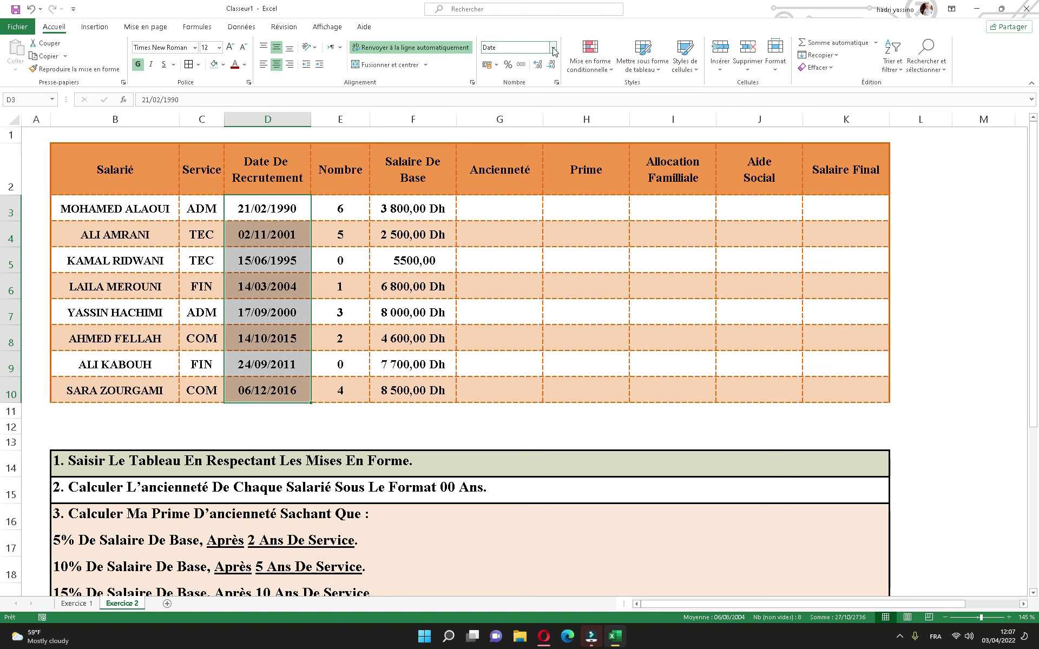
pyautogui.click(556, 82)
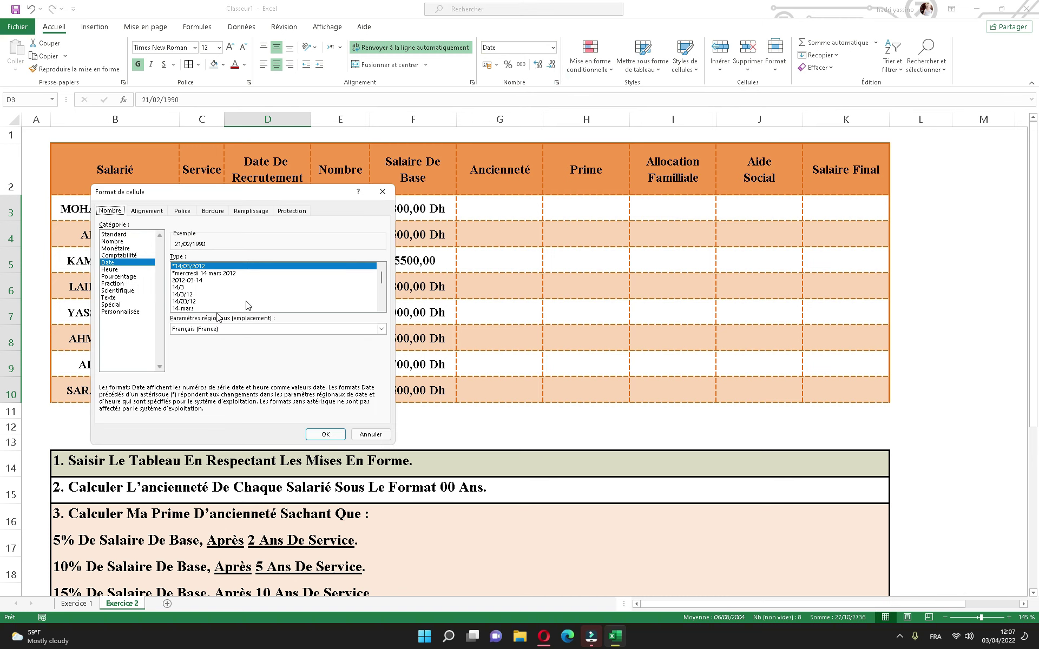
pyautogui.click(124, 313)
pyautogui.moveTo(217, 265); pyautogui.dragTo(157, 273)
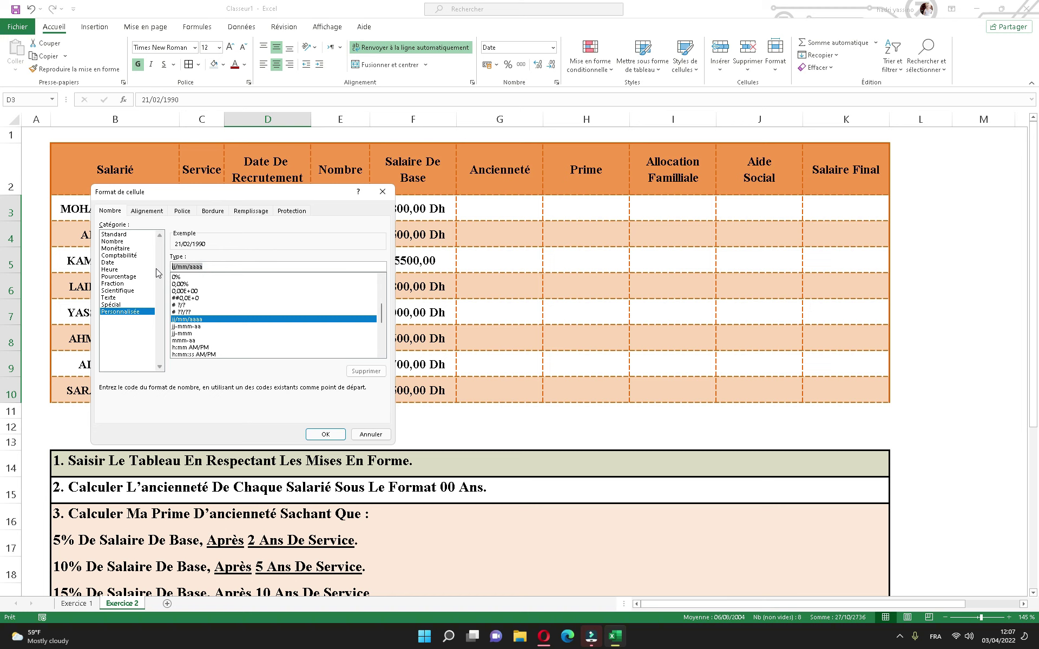
pyautogui.write('jj-mmm-a')
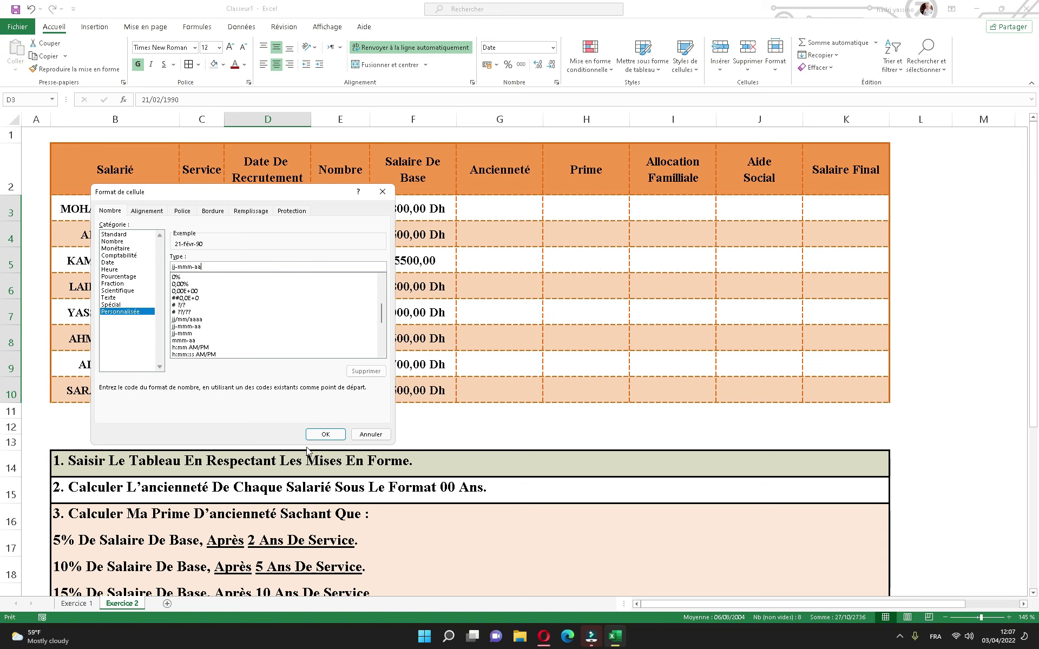
pyautogui.click(326, 434)
pyautogui.click(337, 394)
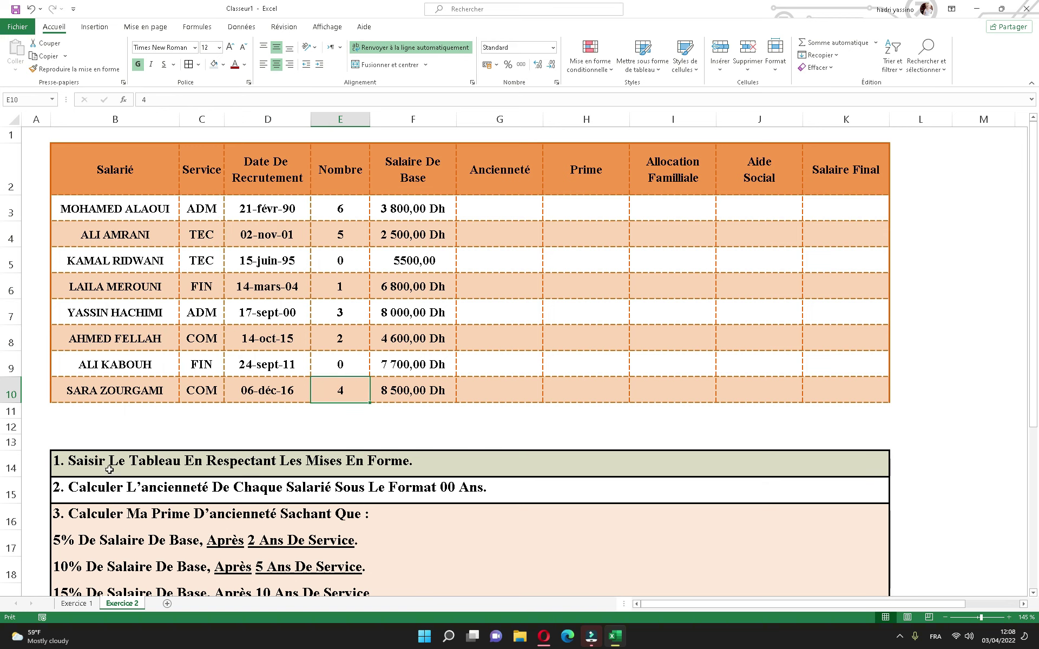
# - Delete row 14, the first instruction row, and review the remaining instructions
pyautogui.rightClick(12, 468)
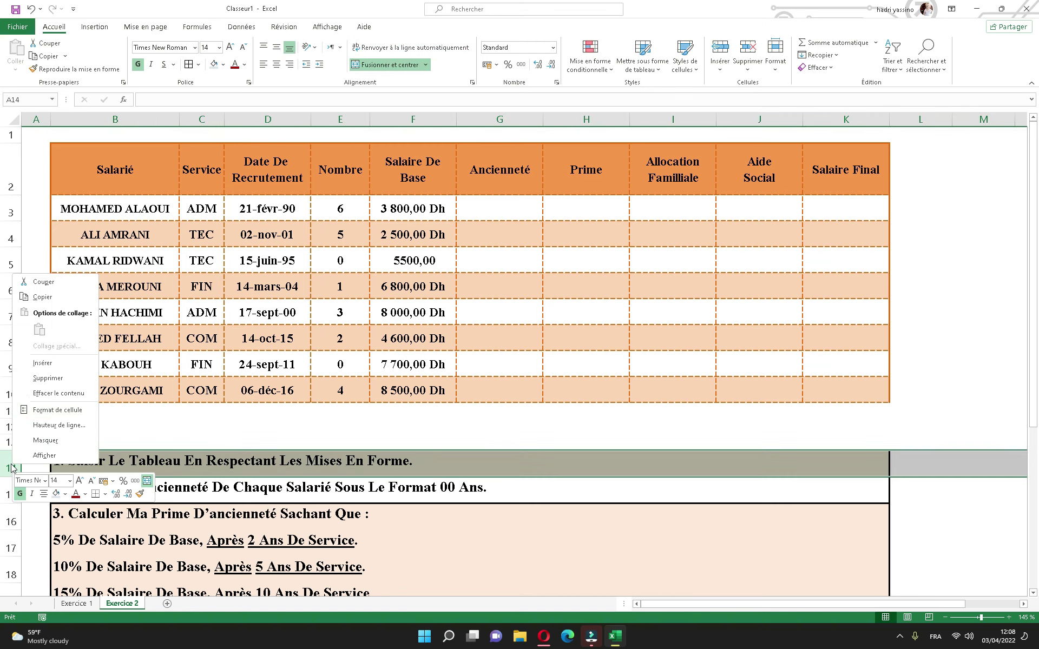
pyautogui.click(36, 379)
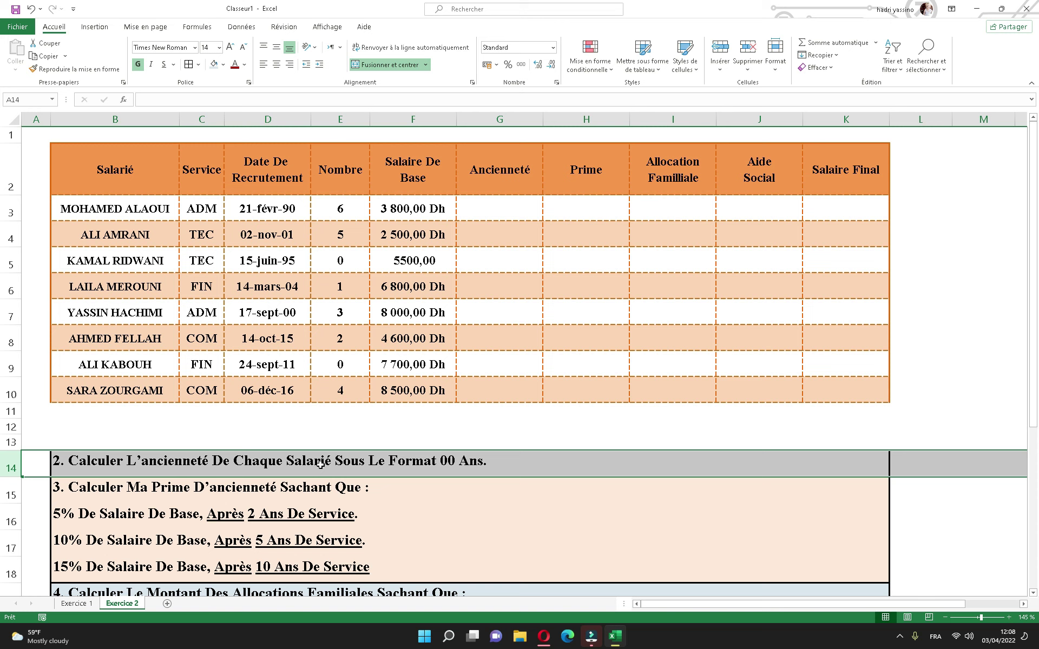
pyautogui.click(486, 466)
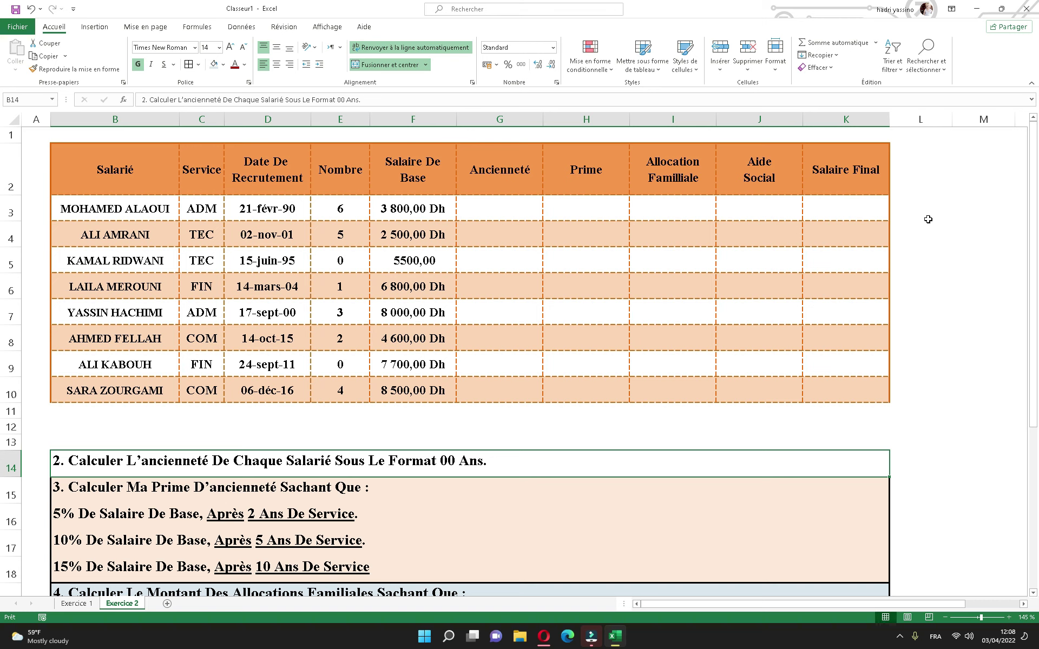
pyautogui.scroll(1, 858, 323)
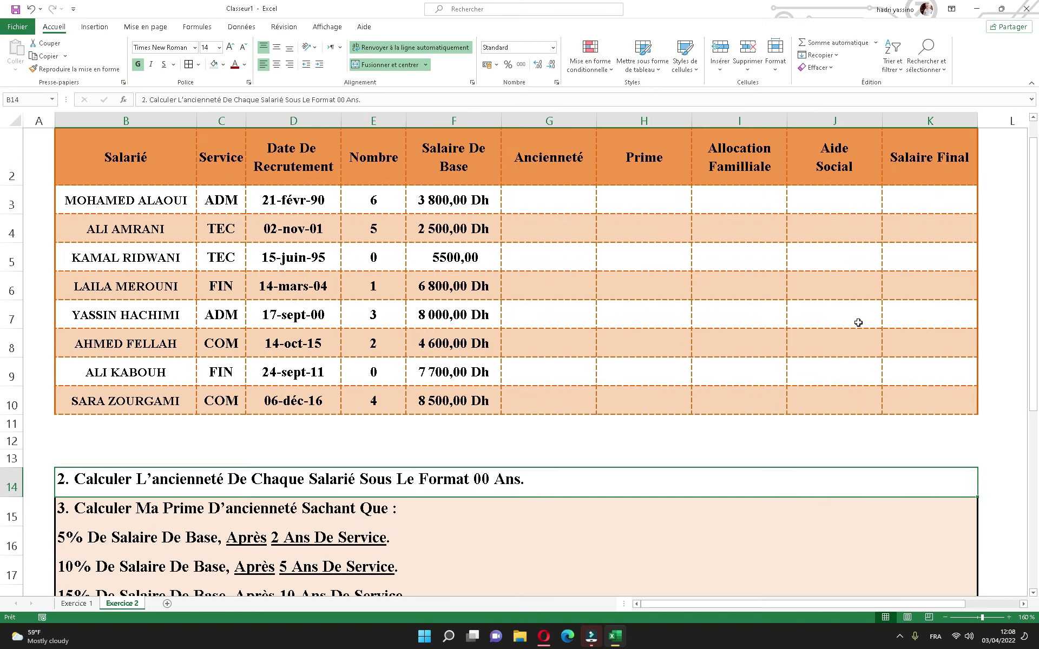
pyautogui.scroll(1, 686, 250)
# - Enter =DATEDIF(D3;AUJOURDHUI();"y") in G3 to compute the first employee's years of service
pyautogui.click(549, 218)
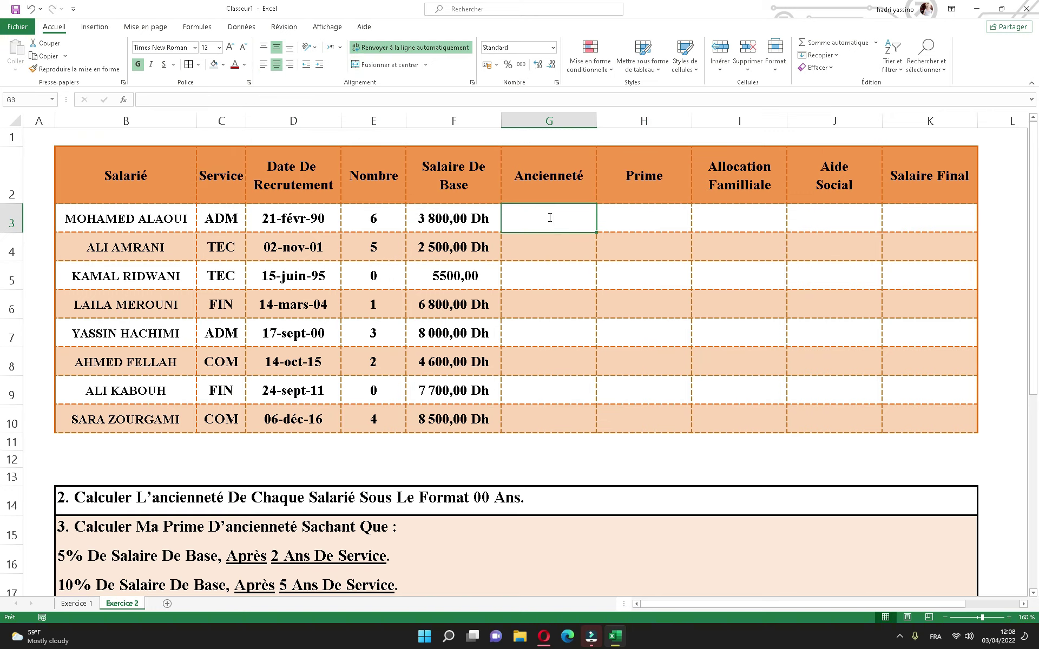
pyautogui.write('=dat')
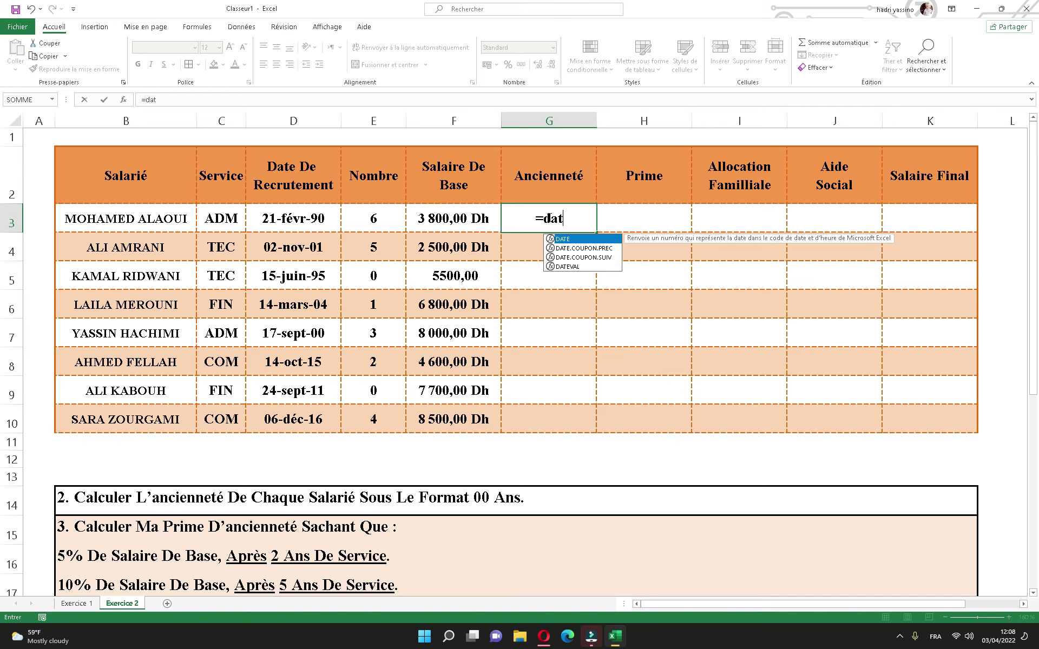
pyautogui.write('edif(')
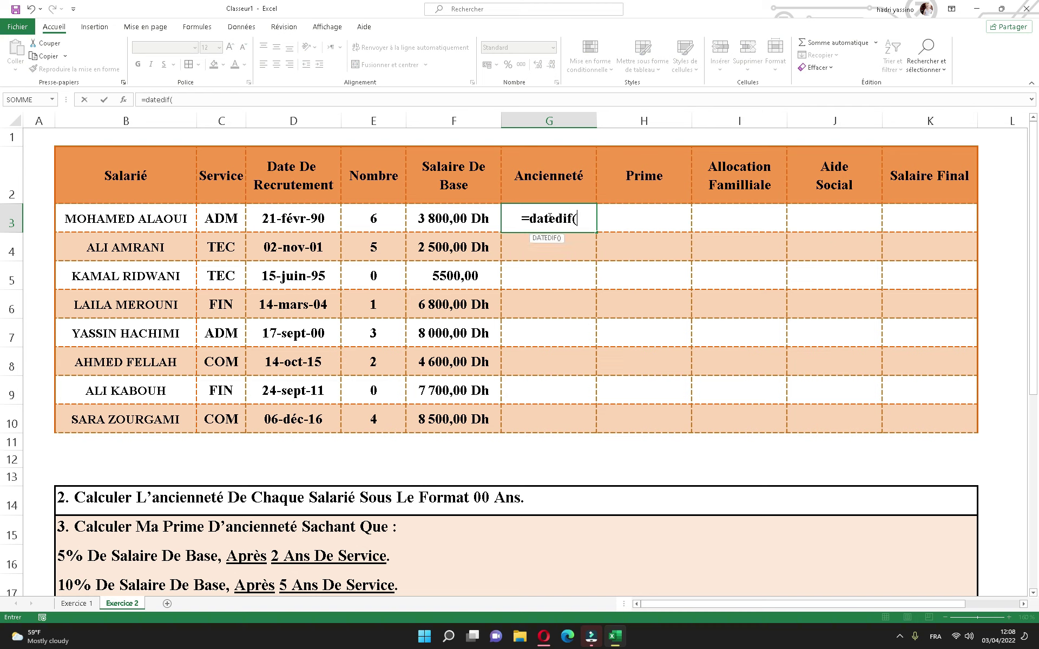
pyautogui.click(296, 218)
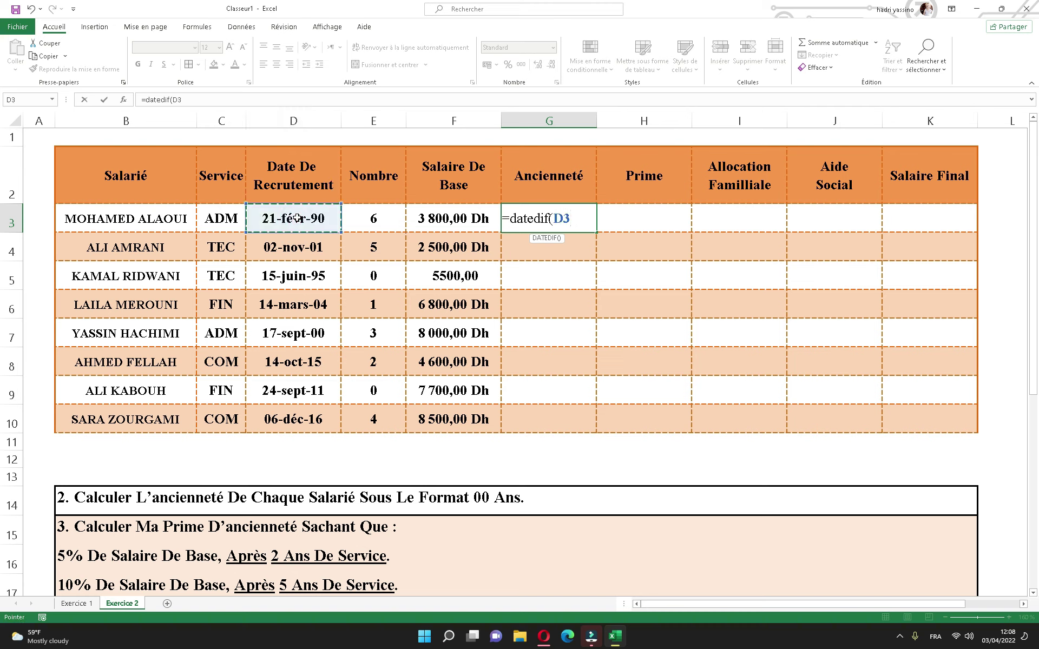
pyautogui.write(';')
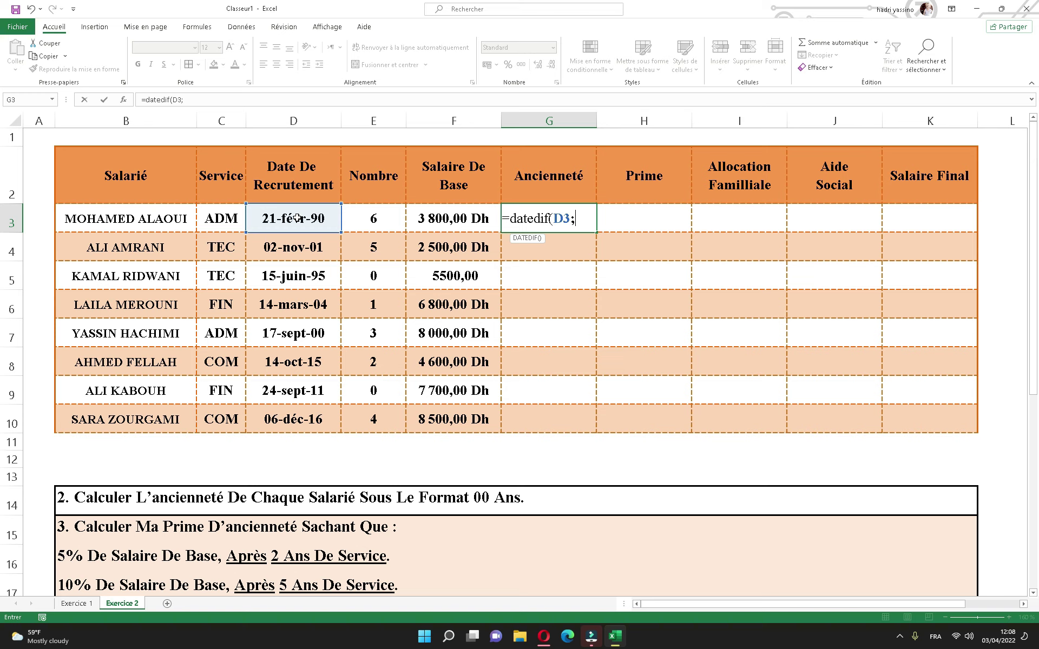
pyautogui.write('auj')
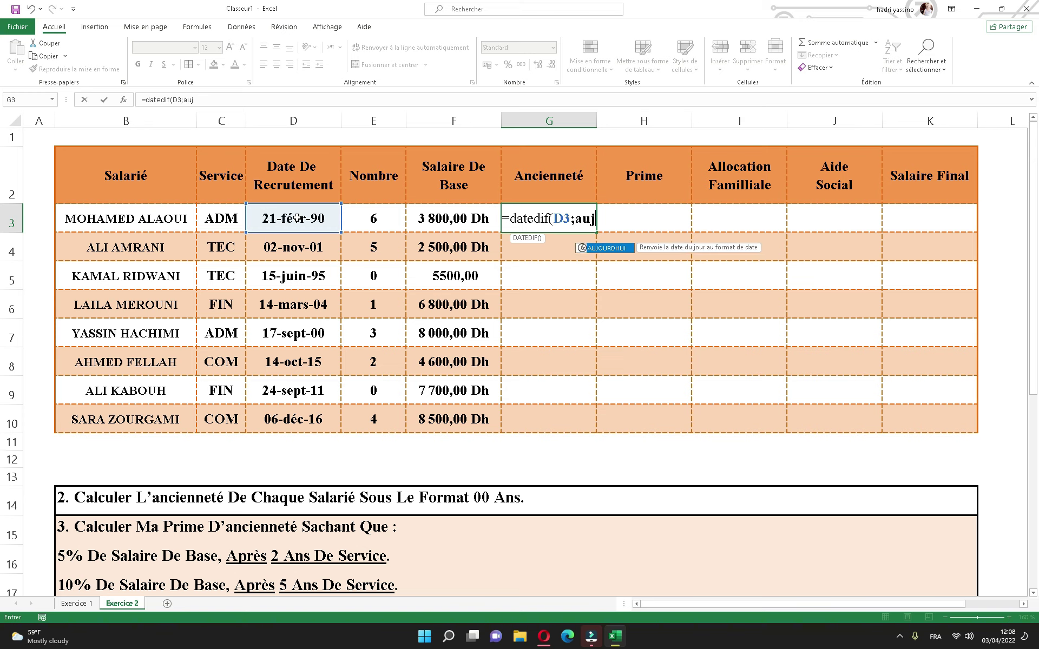
pyautogui.write('our')
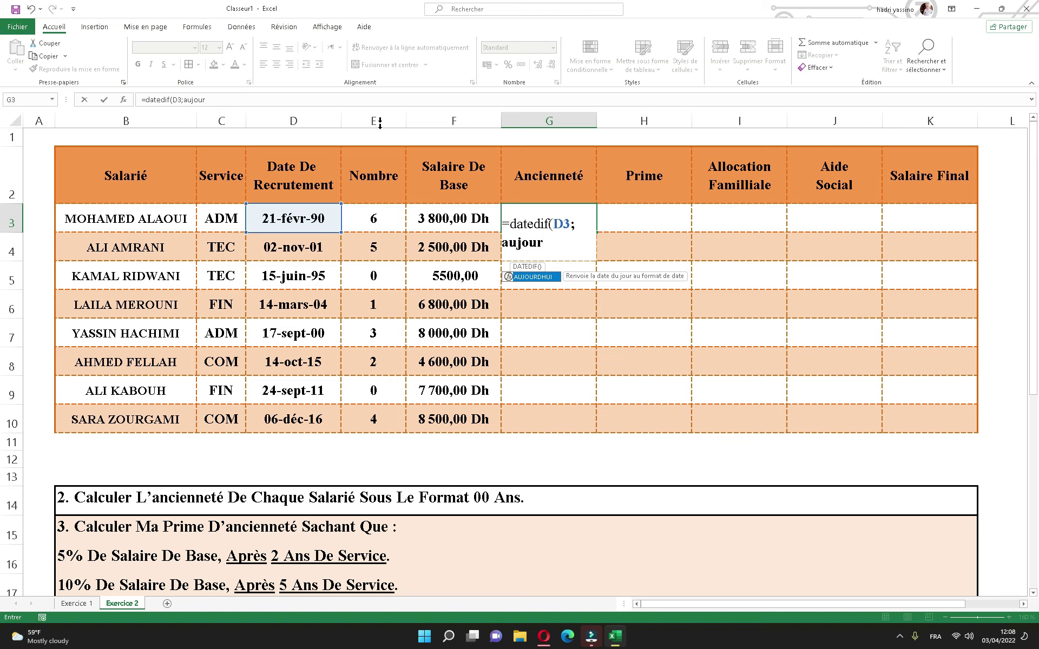
pyautogui.doubleClick(541, 276)
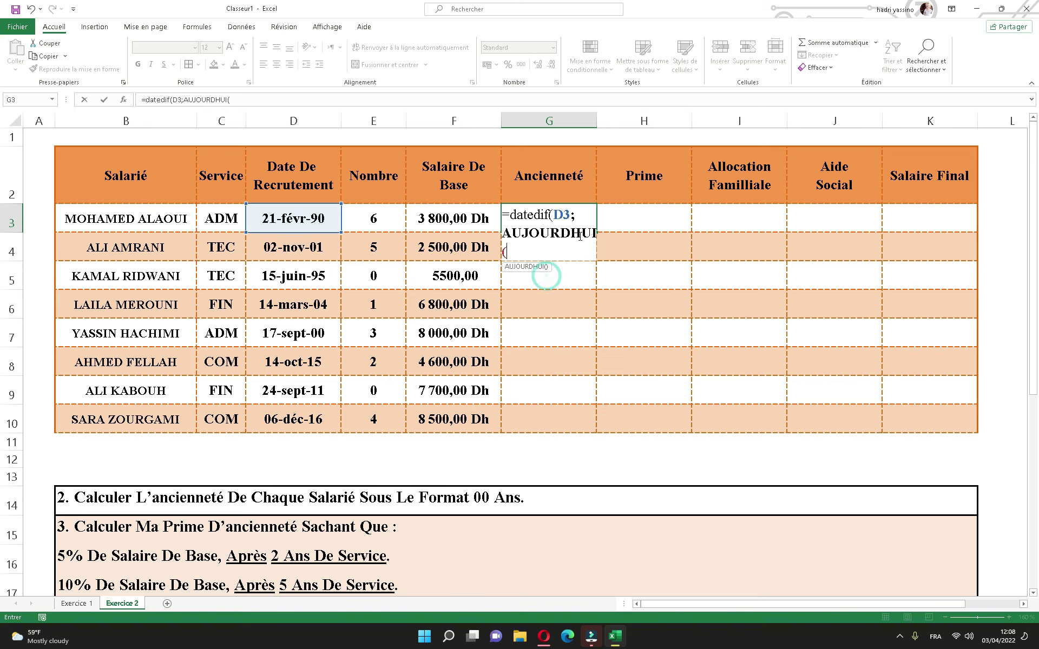
pyautogui.write(');"y')
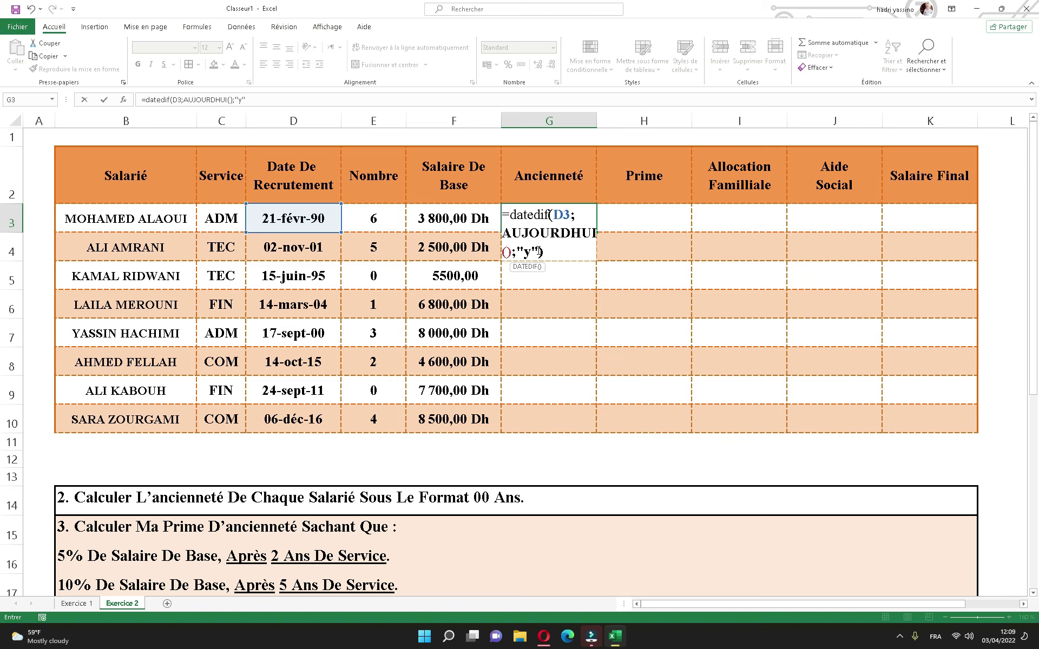
pyautogui.press('Return')
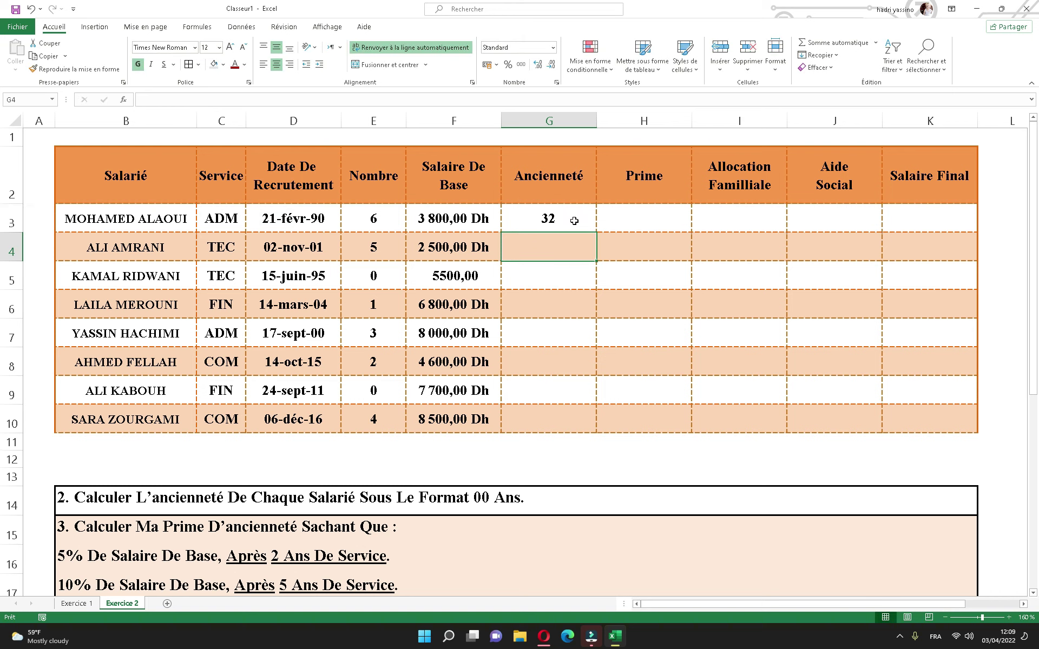
# - Fill the seniority formula down to G10 without formatting, keeping the row shading, then select G3:G10
pyautogui.click(574, 220)
pyautogui.moveTo(597, 233); pyautogui.dragTo(592, 429)
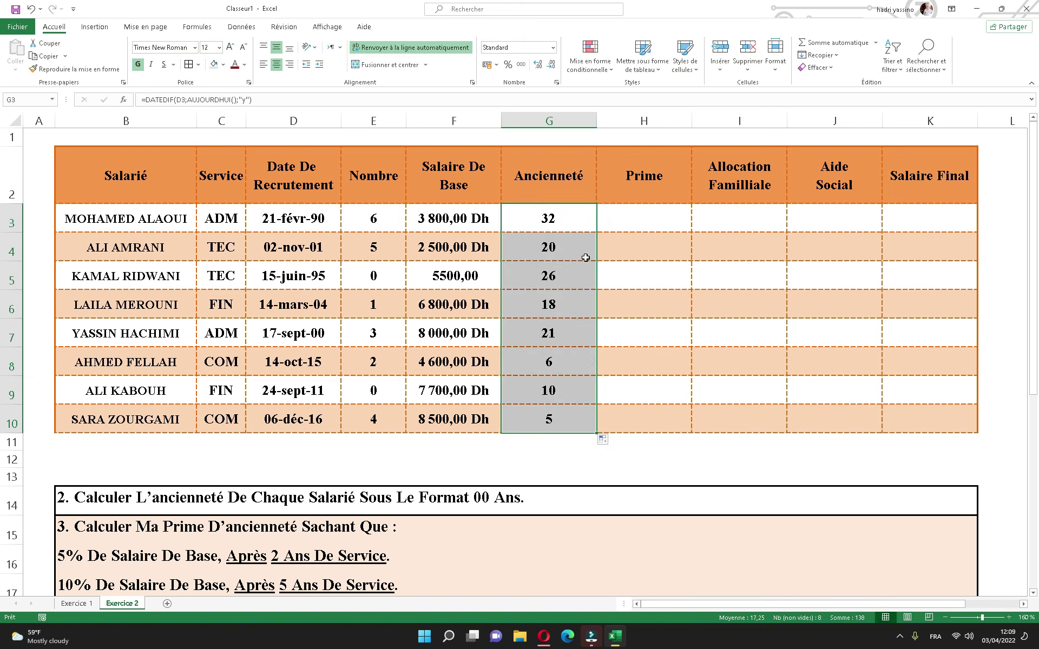
pyautogui.click(604, 440)
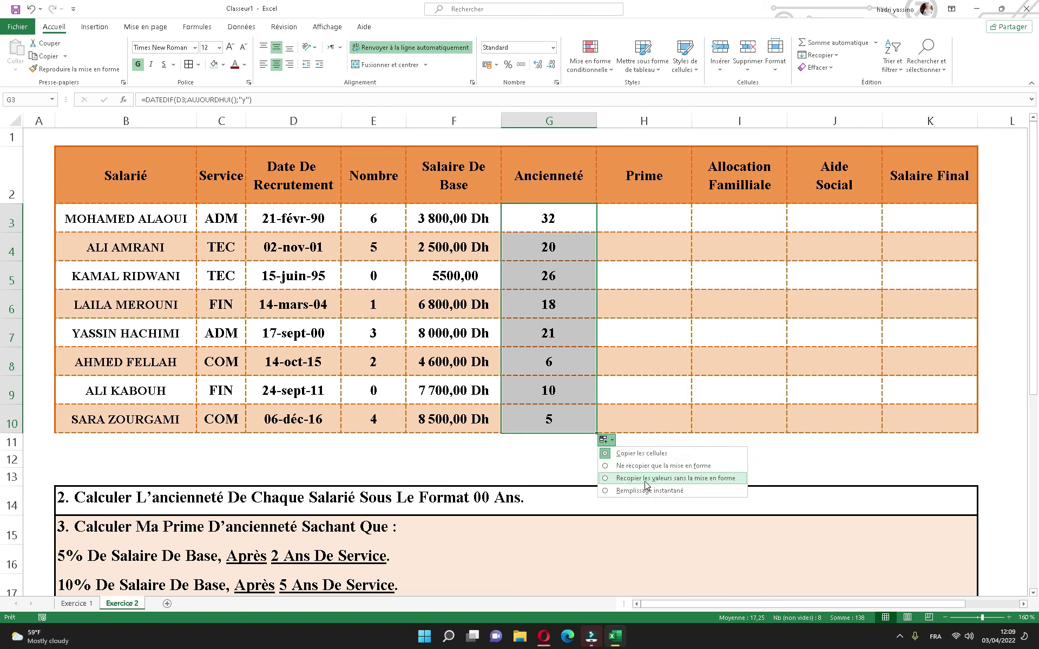
pyautogui.click(675, 479)
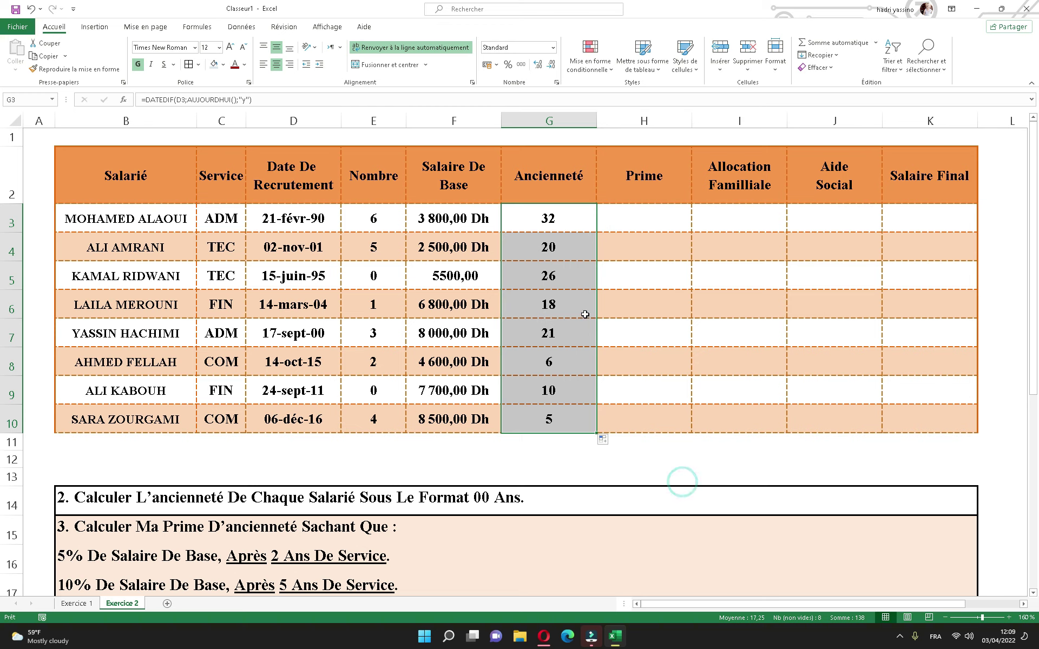
pyautogui.click(576, 308)
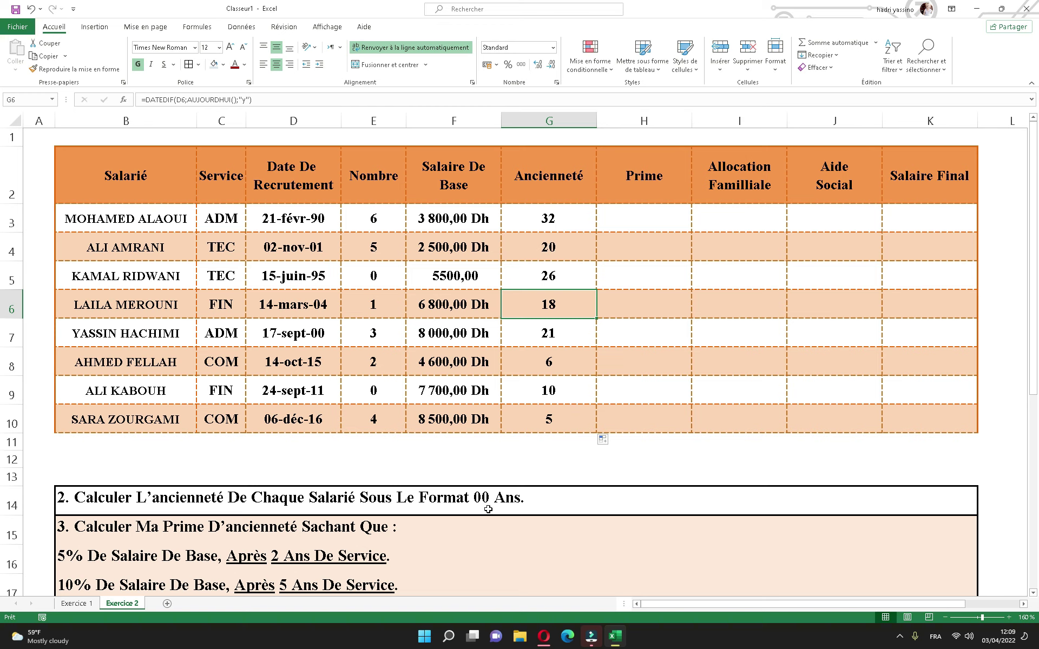
pyautogui.moveTo(551, 219); pyautogui.dragTo(557, 415)
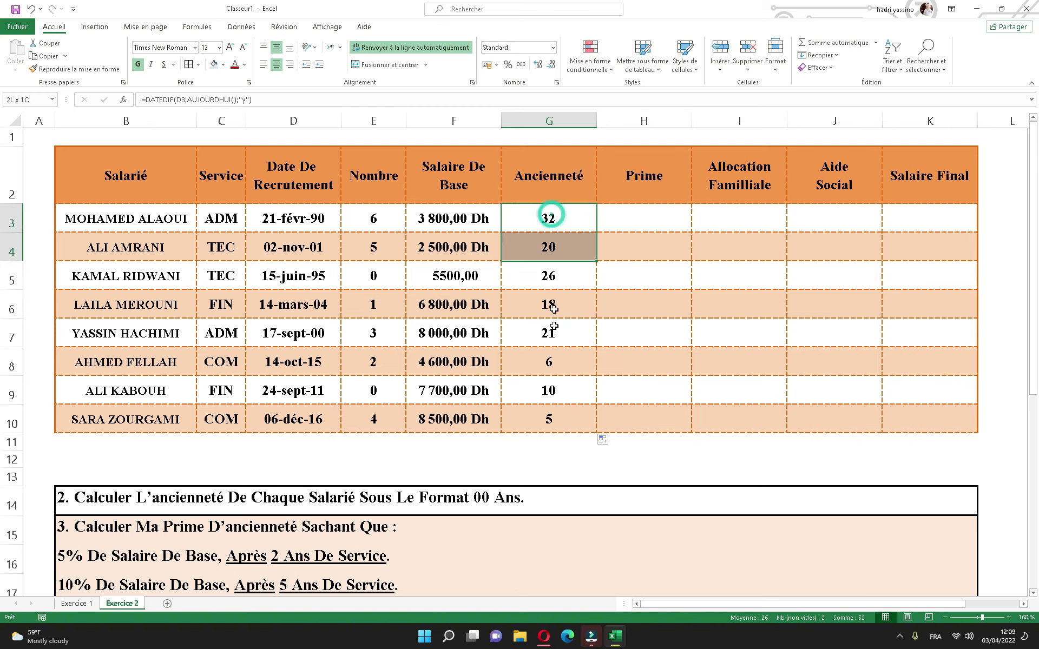
# - Apply the custom number format 00 "Ans" to the seniority cells G3:G10
pyautogui.click(557, 82)
pyautogui.click(124, 312)
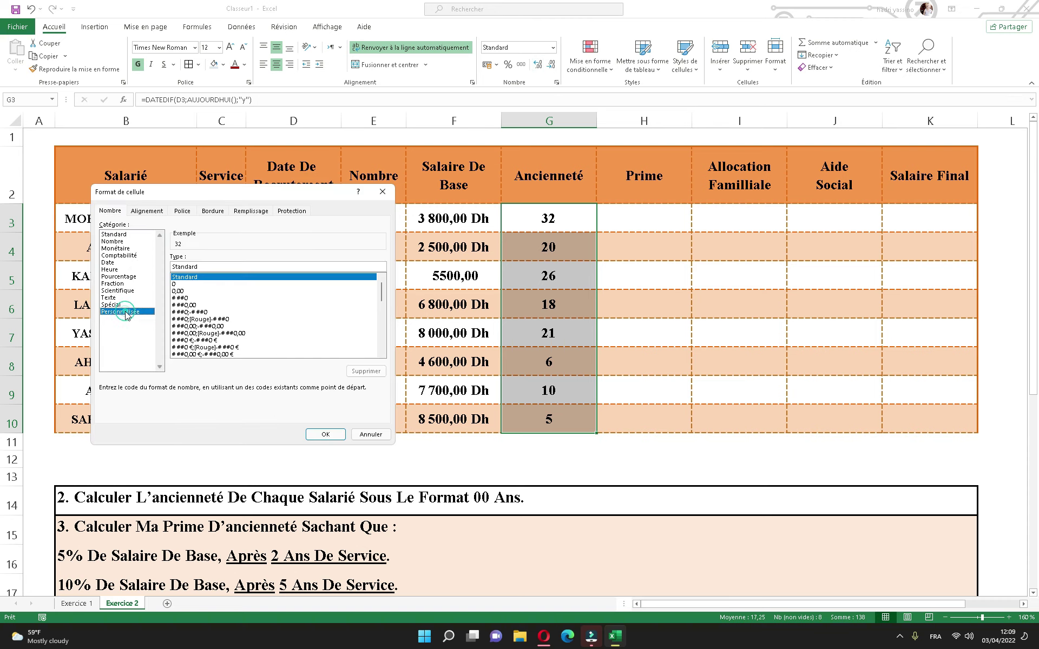
pyautogui.click(176, 284)
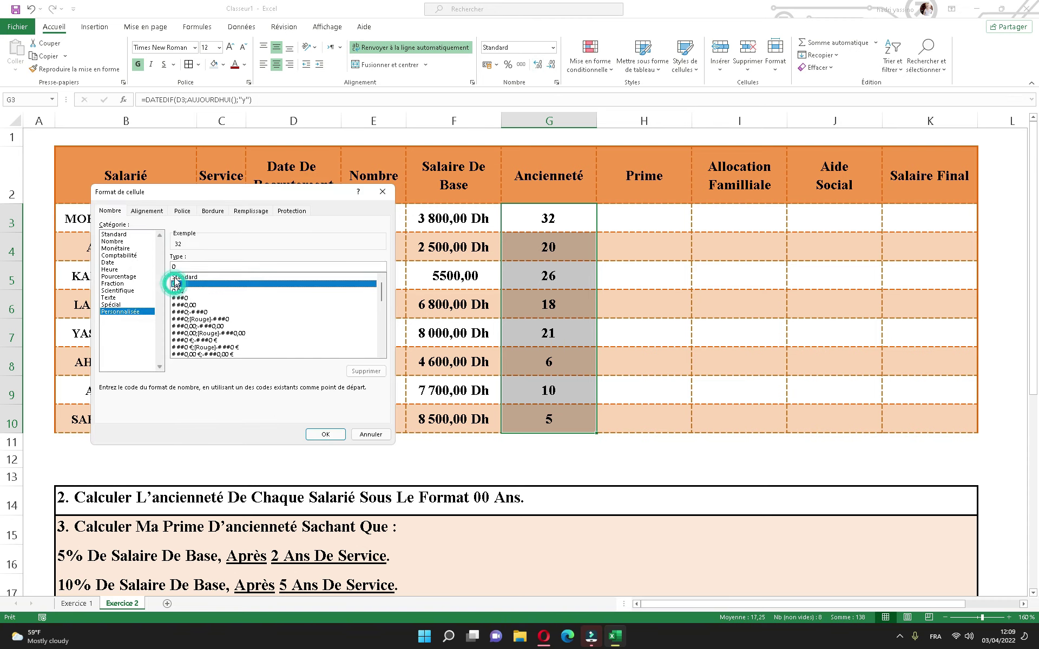
pyautogui.write('0')
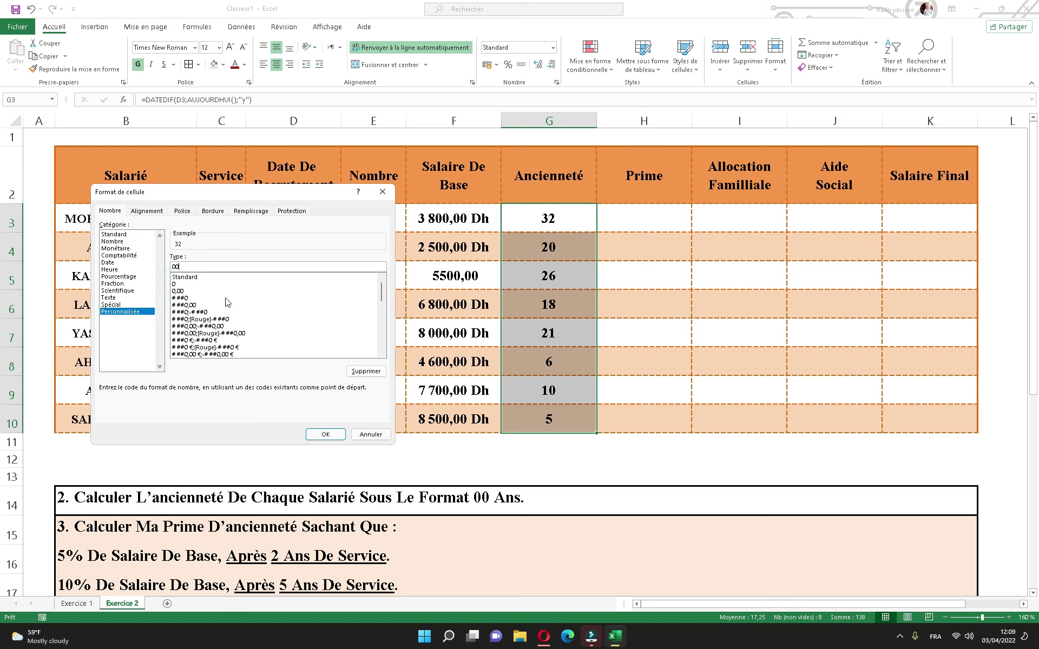
pyautogui.click(201, 266)
pyautogui.click(325, 434)
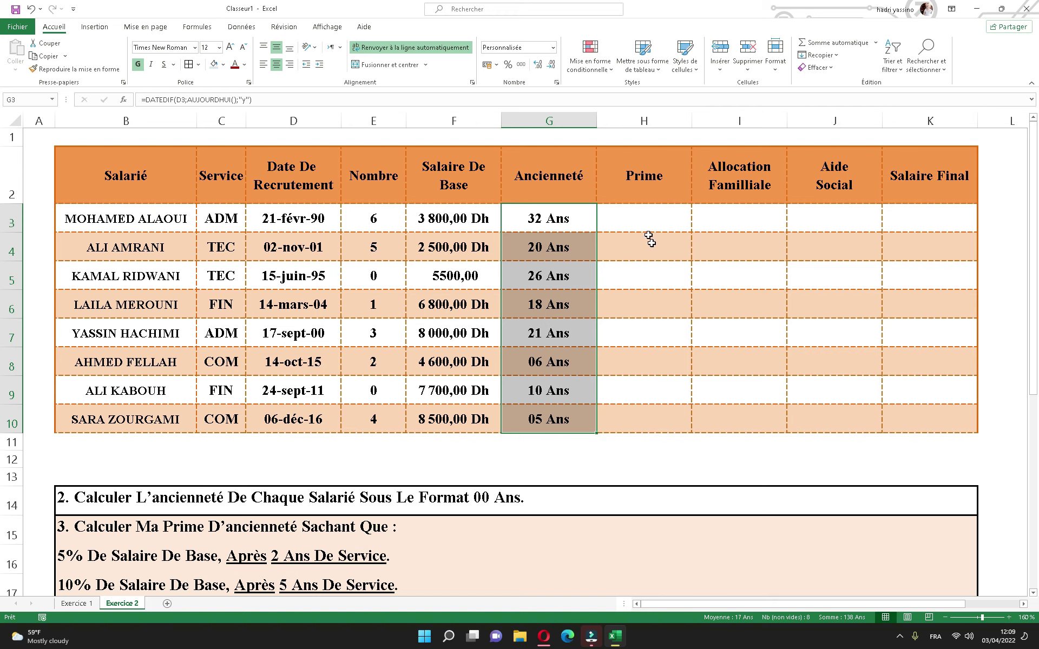
# - Delete the completed task 2 seniority instruction row 14
pyautogui.scroll(-1, 645, 224)
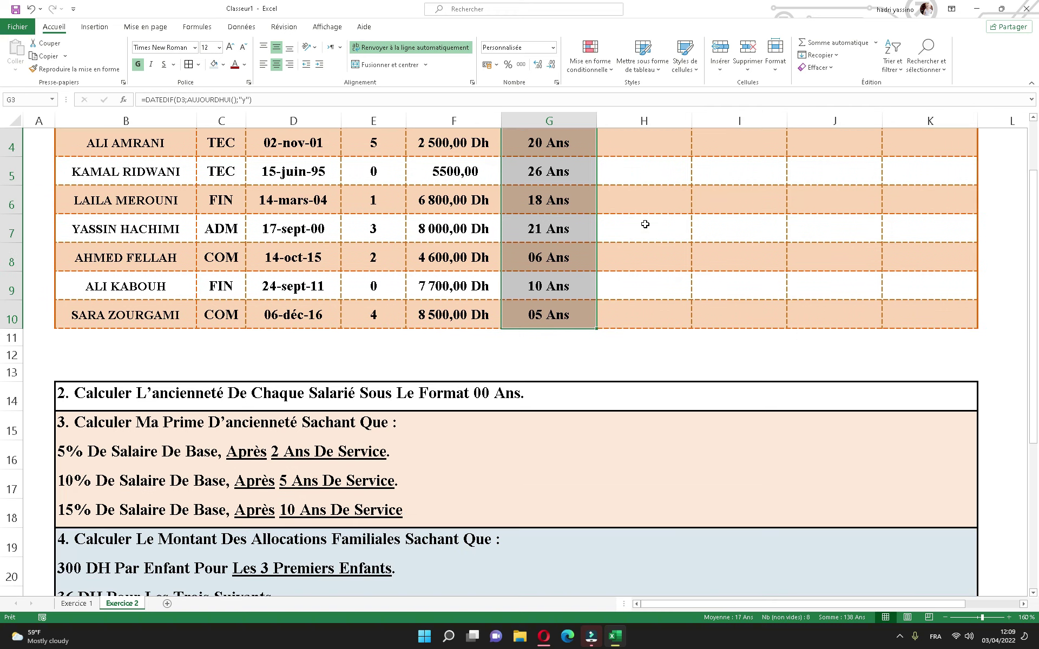
pyautogui.click(10, 400)
pyautogui.rightClick(11, 399)
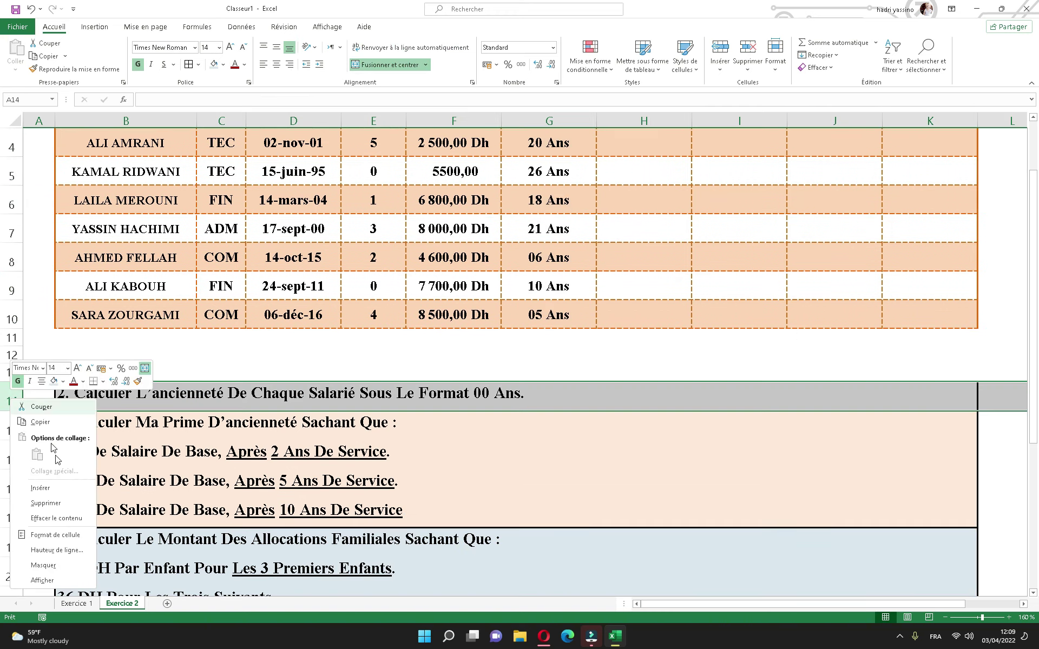
pyautogui.click(57, 503)
pyautogui.click(128, 452)
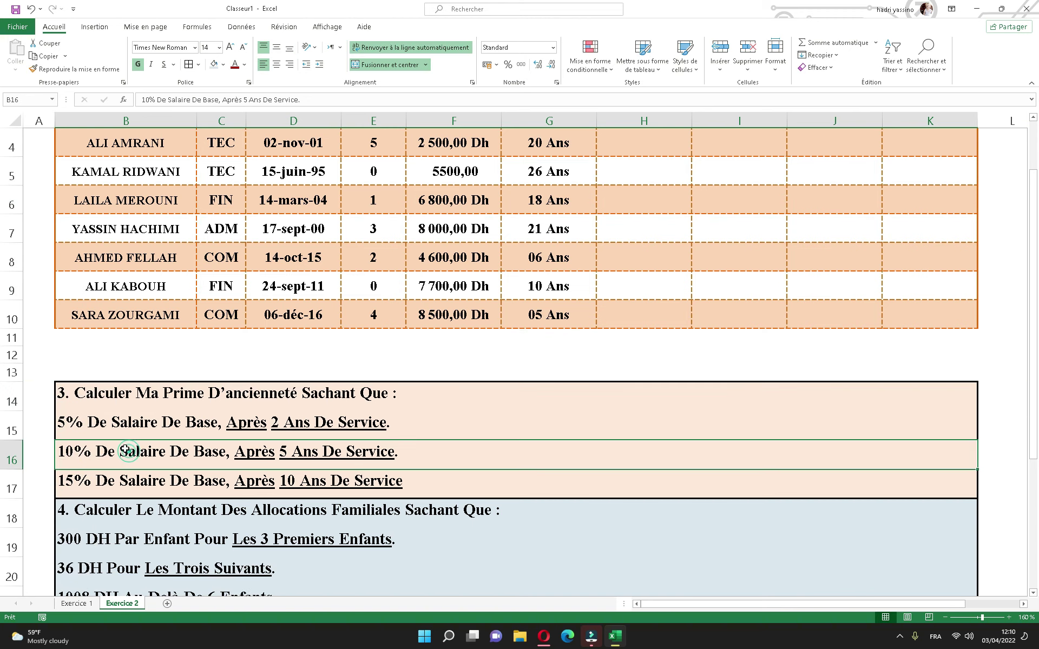
pyautogui.click(31, 9)
pyautogui.click(159, 370)
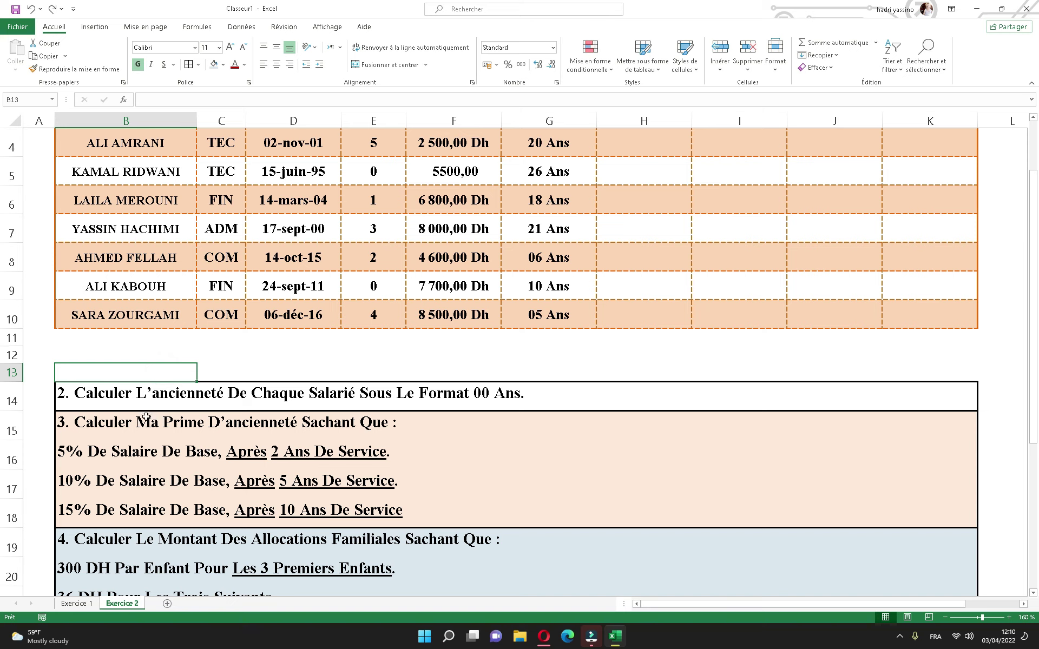
pyautogui.rightClick(14, 399)
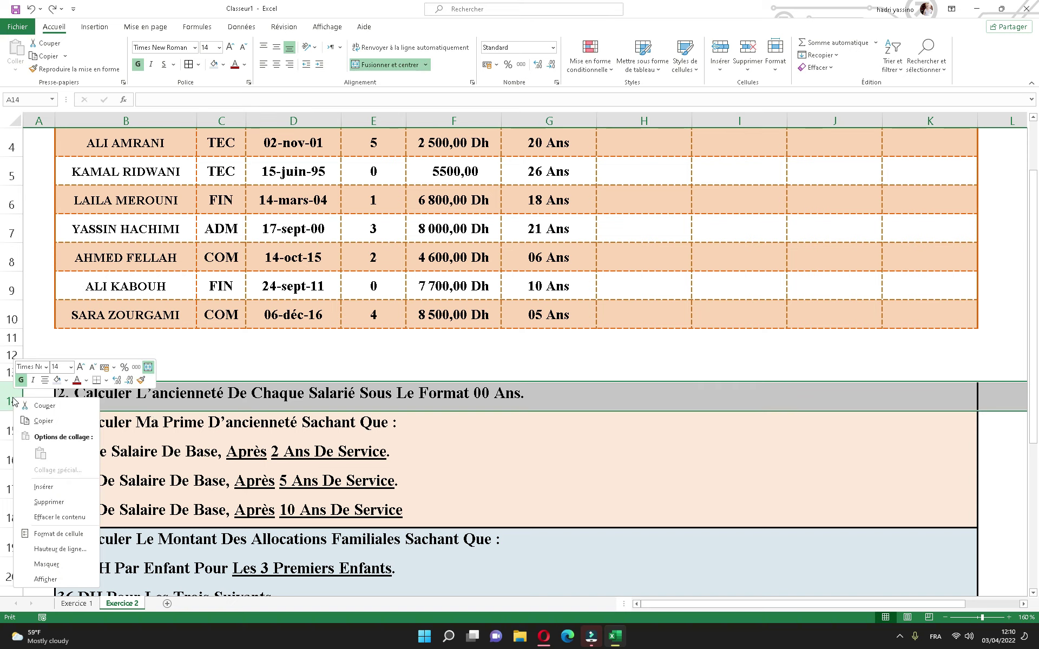
pyautogui.click(64, 505)
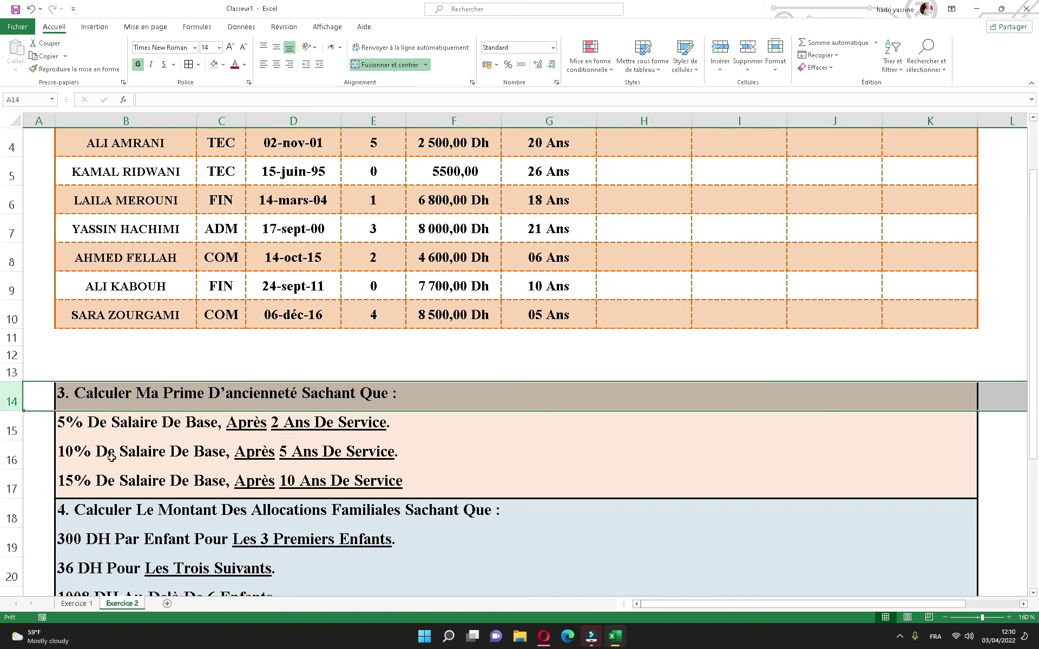
pyautogui.click(189, 408)
# - Correct the task 3 heading to read 'Calculer La Prime D'ancienneté'
pyautogui.doubleClick(149, 392)
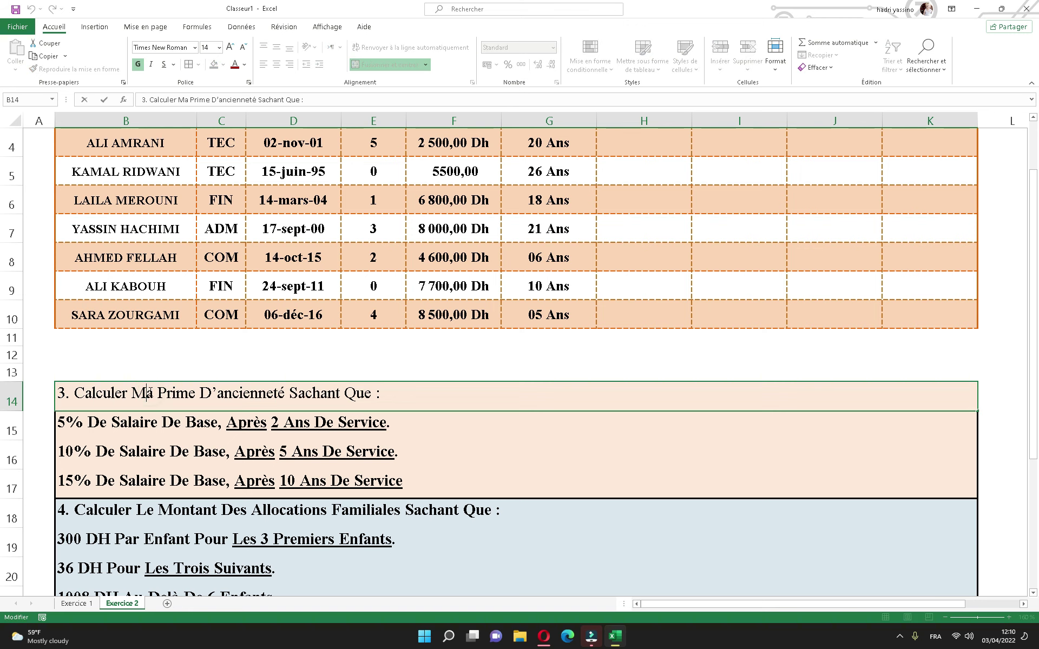
pyautogui.press('BackSpace')
pyautogui.write('L')
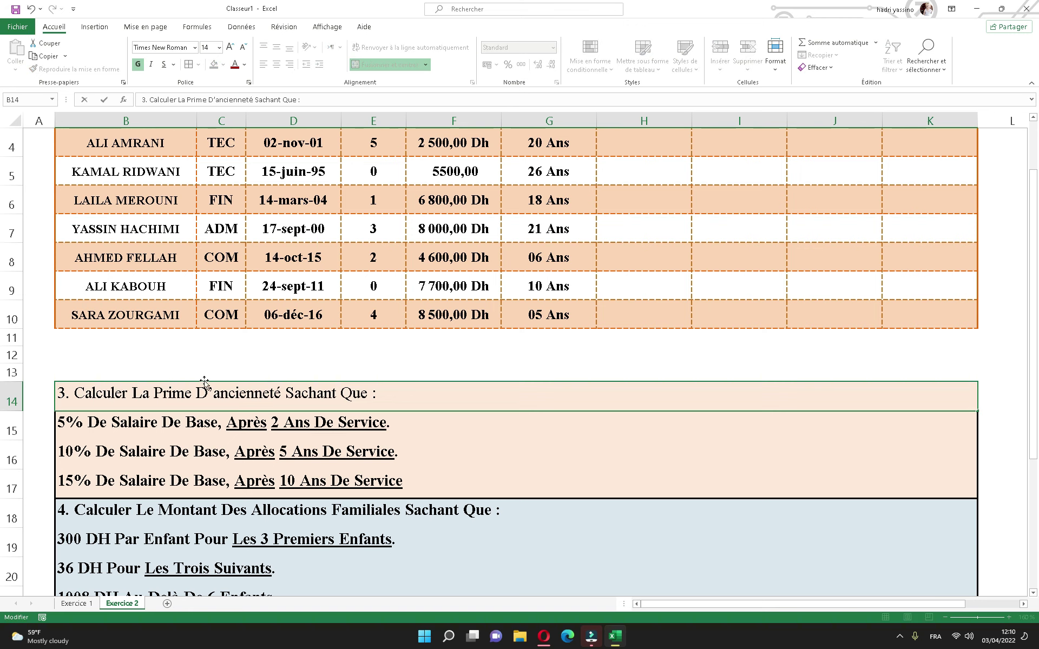
pyautogui.press('Return')
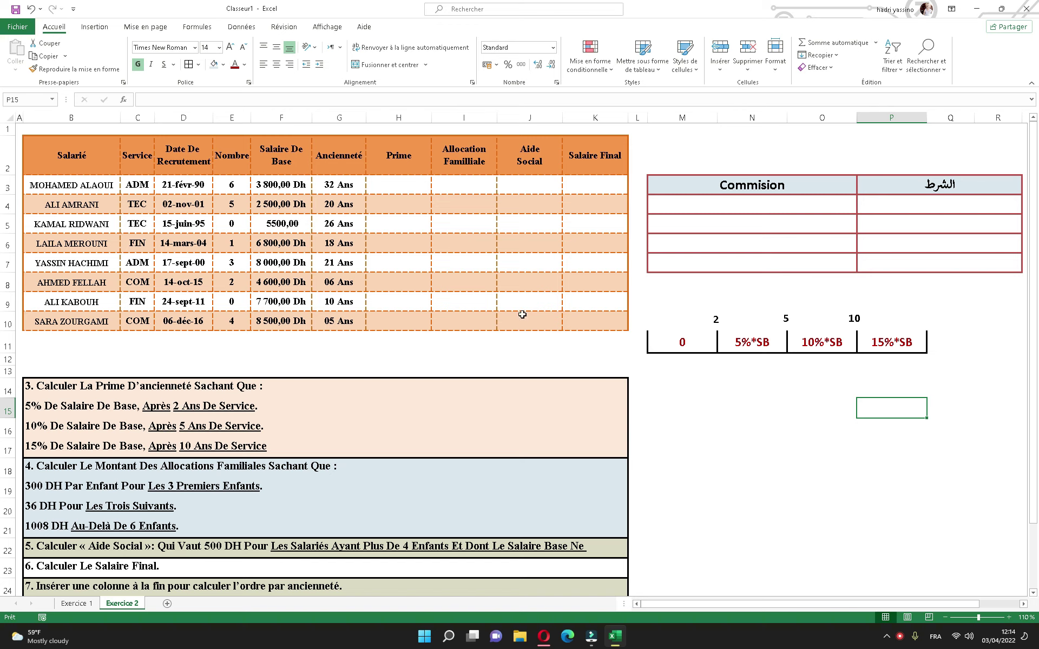
# - Rename the side-table header to Prime and add the first rule, 5%*SB for Anc>2
pyautogui.click(738, 184)
pyautogui.press('BackSpace')
pyautogui.write('Prime')
pyautogui.click(731, 208)
pyautogui.write('5')
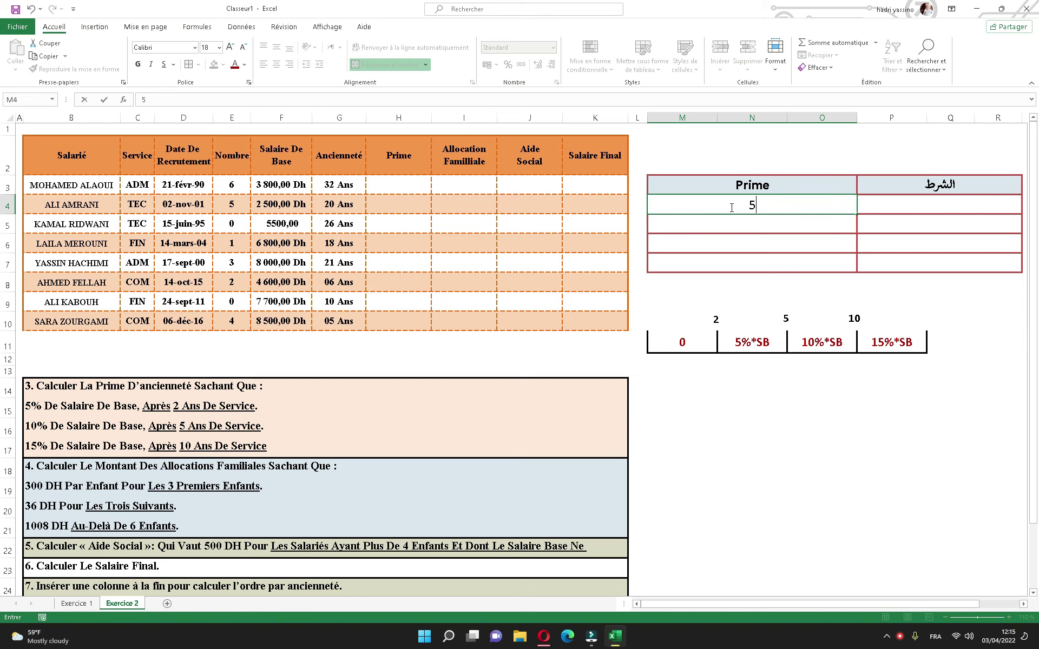
pyautogui.write('%*SB')
pyautogui.click(894, 205)
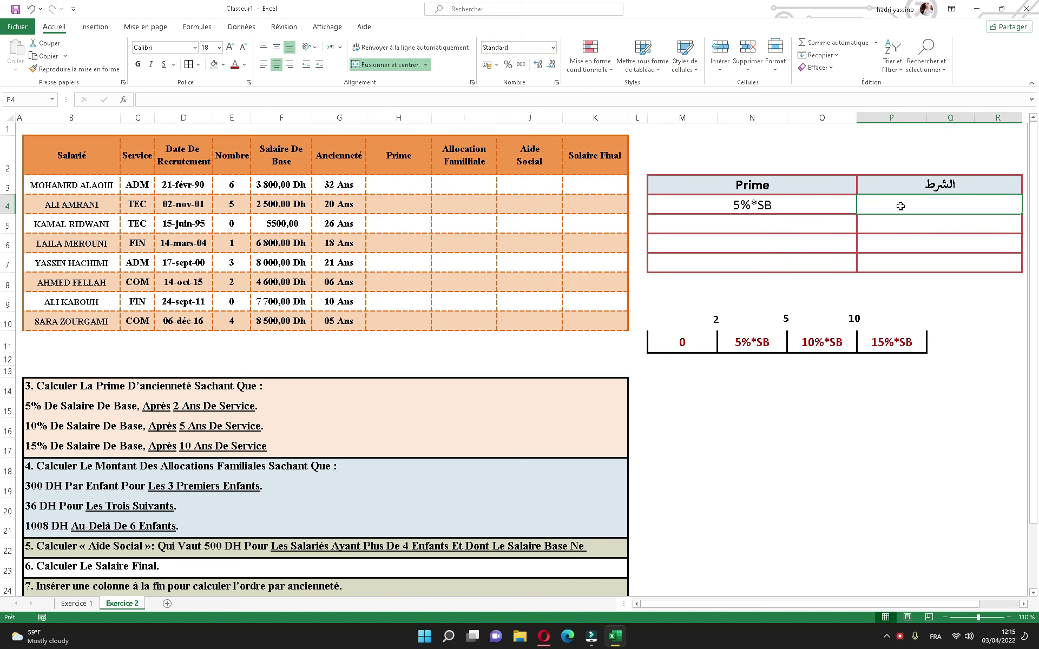
pyautogui.click(900, 207)
pyautogui.write('Anc>2')
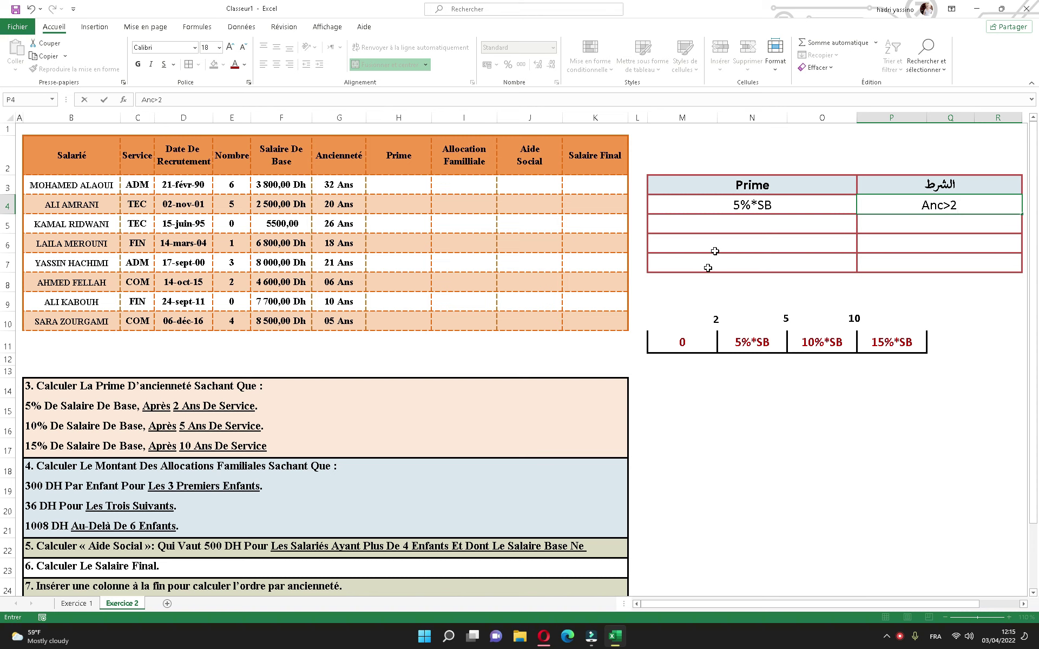
# - Add the second rule, 10%*SB for Anc>5, removing a stray slash from the rate
pyautogui.doubleClick(742, 227)
pyautogui.write('10%*/SB')
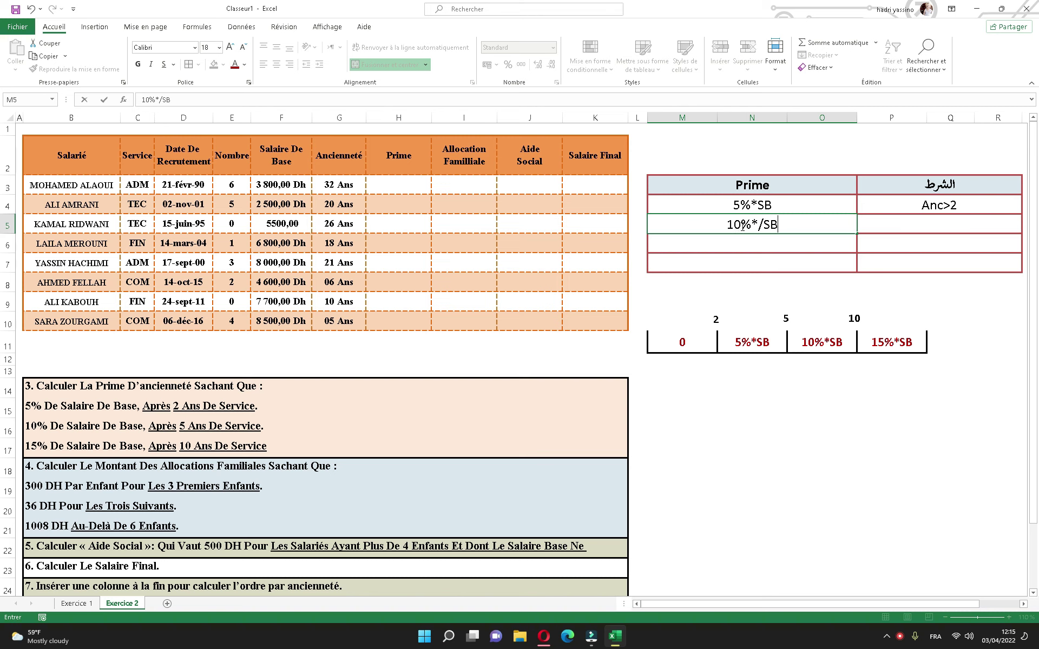
pyautogui.press('Left')
pyautogui.press('Left')
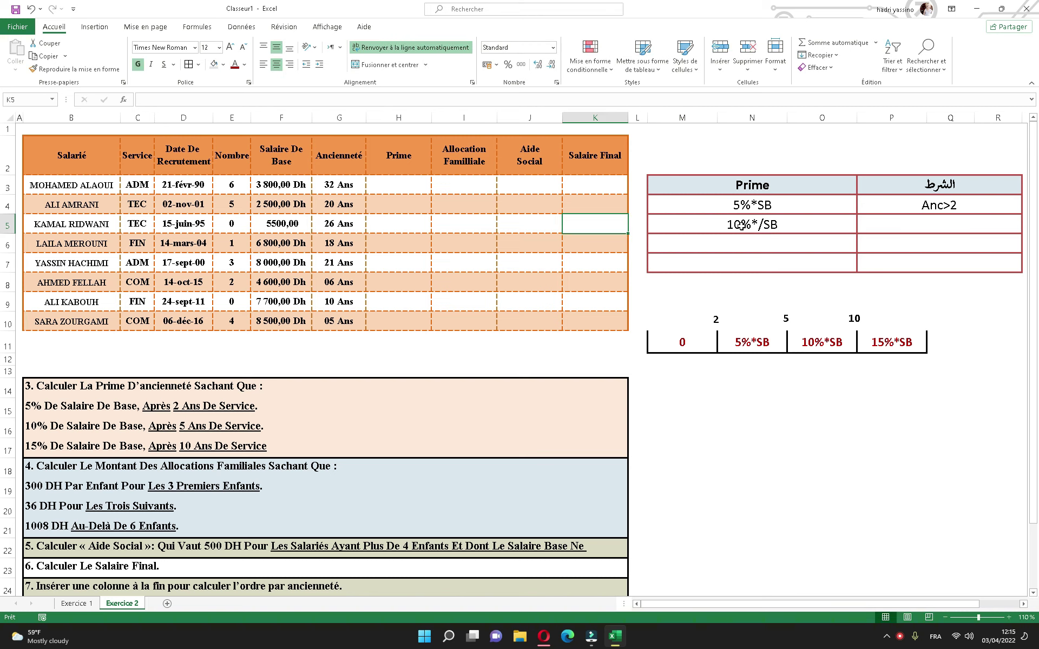
pyautogui.doubleClick(766, 227)
pyautogui.press('BackSpace')
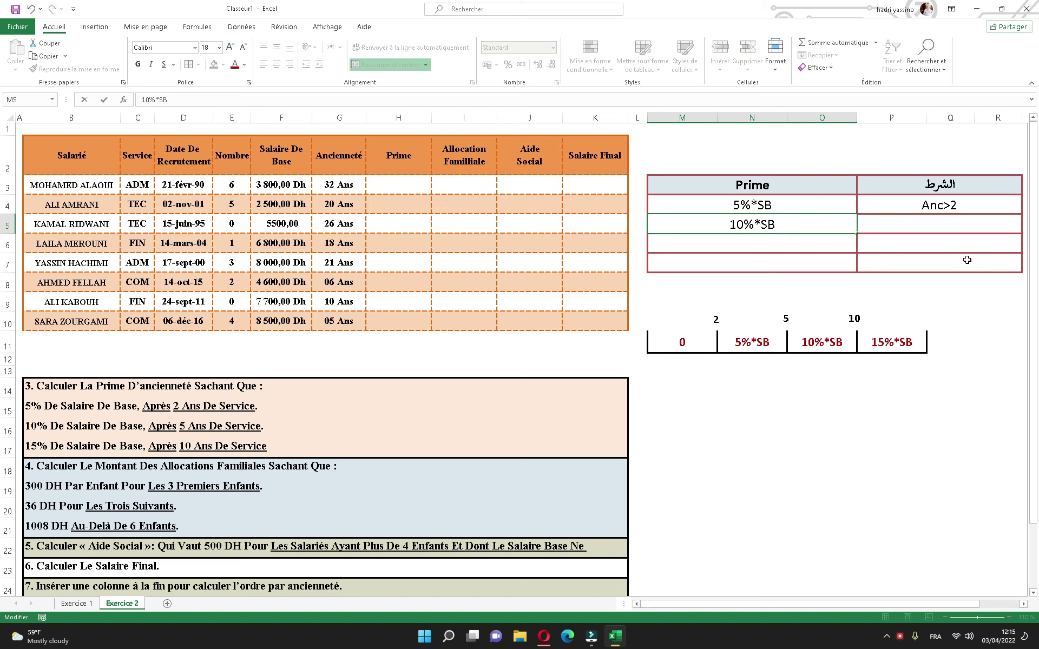
pyautogui.click(1013, 205)
pyautogui.moveTo(1019, 218); pyautogui.dragTo(1018, 228)
pyautogui.doubleClick(983, 226)
pyautogui.press('BackSpace')
pyautogui.write('5')
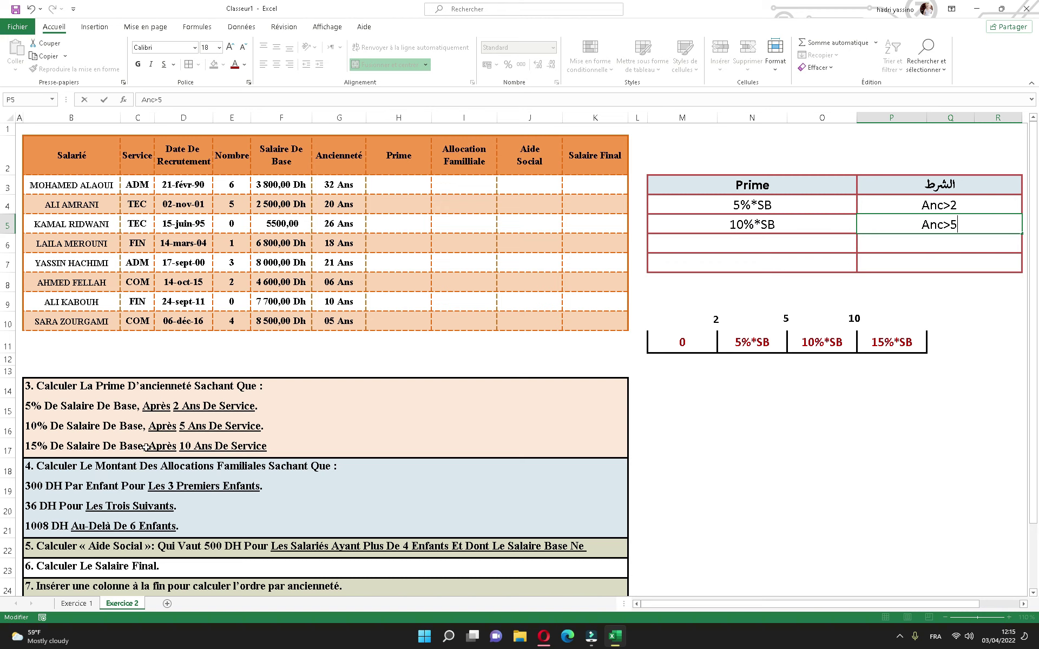
# - Add the third rule, 15%*SB for Anc>10, copying the Anc>5 cell's formatting onto it
pyautogui.click(745, 245)
pyautogui.write('1')
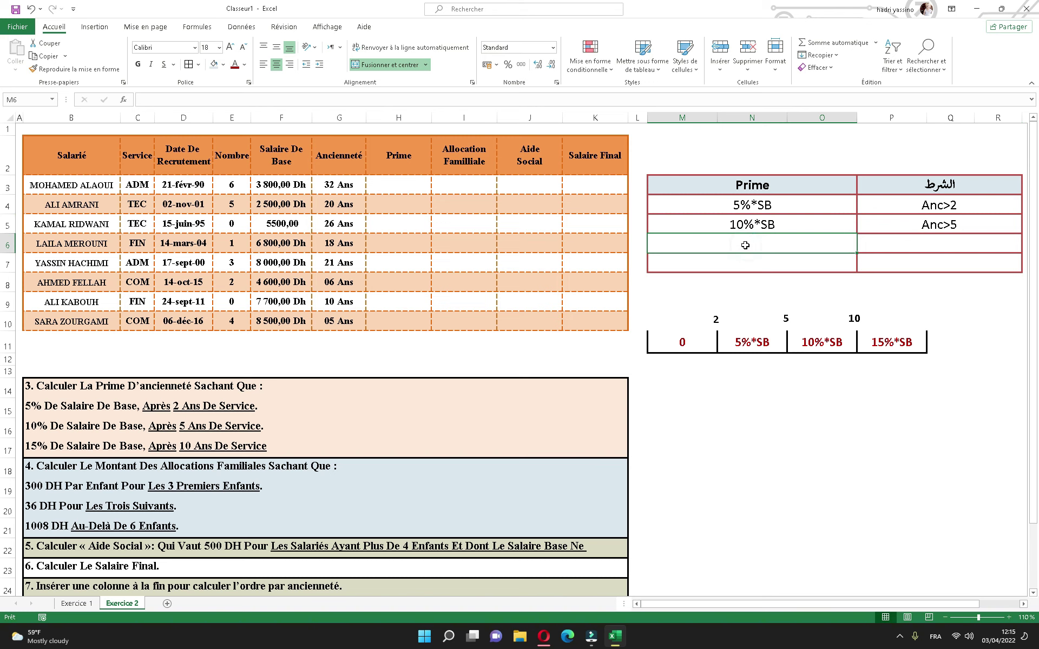
pyautogui.write('5%*SB')
pyautogui.click(947, 245)
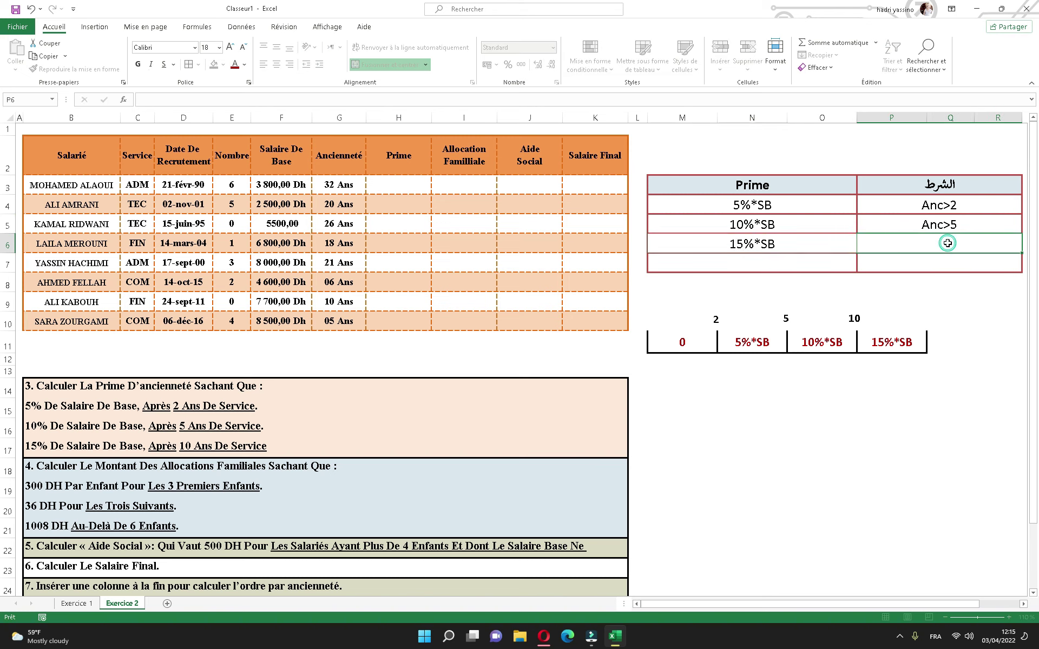
pyautogui.write('Anc>')
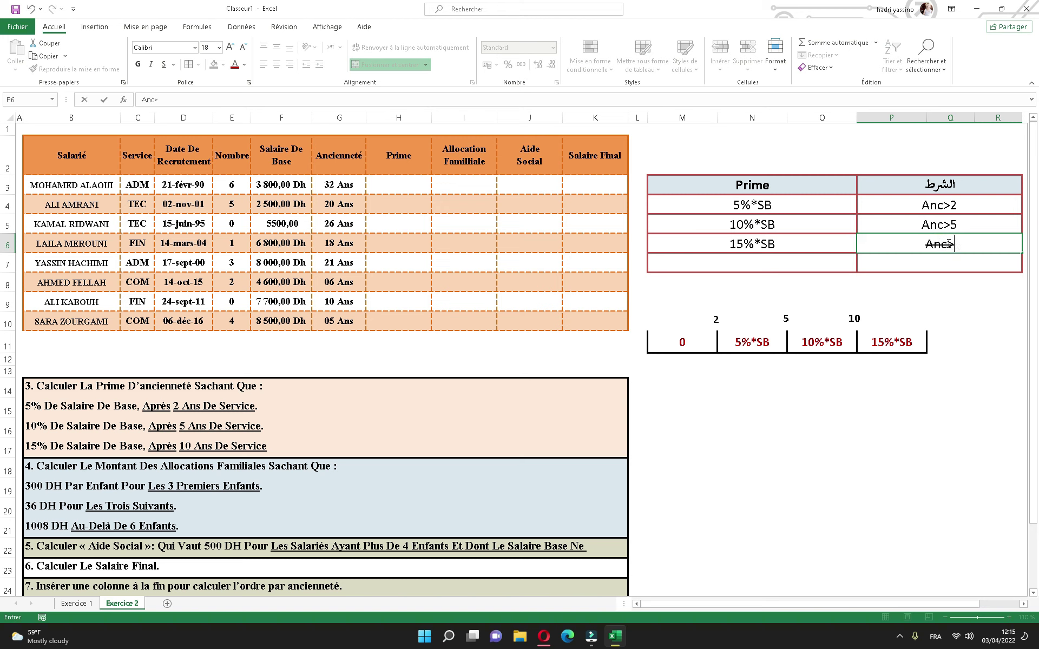
pyautogui.write('10')
pyautogui.click(954, 224)
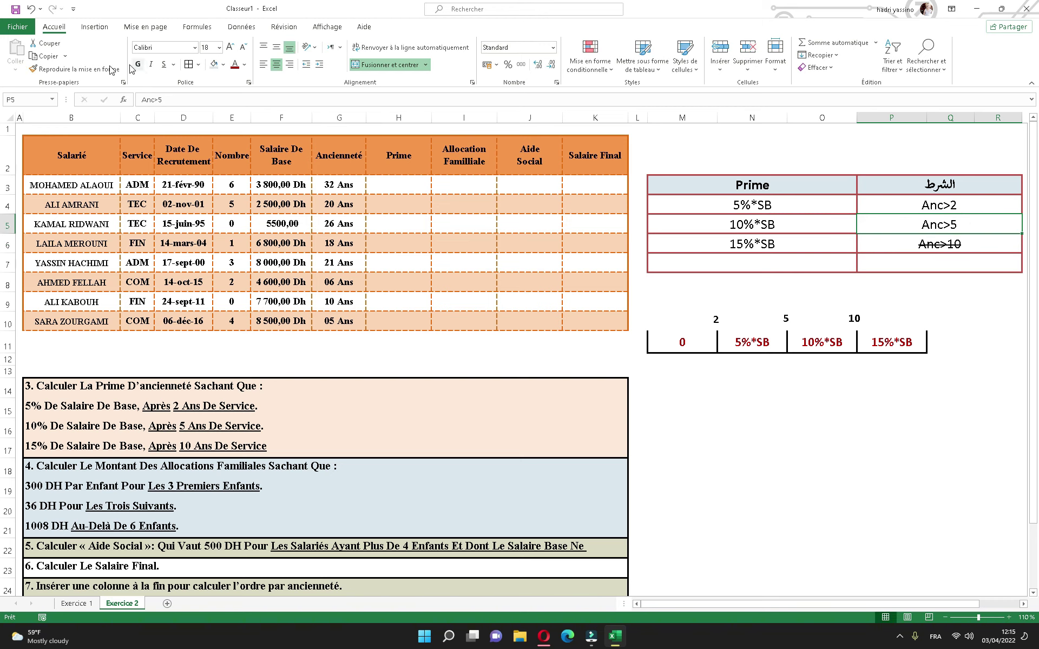
pyautogui.click(75, 69)
pyautogui.click(952, 247)
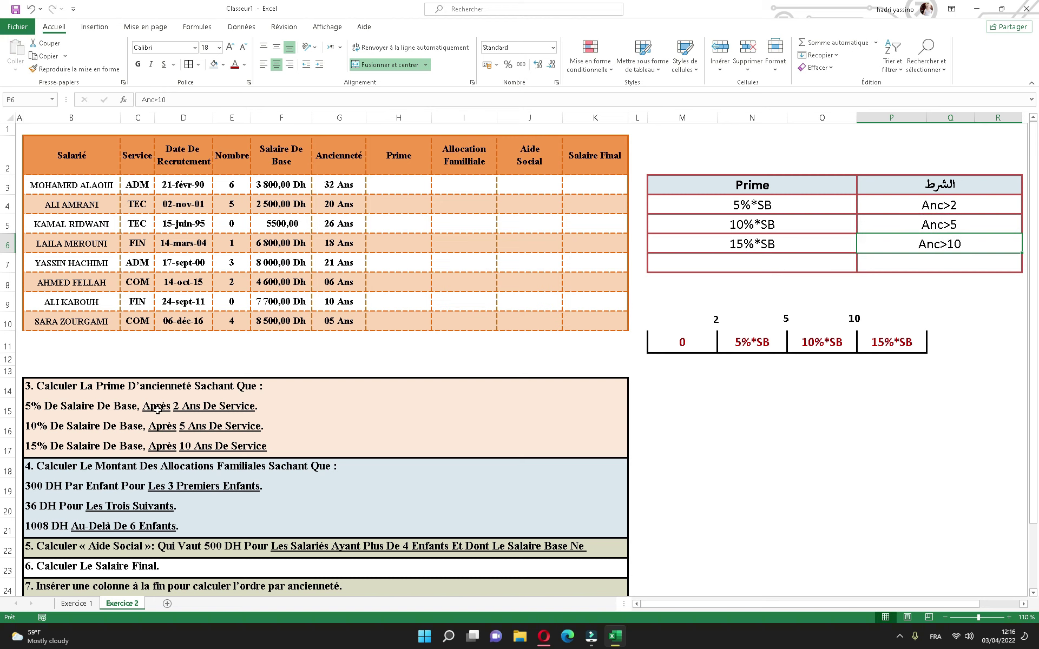
# - Add the last rule, a Prime of 0 for Anc<2
pyautogui.click(927, 261)
pyautogui.write('Anc')
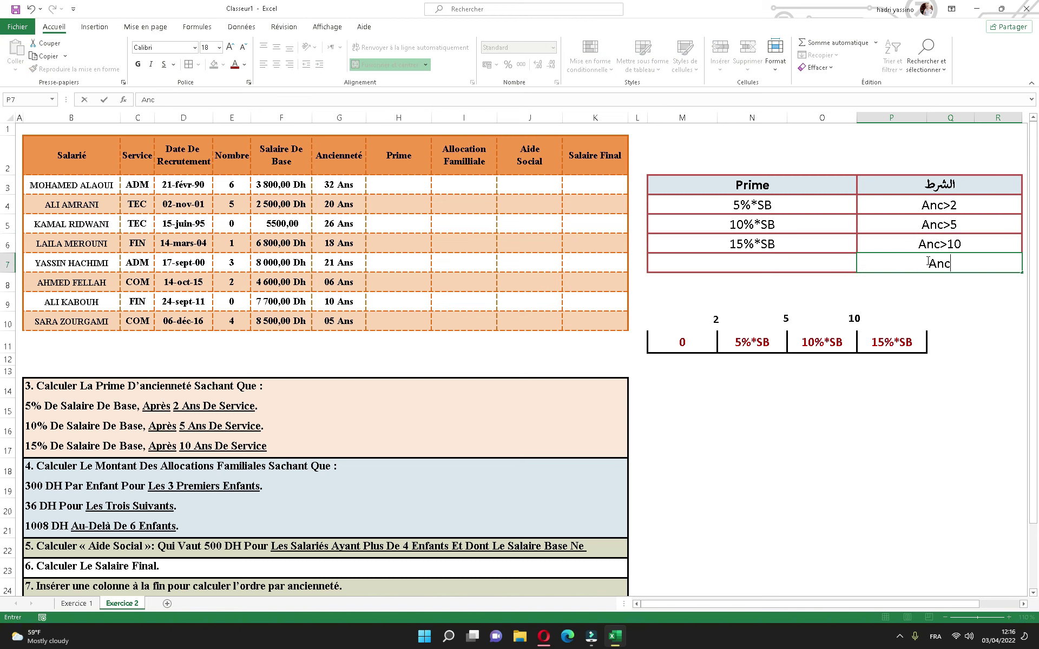
pyautogui.write('<2')
pyautogui.click(789, 266)
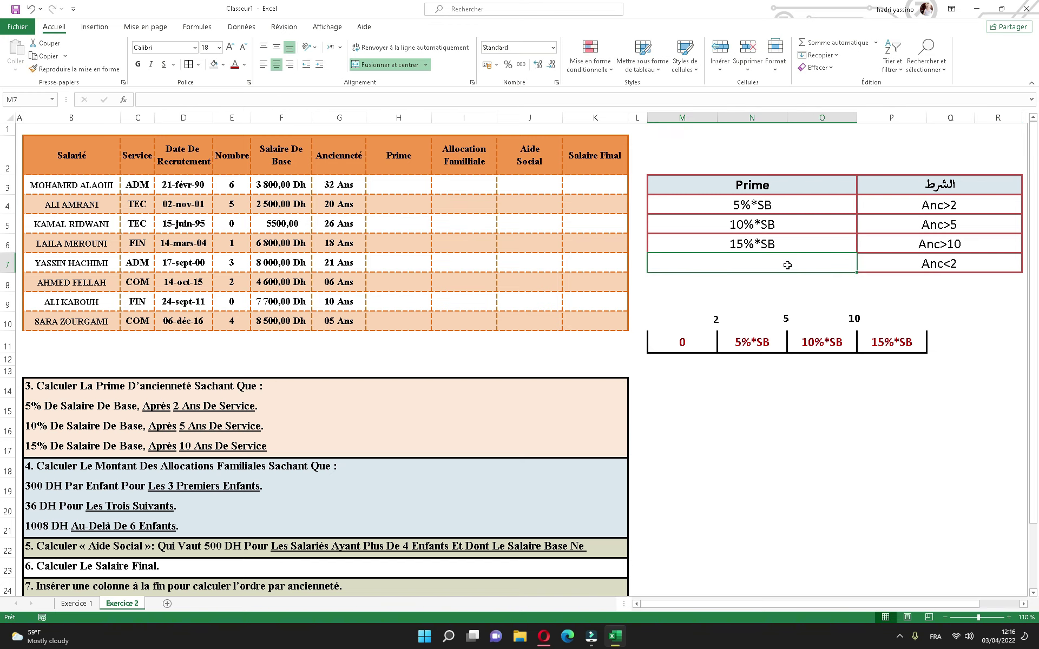
pyautogui.write('0')
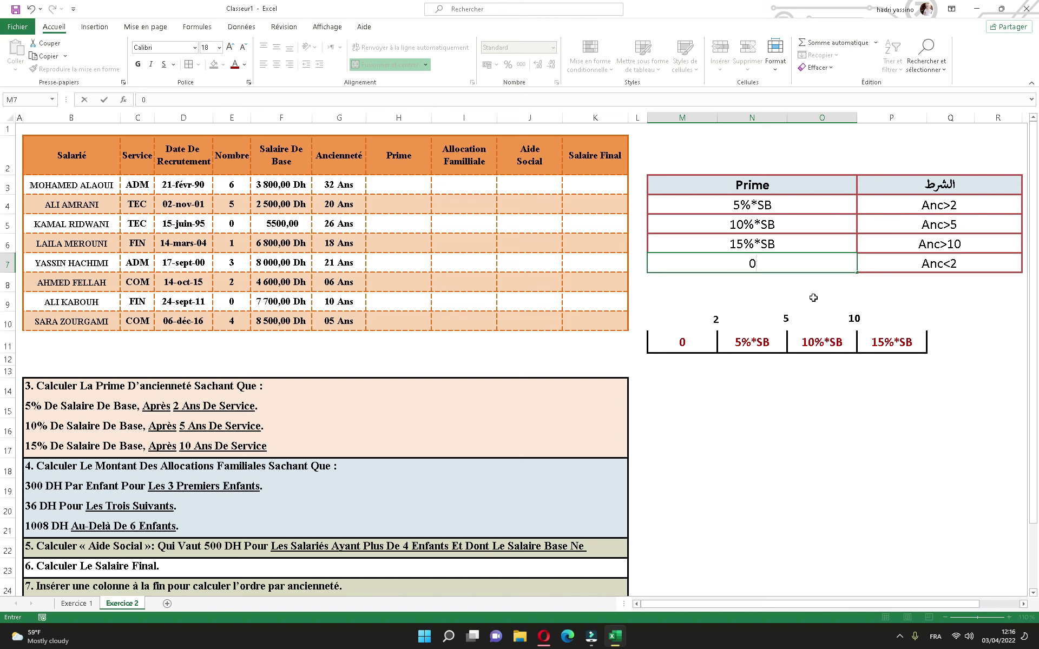
# - Shade N11 light blue-grey, O11 light orange and P11 light teal
pyautogui.click(736, 344)
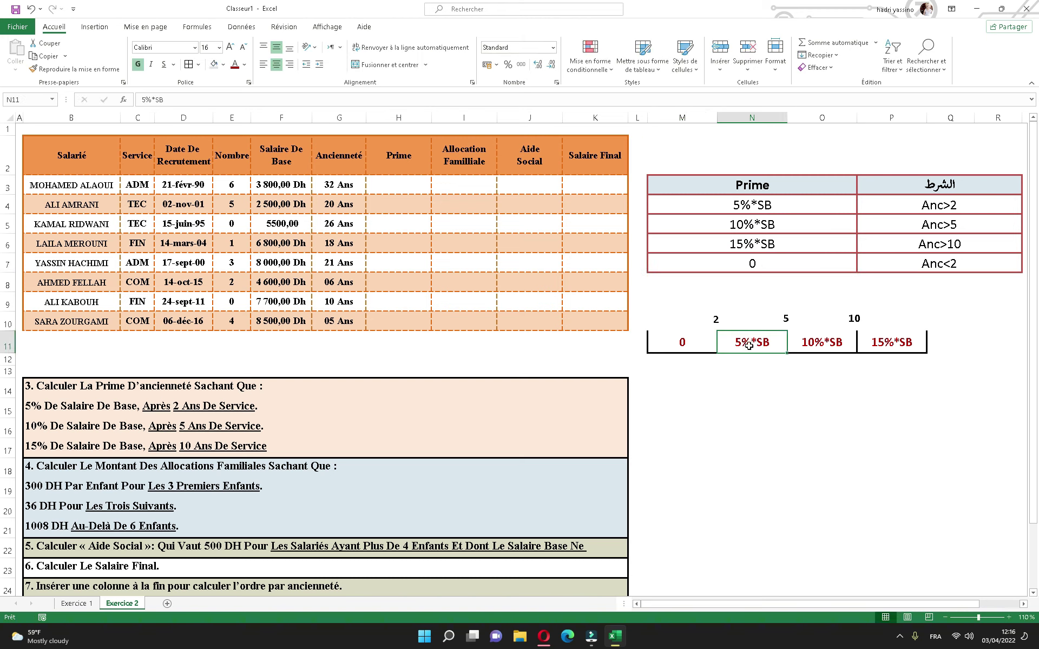
pyautogui.click(214, 64)
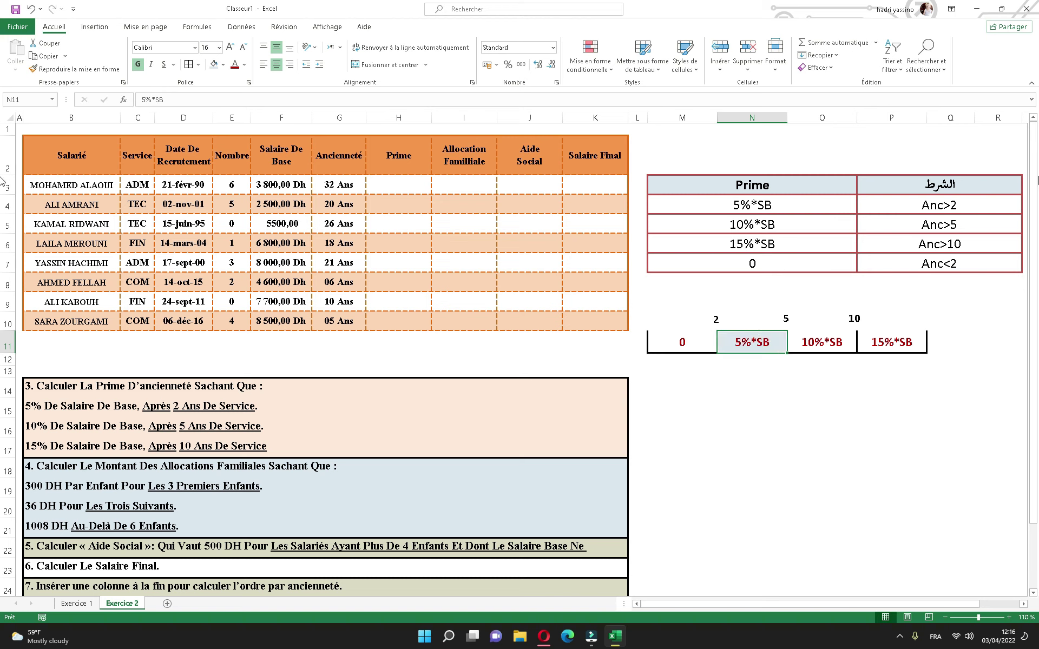
pyautogui.click(821, 343)
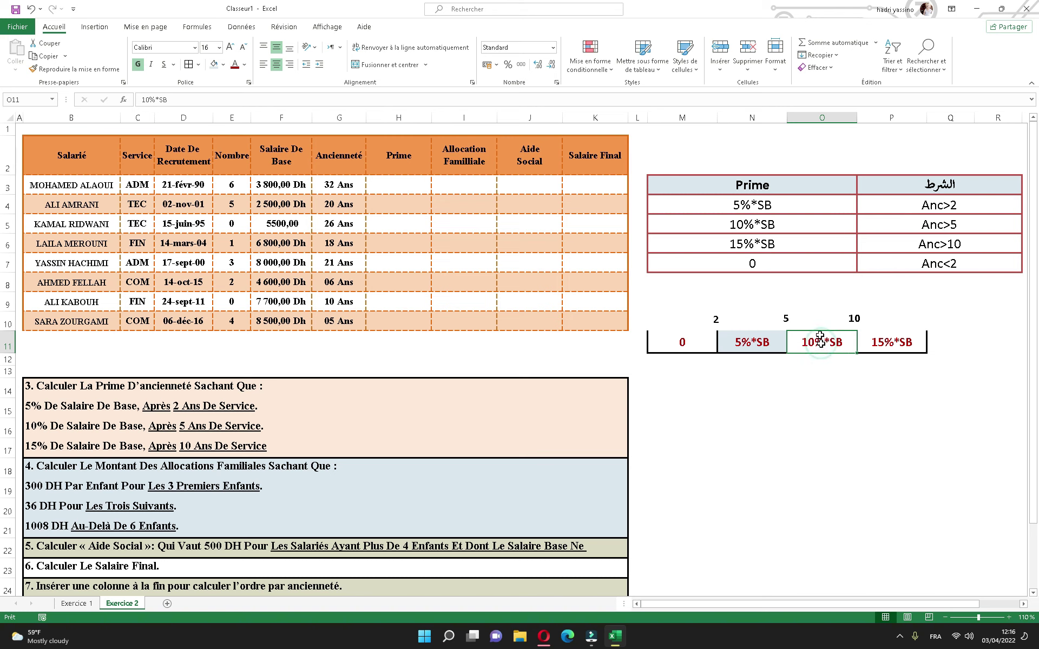
pyautogui.click(223, 65)
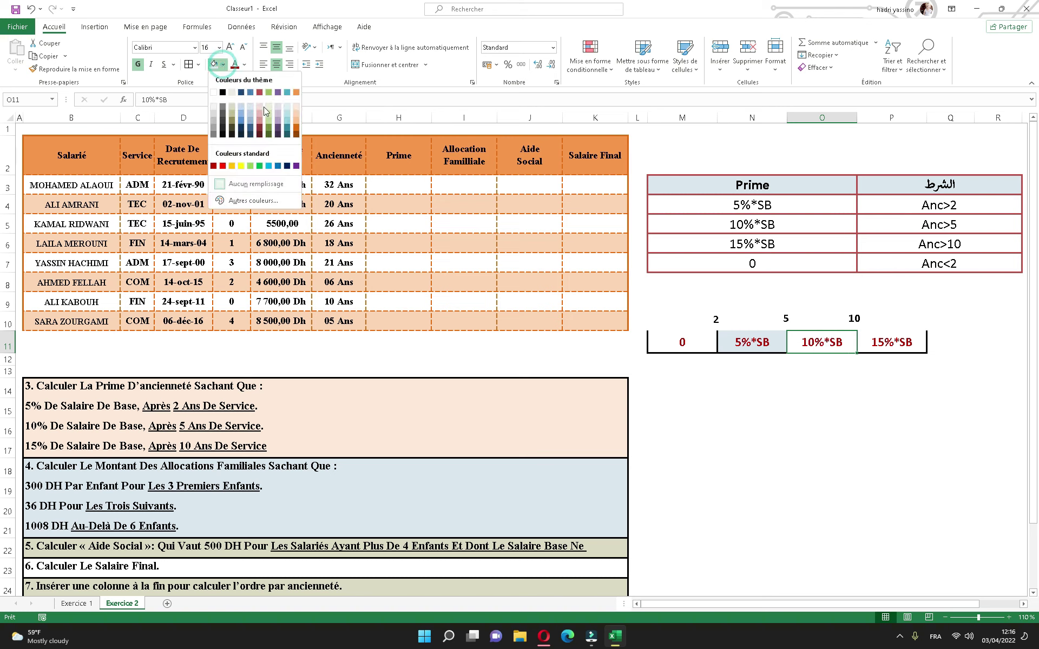
pyautogui.click(298, 119)
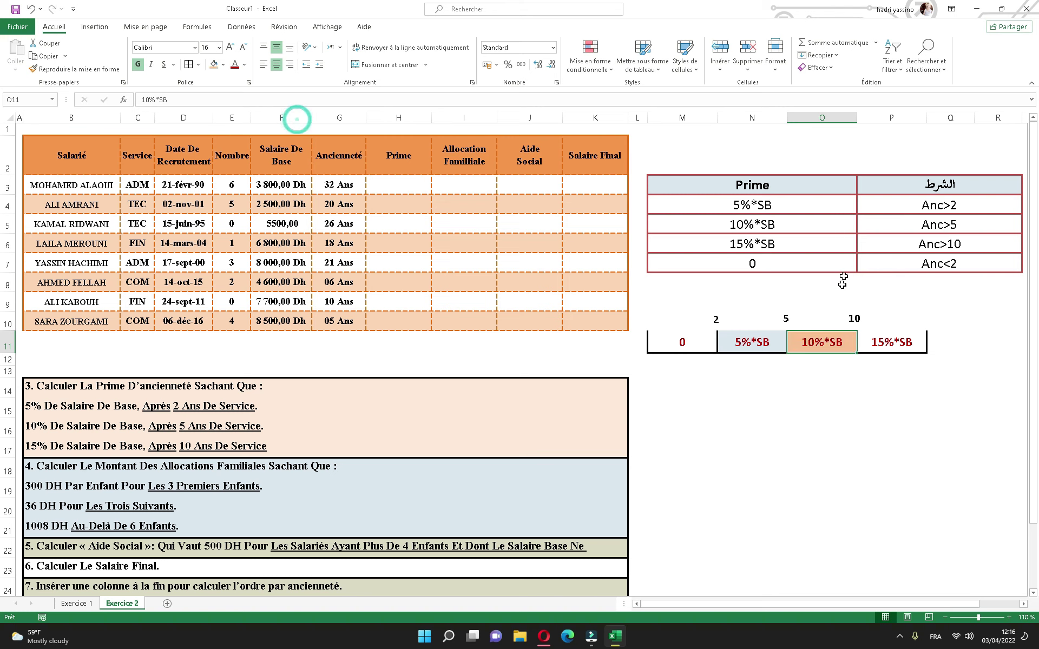
pyautogui.click(890, 342)
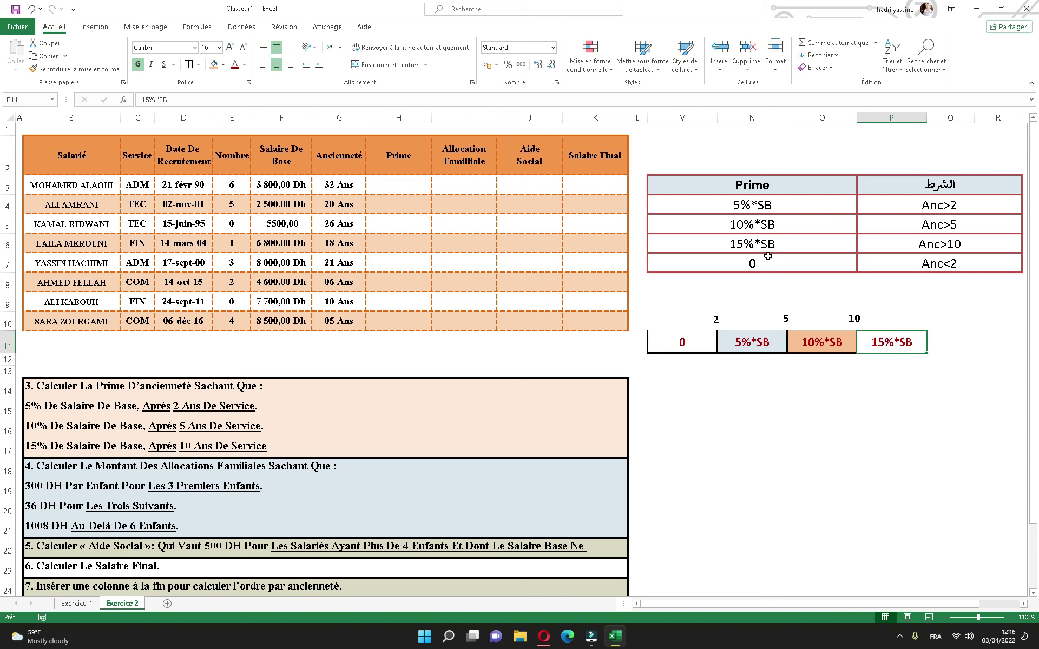
pyautogui.click(223, 65)
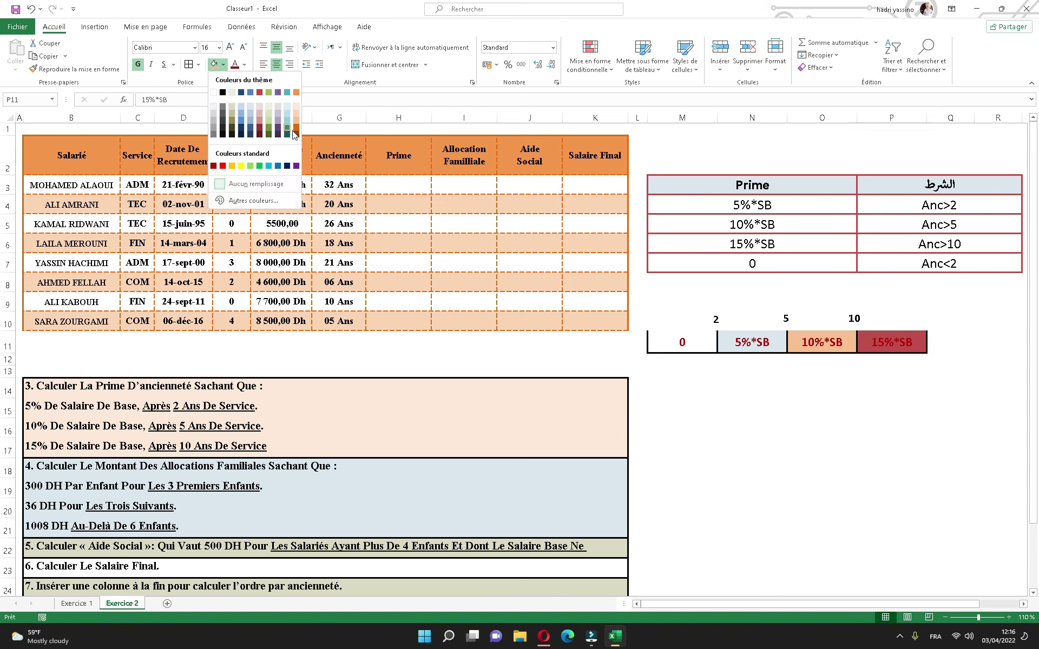
pyautogui.click(285, 112)
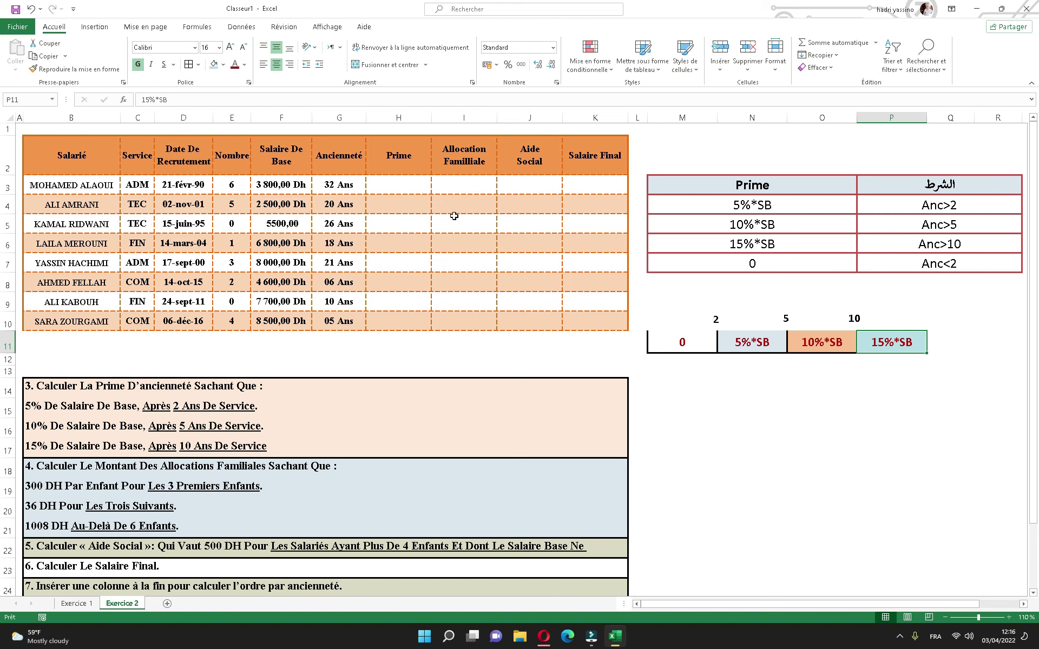
# - Begin H3's Prime formula with the first tier =SI(G3>2;5%*F3; and a nested SI
pyautogui.click(410, 185)
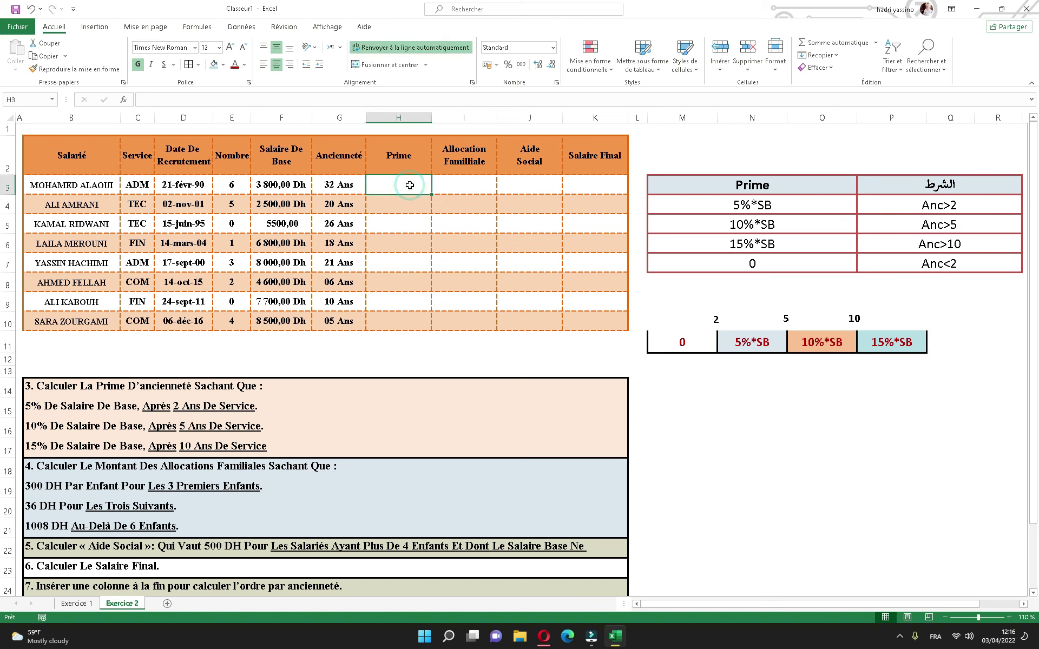
pyautogui.write('=si(')
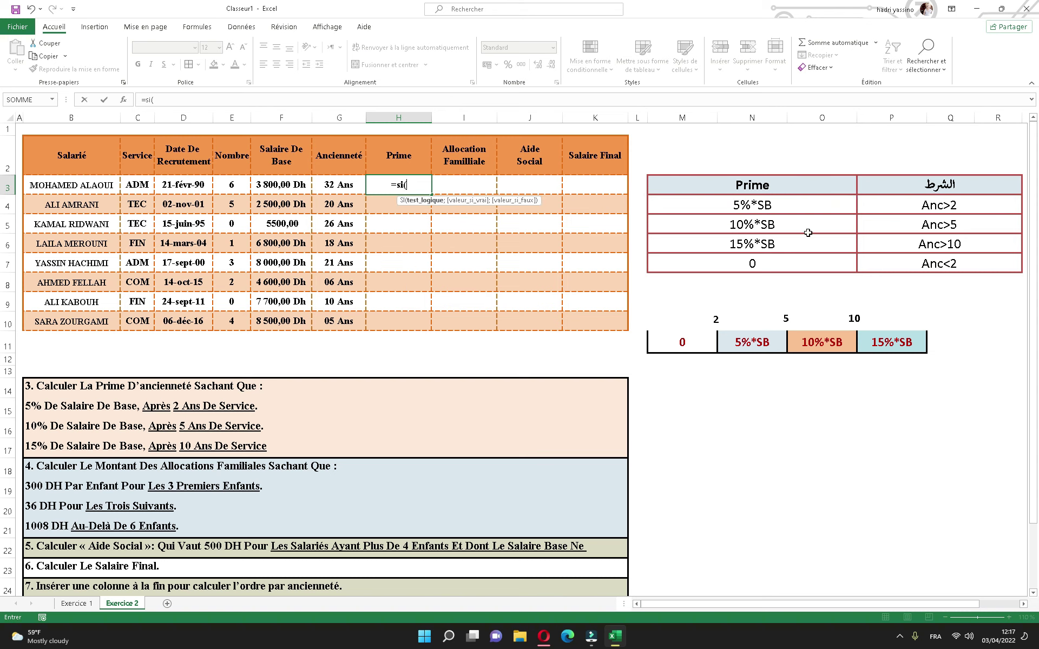
pyautogui.click(341, 185)
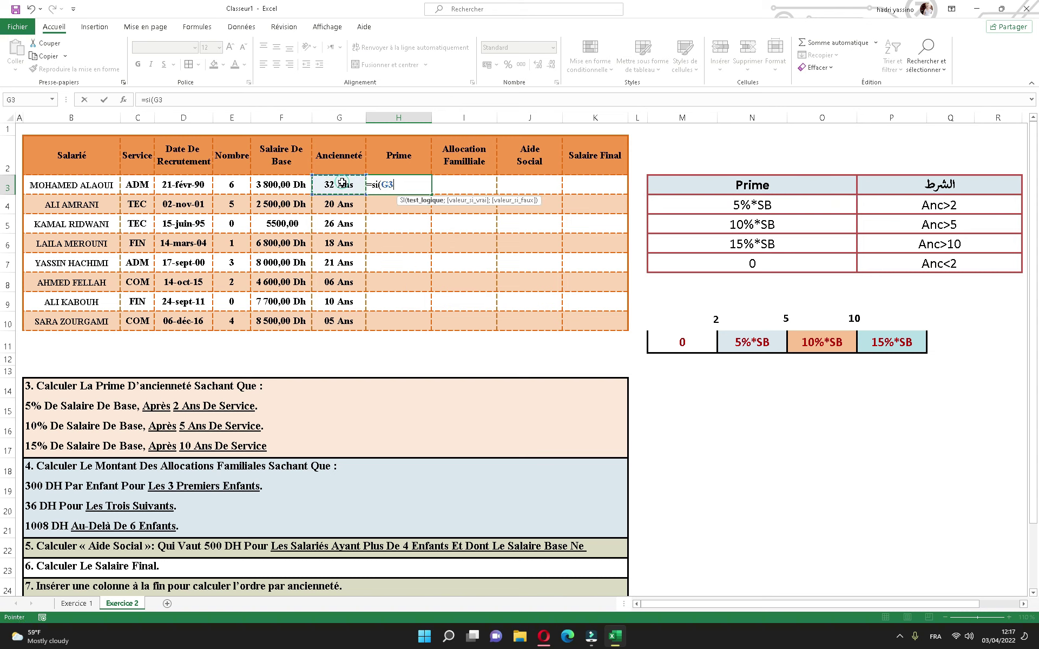
pyautogui.write('>2;5')
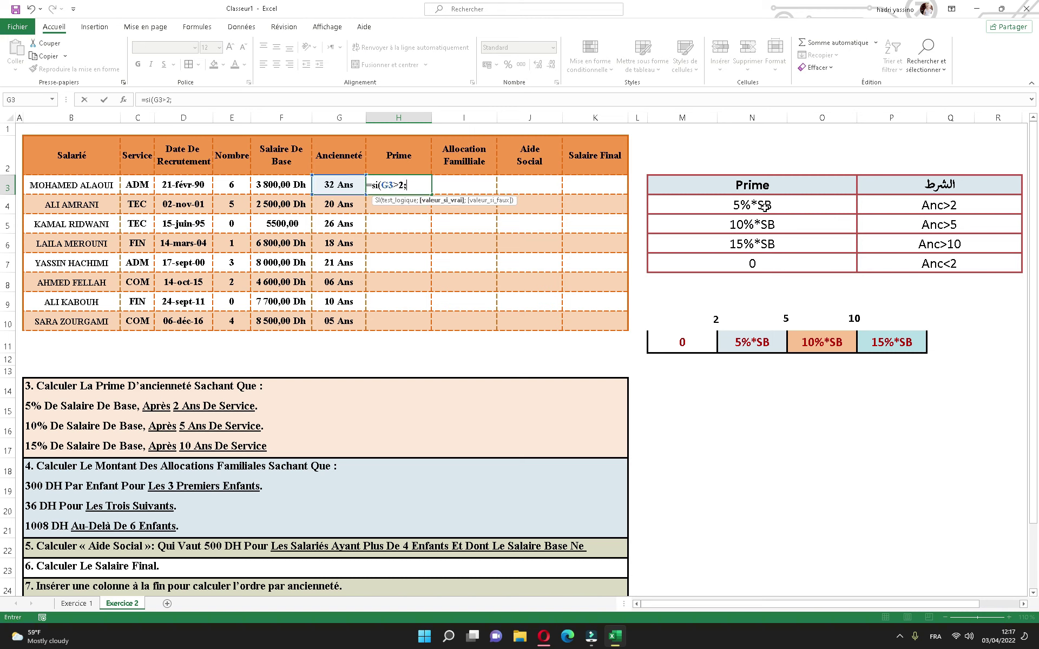
pyautogui.write('%*')
pyautogui.click(282, 185)
pyautogui.write(';si(')
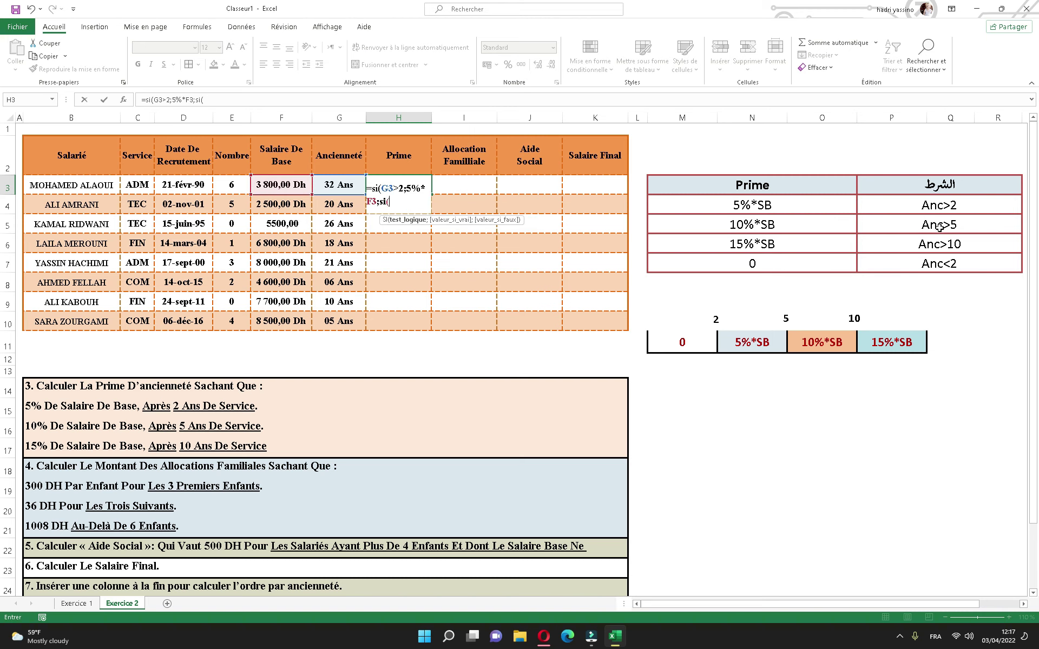
# - Add the 10%*F3 and G3>10 15%*F3 tiers, close the nested formula and commit it
pyautogui.click(336, 184)
pyautogui.write('>2')
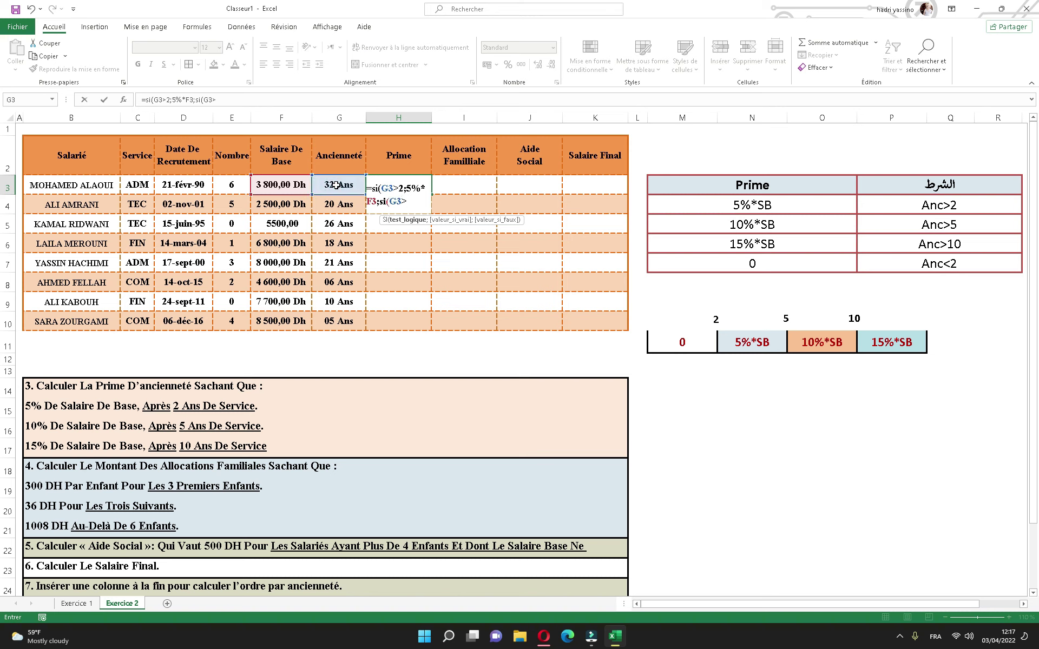
pyautogui.write(';5')
pyautogui.write('%*')
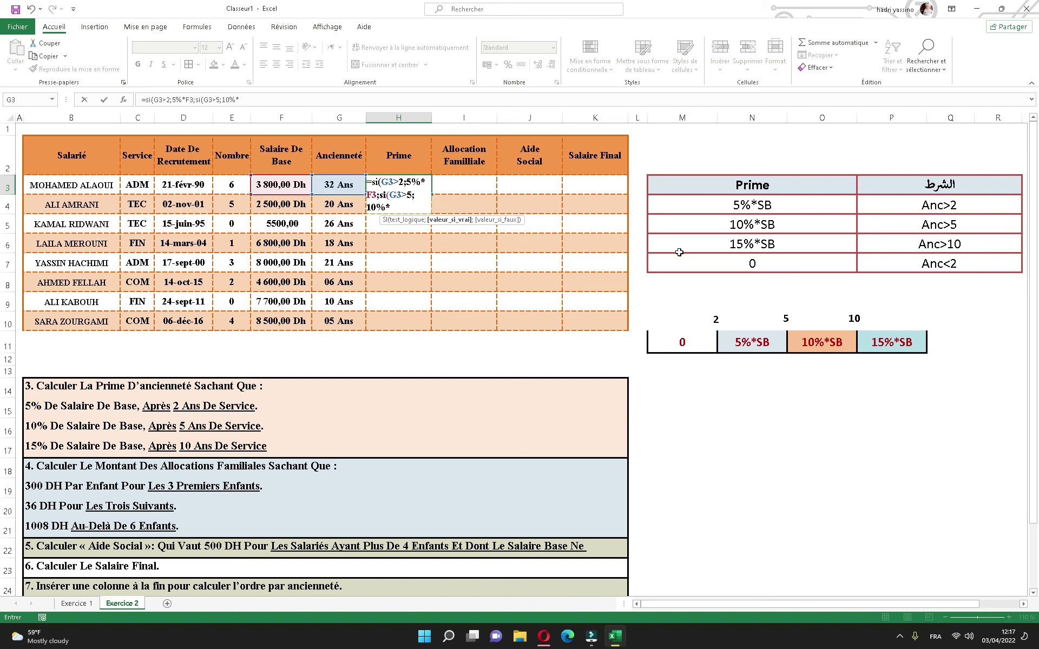
pyautogui.click(281, 184)
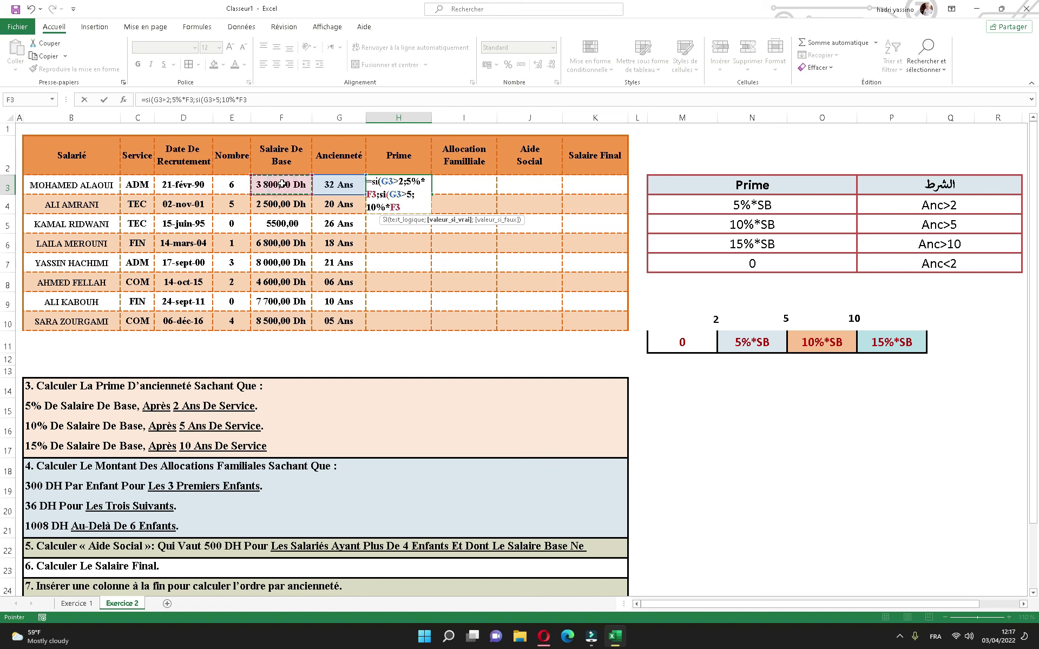
pyautogui.write(';si')
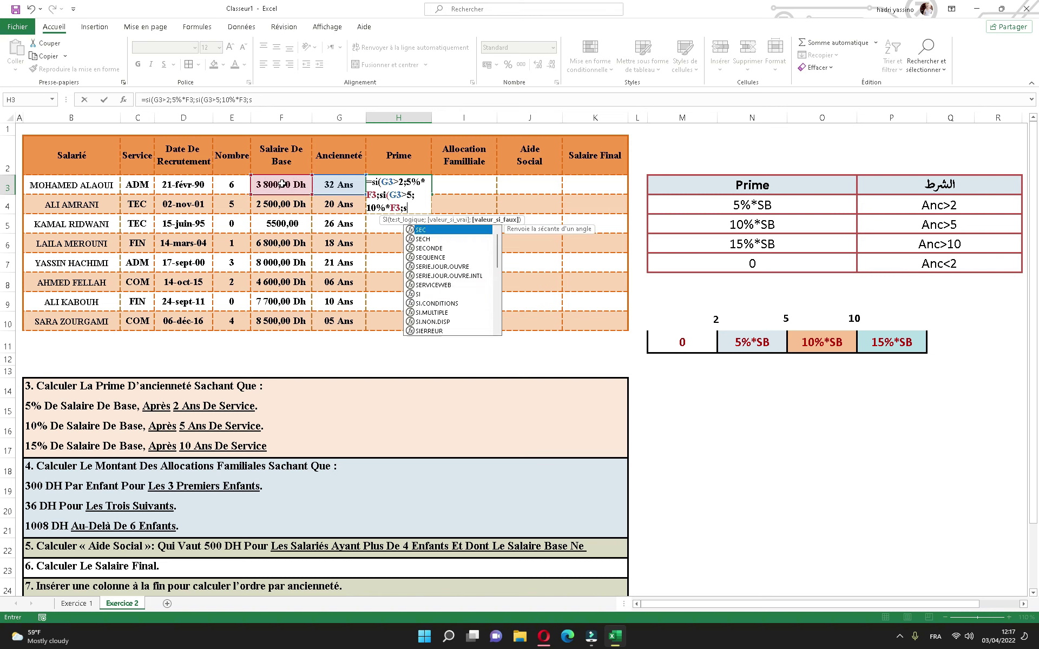
pyautogui.write('(')
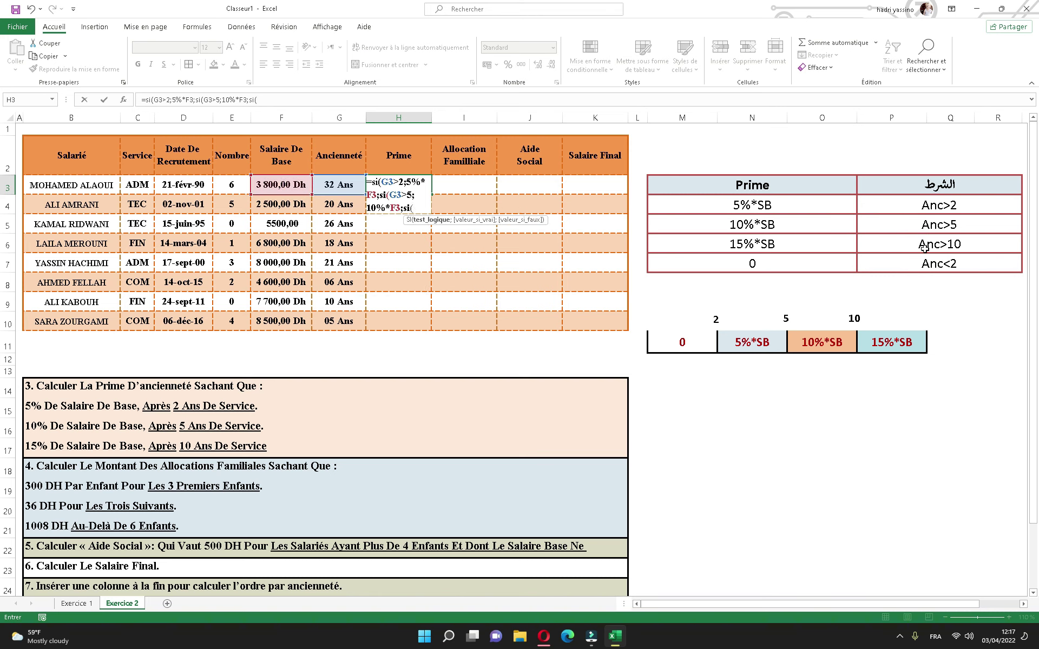
pyautogui.click(336, 186)
pyautogui.write('>')
pyautogui.write('10')
pyautogui.write(';')
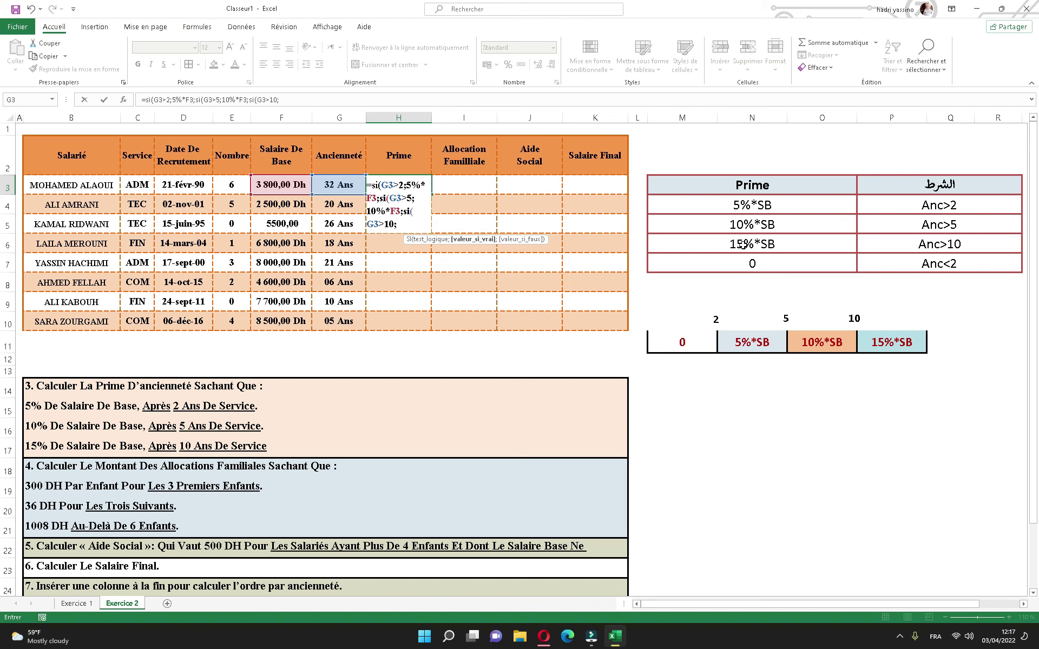
pyautogui.write('15%*')
pyautogui.click(280, 186)
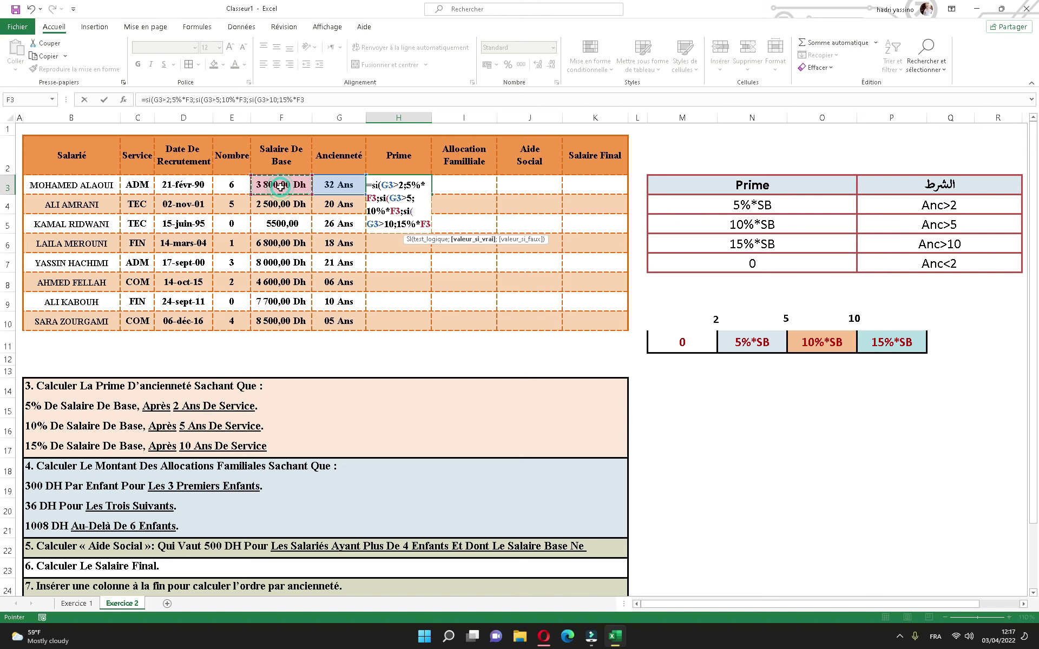
pyautogui.write(';')
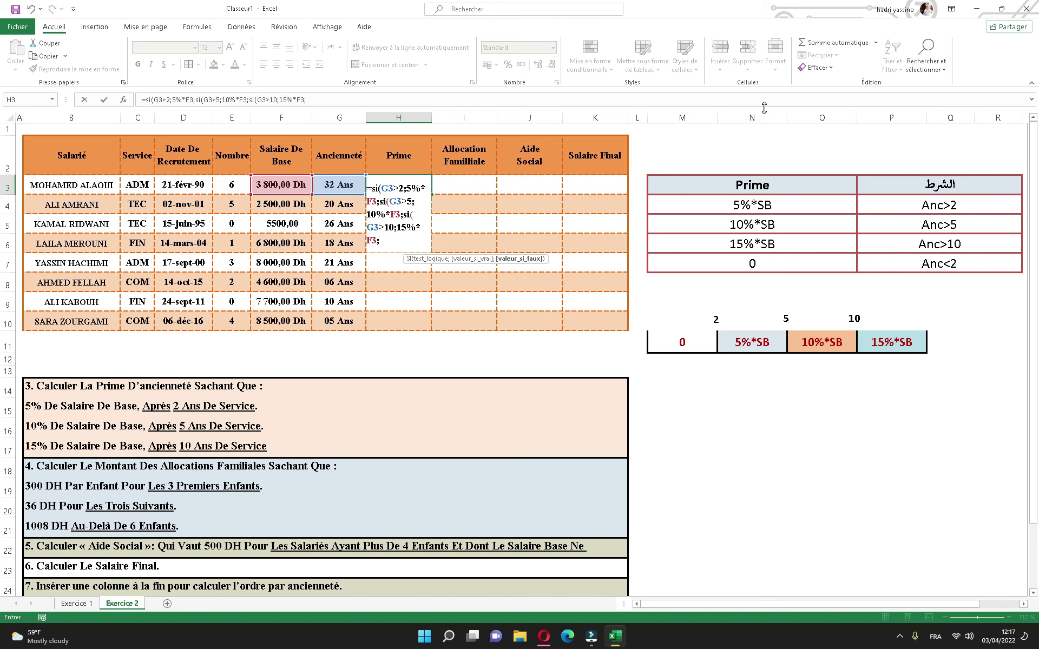
pyautogui.write(')))')
pyautogui.press('Return')
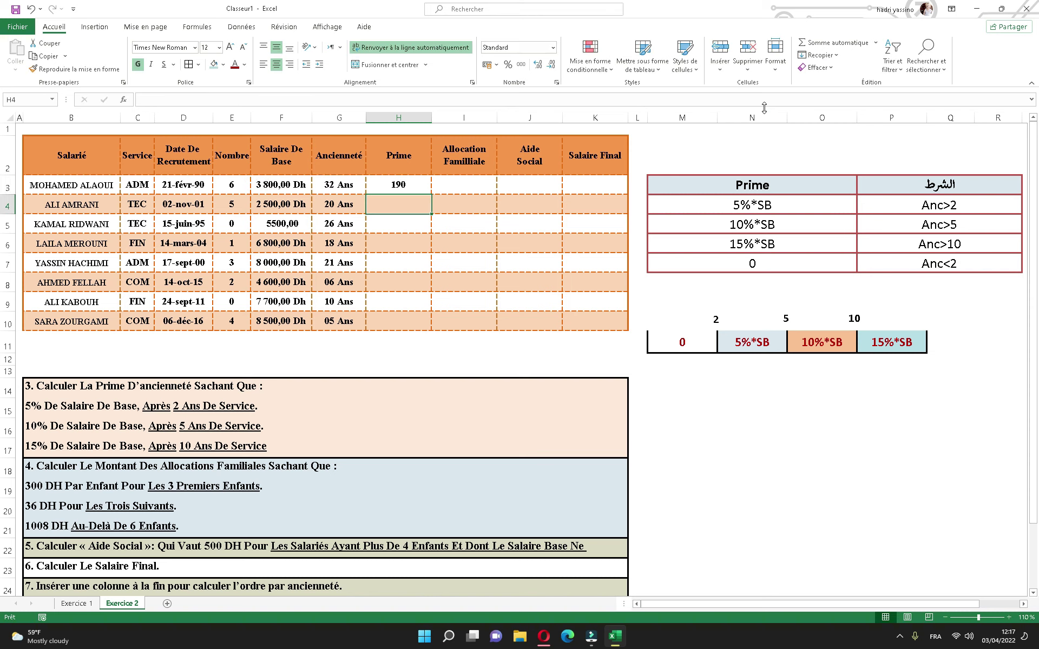
# - Copy the Prime formula down to H10 and correct F5's base salary to 5500
pyautogui.click(400, 184)
pyautogui.moveTo(434, 197); pyautogui.dragTo(434, 325)
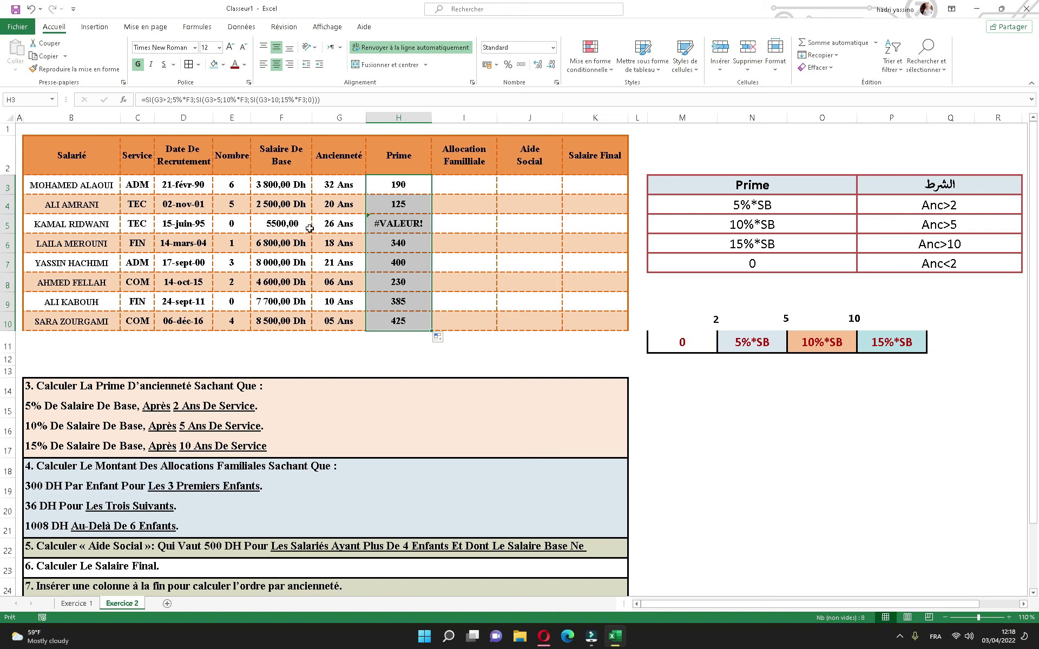
pyautogui.click(298, 221)
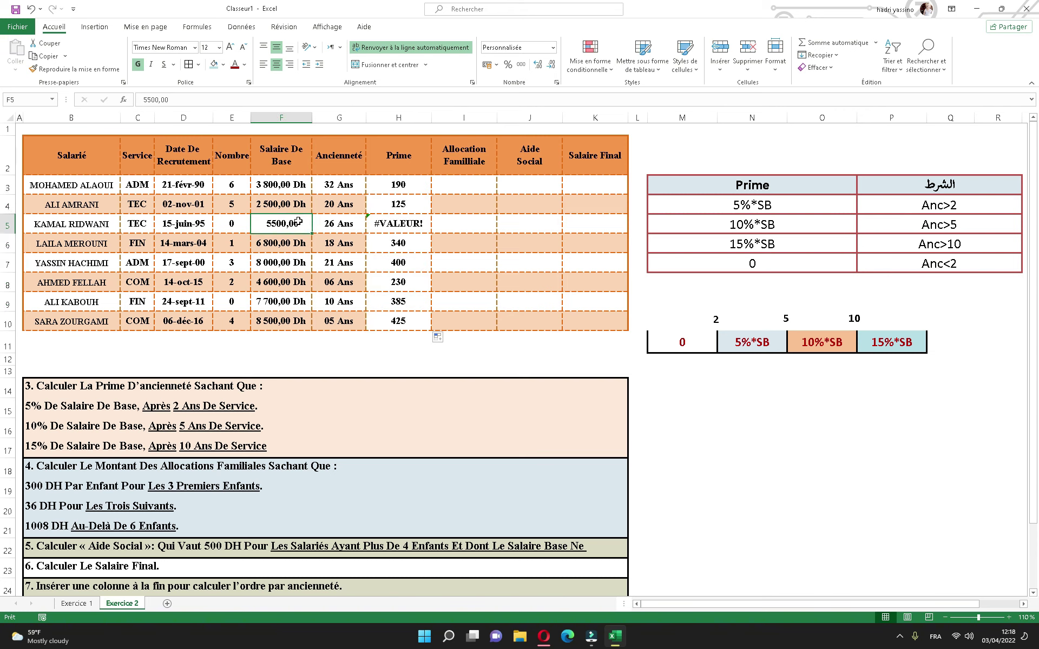
pyautogui.write('5500')
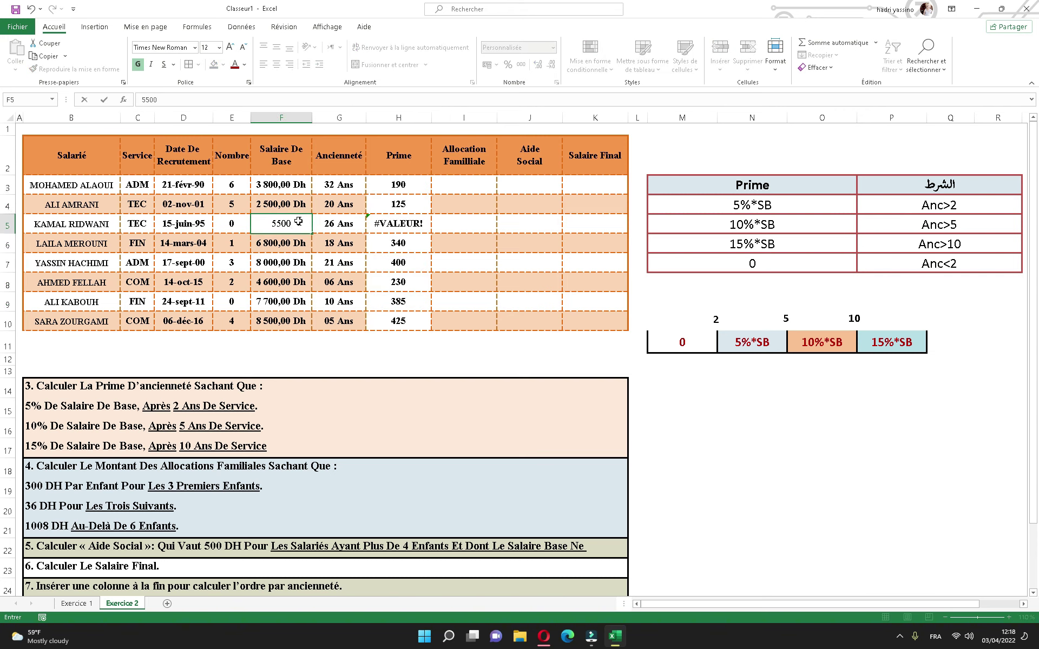
pyautogui.press('Return')
# - Review the Prime formula in H3 without changing it
pyautogui.click(352, 282)
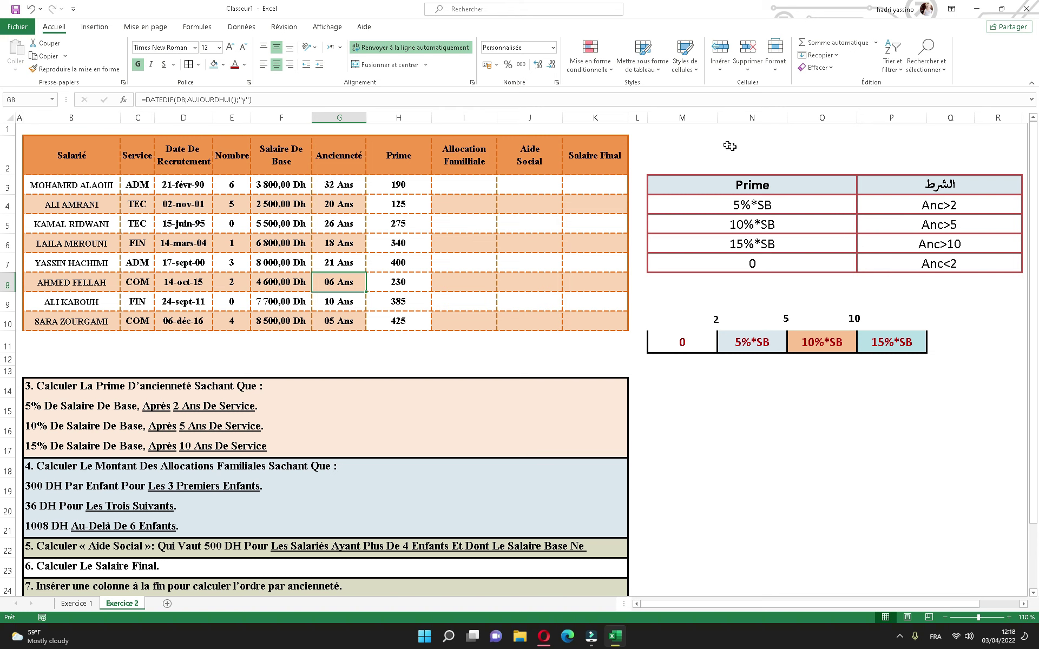
pyautogui.doubleClick(415, 184)
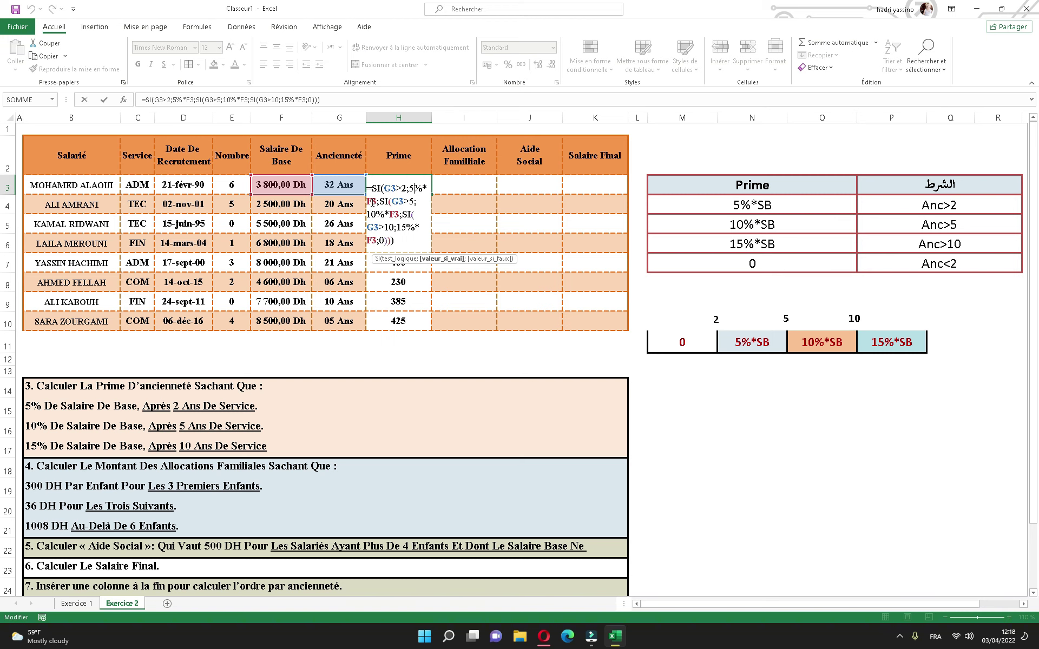
pyautogui.press('Return')
# - Enter the check calculation =5%*F3 in N16, giving 190
pyautogui.click(739, 432)
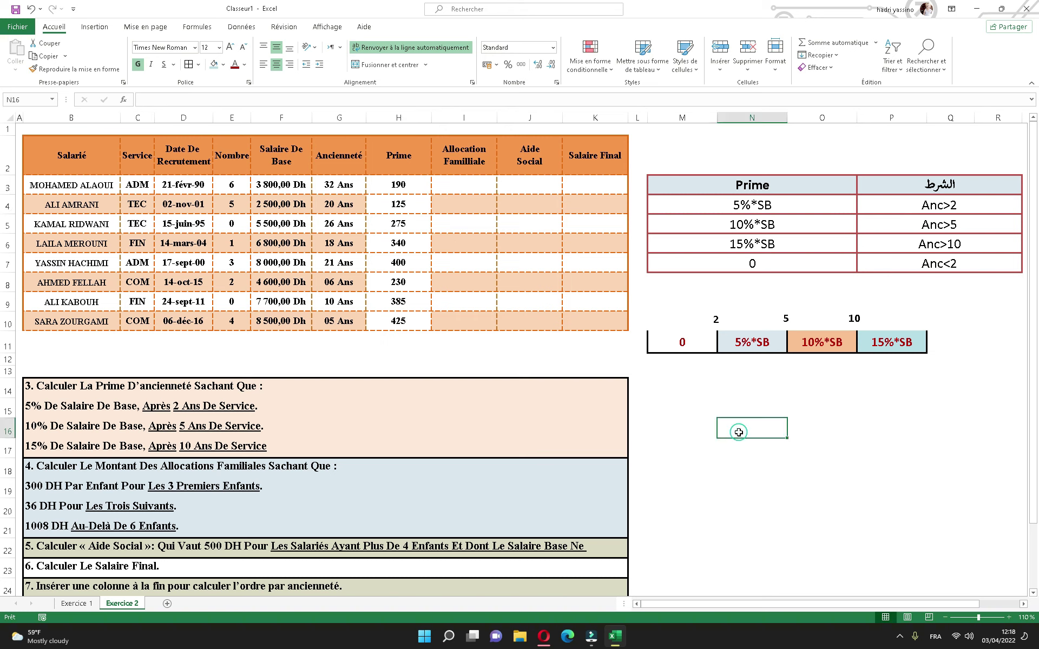
pyautogui.write('=')
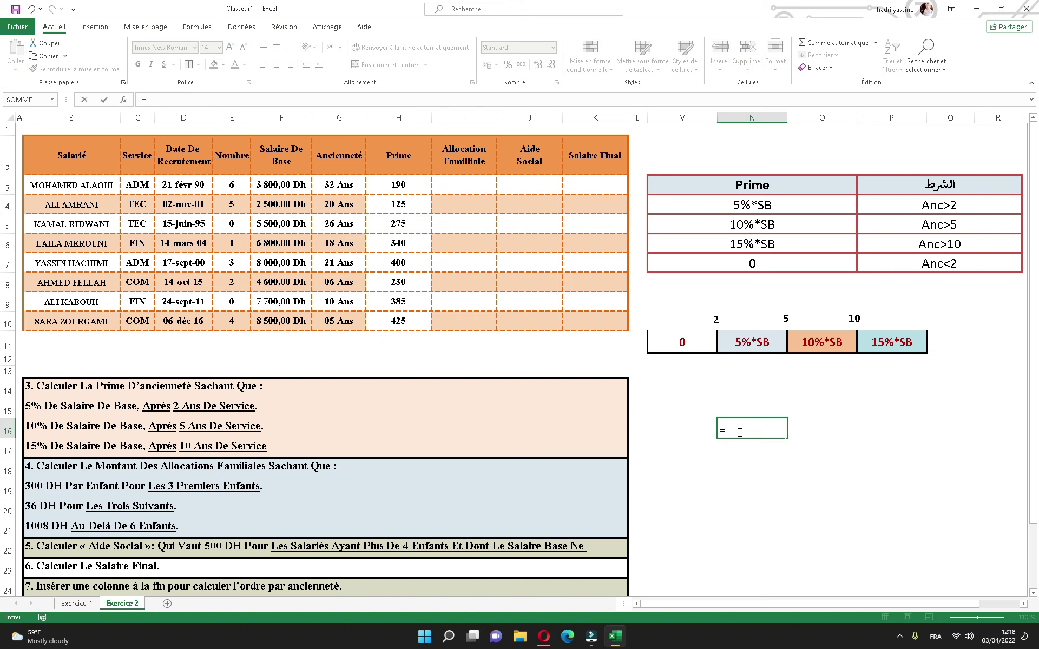
pyautogui.write('5')
pyautogui.write('%*')
pyautogui.click(281, 187)
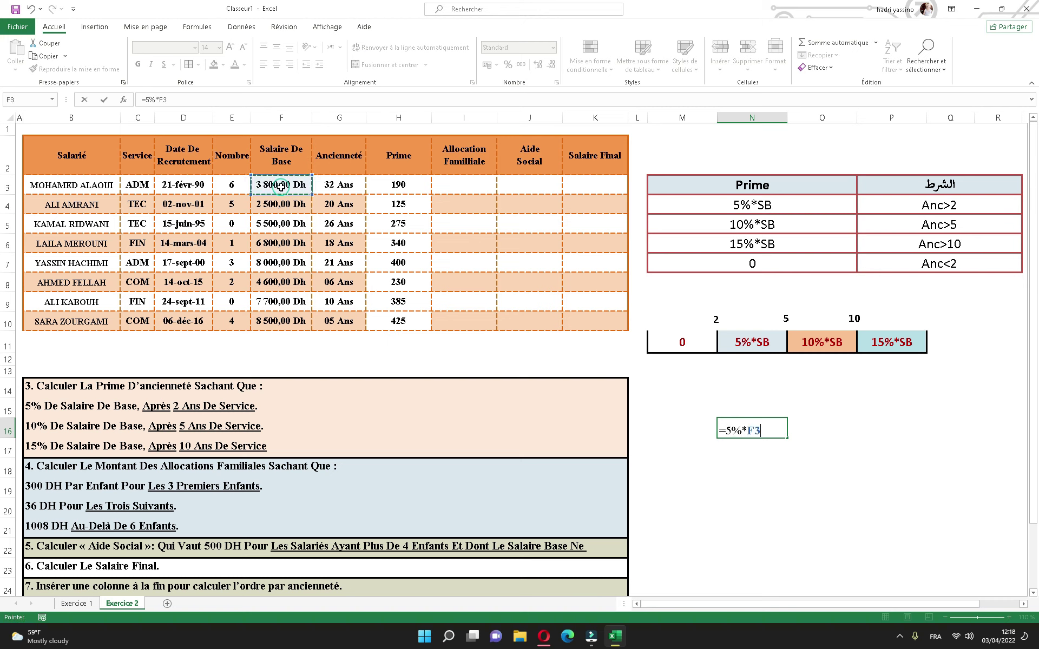
pyautogui.press('Return')
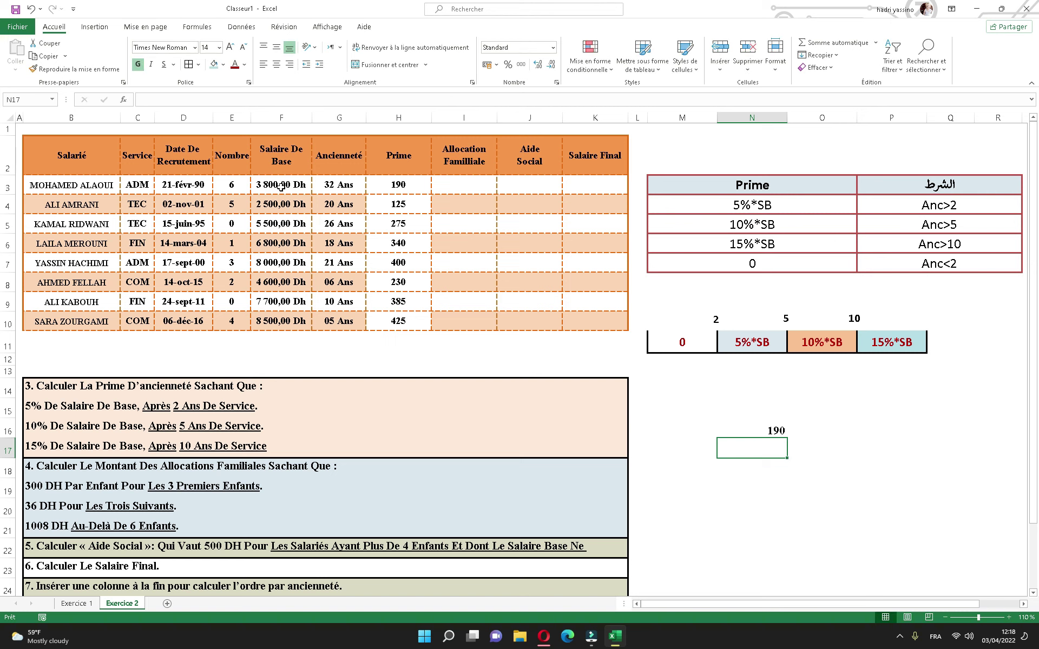
# - Inspect the DATEDIF seniority formula in G3 and leave it unchanged
pyautogui.click(346, 184)
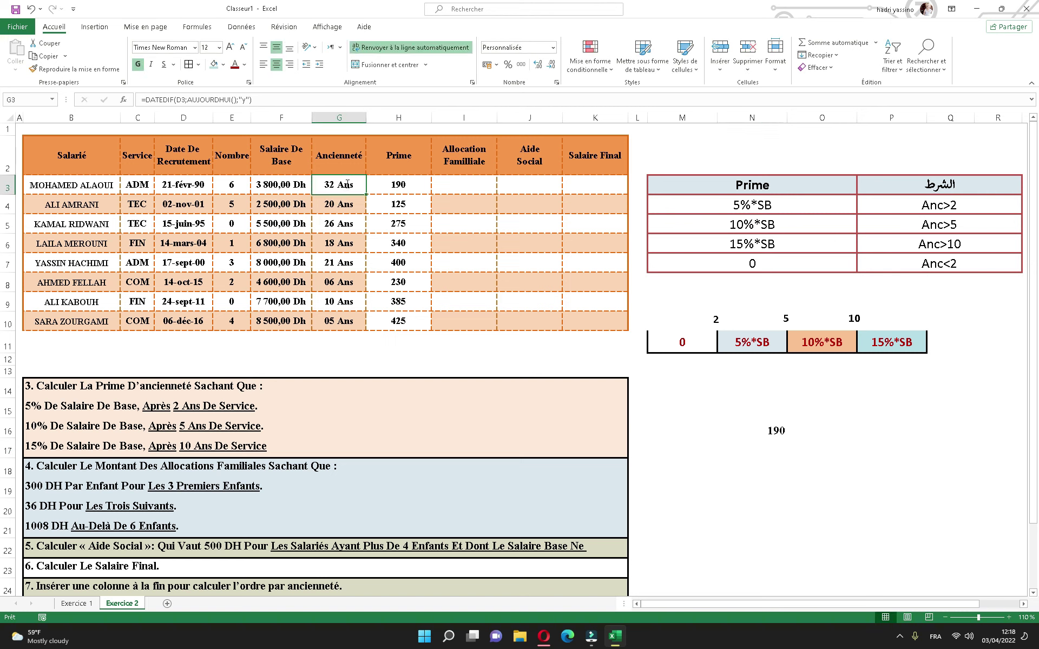
pyautogui.doubleClick(342, 185)
pyautogui.press('Return')
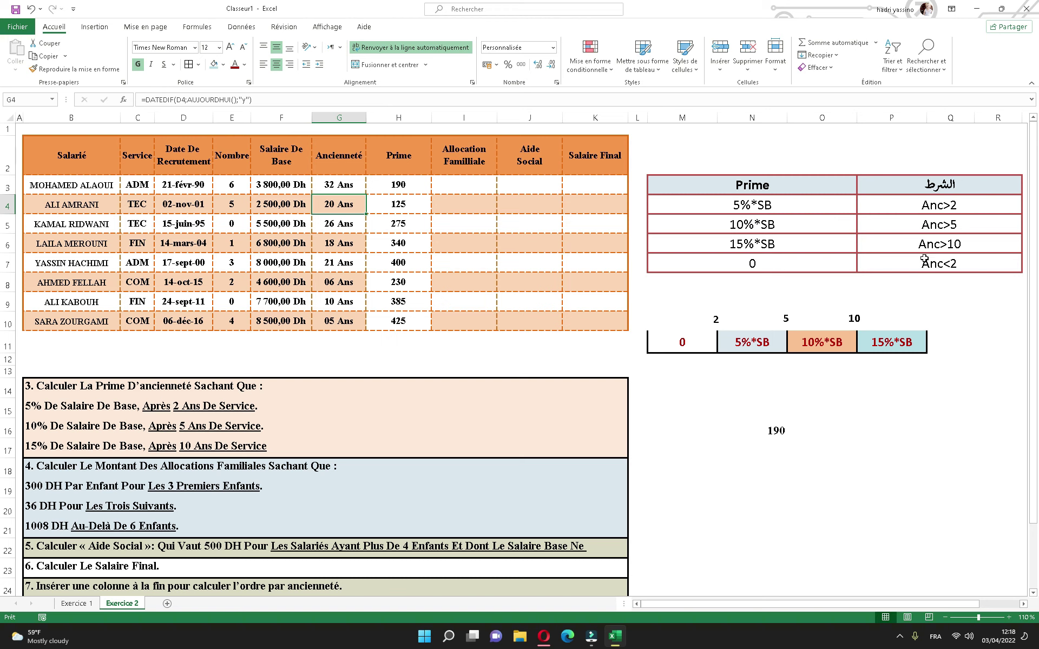
# - Scroll back to the table top and display H3's formula =SI(G3>2;5%*F3;SI(G3>5;10%*F3;SI(G3>10;15%*F3;0)))
pyautogui.click(419, 186)
pyautogui.keyDown('ctrl'); pyautogui.scroll(2, 440, 212); pyautogui.keyUp('ctrl')
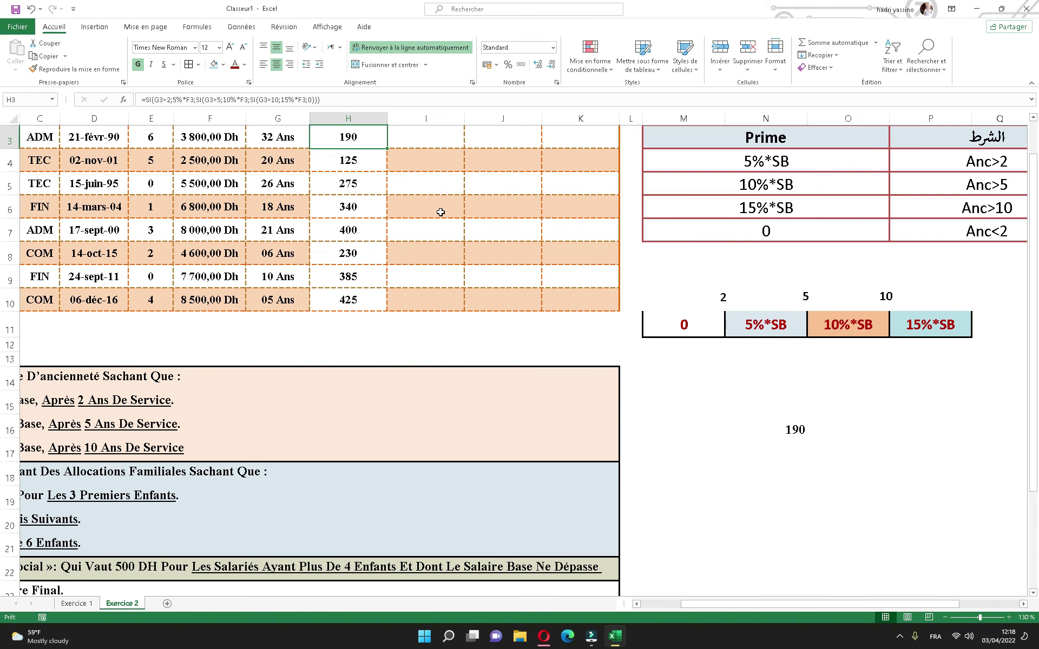
pyautogui.keyDown('ctrl'); pyautogui.scroll(2, 460, 216); pyautogui.keyUp('ctrl')
pyautogui.keyDown('ctrl'); pyautogui.scroll(1, 482, 218); pyautogui.keyUp('ctrl')
pyautogui.hscroll(-2, 767, 605)
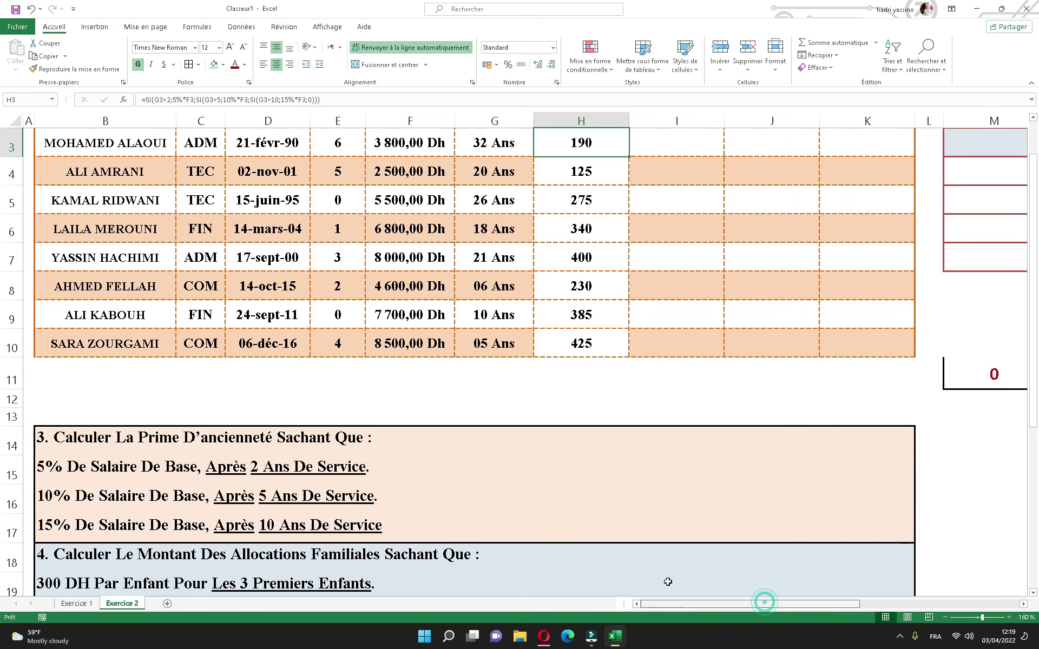
pyautogui.scroll(1, 608, 233)
pyautogui.keyDown('ctrl'); pyautogui.scroll(1, 608, 240); pyautogui.keyUp('ctrl')
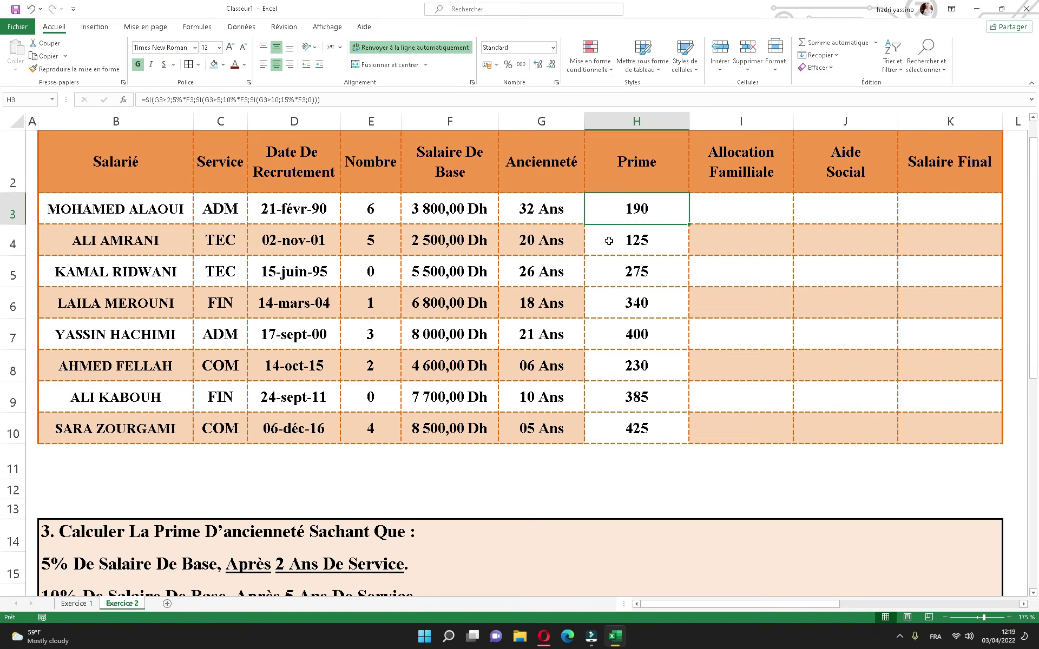
pyautogui.doubleClick(659, 210)
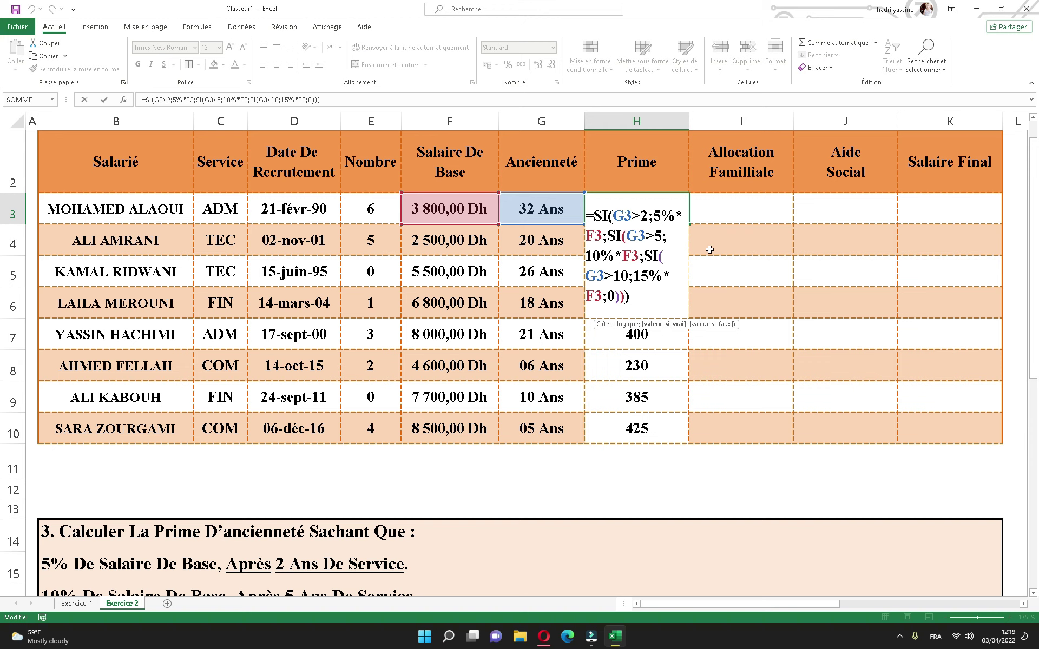
# - Try an Allocation Familiale formula =F3*5% in I3 and fill it down to I10
pyautogui.press('Return')
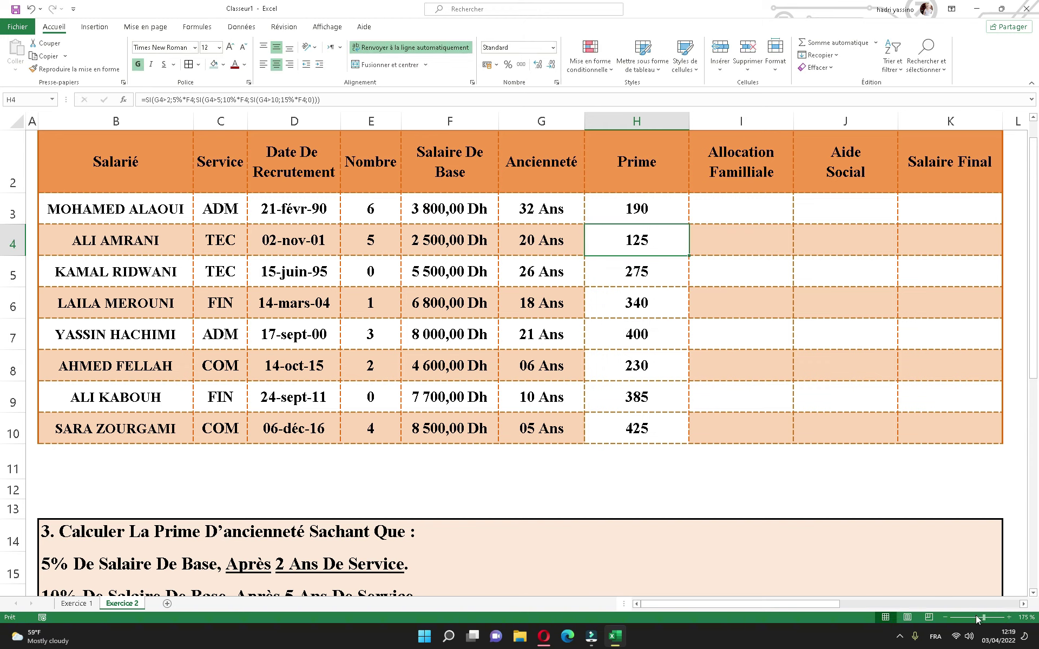
pyautogui.click(978, 617)
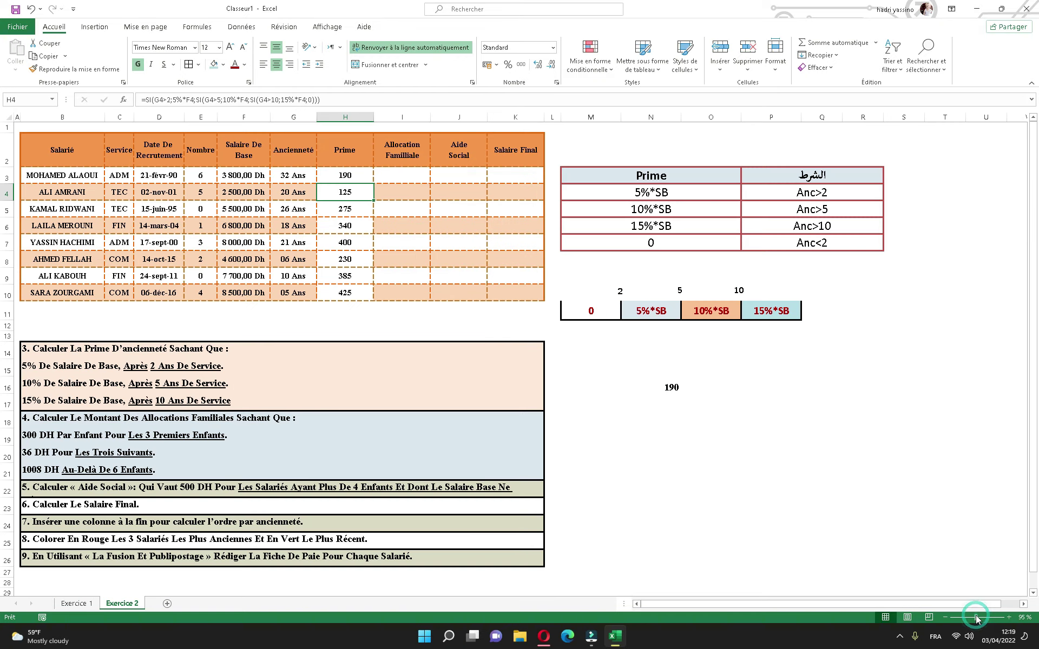
pyautogui.click(391, 173)
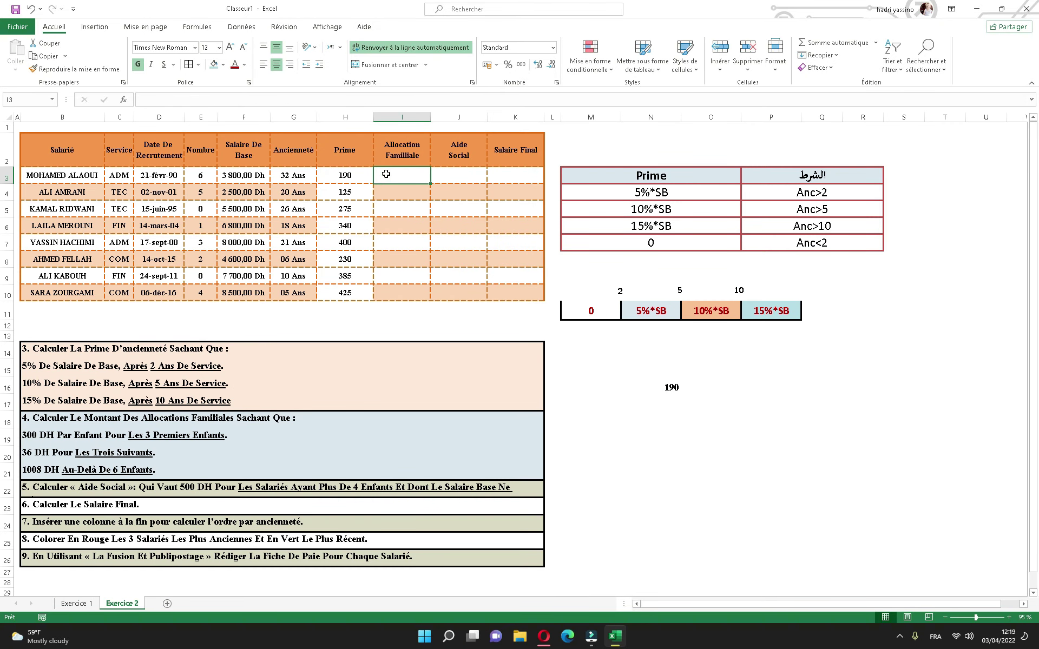
pyautogui.write('=')
pyautogui.click(249, 177)
pyautogui.write('*5%')
pyautogui.press('Return')
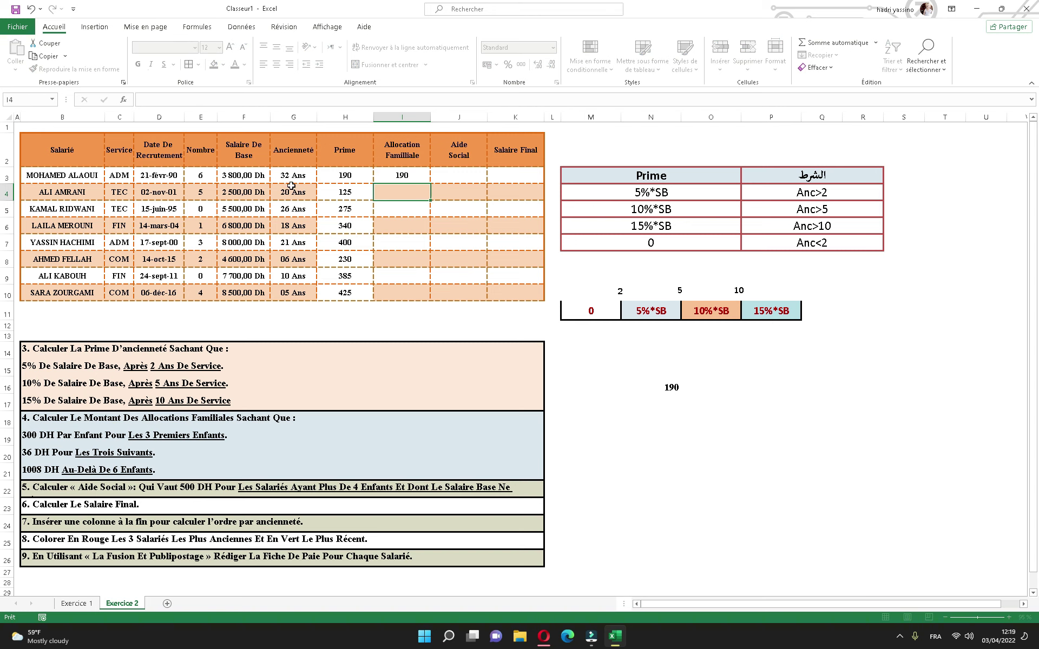
pyautogui.click(403, 176)
pyautogui.moveTo(432, 185); pyautogui.dragTo(432, 296)
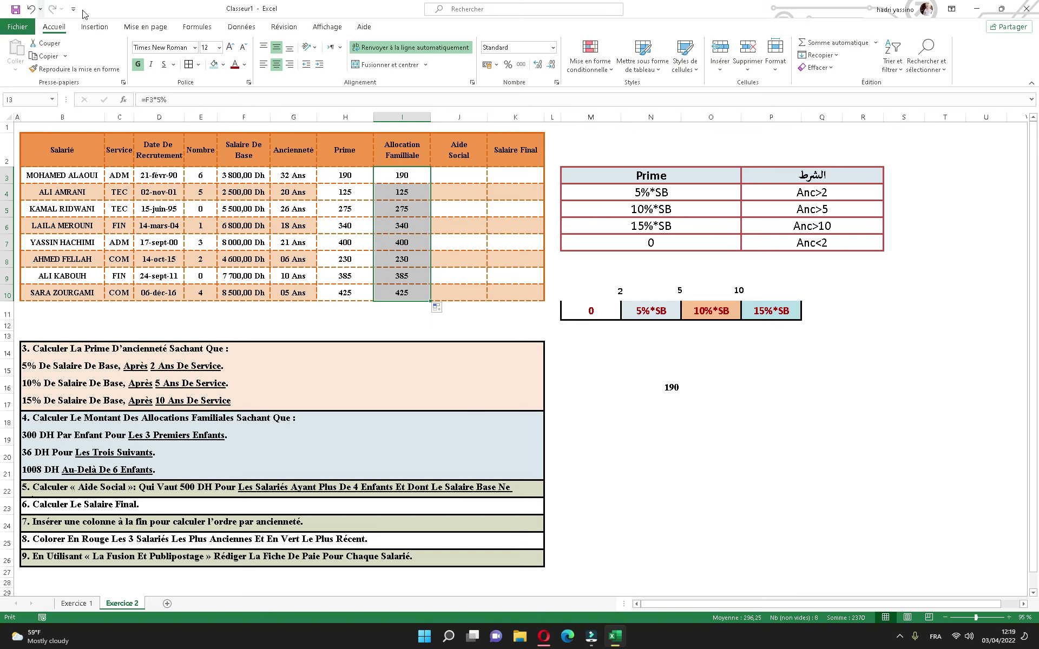
# - Undo the trial formulas and recent edits, then clear the Prime values in H3:H10
pyautogui.click(31, 10)
pyautogui.click(31, 10)
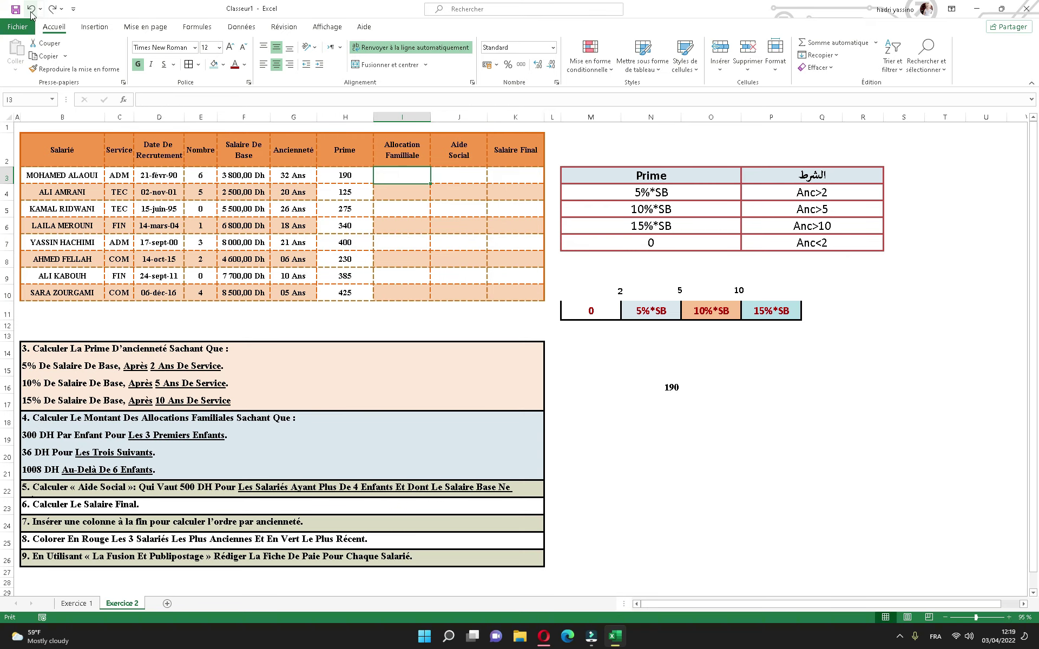
pyautogui.click(31, 9)
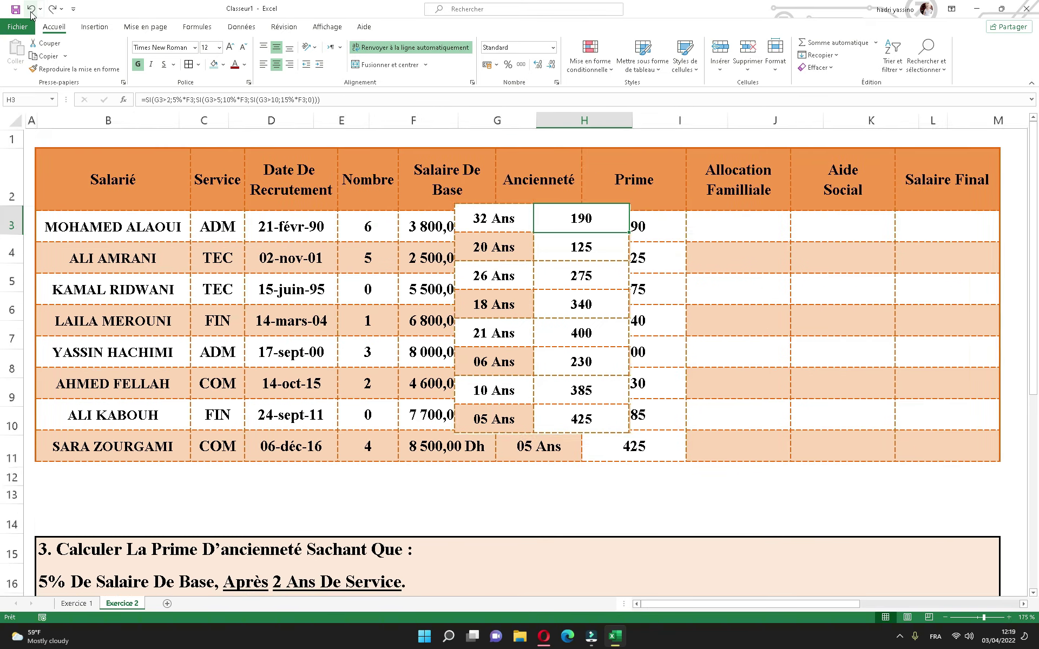
pyautogui.click(32, 10)
pyautogui.click(32, 10)
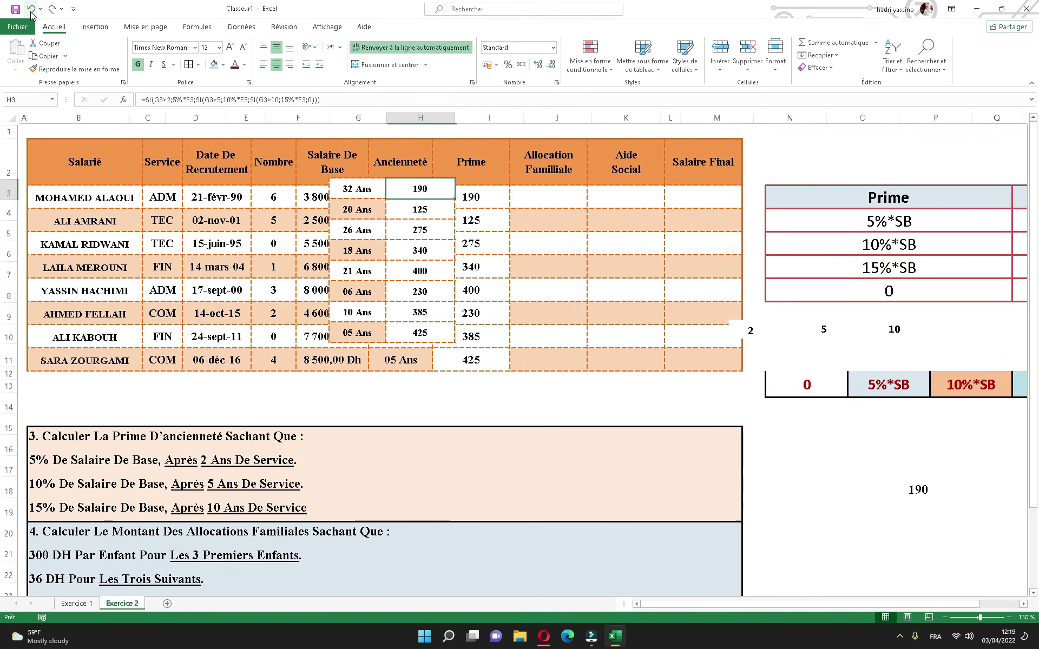
pyautogui.click(31, 10)
pyautogui.click(31, 9)
pyautogui.click(31, 10)
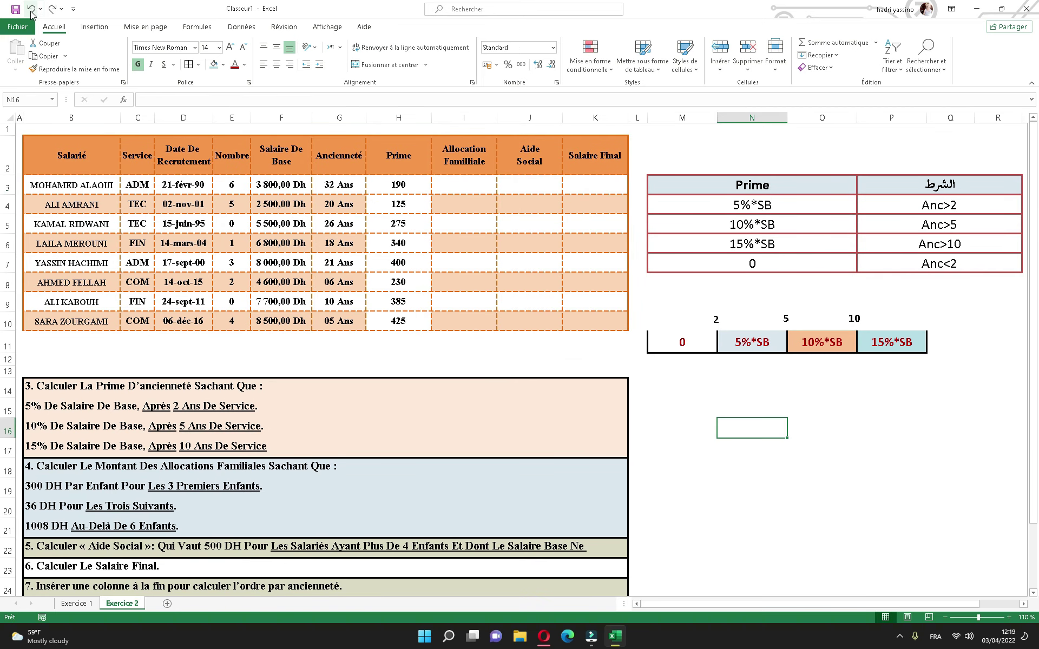
pyautogui.moveTo(375, 192); pyautogui.dragTo(407, 319)
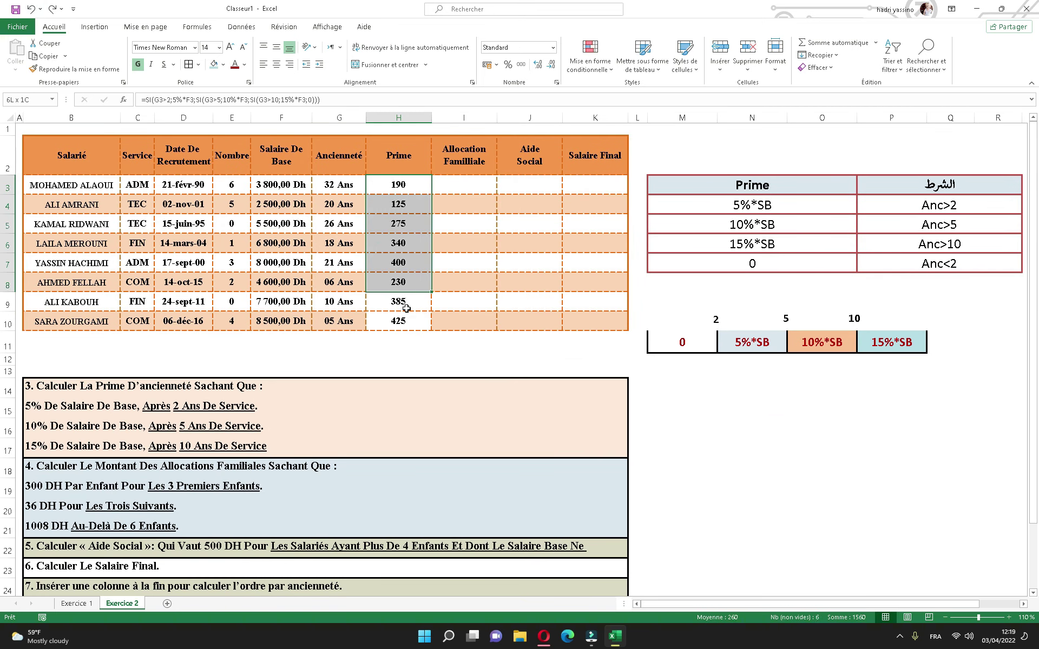
pyautogui.press('Delete')
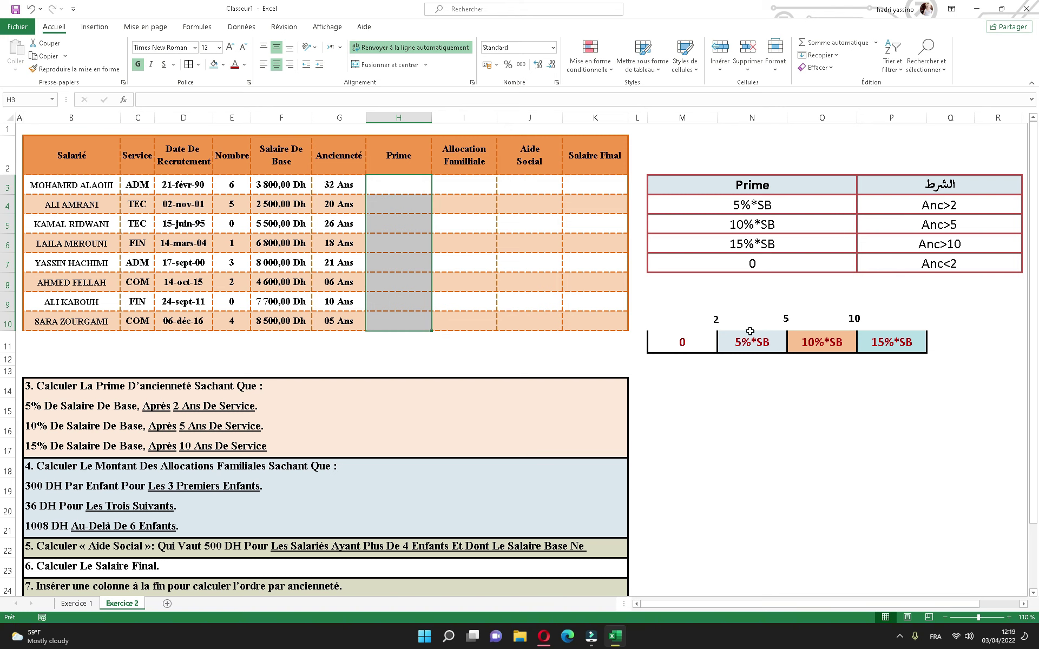
# - Review the Anc>2, Anc>5 and Anc>10 condition cells and fill Anc>10 light teal
pyautogui.click(738, 336)
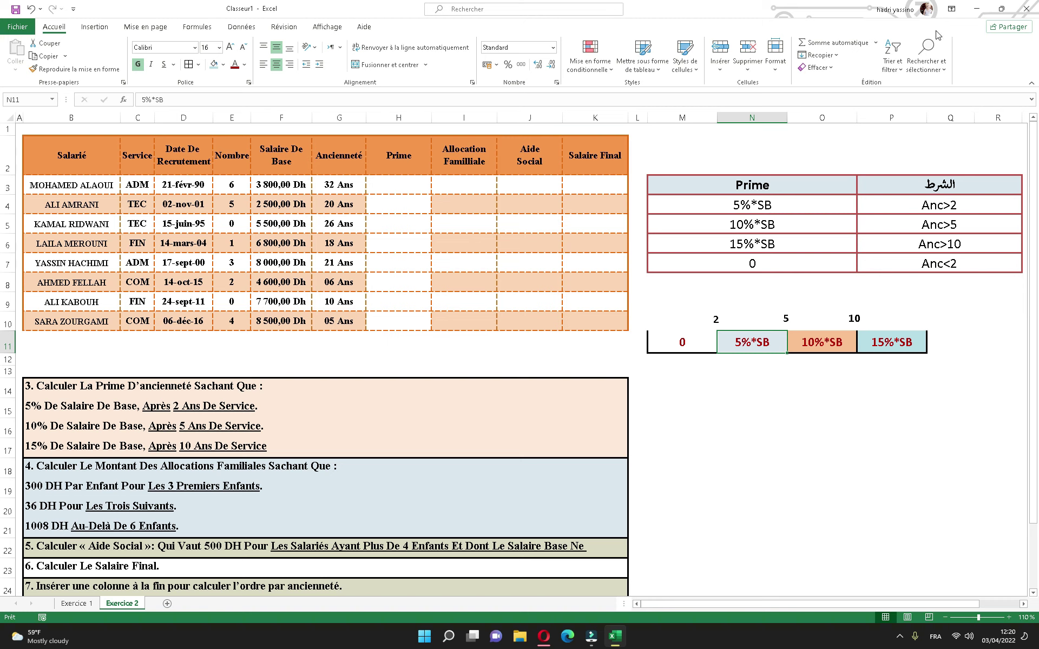
pyautogui.click(896, 300)
pyautogui.click(936, 242)
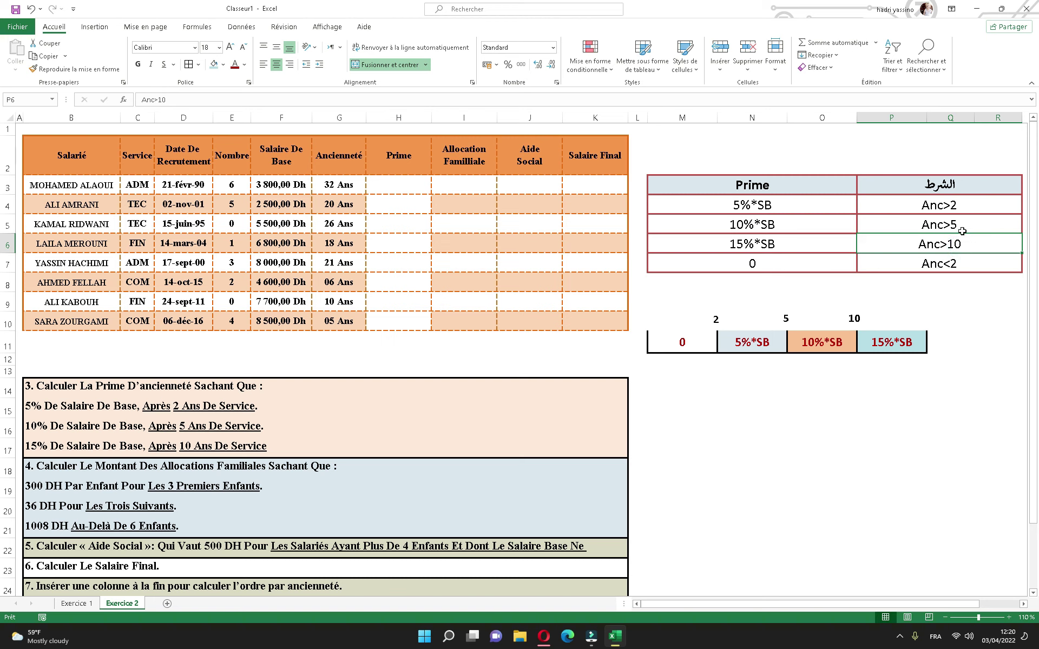
pyautogui.click(962, 225)
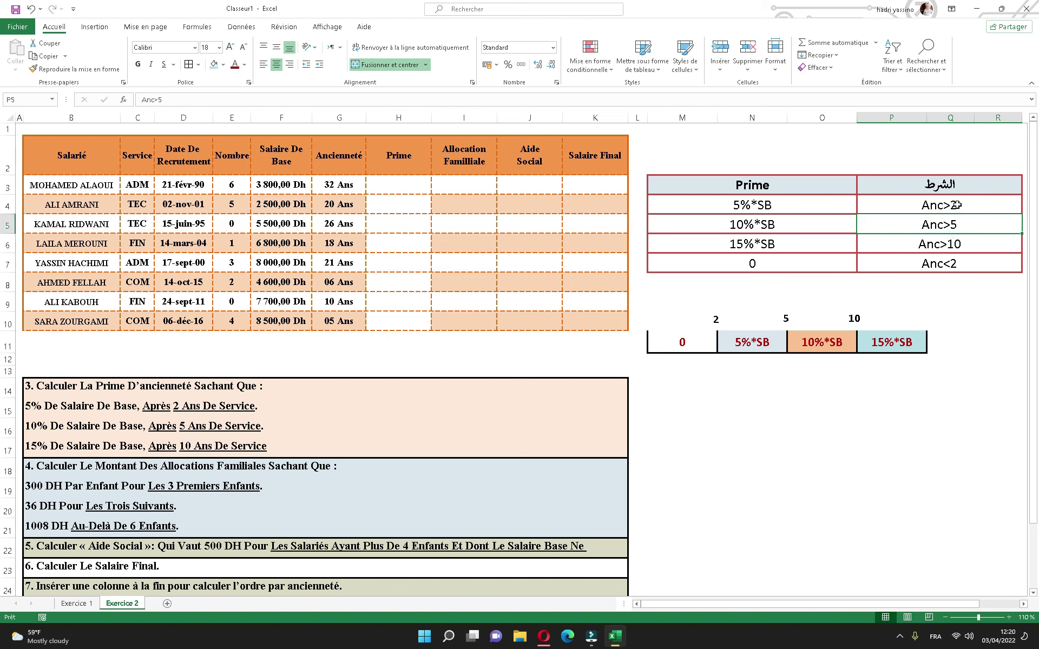
pyautogui.click(956, 205)
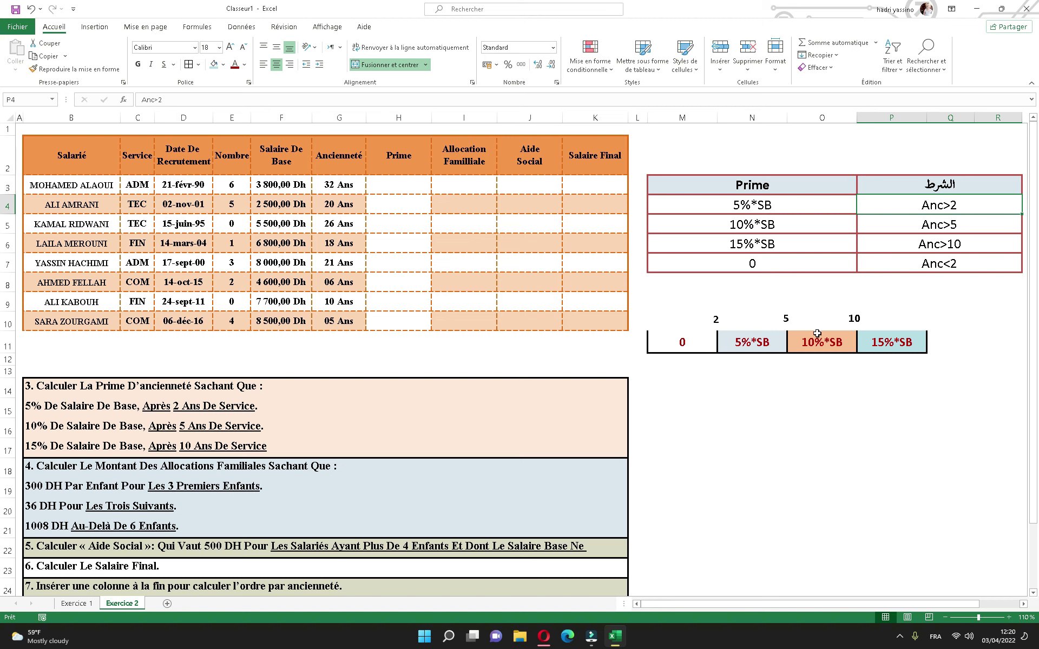
pyautogui.click(938, 245)
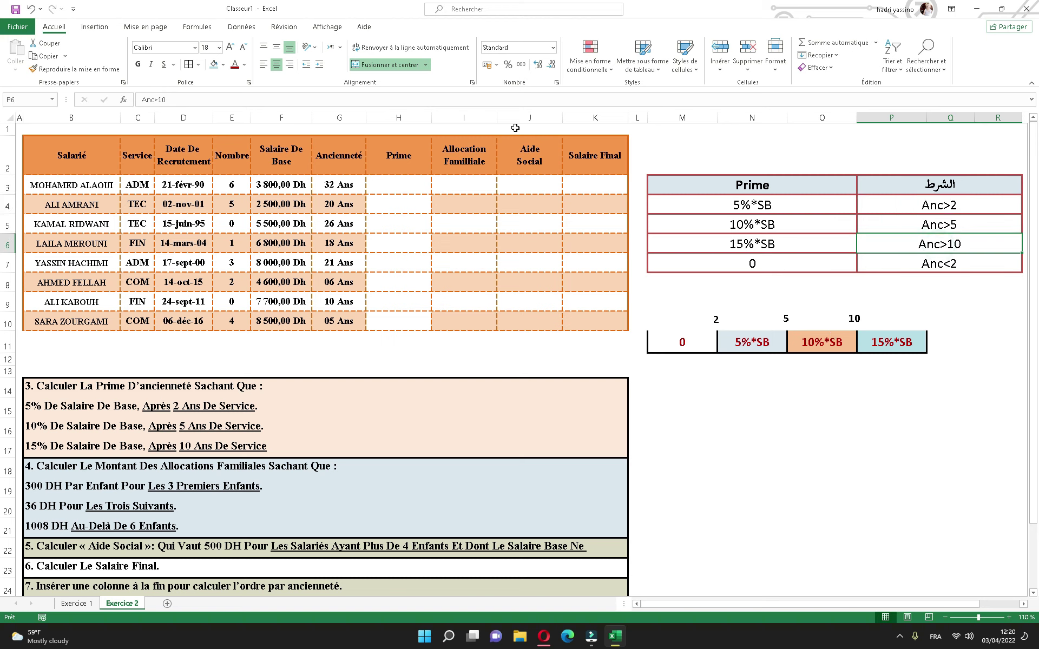
pyautogui.click(214, 64)
pyautogui.click(388, 187)
# - Enter =SI(G3>10;15%*F3;SI(G3>5;10%*F3;SI(G3>2;5%*F3;0))) in H3, returning 570
pyautogui.write('=')
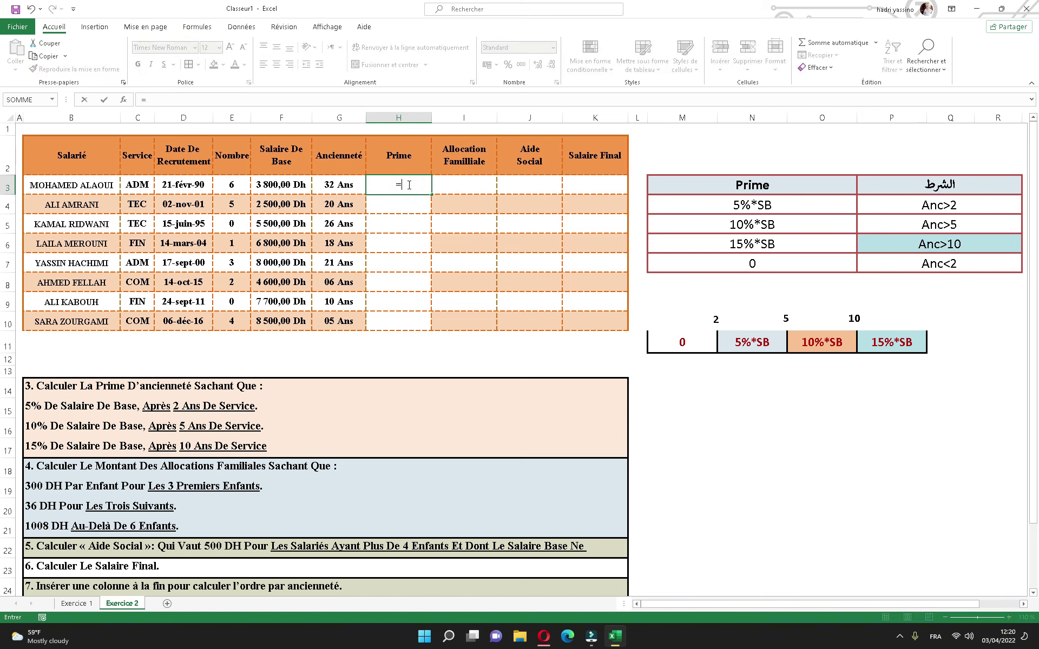
pyautogui.write('si(')
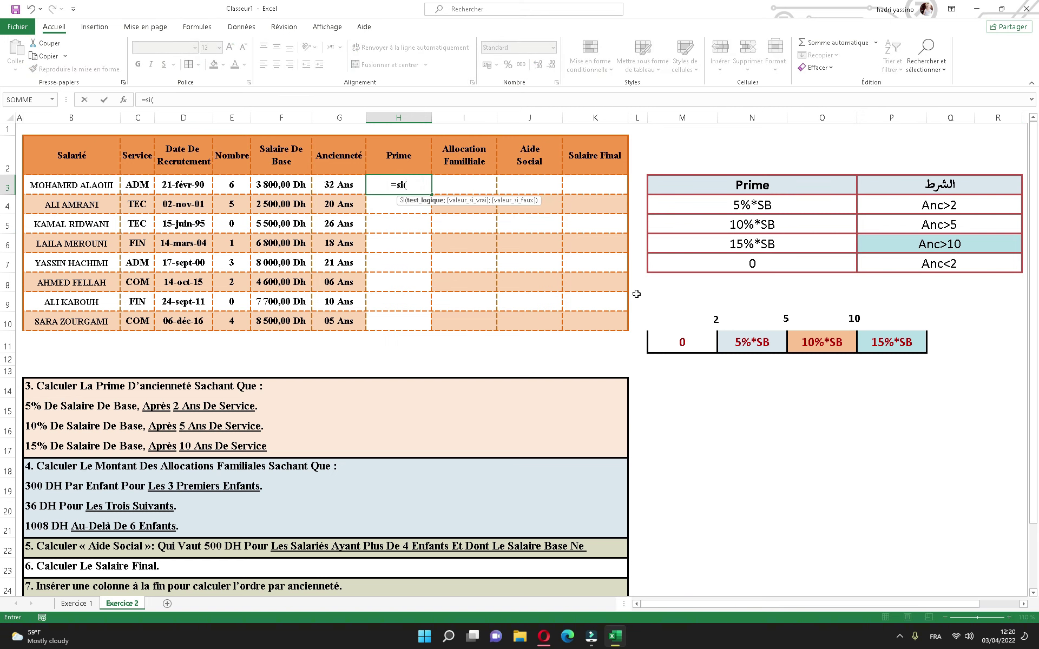
pyautogui.click(352, 184)
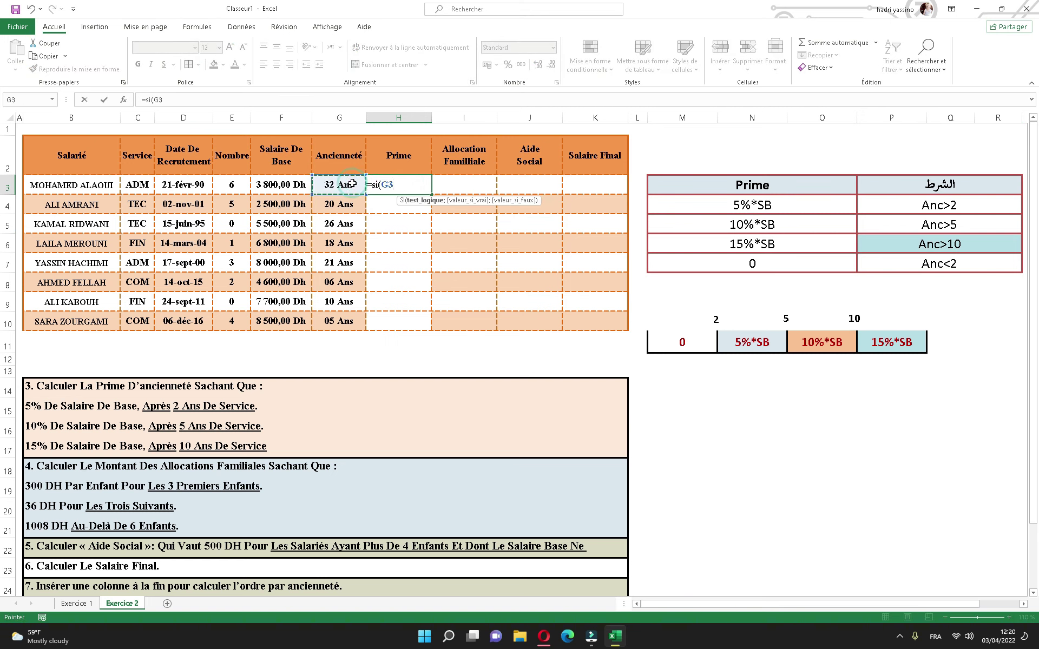
pyautogui.write('>10;15')
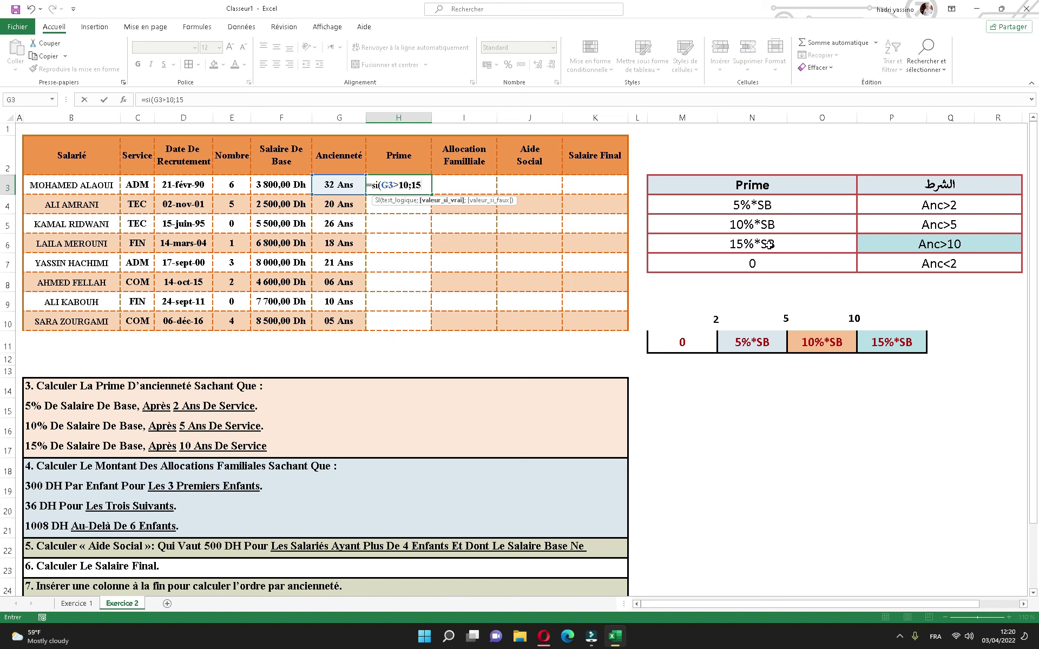
pyautogui.write('%*')
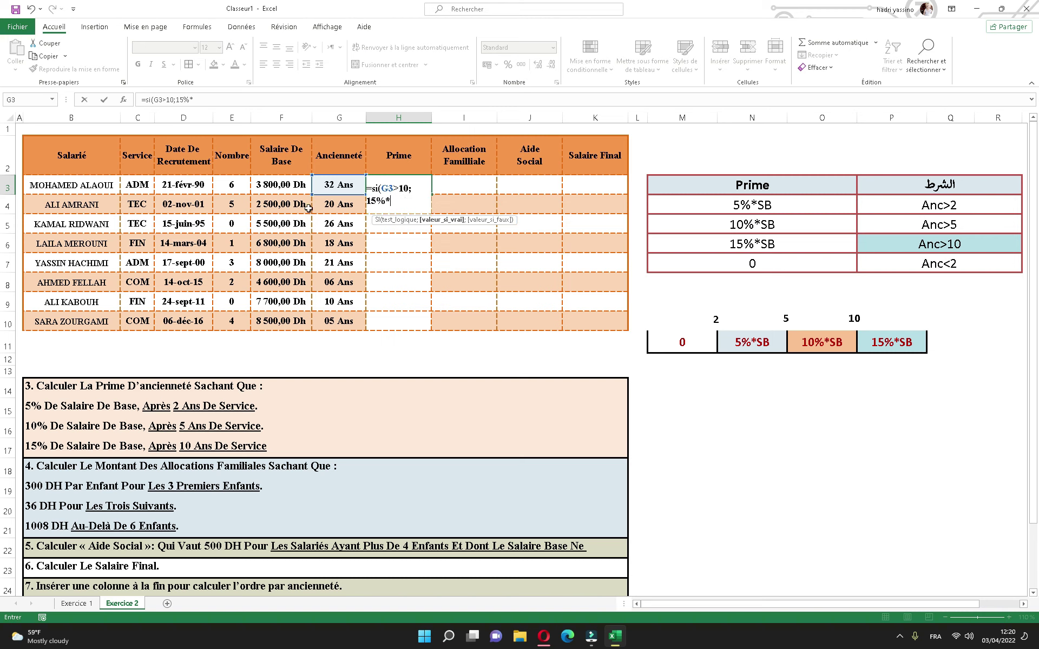
pyautogui.click(289, 185)
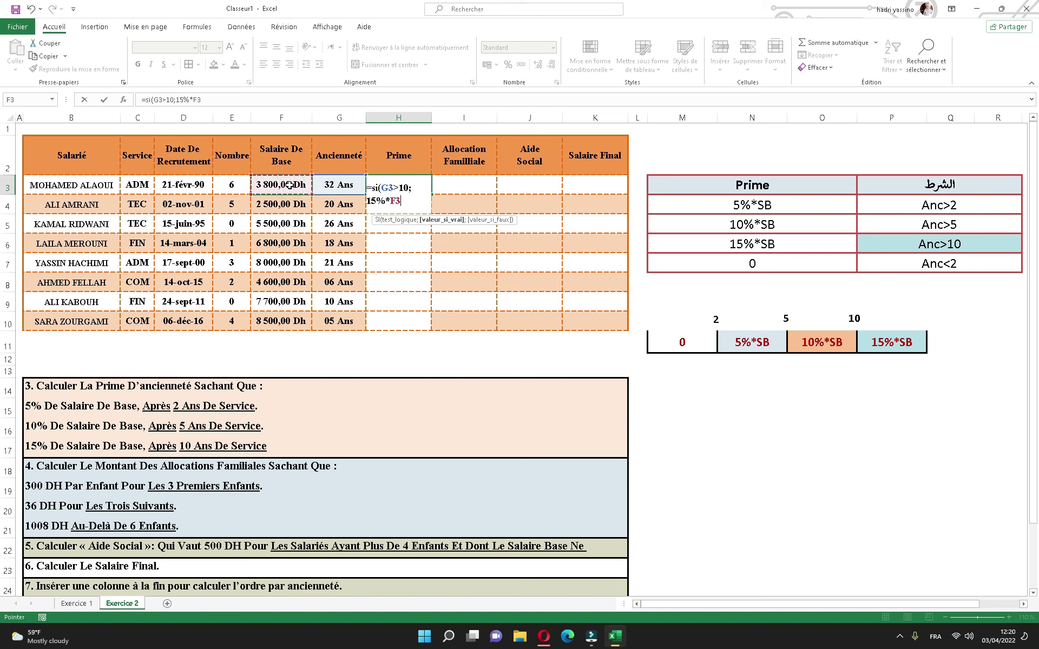
pyautogui.write(';si(')
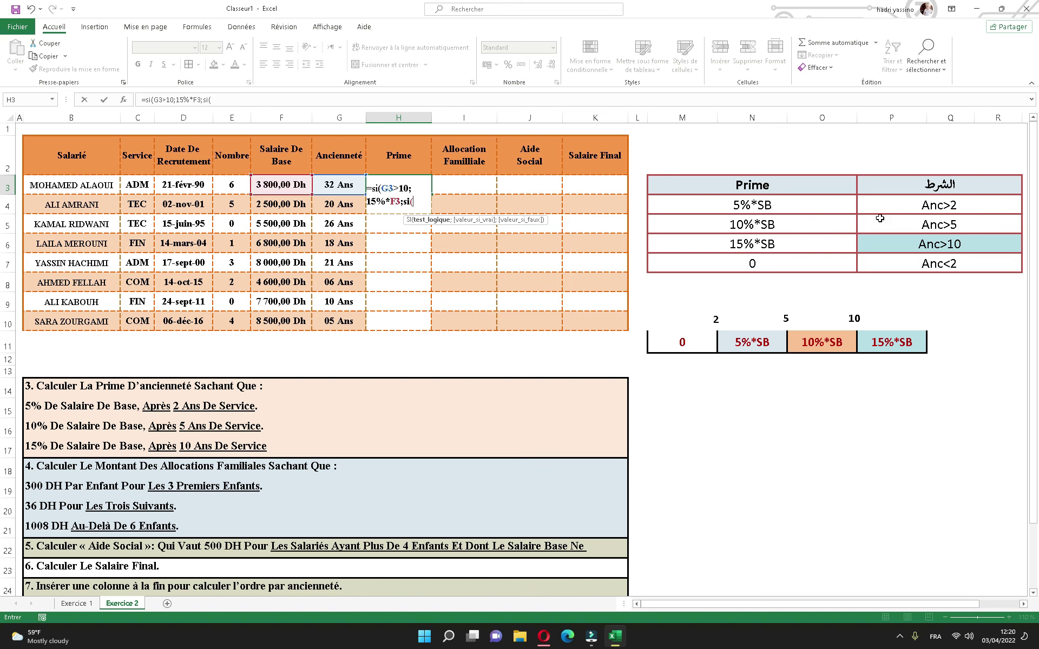
pyautogui.click(334, 184)
pyautogui.write('>5')
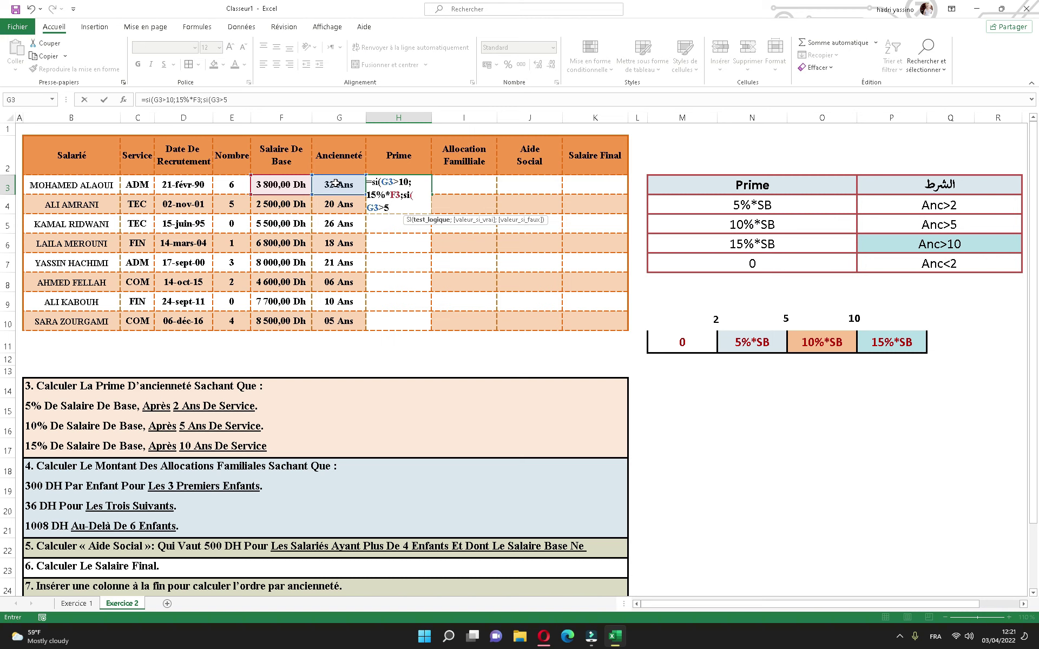
pyautogui.write(';10')
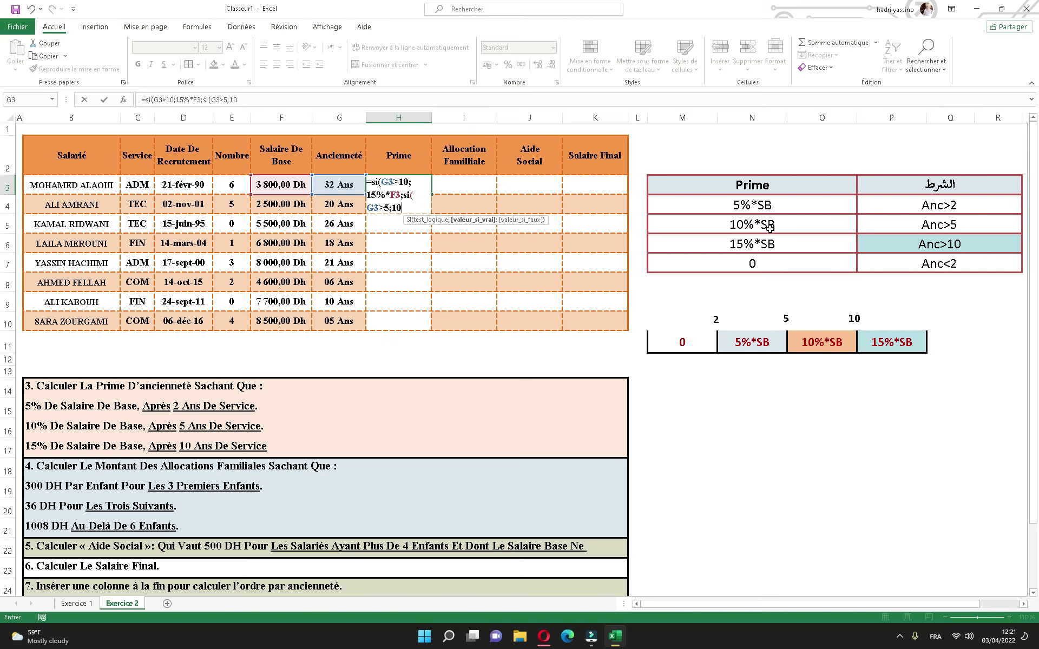
pyautogui.write('%*')
pyautogui.click(262, 183)
pyautogui.write(';si')
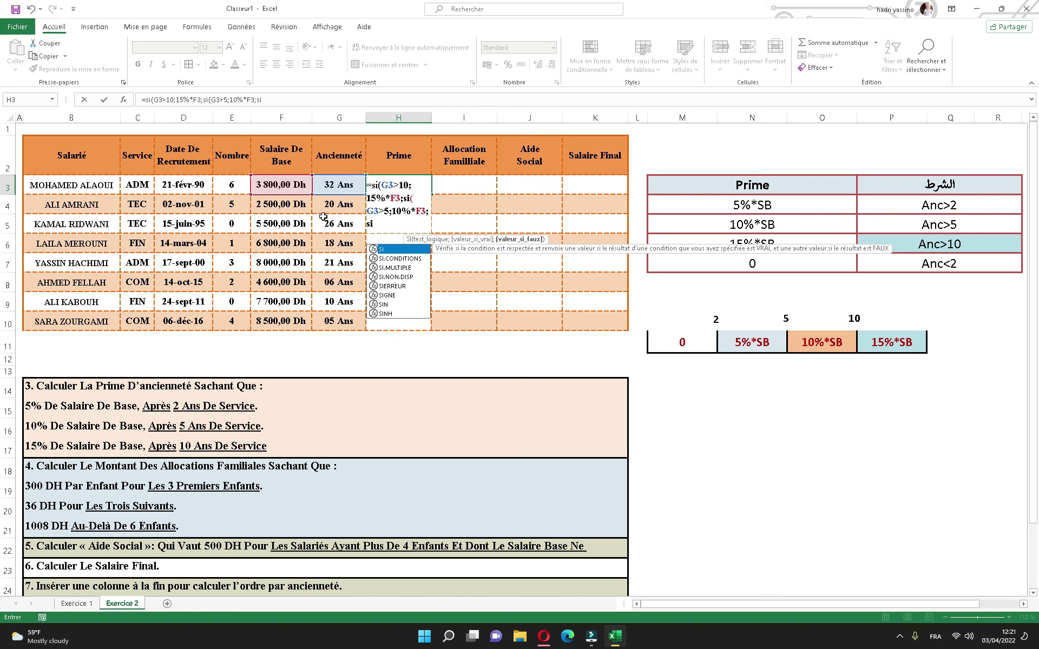
pyautogui.write('(')
pyautogui.click(343, 183)
pyautogui.write('>2;5')
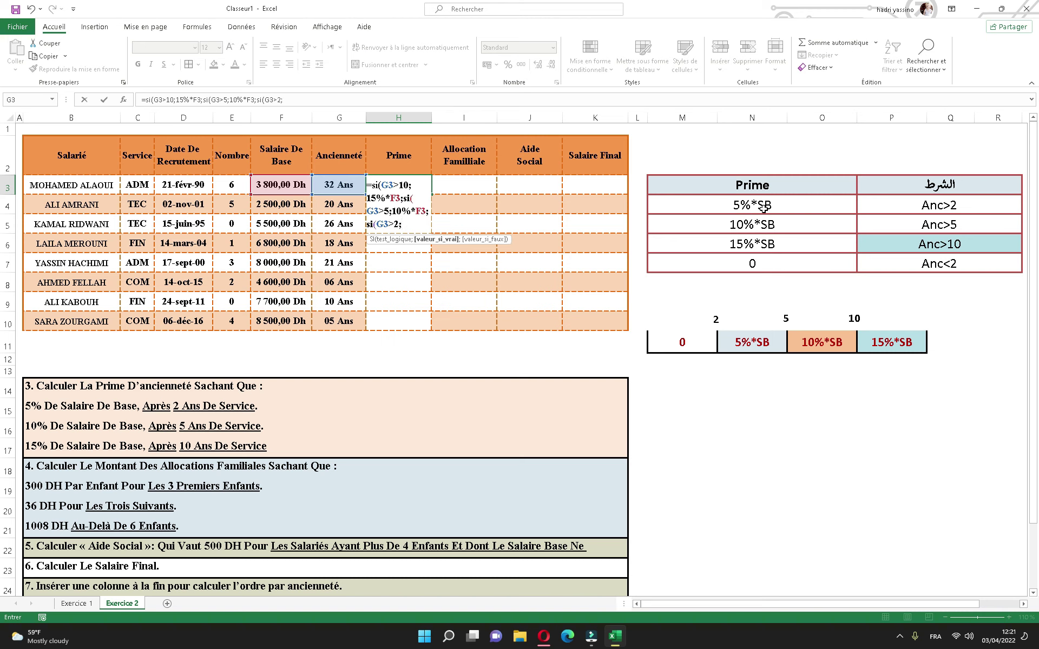
pyautogui.write('%')
pyautogui.click(289, 184)
pyautogui.write(';0')
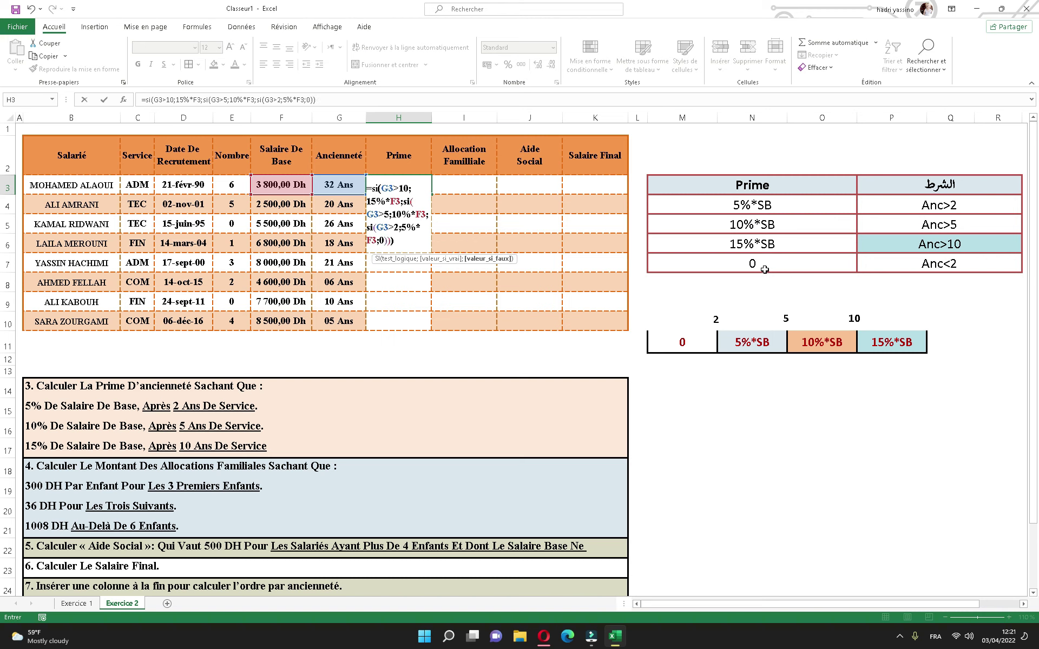
pyautogui.press('Return')
pyautogui.click(404, 185)
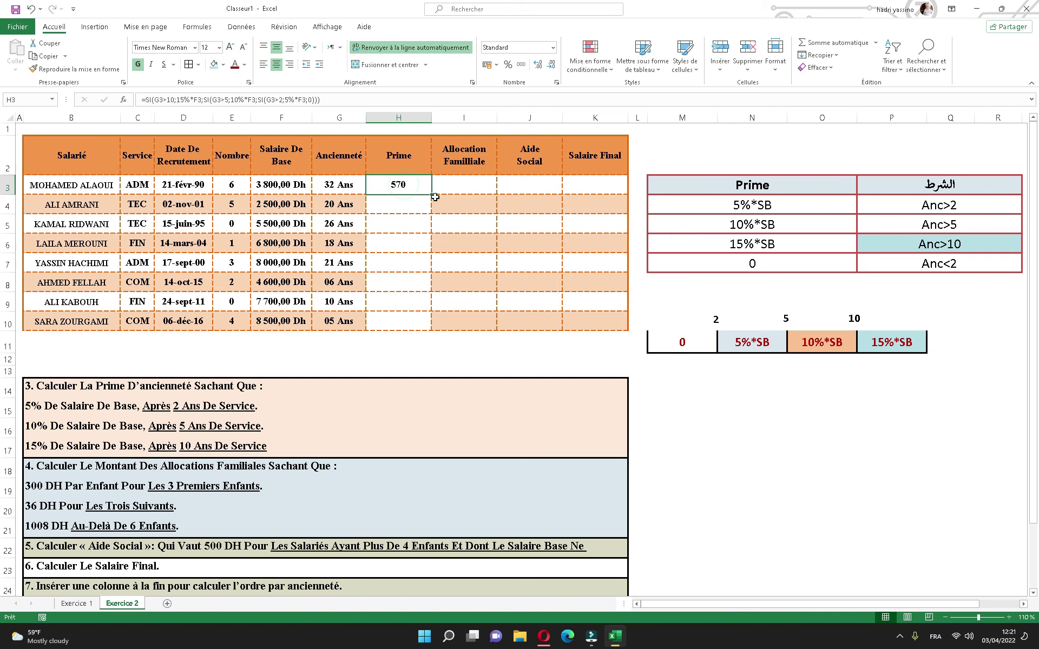
# - Fill the Prime formula down to H10 and check the first bonus with =15%*F3 (570)
pyautogui.moveTo(432, 194); pyautogui.dragTo(432, 326)
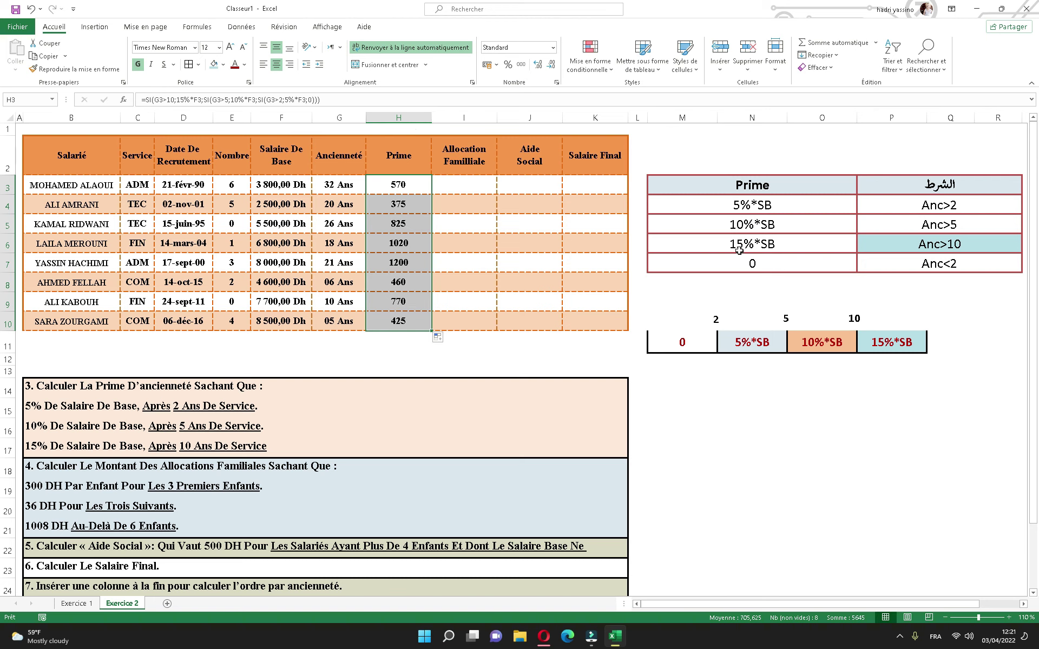
pyautogui.click(766, 404)
pyautogui.write('=15')
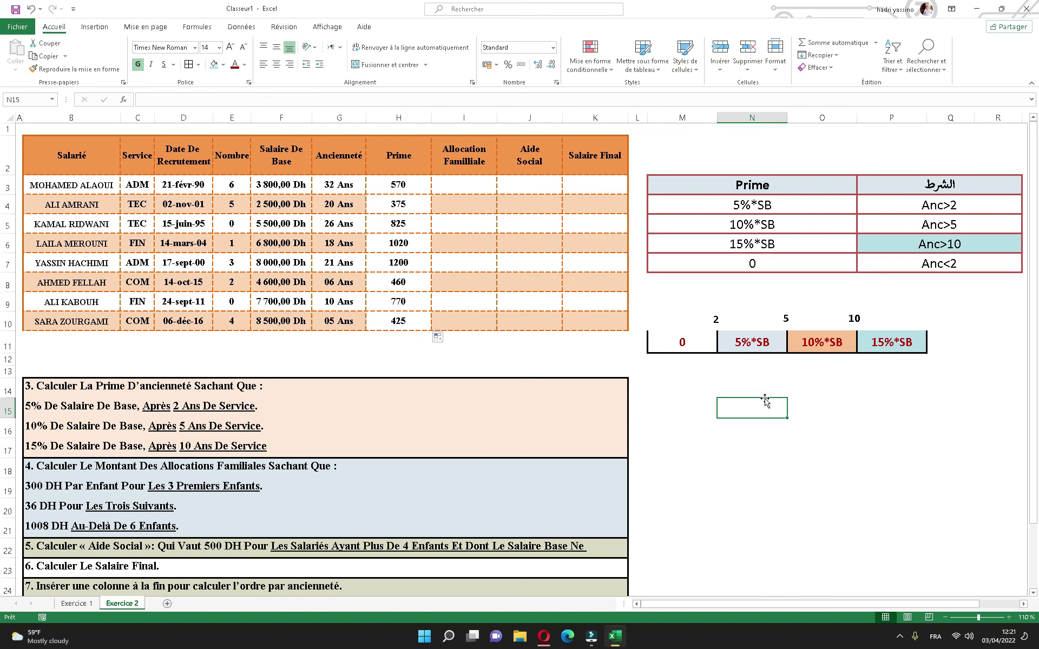
pyautogui.write('%*')
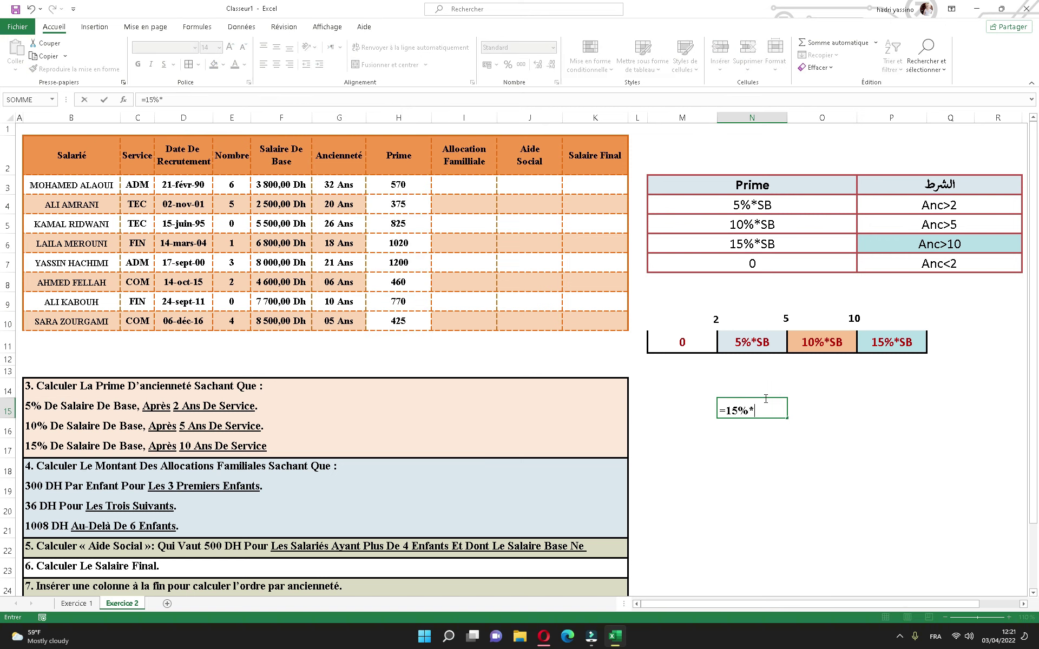
pyautogui.click(287, 184)
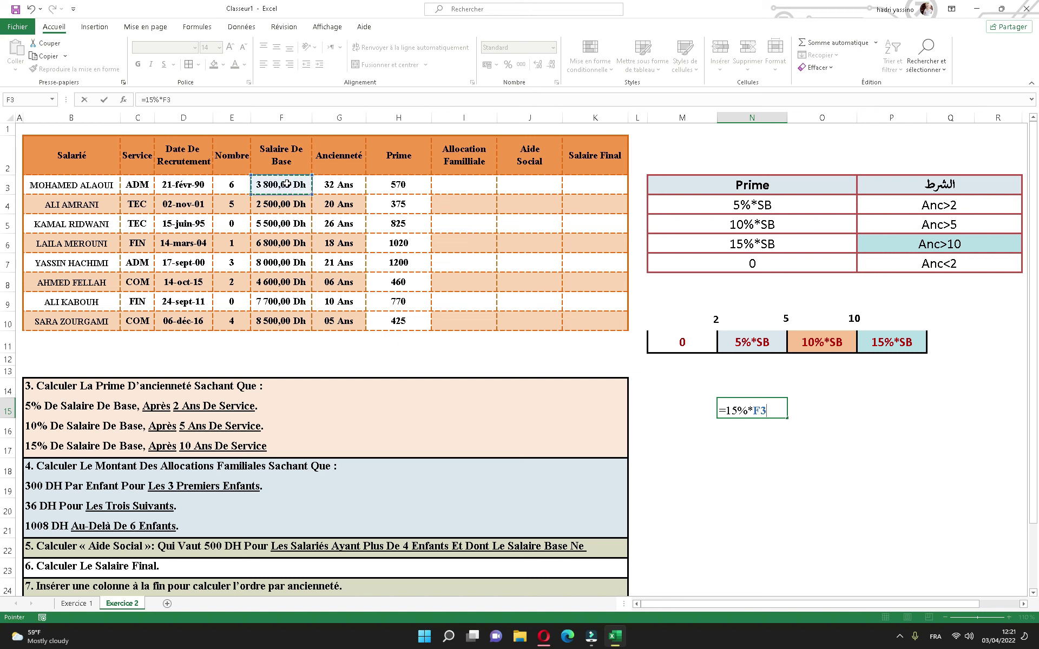
pyautogui.press('Return')
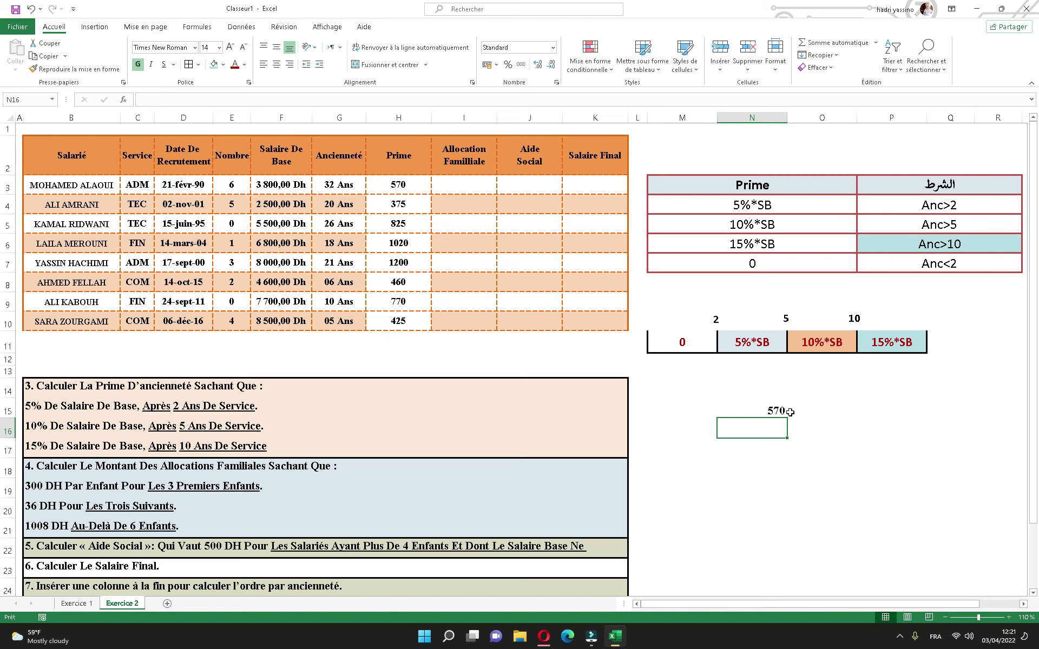
# - Add hand checks =15%*F4 (375) and =10%*F8 below the first check
pyautogui.write('=15ù*')
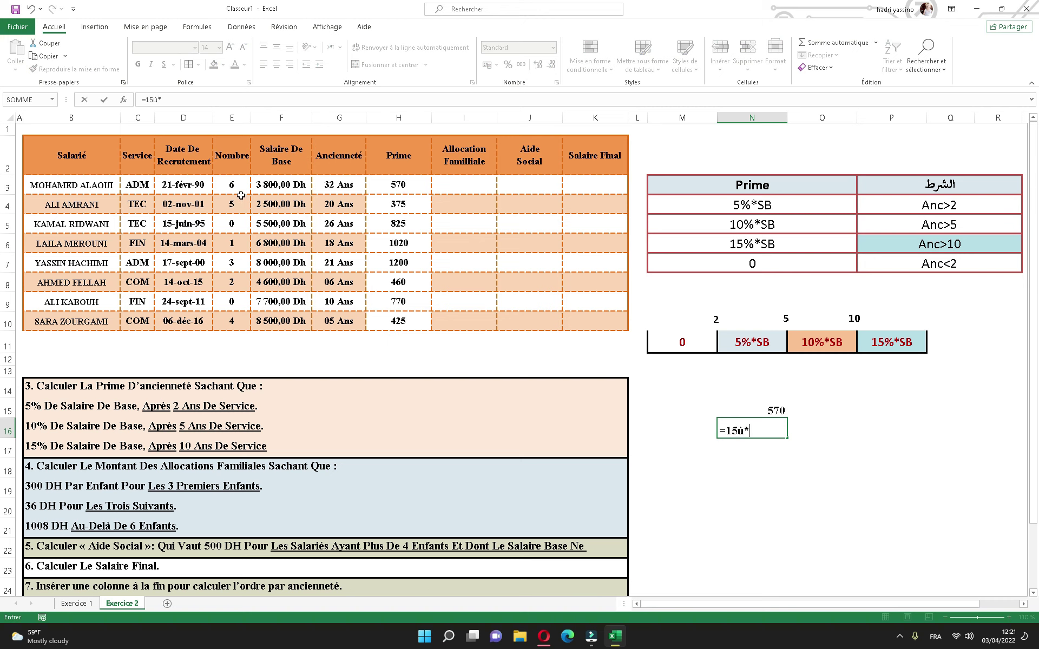
pyautogui.click(278, 204)
pyautogui.press('Return')
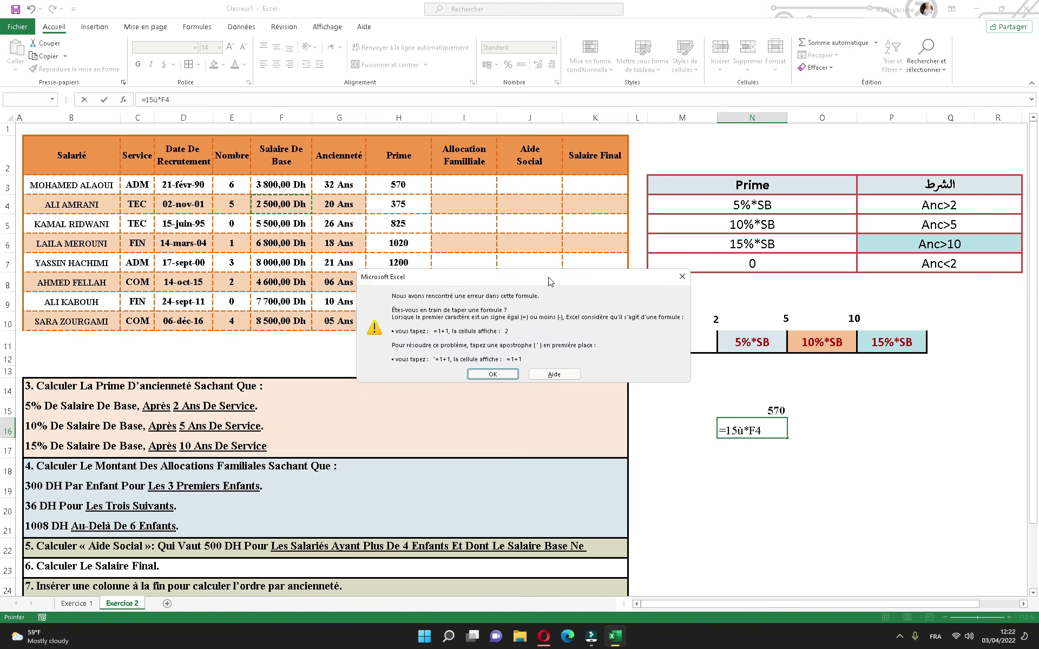
pyautogui.click(682, 276)
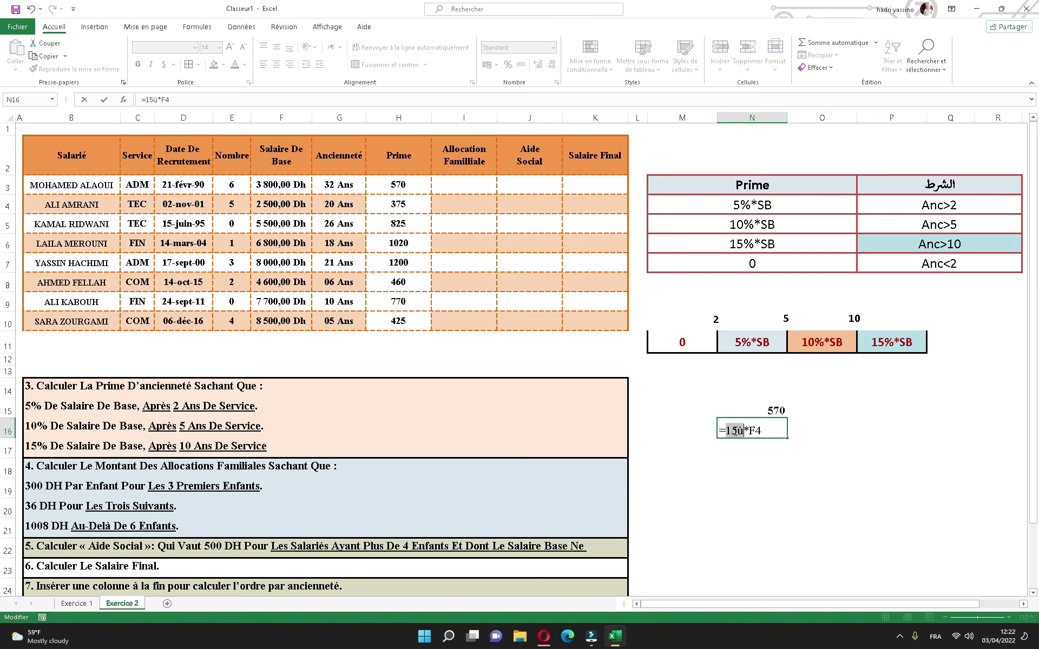
pyautogui.write('15%')
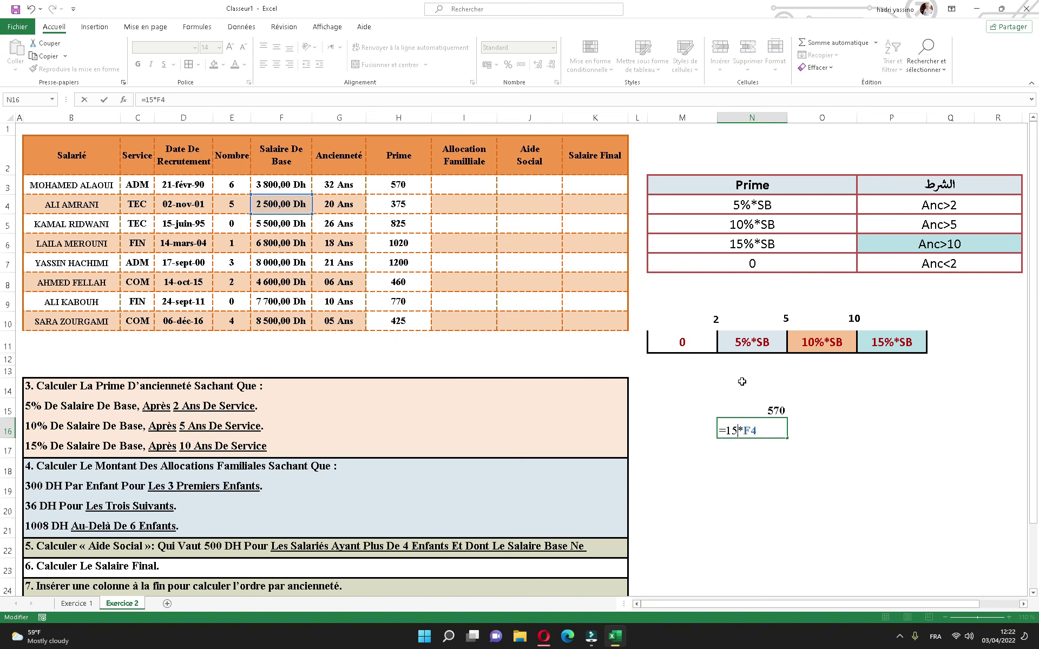
pyautogui.press('Return')
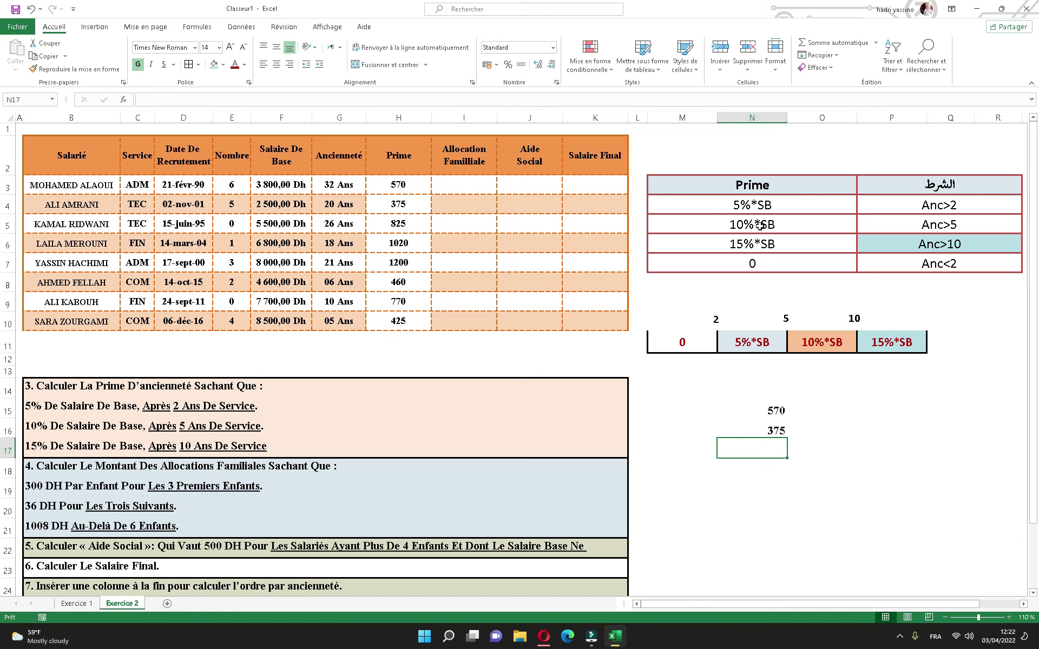
pyautogui.write('=10%*')
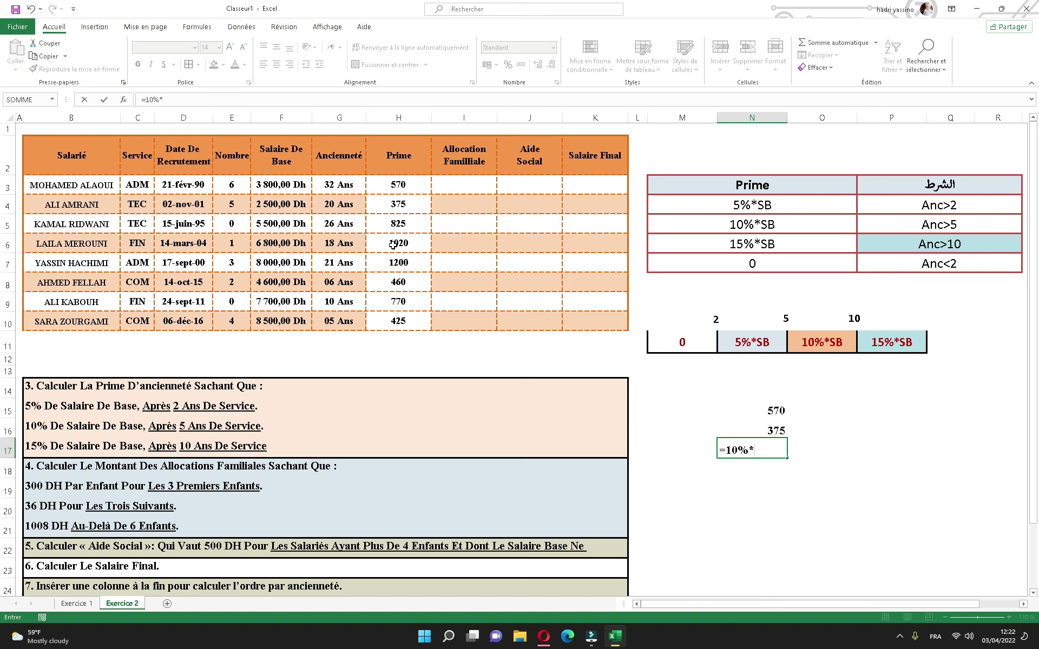
pyautogui.click(291, 283)
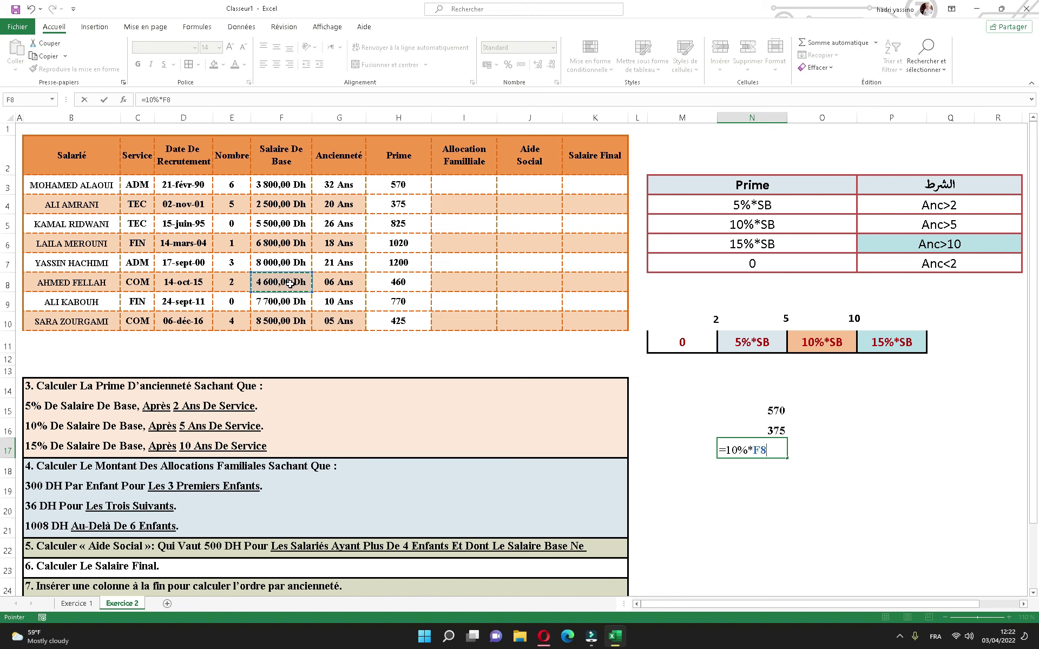
pyautogui.press('Return')
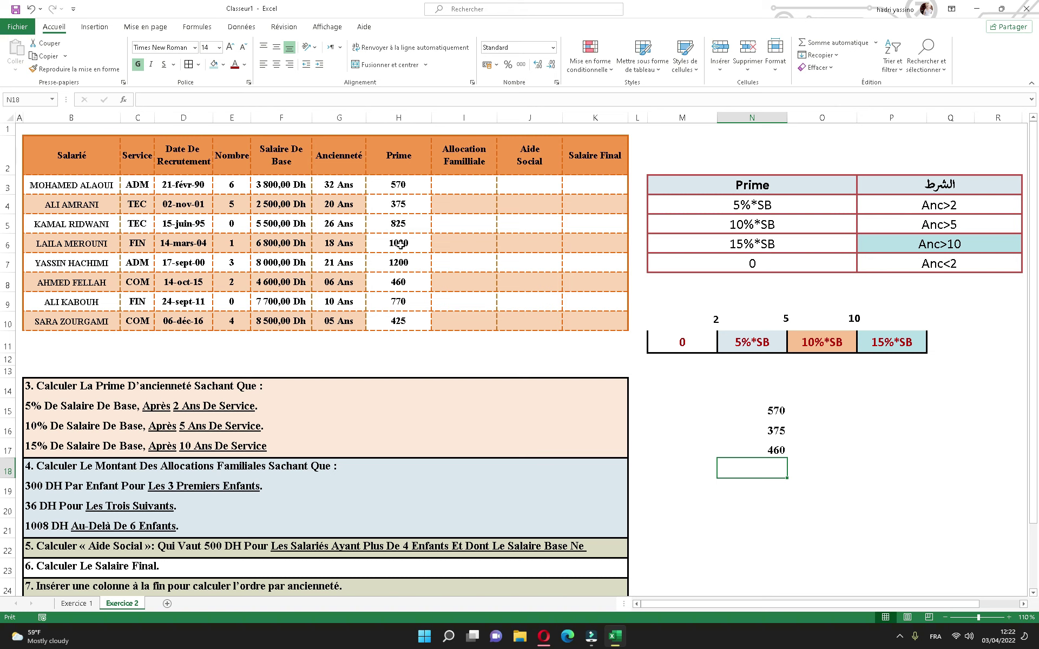
# - Insert a new column I and copy the Prime header into it
pyautogui.rightClick(468, 123)
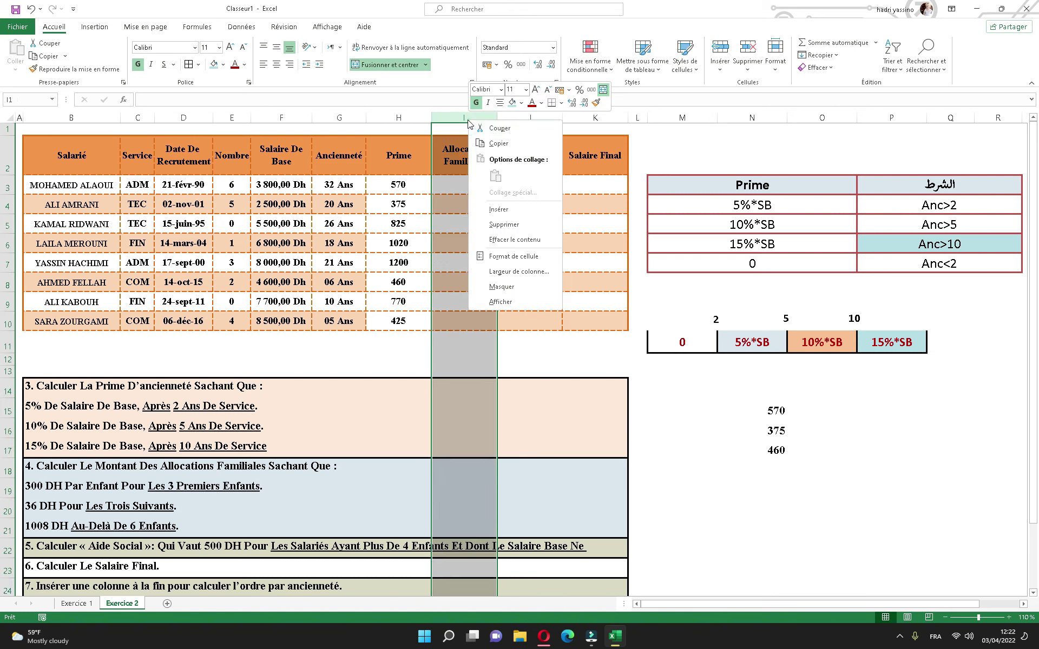
pyautogui.click(498, 209)
pyautogui.click(476, 188)
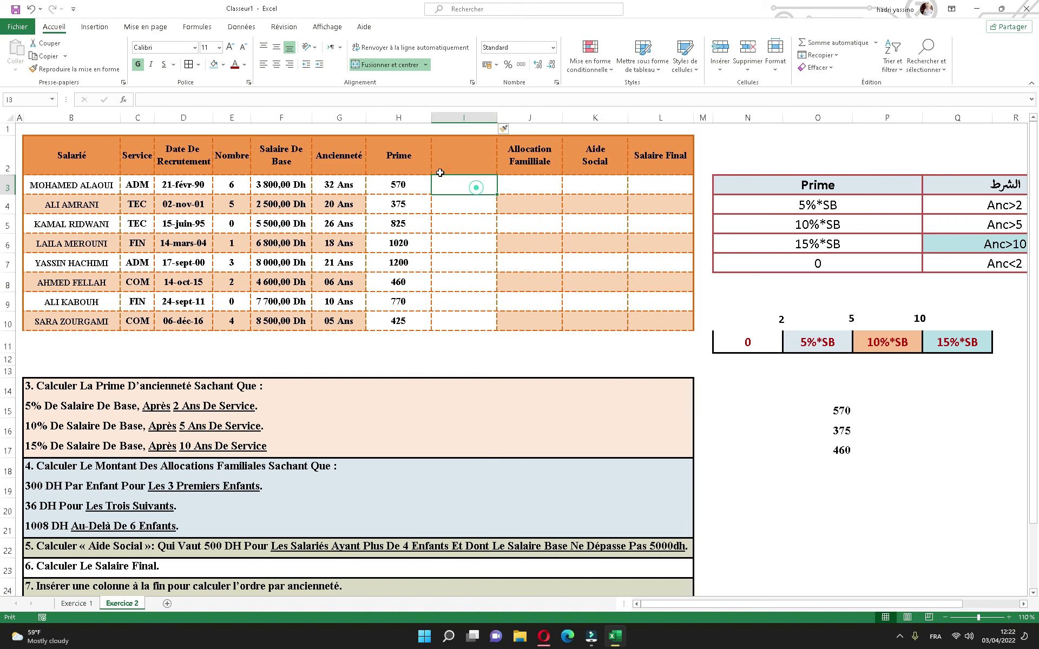
pyautogui.click(409, 159)
pyautogui.moveTo(432, 175)
pyautogui.mouseDown()
pyautogui.moveTo(490, 173)
pyautogui.moveTo(471, 322)
pyautogui.mouseUp()
pyautogui.click(479, 191)
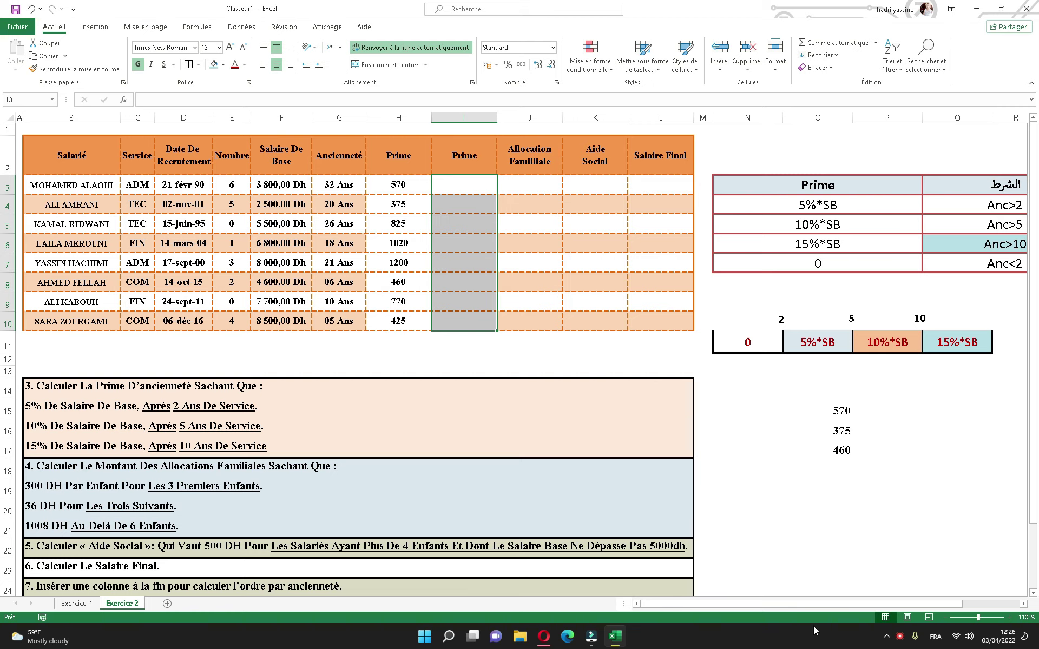
# - Review the Anc>2, Anc>5 and Anc>10 thresholds (2, 5, 10) in the conditions table
pyautogui.moveTo(822, 605); pyautogui.dragTo(850, 602)
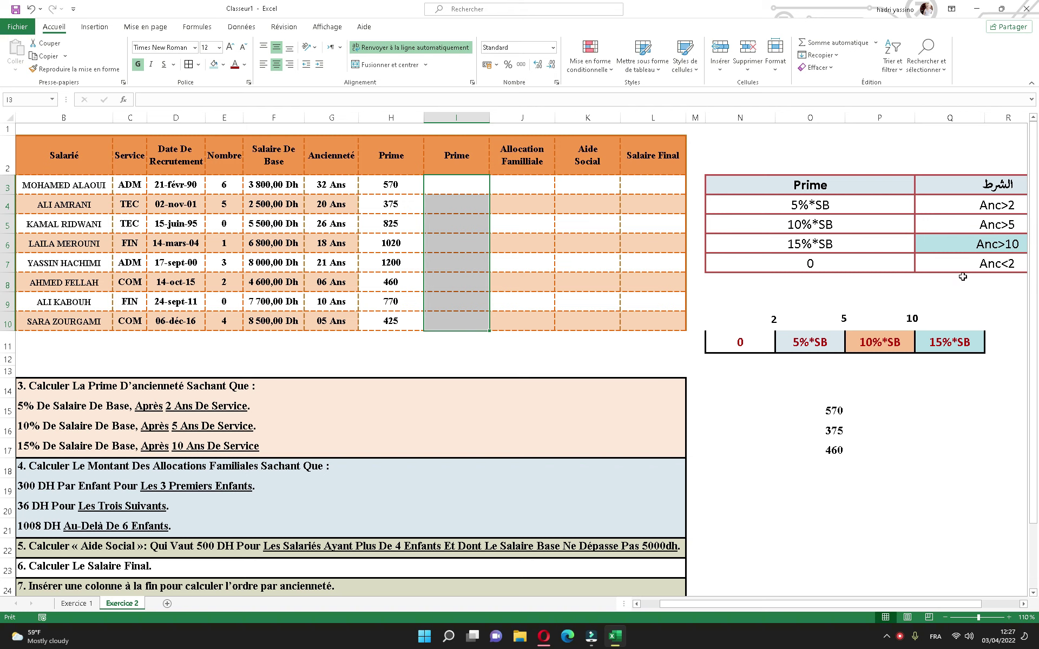
pyautogui.click(986, 246)
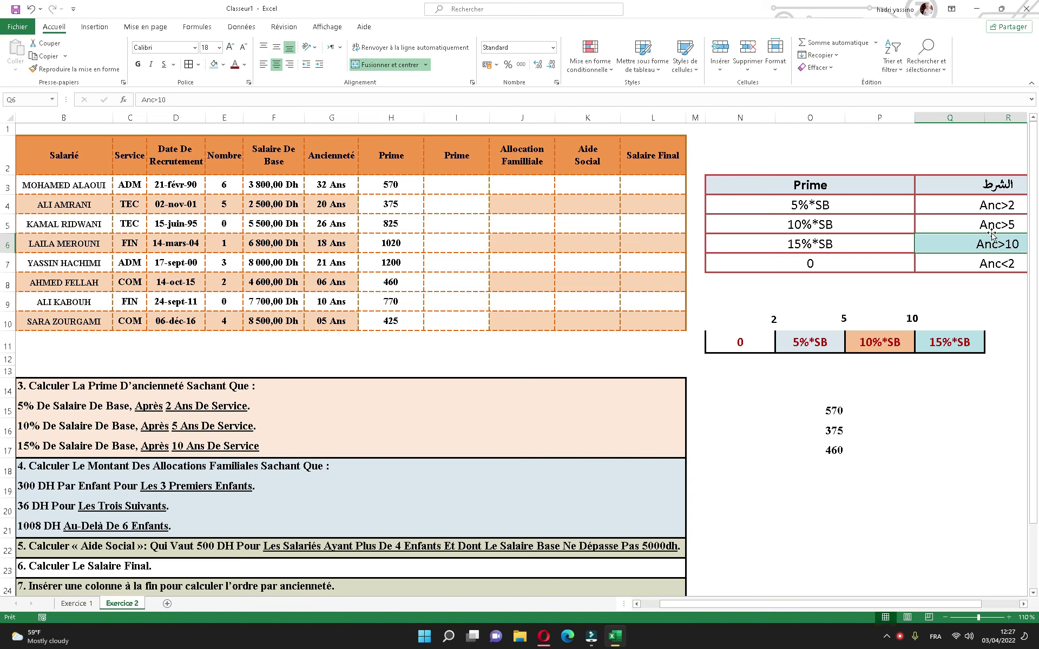
pyautogui.click(989, 225)
pyautogui.click(983, 199)
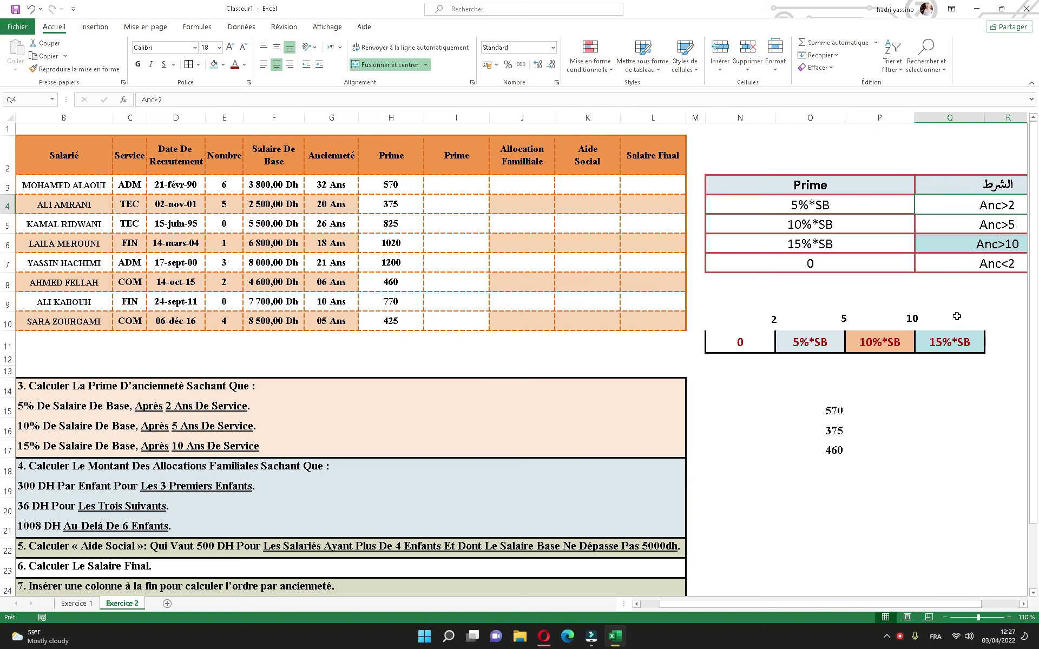
pyautogui.moveTo(958, 312); pyautogui.dragTo(740, 319)
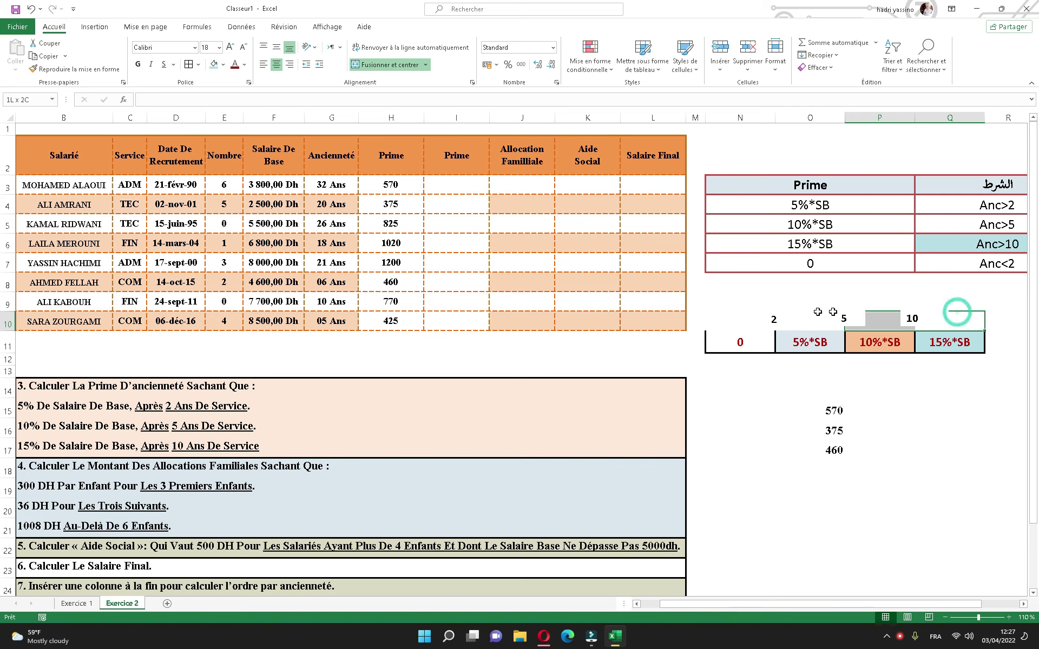
pyautogui.click(726, 379)
pyautogui.moveTo(718, 370); pyautogui.dragTo(961, 371)
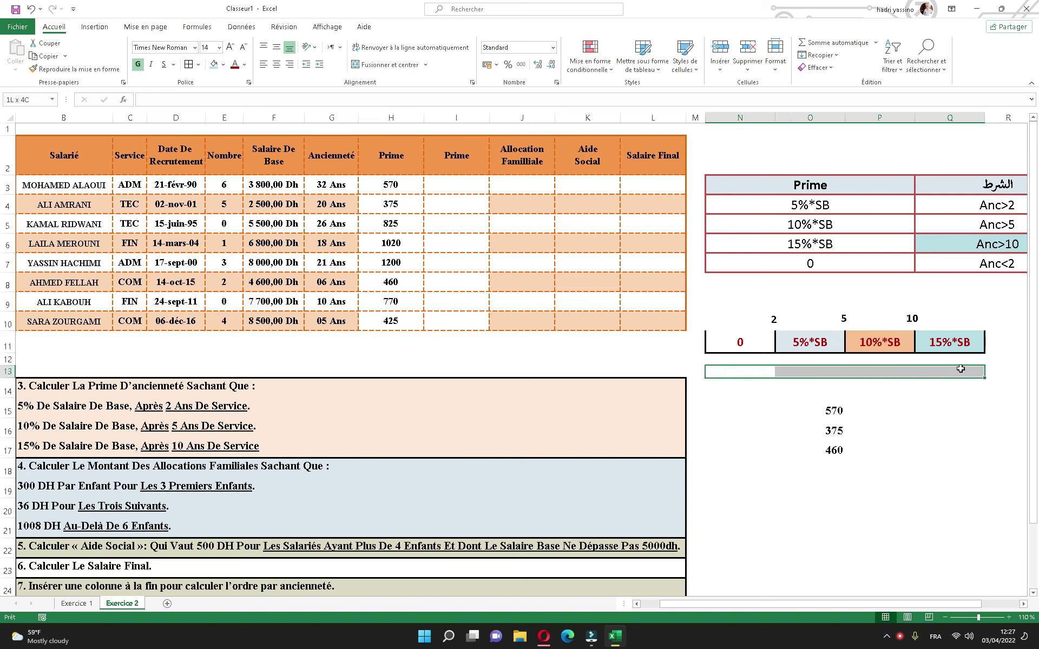
pyautogui.click(460, 185)
# - Enter =SI(G3<=2;0;SI(G3<=5;5%*F3;SI(G3<=10;10%*F3;15%*F3))) in I3
pyautogui.write('=')
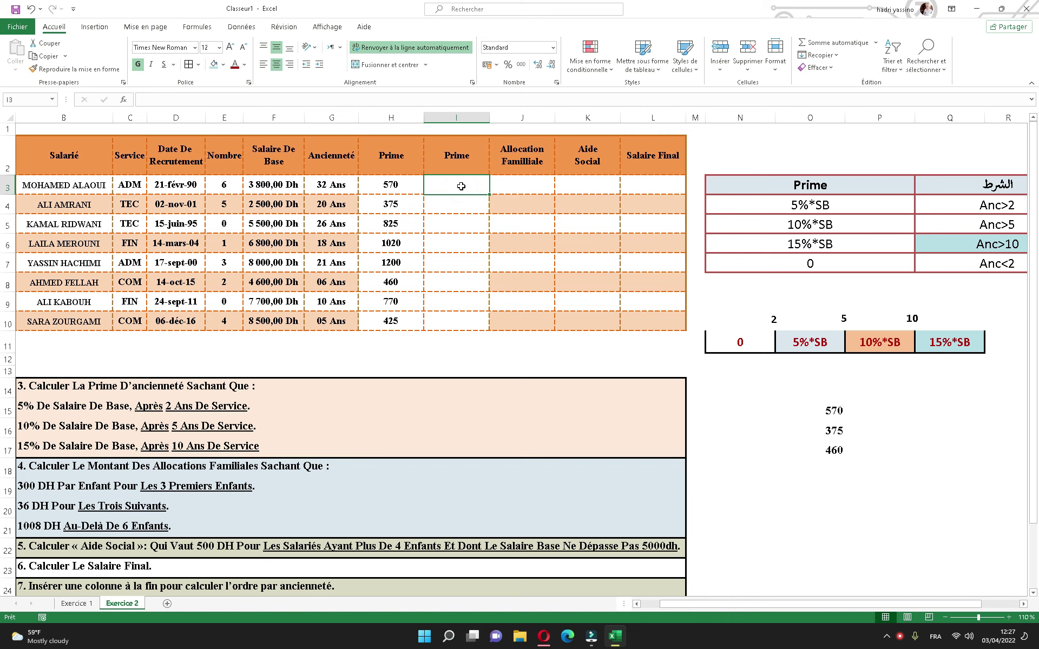
pyautogui.write('si(')
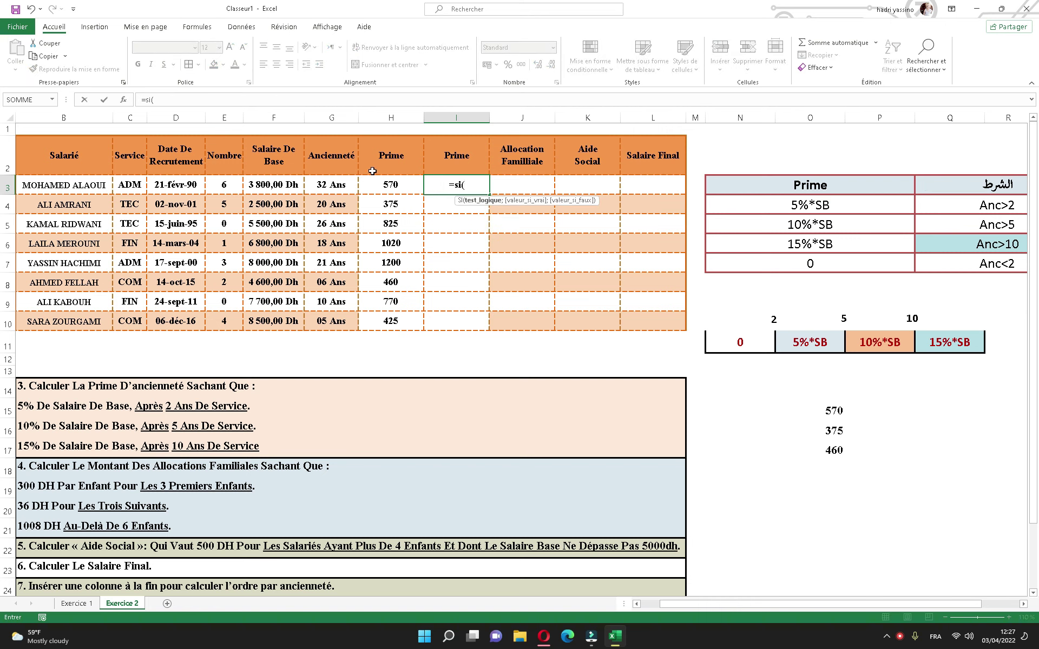
pyautogui.click(327, 184)
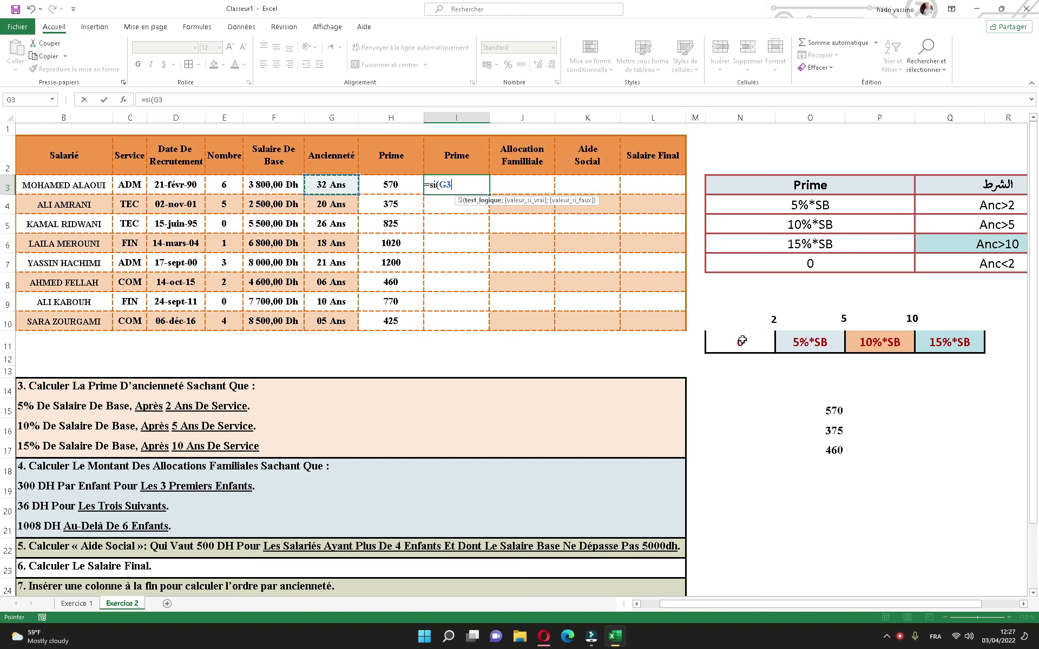
pyautogui.write('<=2')
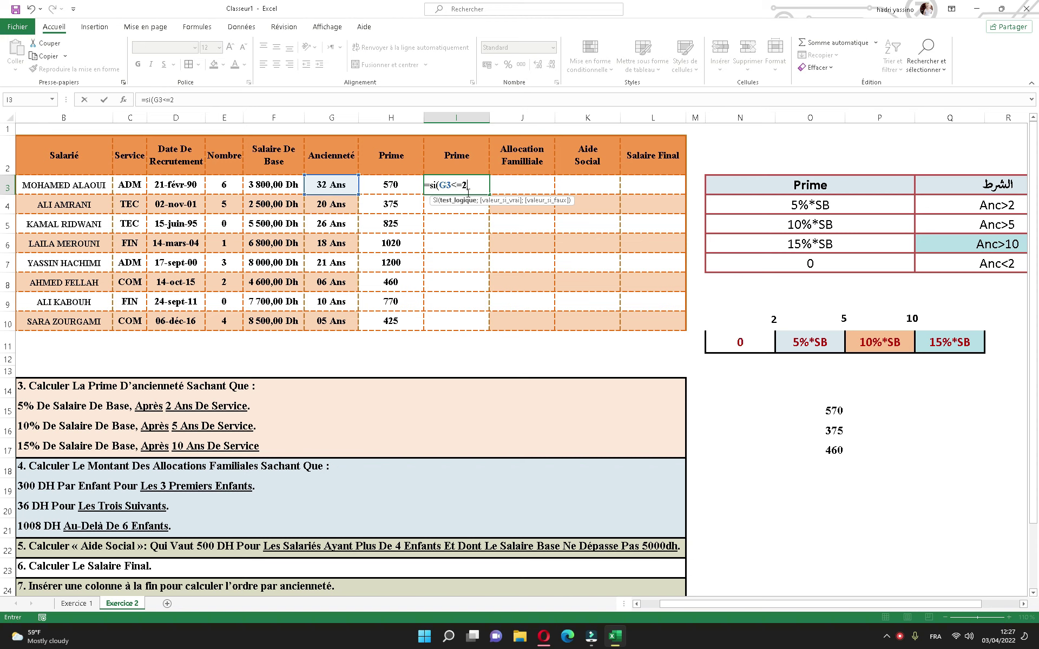
pyautogui.write(';0')
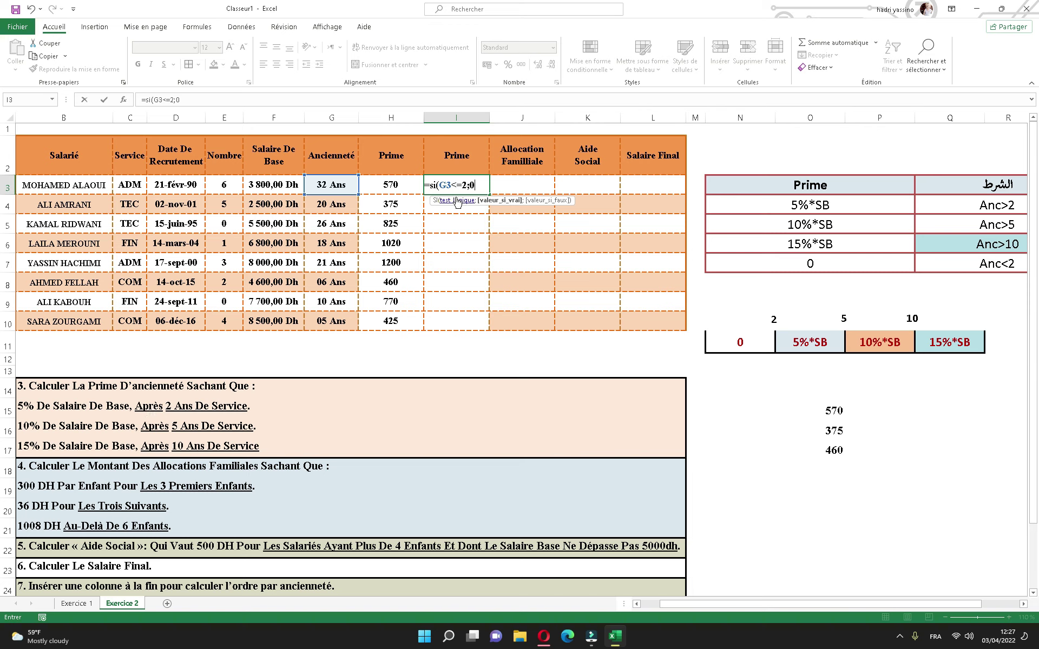
pyautogui.write(';si')
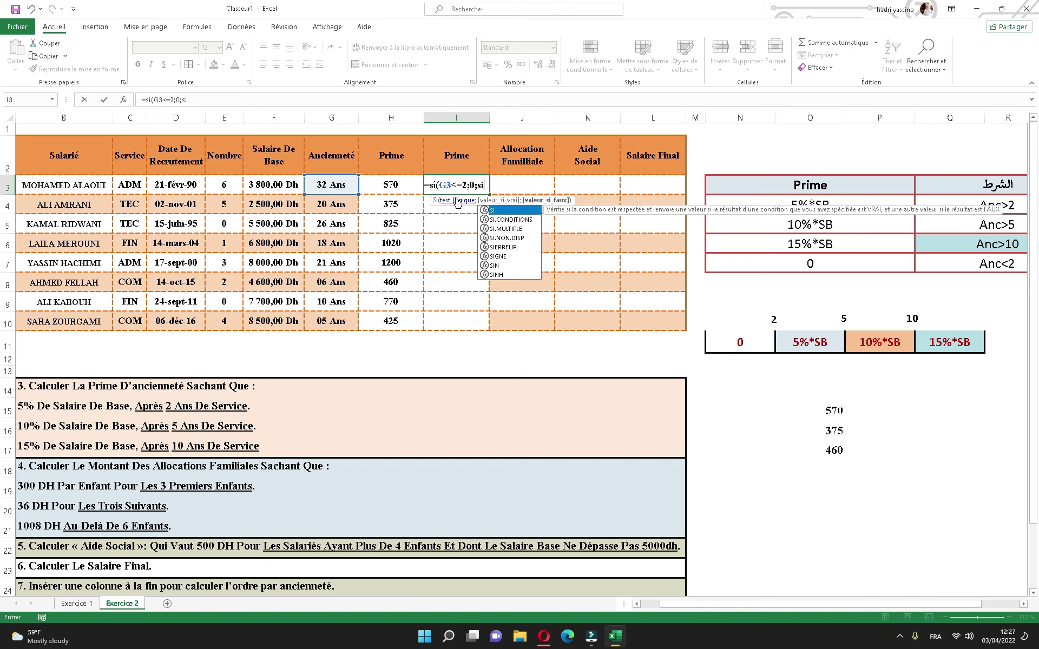
pyautogui.write('(')
pyautogui.click(319, 184)
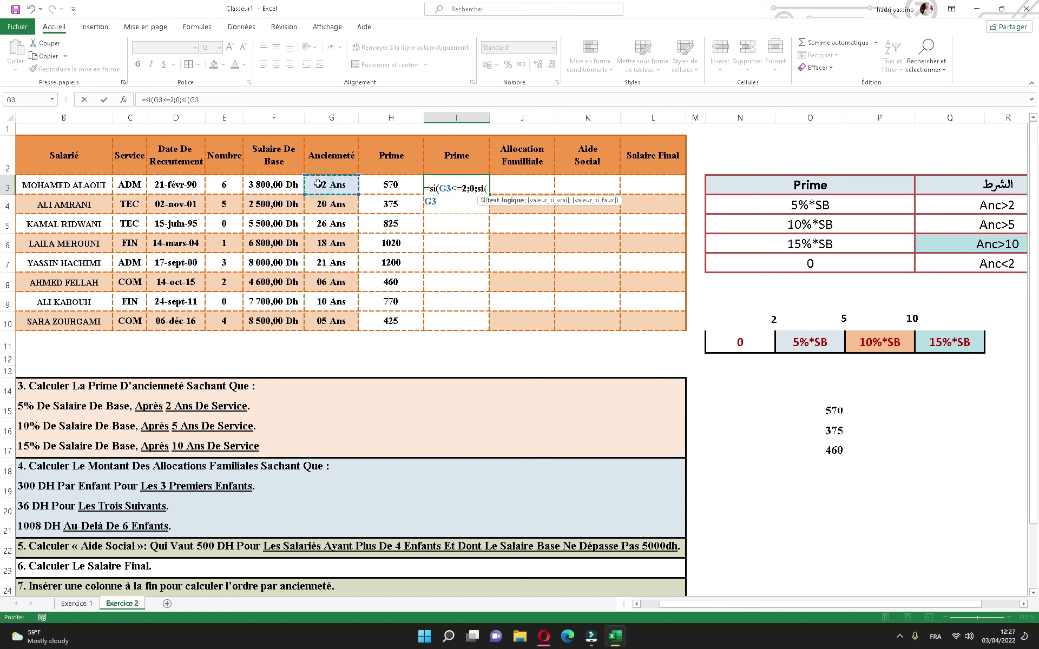
pyautogui.write('<=')
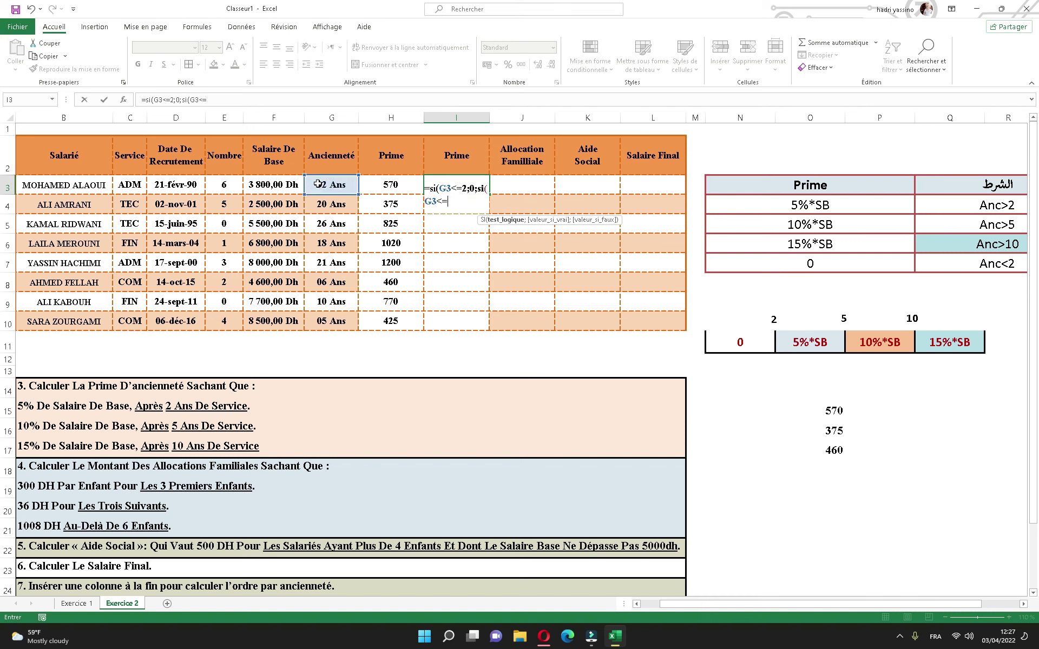
pyautogui.write('5;5')
pyautogui.write('%*')
pyautogui.click(282, 187)
pyautogui.write(';si(')
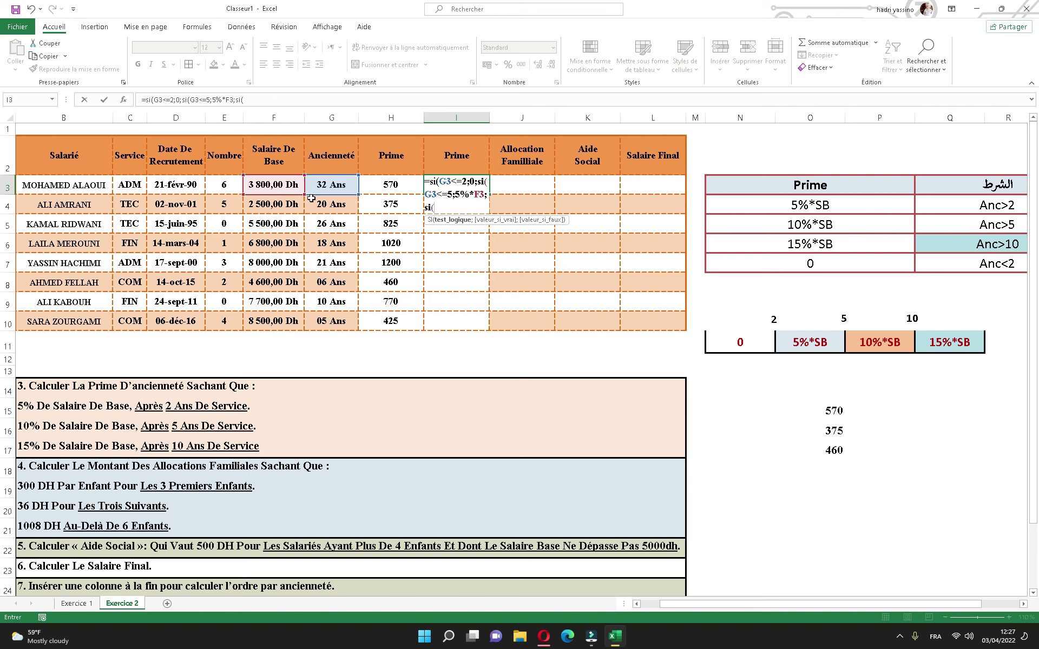
pyautogui.click(329, 185)
pyautogui.write('<=5;5%')
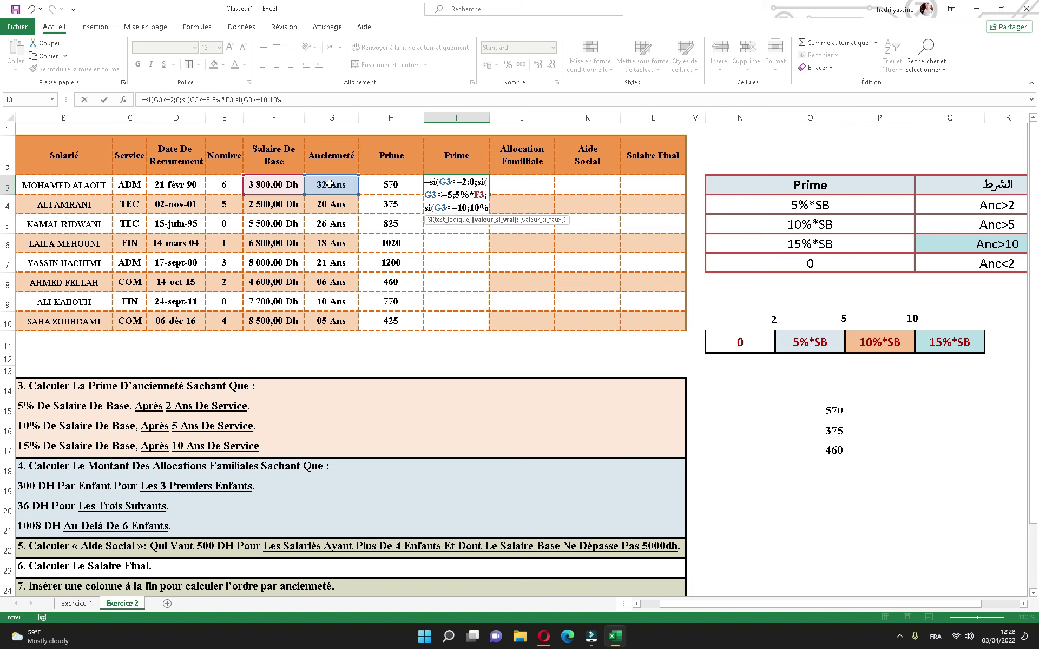
pyautogui.write('*')
pyautogui.click(289, 183)
pyautogui.write(';5')
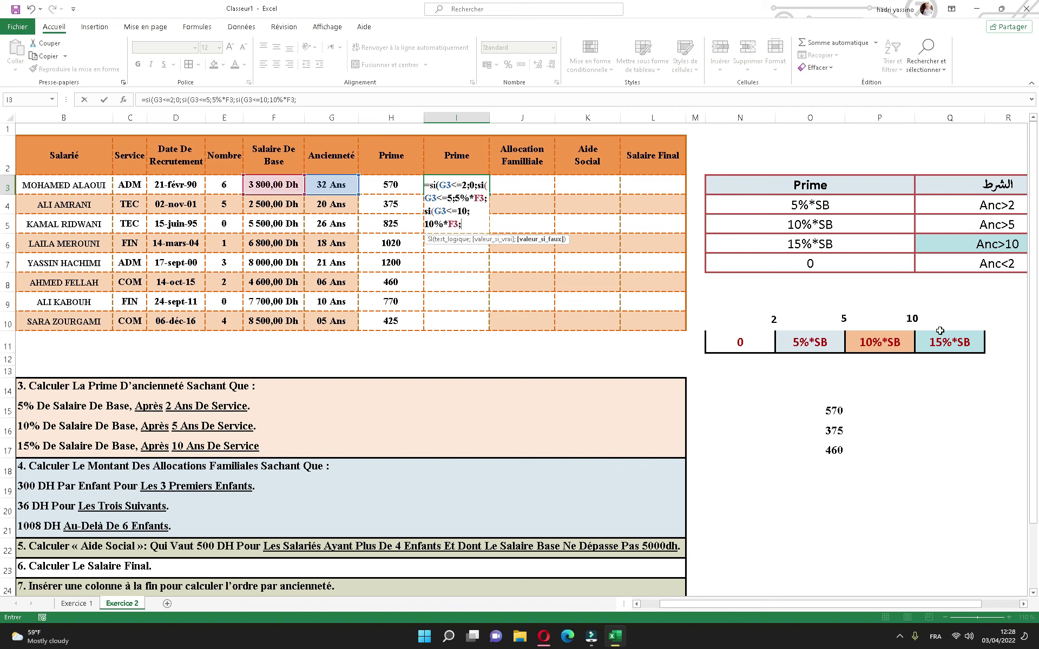
pyautogui.write('%*')
pyautogui.click(292, 184)
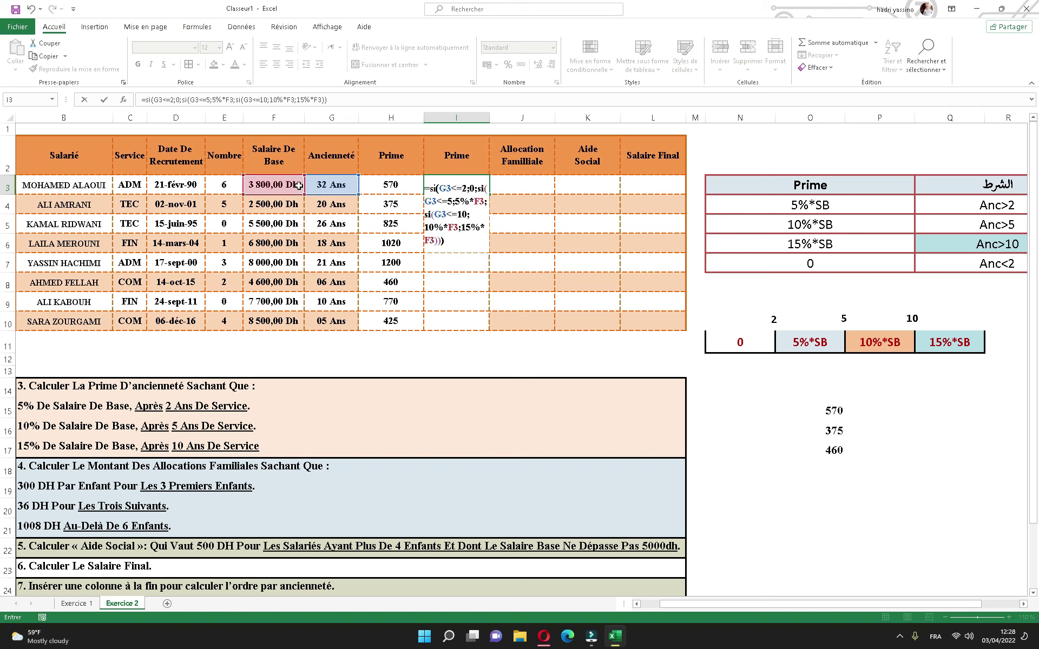
pyautogui.press('Return')
# - Copy the I3 bonus formula down to I10
pyautogui.click(462, 174)
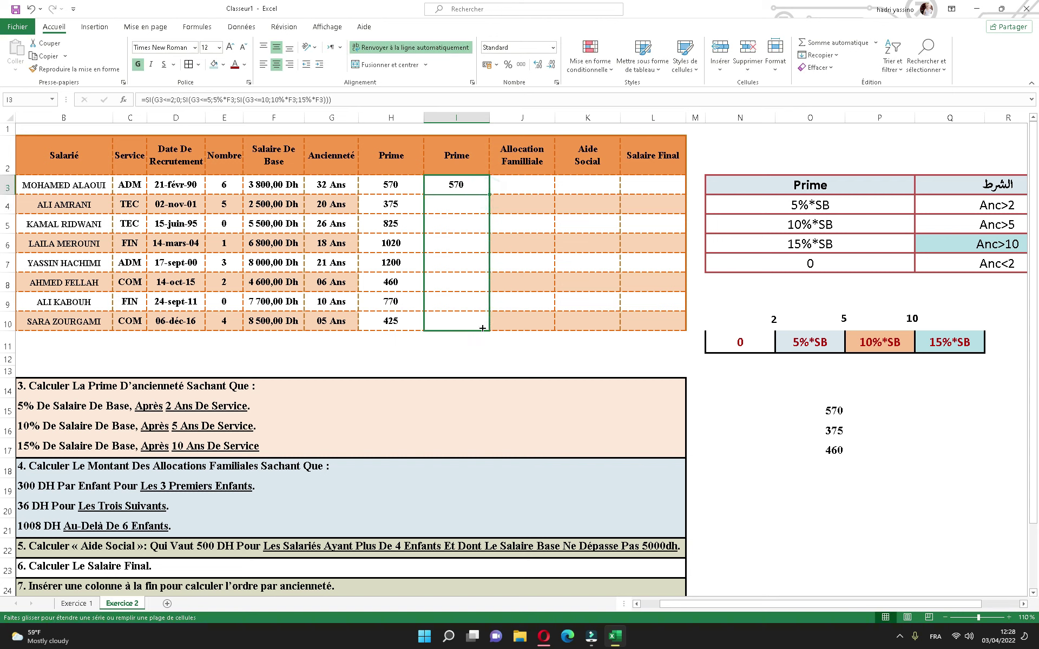
pyautogui.moveTo(490, 194); pyautogui.dragTo(483, 328)
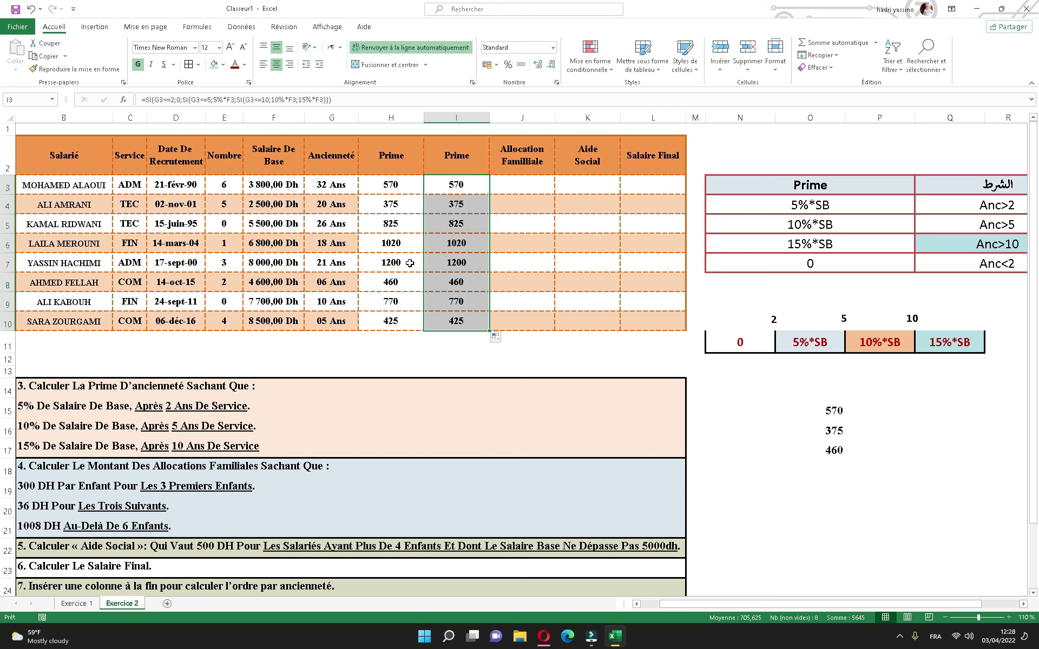
pyautogui.click(671, 301)
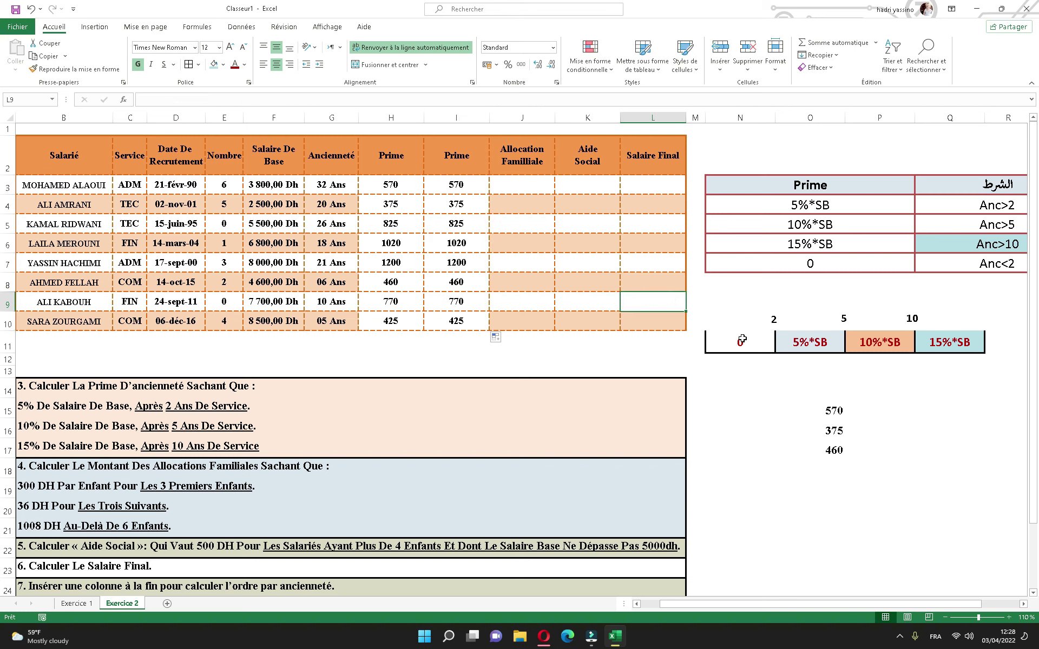
# - Clear the contents of the Prime condition table N4:S7
pyautogui.click(734, 360)
pyautogui.moveTo(763, 360); pyautogui.dragTo(928, 363)
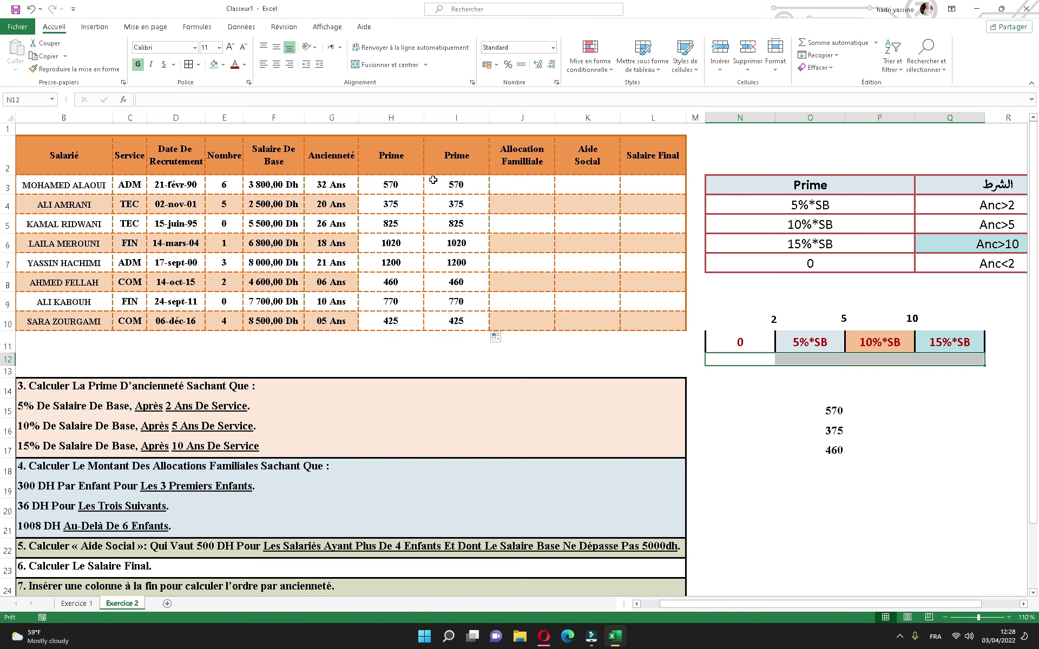
pyautogui.click(537, 172)
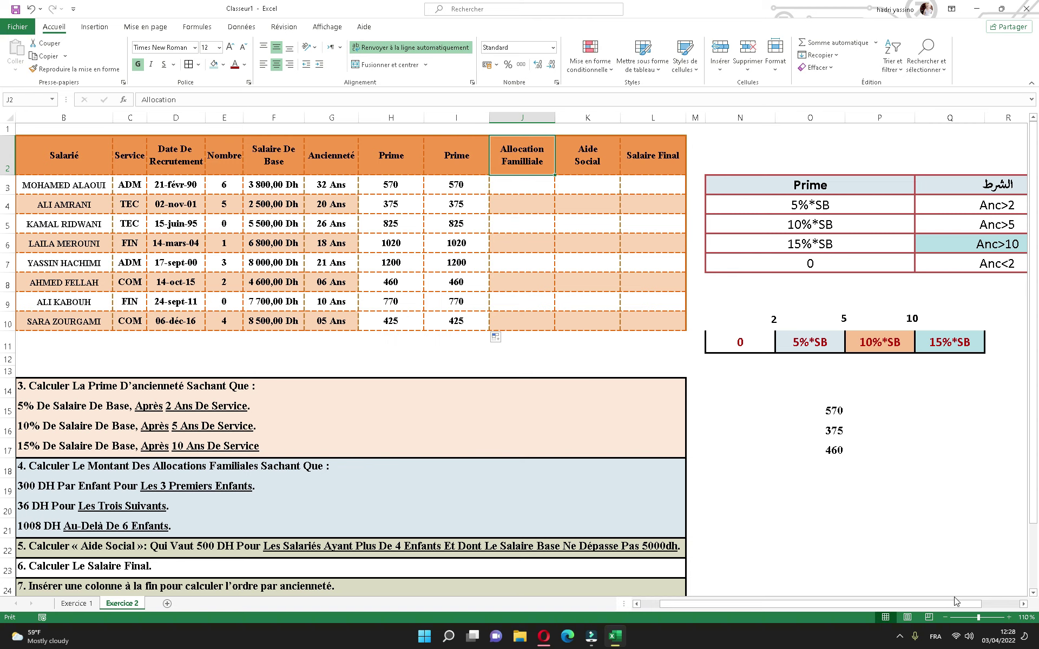
pyautogui.moveTo(957, 603); pyautogui.dragTo(983, 603)
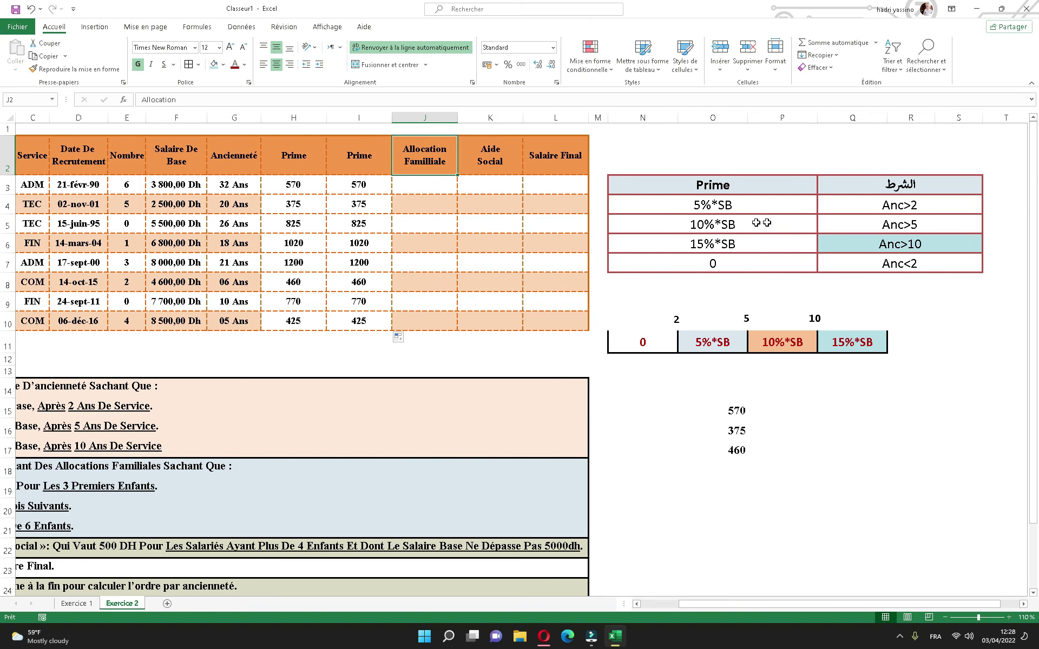
pyautogui.moveTo(721, 210); pyautogui.dragTo(891, 268)
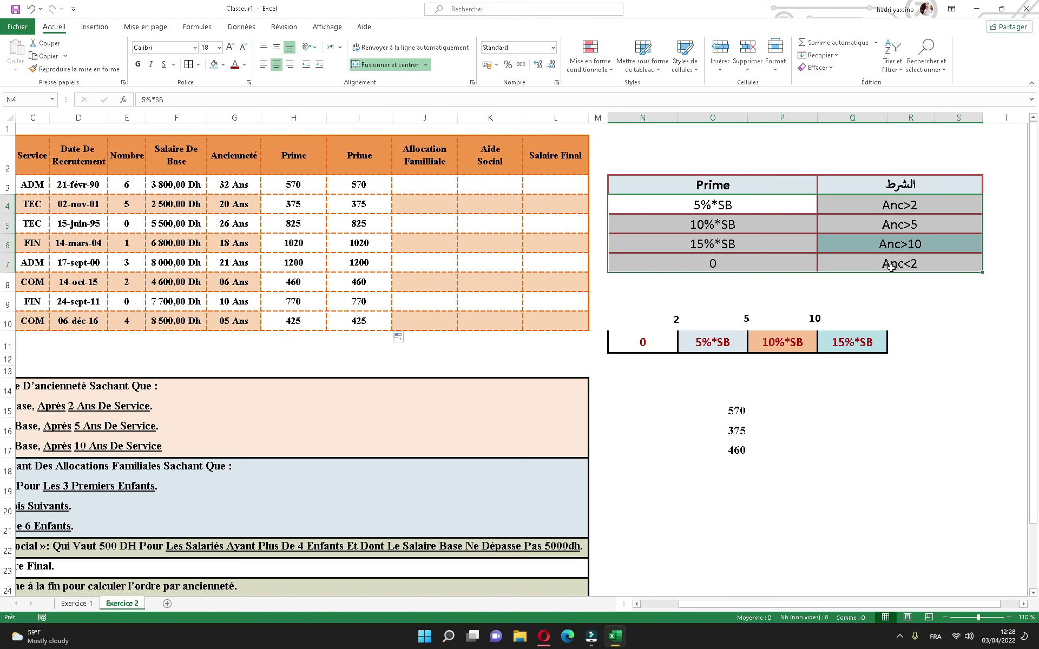
pyautogui.press('Delete')
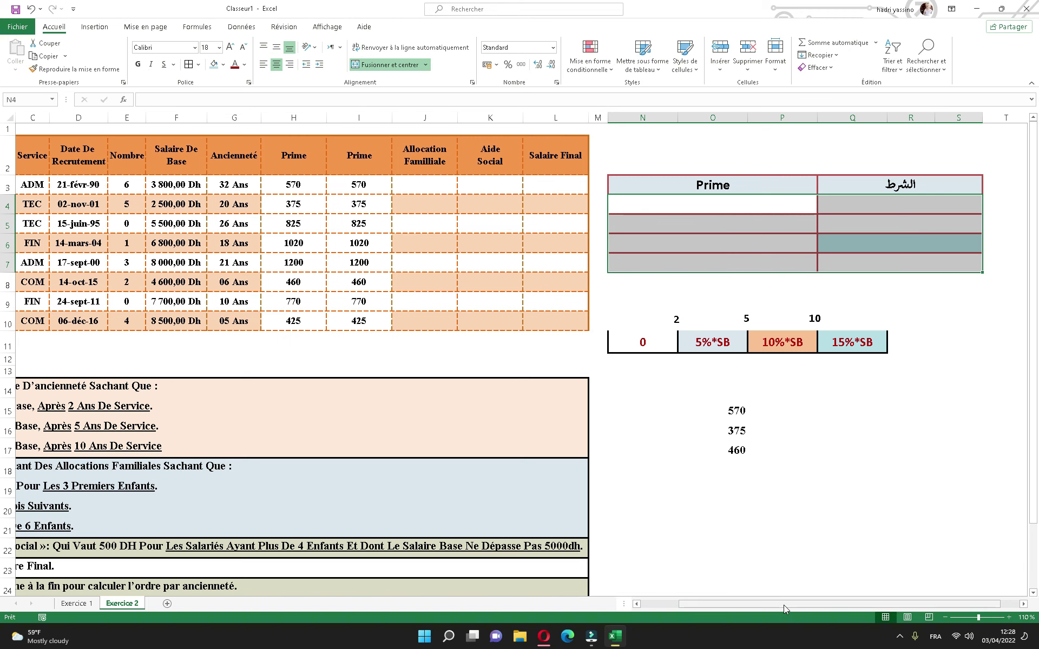
# - Delete rows 14–17 holding the seniority-bonus instructions
pyautogui.moveTo(784, 605); pyautogui.dragTo(749, 605)
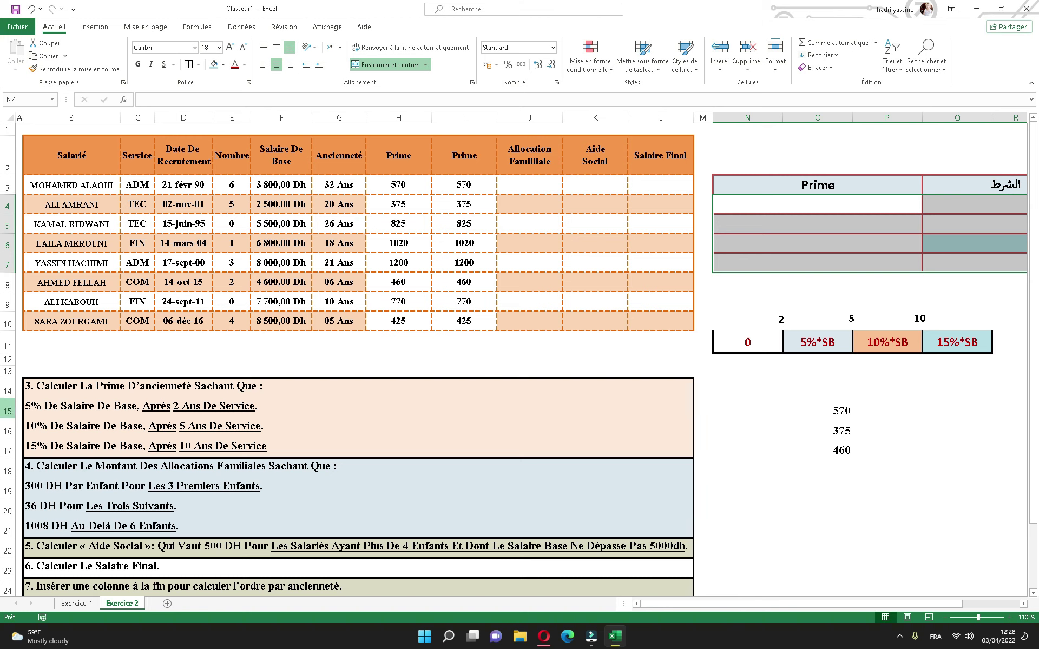
pyautogui.moveTo(8, 388); pyautogui.dragTo(6, 450)
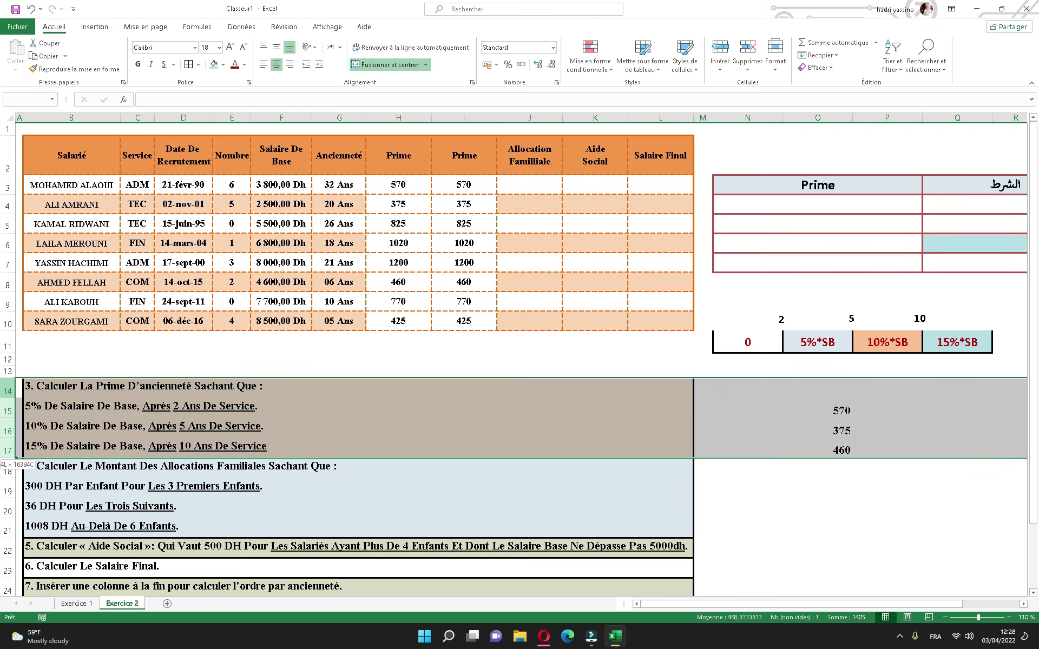
pyautogui.rightClick(5, 449)
pyautogui.click(38, 359)
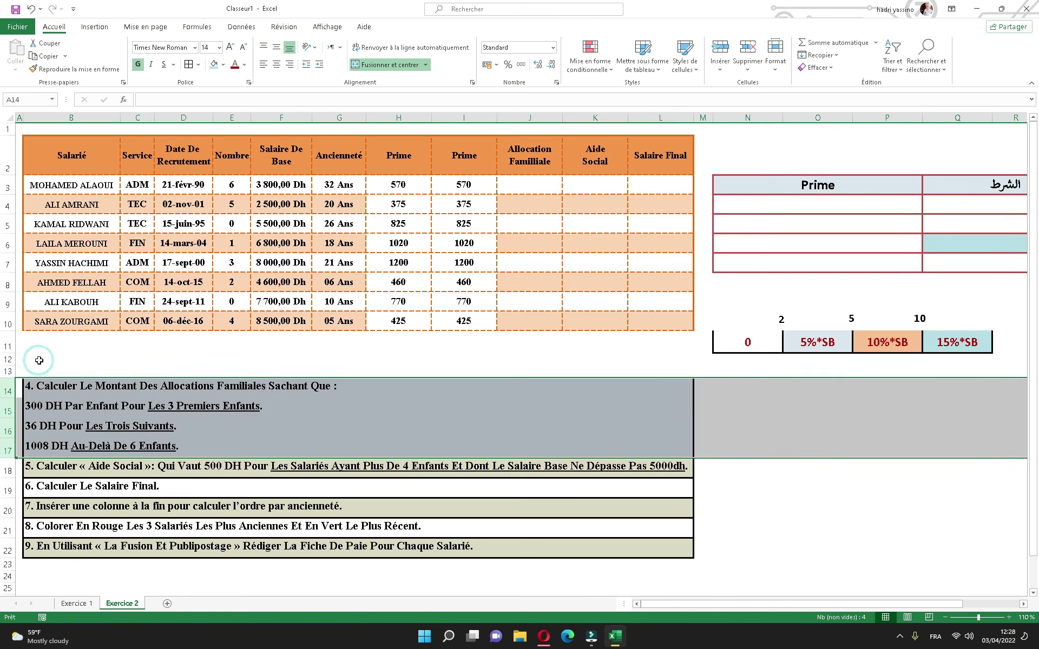
pyautogui.click(403, 397)
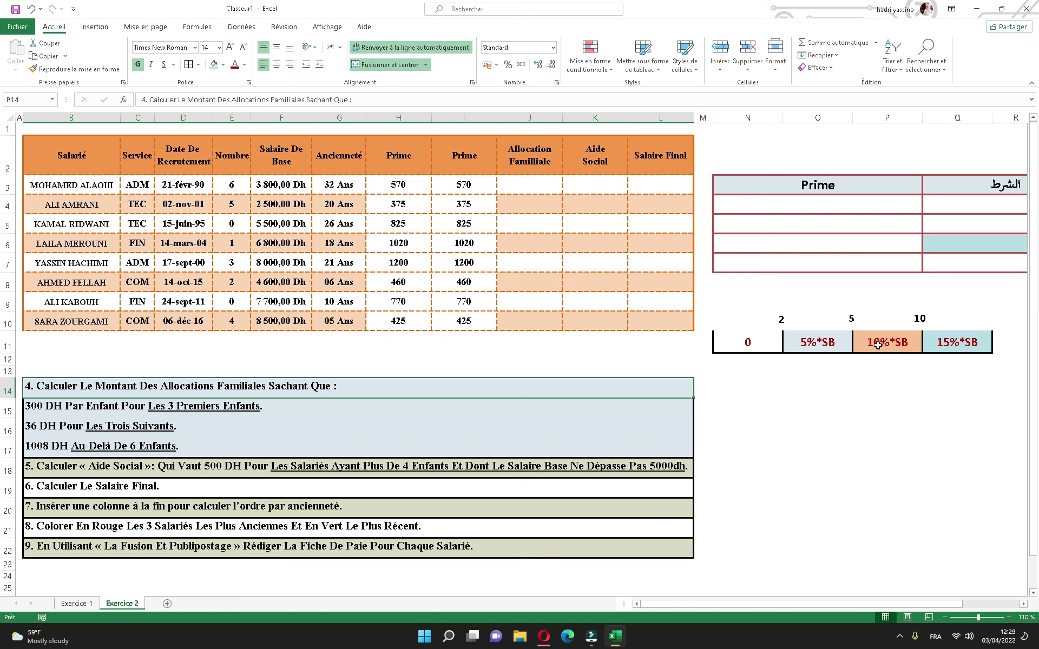
pyautogui.moveTo(914, 604); pyautogui.dragTo(941, 607)
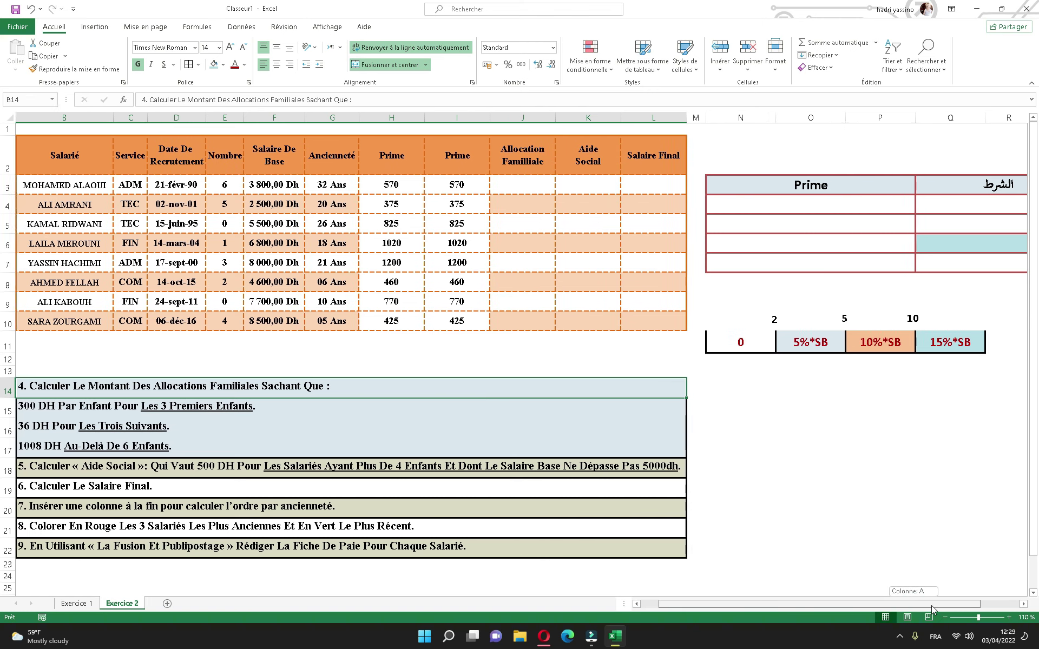
pyautogui.click(789, 412)
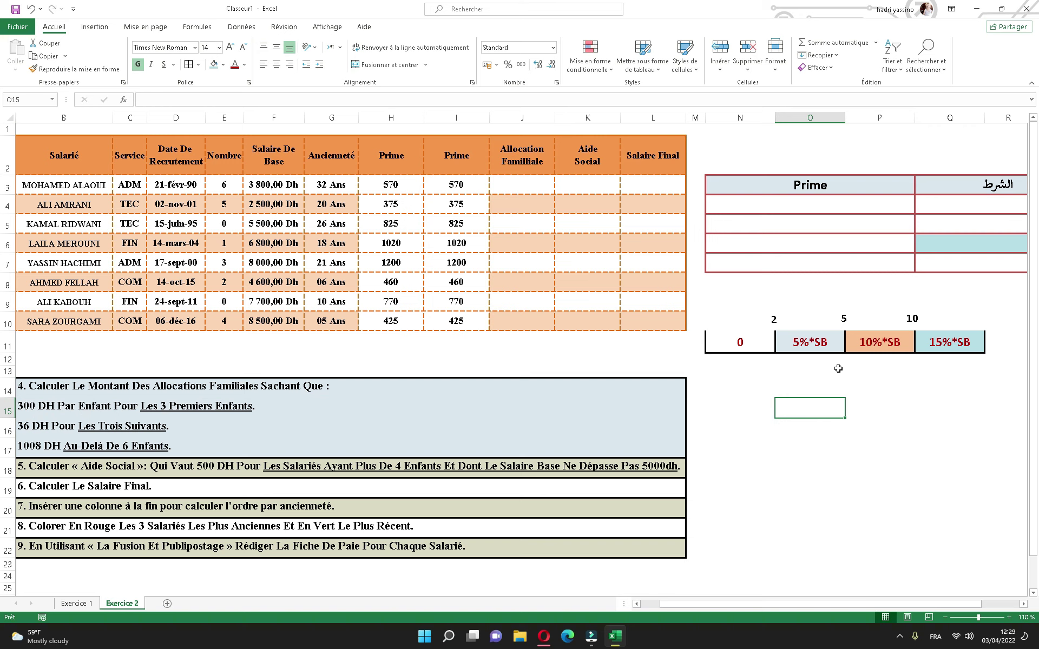
# - Enter children 1, 2, 3 with amounts 300, 600, 900 in O15:P17
pyautogui.write('1')
pyautogui.click(874, 406)
pyautogui.write('300')
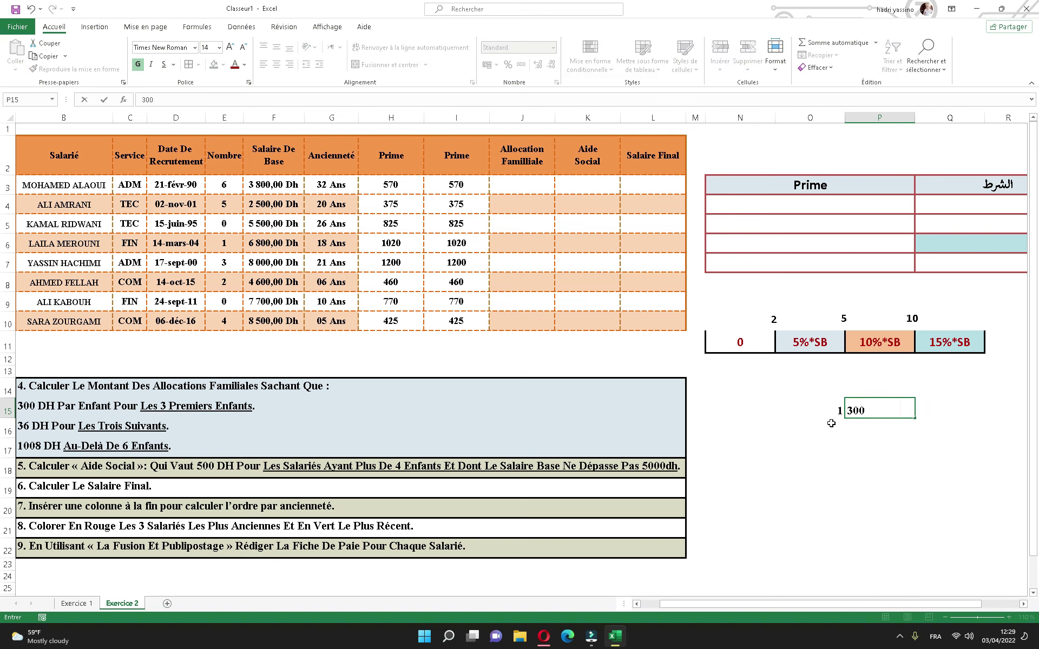
pyautogui.click(832, 425)
pyautogui.write('2')
pyautogui.click(889, 432)
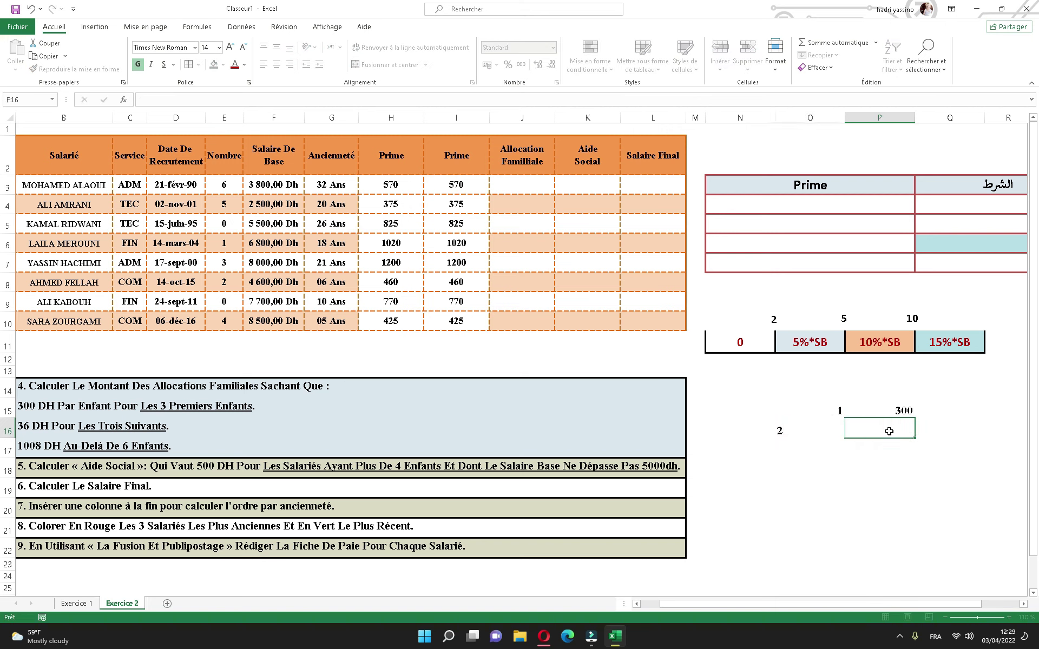
pyautogui.write('620')
pyautogui.click(828, 452)
pyautogui.write('3')
pyautogui.click(893, 456)
pyautogui.write('900')
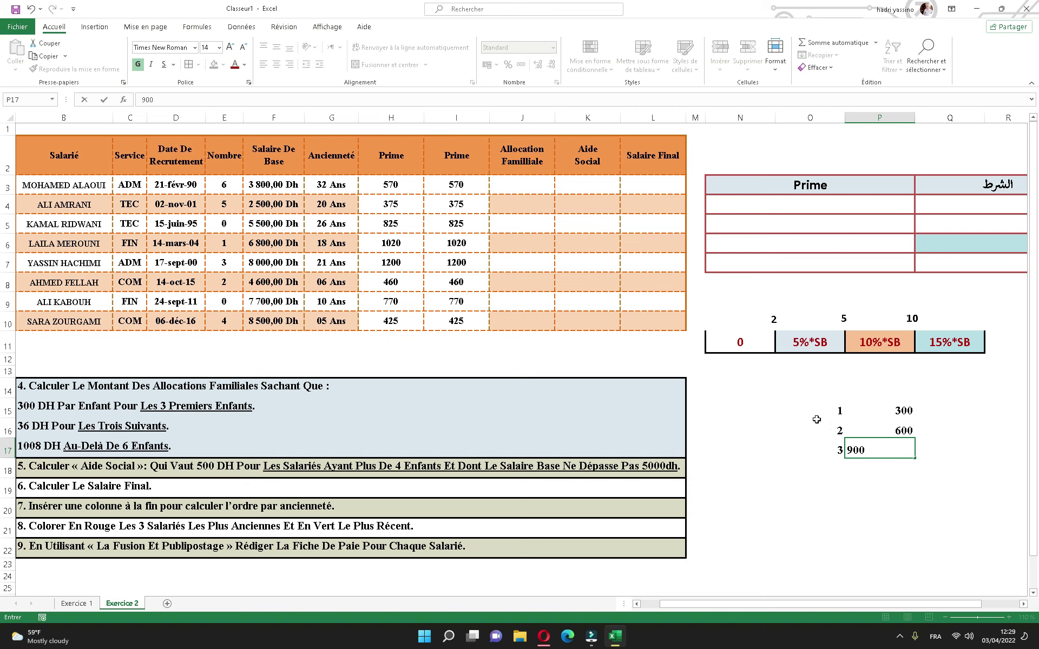
pyautogui.click(817, 415)
# - Centre the allowance table horizontally and vertically and shade it light teal
pyautogui.moveTo(869, 415); pyautogui.dragTo(888, 449)
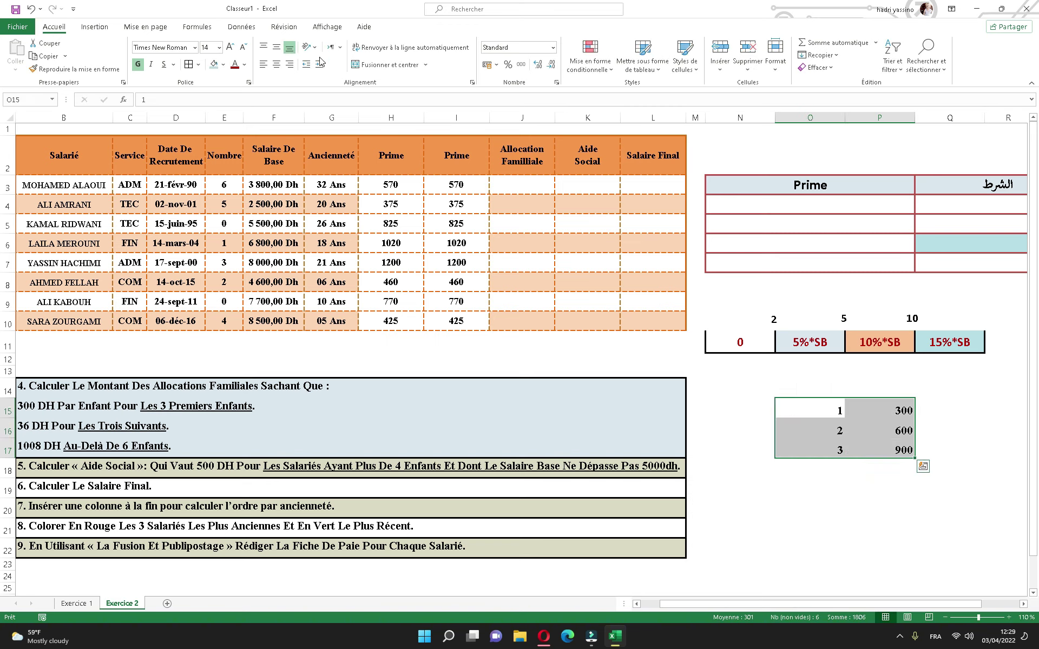
pyautogui.click(276, 65)
pyautogui.click(276, 47)
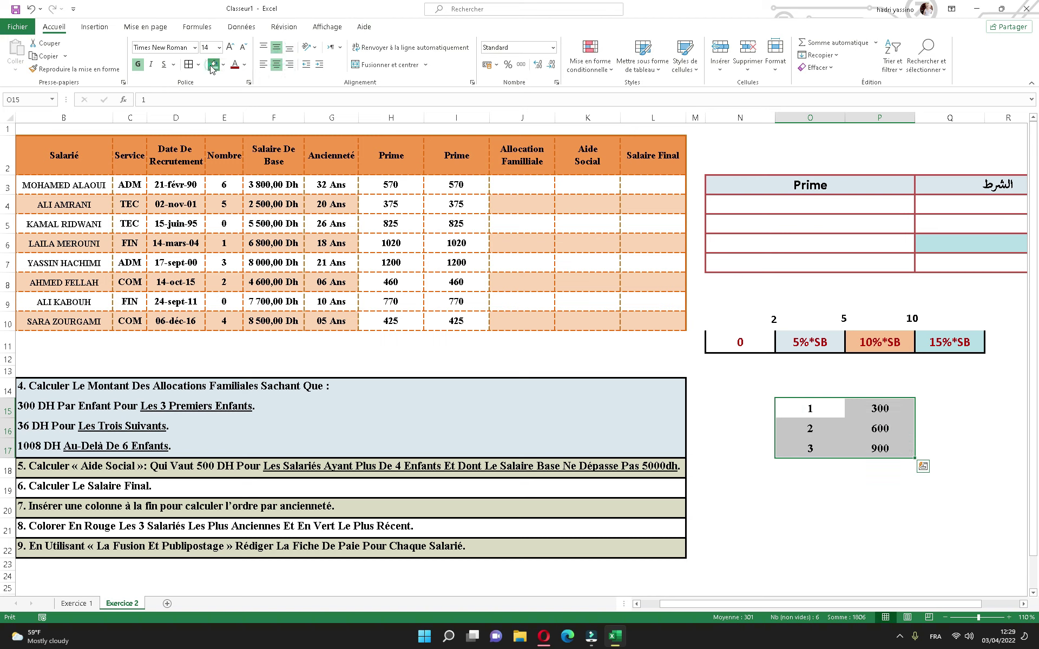
pyautogui.click(214, 64)
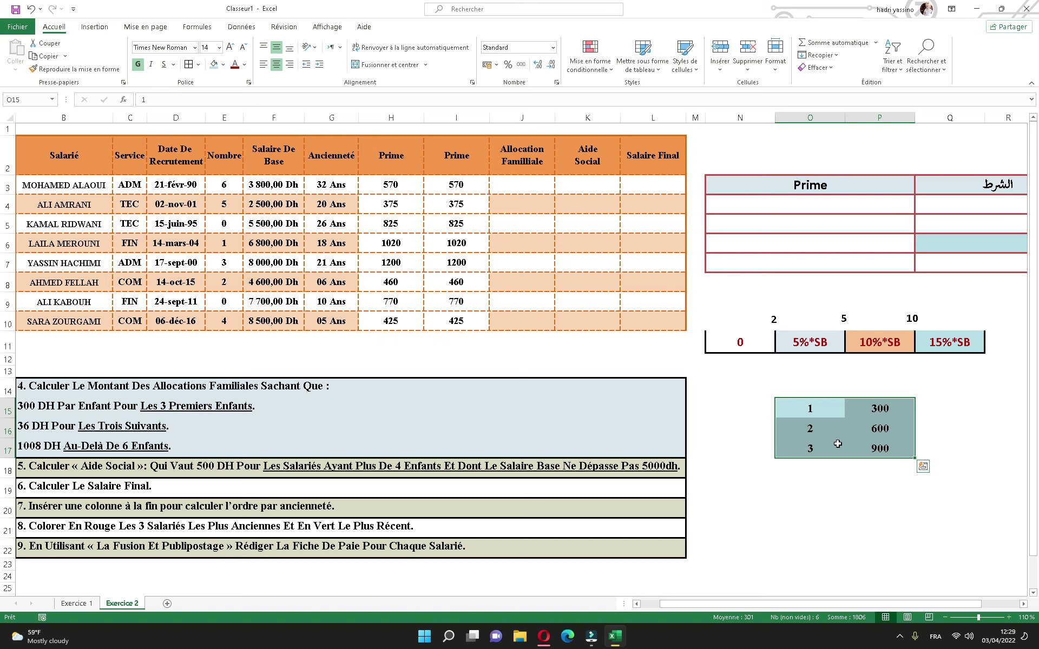
pyautogui.click(878, 453)
pyautogui.click(804, 477)
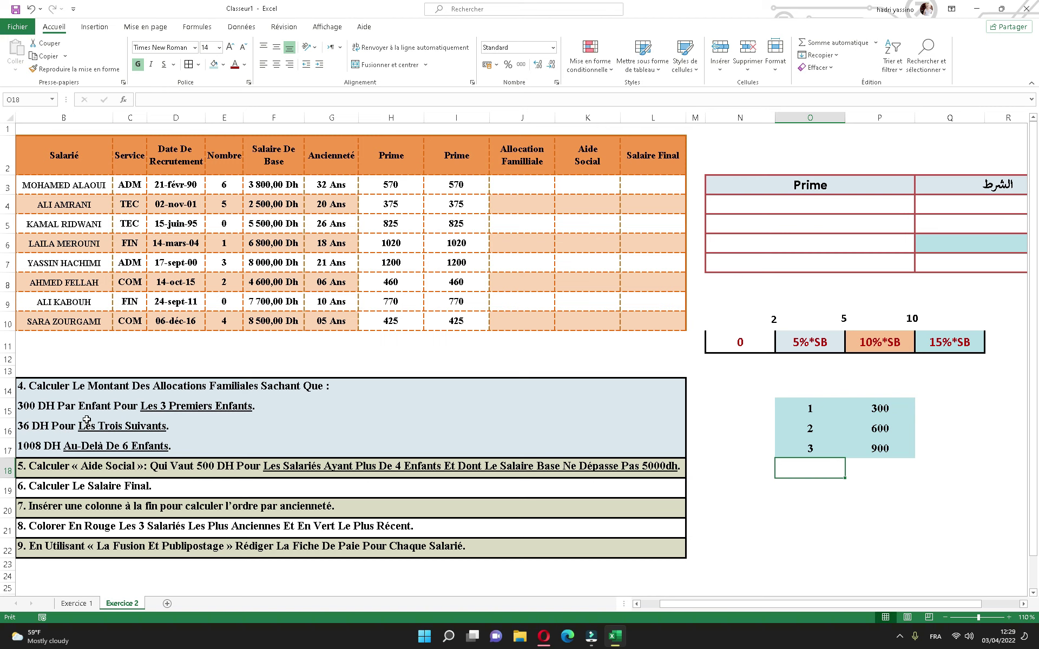
# - Add row 4 (4 / 900+36) and copy the first table's formatting onto O19:P21
pyautogui.click(813, 485)
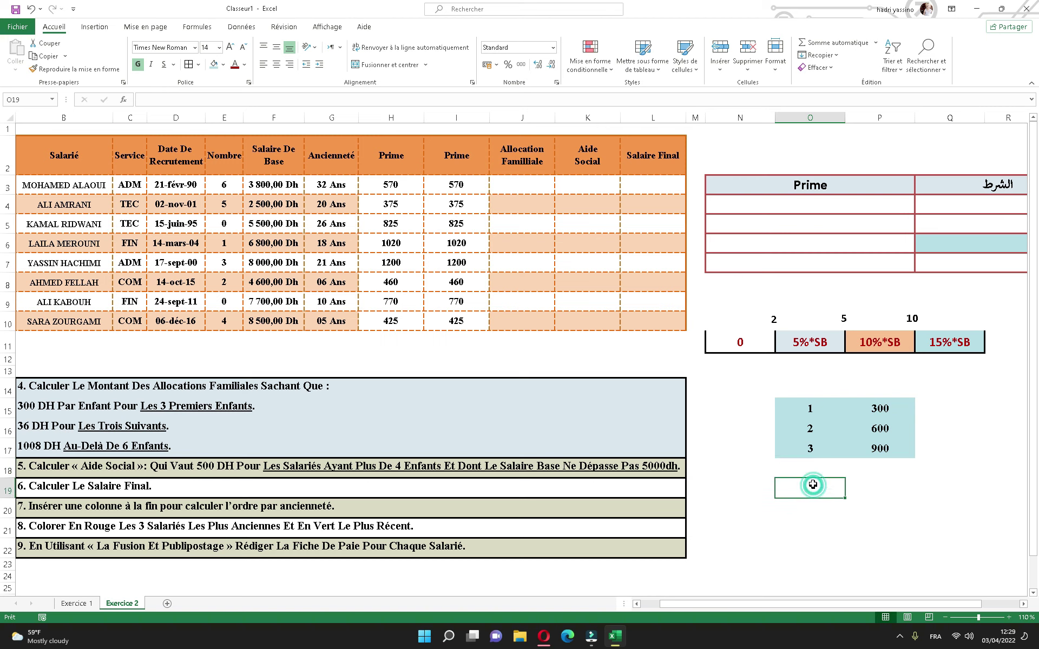
pyautogui.write('4')
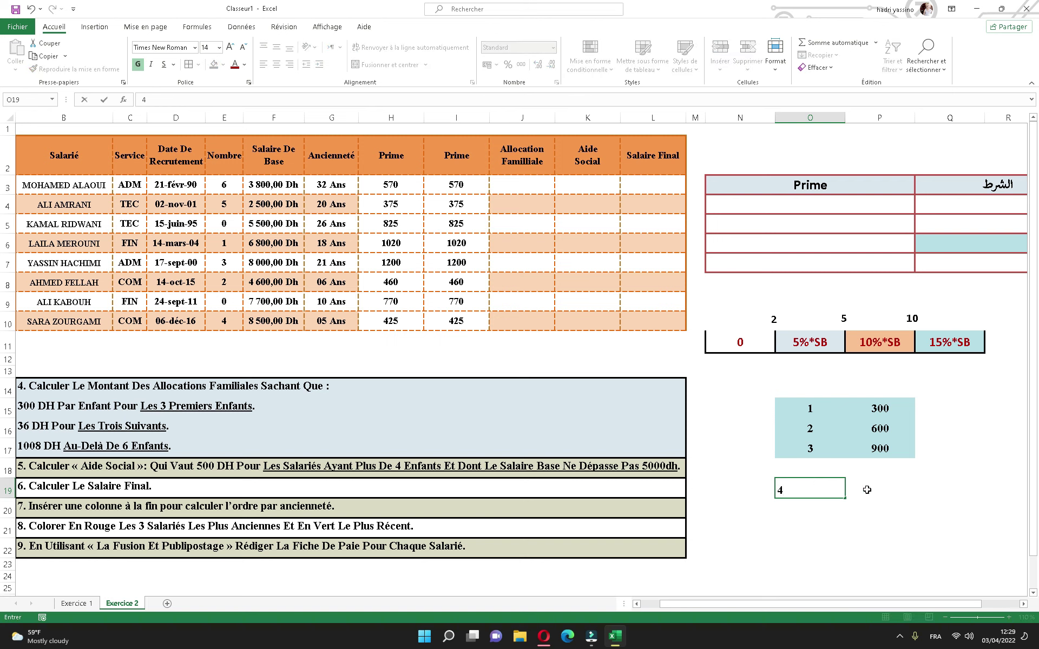
pyautogui.click(867, 490)
pyautogui.write('900+36')
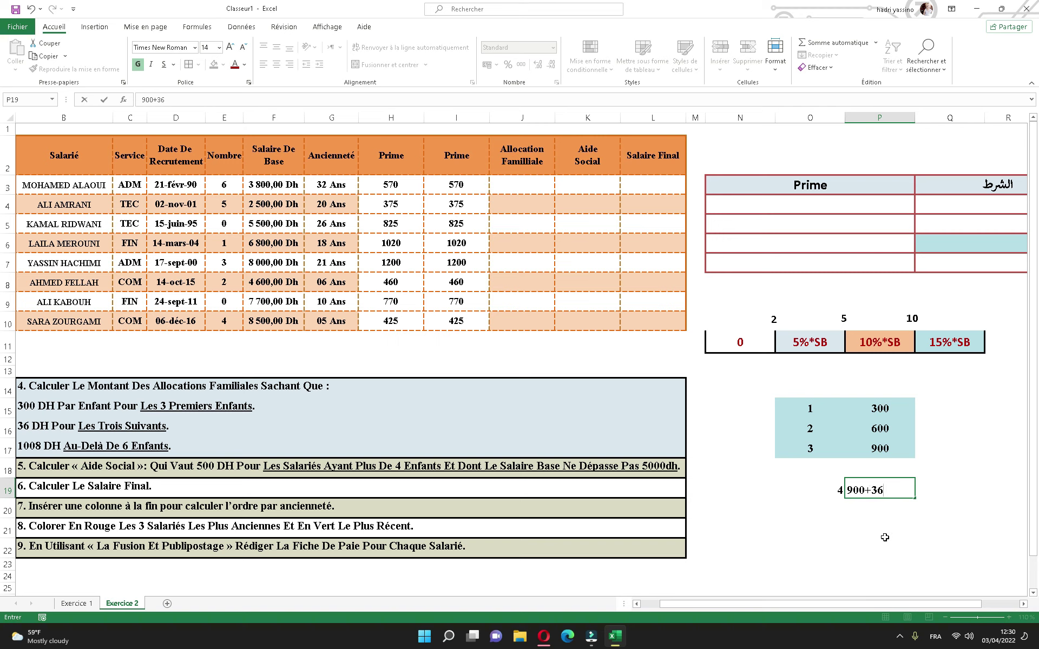
pyautogui.click(885, 533)
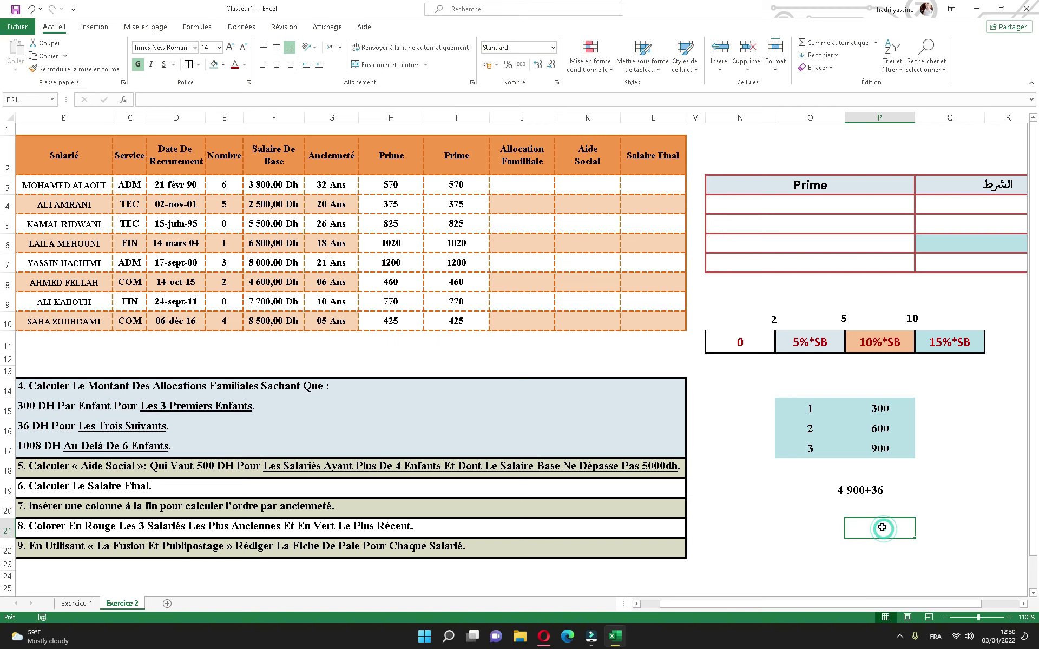
pyautogui.moveTo(804, 407); pyautogui.dragTo(872, 444)
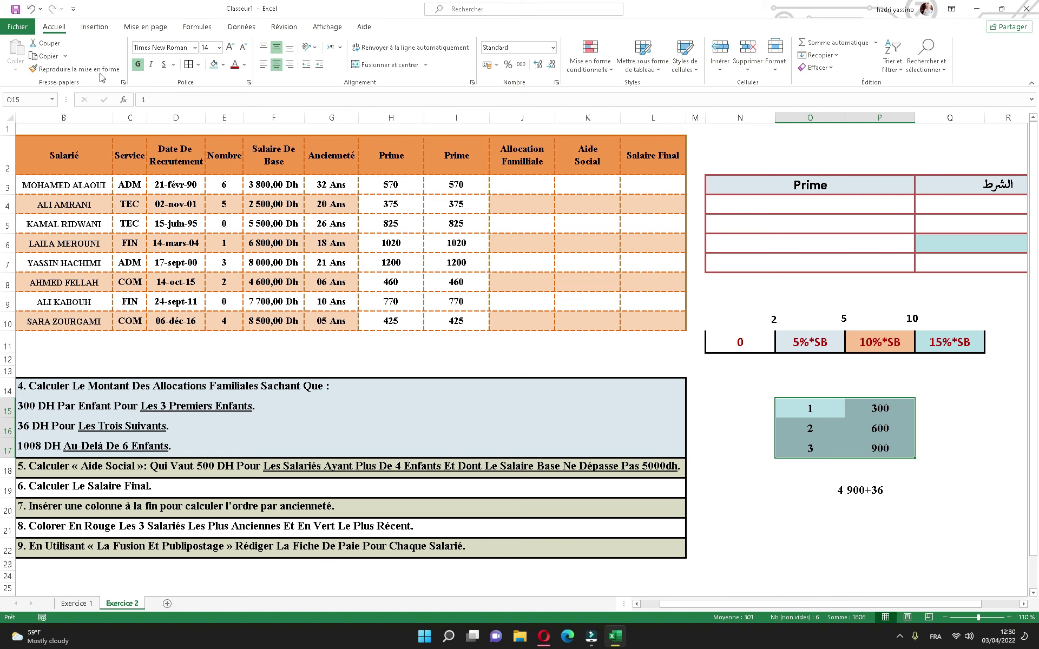
pyautogui.click(76, 69)
pyautogui.moveTo(801, 490); pyautogui.dragTo(866, 528)
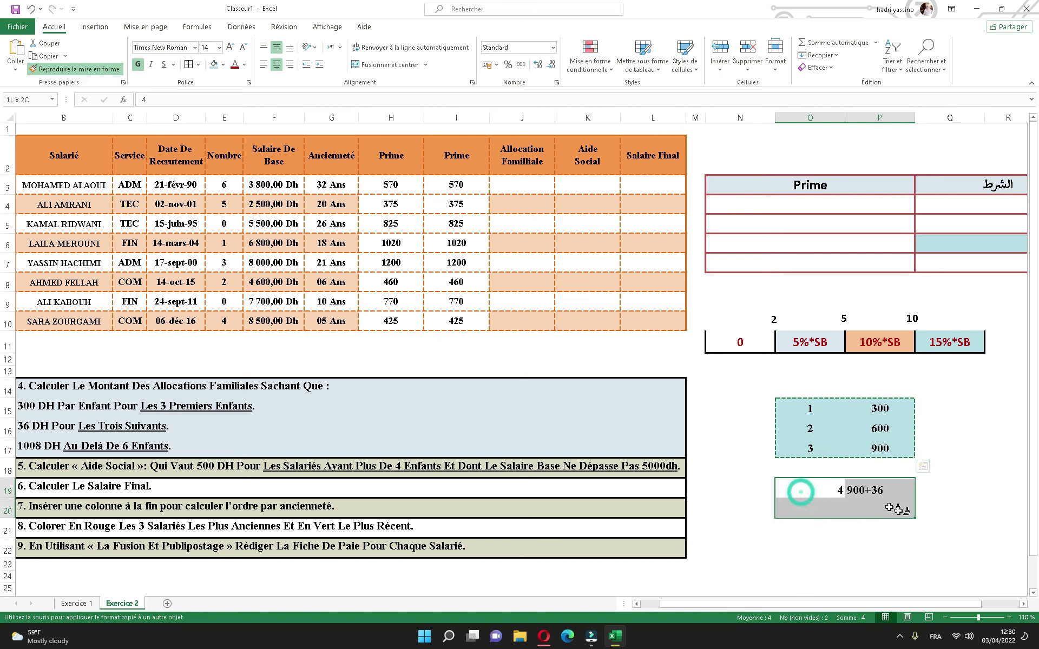
# - Enter row 5 with 5 in O20 and 900+36+36 in P20
pyautogui.click(831, 509)
pyautogui.write('5')
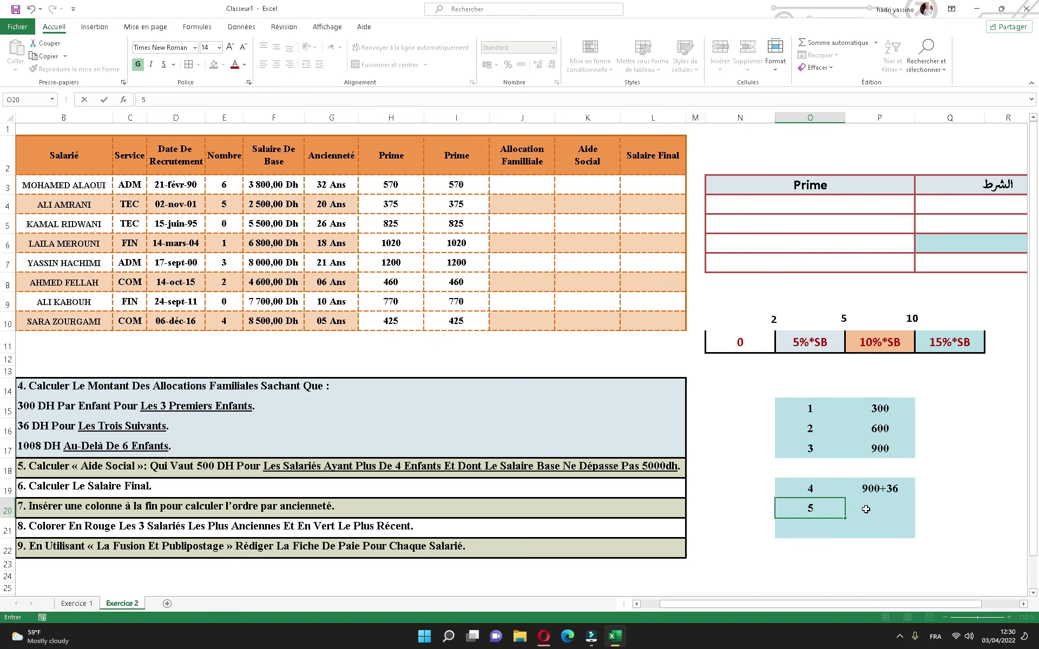
pyautogui.click(866, 510)
pyautogui.write('900')
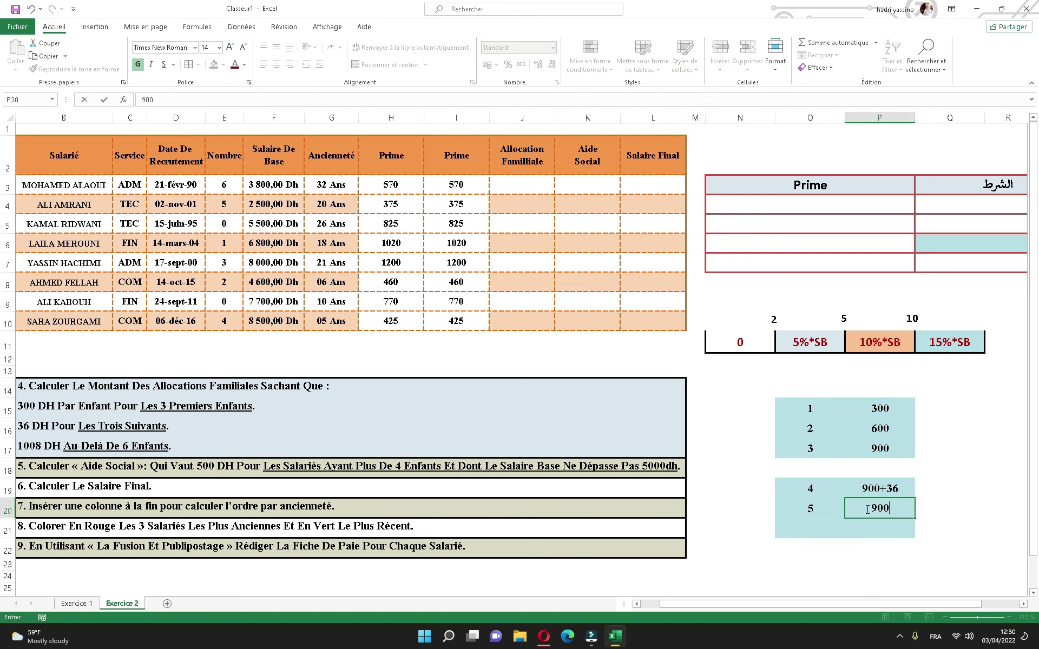
pyautogui.write('+36+')
pyautogui.write('36')
pyautogui.doubleClick(882, 509)
pyautogui.click(905, 506)
# - Enter row 6 with 6 in O21 and 900+36+36+36 in P21, kept as plain text
pyautogui.click(817, 527)
pyautogui.write('6')
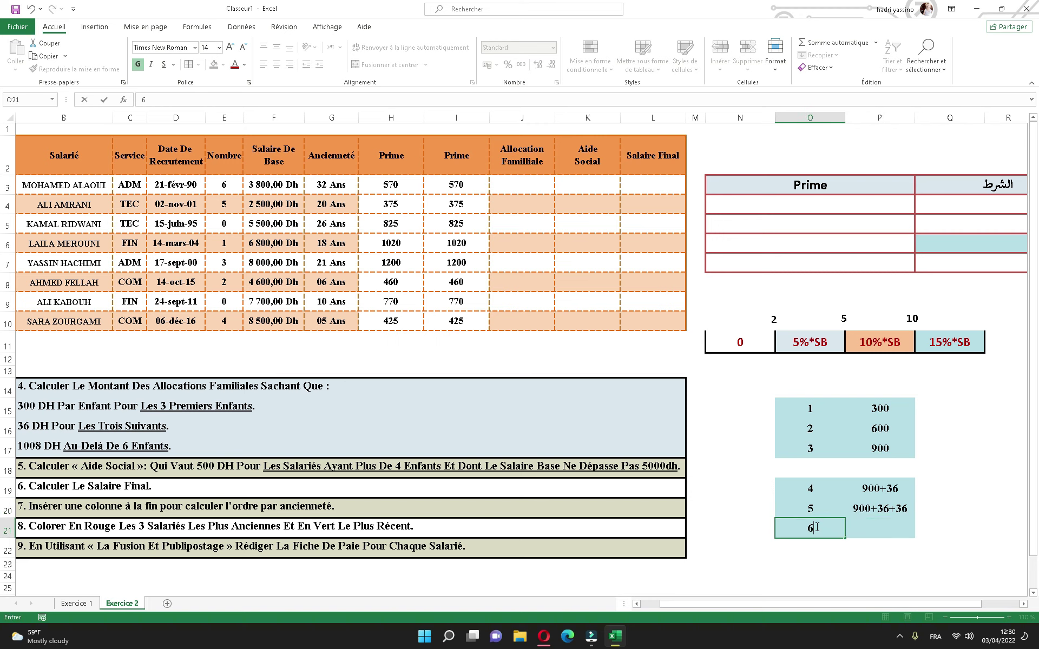
pyautogui.click(859, 531)
pyautogui.write('900+36')
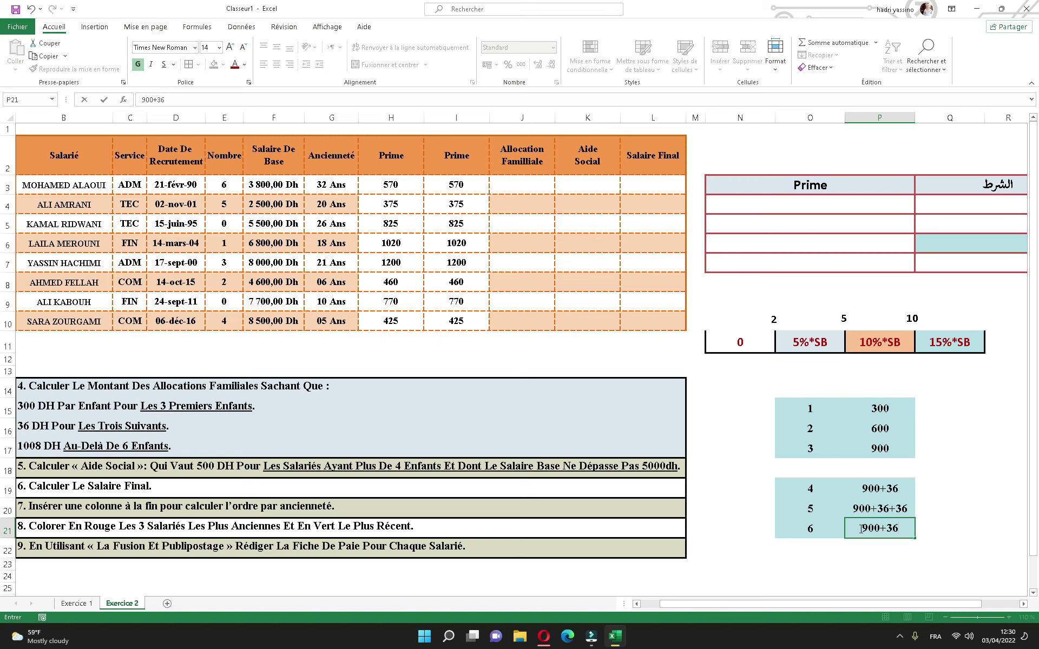
pyautogui.write('+36+')
pyautogui.write('36')
pyautogui.click(892, 562)
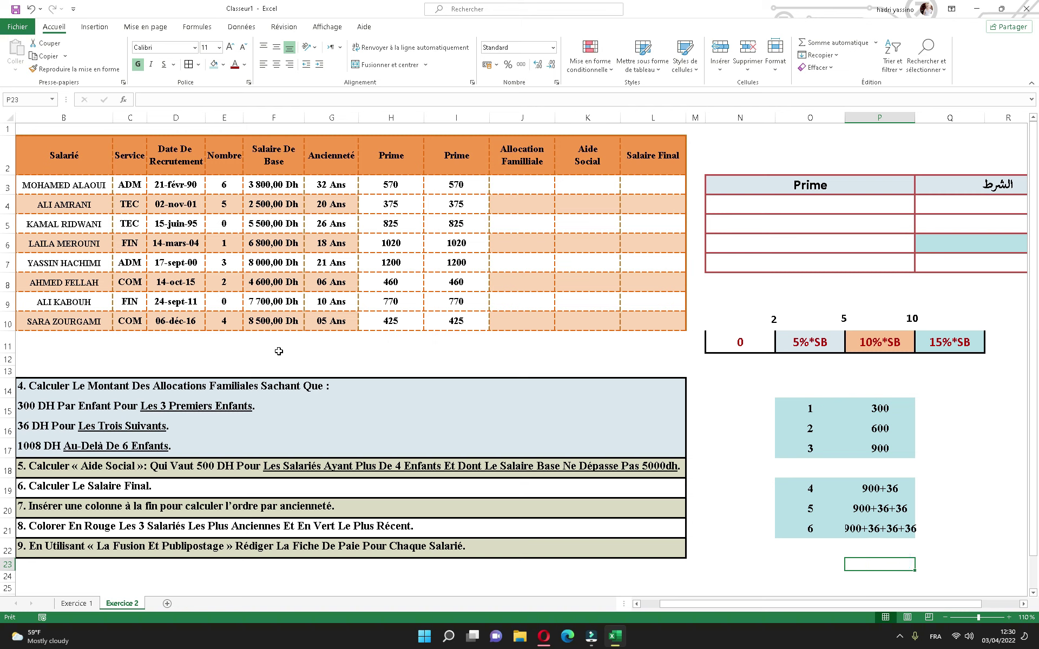
pyautogui.doubleClick(846, 529)
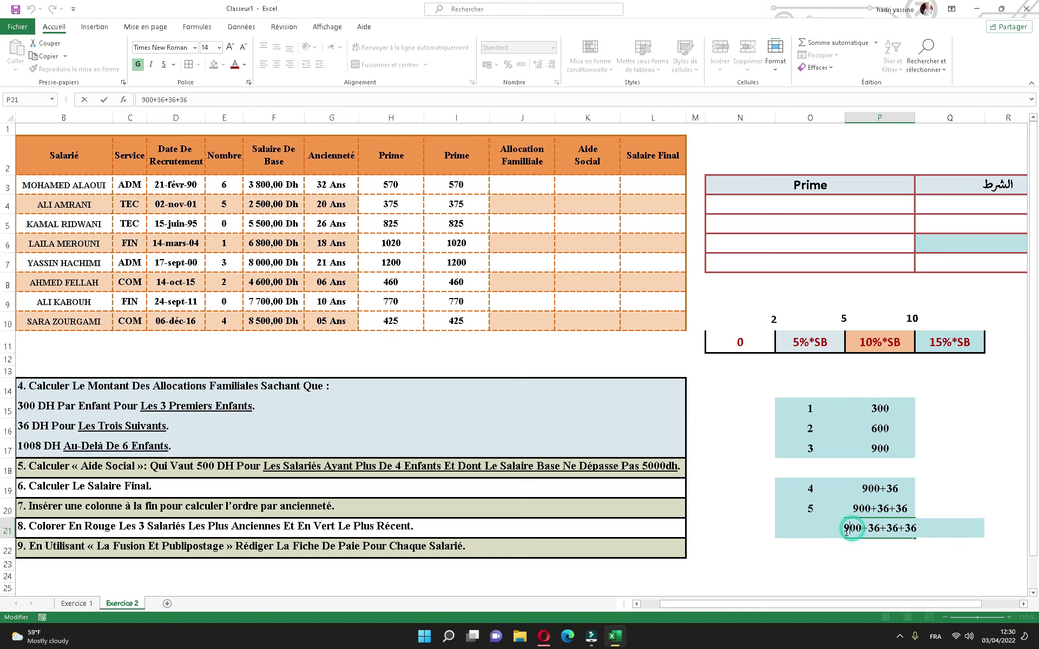
pyautogui.write('=')
pyautogui.press('Return')
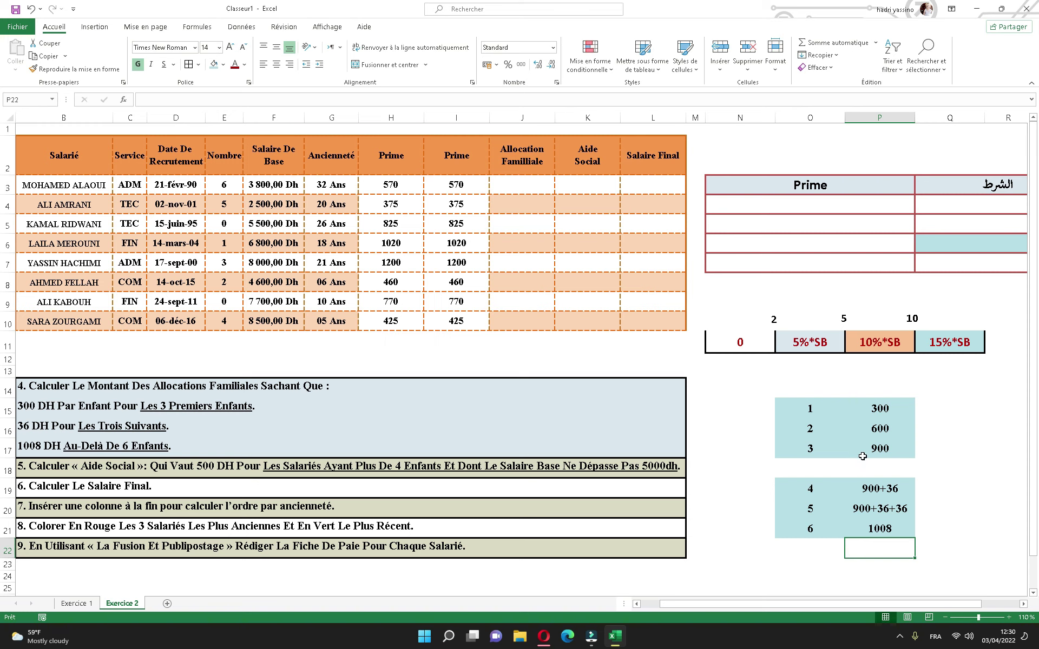
pyautogui.doubleClick(850, 531)
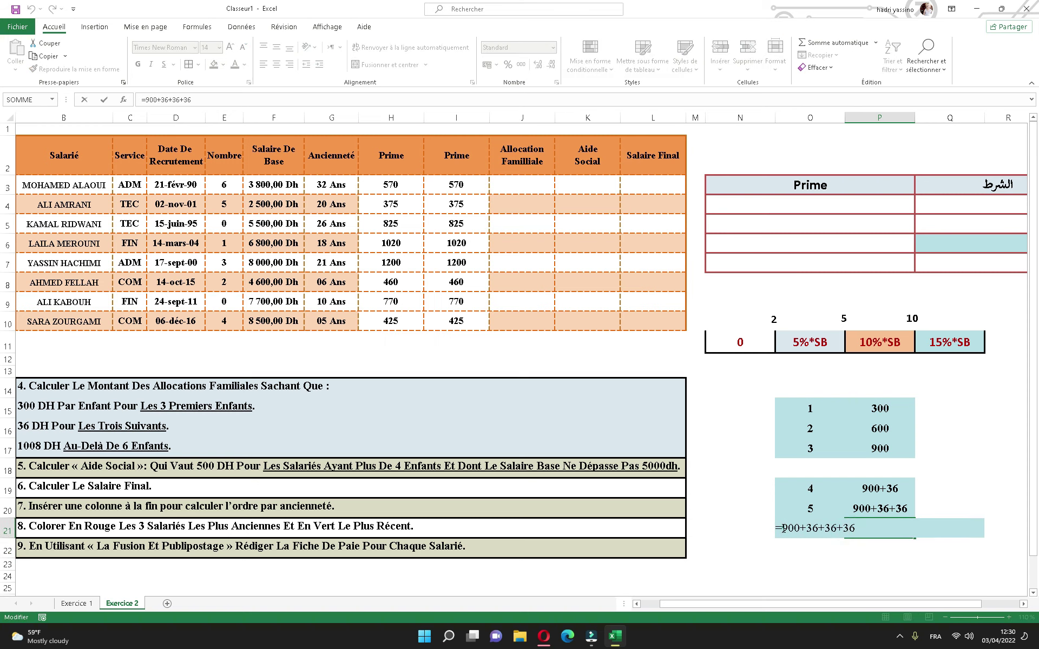
pyautogui.press('BackSpace')
pyautogui.press('Return')
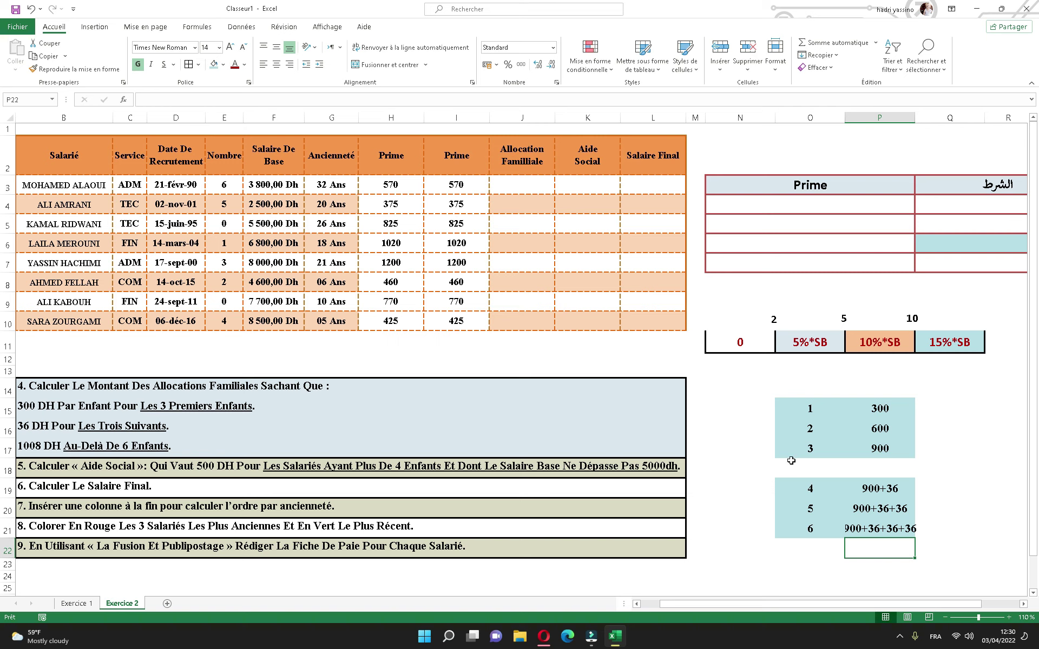
# - Type 789 in O23 and start entering 1008 in P23
pyautogui.click(813, 564)
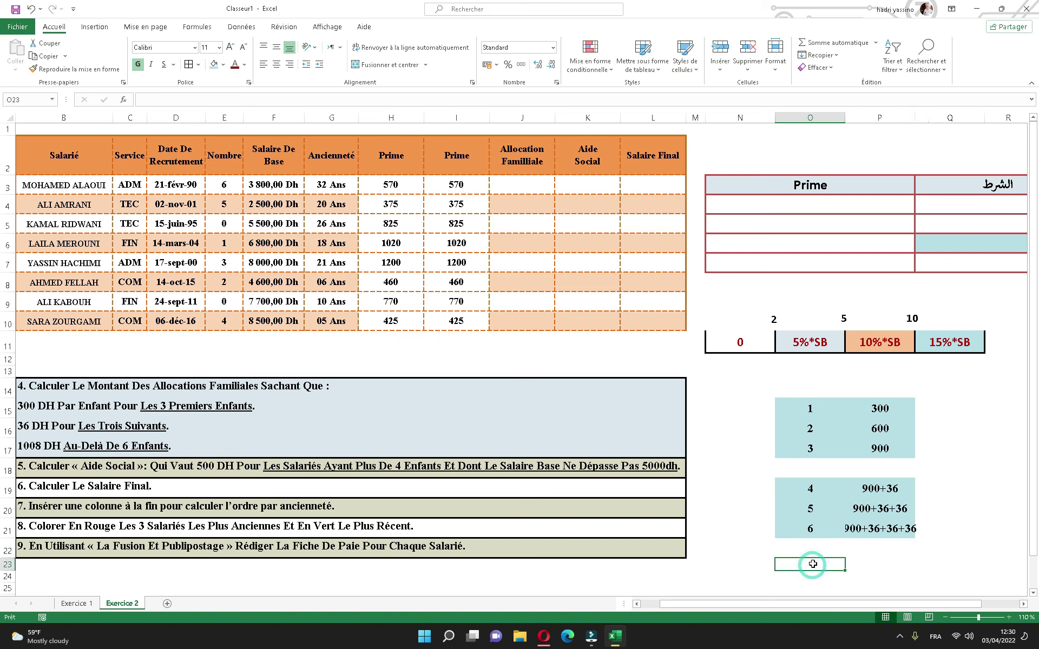
pyautogui.write('7 8 9')
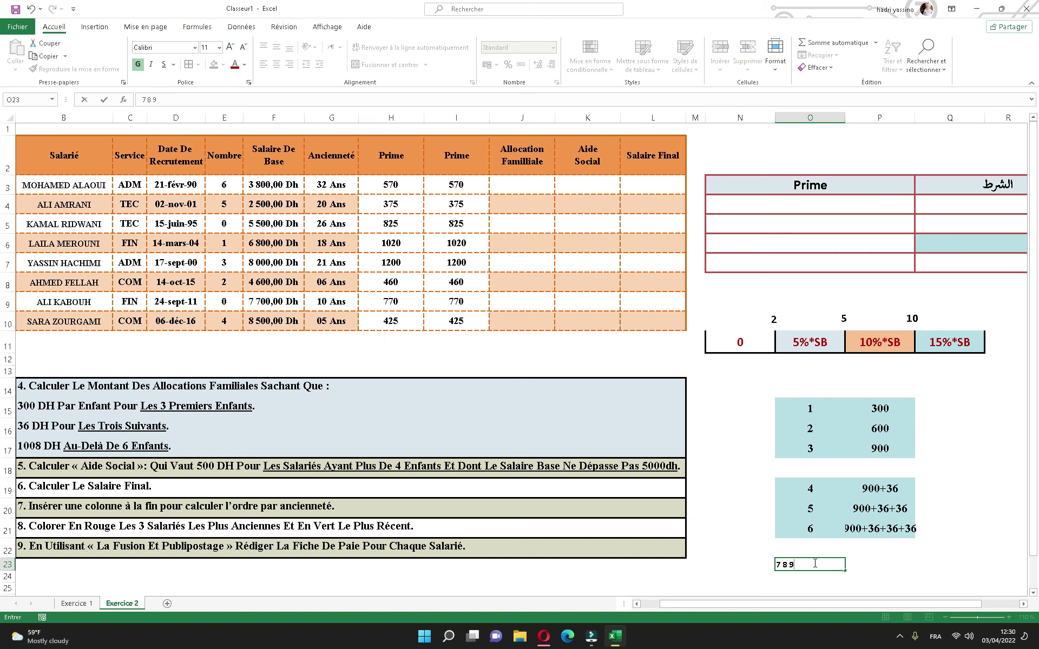
pyautogui.click(871, 564)
pyautogui.write('1008')
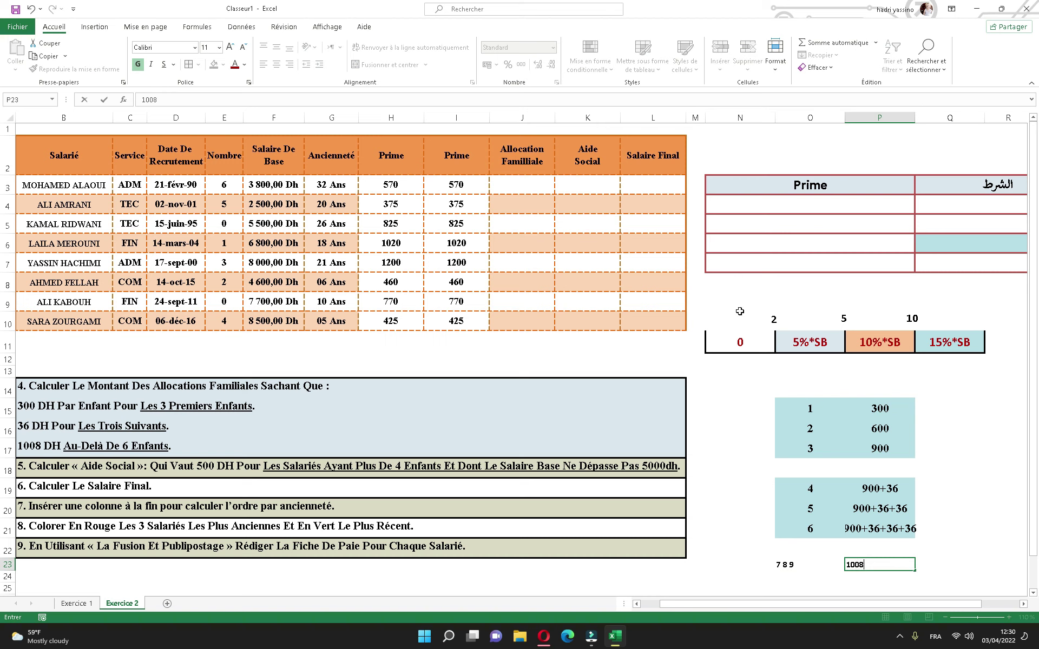
# - Delete the old N9:Q11 scale with its 2, 5, 10 number boxes and band shapes
pyautogui.moveTo(740, 310); pyautogui.dragTo(953, 346)
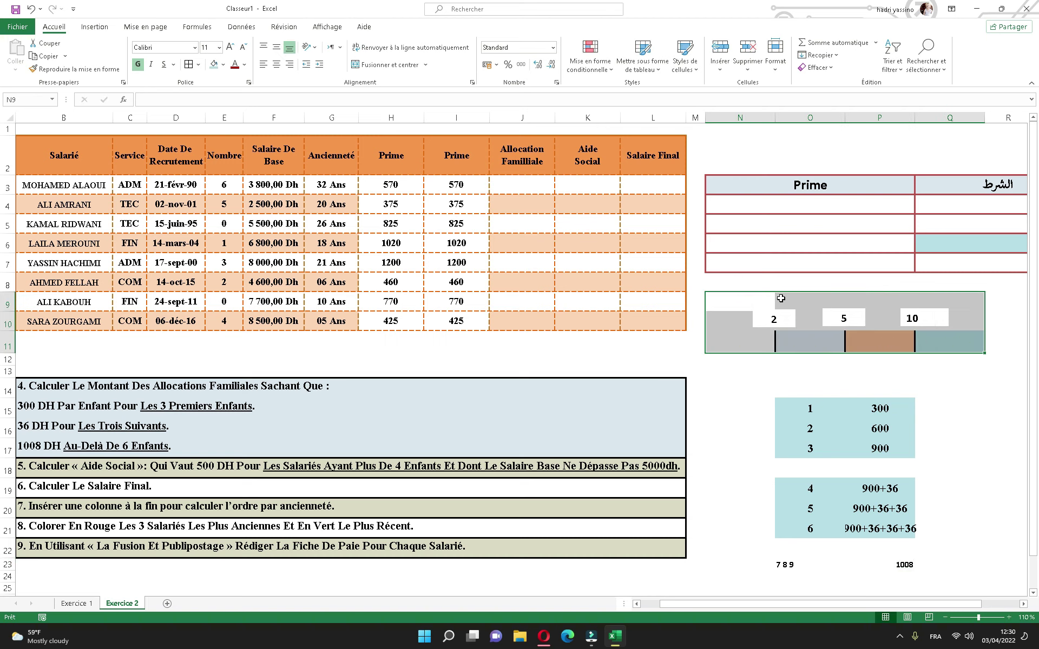
pyautogui.moveTo(780, 303); pyautogui.dragTo(841, 316)
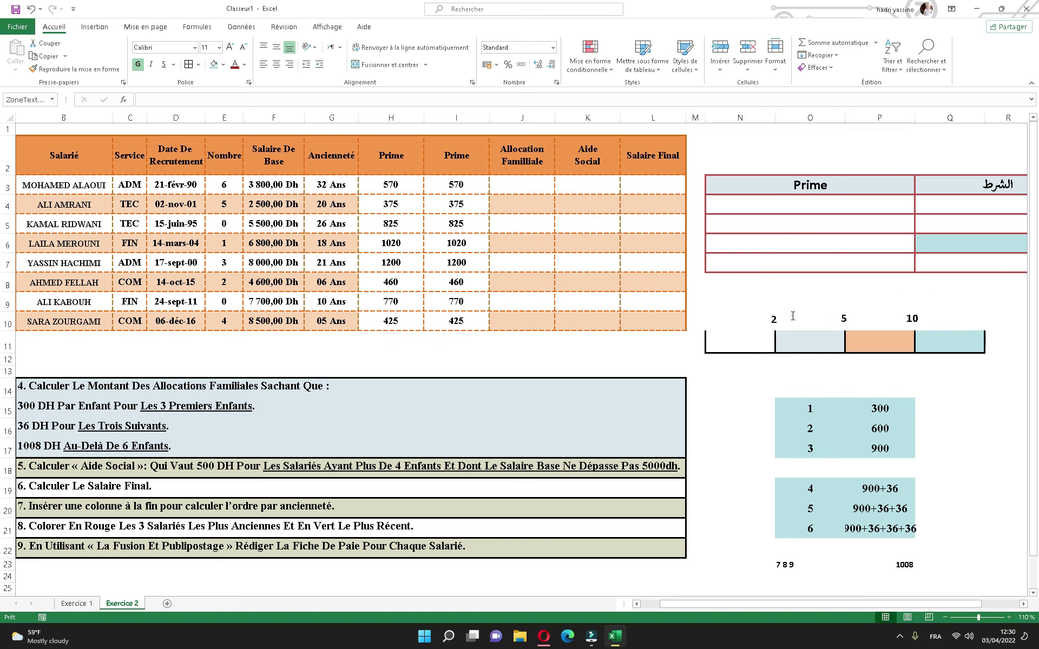
pyautogui.click(840, 316)
pyautogui.click(837, 307)
pyautogui.press('Delete')
pyautogui.click(920, 358)
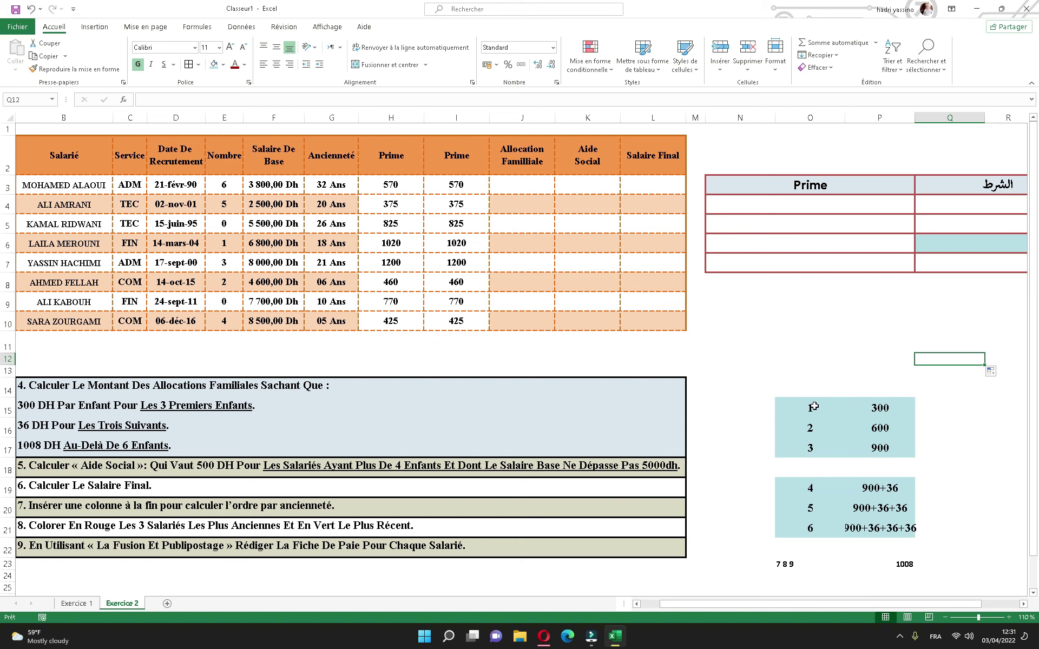
# - Enter the condition nb <=3 in Q4
pyautogui.click(894, 609)
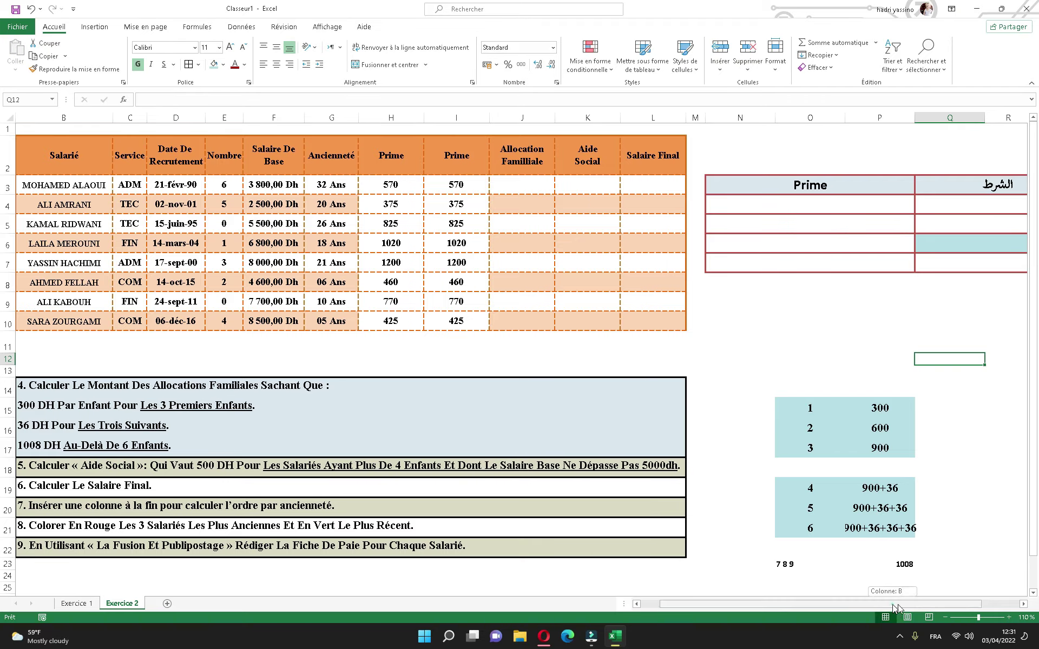
pyautogui.moveTo(894, 608); pyautogui.dragTo(932, 609)
pyautogui.doubleClick(868, 204)
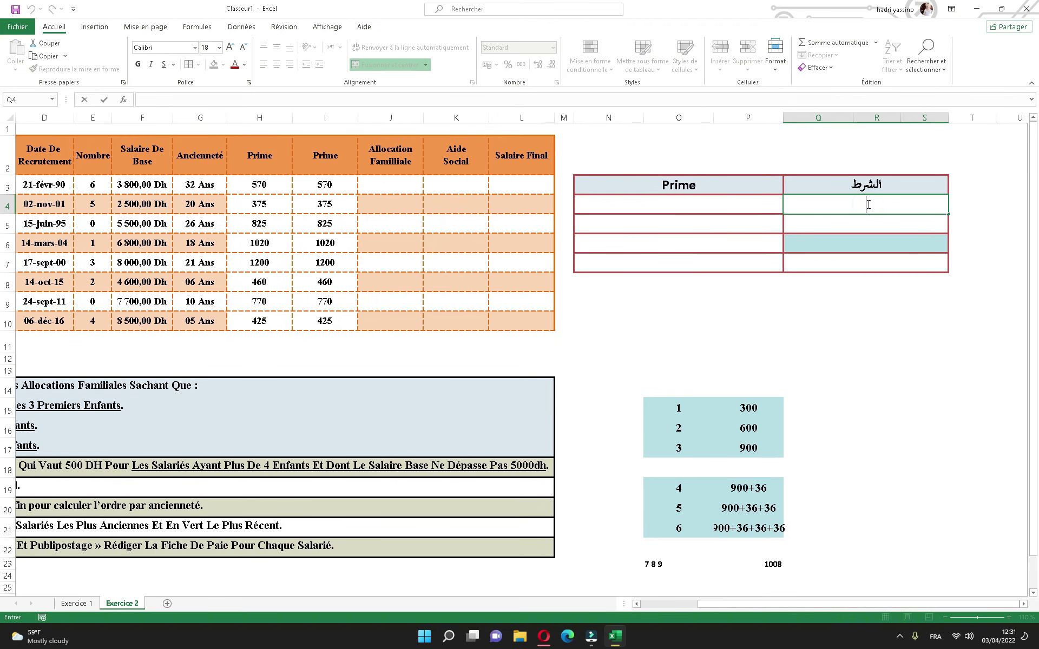
pyautogui.write('nb <=3')
pyautogui.click(693, 201)
# - Rename the N3 header to All fam and enter 300*nb in N4
pyautogui.click(683, 185)
pyautogui.write('Alo')
pyautogui.press('BackSpace')
pyautogui.write('l fam')
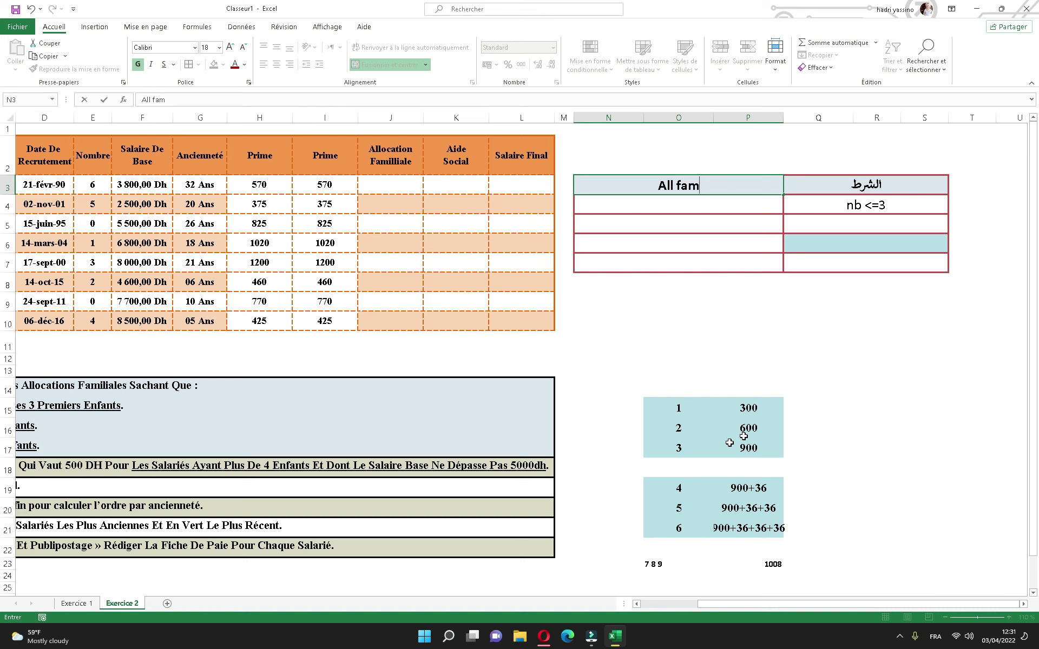
pyautogui.click(677, 204)
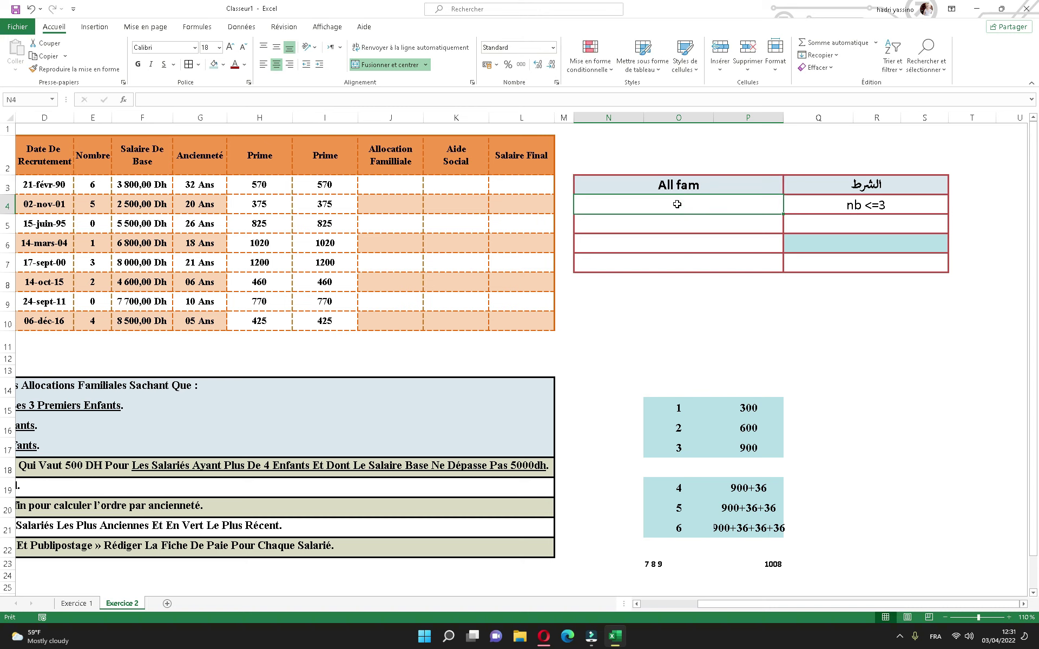
pyautogui.write('300')
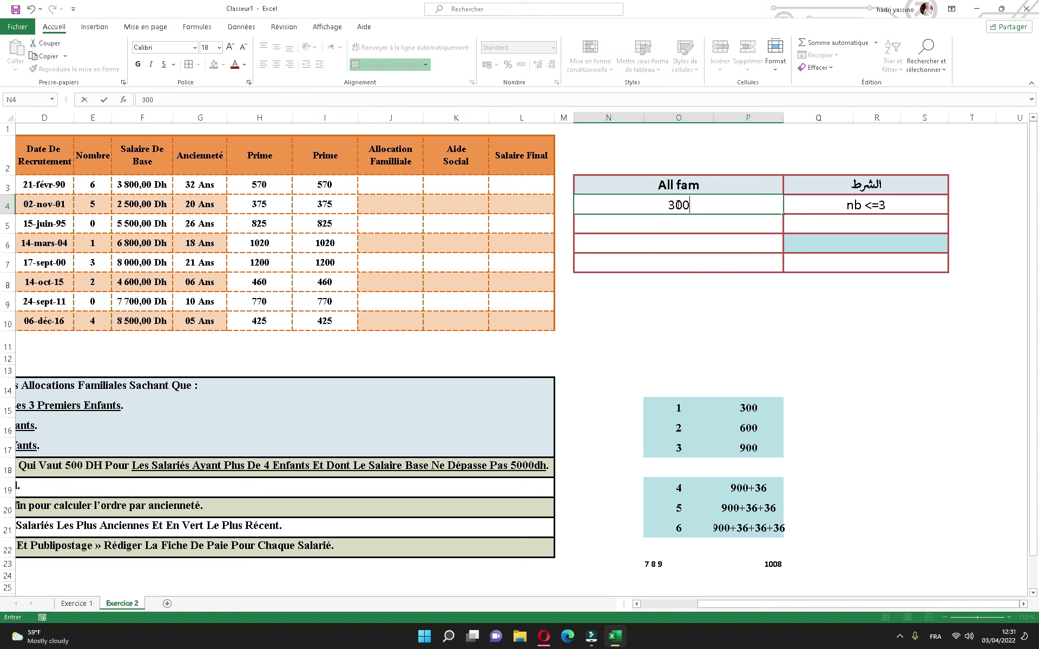
pyautogui.write('*nb')
# - Type the second condition nb>3 et nb<=6 in Q5 and select its nb>3 part
pyautogui.doubleClick(857, 224)
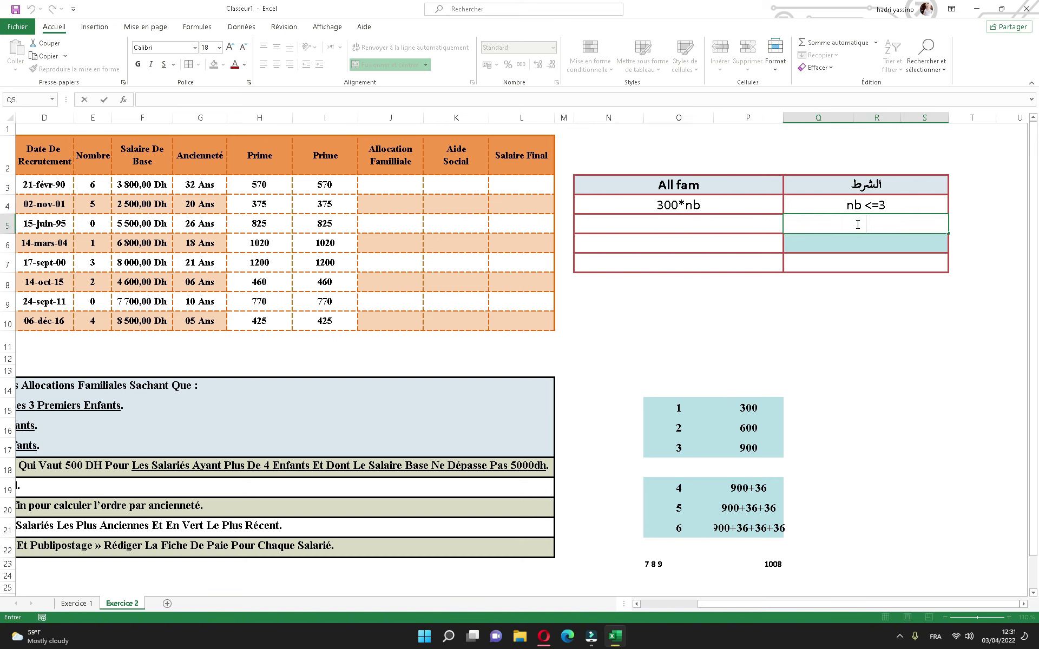
pyautogui.write('nb>3')
pyautogui.write(' et nb<=6')
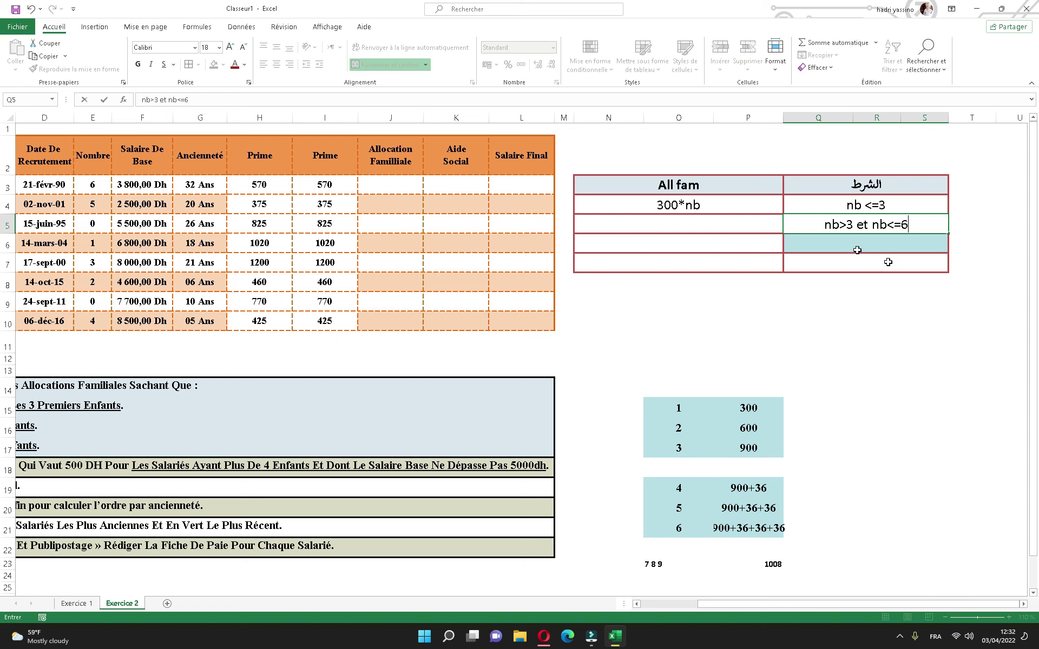
pyautogui.moveTo(822, 225); pyautogui.dragTo(854, 226)
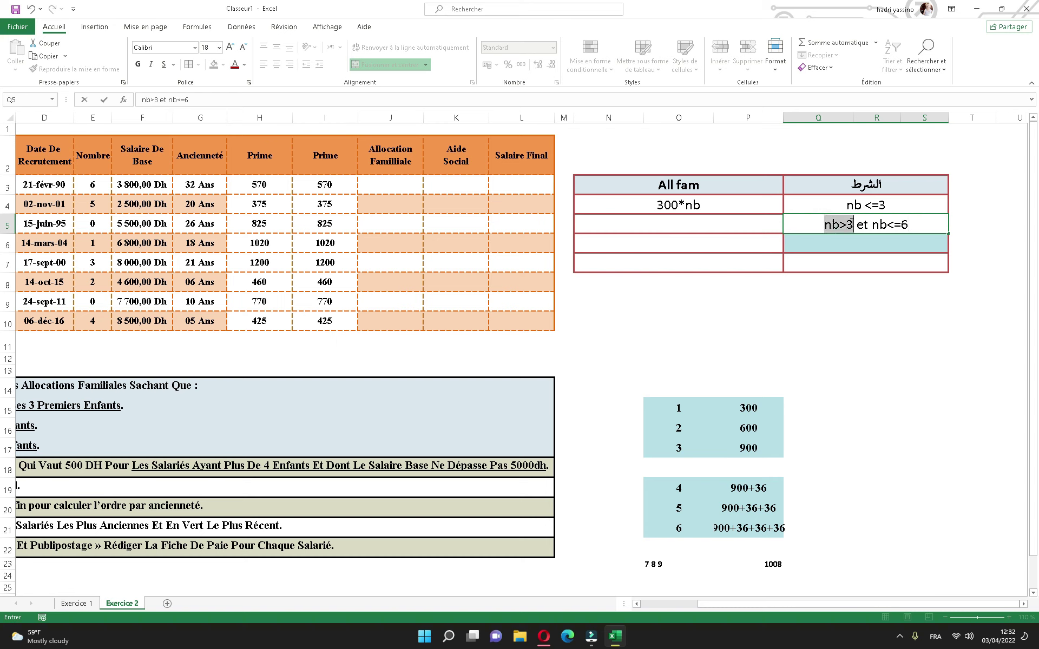
# - Strike through nb>3 and enter 900+36*(nb-3) as the amount in N5
pyautogui.click(249, 82)
pyautogui.click(119, 402)
pyautogui.click(336, 513)
pyautogui.click(663, 228)
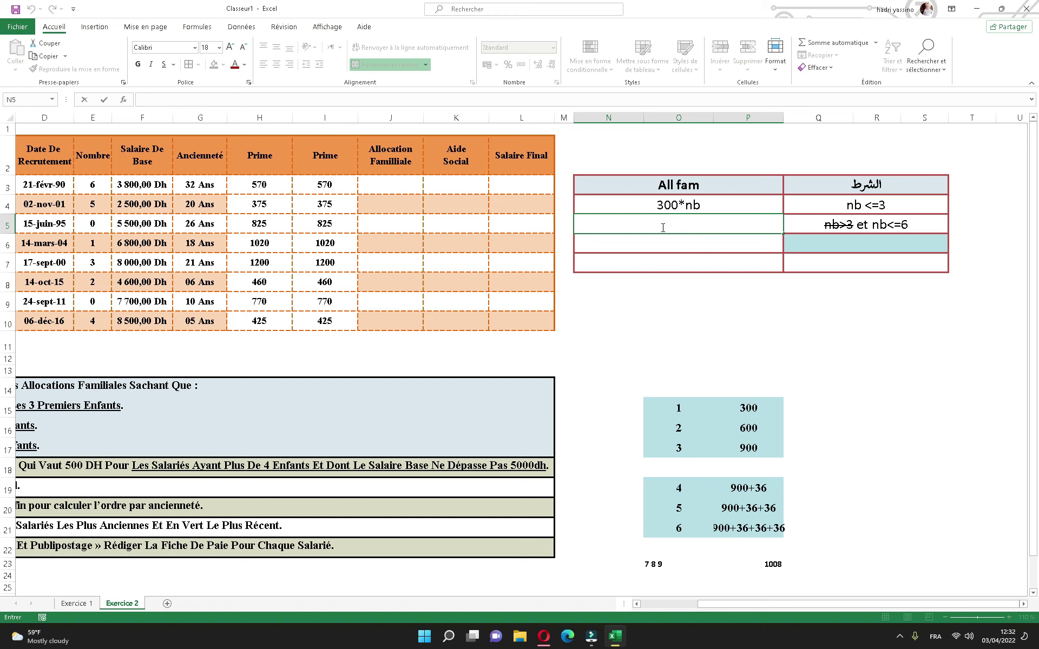
pyautogui.write('900')
pyautogui.write('+36')
pyautogui.write('*(')
pyautogui.write('nb')
pyautogui.write('-3)')
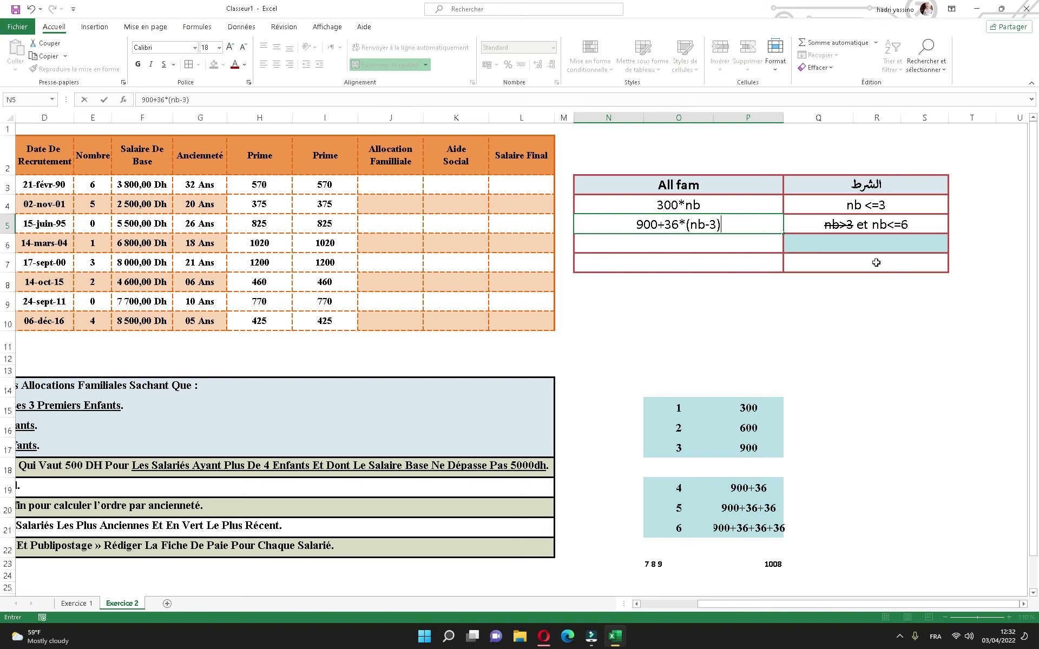
pyautogui.click(869, 243)
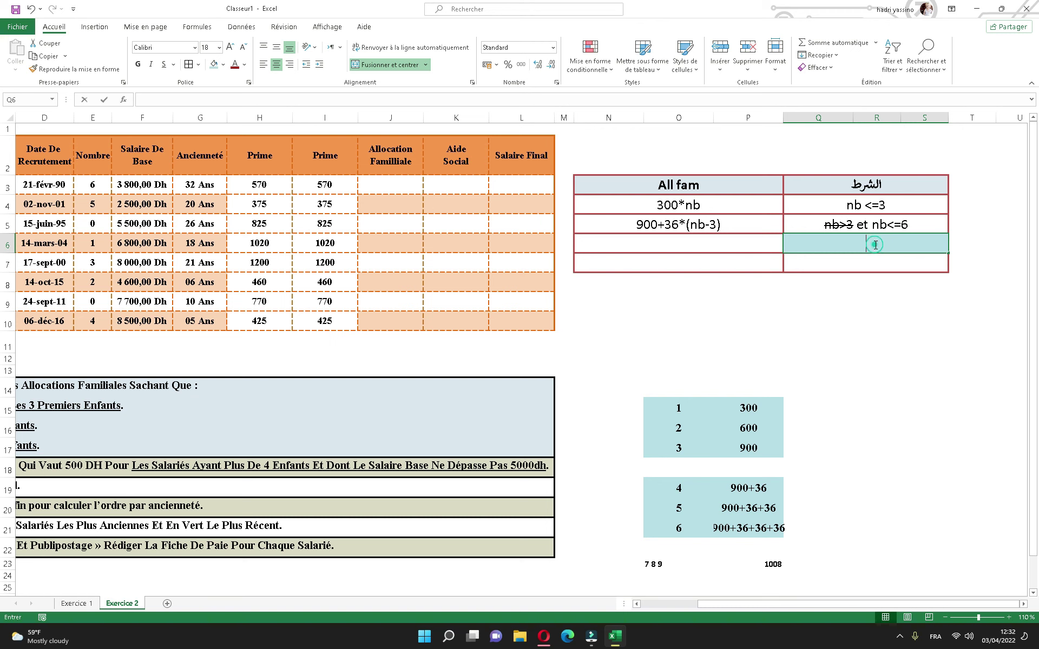
# - Add the struck-through condition nb>6 in Q6 with 1008 in N6
pyautogui.write('nb>6')
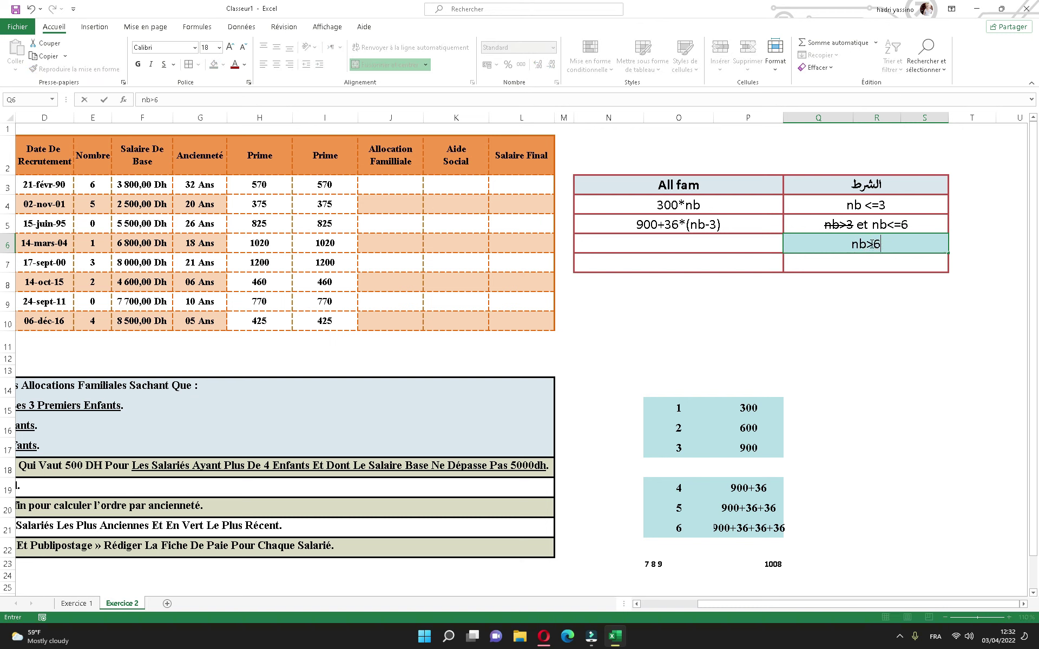
pyautogui.click(871, 282)
pyautogui.click(870, 250)
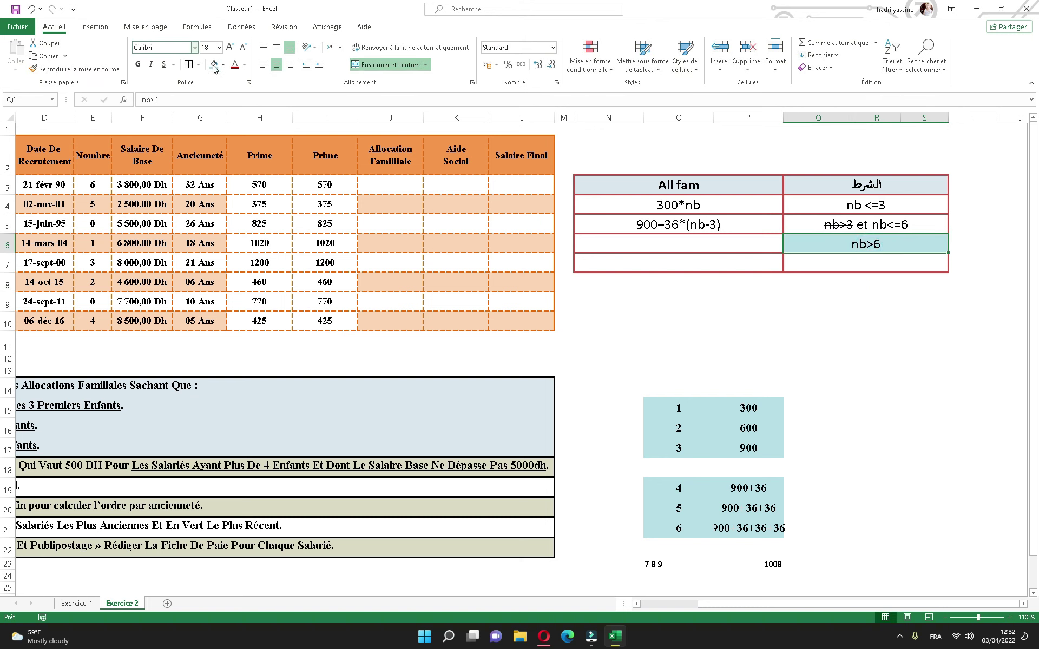
pyautogui.click(249, 82)
pyautogui.click(120, 403)
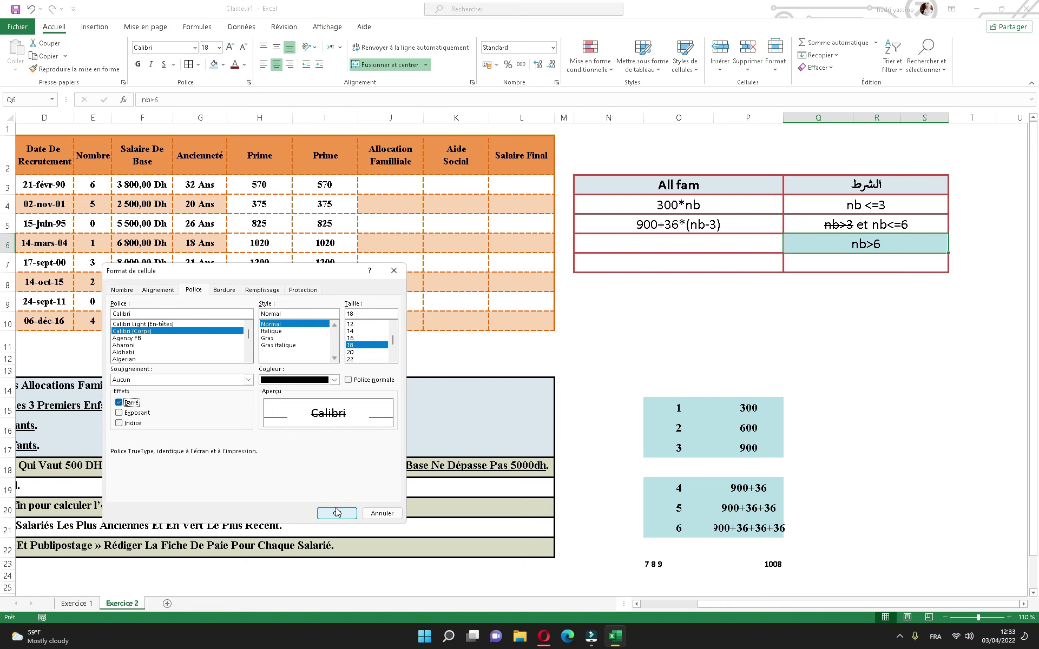
pyautogui.click(337, 513)
pyautogui.doubleClick(659, 244)
pyautogui.write('1008')
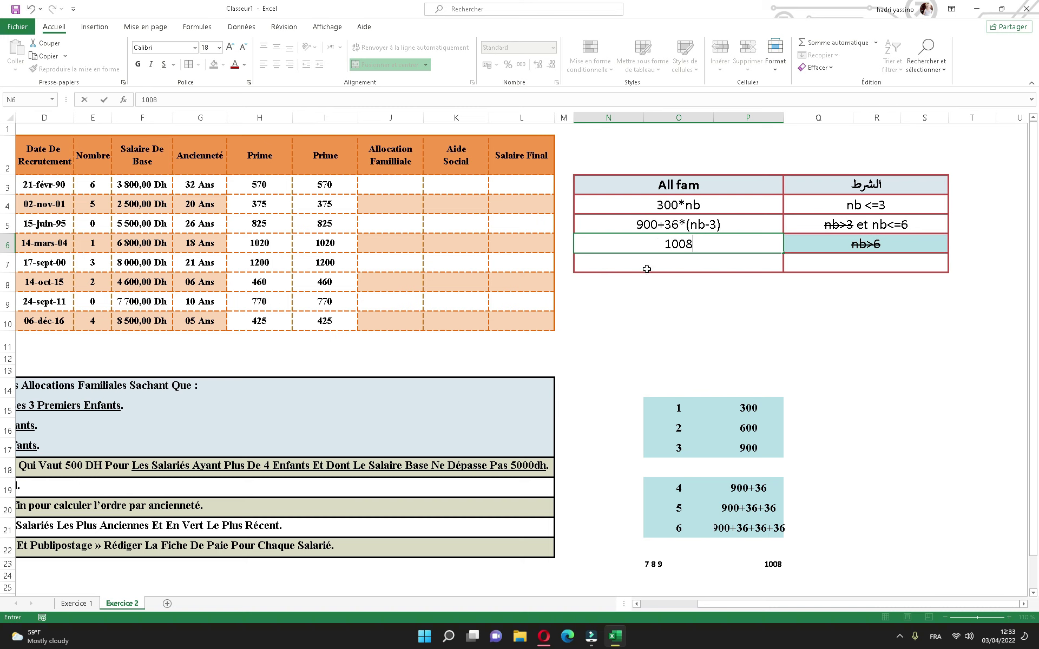
pyautogui.click(383, 179)
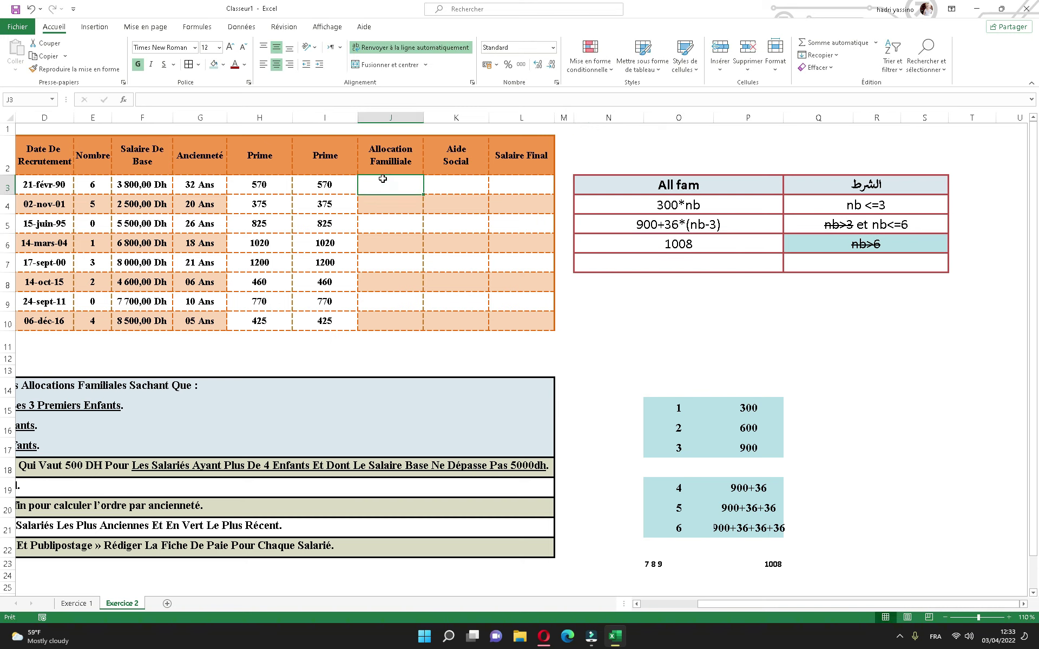
# - Enter =SI(E3<=3;300*E3;SI(E3<=6;900+36*(E3-3);1008)) in J3
pyautogui.write('=si(')
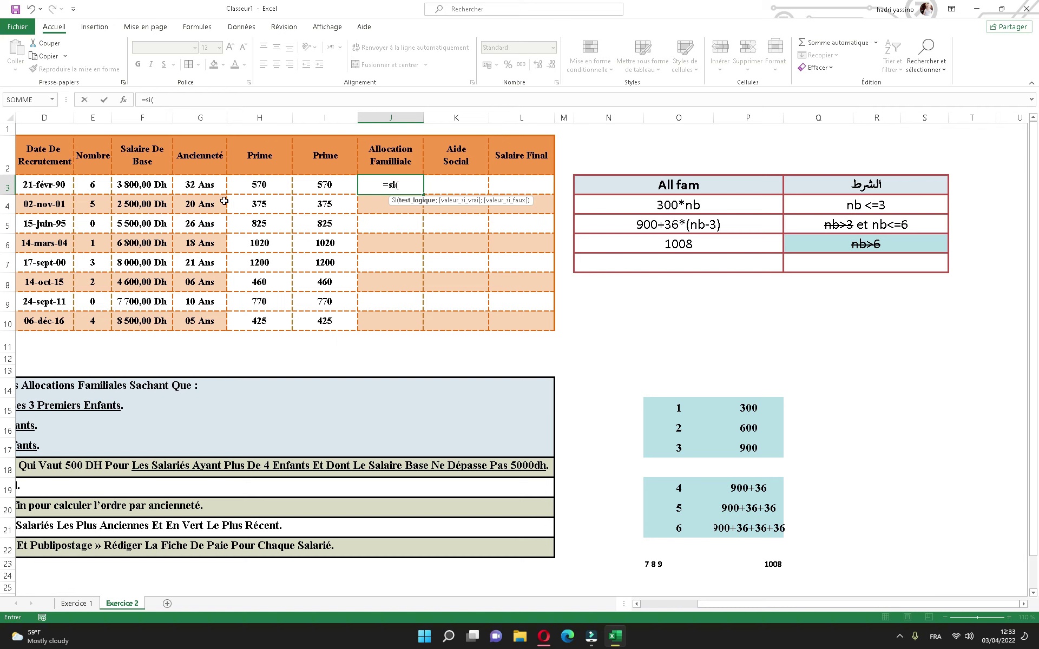
pyautogui.click(100, 184)
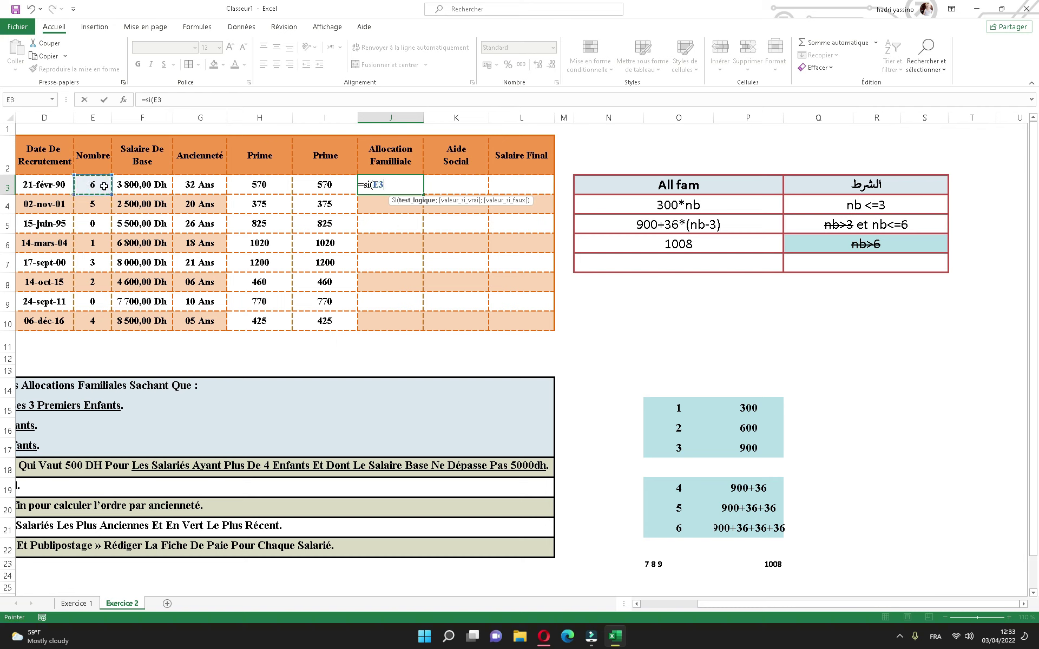
pyautogui.write('<=3')
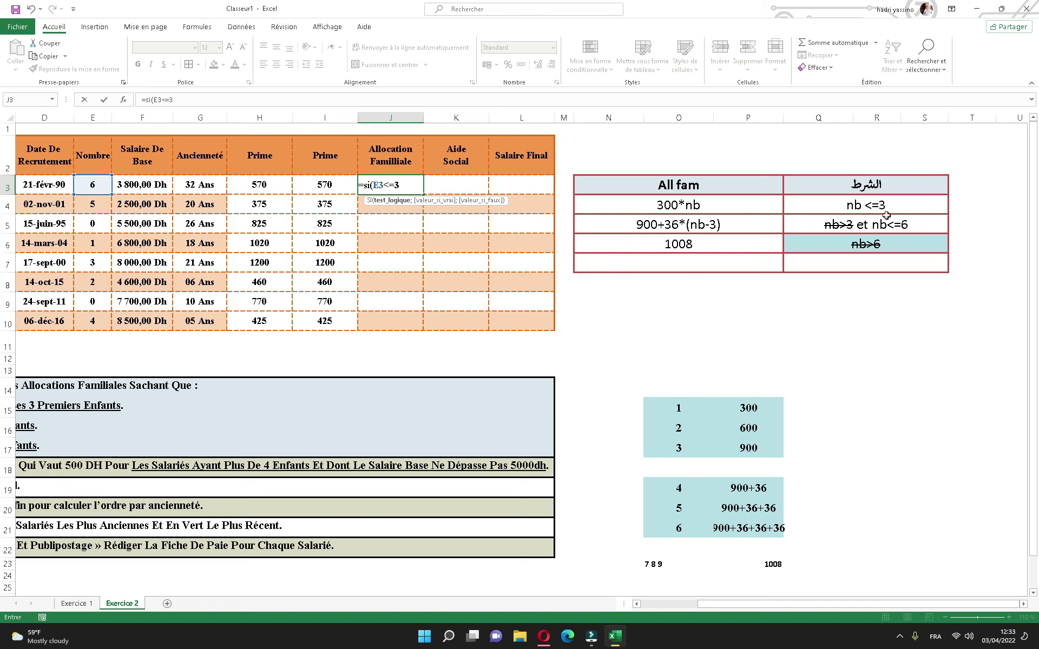
pyautogui.write(';300*')
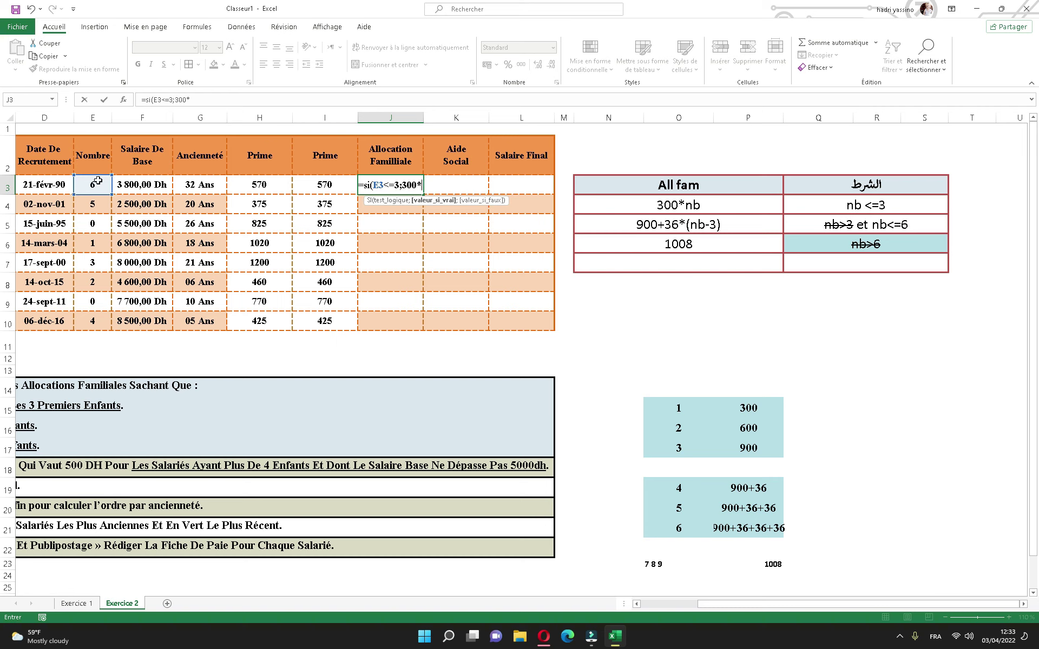
pyautogui.click(96, 184)
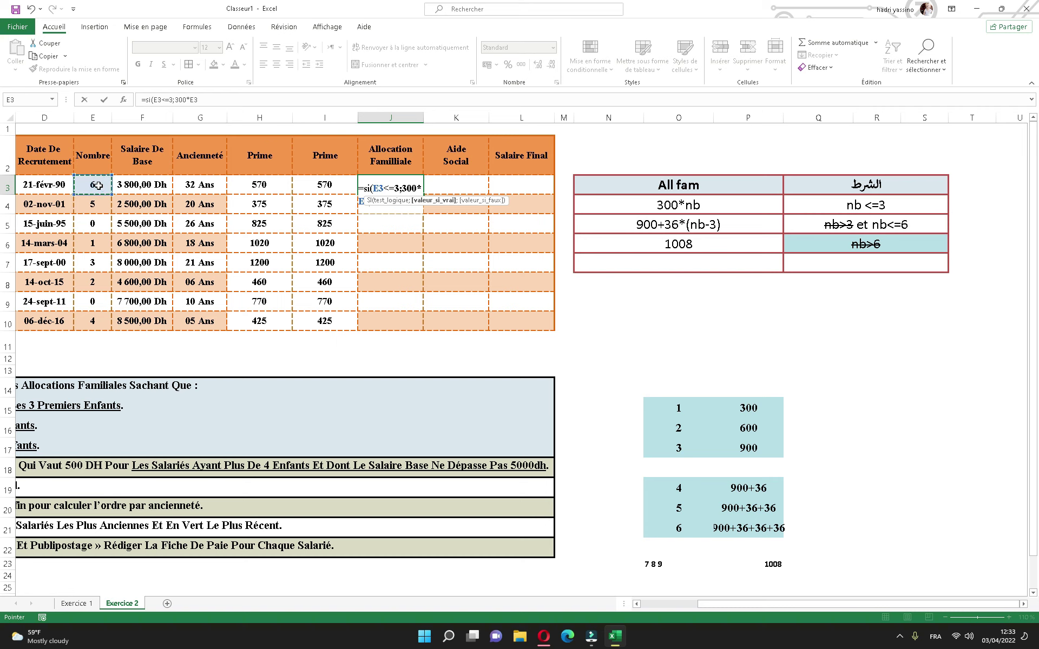
pyautogui.write(';')
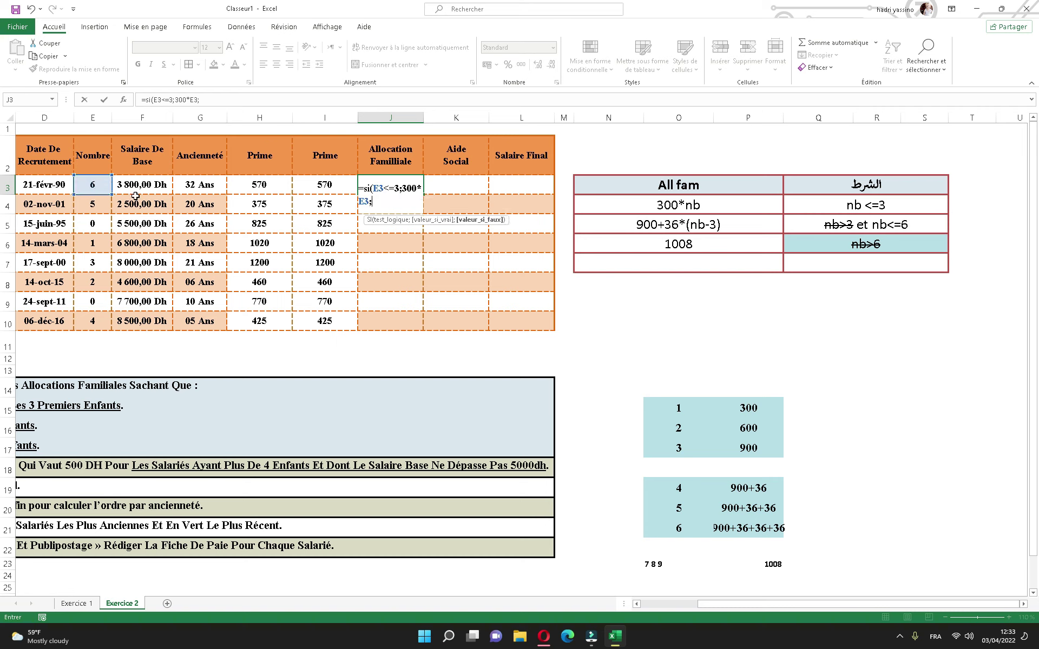
pyautogui.write('si(')
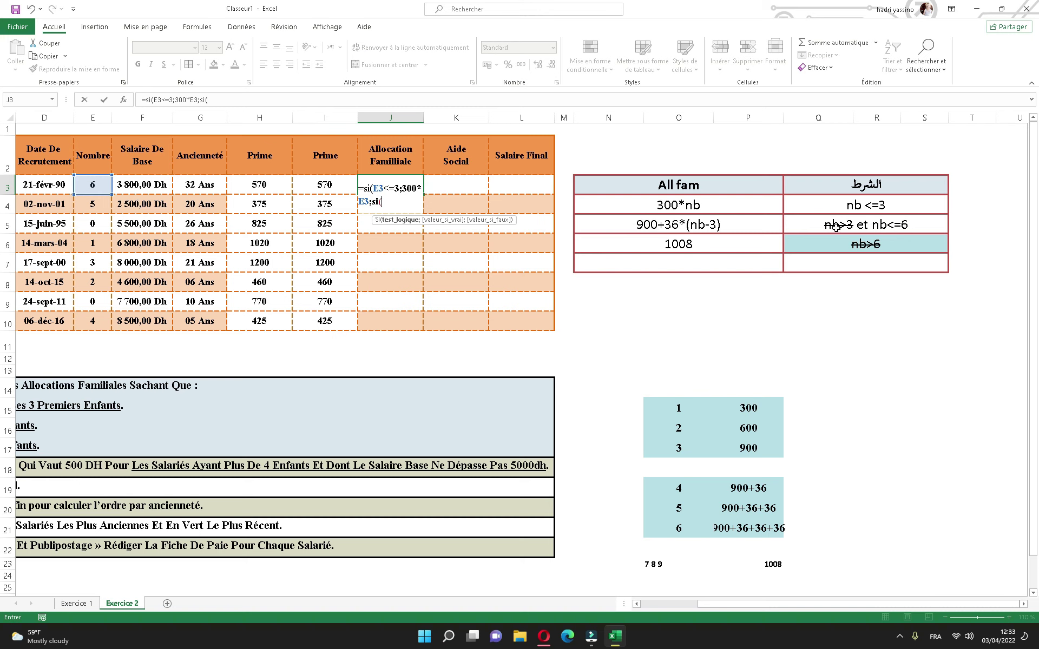
pyautogui.click(95, 185)
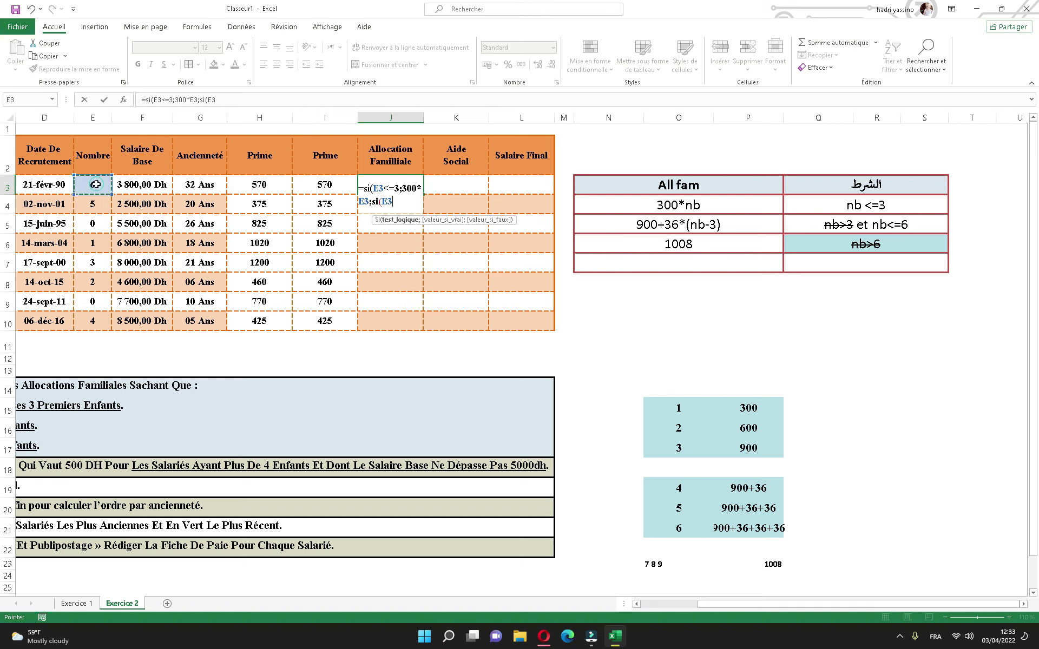
pyautogui.write('<=')
pyautogui.write('6')
pyautogui.write(';')
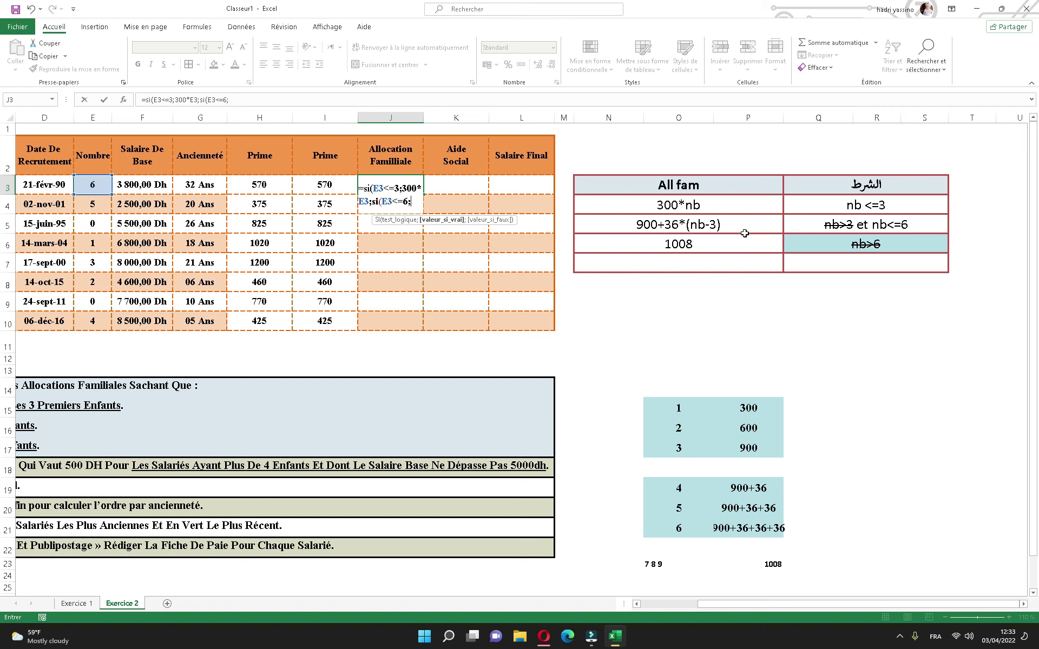
pyautogui.write('900')
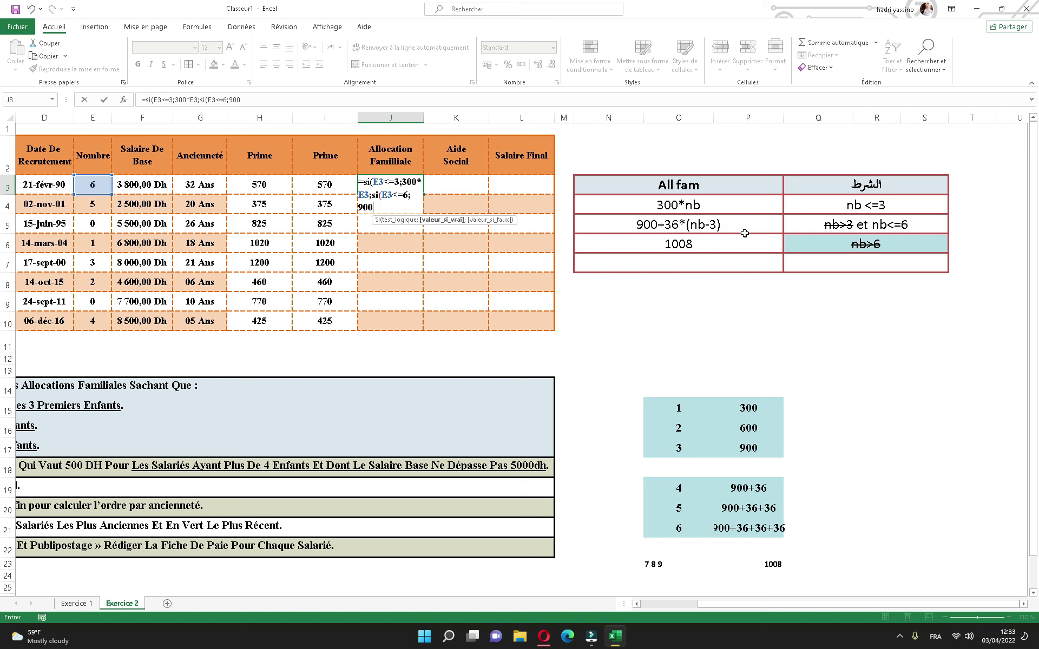
pyautogui.write('+36*')
pyautogui.write('(')
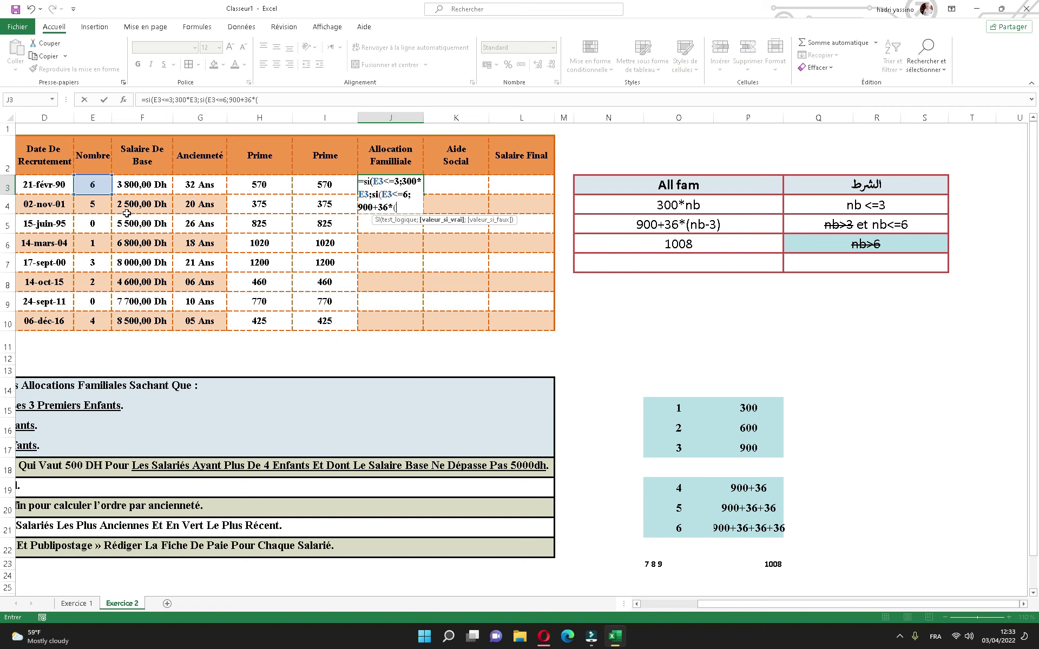
pyautogui.click(89, 184)
pyautogui.write('-3)')
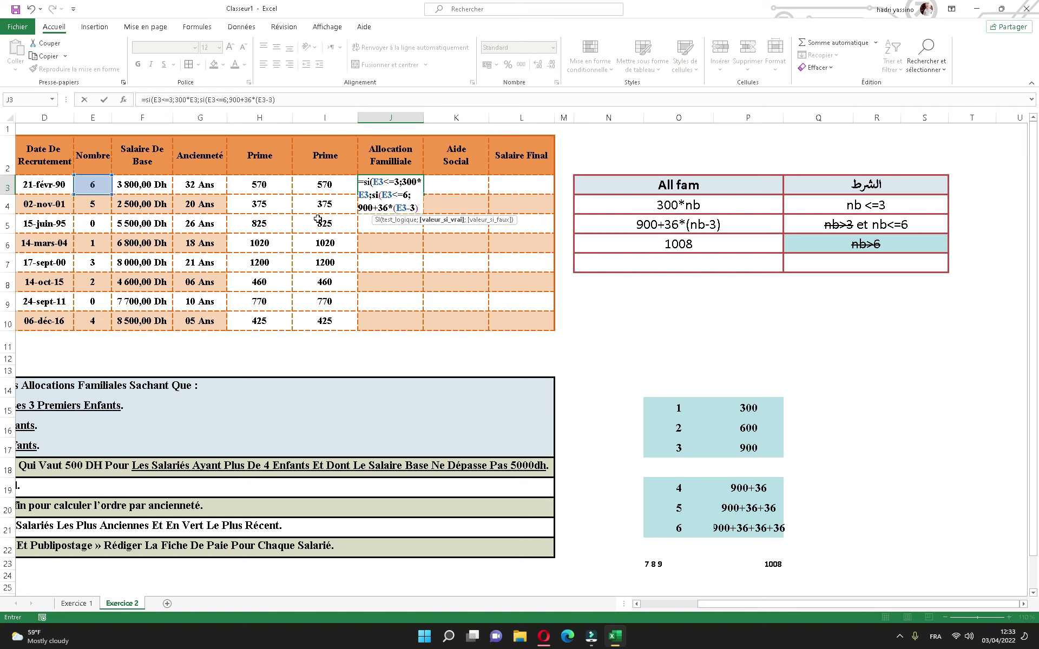
pyautogui.write(';')
pyautogui.write('100')
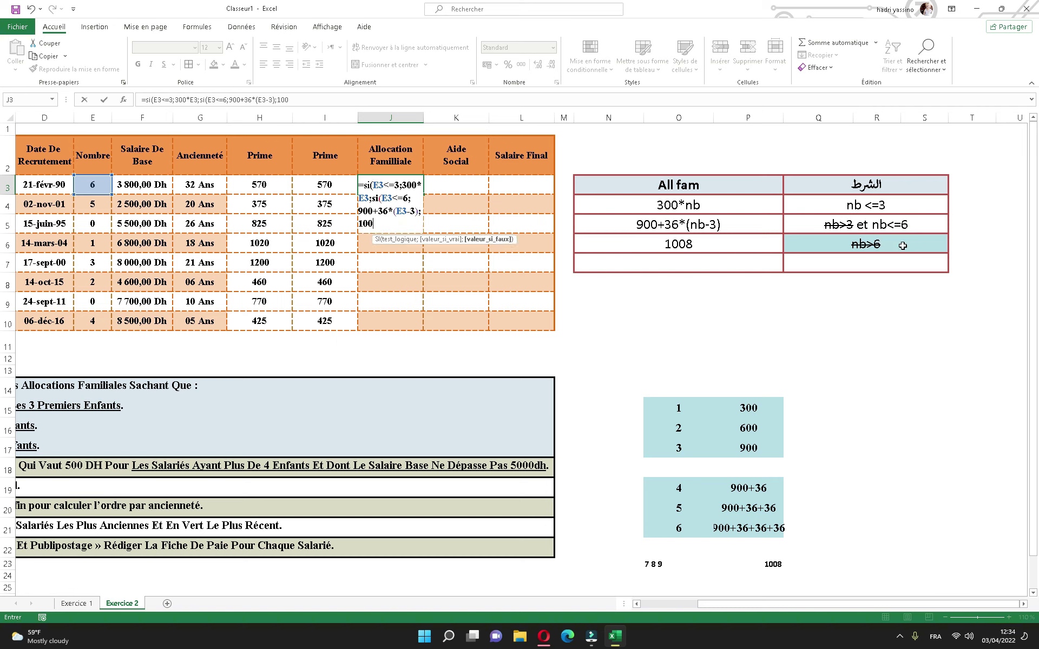
pyautogui.write('8))')
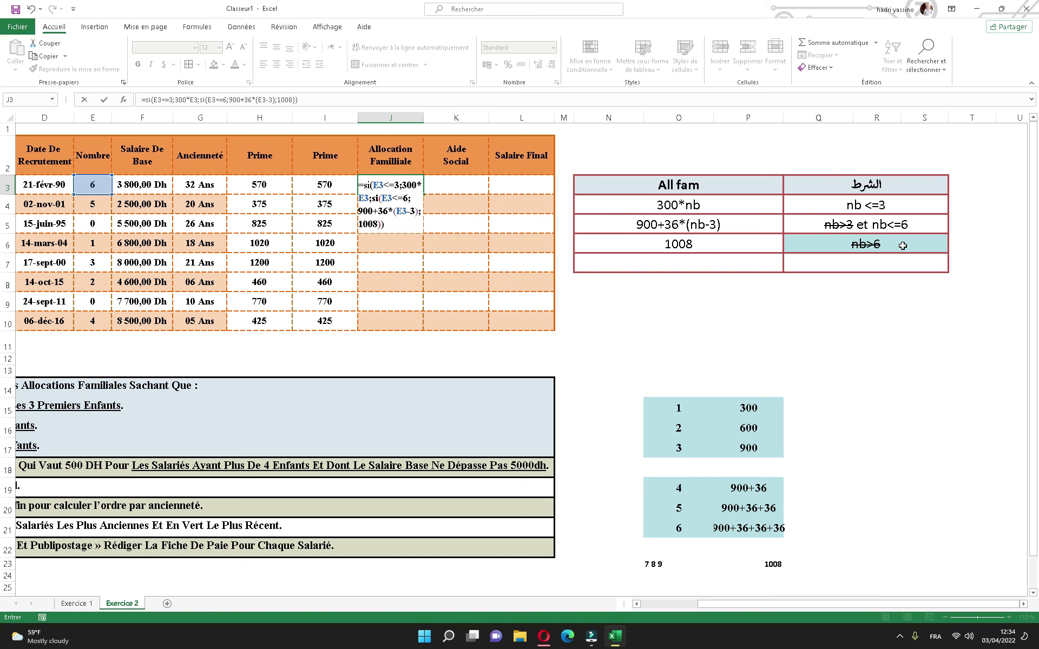
pyautogui.press('Return')
# - Copy the J3 formula down to J10, giving 1008, 972, 0, 300, 900, 600, 0, 936
pyautogui.click(393, 186)
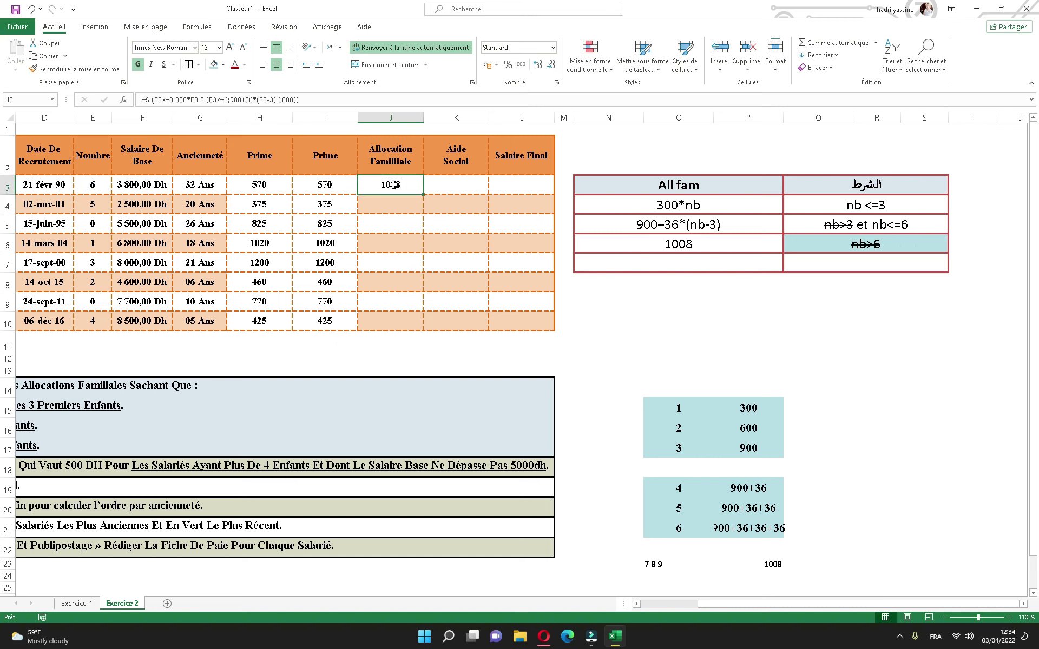
pyautogui.doubleClick(425, 195)
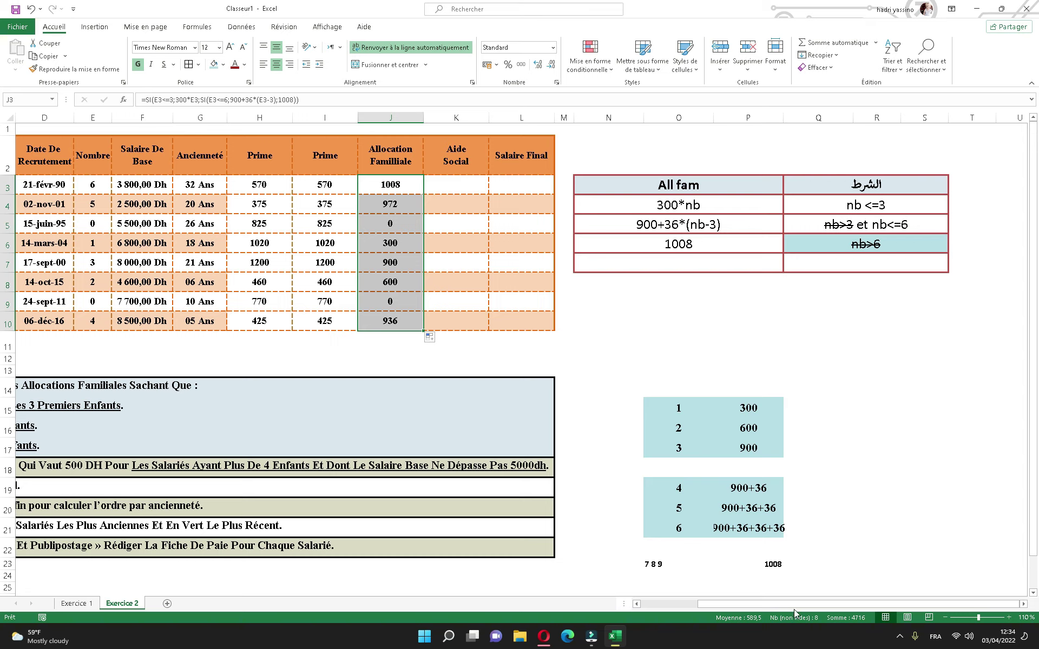
pyautogui.moveTo(769, 610); pyautogui.dragTo(720, 610)
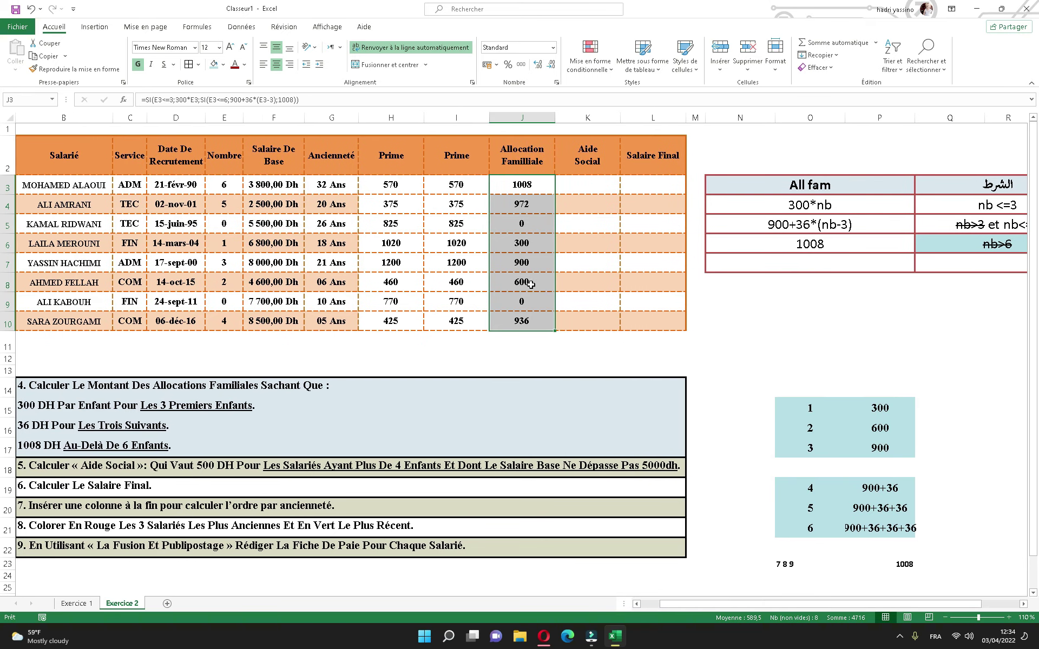
pyautogui.keyDown('ctrl'); pyautogui.scroll(1, 531, 284); pyautogui.keyUp('ctrl')
pyautogui.keyDown('ctrl'); pyautogui.scroll(1, 531, 284); pyautogui.keyUp('ctrl')
# - Fill cells E3 and J3 with yellow
pyautogui.moveTo(817, 605); pyautogui.dragTo(723, 609)
pyautogui.scroll(1, 433, 325)
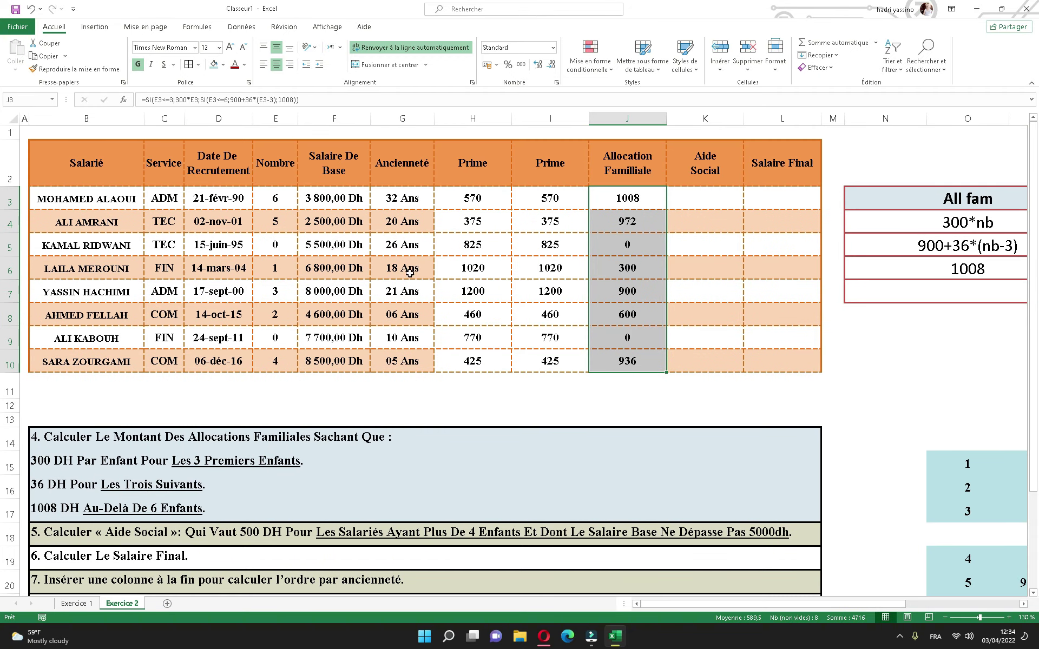
pyautogui.click(278, 200)
pyautogui.keyDown('ctrl'); pyautogui.click(631, 200); pyautogui.keyUp('ctrl')
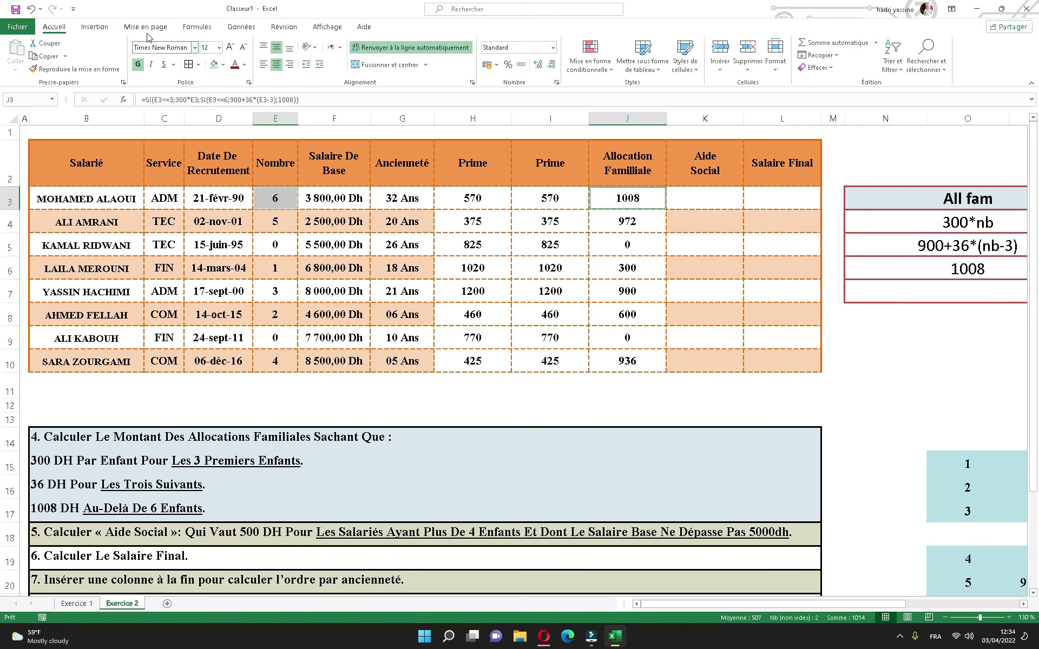
pyautogui.click(223, 64)
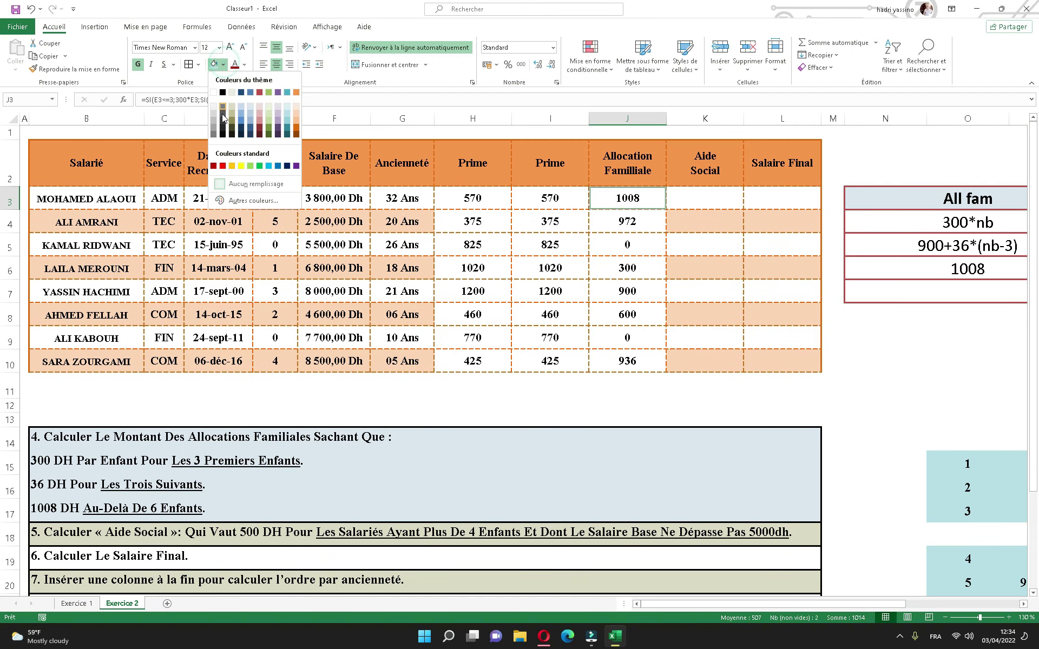
pyautogui.click(242, 166)
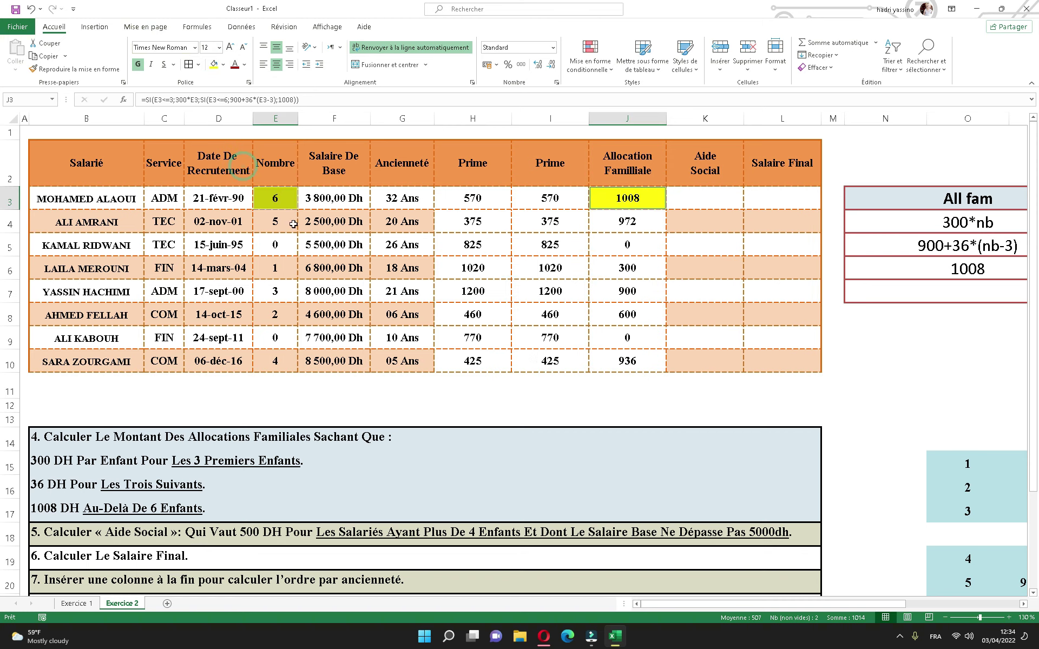
# - Test child counts 1–5 in E3, with J3 showing 300, 600, 900, 936, 972
pyautogui.click(282, 199)
pyautogui.write('1')
pyautogui.press('Return')
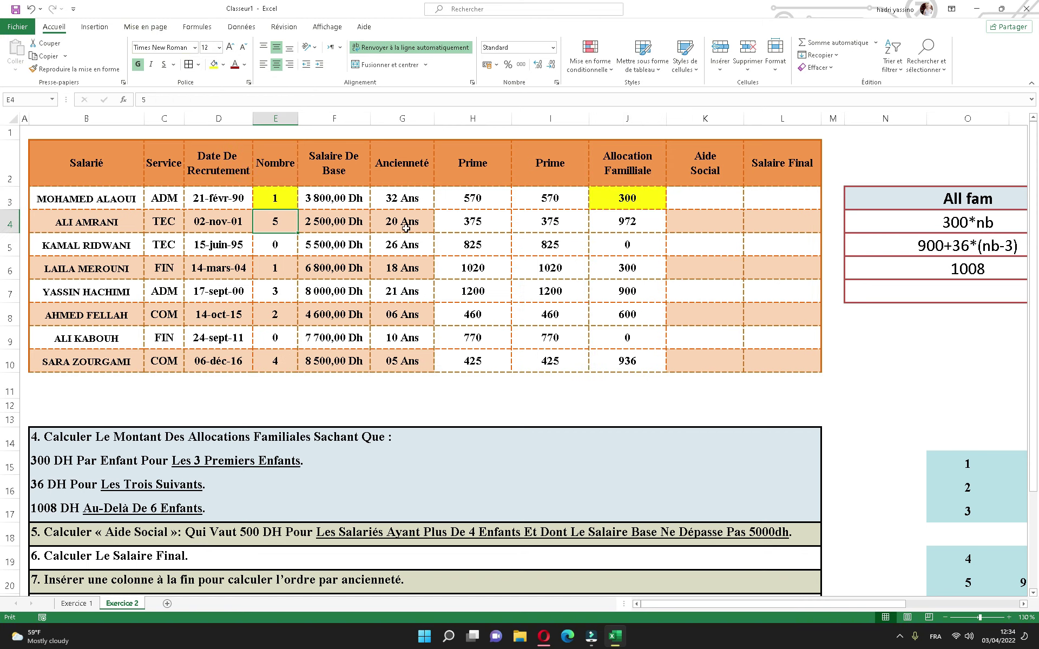
pyautogui.click(274, 196)
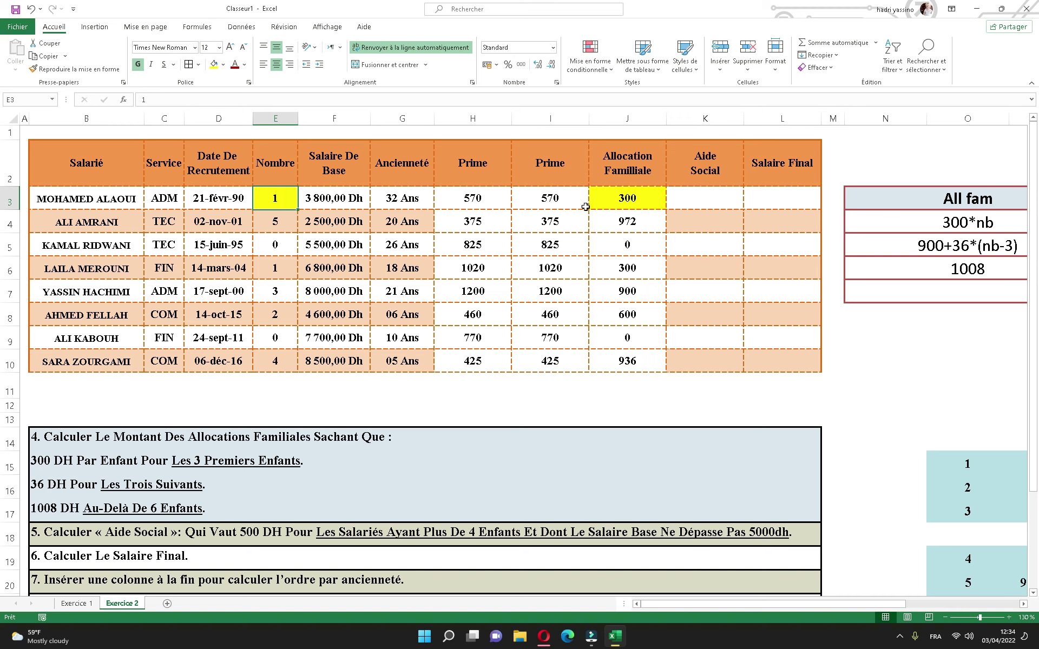
pyautogui.click(275, 197)
pyautogui.write('2')
pyautogui.press('Return')
pyautogui.click(275, 197)
pyautogui.write('3')
pyautogui.press('Return')
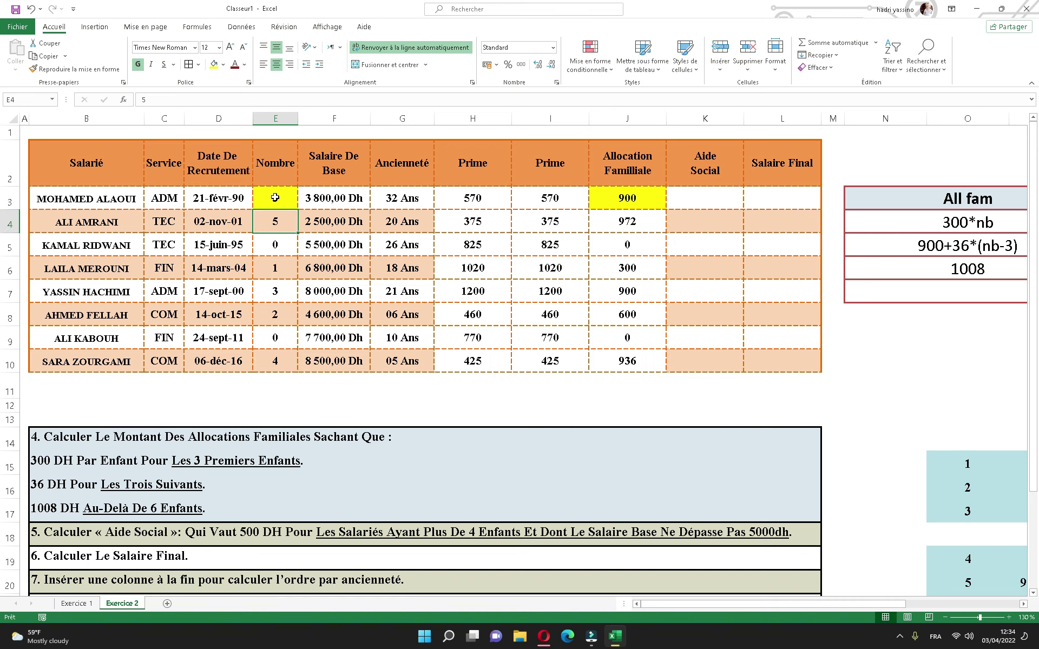
pyautogui.click(275, 197)
pyautogui.write('4')
pyautogui.press('Return')
pyautogui.click(275, 198)
pyautogui.write('5')
pyautogui.press('Return')
# - Test child counts 6–9 in E3, with J3 capping at 1008
pyautogui.click(275, 198)
pyautogui.write('6')
pyautogui.press('Return')
pyautogui.click(275, 197)
pyautogui.write('7')
pyautogui.press('Return')
pyautogui.click(275, 197)
pyautogui.write('8')
pyautogui.press('Return')
pyautogui.click(275, 197)
pyautogui.write('9')
pyautogui.press('Return')
pyautogui.click(275, 198)
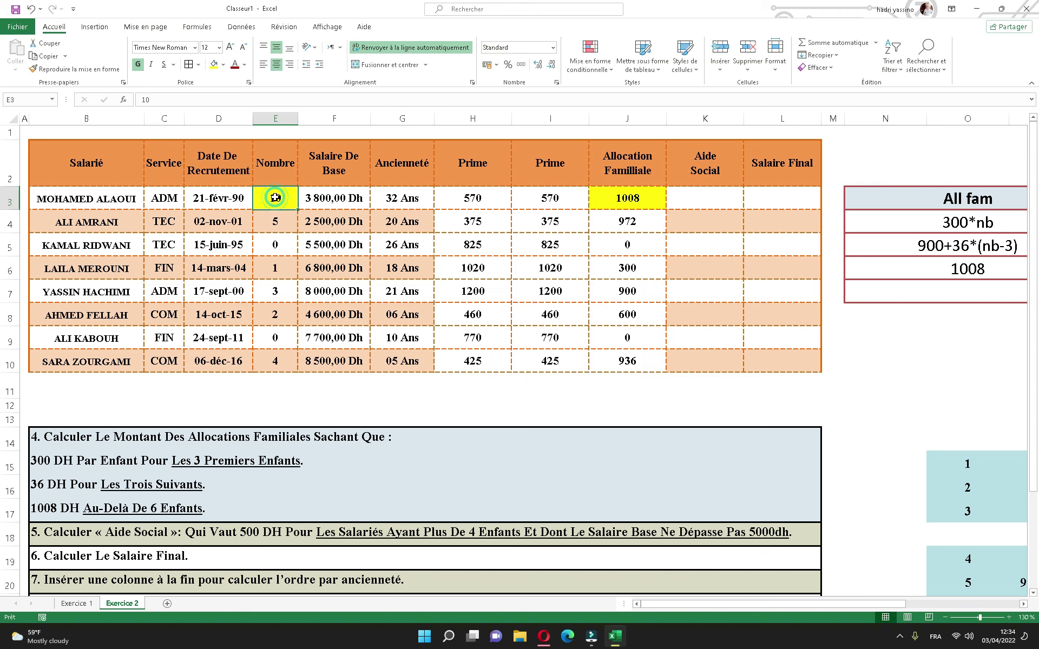
# - Set E3 back to 6 children so J3 shows 1008
pyautogui.write('6')
pyautogui.click(678, 456)
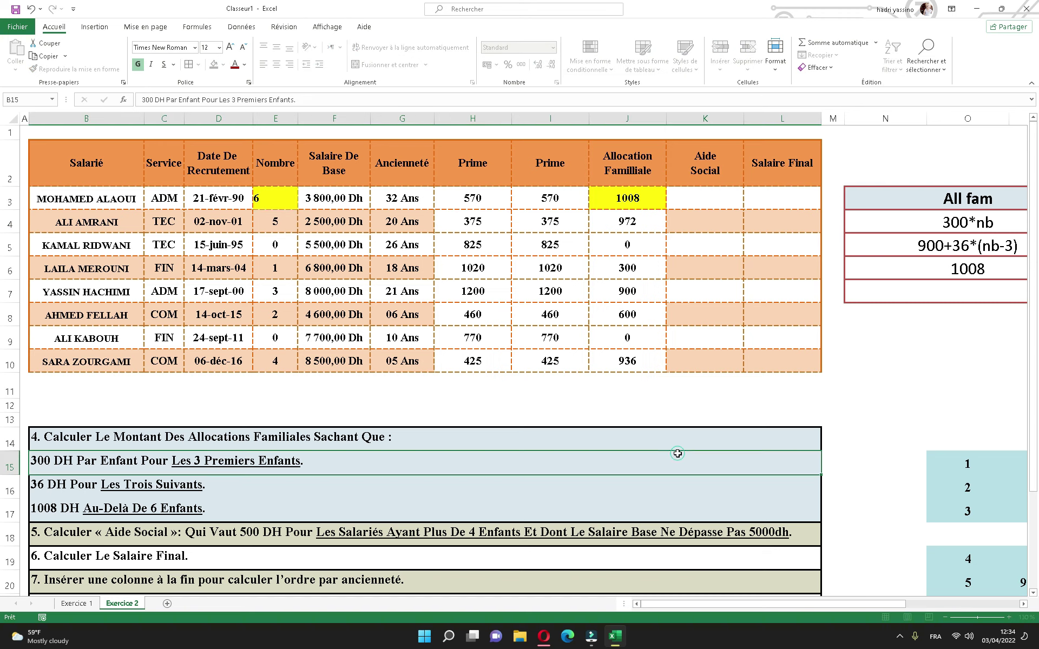
pyautogui.moveTo(850, 605); pyautogui.dragTo(897, 606)
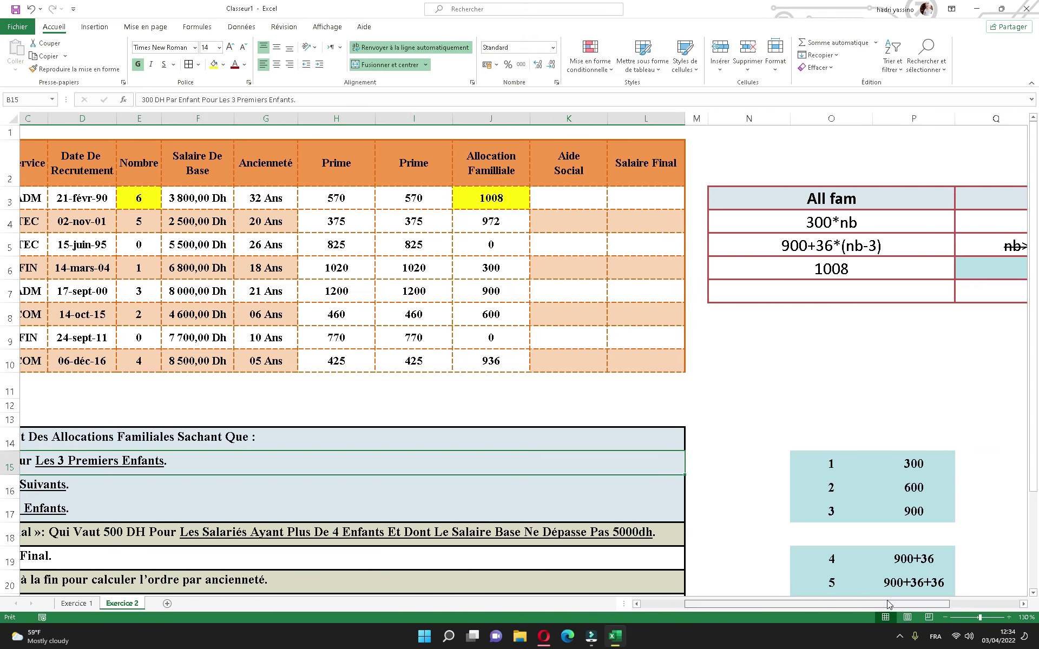
pyautogui.click(946, 619)
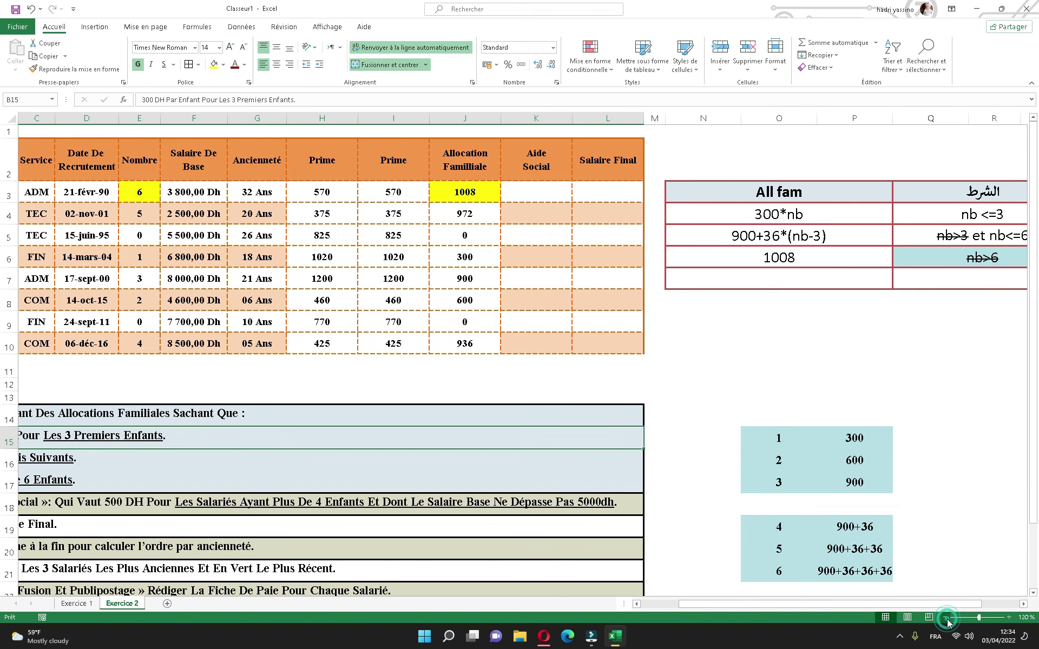
pyautogui.click(946, 618)
pyautogui.moveTo(915, 603); pyautogui.dragTo(858, 607)
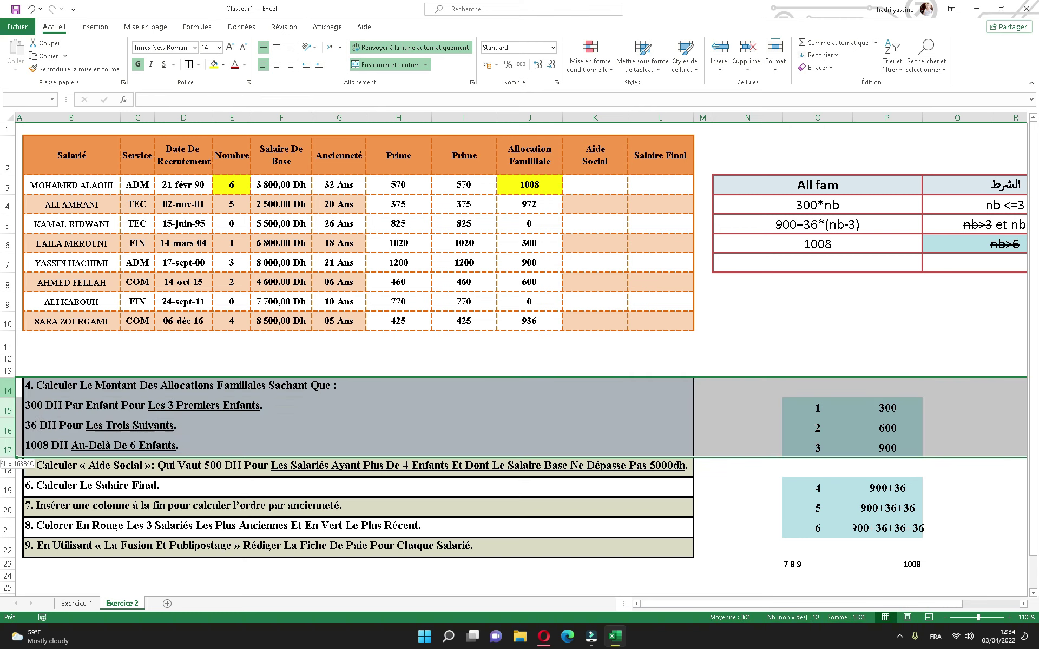
# - Delete the family-allowance instruction rows 14–17
pyautogui.moveTo(7, 411); pyautogui.dragTo(8, 449)
pyautogui.rightClick(7, 433)
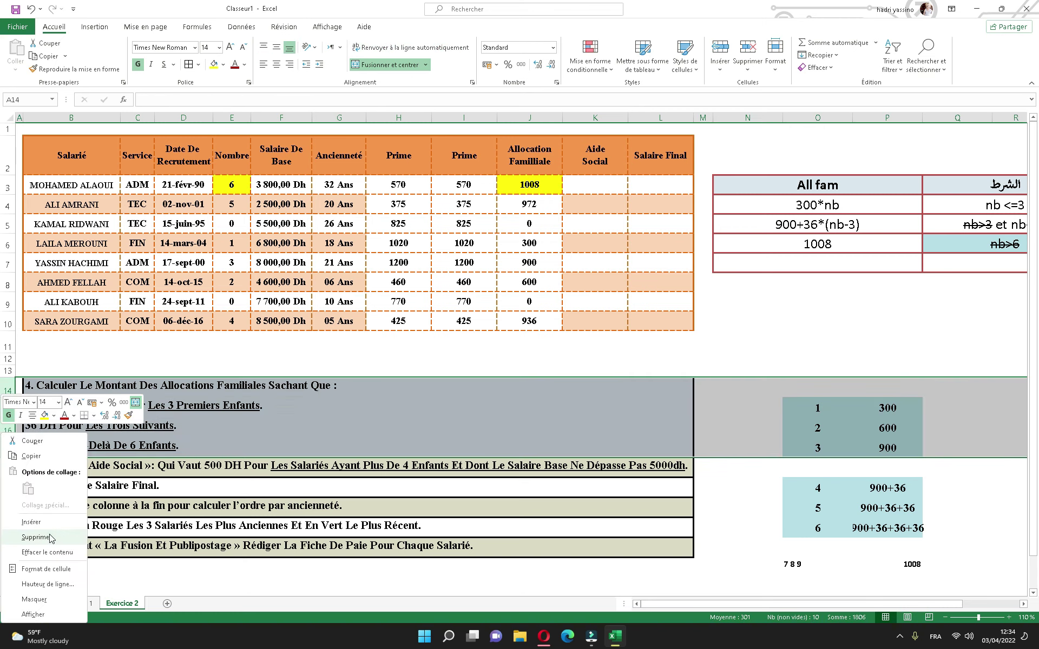
pyautogui.click(49, 534)
# - Clear the old rules in N4:Q6 and retitle the side table Aide sociale
pyautogui.moveTo(823, 208); pyautogui.dragTo(963, 248)
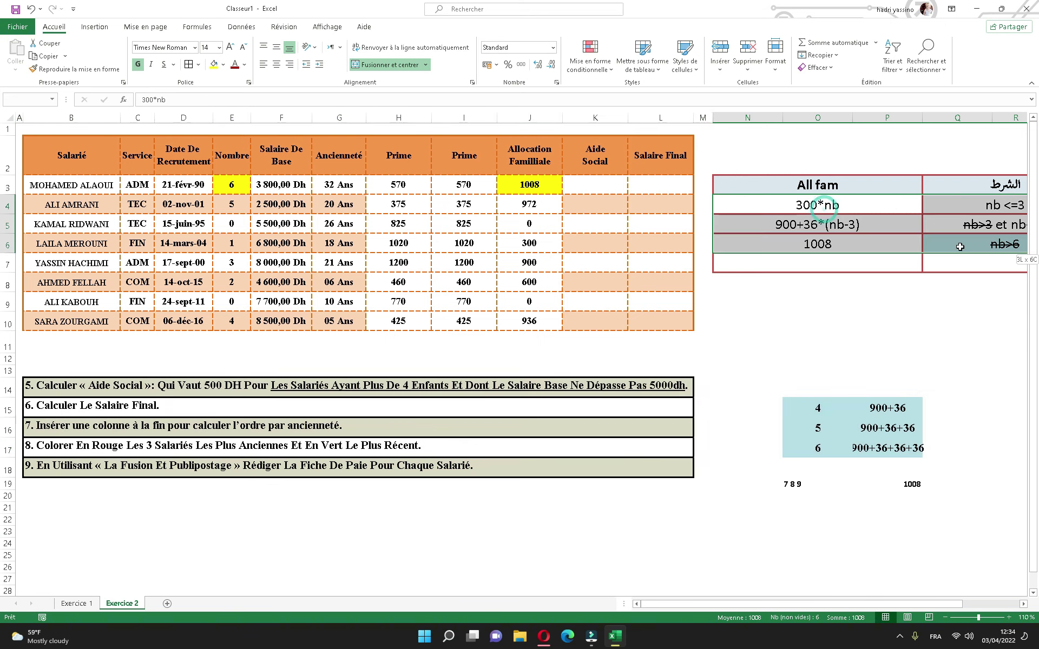
pyautogui.press('Delete')
pyautogui.click(810, 187)
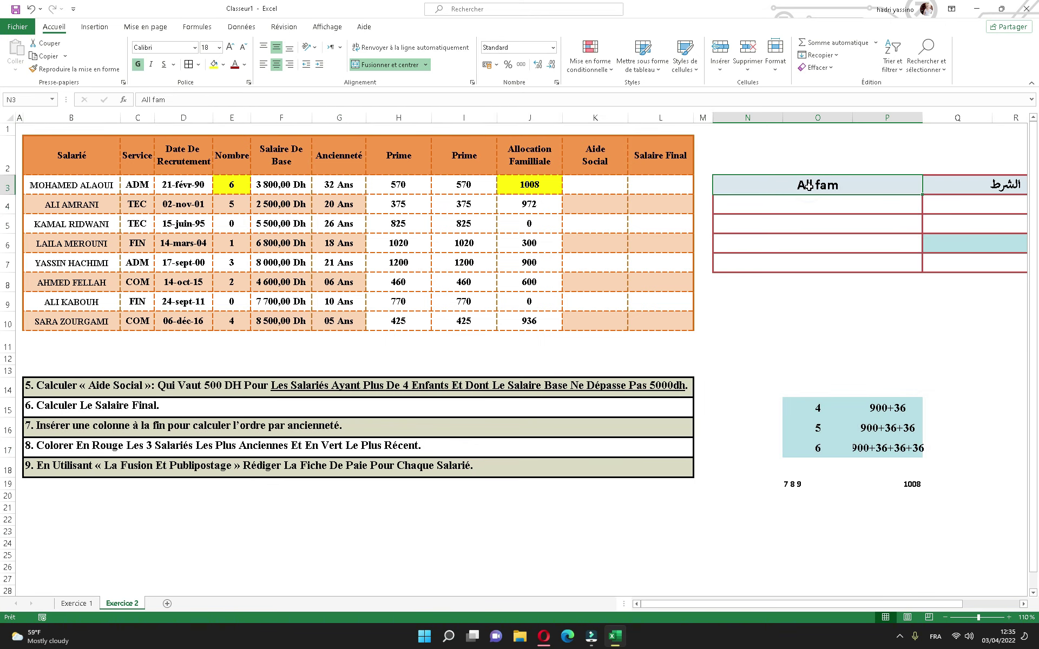
pyautogui.write('Aide sociale')
pyautogui.click(850, 224)
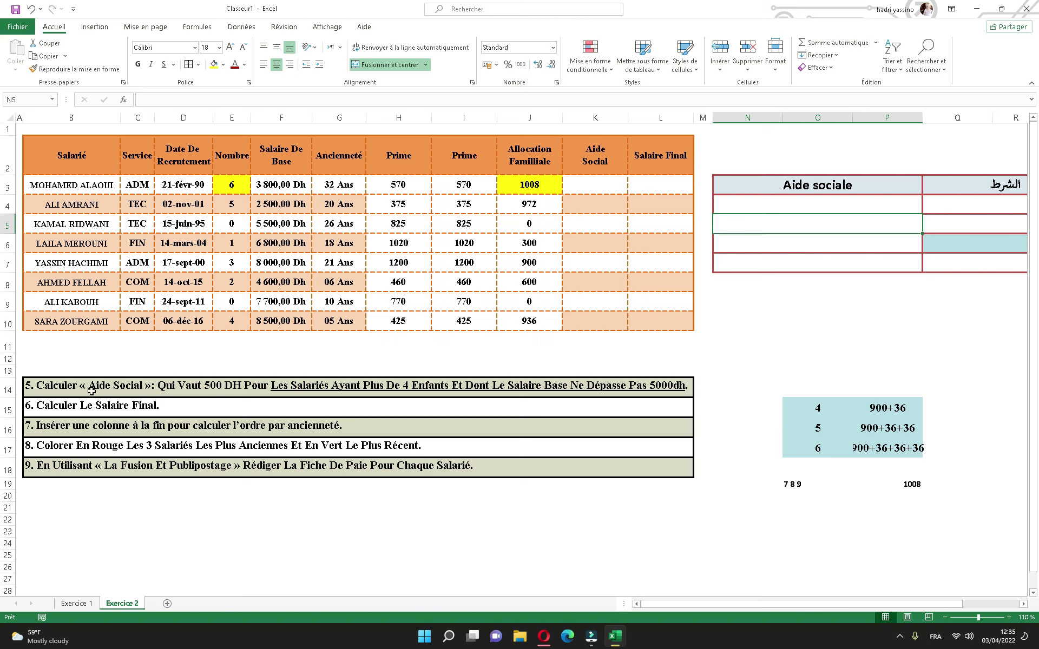
pyautogui.click(859, 205)
# - Enter the amounts 500 and 0 in the Aide sociale table
pyautogui.write('500')
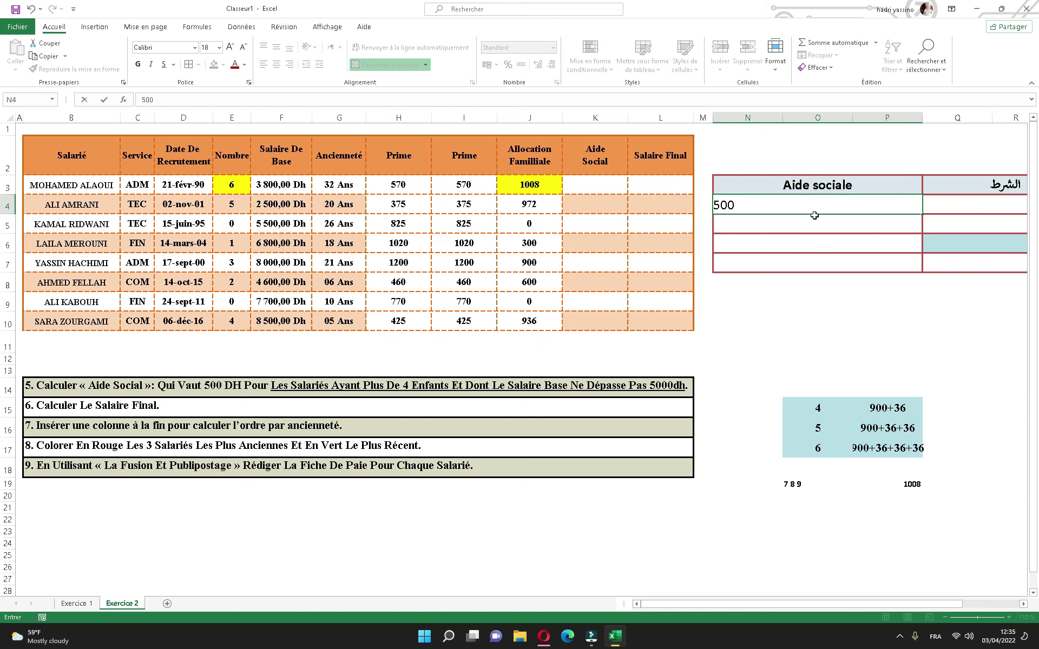
pyautogui.click(811, 224)
pyautogui.write('0')
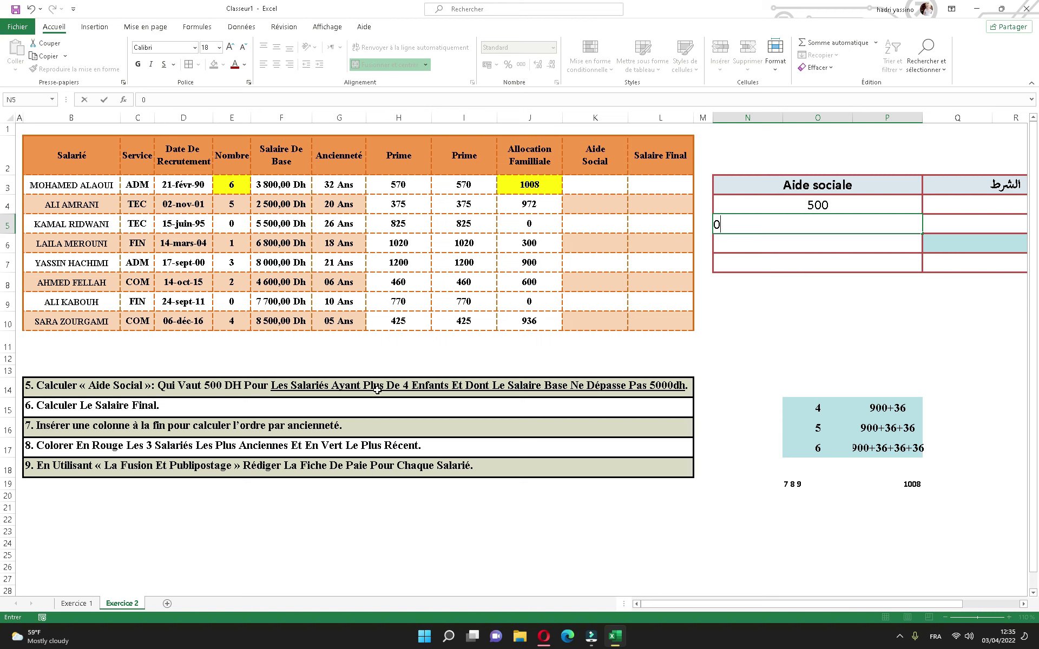
pyautogui.click(957, 205)
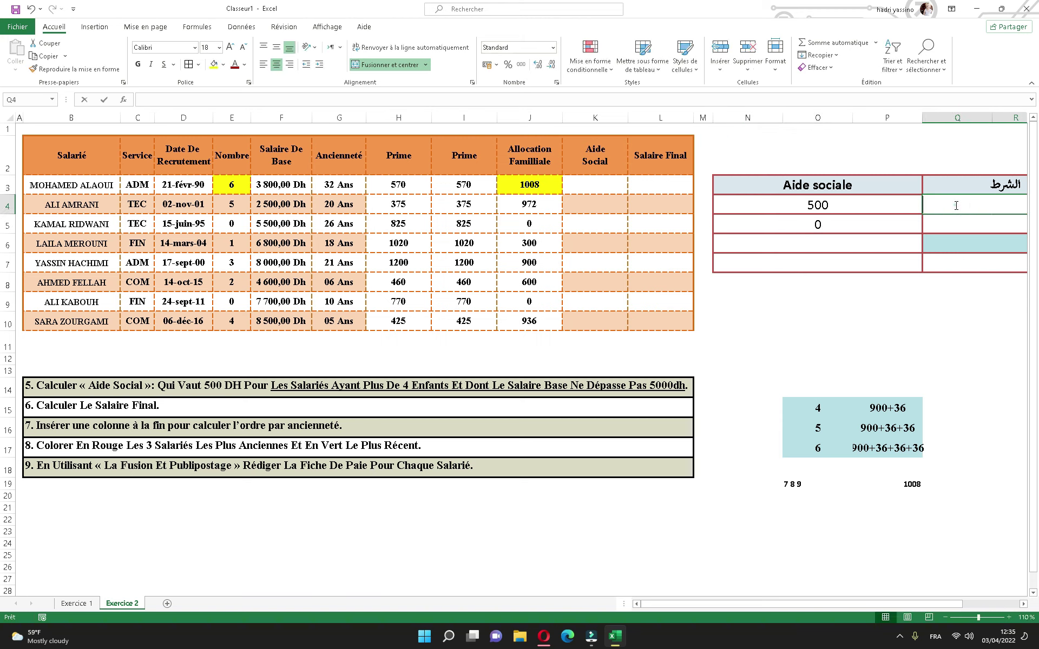
# - Enter the conditions 'nb>4 Et SB <5000' and 'cas contraire' beside the amounts
pyautogui.write('nb>4')
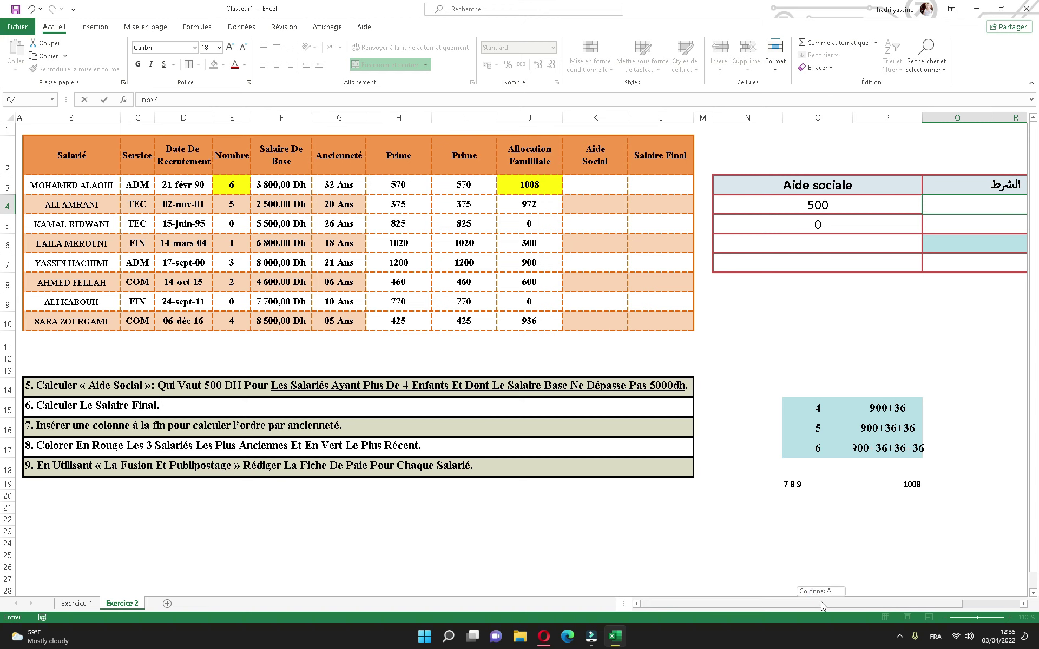
pyautogui.moveTo(831, 605); pyautogui.dragTo(888, 605)
pyautogui.write('Et SB ')
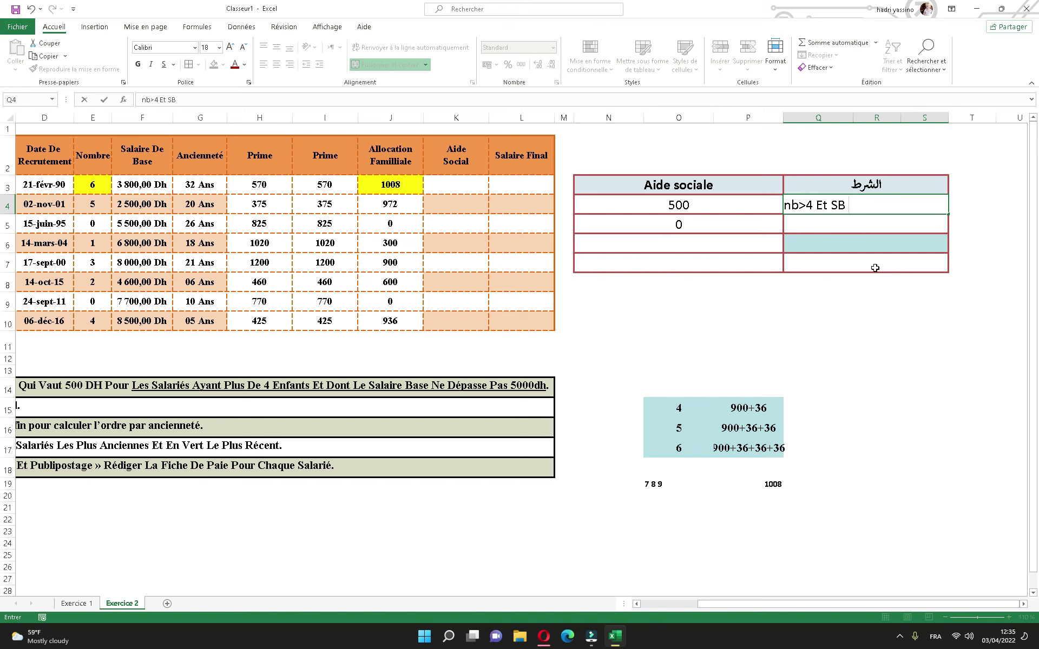
pyautogui.write('<5000')
pyautogui.click(875, 268)
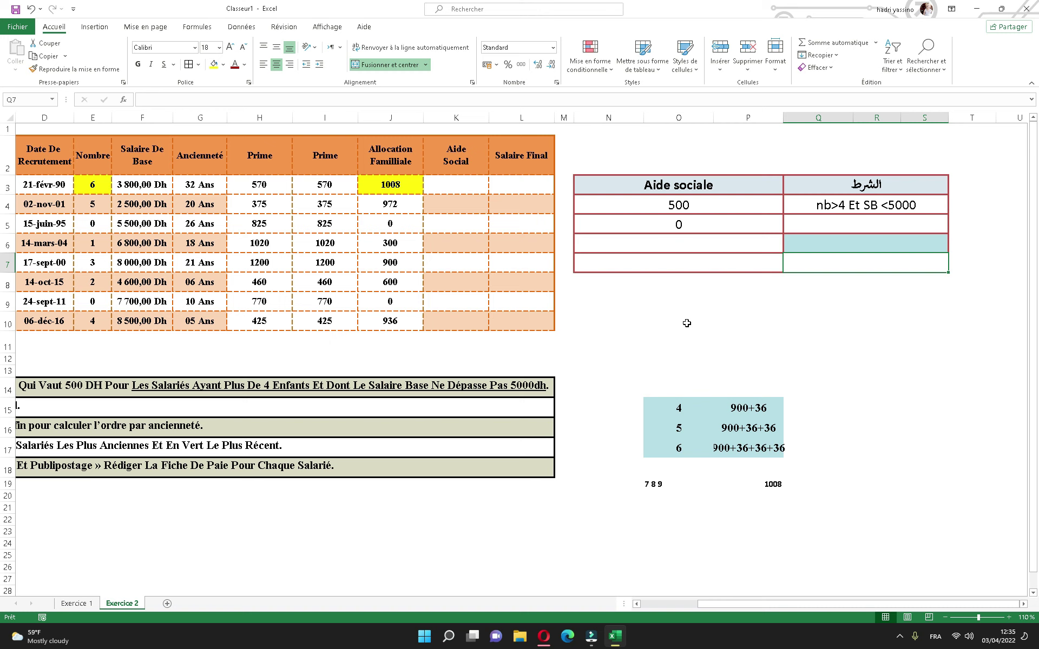
pyautogui.click(826, 223)
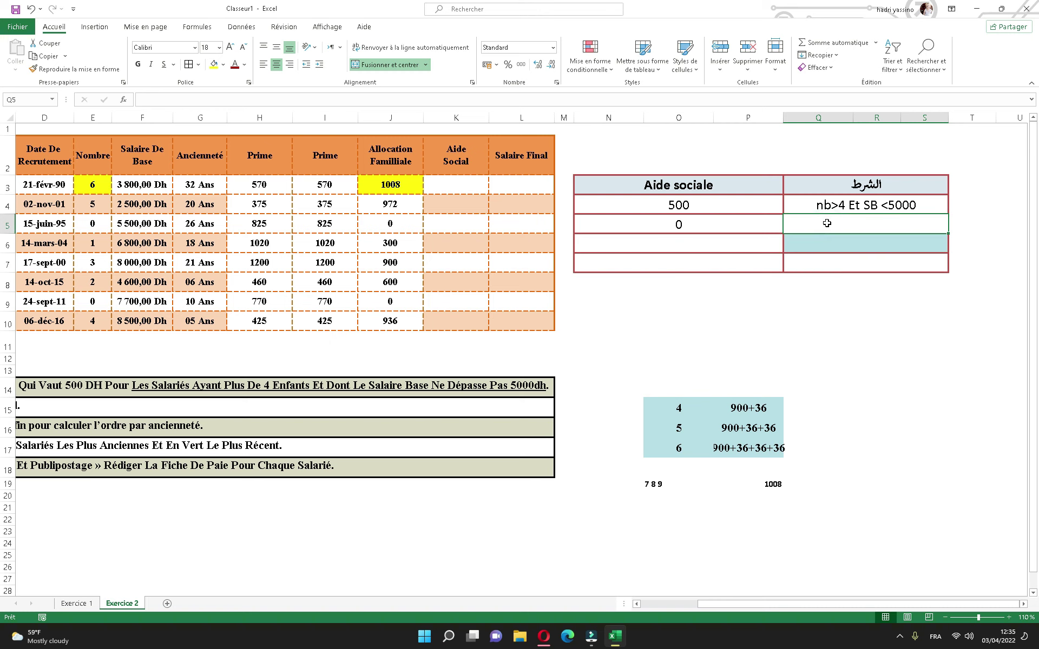
pyautogui.write('ca')
pyautogui.write('s con')
pyautogui.write('traie')
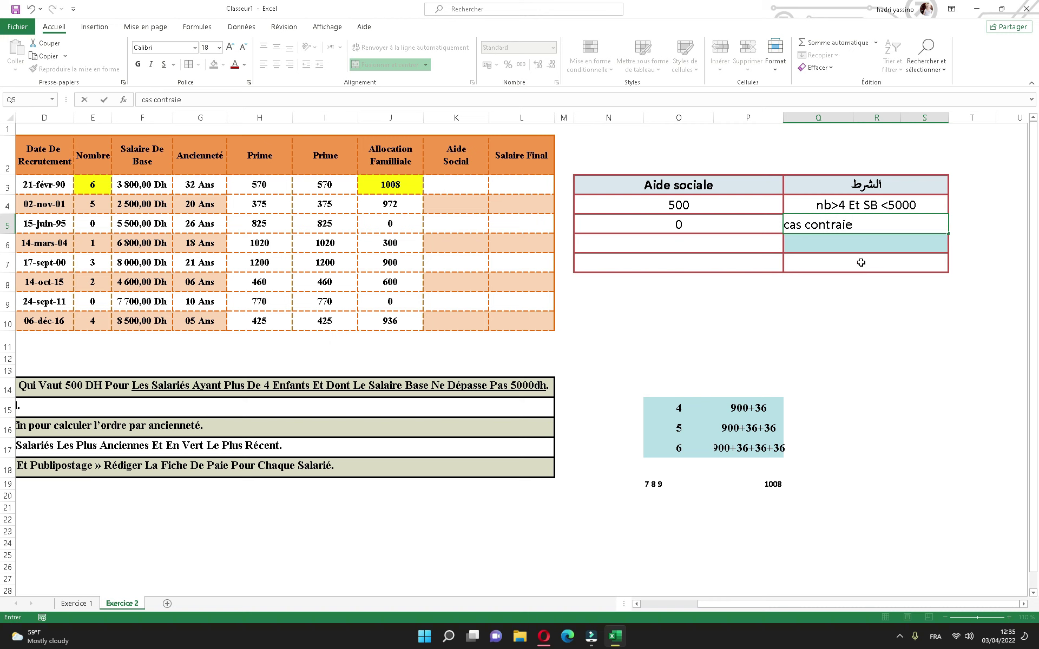
pyautogui.write('re')
pyautogui.press('Return')
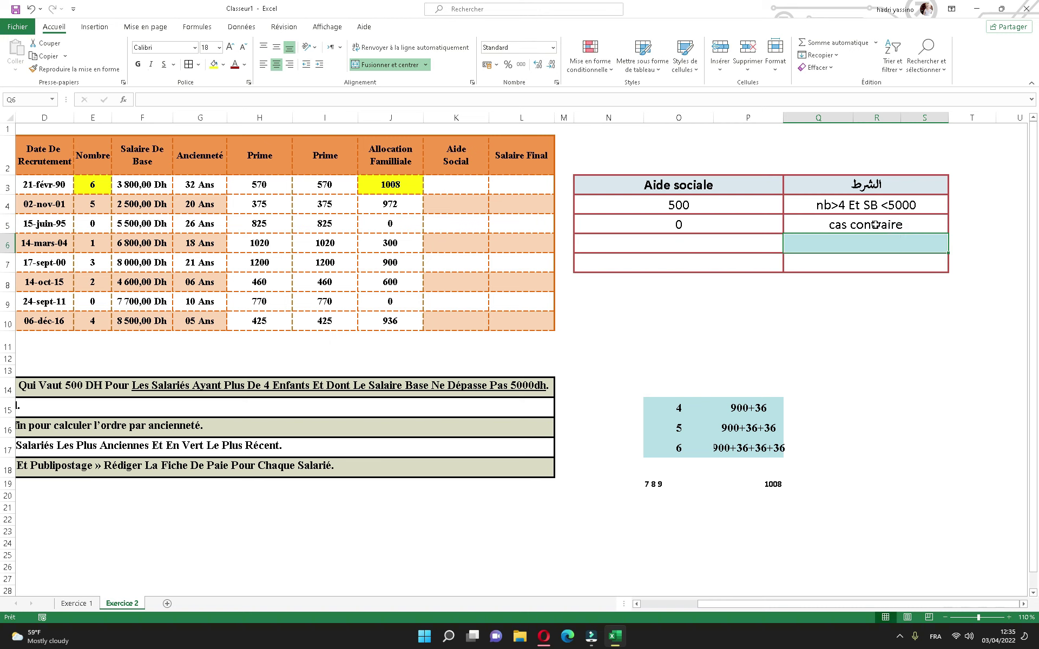
# - Colour the word 'Et' in the first condition red
pyautogui.click(873, 226)
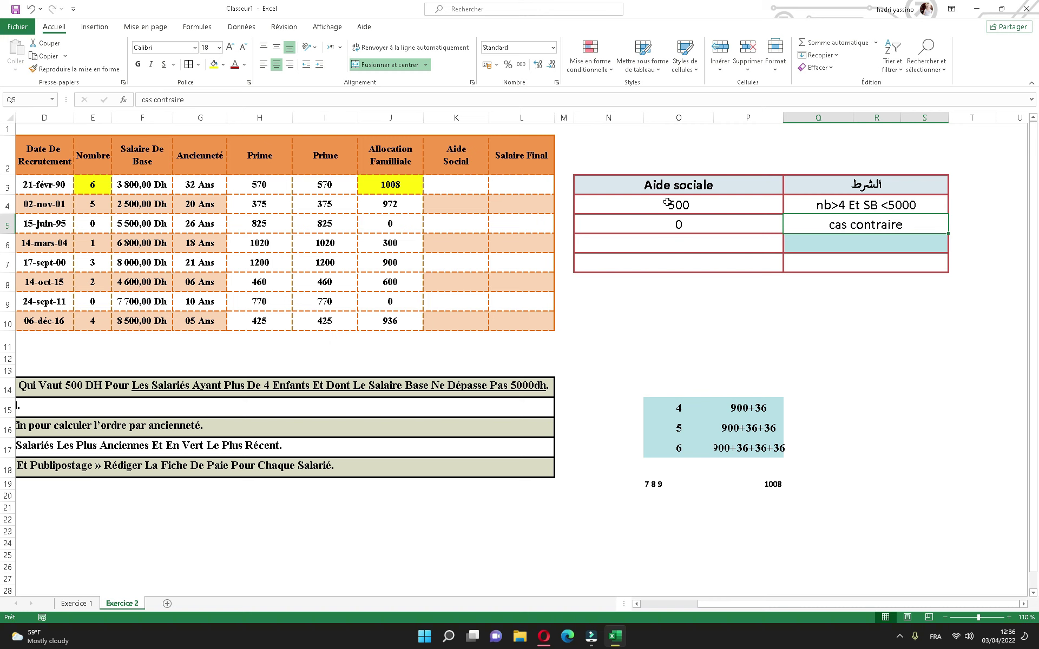
pyautogui.doubleClick(856, 207)
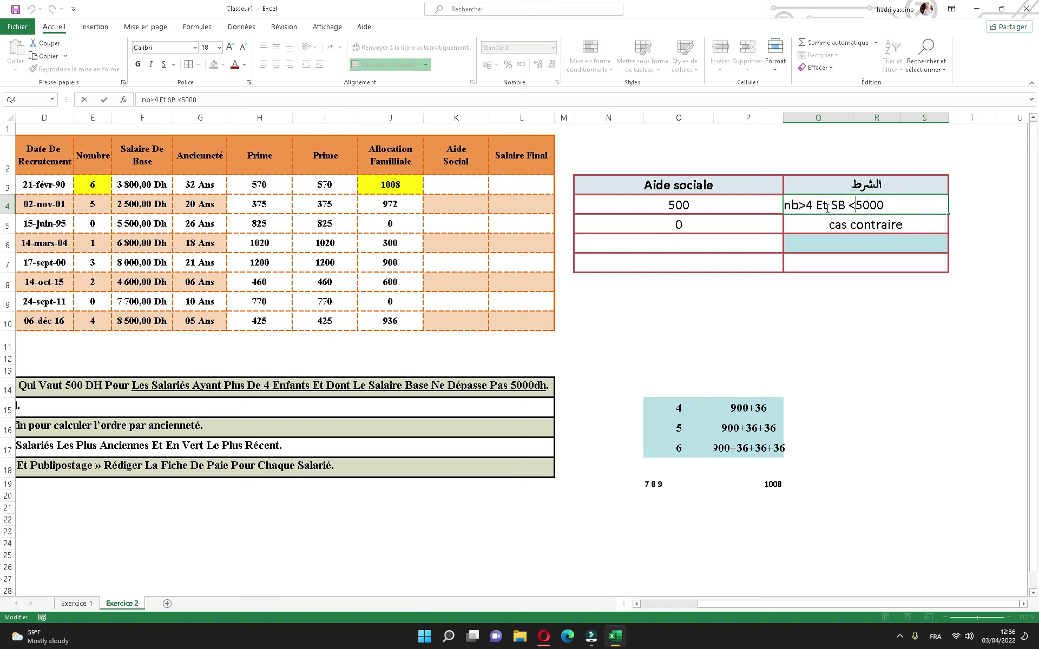
pyautogui.doubleClick(820, 205)
pyautogui.click(237, 64)
# - Enter =SI(ET(E3>4;F3<5000);500;0) in K3 and fill it down to K10
pyautogui.click(450, 191)
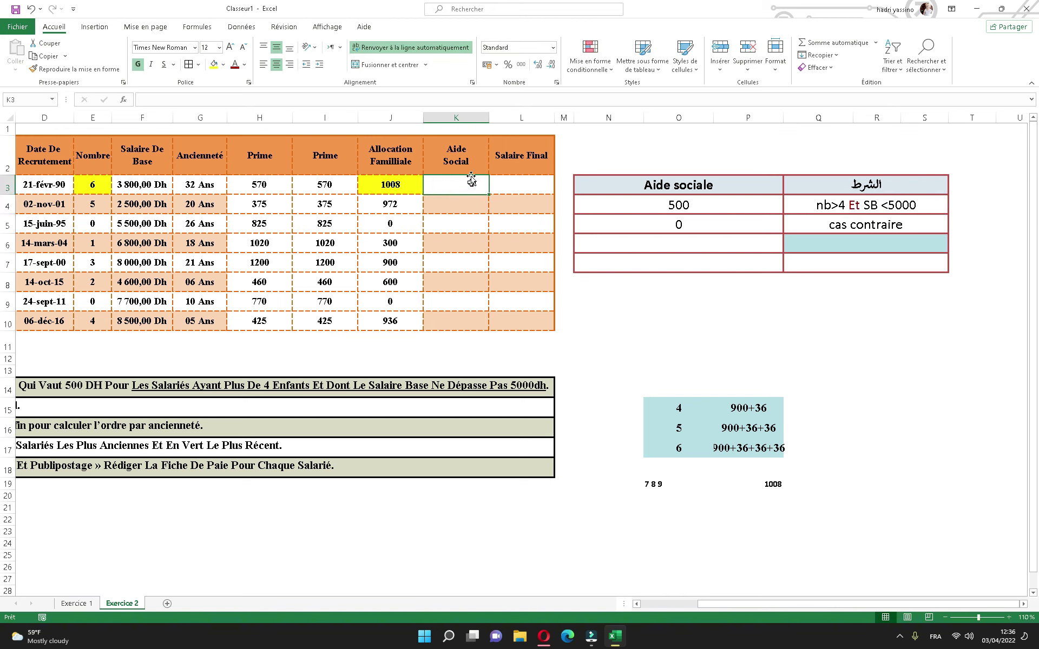
pyautogui.keyDown('ctrl'); pyautogui.scroll(1, 528, 269); pyautogui.keyUp('ctrl')
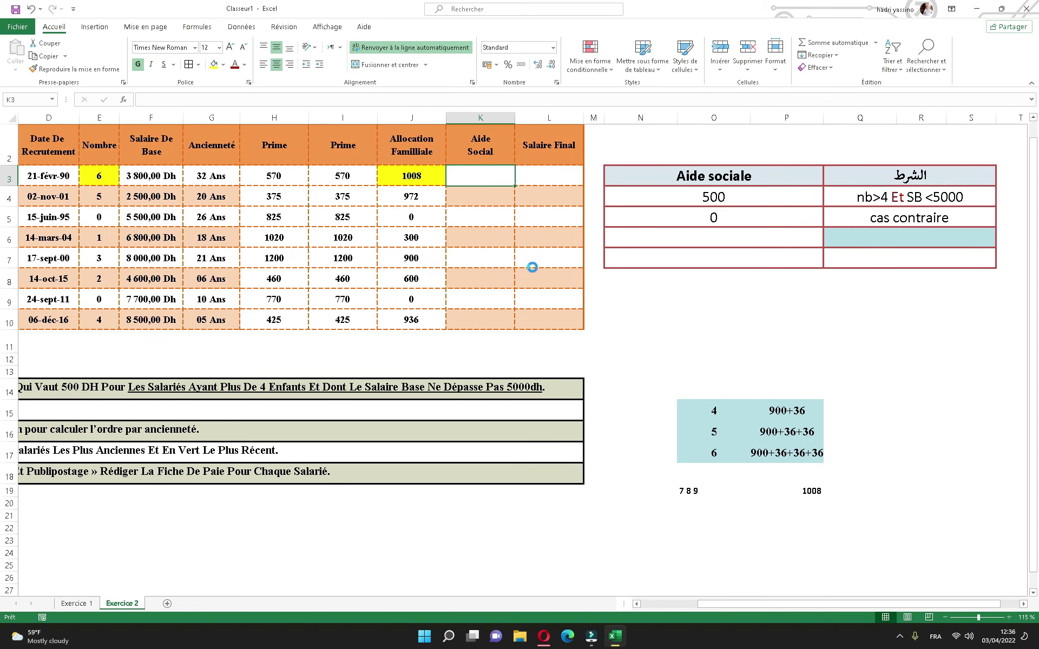
pyautogui.keyDown('ctrl'); pyautogui.scroll(1, 534, 266); pyautogui.keyUp('ctrl')
pyautogui.keyDown('ctrl'); pyautogui.scroll(1, 535, 266); pyautogui.keyUp('ctrl')
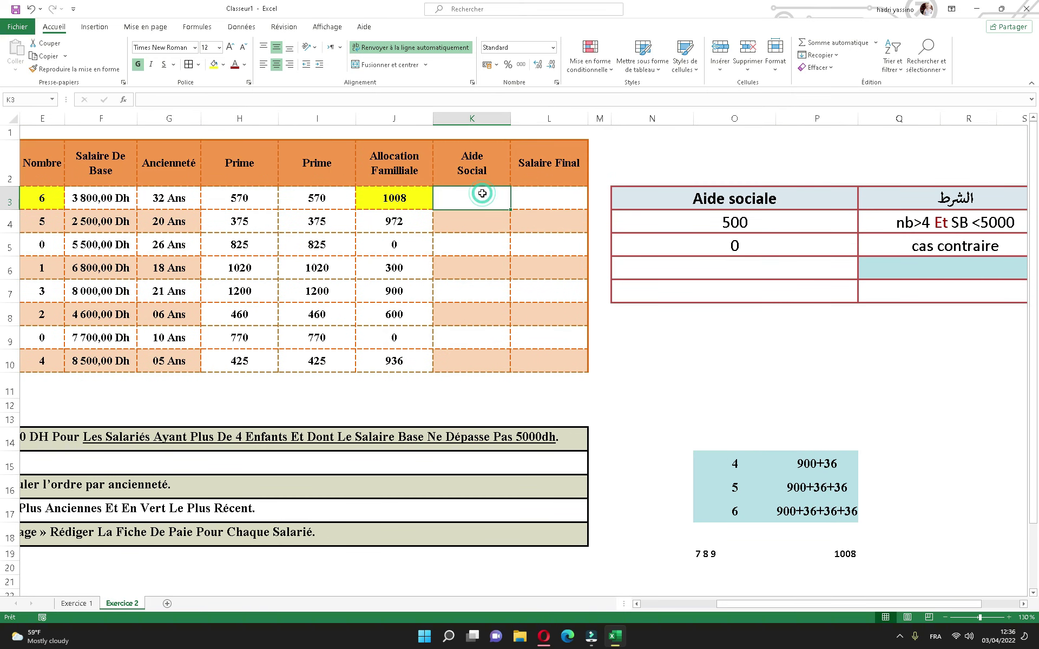
pyautogui.write('=si')
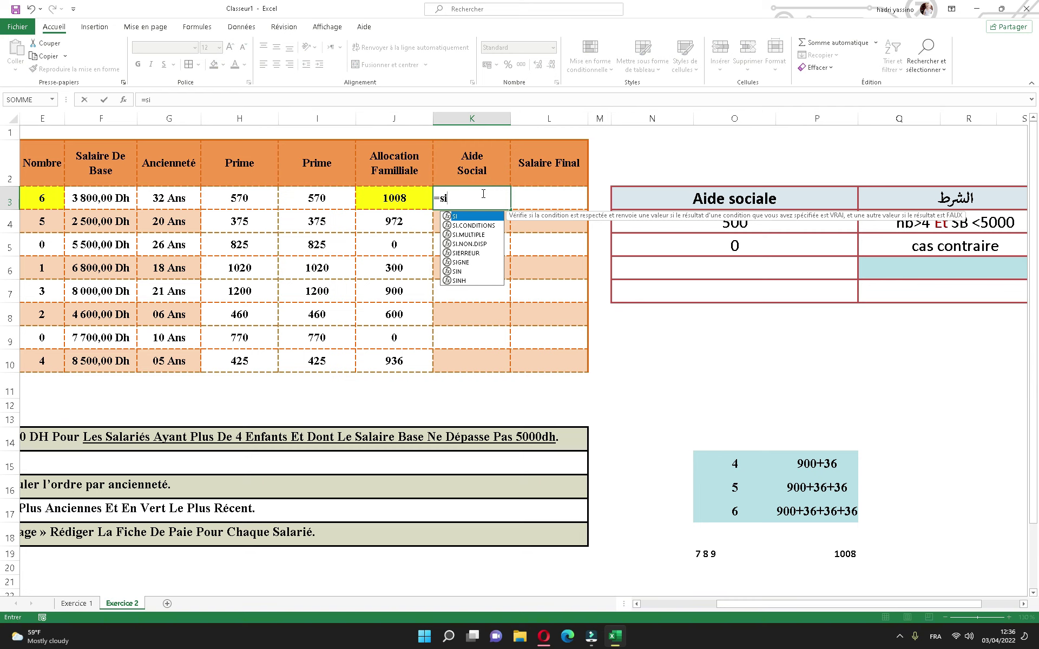
pyautogui.write('(et(')
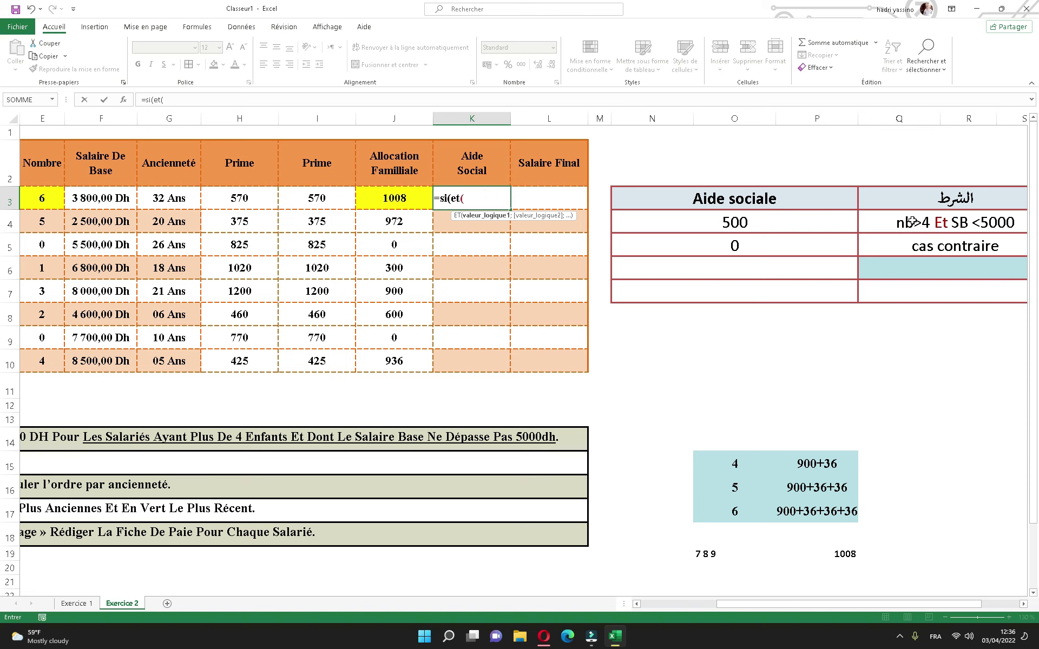
pyautogui.click(44, 196)
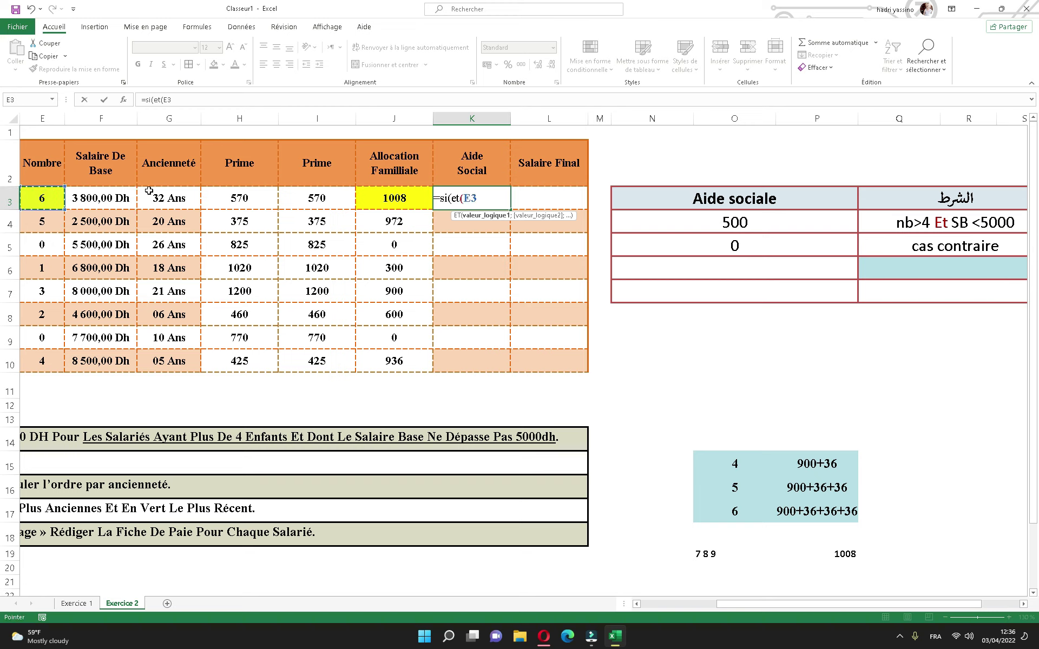
pyautogui.write('>4')
pyautogui.write(';')
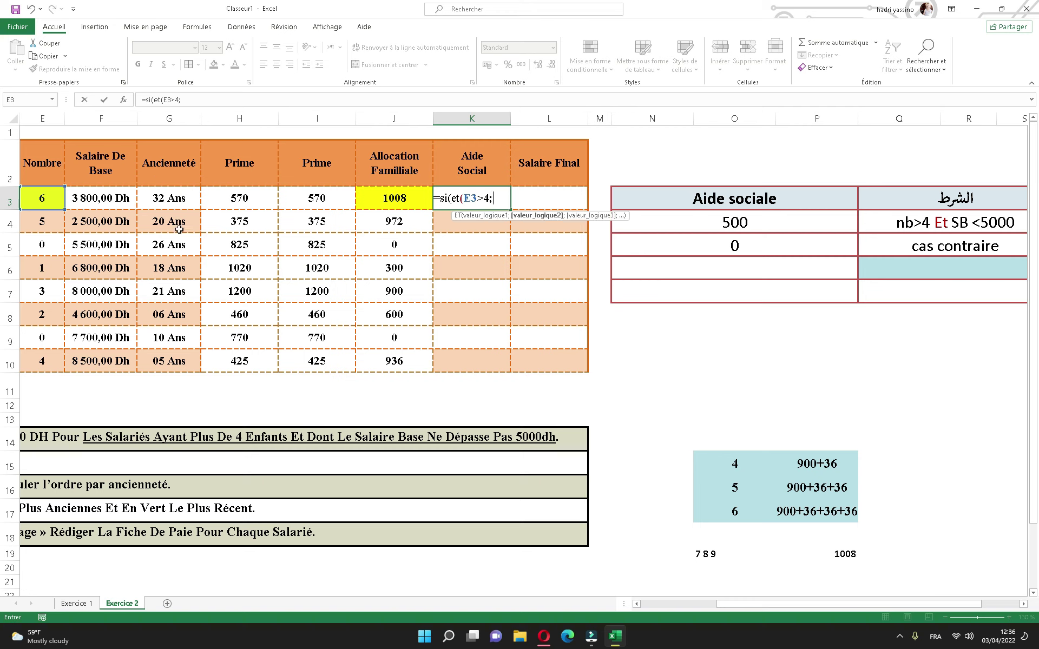
pyautogui.click(110, 198)
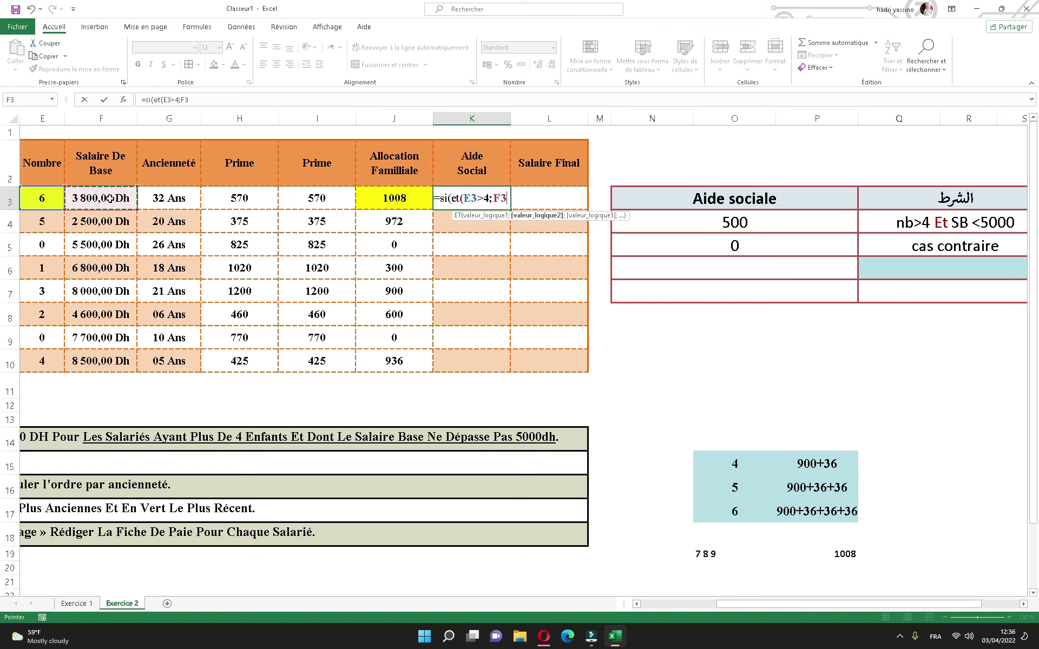
pyautogui.write('<5000')
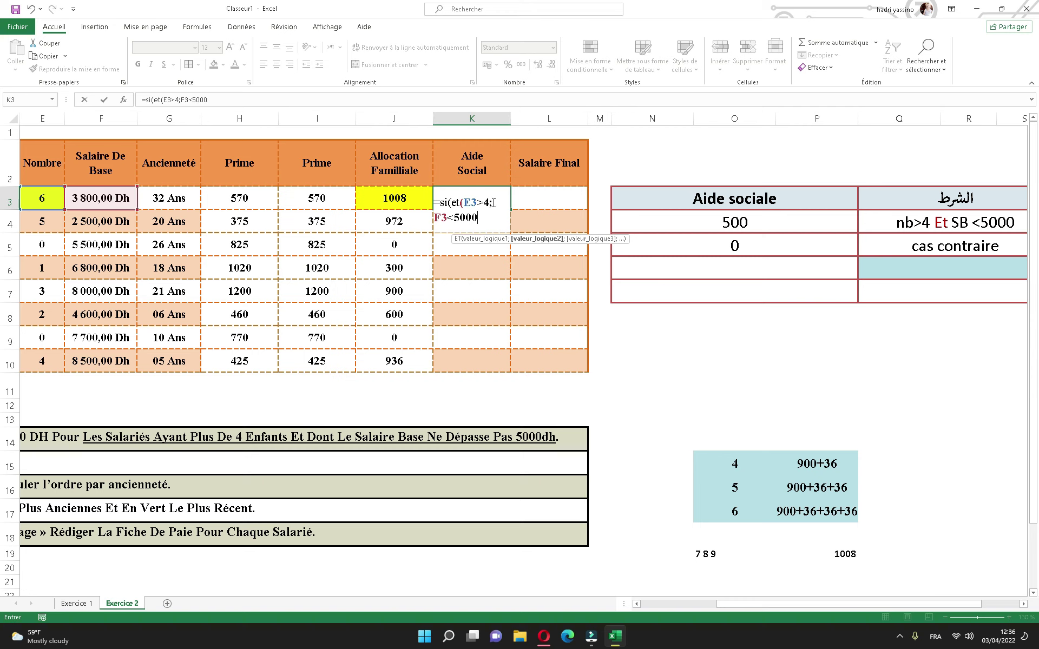
pyautogui.write(')')
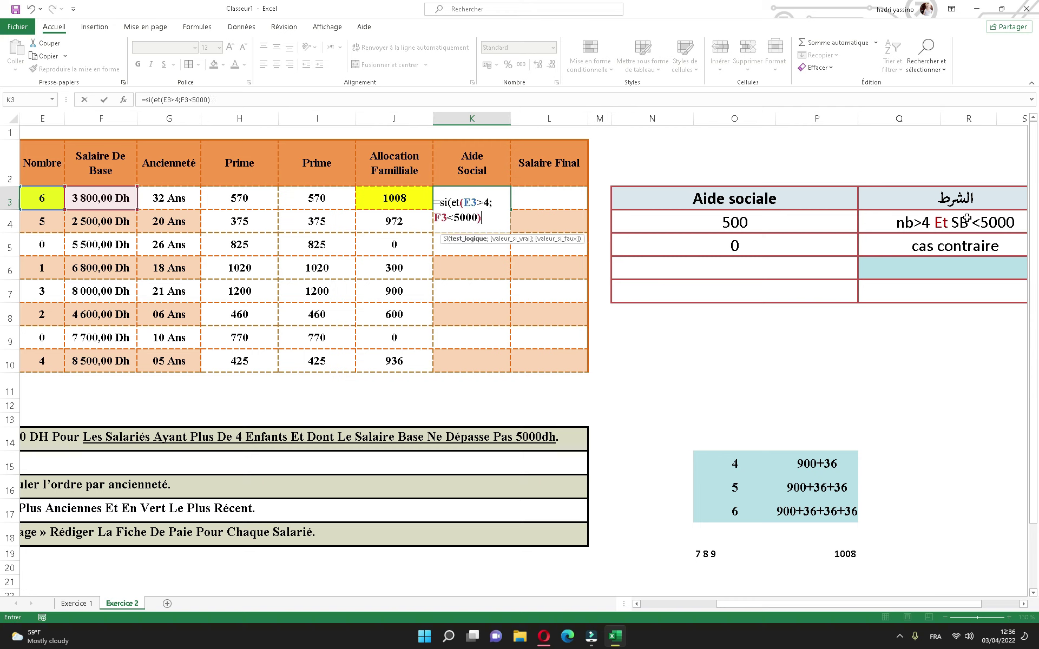
pyautogui.write(';50')
pyautogui.write('00')
pyautogui.write(';500')
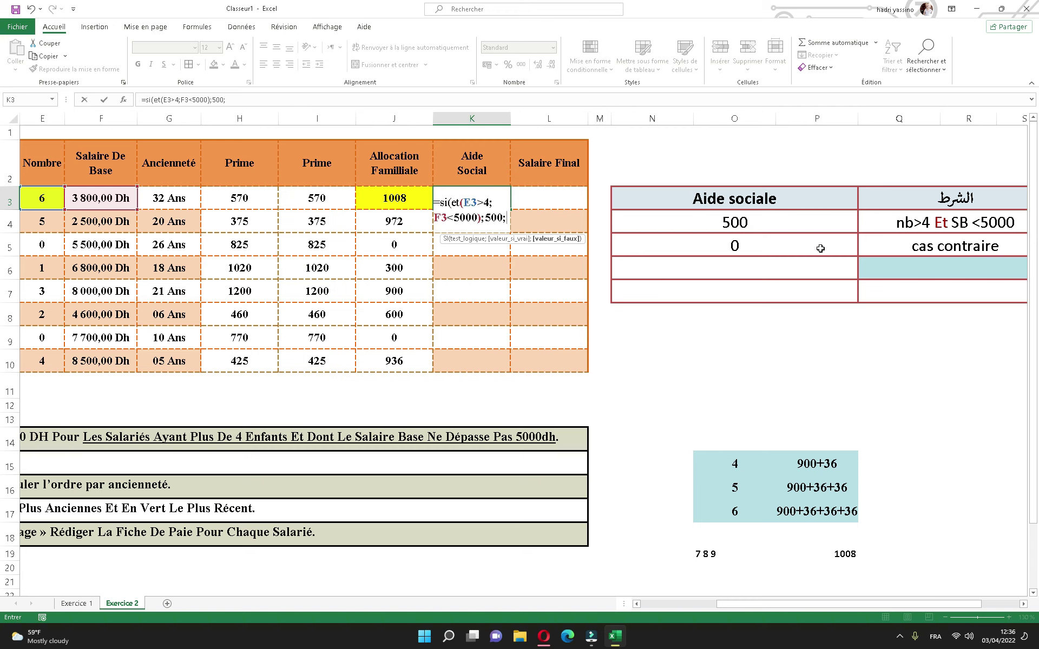
pyautogui.write('0')
pyautogui.press('Return')
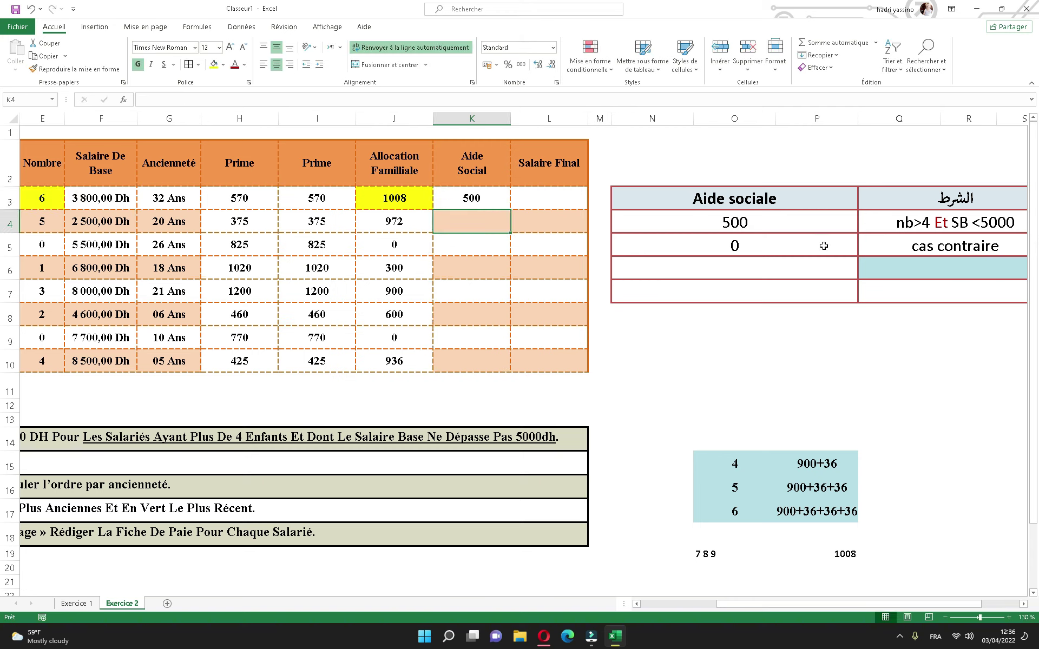
pyautogui.click(500, 199)
pyautogui.moveTo(510, 210); pyautogui.dragTo(507, 364)
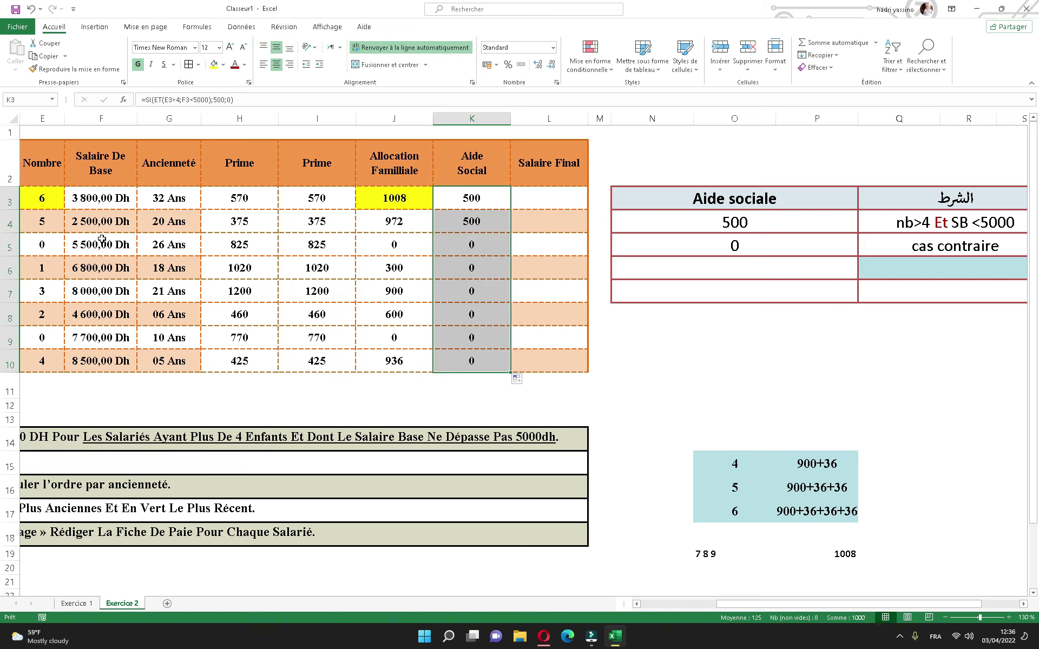
# - Change the last employee's child count in E10 to 5, then begin =SOMME( in L3
pyautogui.moveTo(43, 202)
pyautogui.mouseDown()
pyautogui.moveTo(49, 219)
pyautogui.moveTo(96, 206)
pyautogui.mouseUp()
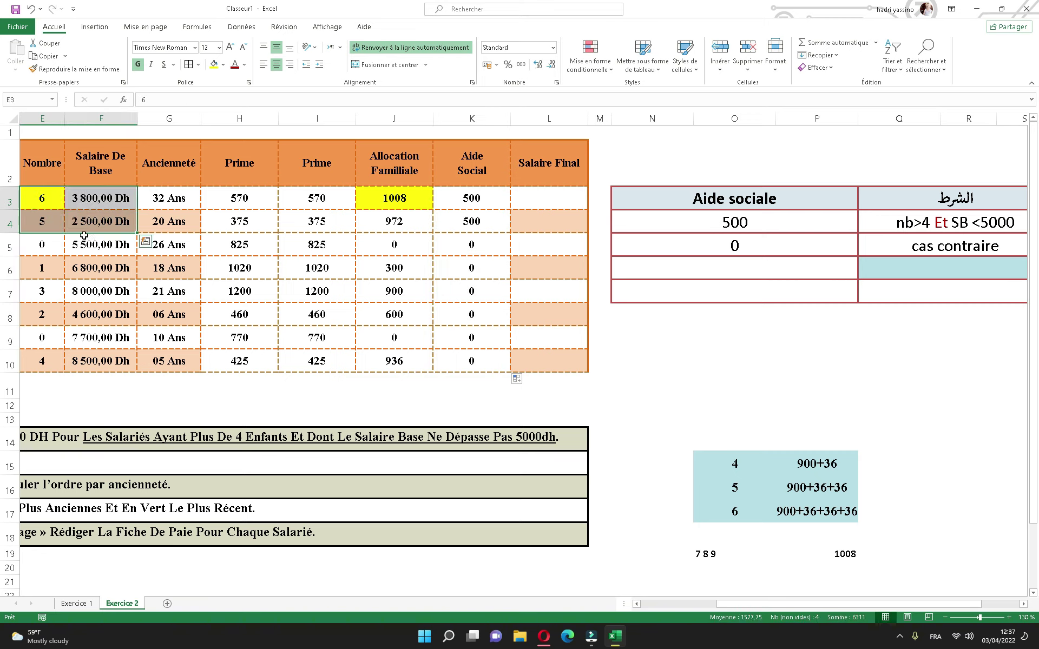
pyautogui.click(50, 364)
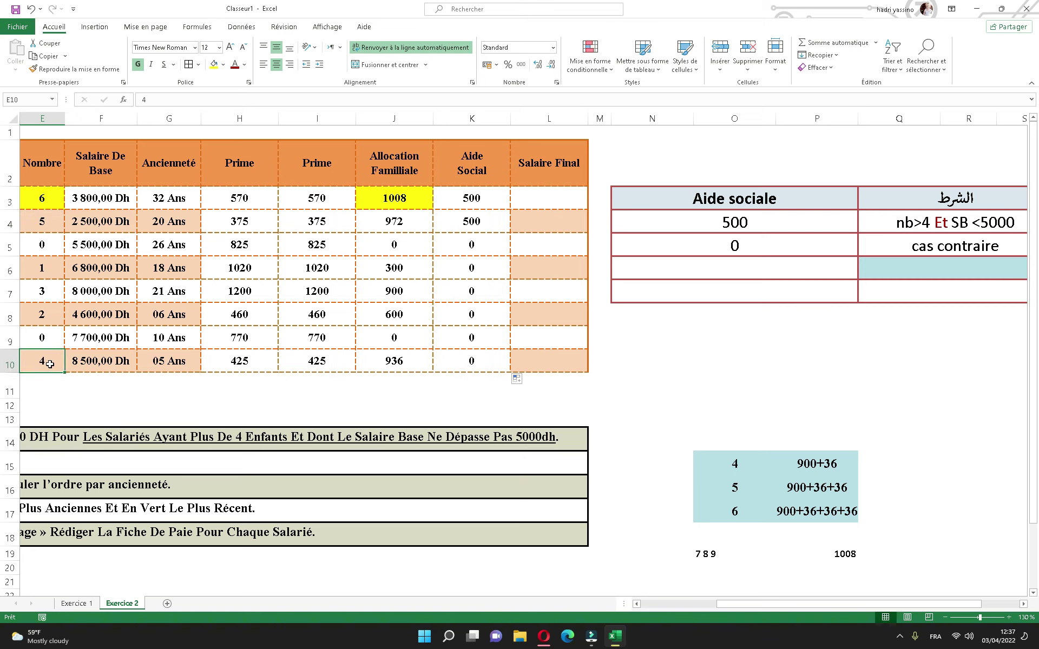
pyautogui.write('5')
pyautogui.press('Return')
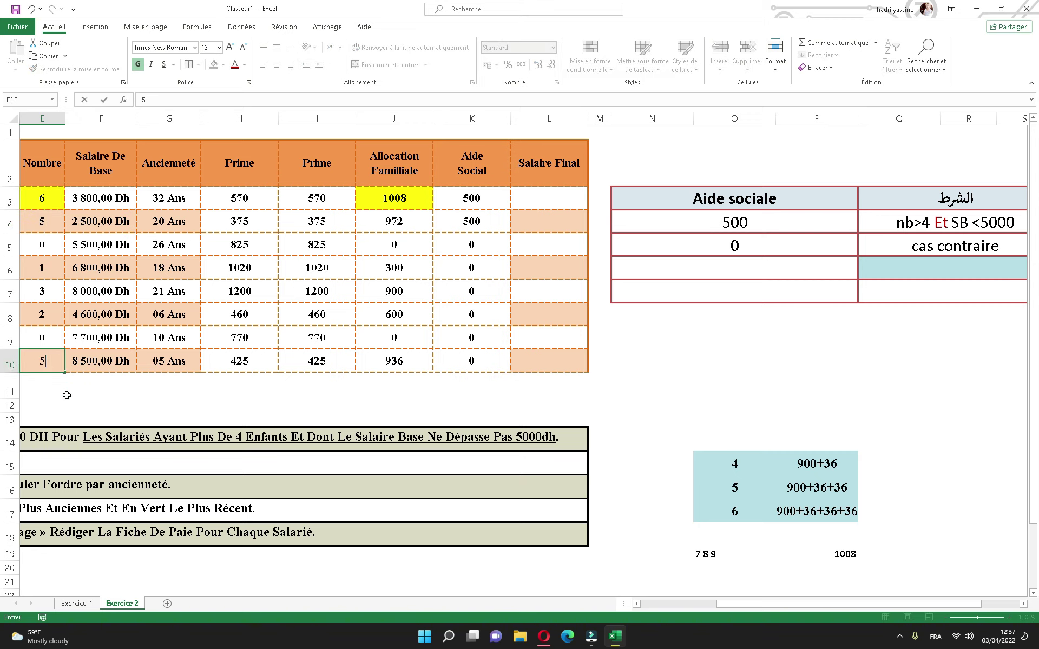
pyautogui.press('Right')
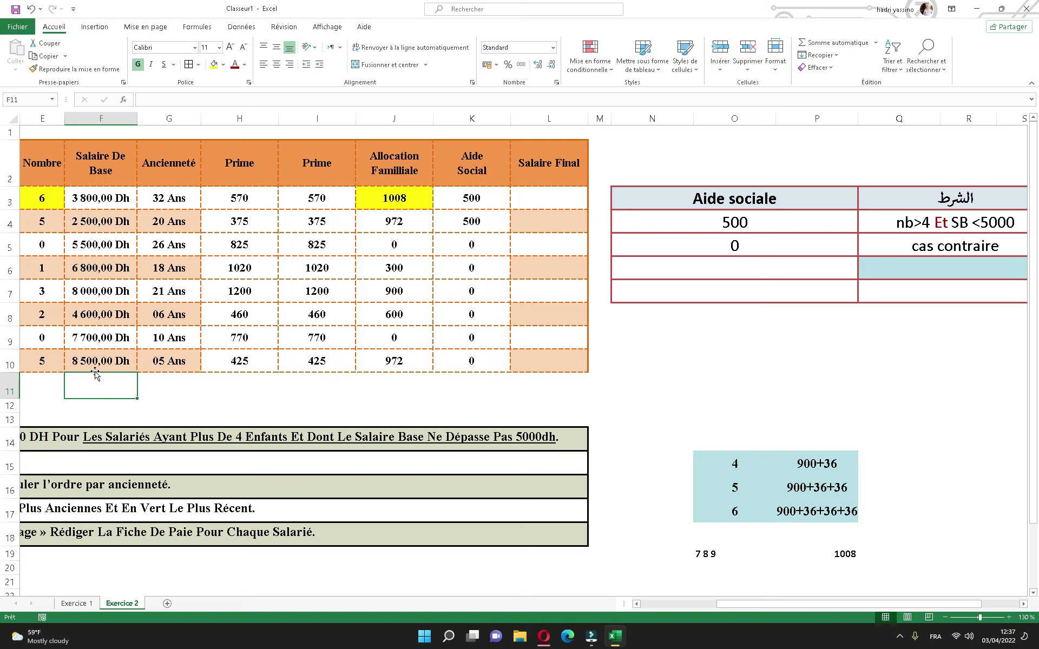
pyautogui.click(473, 368)
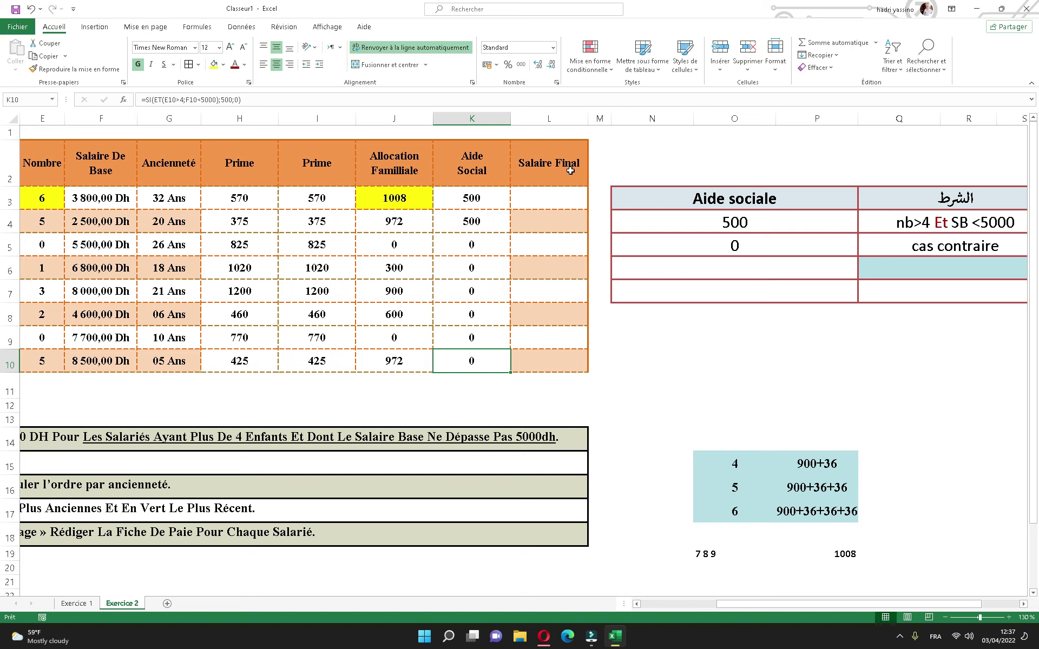
pyautogui.click(558, 199)
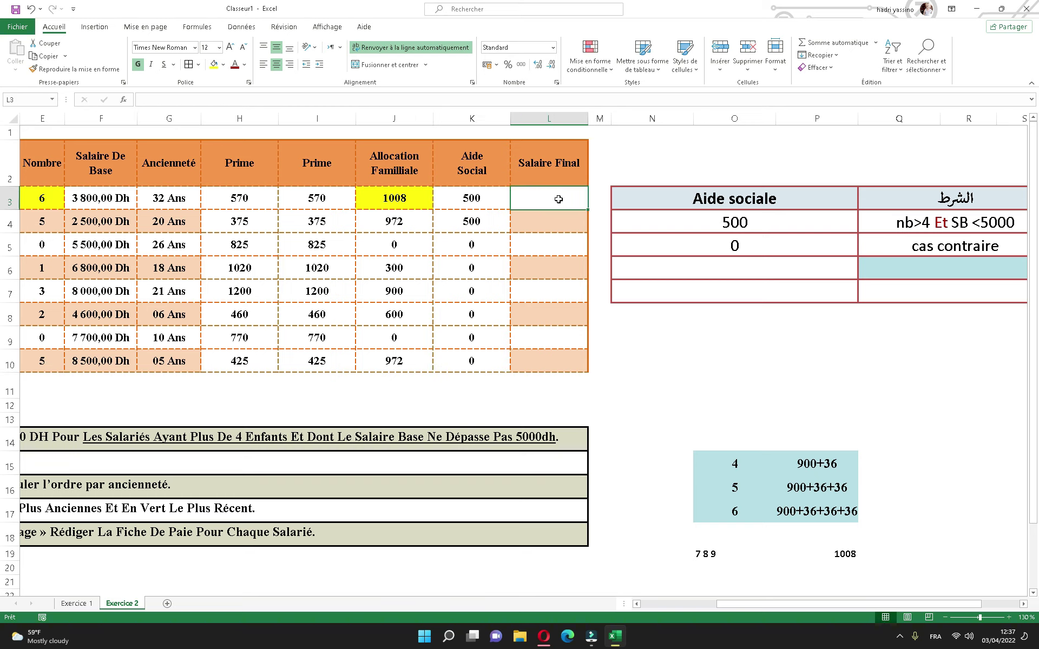
pyautogui.write('=somme(')
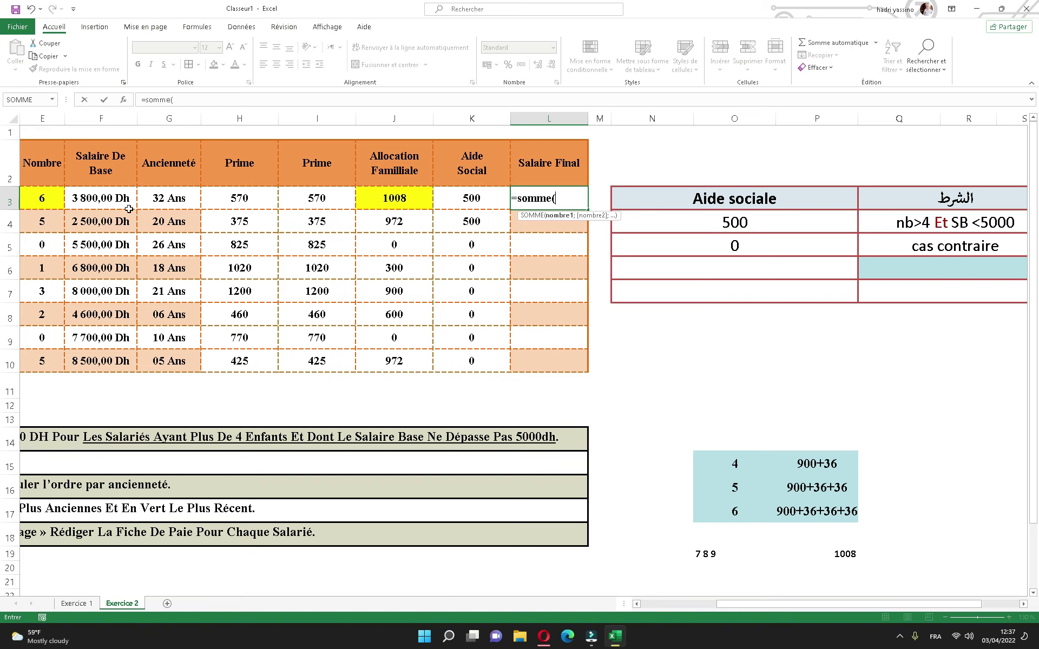
# - Complete =SOMME(F3;H3;J3;K3) in L3 for the first Salaire Final
pyautogui.click(118, 199)
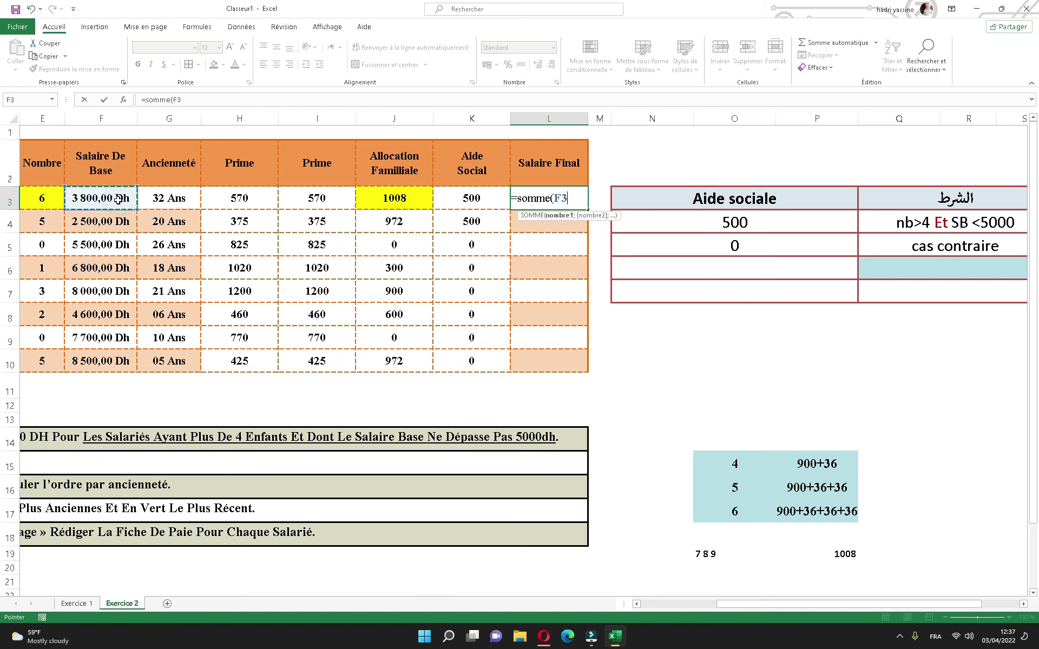
pyautogui.write(';')
pyautogui.click(237, 198)
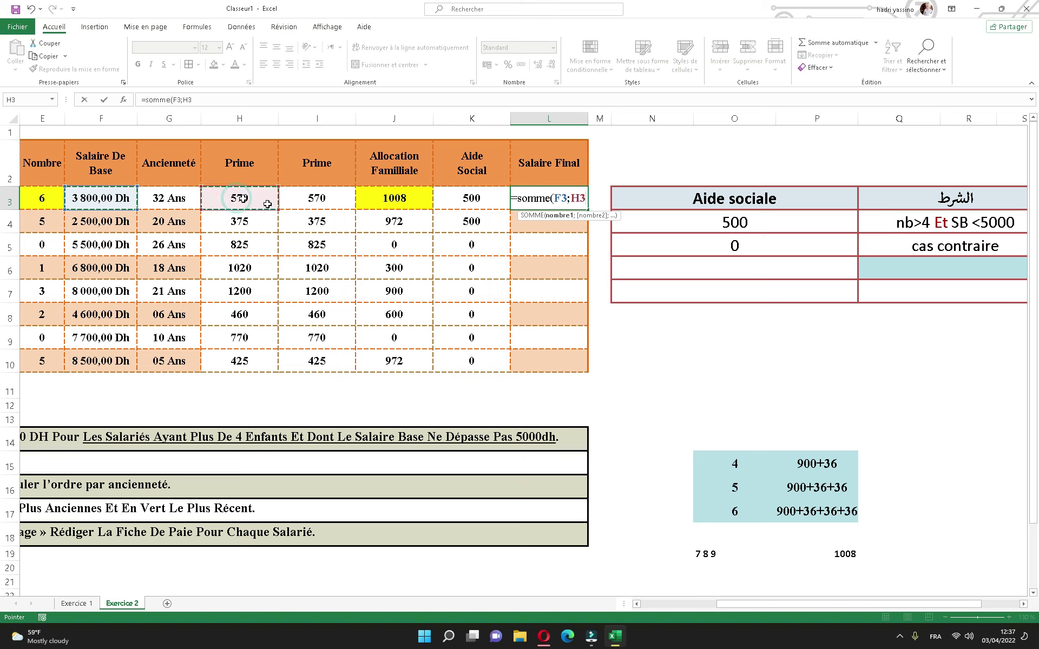
pyautogui.write(';')
pyautogui.click(400, 198)
pyautogui.write(';')
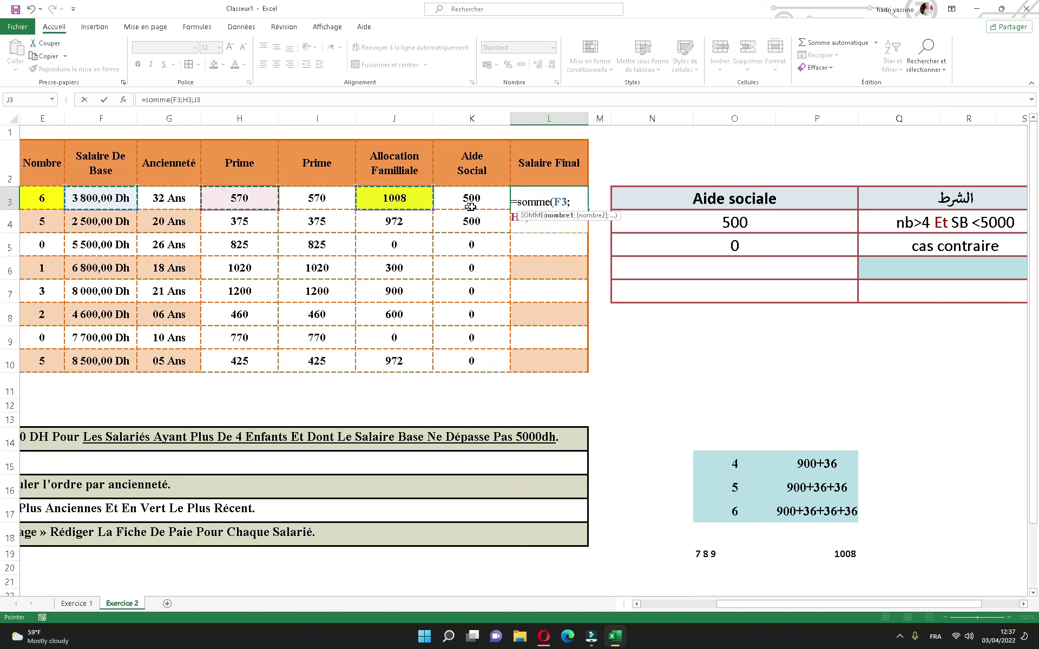
pyautogui.click(474, 200)
pyautogui.press('Return')
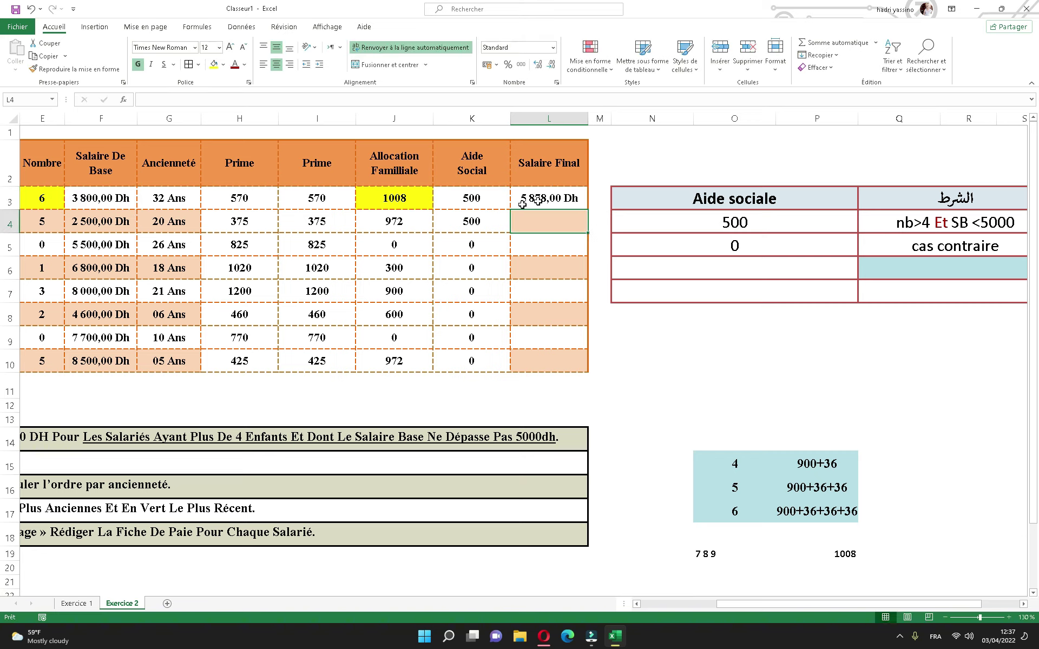
# - Fill the Salaire Final formula down to L10 and select instruction rows 14–15
pyautogui.click(544, 199)
pyautogui.moveTo(587, 210); pyautogui.dragTo(587, 369)
pyautogui.click(625, 349)
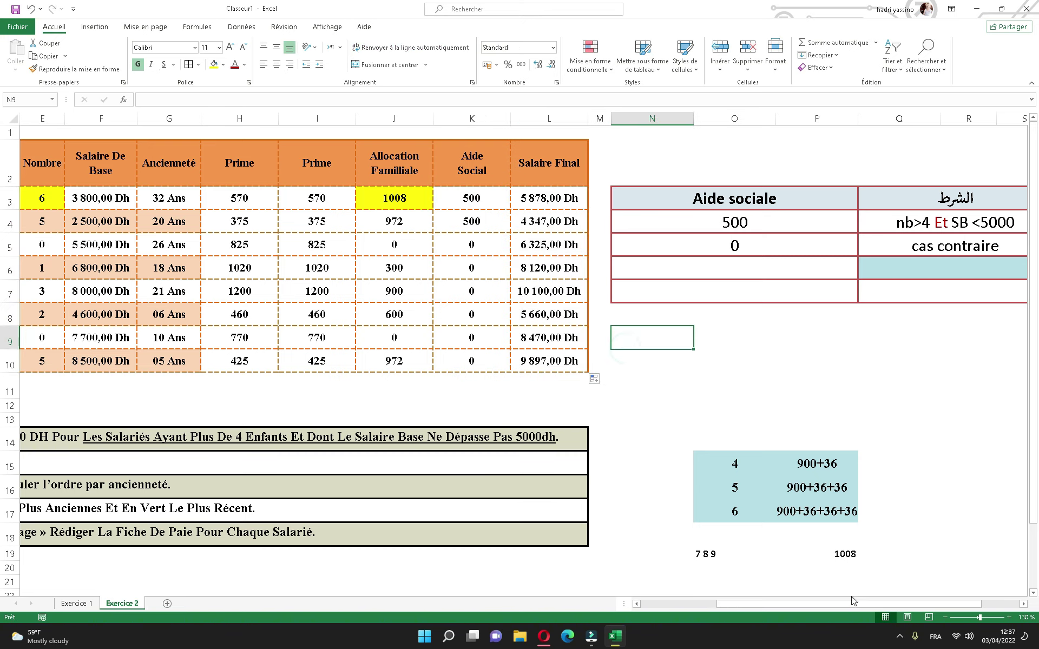
pyautogui.moveTo(845, 605); pyautogui.dragTo(765, 606)
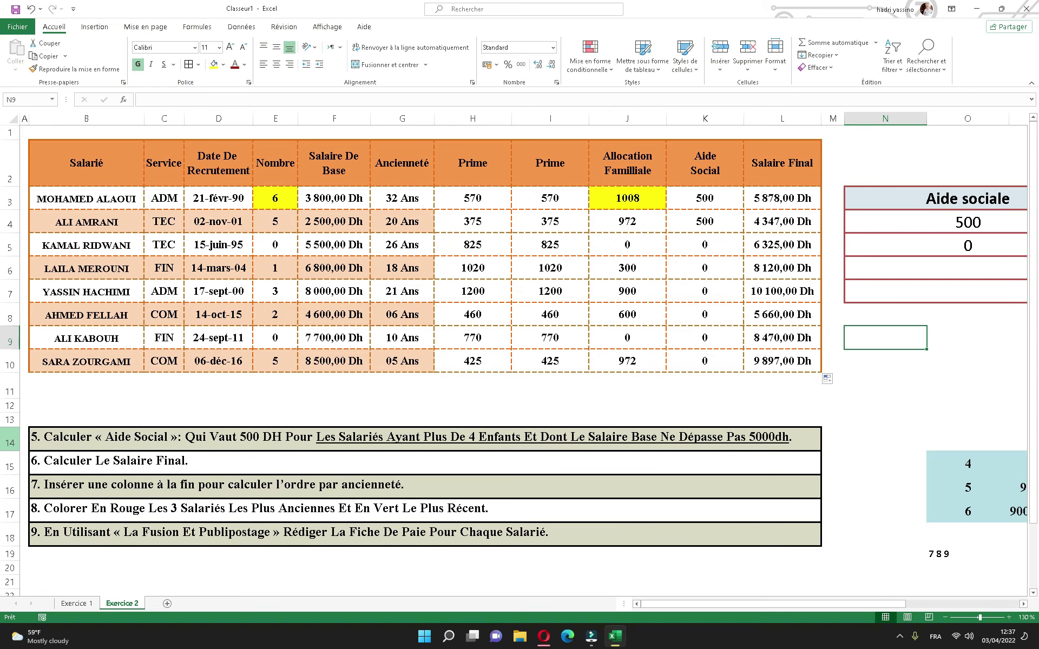
pyautogui.moveTo(10, 443); pyautogui.dragTo(9, 466)
# - Delete instruction rows 14–15 and the helper columns N to S
pyautogui.rightClick(10, 465)
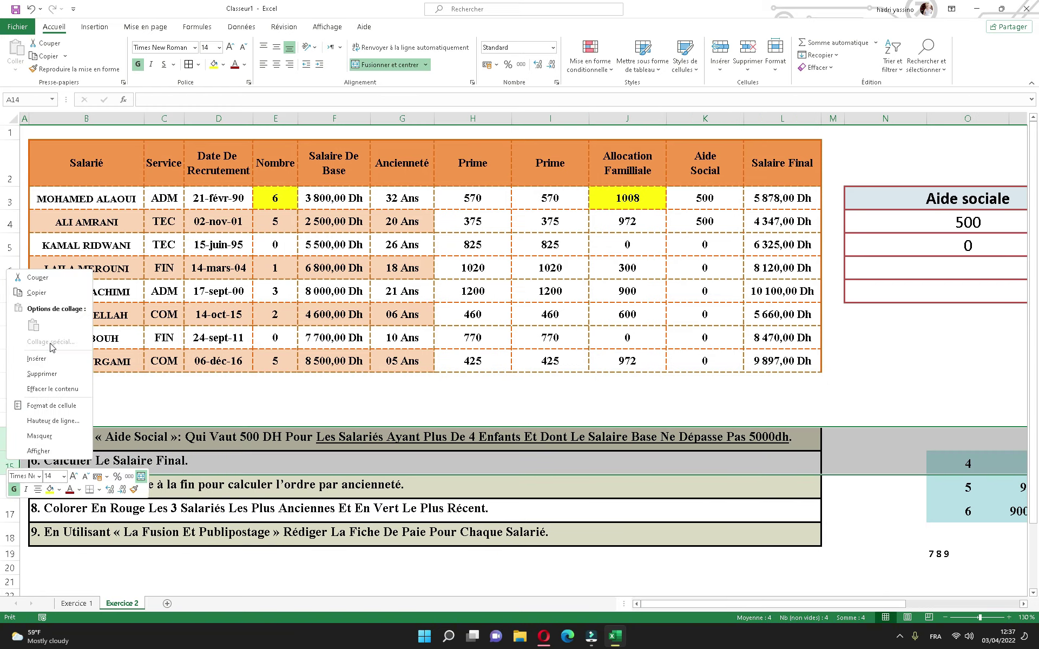
pyautogui.click(42, 374)
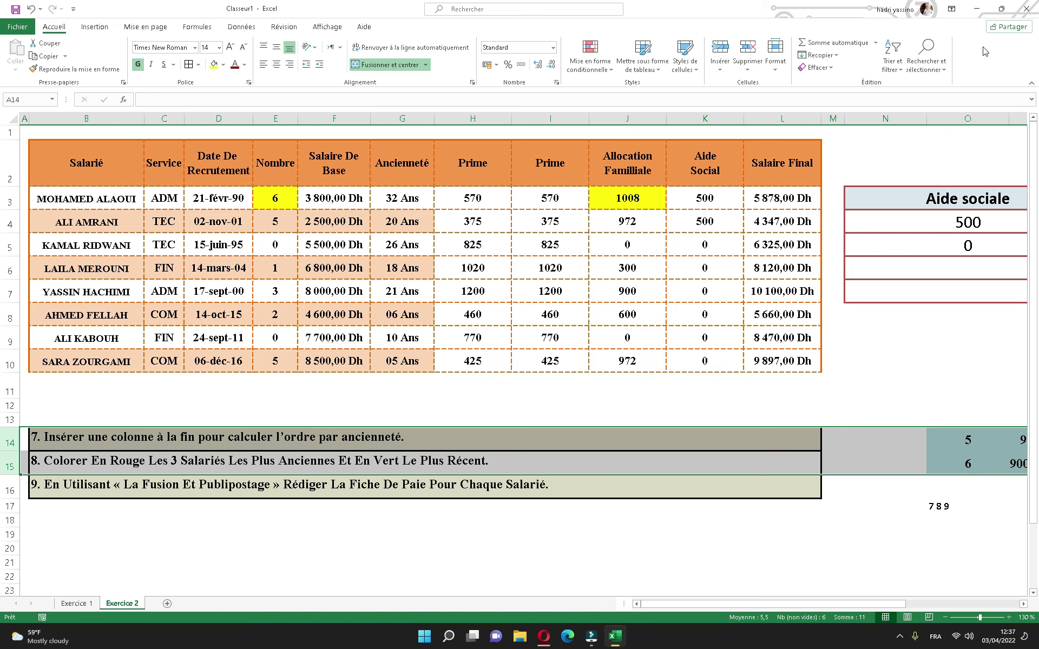
pyautogui.moveTo(902, 122); pyautogui.dragTo(981, 120)
pyautogui.rightClick(978, 116)
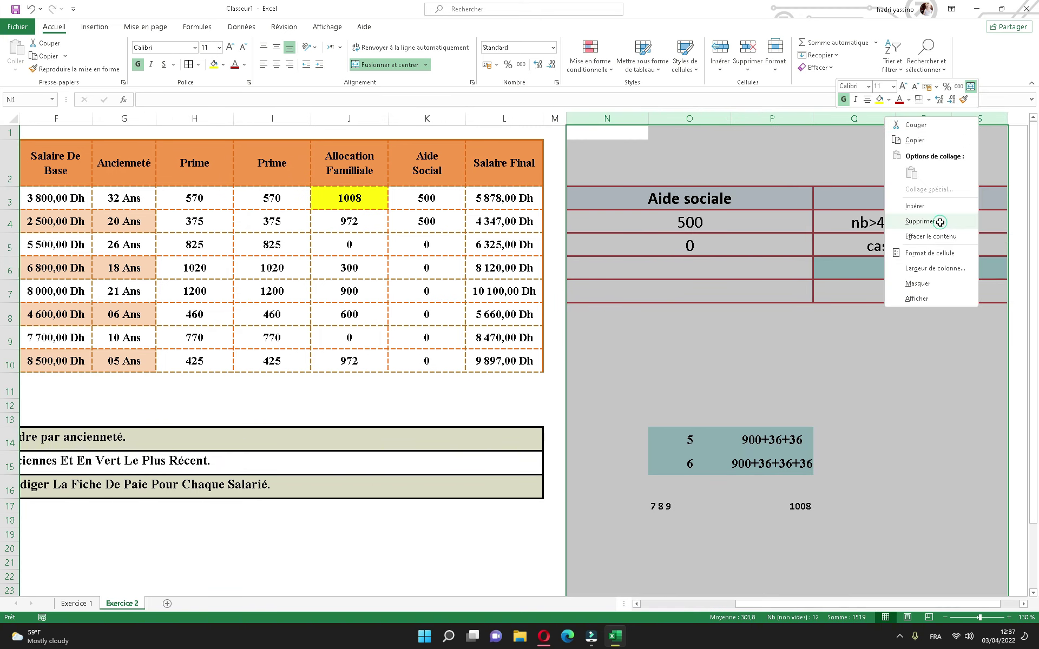
pyautogui.click(942, 222)
pyautogui.click(942, 219)
pyautogui.moveTo(532, 144); pyautogui.dragTo(521, 360)
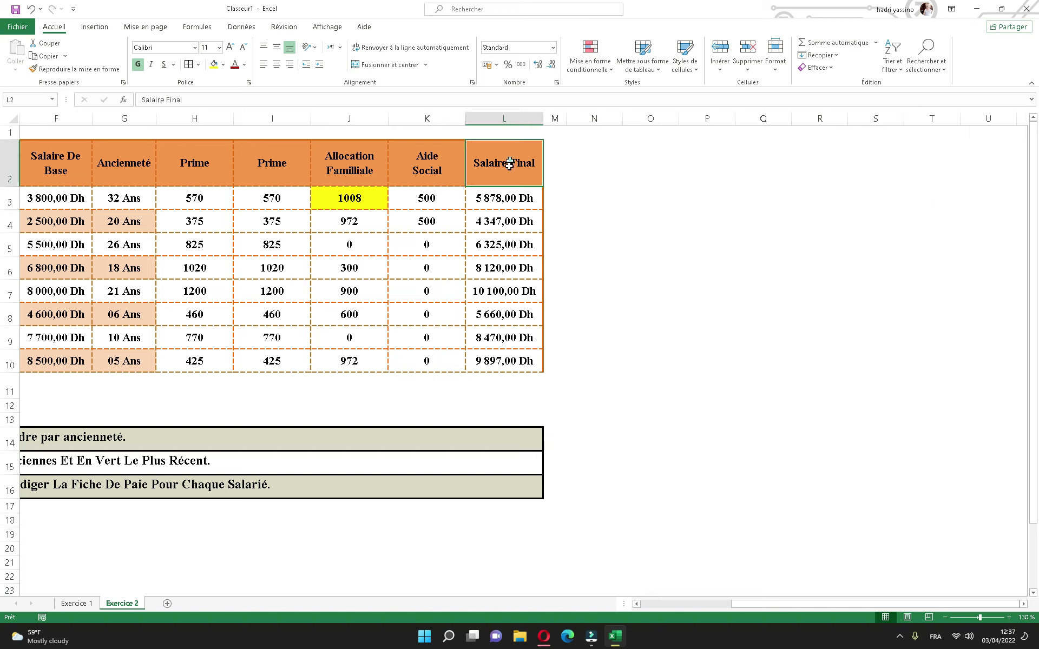
# - Copy Salaire Final's formatting to column M, widen it, and head it 'Ordre PAR Anicenneté' on three lines
pyautogui.click(65, 69)
pyautogui.click(563, 155)
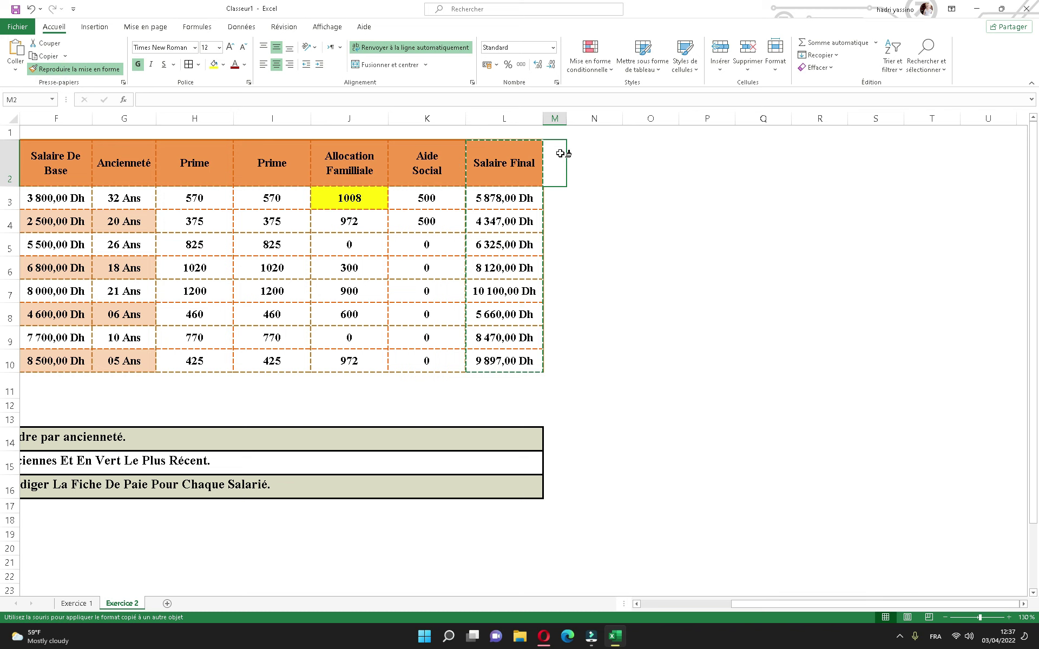
pyautogui.moveTo(564, 120); pyautogui.dragTo(648, 121)
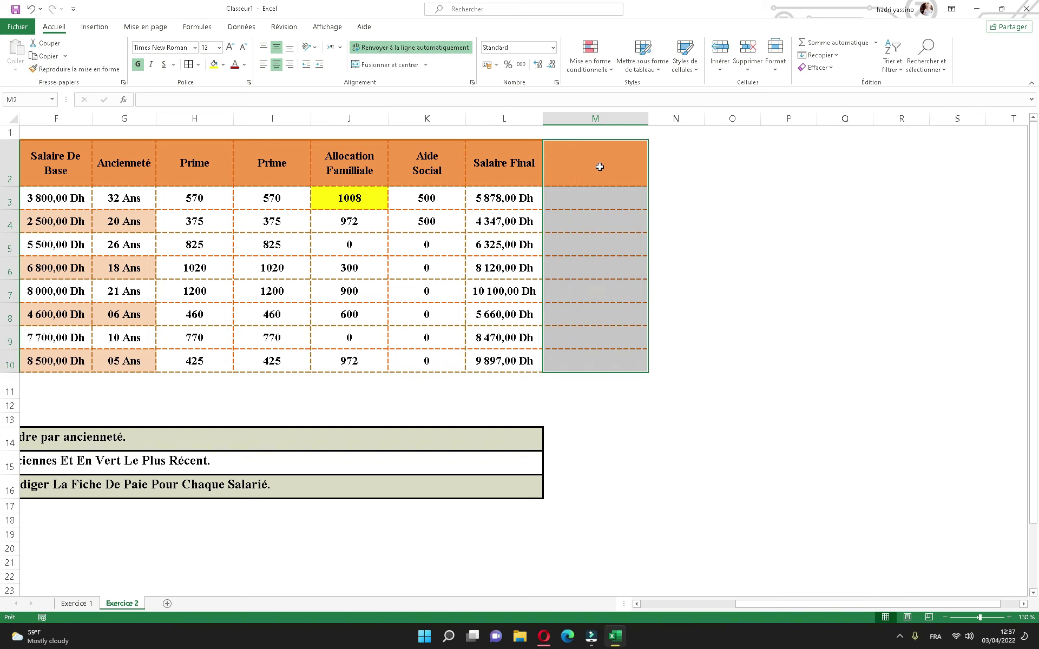
pyautogui.doubleClick(587, 166)
pyautogui.write('Ordre')
pyautogui.hotkey('alt', 'Return')
pyautogui.write('PA')
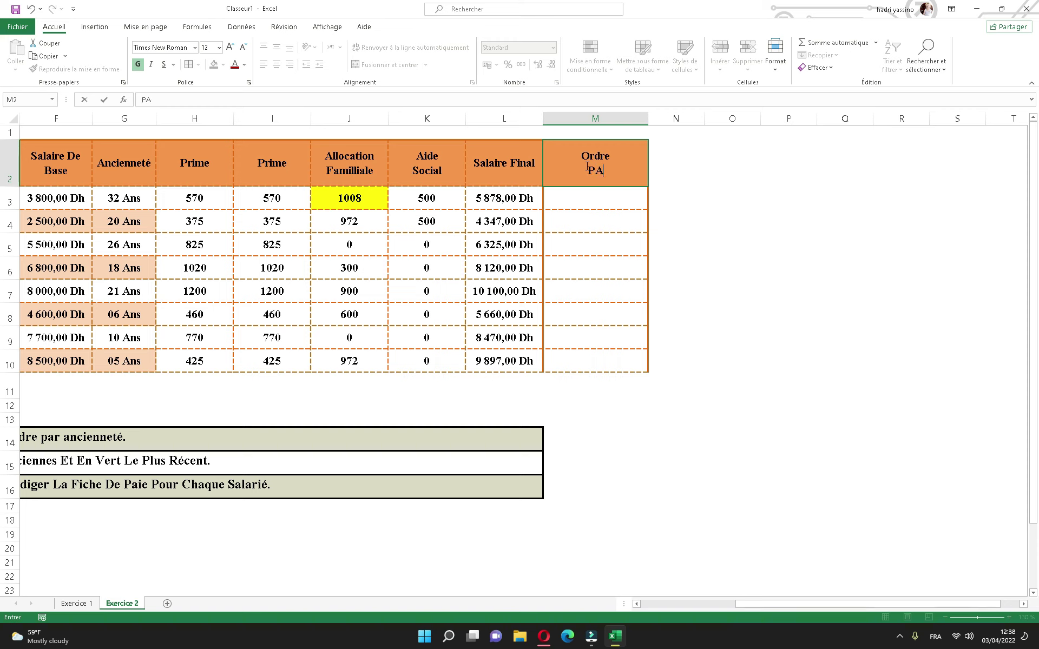
pyautogui.write('R')
pyautogui.hotkey('alt', 'Return')
pyautogui.write('Anicenneté')
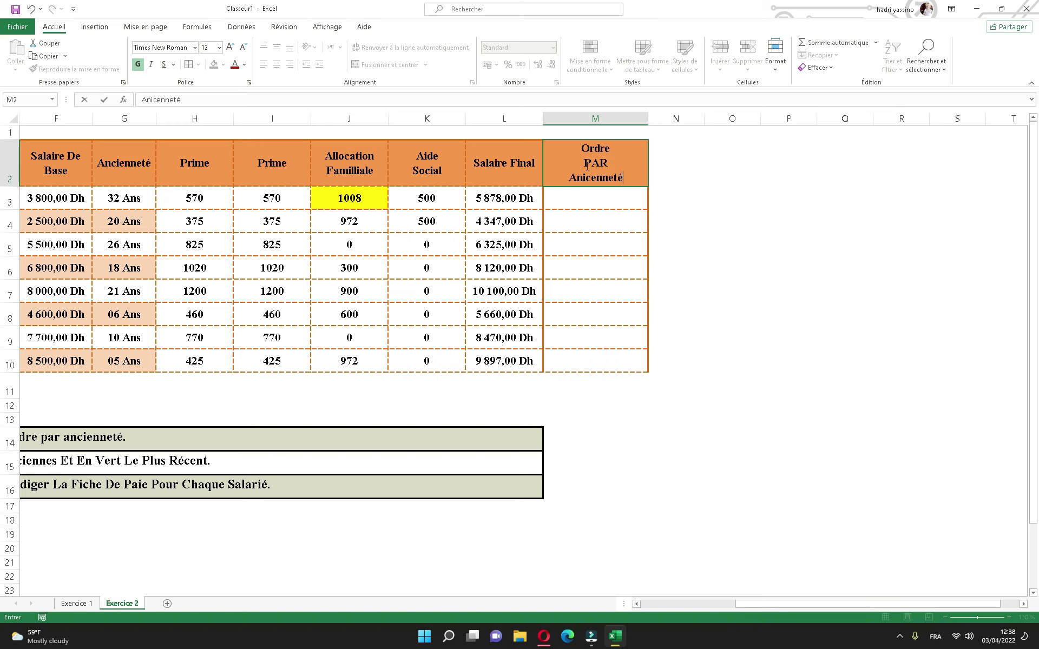
pyautogui.click(600, 204)
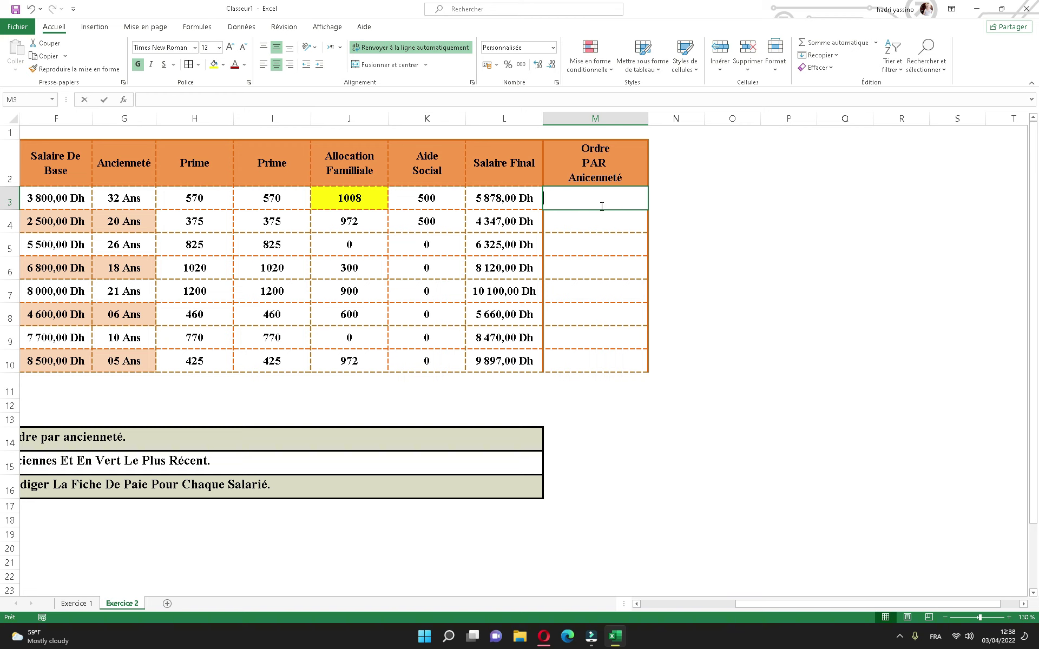
# - Enter =RANG(G3;$G$3:$G$10;0) in M3 and fill it down to M10
pyautogui.write('=rang(')
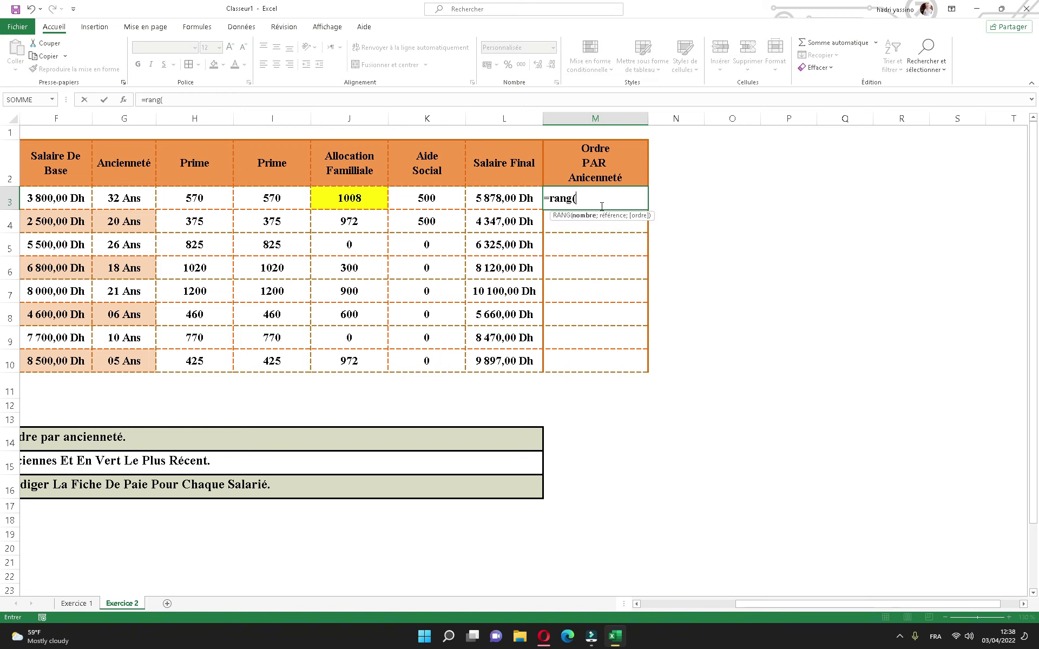
pyautogui.click(126, 199)
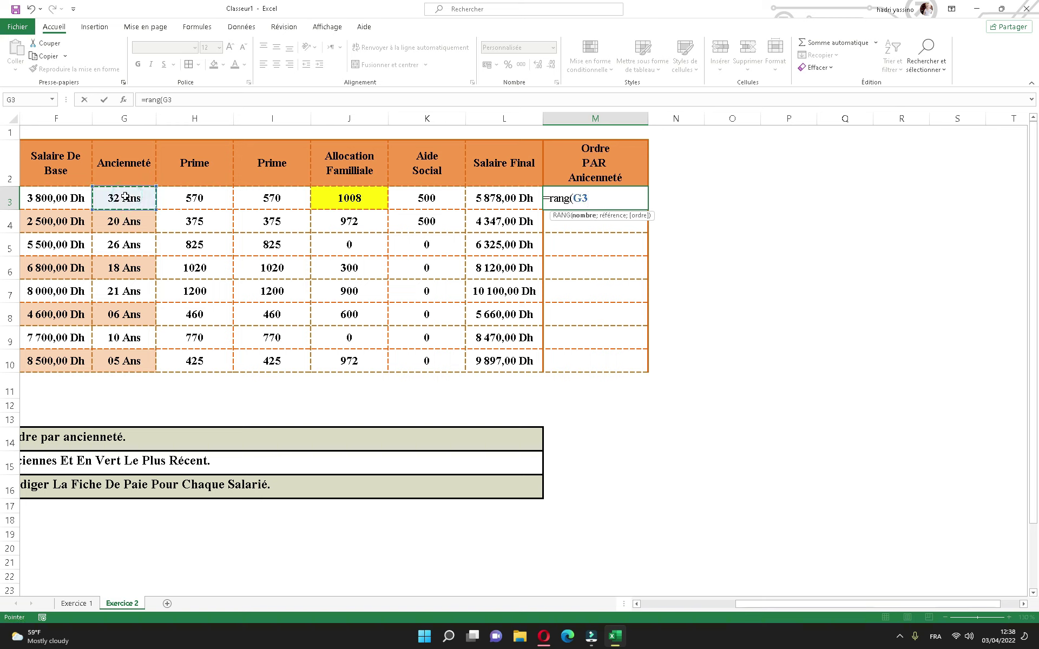
pyautogui.write(';')
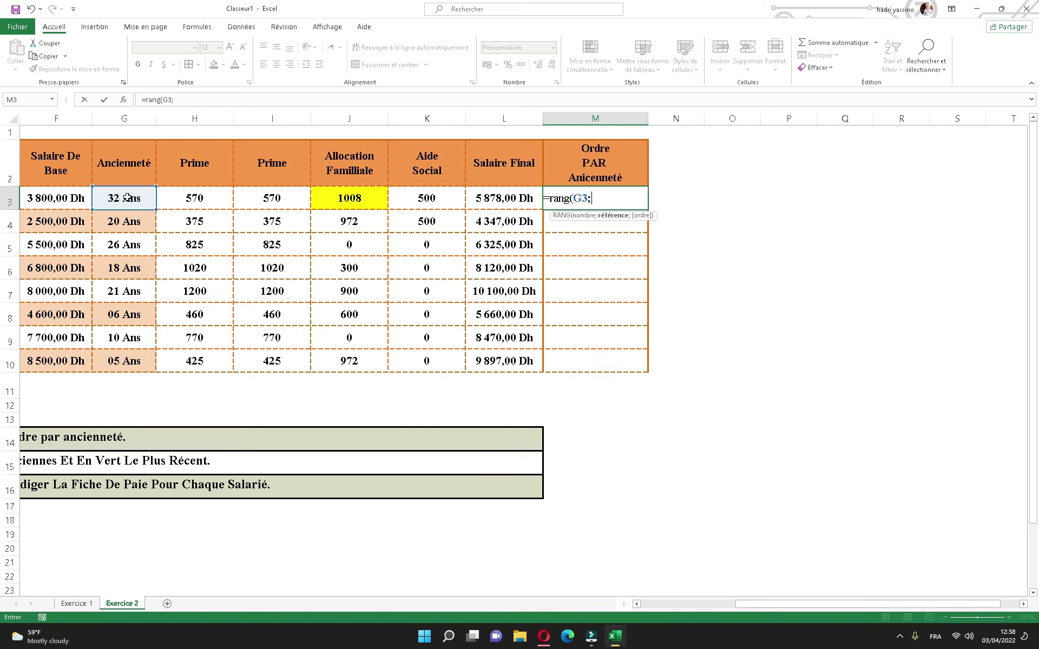
pyautogui.moveTo(125, 200); pyautogui.dragTo(126, 361)
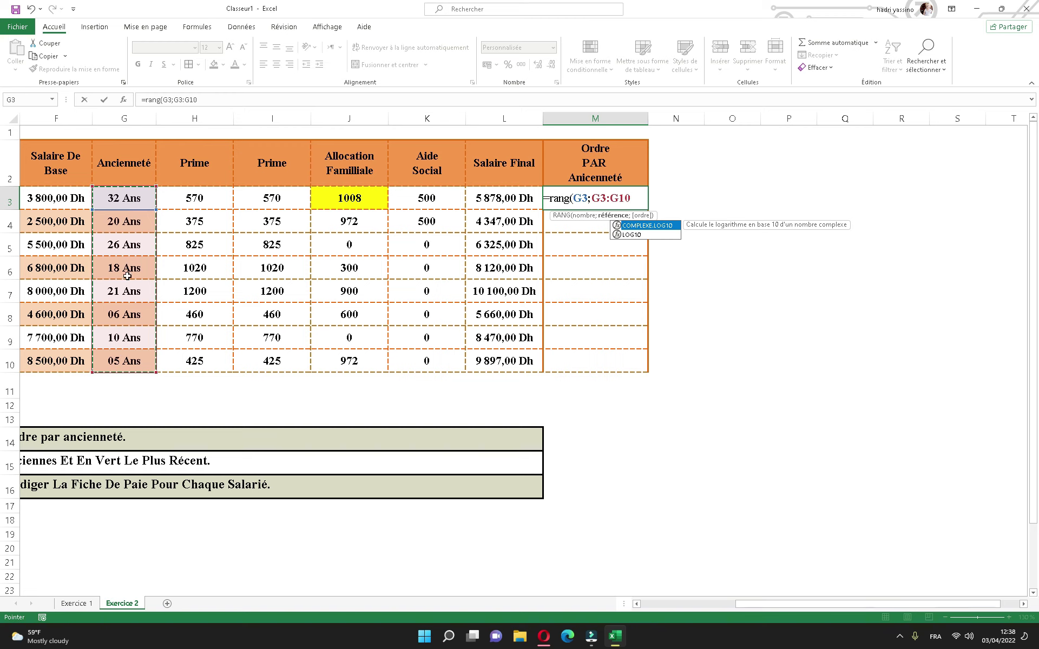
pyautogui.press('F4')
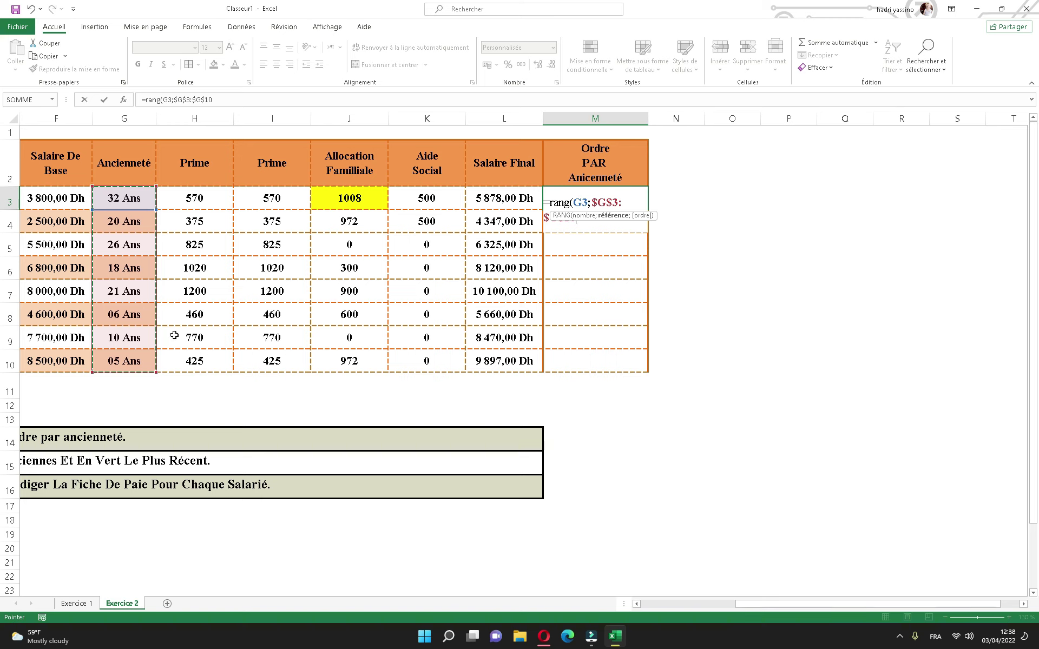
pyautogui.write(';')
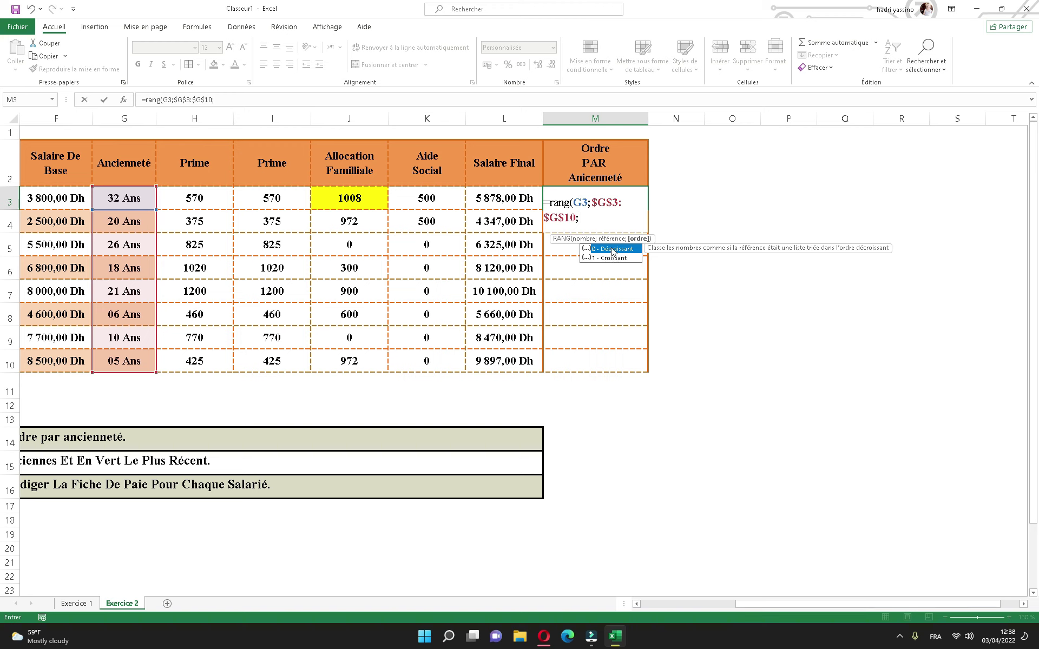
pyautogui.doubleClick(612, 249)
pyautogui.press('Return')
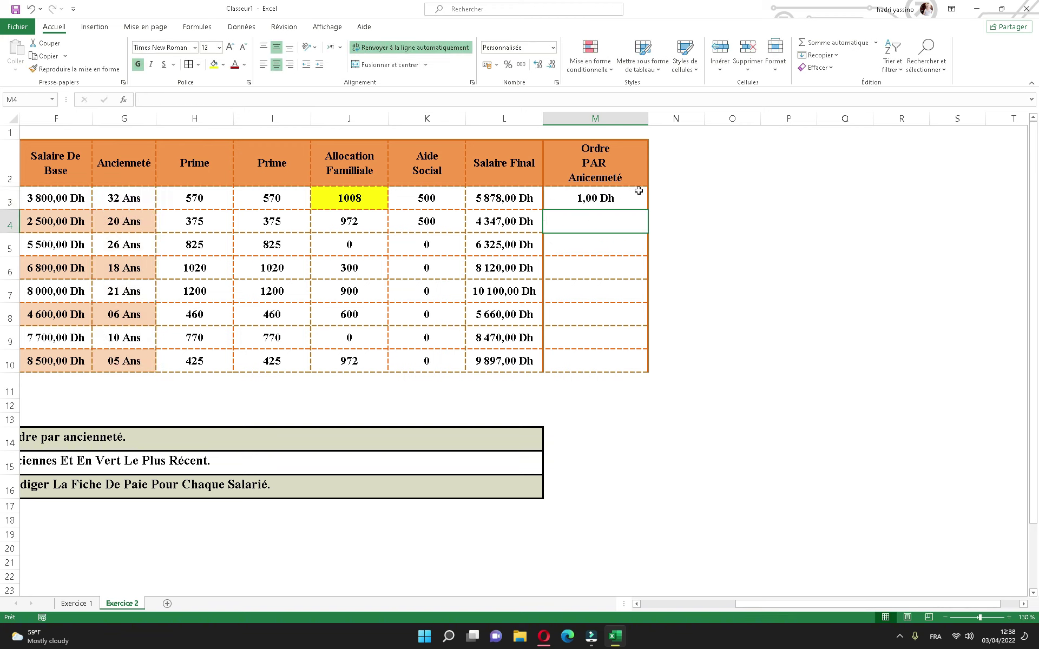
pyautogui.click(639, 192)
pyautogui.moveTo(647, 210); pyautogui.dragTo(644, 368)
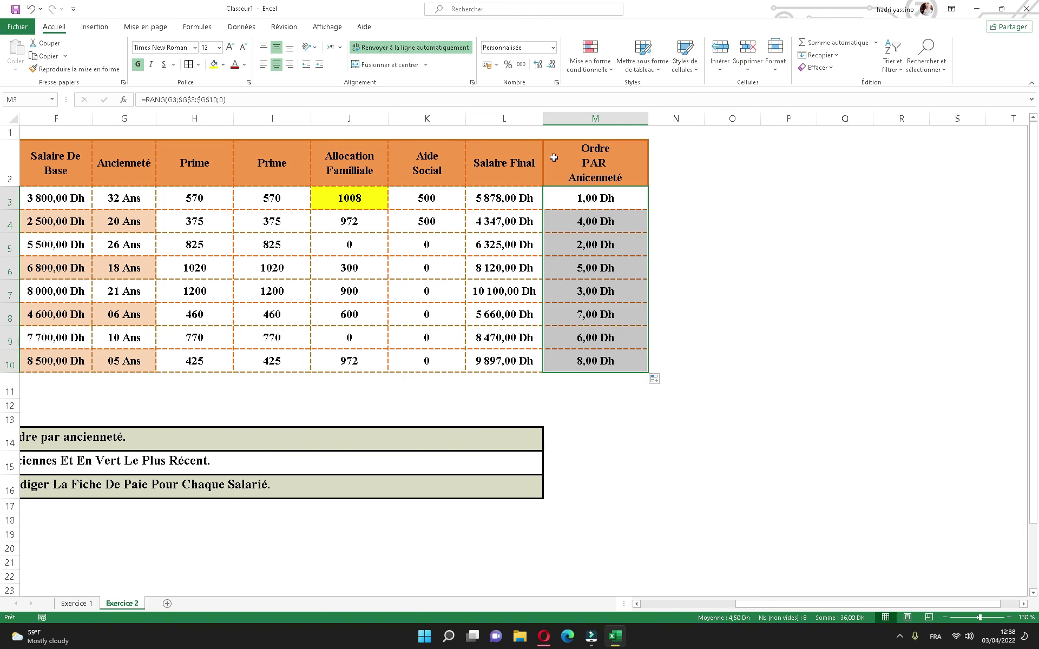
# - Apply the custom 00 number format to the ranks in M3:M10
pyautogui.click(556, 82)
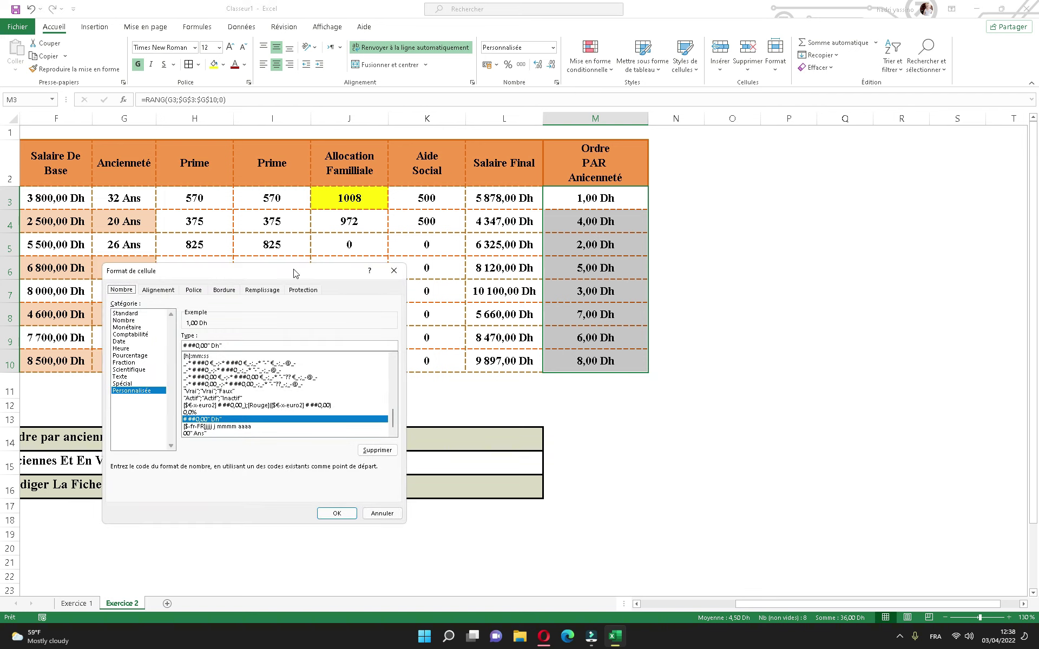
pyautogui.write('0')
pyautogui.write('0')
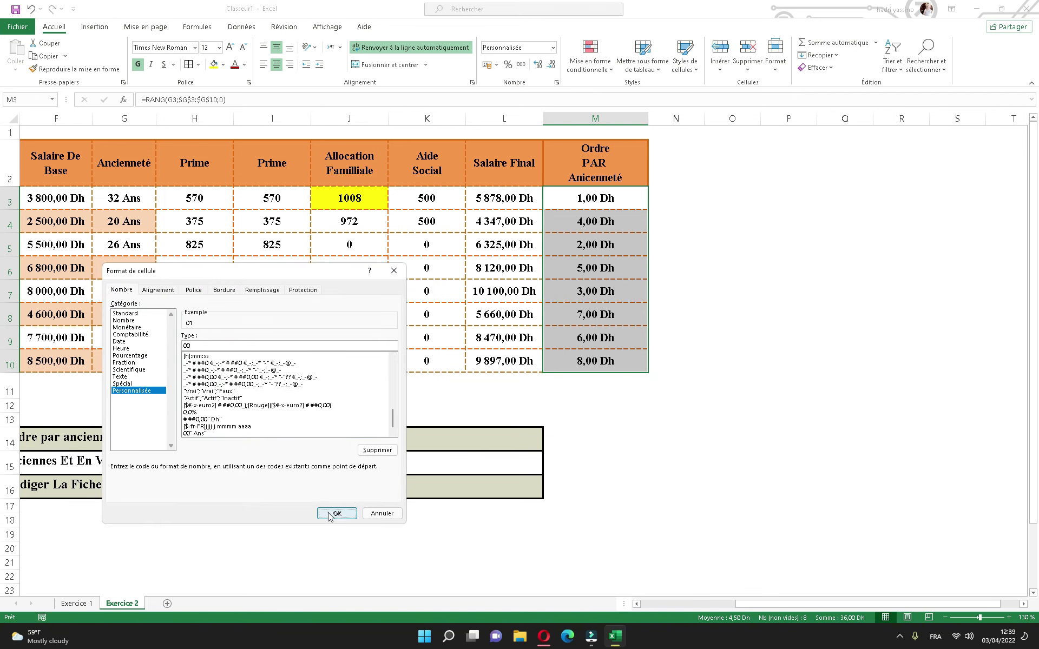
pyautogui.click(336, 513)
# - Compare the seniority values in rows 3, 5 and 7 with their ranks
pyautogui.click(587, 385)
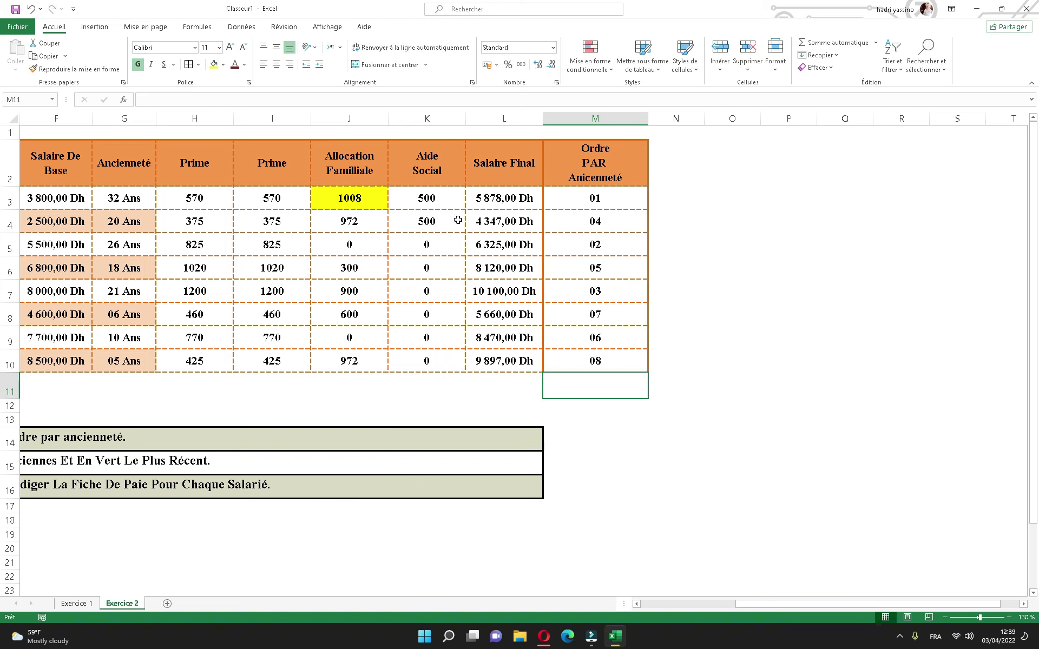
pyautogui.moveTo(141, 202); pyautogui.dragTo(637, 202)
pyautogui.moveTo(614, 244); pyautogui.dragTo(130, 248)
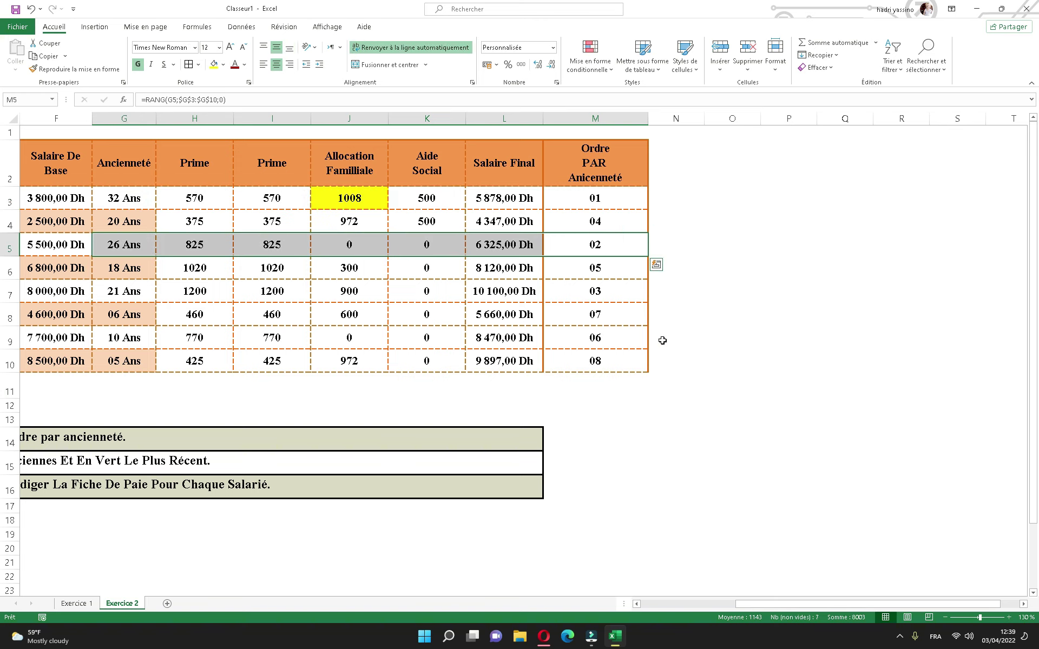
pyautogui.moveTo(593, 294); pyautogui.dragTo(141, 294)
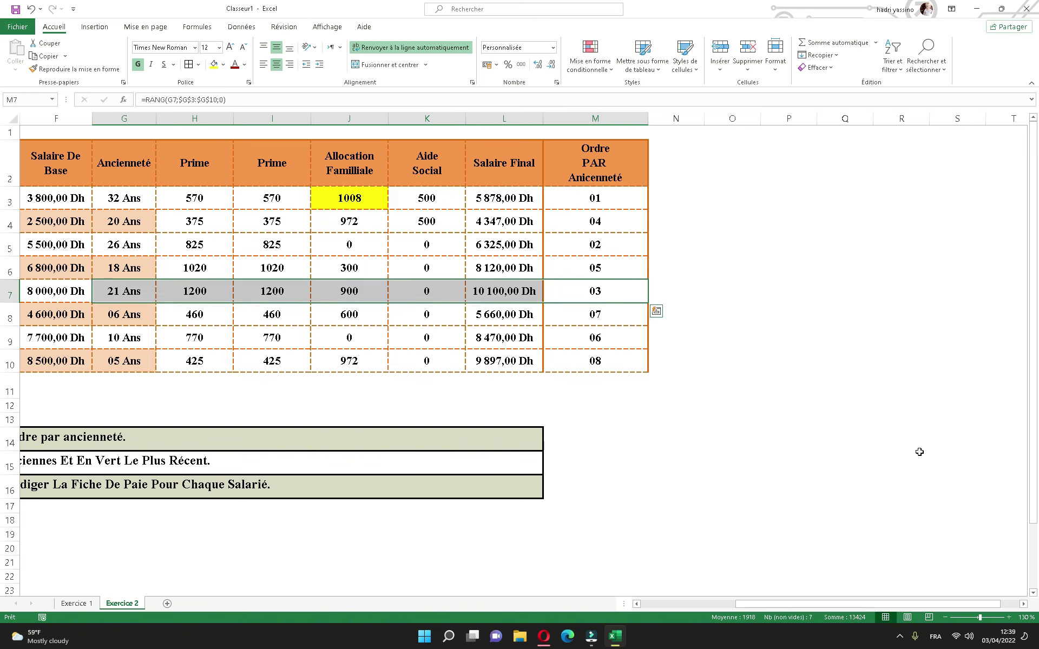
pyautogui.moveTo(831, 602); pyautogui.dragTo(719, 604)
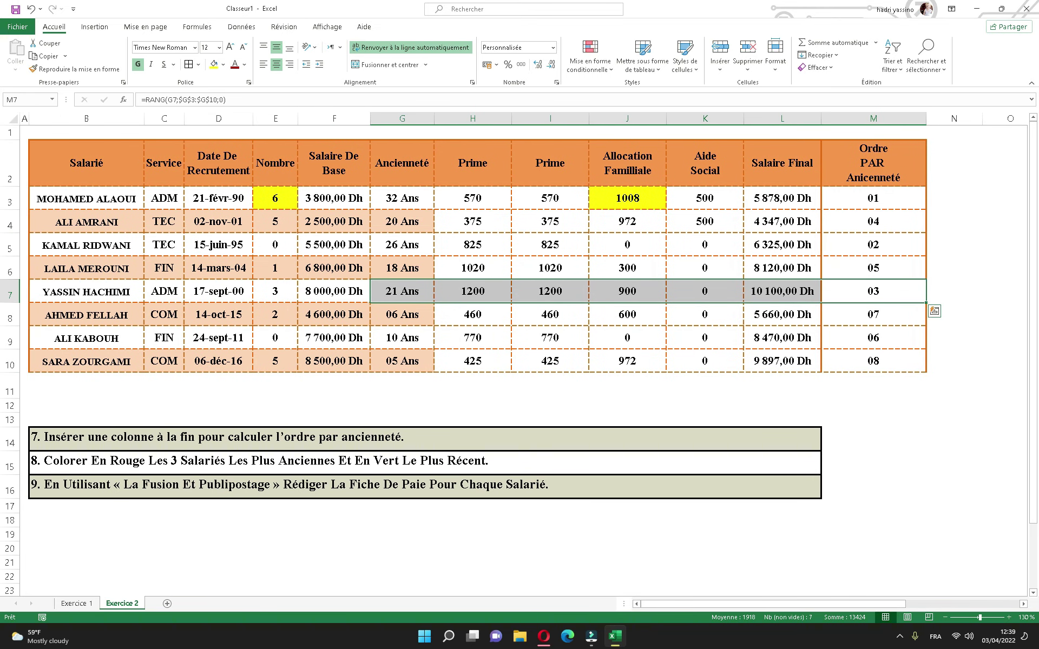
# - Delete the instruction 7 row
pyautogui.rightClick(10, 443)
pyautogui.click(40, 358)
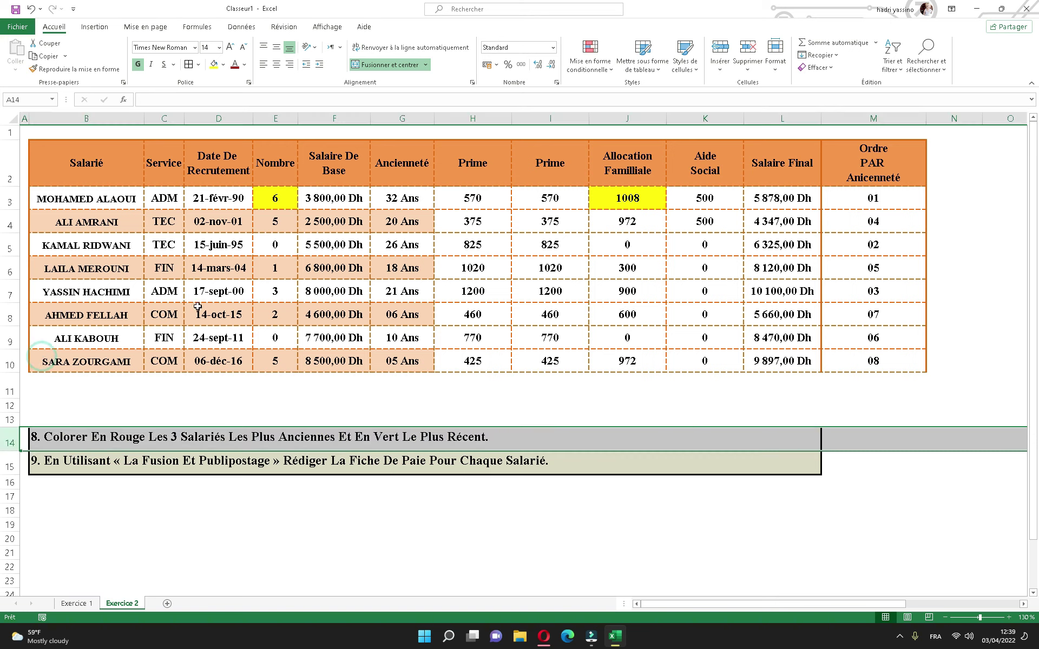
pyautogui.click(196, 450)
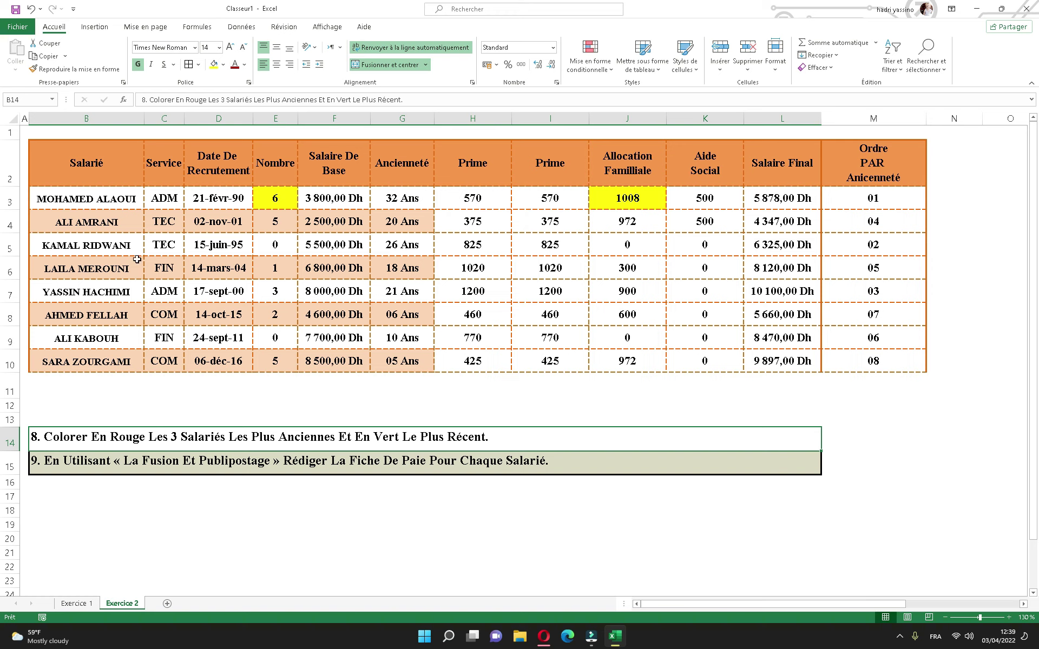
# - Check the ranks in M3, M5 and M7 against the employee names
pyautogui.moveTo(100, 189); pyautogui.dragTo(141, 340)
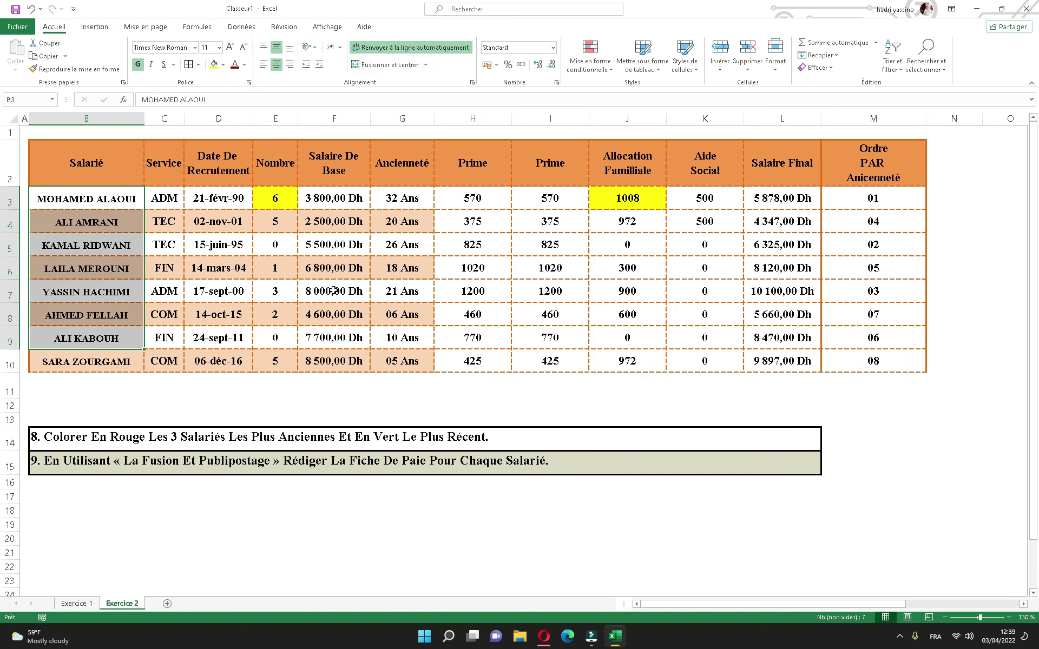
pyautogui.click(866, 243)
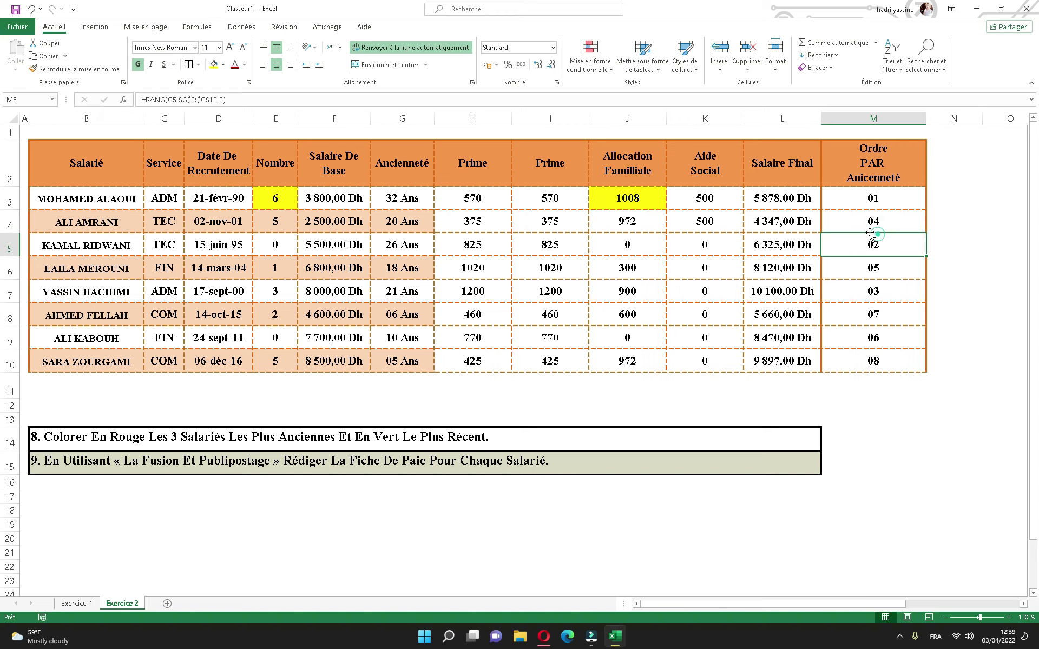
pyautogui.click(877, 199)
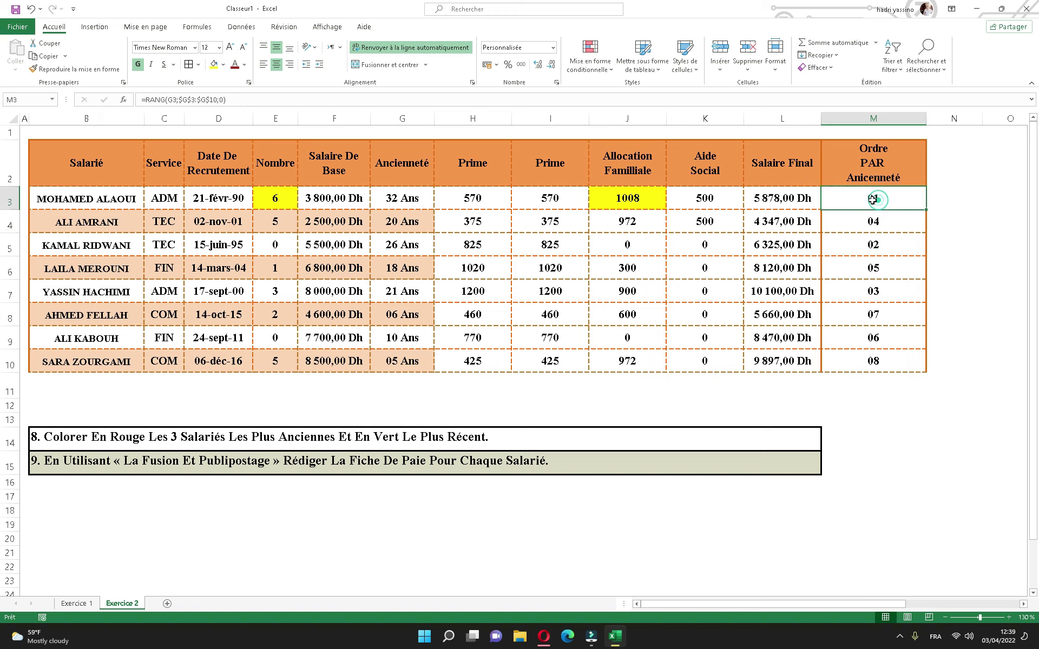
pyautogui.click(874, 245)
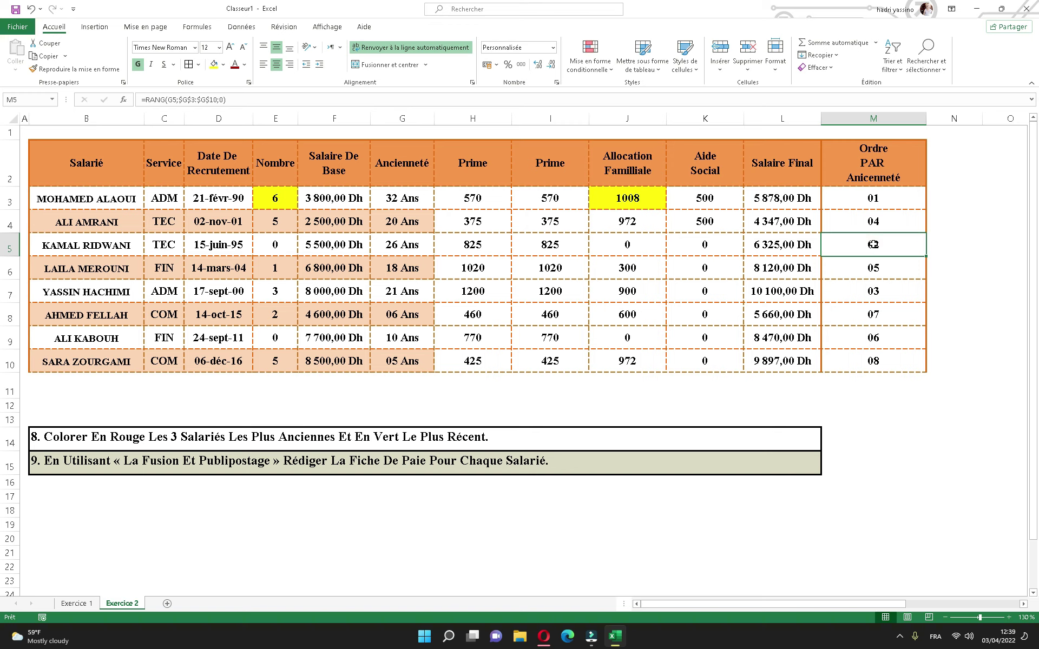
pyautogui.click(873, 291)
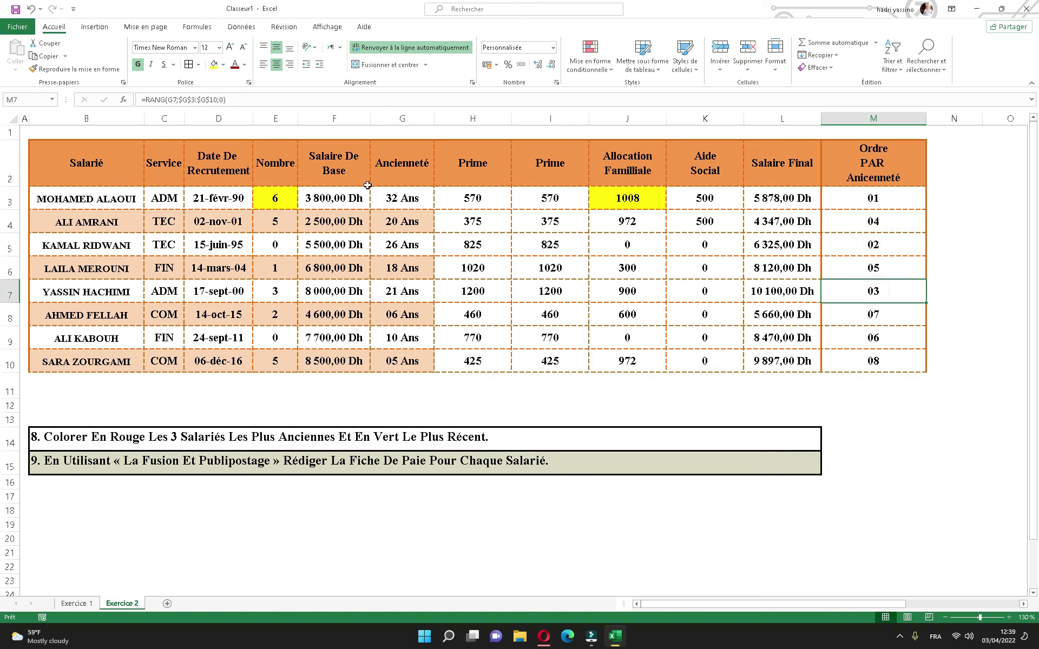
# - Select the employee names B3:B10 and bring up Mise en forme conditionnelle
pyautogui.moveTo(95, 199); pyautogui.dragTo(96, 279)
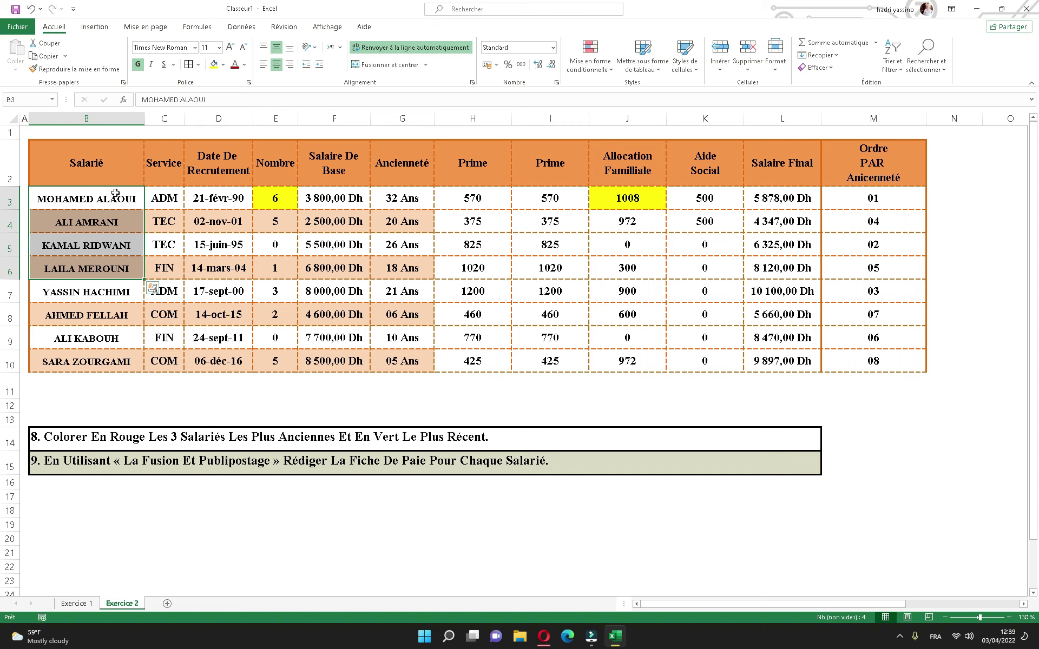
pyautogui.click(92, 197)
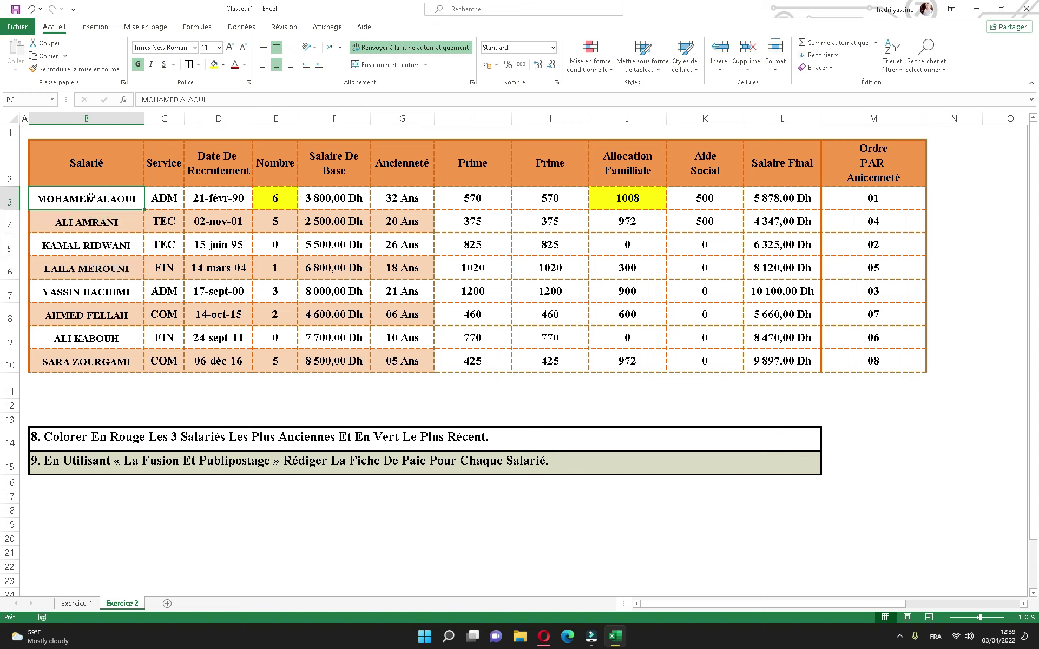
pyautogui.moveTo(91, 197); pyautogui.dragTo(98, 357)
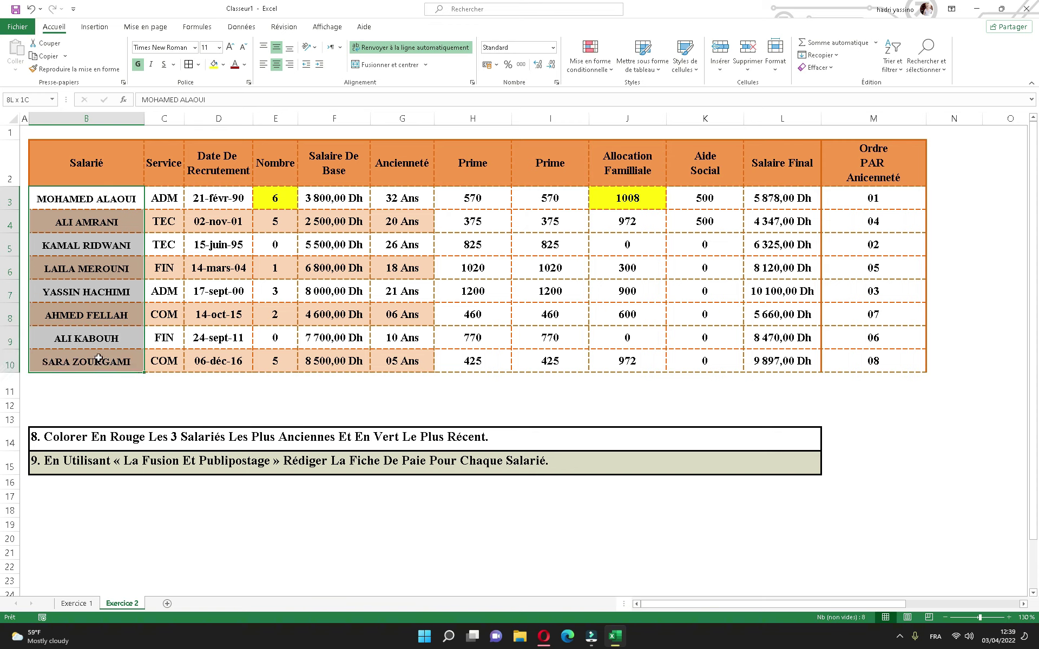
pyautogui.click(599, 65)
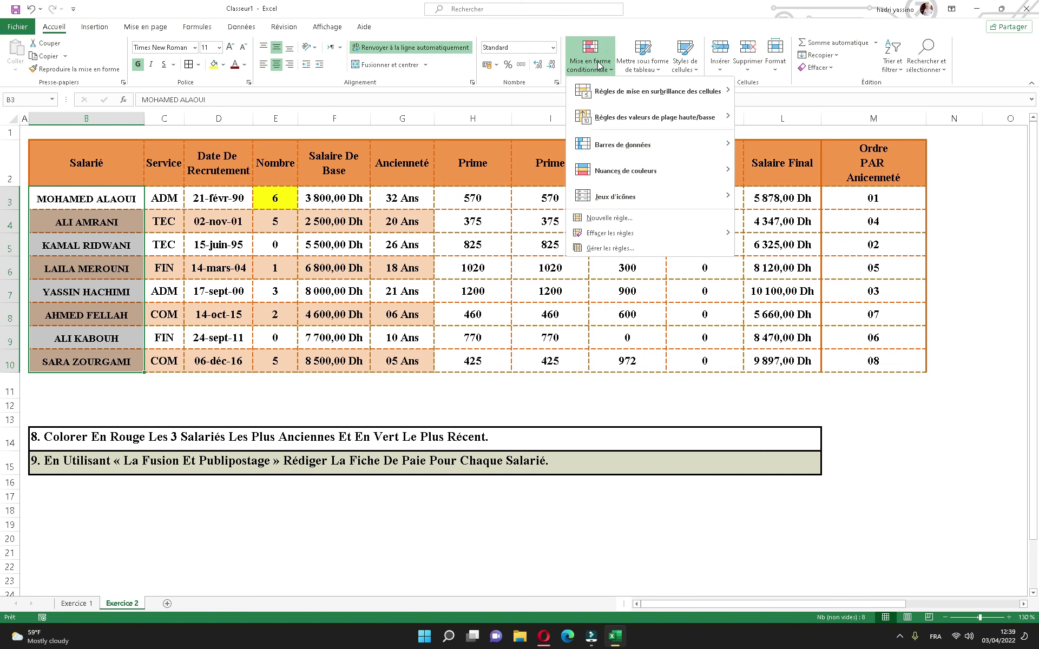
# - Create a Nouvelle règle of type 'Utiliser une formule pour déterminer...' and enter its formula box
pyautogui.click(601, 219)
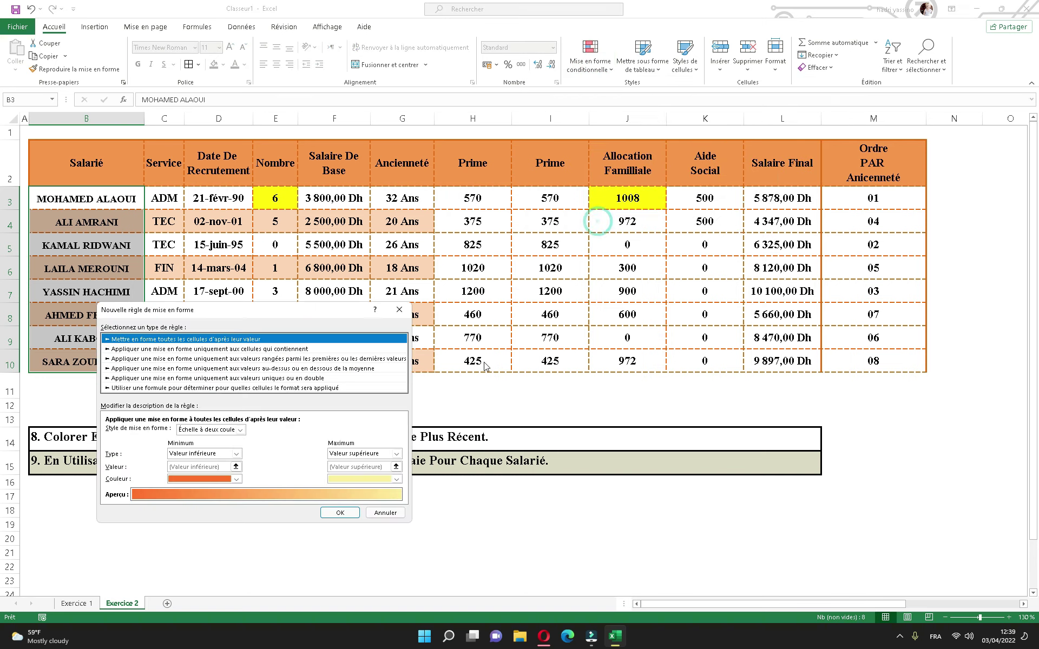
pyautogui.click(263, 388)
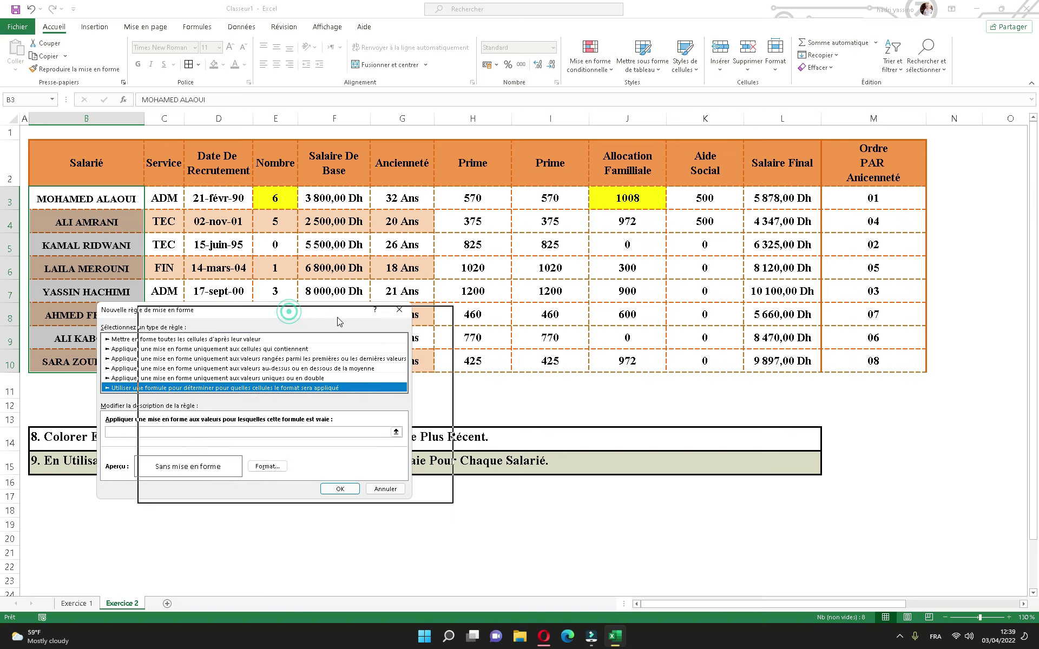
pyautogui.moveTo(289, 319); pyautogui.dragTo(410, 340)
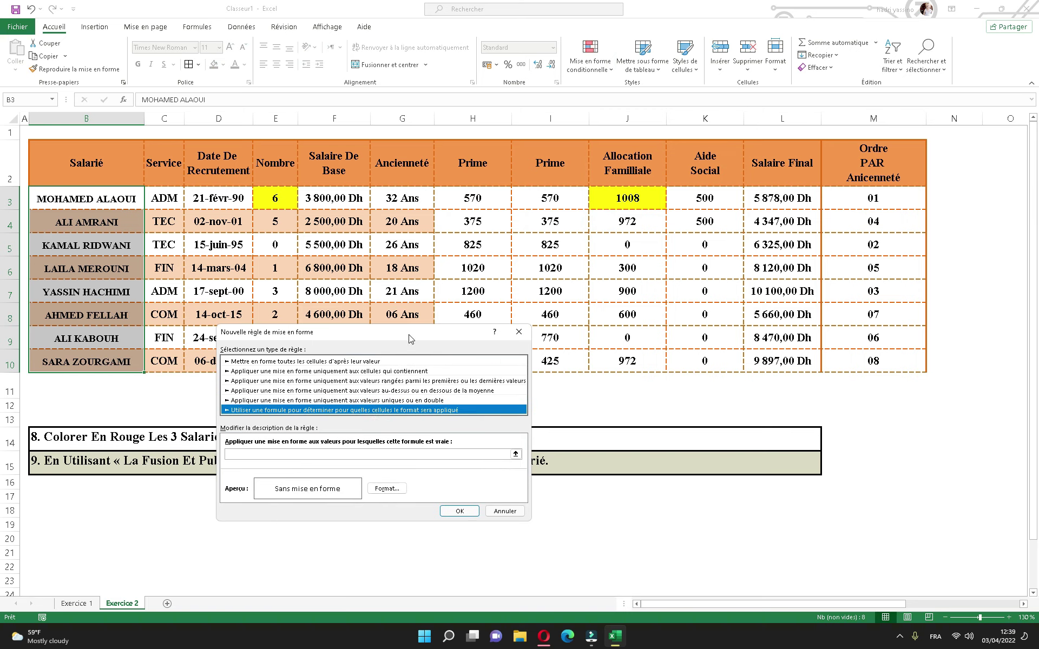
pyautogui.click(362, 456)
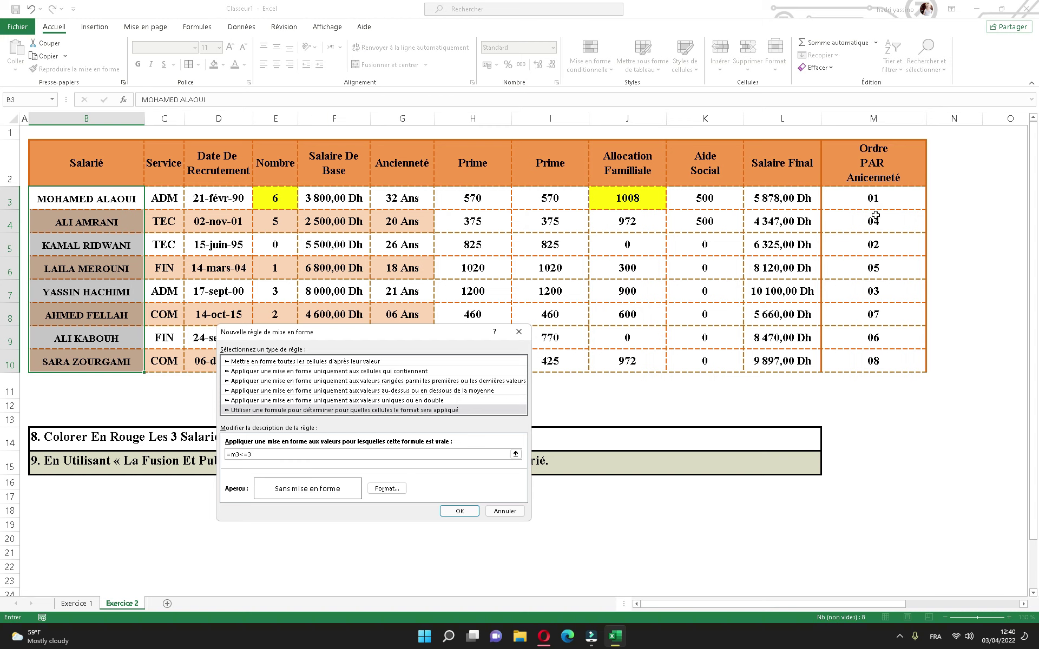
# - Format the conditional rule with a black fill and bold white text, then apply it
pyautogui.click(387, 488)
pyautogui.click(220, 282)
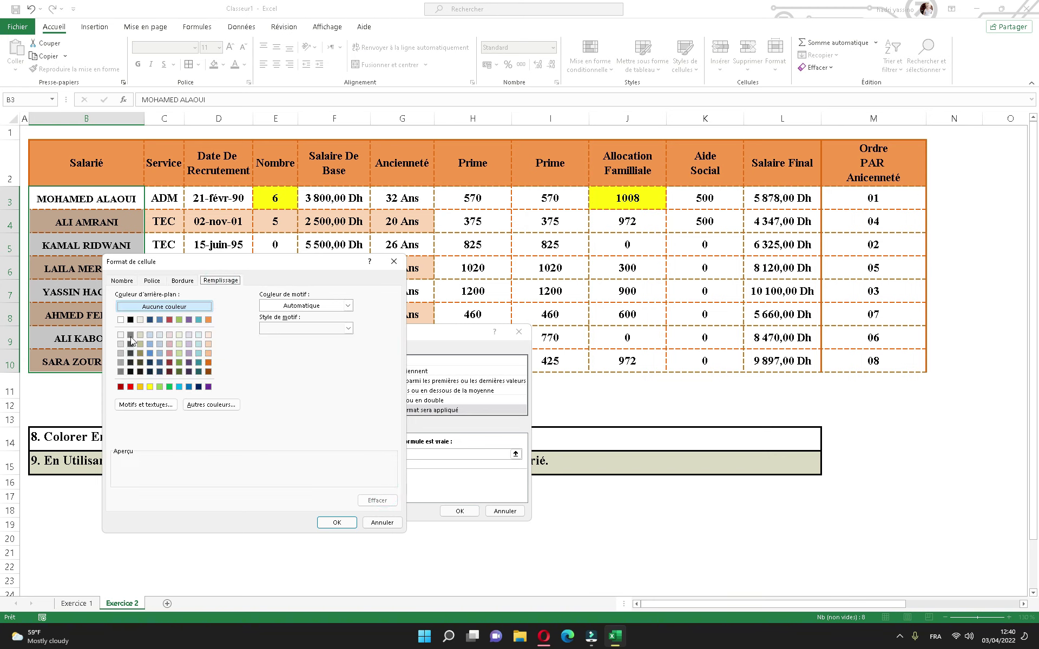
pyautogui.click(131, 320)
pyautogui.click(152, 281)
pyautogui.click(335, 370)
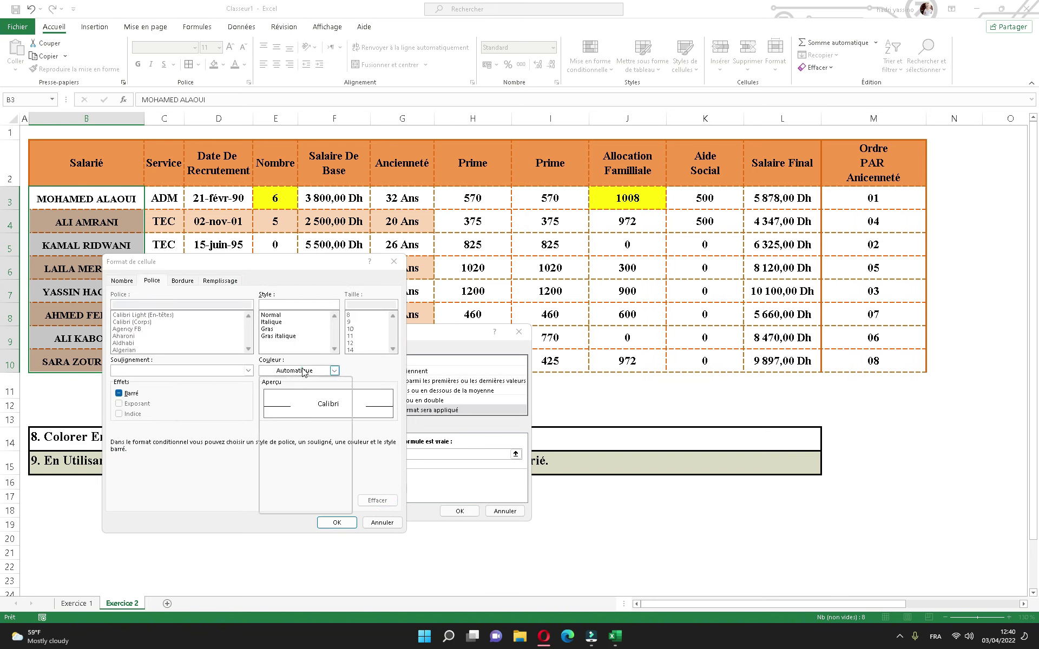
pyautogui.click(265, 414)
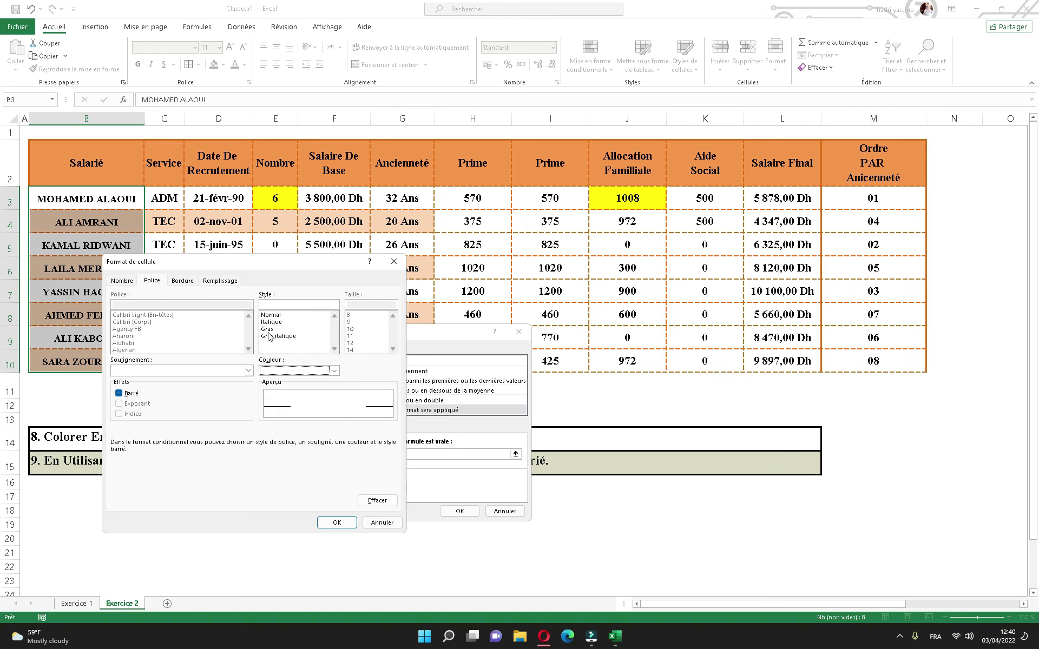
pyautogui.click(268, 329)
pyautogui.click(336, 522)
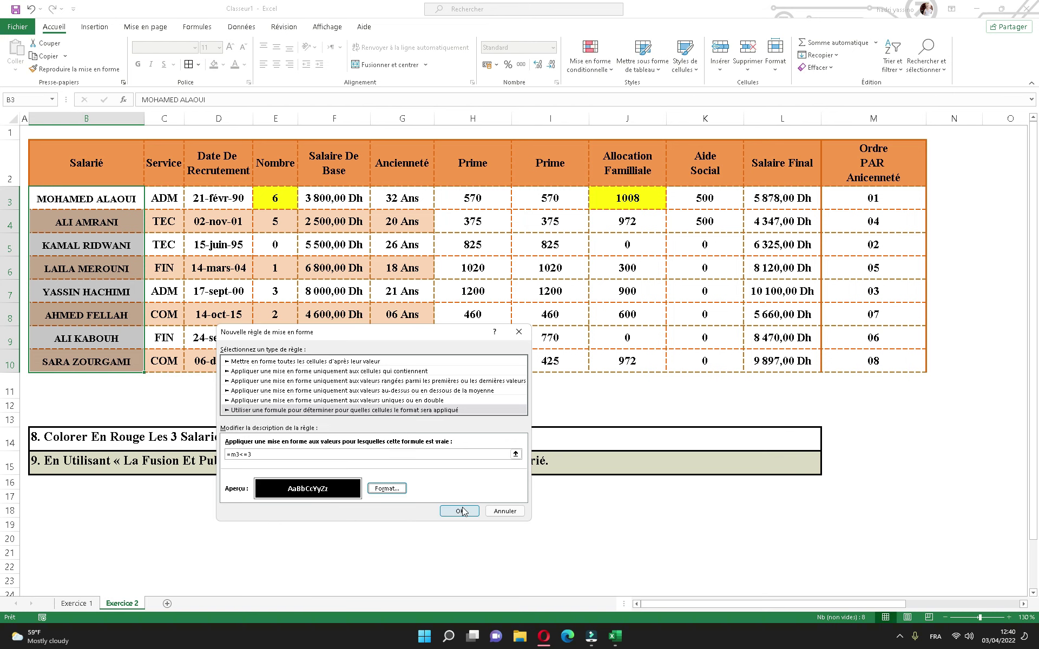
pyautogui.click(459, 508)
# - Check the top-ranked employees' rows, then reselect the name cells B3:B10
pyautogui.moveTo(121, 198)
pyautogui.mouseDown()
pyautogui.moveTo(692, 213)
pyautogui.moveTo(873, 198)
pyautogui.mouseUp()
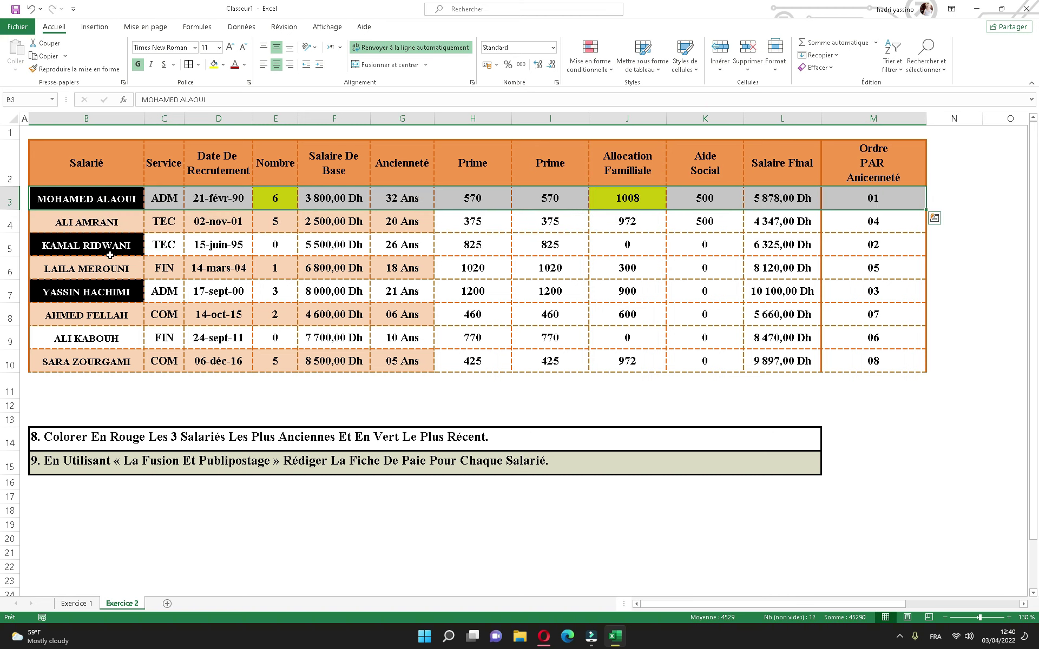
pyautogui.moveTo(110, 254); pyautogui.dragTo(873, 245)
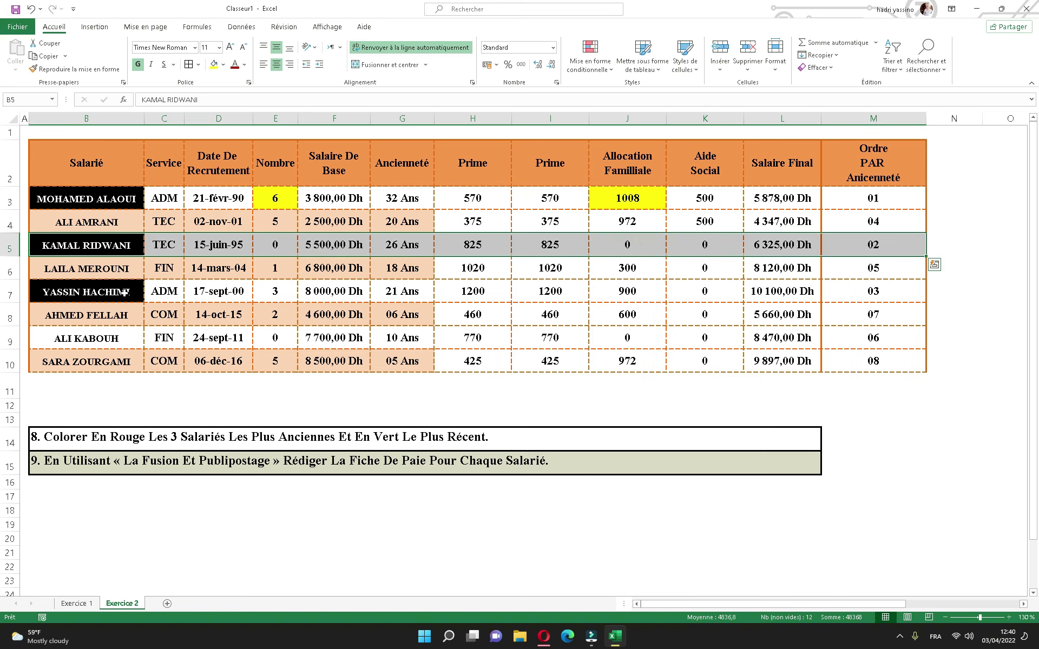
pyautogui.moveTo(124, 292); pyautogui.dragTo(873, 291)
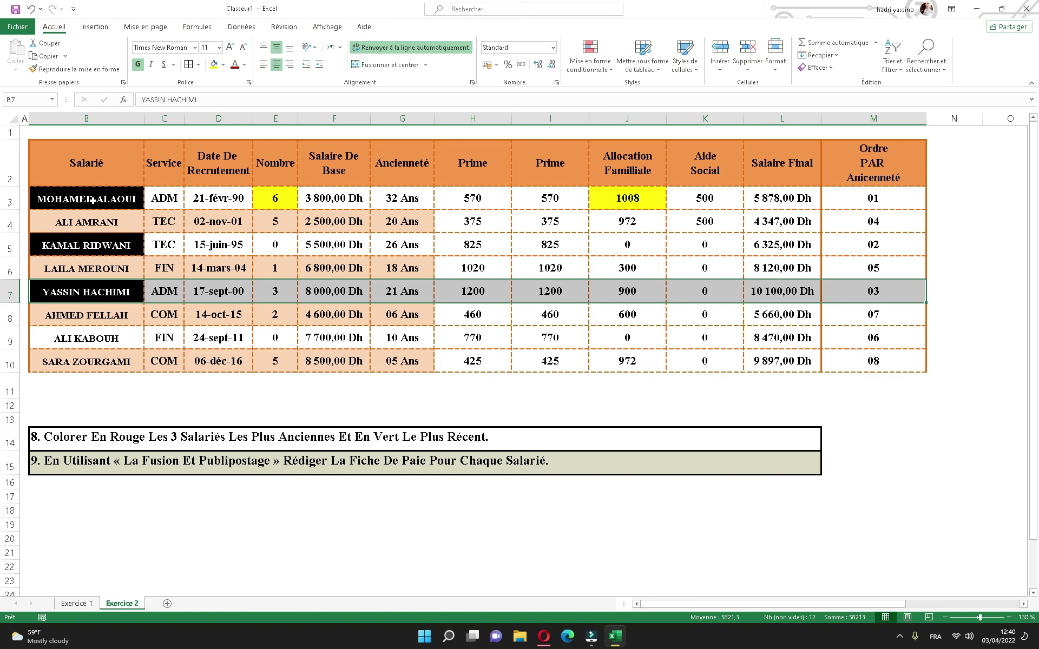
pyautogui.moveTo(93, 201); pyautogui.dragTo(95, 360)
# - Start a new formula-based conditional rule on the names using =m3=8
pyautogui.click(589, 57)
pyautogui.click(606, 218)
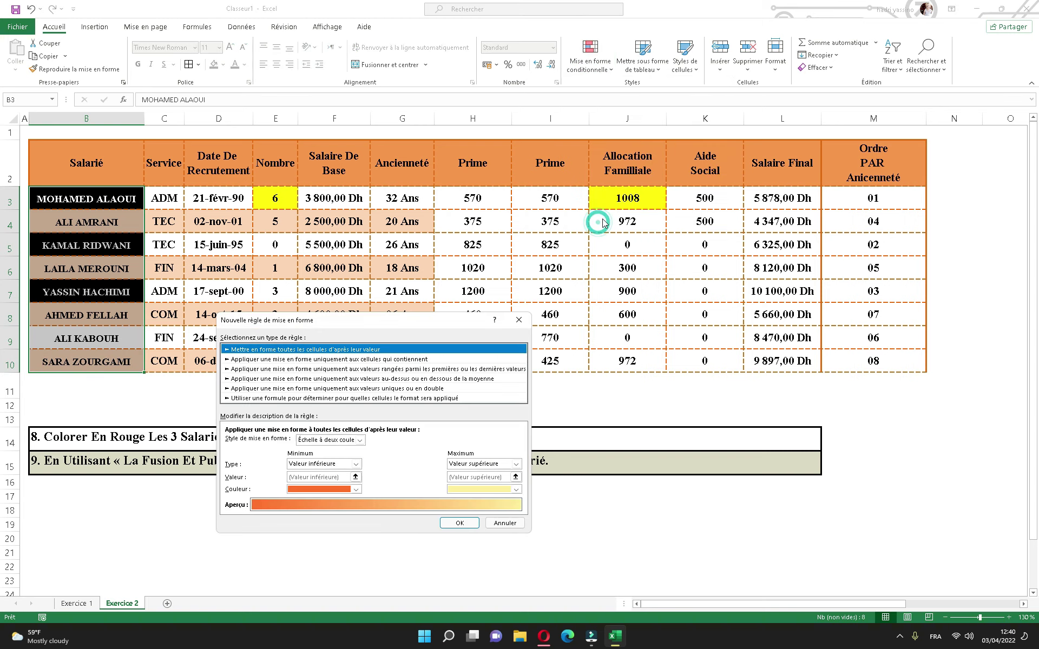
pyautogui.click(391, 400)
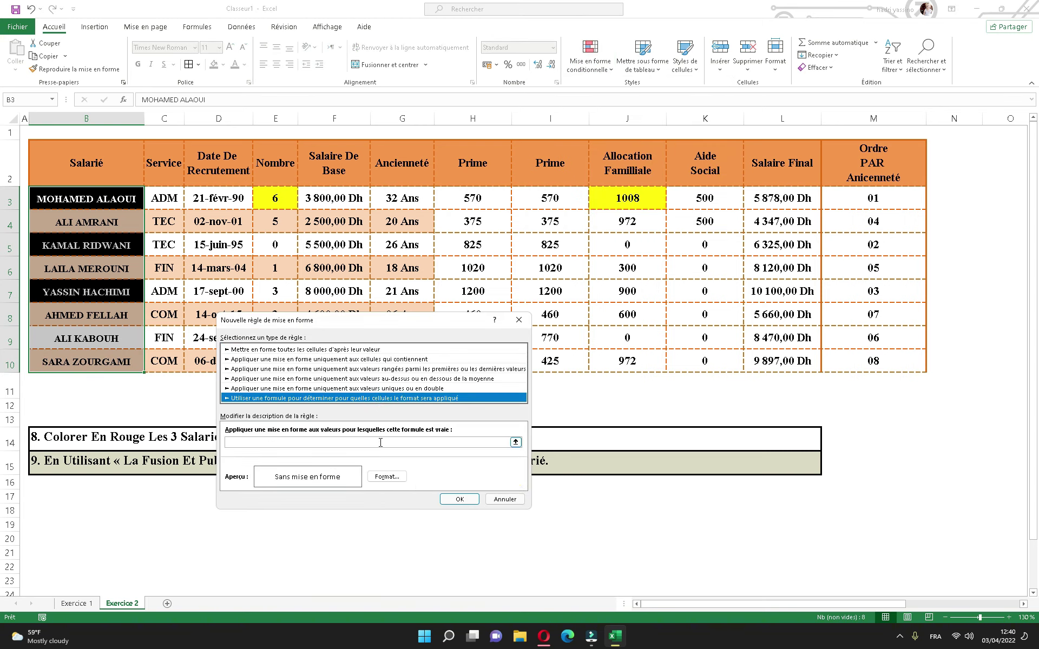
pyautogui.click(386, 442)
pyautogui.write('=m3=8')
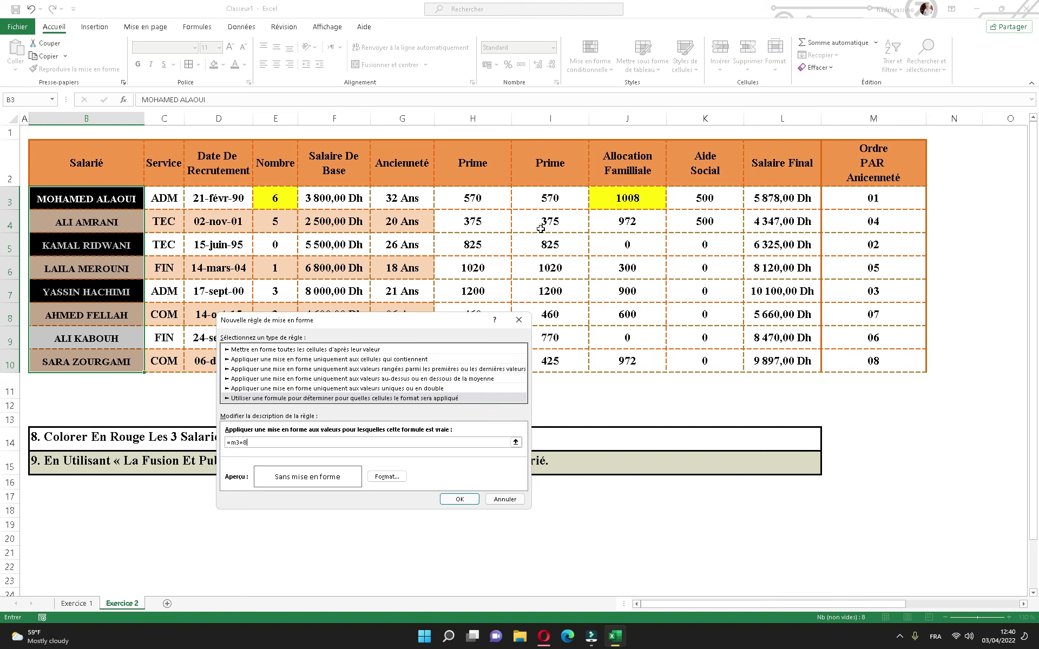
# - Give the rule a light green fill with bold italic automatic-colour text and apply it
pyautogui.click(386, 476)
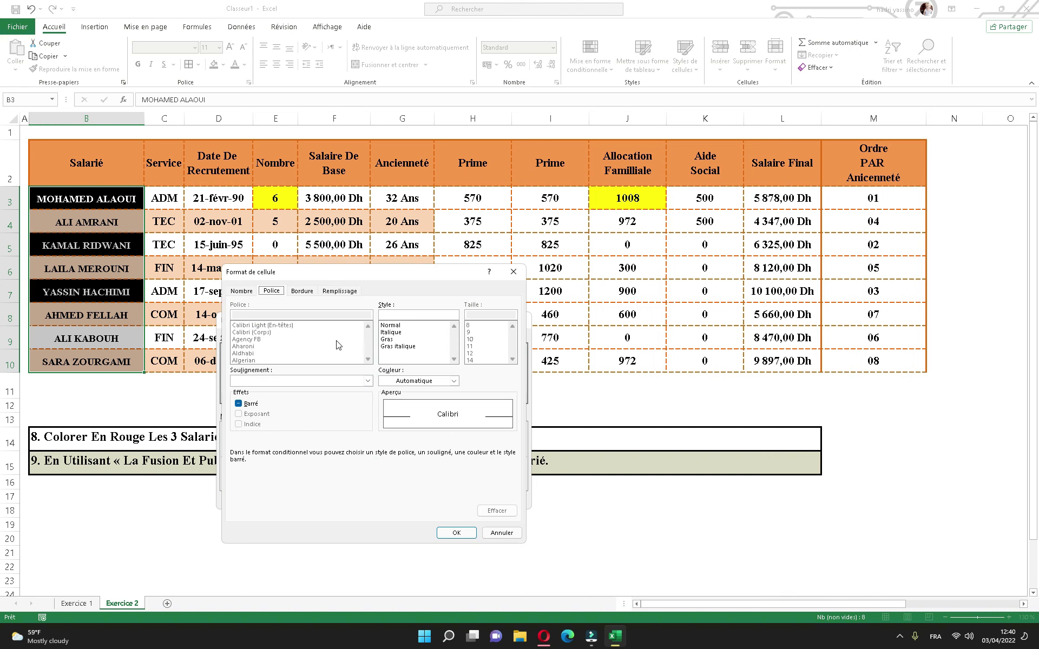
pyautogui.click(329, 294)
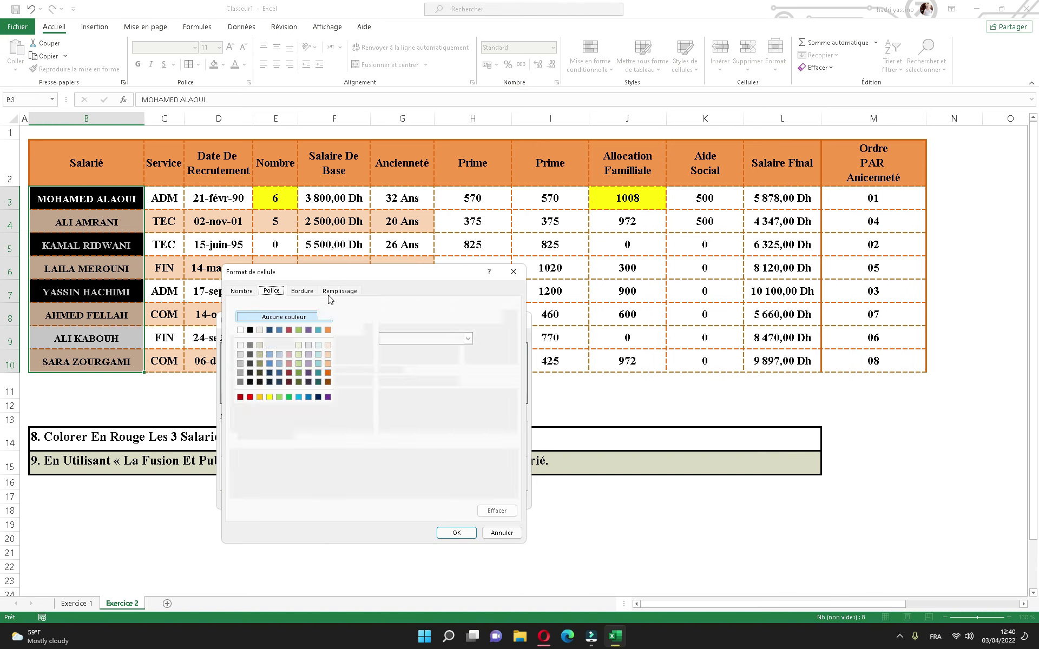
pyautogui.click(298, 364)
pyautogui.click(274, 291)
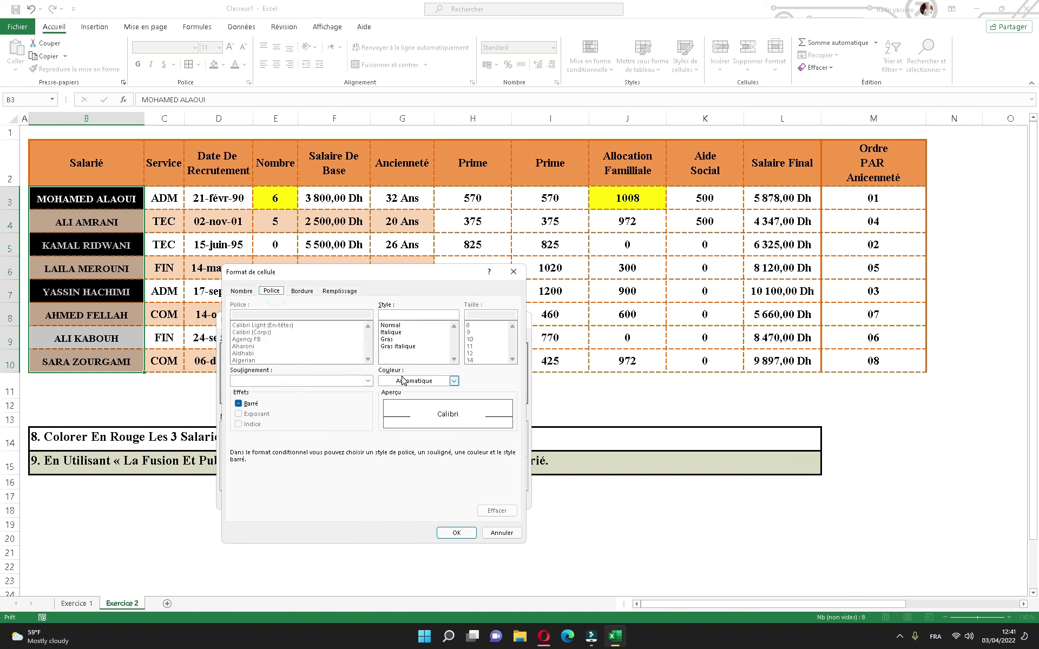
pyautogui.click(403, 380)
pyautogui.click(389, 399)
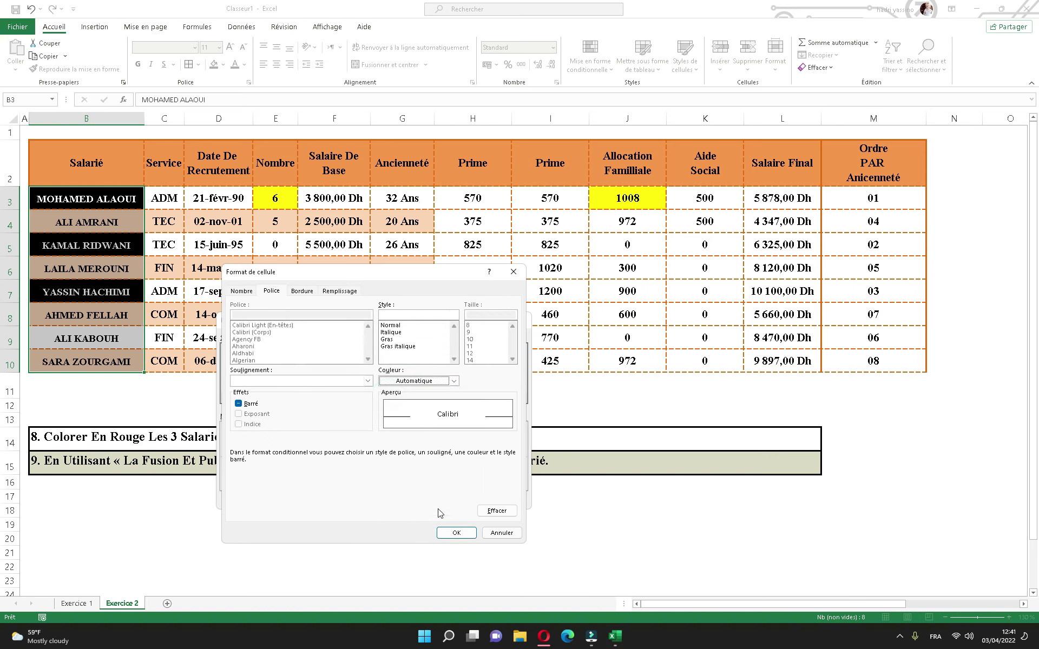
pyautogui.click(398, 346)
pyautogui.click(454, 533)
pyautogui.click(464, 495)
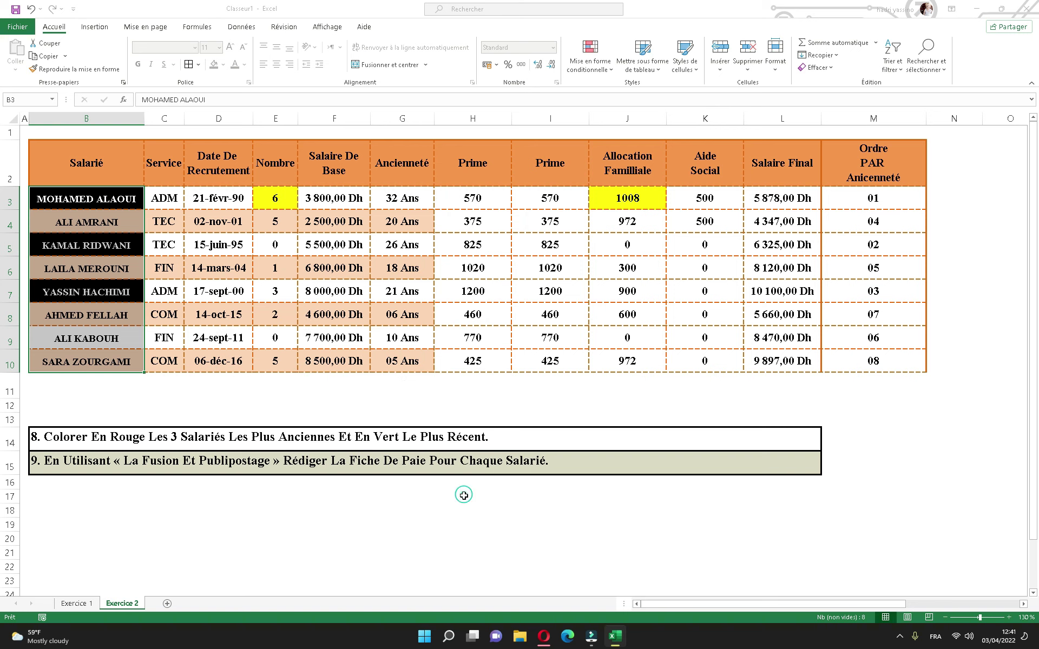
# - Check the green-highlighted row, then delete row 14 holding instruction 8
pyautogui.click(372, 381)
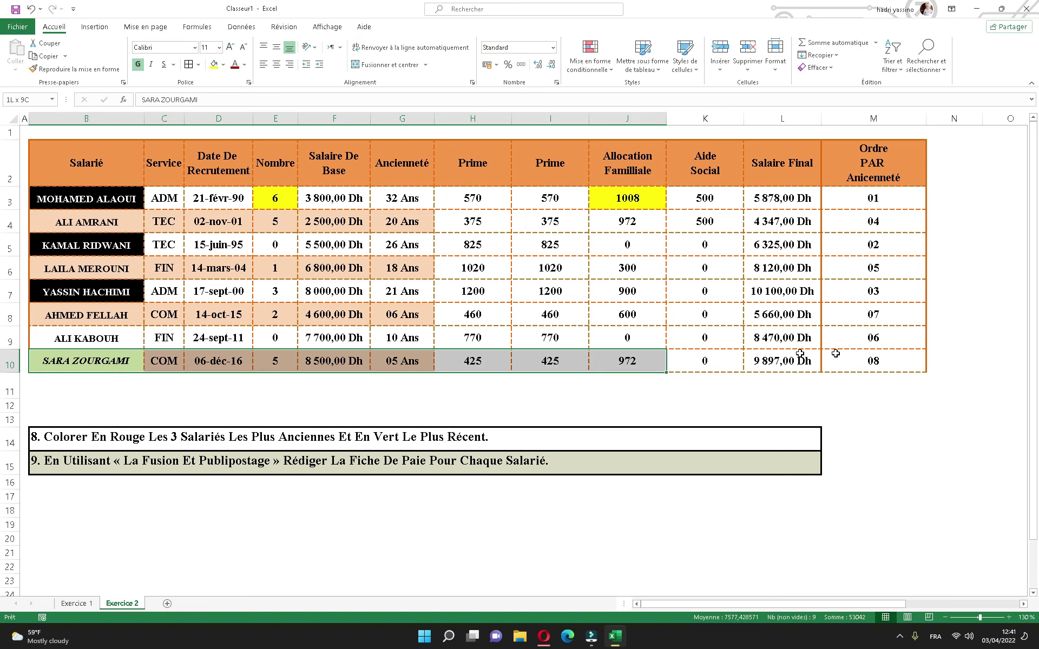
pyautogui.moveTo(146, 361); pyautogui.dragTo(866, 361)
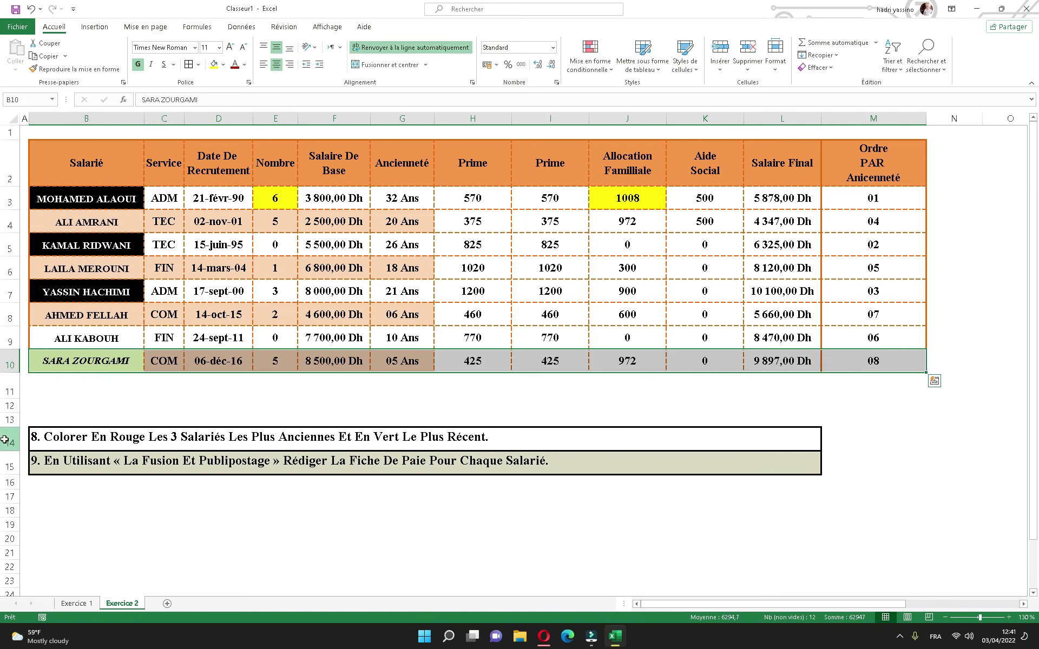
pyautogui.rightClick(10, 443)
pyautogui.click(40, 353)
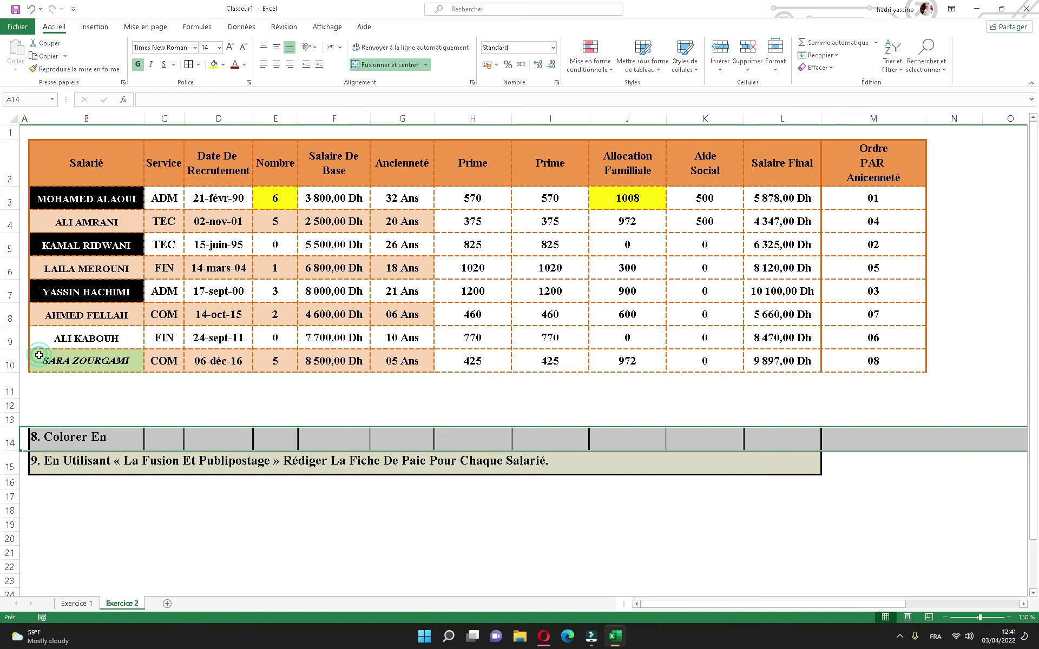
# - Inspect the seniority formula in G6 and the table rows 3 to 10
pyautogui.click(183, 463)
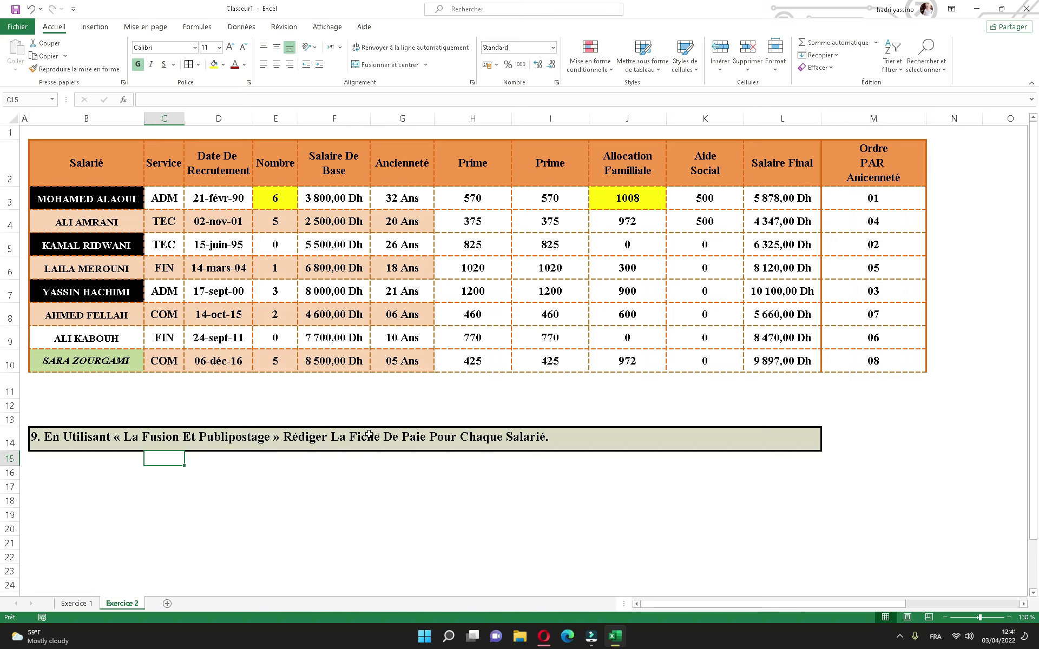
pyautogui.click(387, 274)
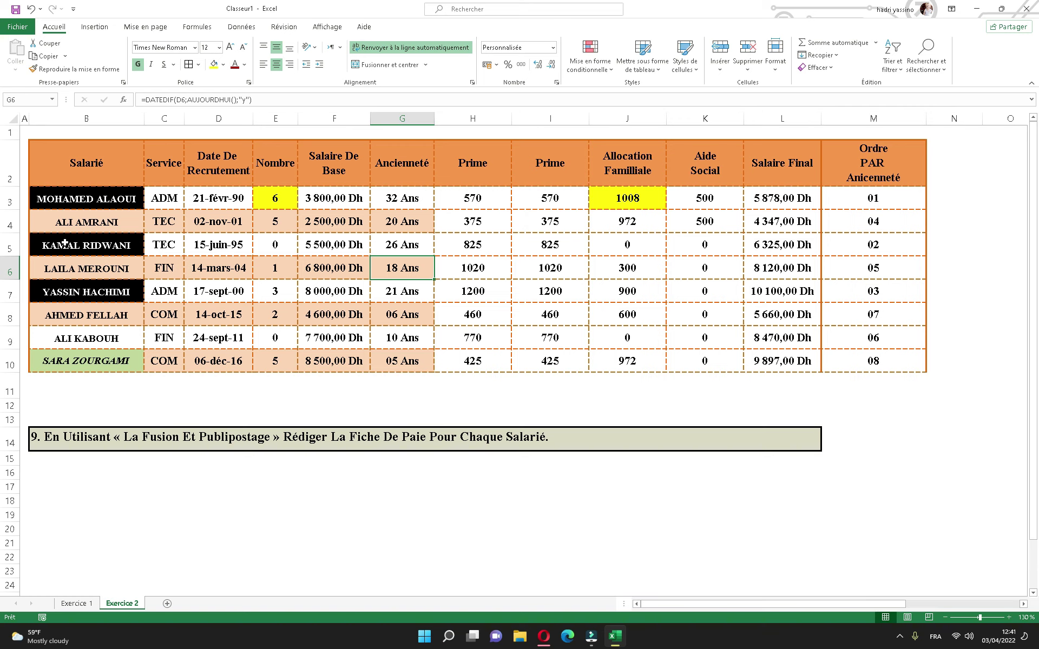
pyautogui.moveTo(8, 201); pyautogui.dragTo(9, 365)
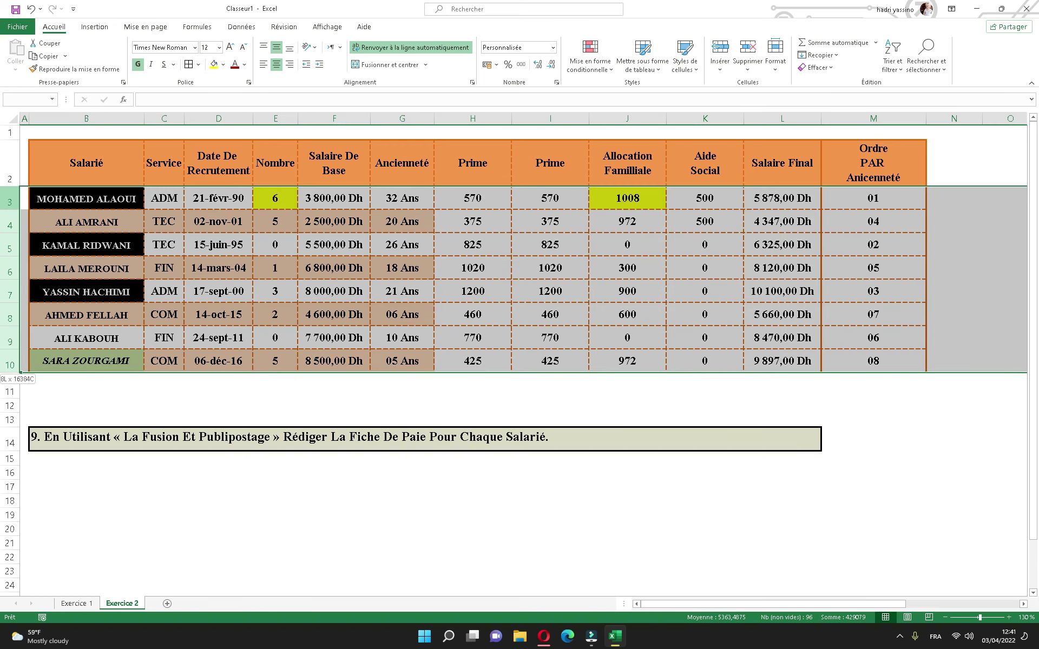
pyautogui.click(103, 292)
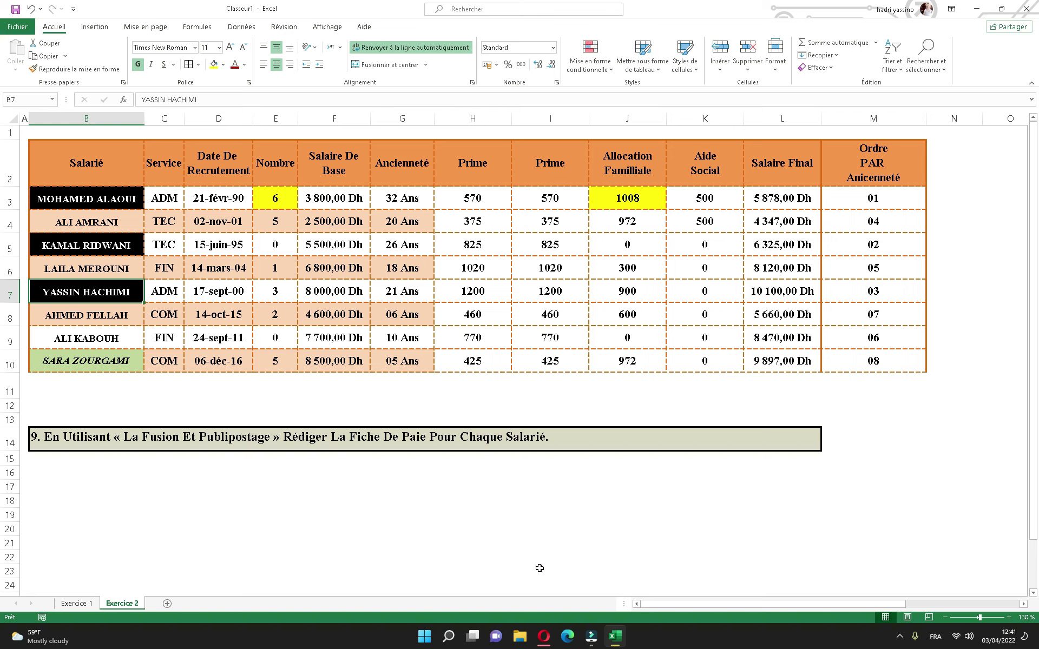
# - Launch Word, create a blank document and type the FICHE DE PAIE title
pyautogui.click(428, 637)
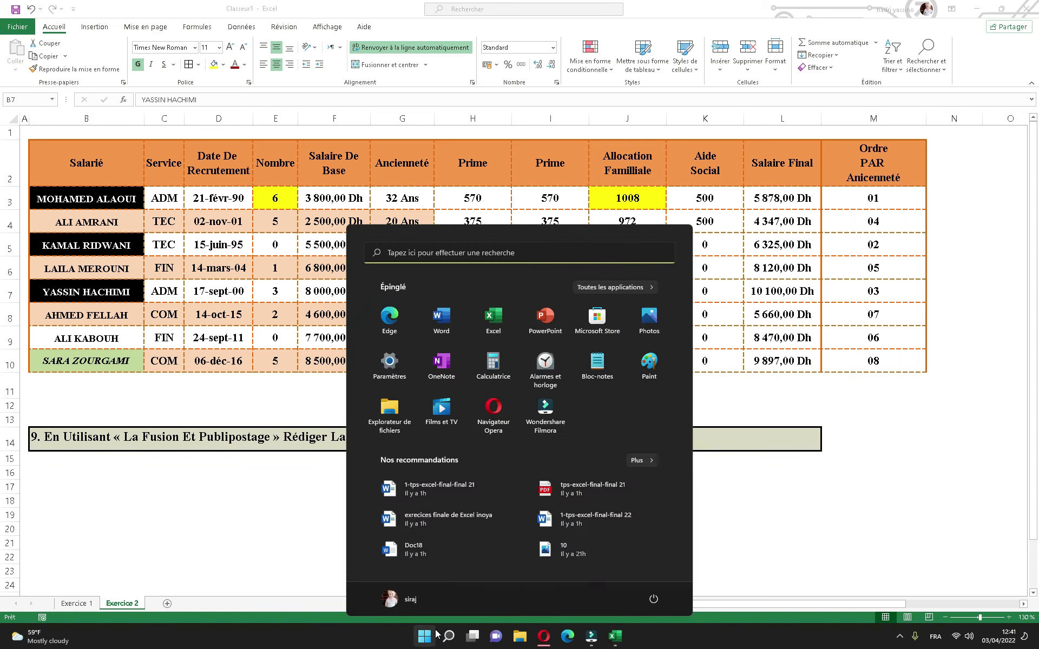
pyautogui.write('word')
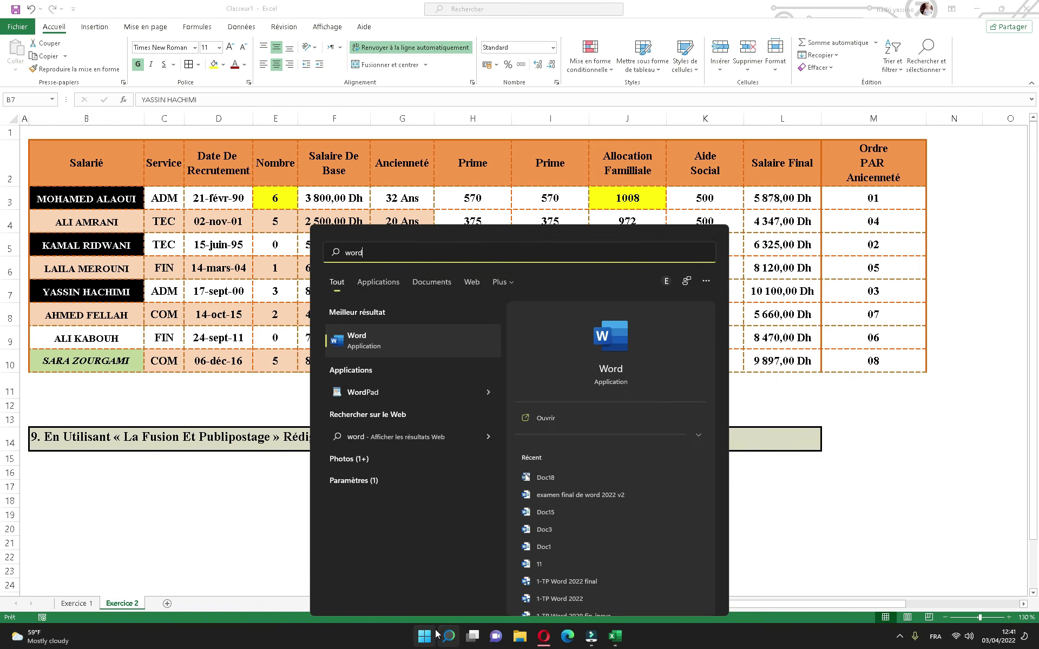
pyautogui.press('Return')
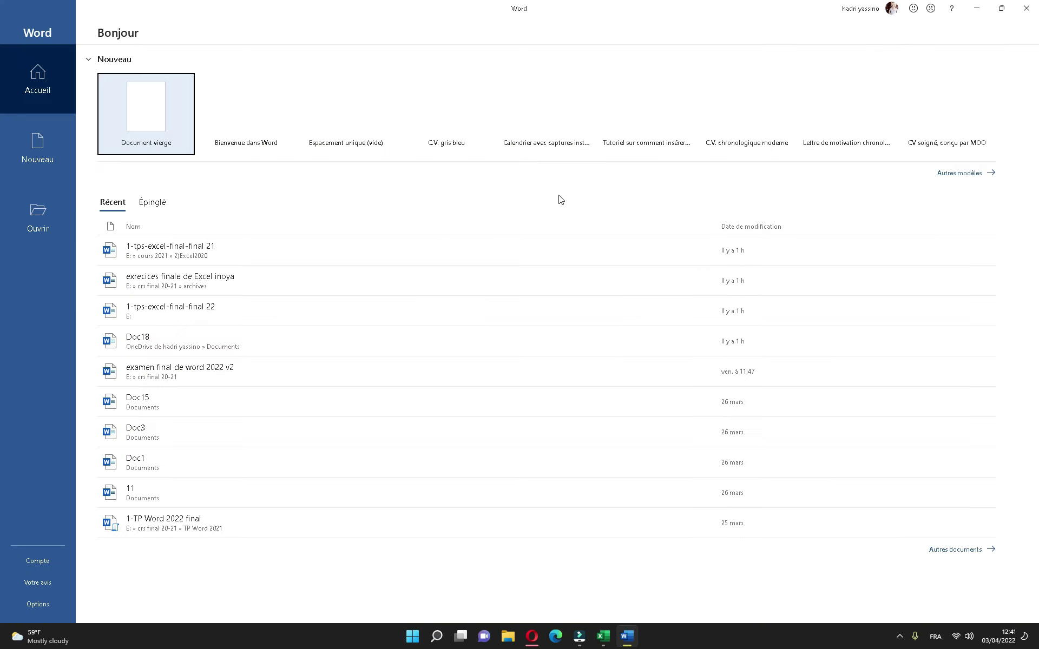
pyautogui.click(132, 122)
pyautogui.click(435, 225)
pyautogui.write('FIC')
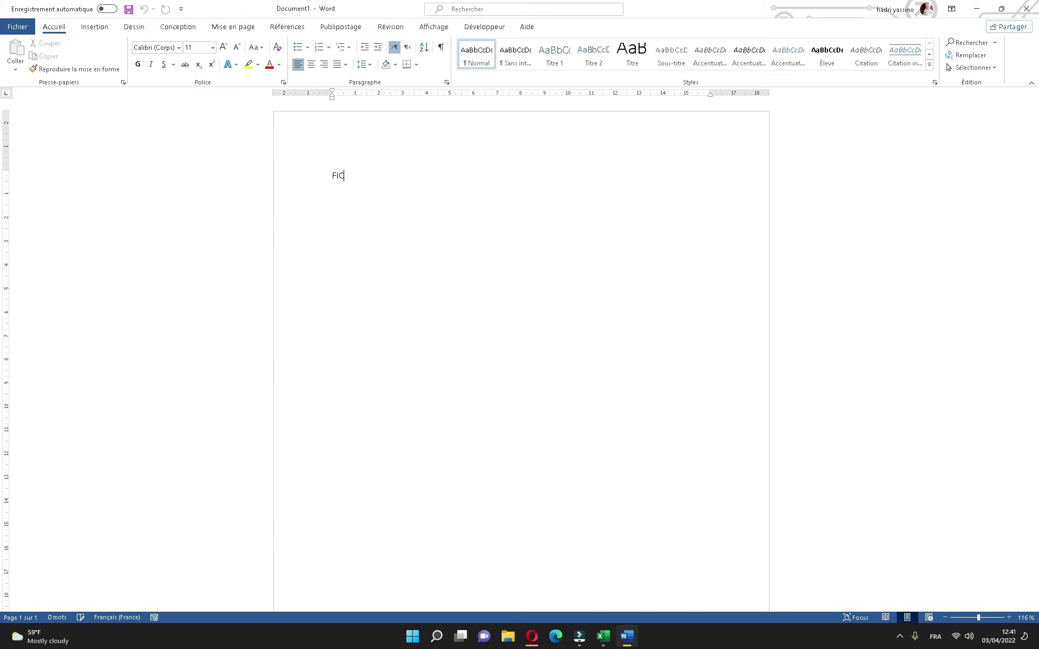
pyautogui.write('HE DE PAIE')
# - Make the title centred, 22 pt, underlined Algerian, and start a new line below it
pyautogui.click(303, 177)
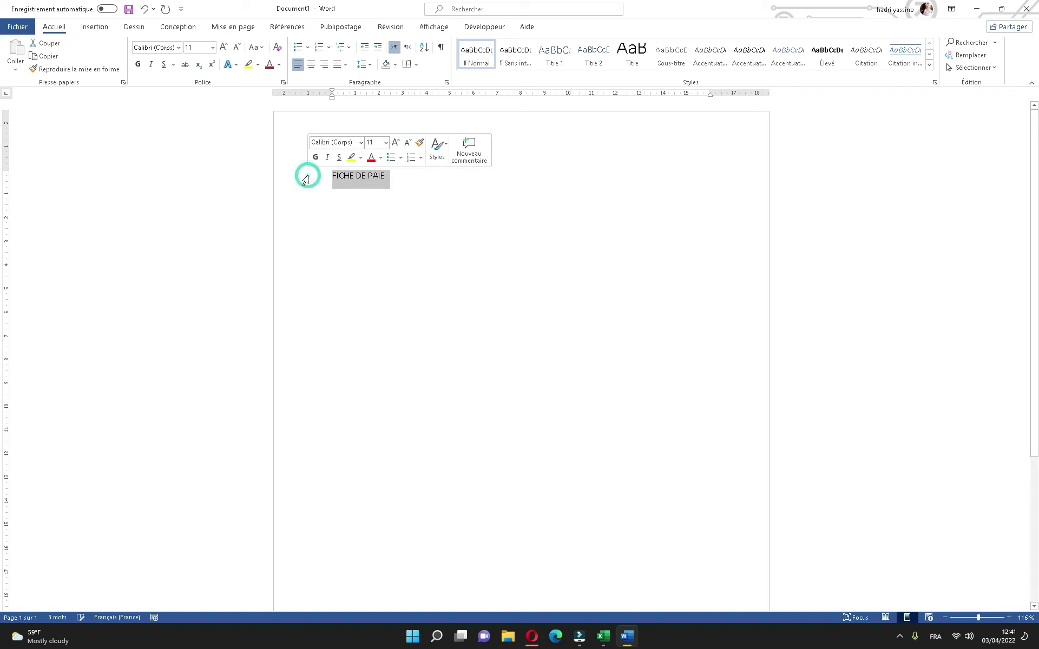
pyautogui.click(312, 64)
pyautogui.click(213, 48)
pyautogui.click(223, 47)
pyautogui.click(224, 48)
pyautogui.click(223, 48)
pyautogui.click(224, 48)
pyautogui.click(223, 48)
pyautogui.click(224, 47)
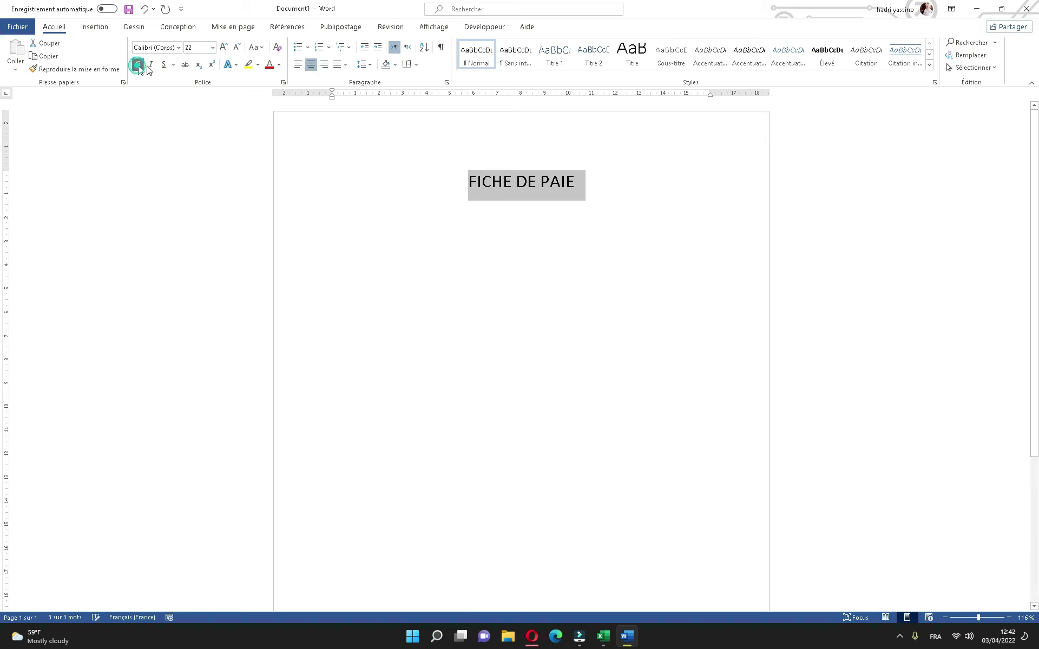
pyautogui.click(164, 65)
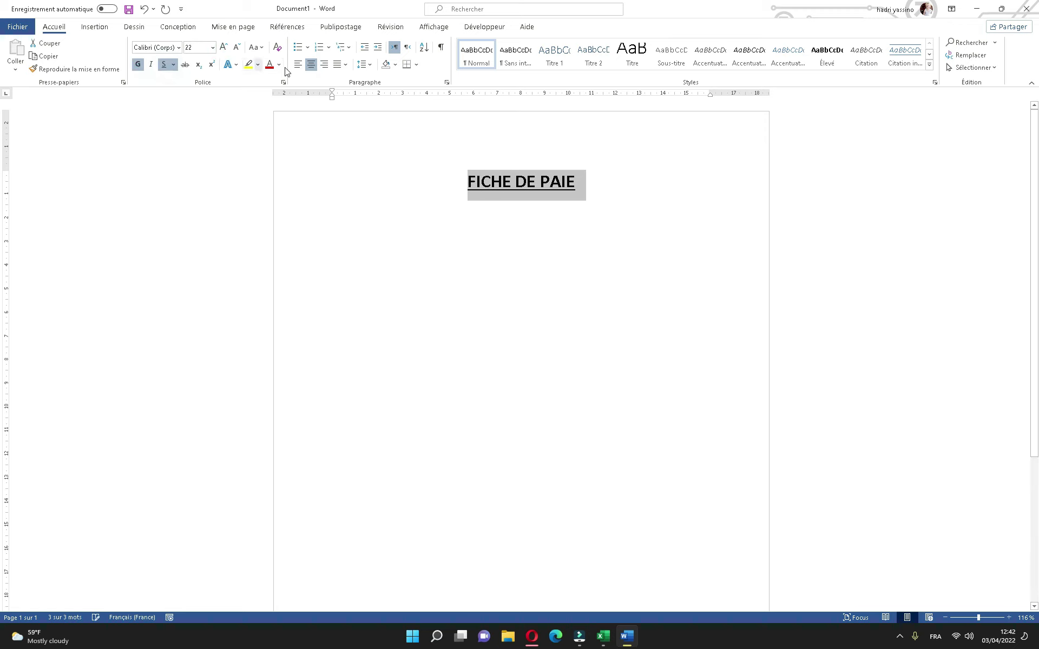
pyautogui.click(179, 48)
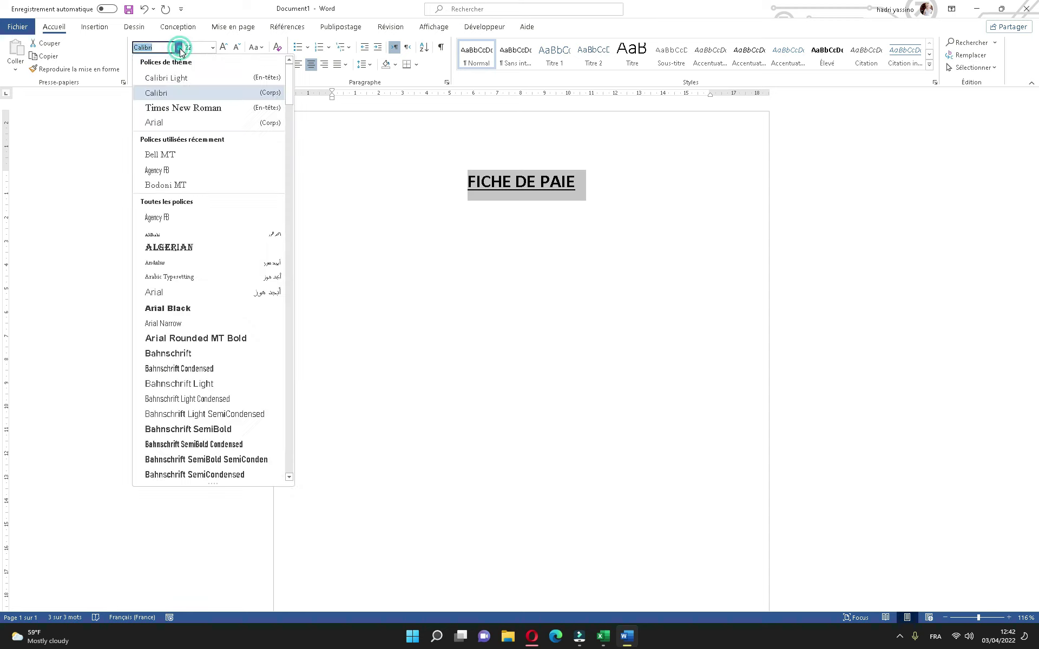
pyautogui.click(184, 247)
pyautogui.click(591, 190)
pyautogui.press('Return')
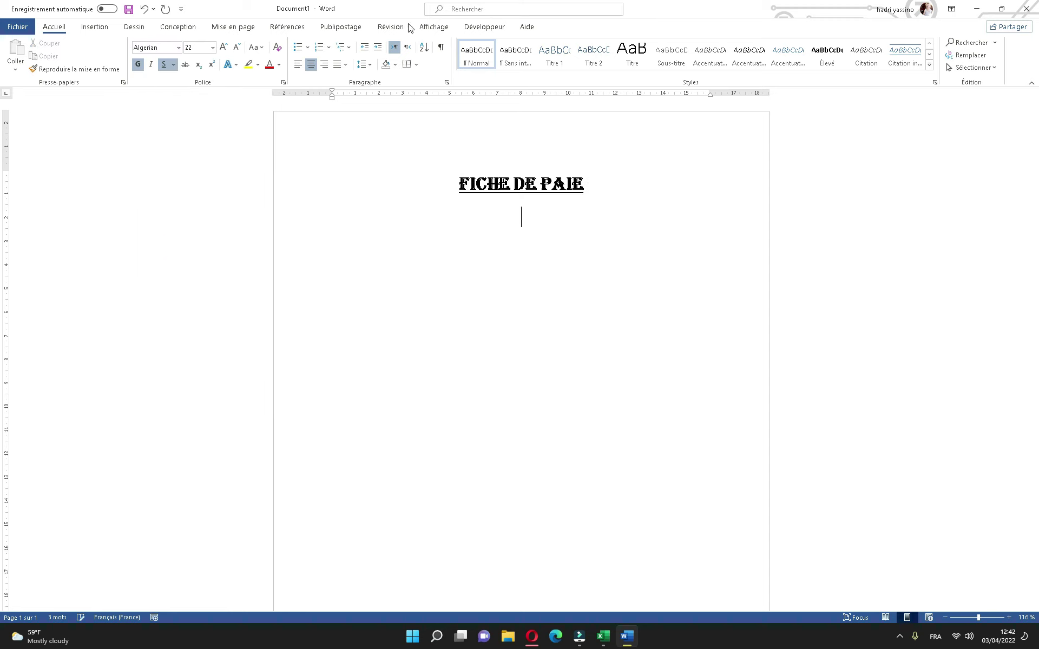
pyautogui.click(277, 47)
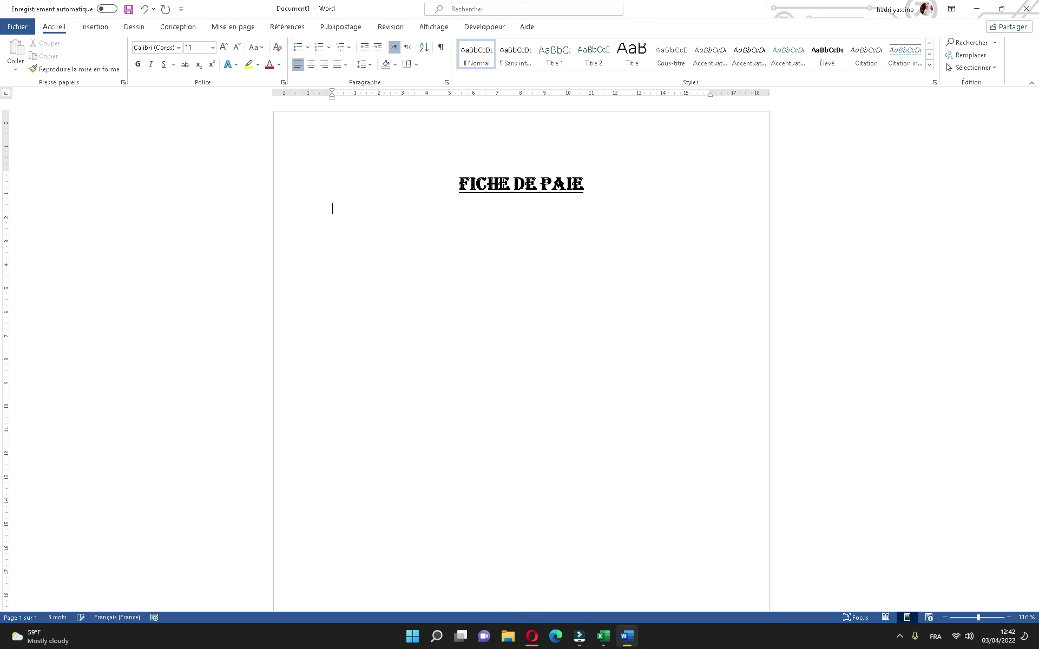
# - Insert a 2-row, 7-column table below the FICHE DE PAIE title
pyautogui.click(603, 637)
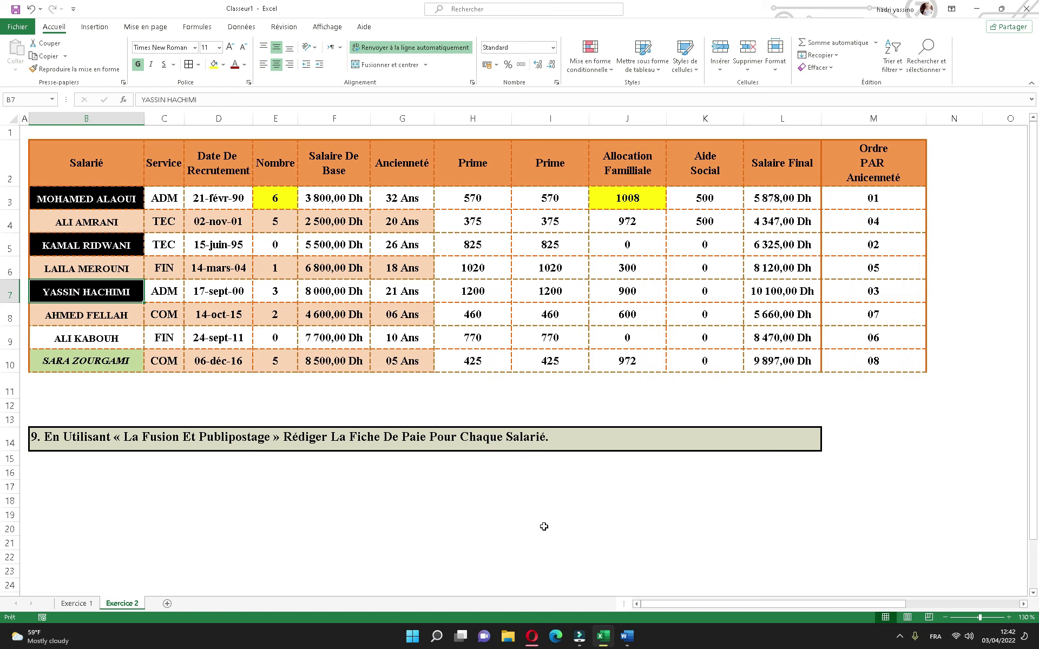
pyautogui.click(627, 636)
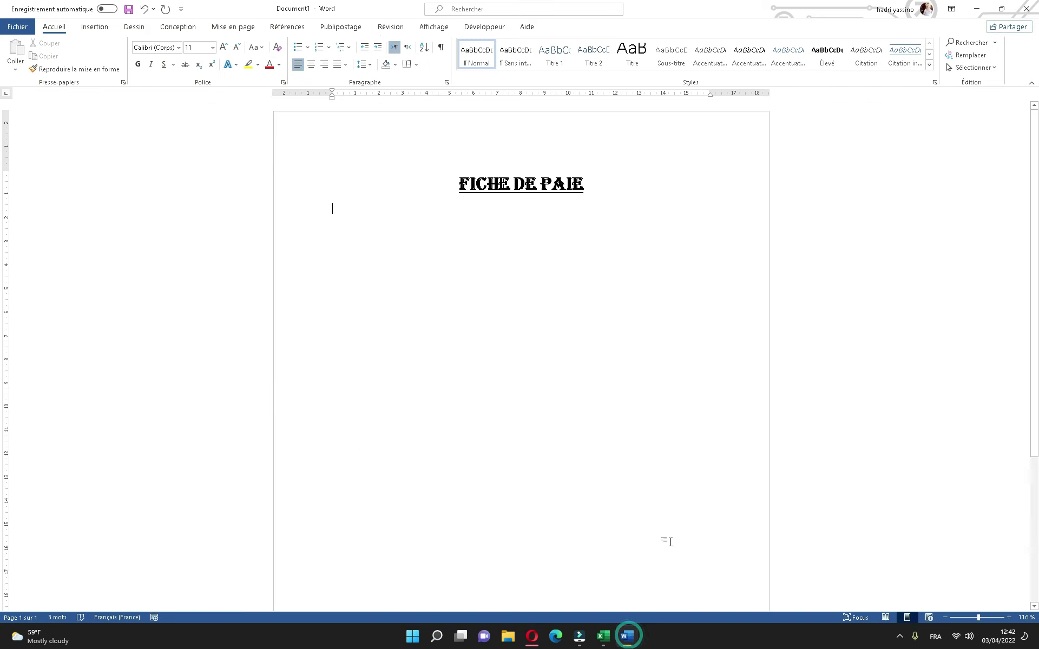
pyautogui.click(95, 27)
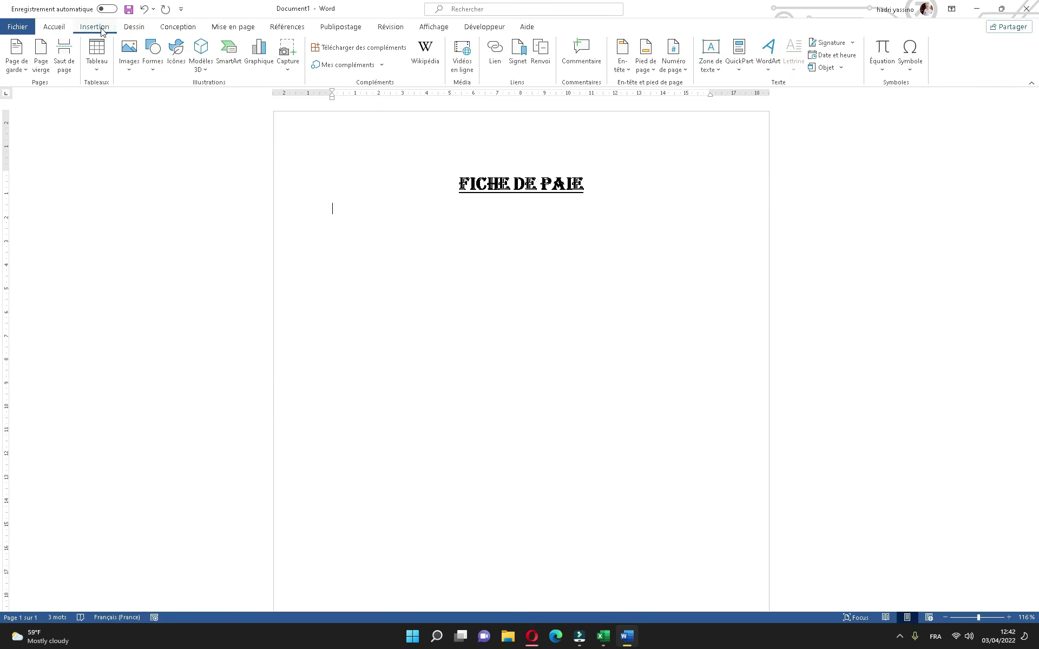
pyautogui.click(90, 71)
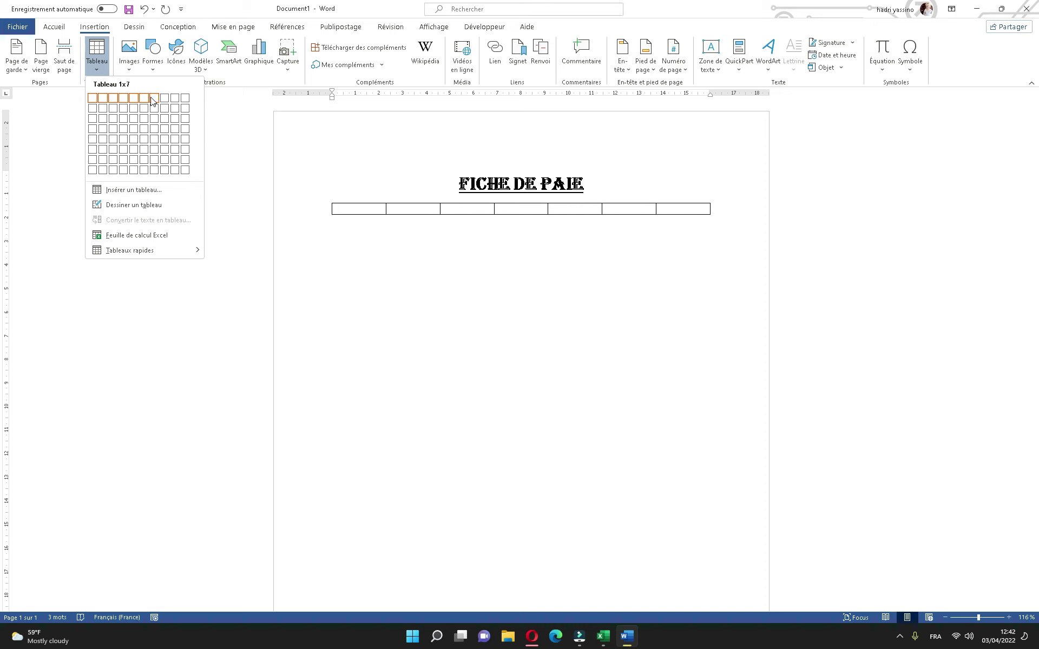
pyautogui.click(153, 113)
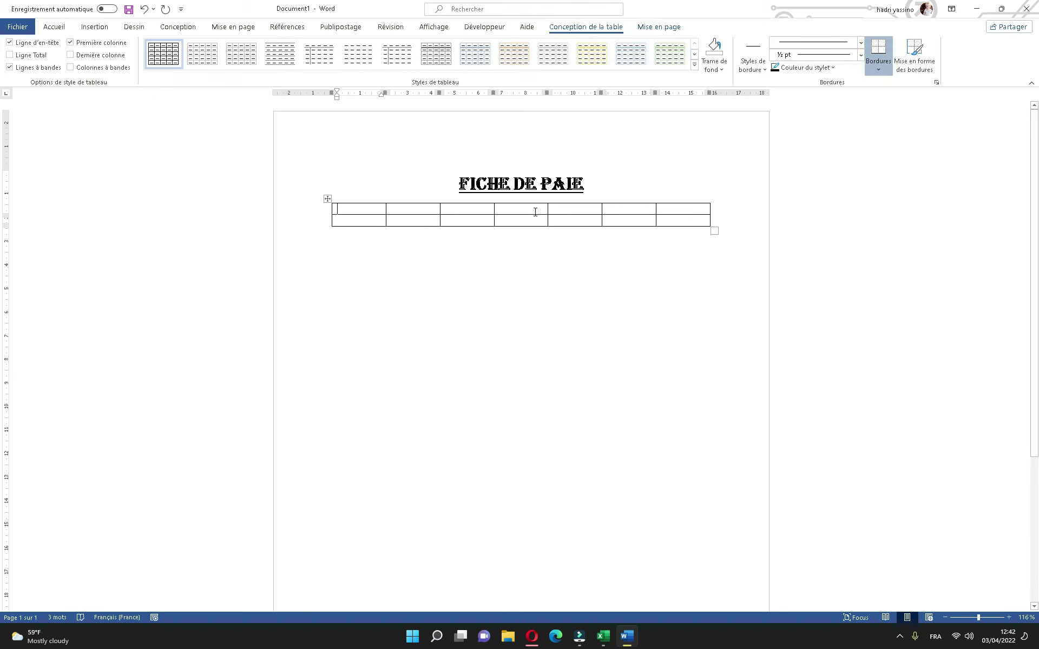
# - Set the table's row height to 1 cm and centre all cell contents
pyautogui.click(327, 198)
pyautogui.click(659, 27)
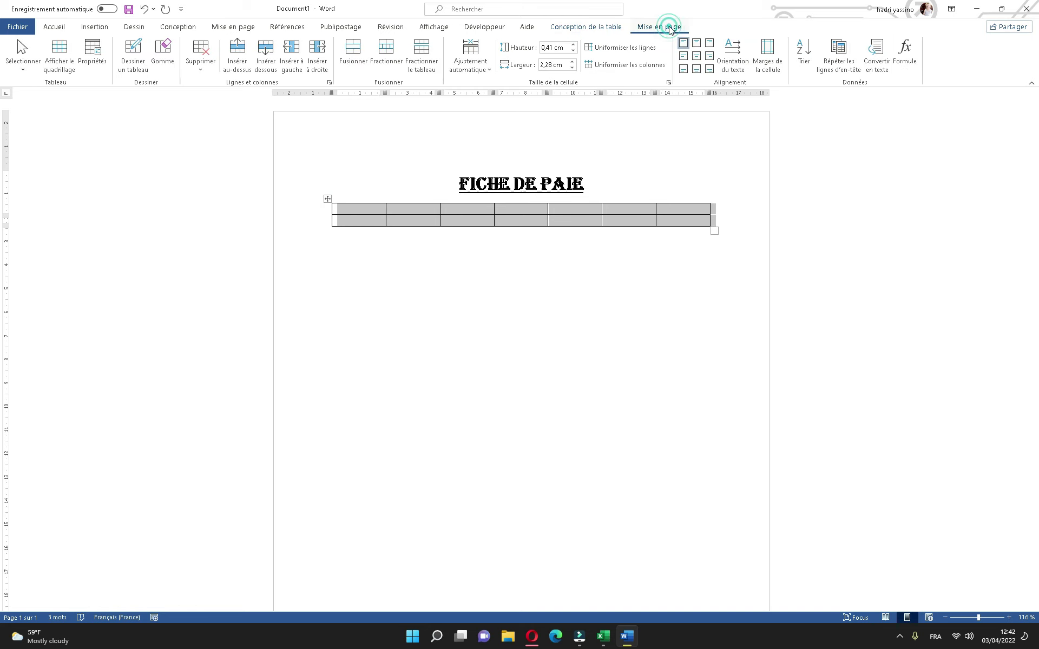
pyautogui.click(575, 45)
pyautogui.click(575, 45)
pyautogui.click(575, 45)
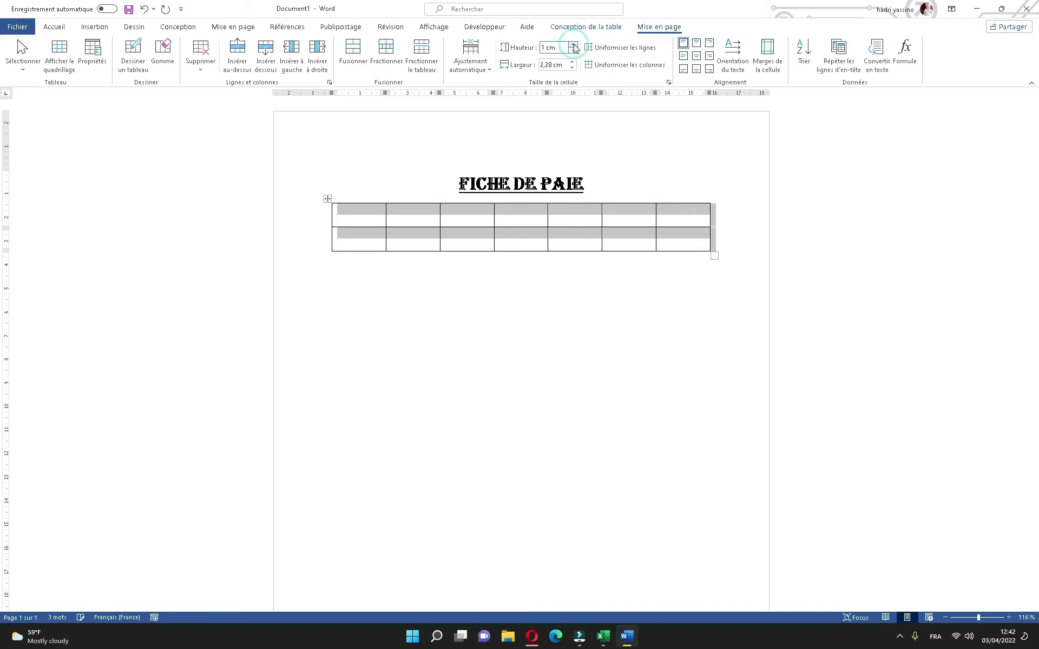
pyautogui.click(696, 56)
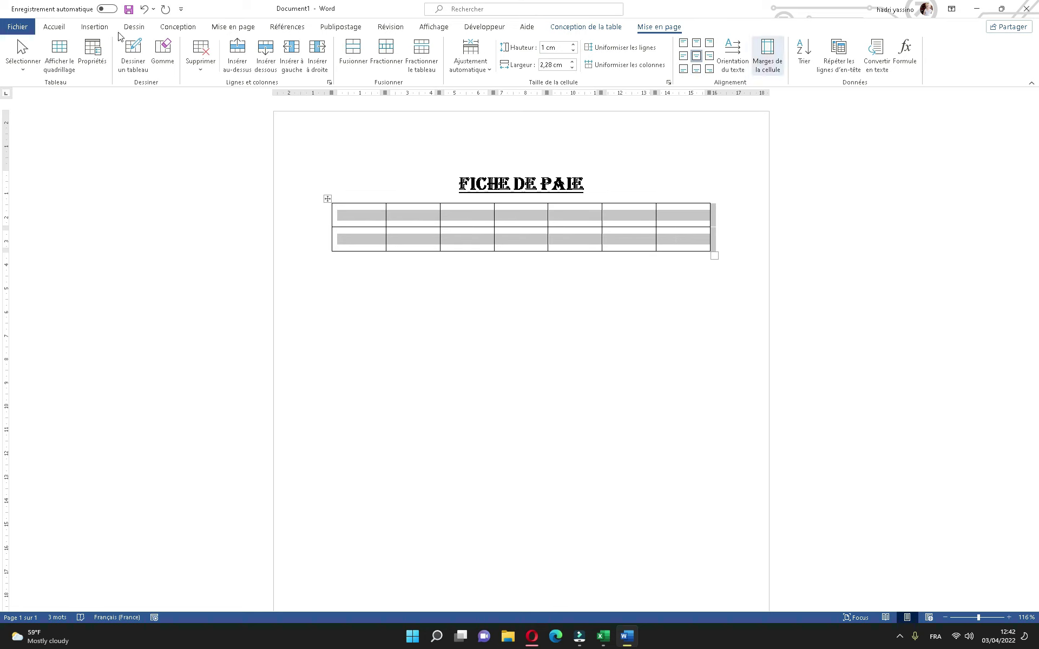
# - Apply 3 pt blue striped borders to all table cells via Borders and Shading, then set font size 12
pyautogui.click(54, 27)
pyautogui.click(417, 66)
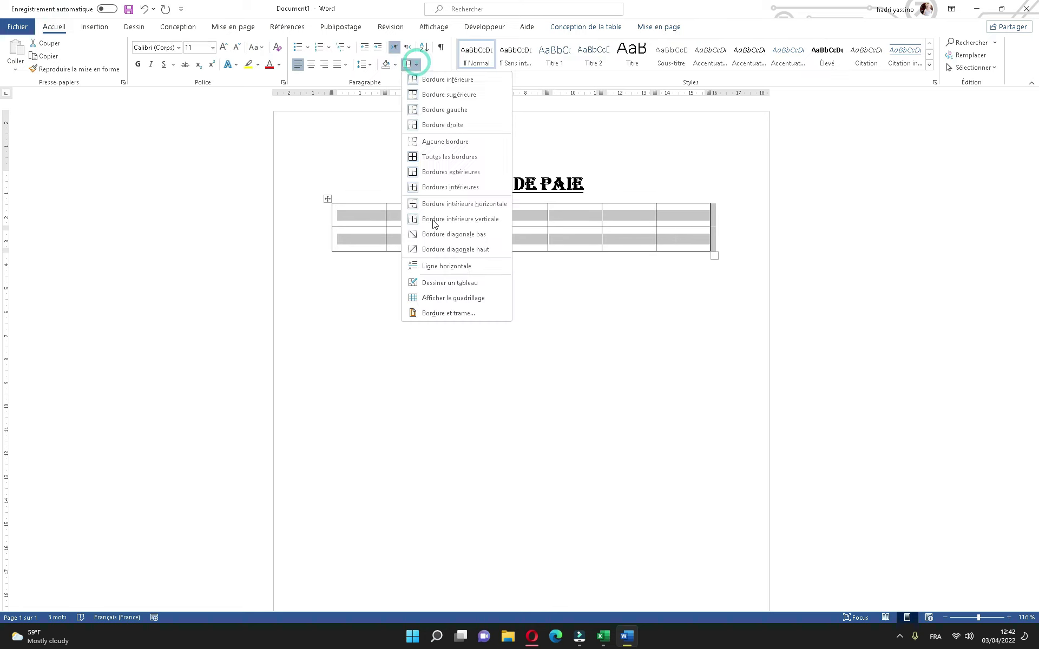
pyautogui.click(436, 325)
pyautogui.moveTo(523, 249); pyautogui.dragTo(524, 292)
pyautogui.click(504, 305)
pyautogui.click(522, 336)
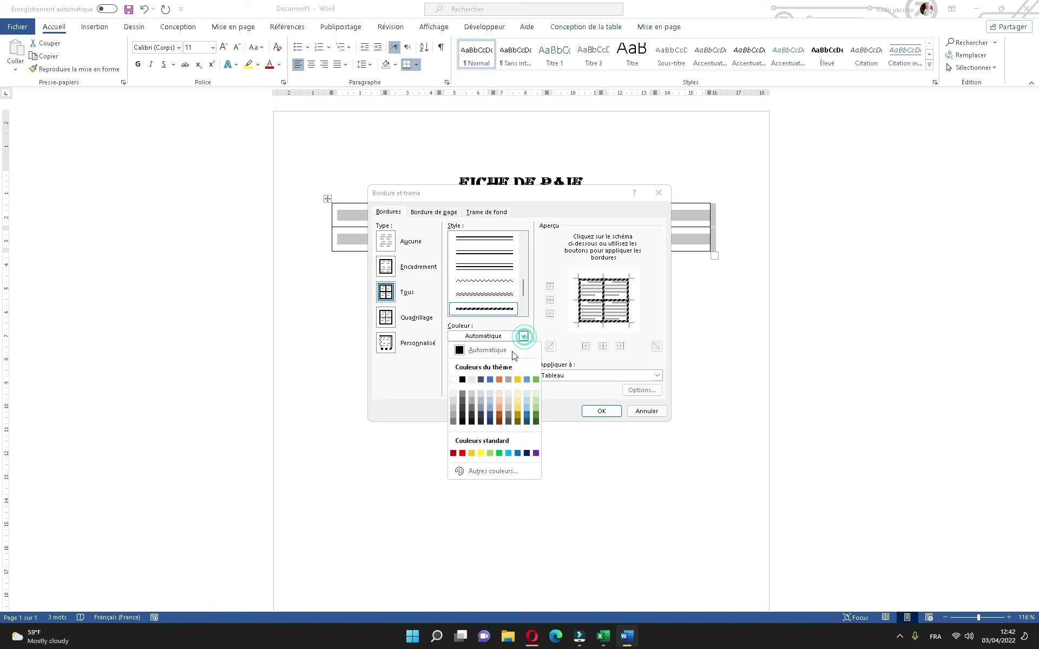
pyautogui.click(489, 408)
pyautogui.click(519, 361)
pyautogui.click(517, 366)
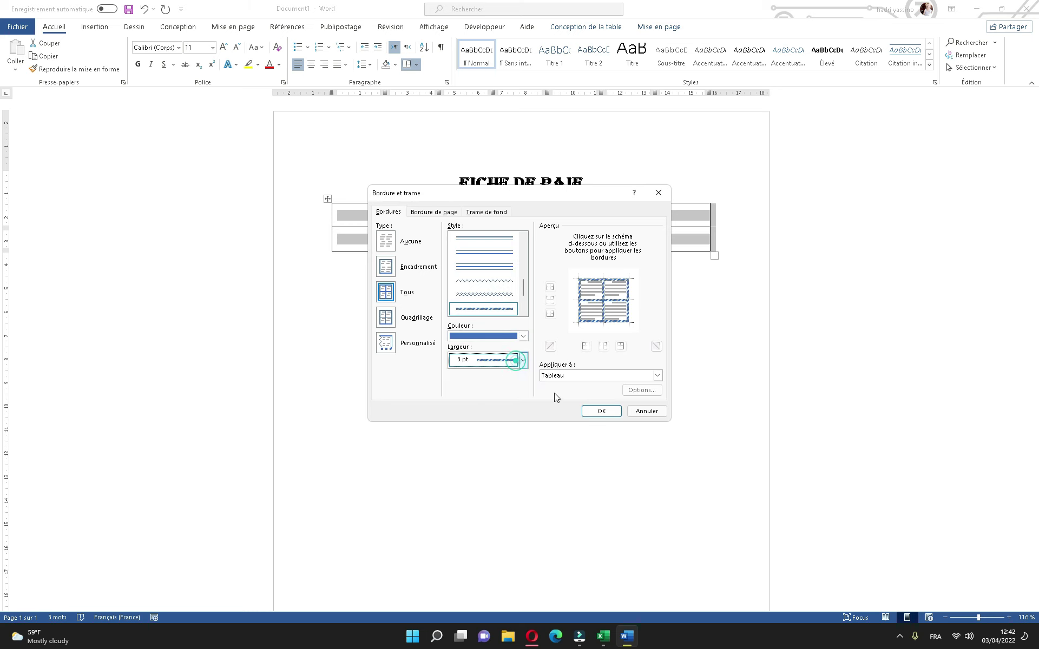
pyautogui.click(601, 412)
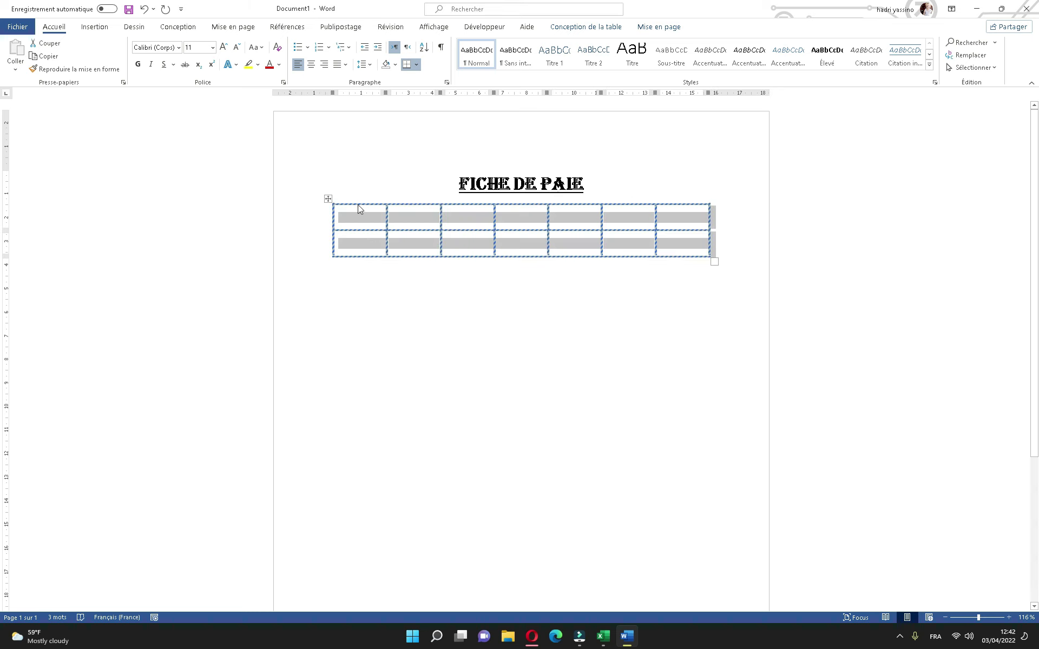
pyautogui.click(200, 47)
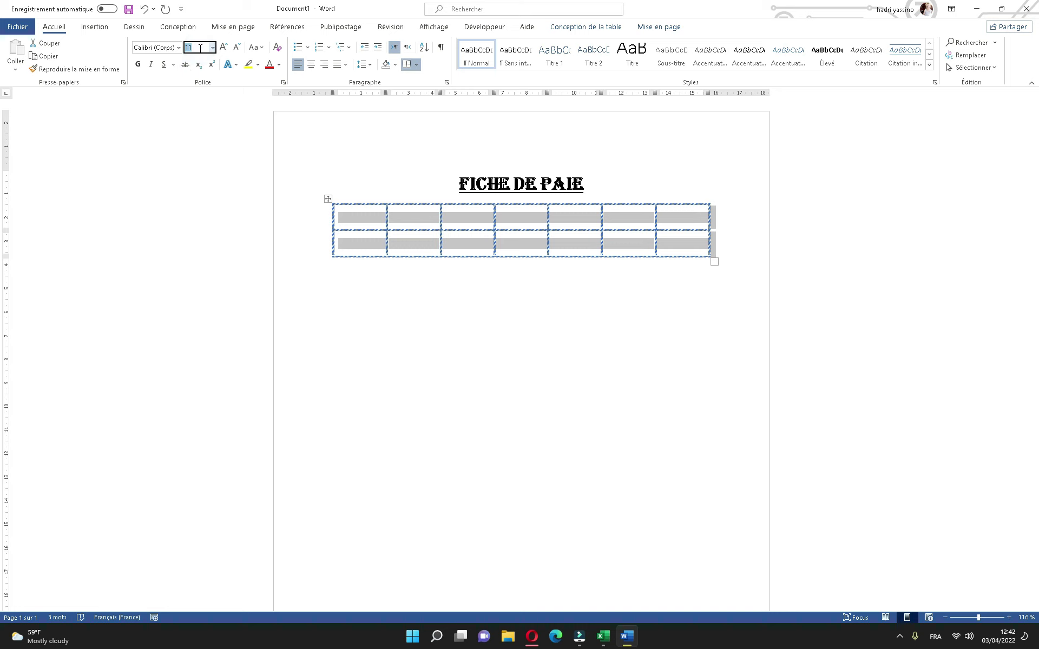
pyautogui.write('12')
pyautogui.press('Return')
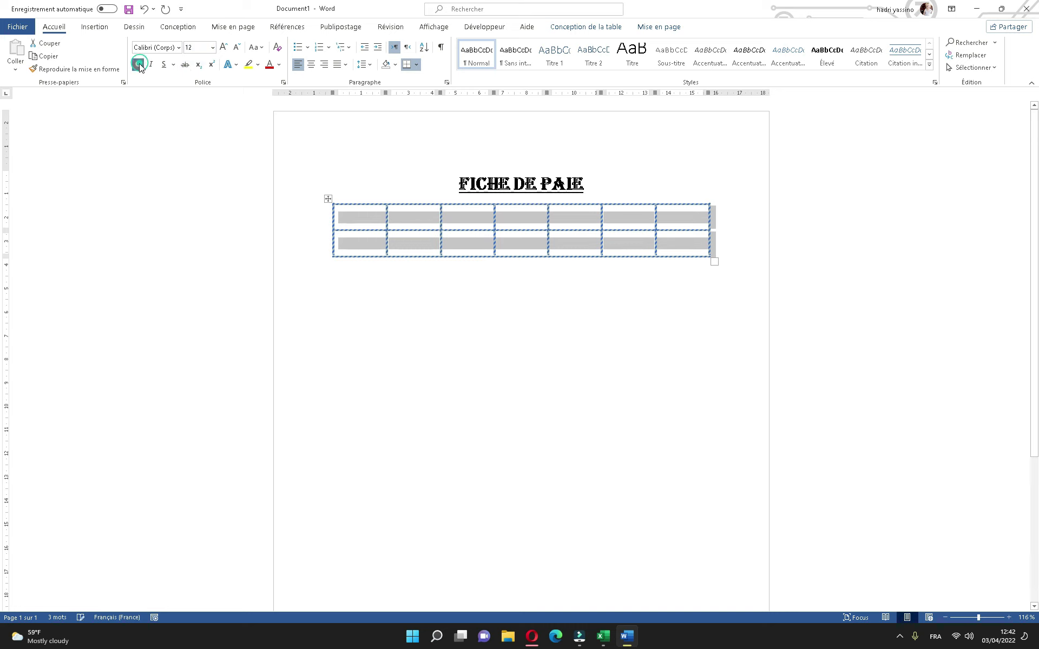
# - Type the row labels Nom and Service in the table's first column
pyautogui.click(415, 266)
pyautogui.click(364, 224)
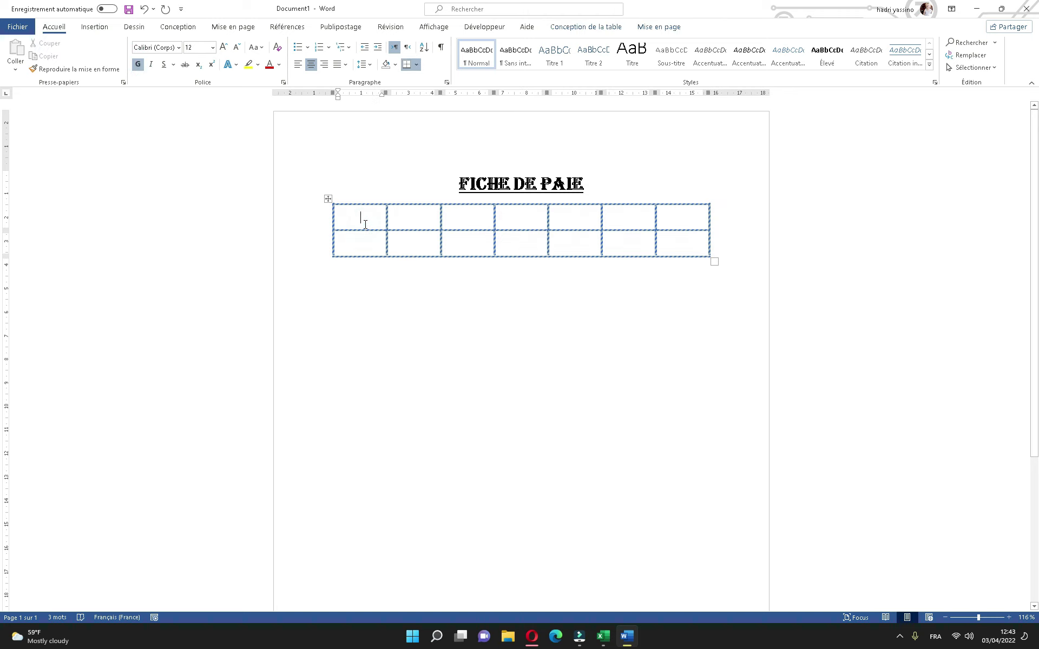
pyautogui.write('Nom')
pyautogui.click(357, 245)
pyautogui.write('Servicr')
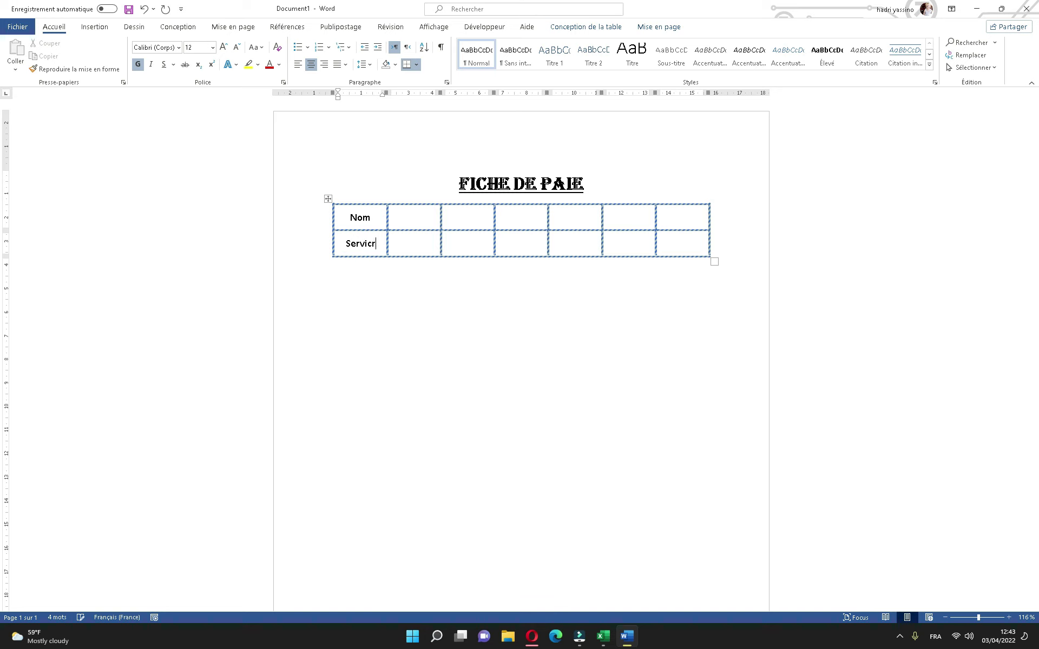
pyautogui.press('BackSpace')
pyautogui.write('e')
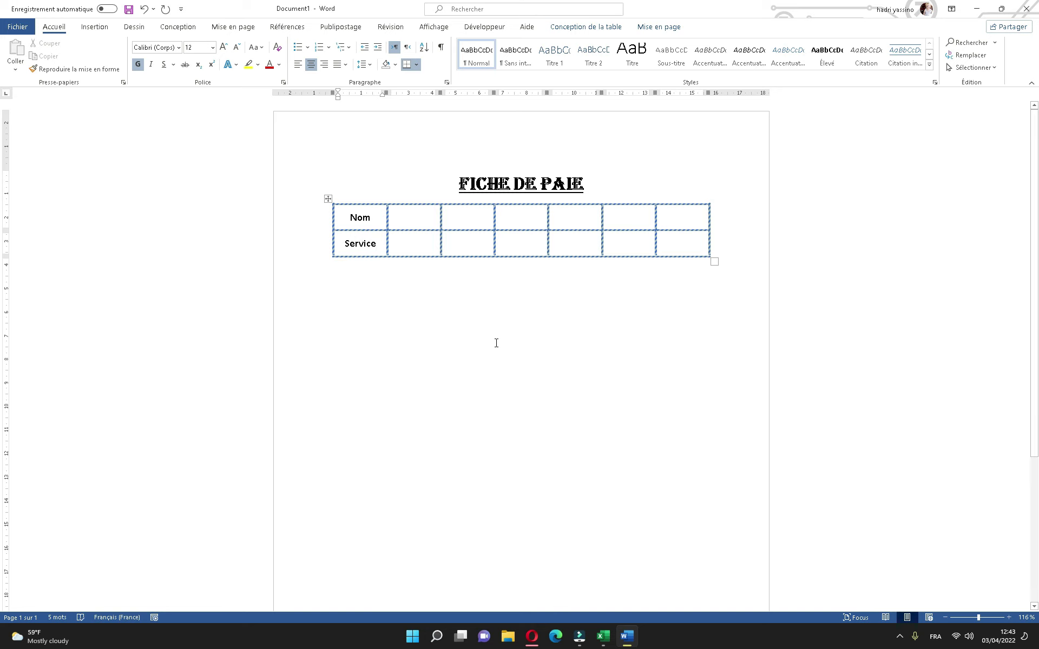
pyautogui.scroll(5, 497, 343)
# - Add a colon beside Nom and narrow the colon column
pyautogui.click(367, 207)
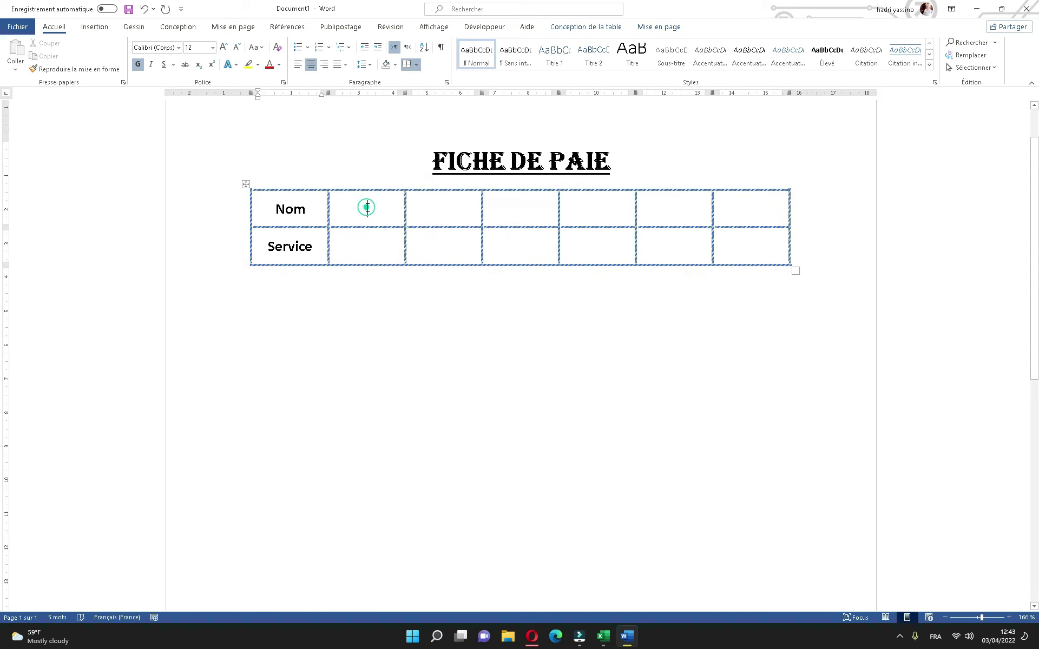
pyautogui.write(':')
pyautogui.press('Down')
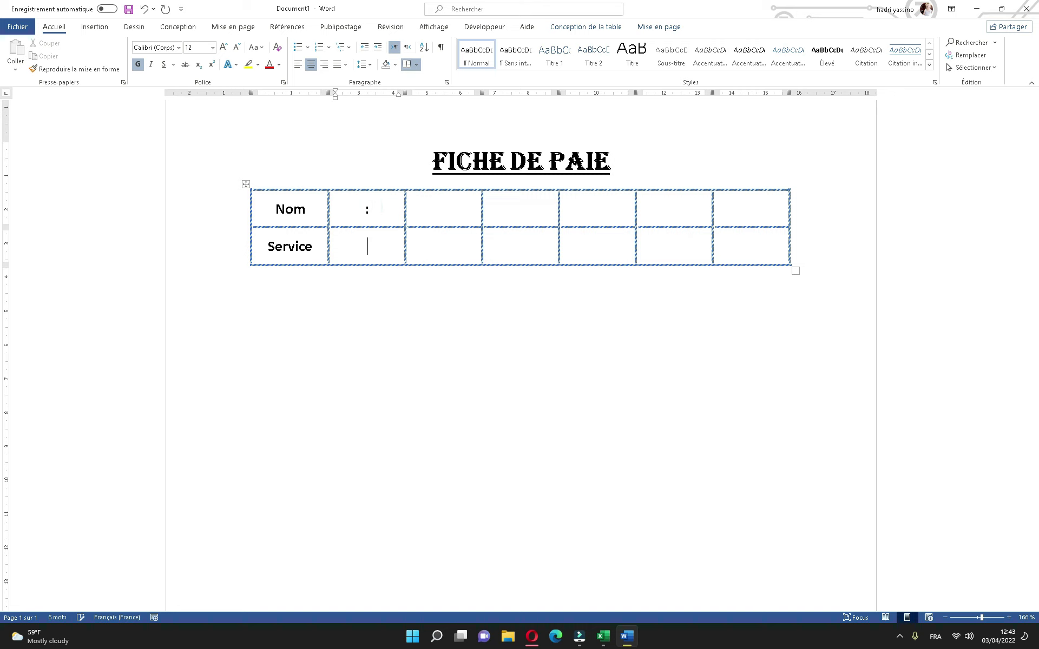
pyautogui.write(':')
pyautogui.moveTo(404, 199); pyautogui.dragTo(351, 200)
pyautogui.click(400, 209)
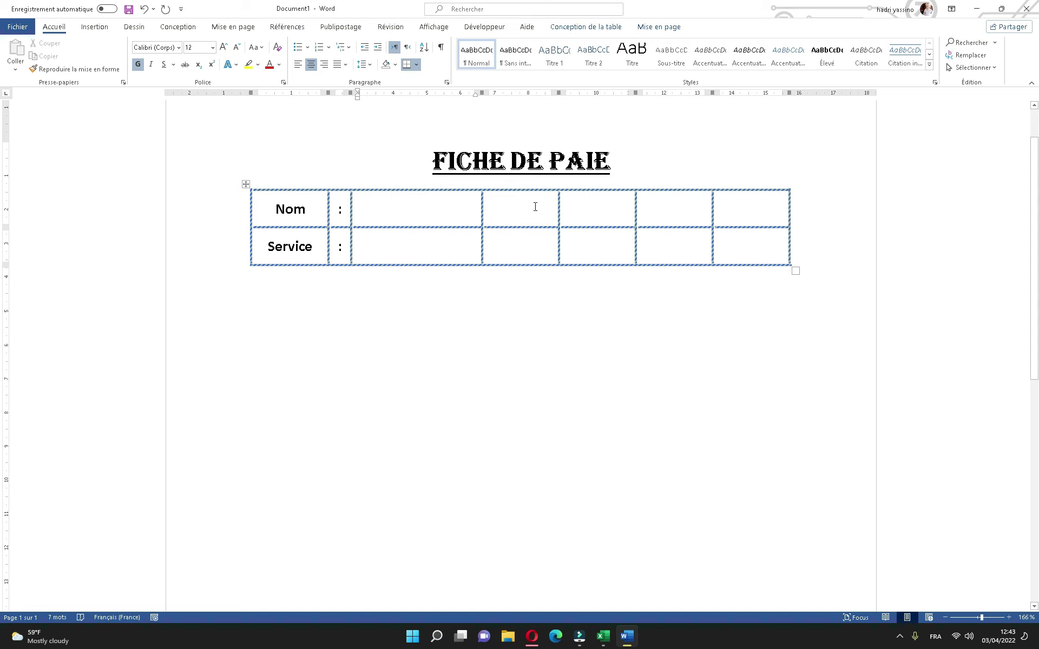
# - Give the fourth column's cells only left and right borders, splitting the table in two
pyautogui.moveTo(536, 207); pyautogui.dragTo(536, 244)
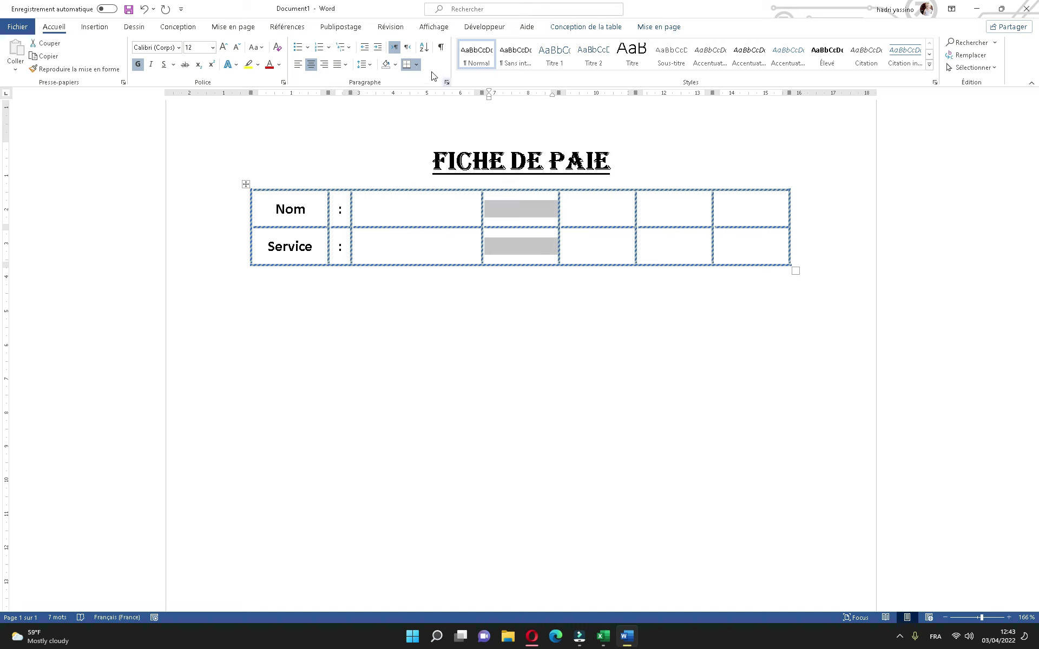
pyautogui.click(416, 65)
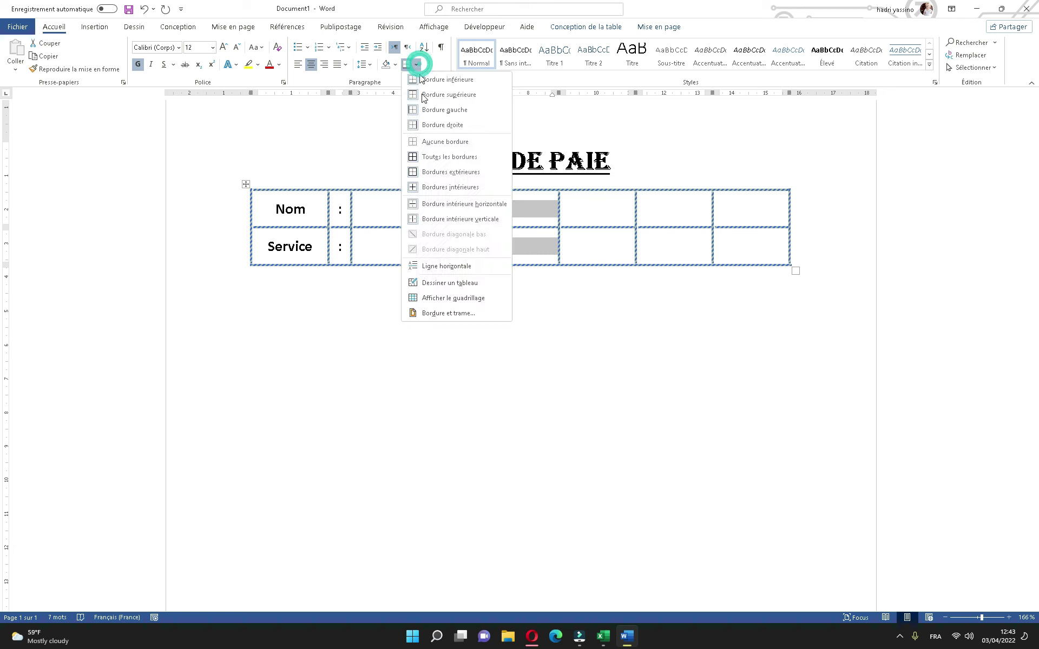
pyautogui.click(462, 314)
pyautogui.click(383, 242)
pyautogui.click(578, 302)
pyautogui.click(626, 306)
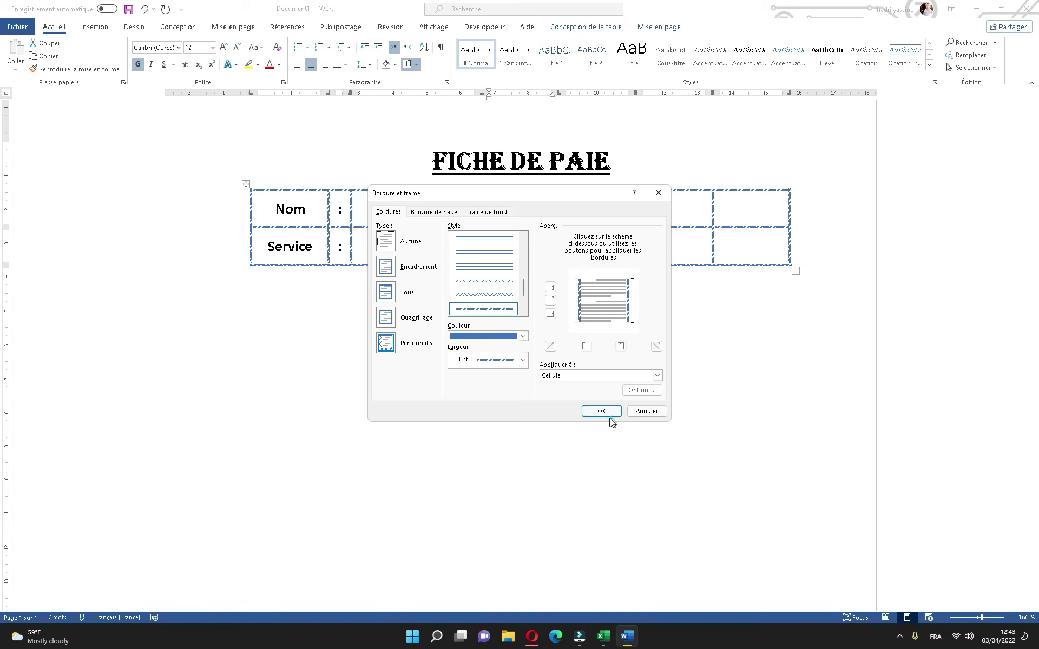
pyautogui.click(601, 411)
pyautogui.click(614, 419)
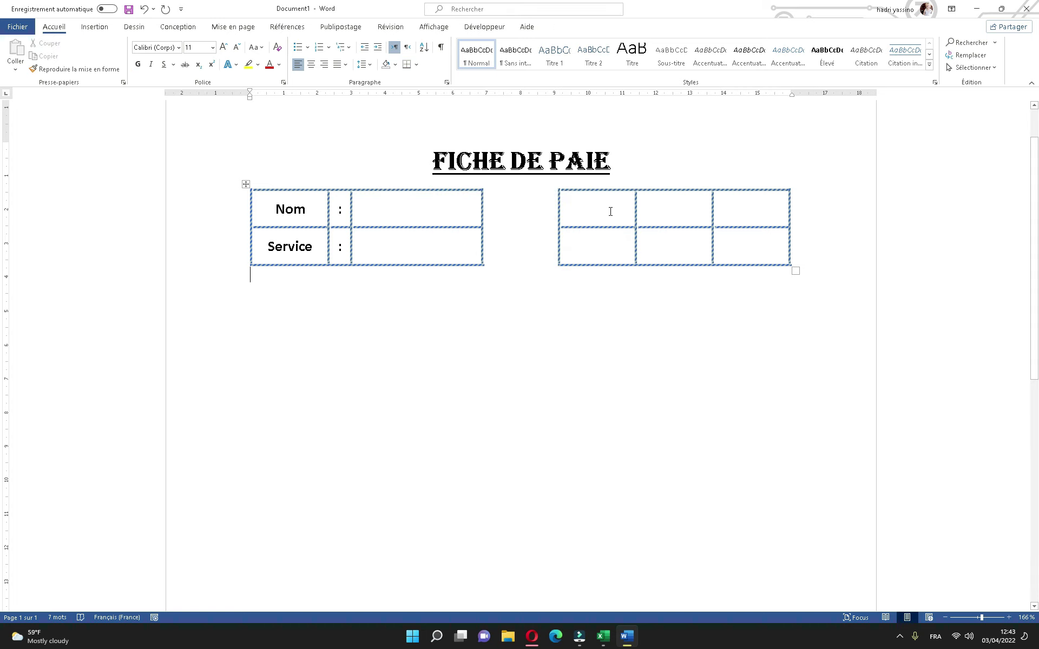
# - Enter Mois : Avril and Année : 2022 in the right-hand box
pyautogui.click(611, 212)
pyautogui.write('Mois')
pyautogui.click(599, 248)
pyautogui.write('Année')
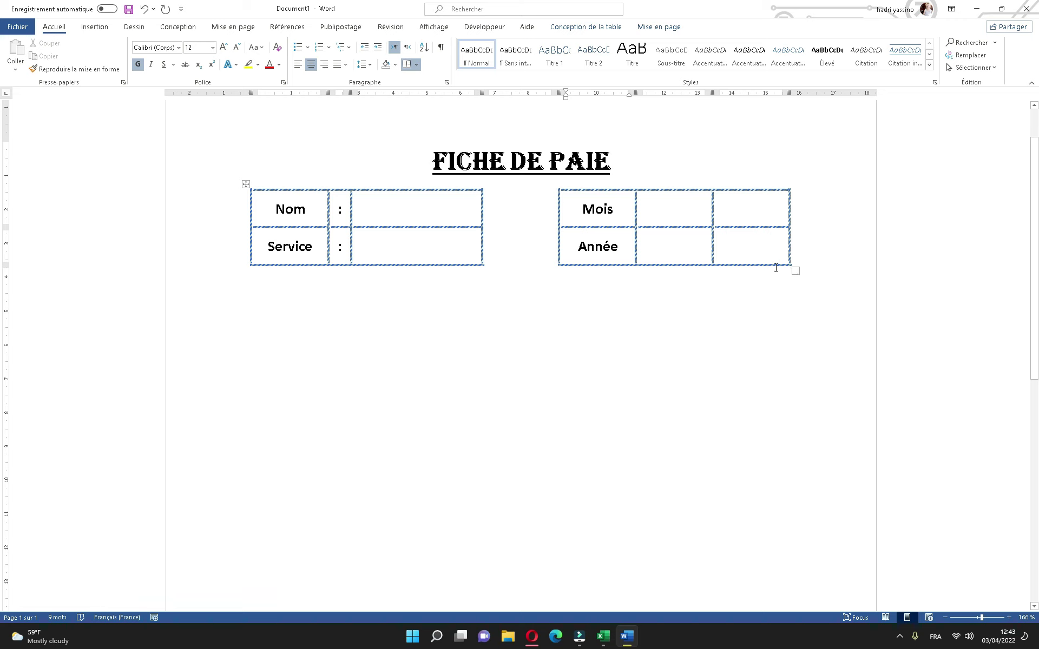
pyautogui.click(748, 217)
pyautogui.write('Avril')
pyautogui.click(733, 255)
pyautogui.write('2022')
pyautogui.click(660, 219)
pyautogui.write(':')
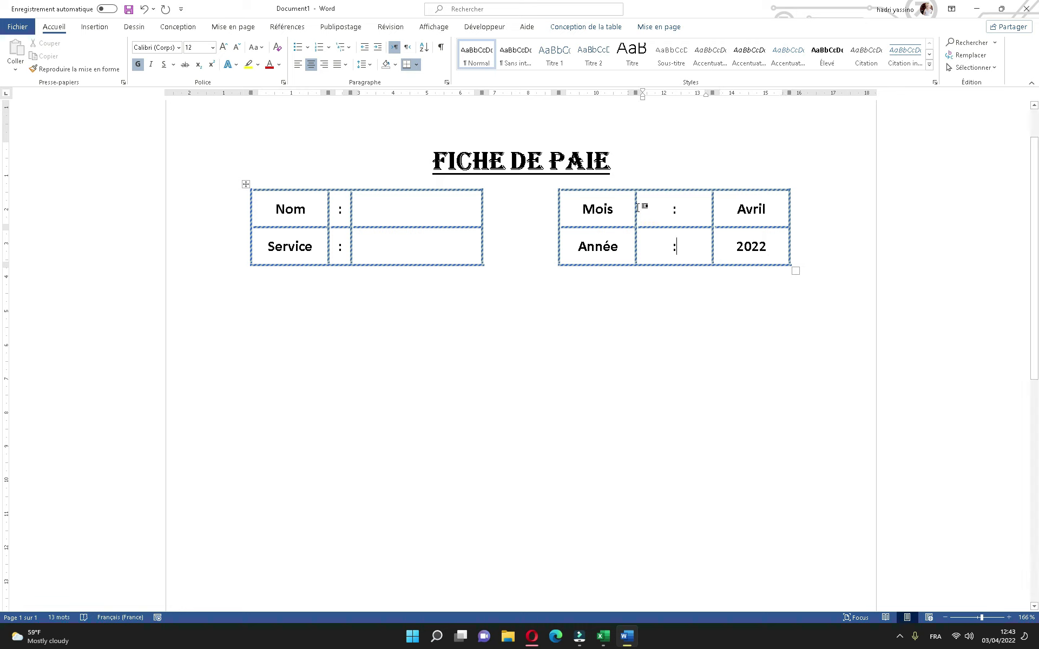
# - Resize the columns, narrowing the colon columns and widening the Nom value and Mois/Année columns
pyautogui.moveTo(636, 206); pyautogui.dragTo(696, 206)
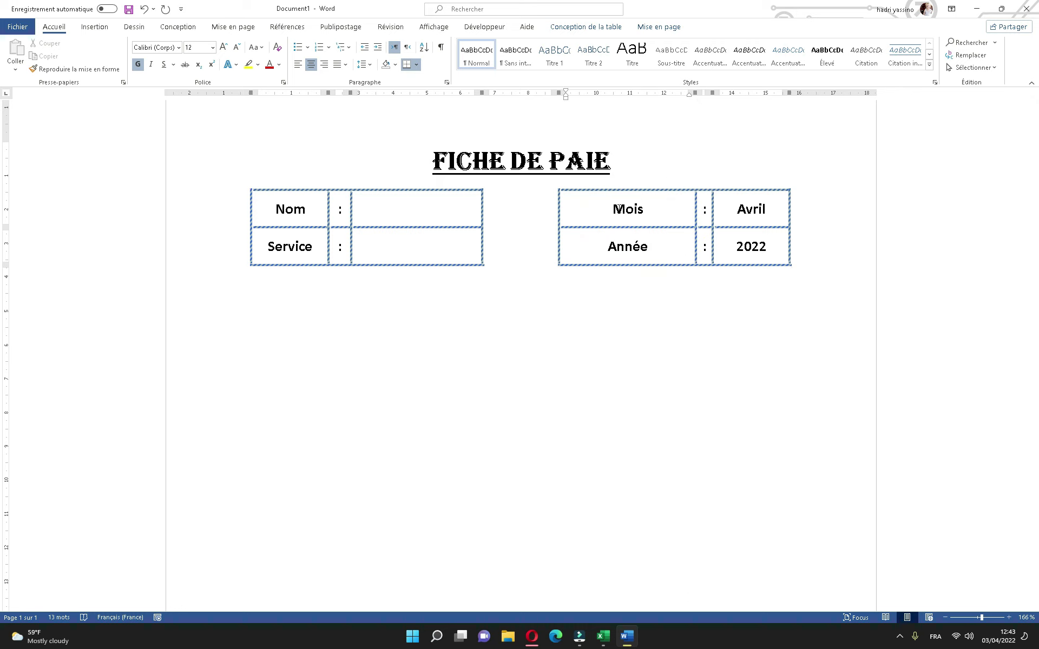
pyautogui.moveTo(559, 201); pyautogui.dragTo(639, 201)
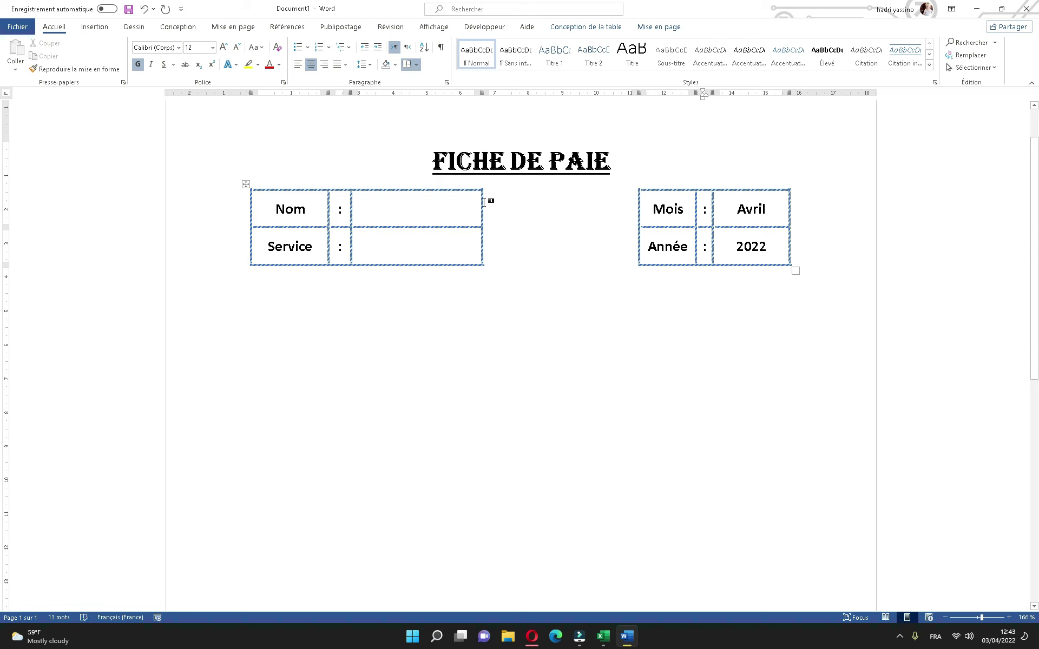
pyautogui.moveTo(482, 202); pyautogui.dragTo(537, 202)
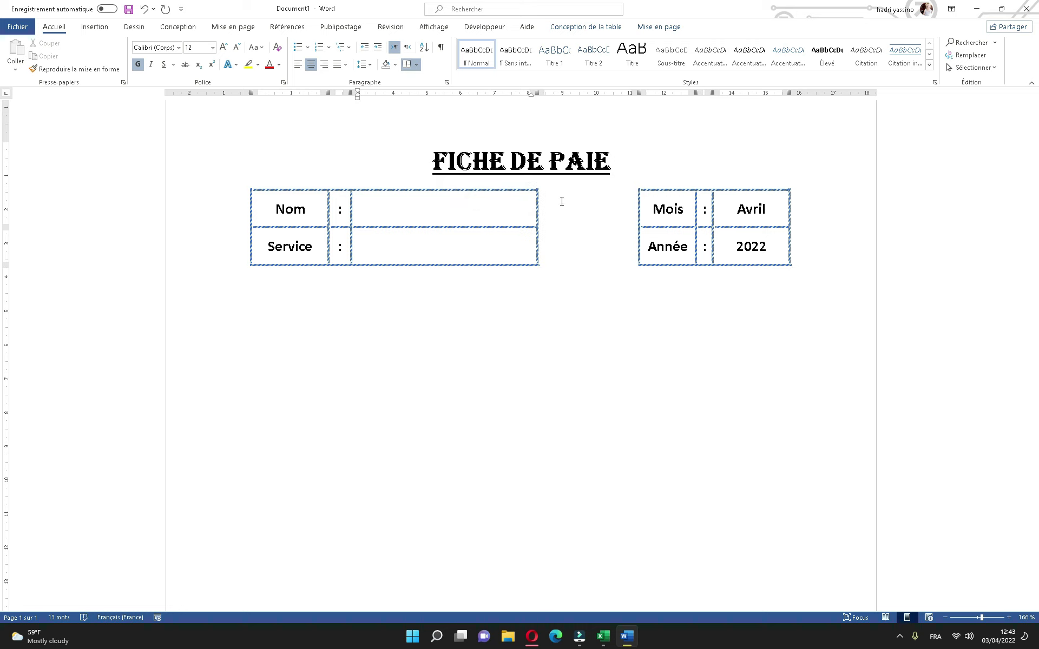
pyautogui.moveTo(638, 202); pyautogui.dragTo(614, 203)
pyautogui.click(656, 211)
pyautogui.scroll(-2, 347, 301)
pyautogui.scroll(3, 347, 301)
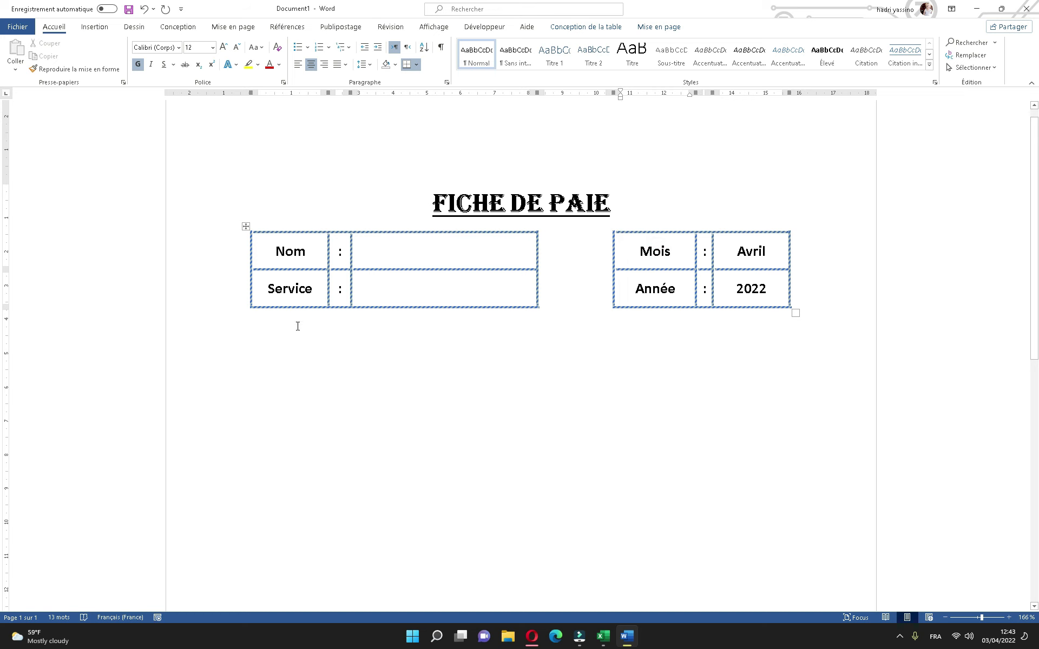
pyautogui.click(296, 329)
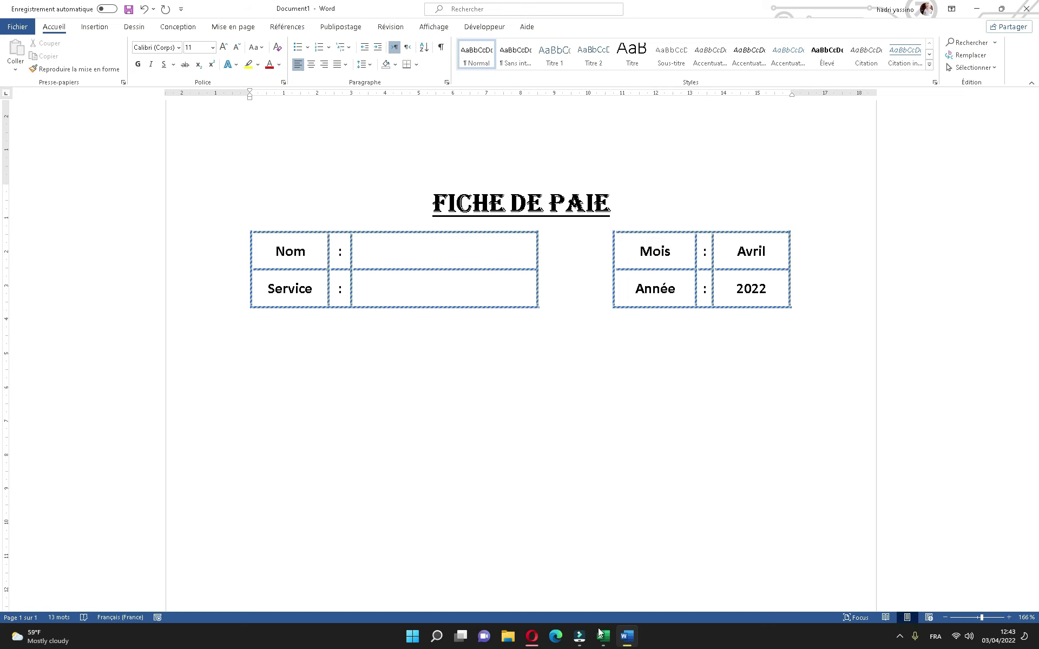
# - In Excel, review the Salaire De Base, Ancienneté, Allocation Familliale and Date De Recrutement headers
pyautogui.click(603, 636)
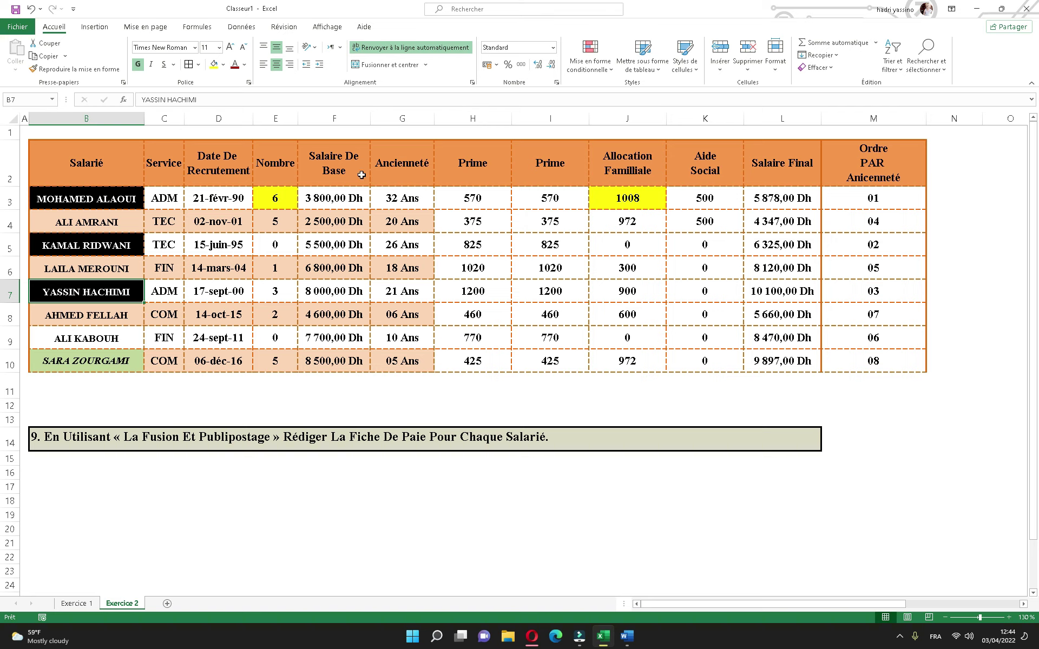
pyautogui.click(339, 165)
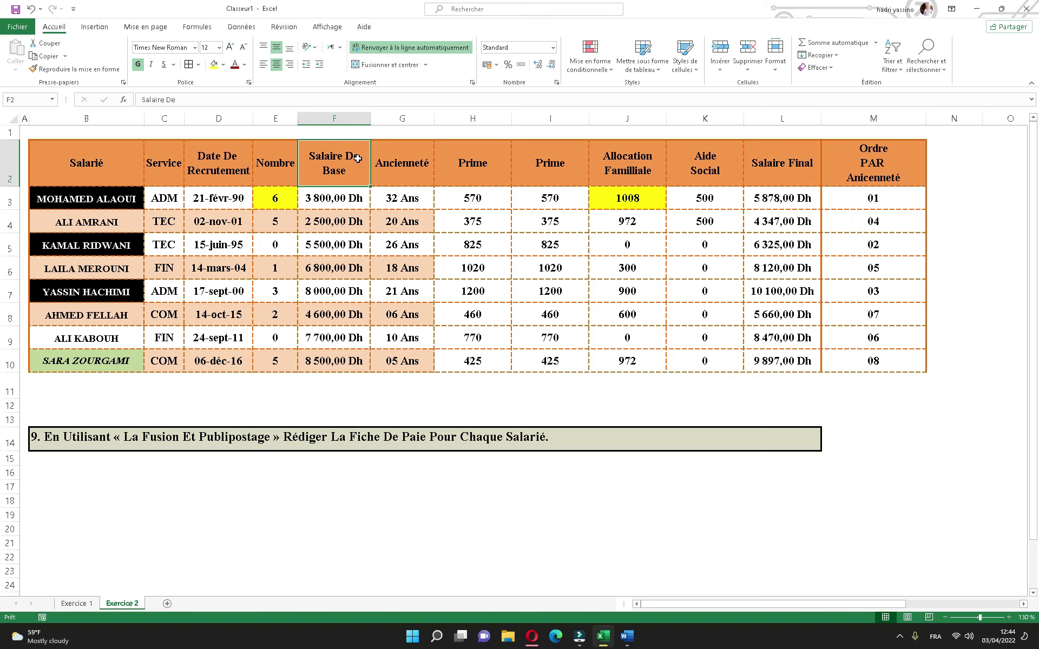
pyautogui.click(406, 165)
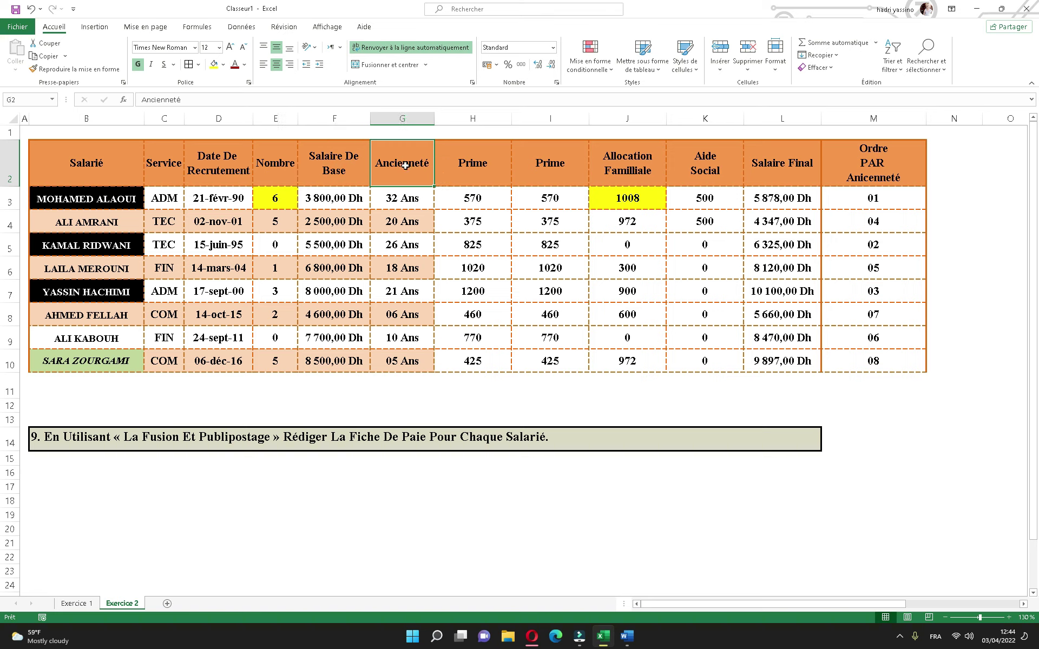
pyautogui.click(471, 169)
pyautogui.click(599, 172)
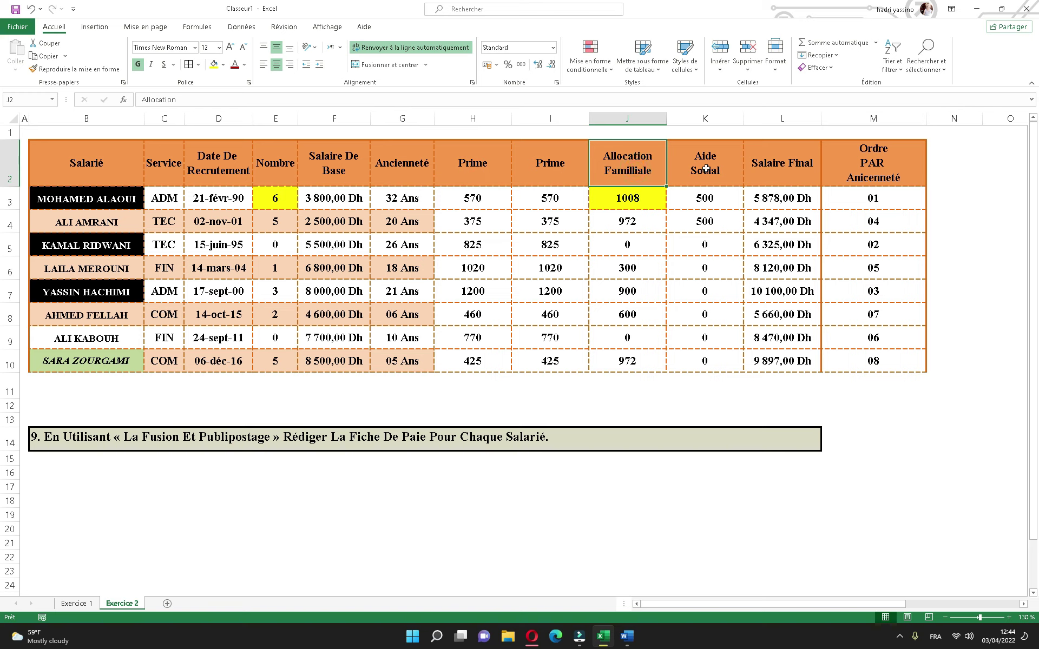
pyautogui.click(229, 167)
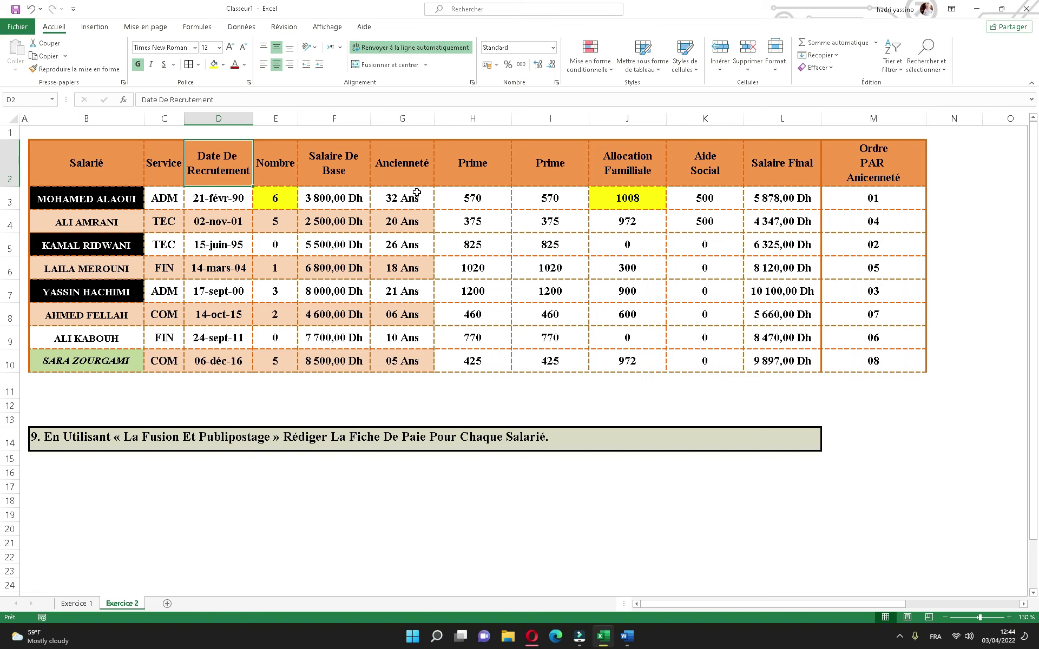
# - Select the Salaire De Base, Prime, Allocation Familliale, Aide Social and Salaire Final headers together
pyautogui.click(626, 638)
pyautogui.click(632, 641)
pyautogui.click(346, 167)
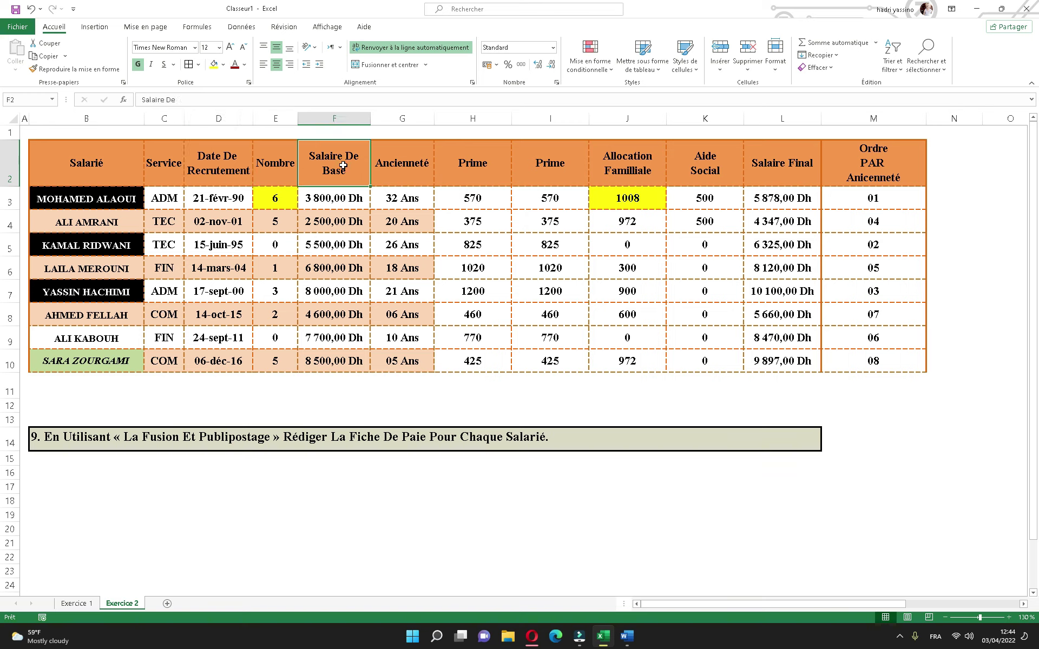
pyautogui.keyDown('ctrl'); pyautogui.click(474, 165); pyautogui.keyUp('ctrl')
pyautogui.keyDown('ctrl'); pyautogui.click(631, 161); pyautogui.keyUp('ctrl')
pyautogui.keyDown('ctrl'); pyautogui.click(723, 162); pyautogui.keyUp('ctrl')
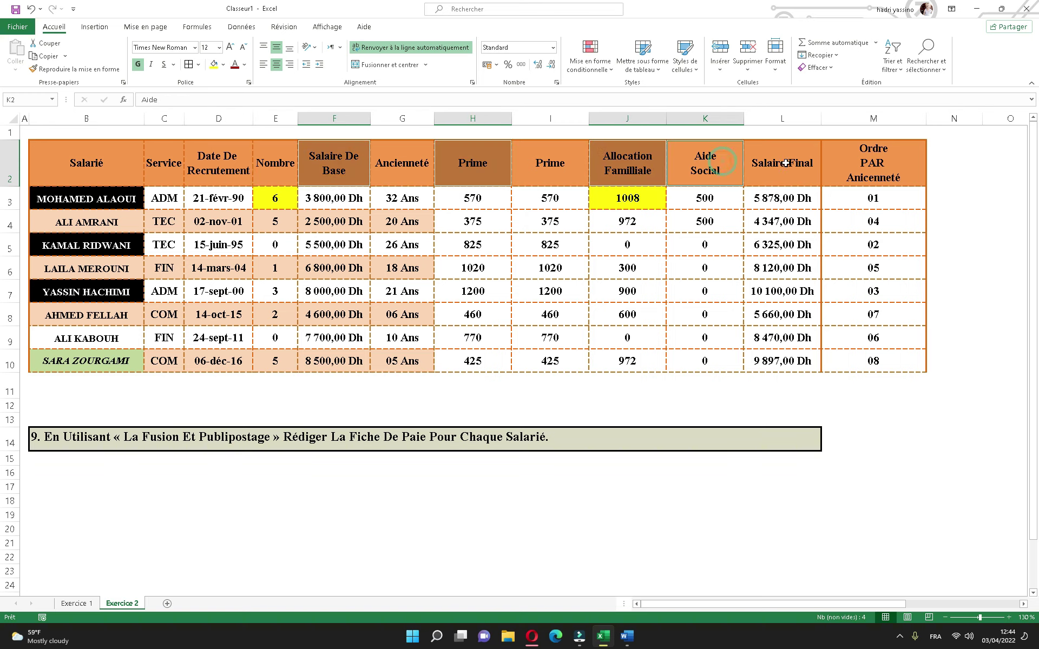
pyautogui.keyDown('ctrl'); pyautogui.click(785, 165); pyautogui.keyUp('ctrl')
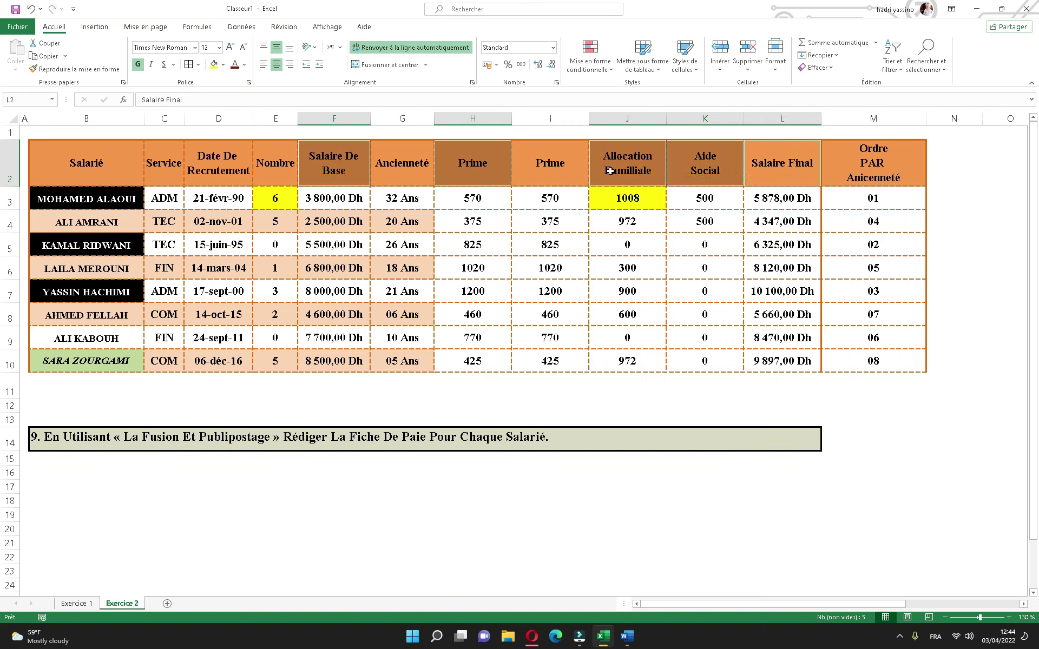
# - Insert a 2-row, 5-column table below the Nom and Mois boxes
pyautogui.click(626, 636)
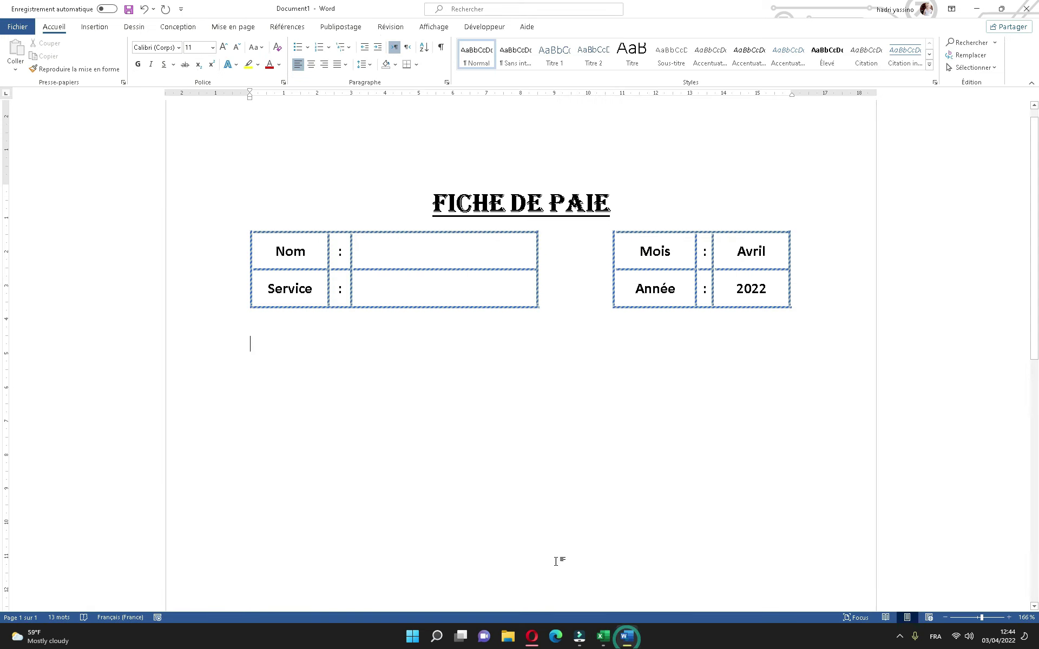
pyautogui.click(97, 27)
pyautogui.click(99, 69)
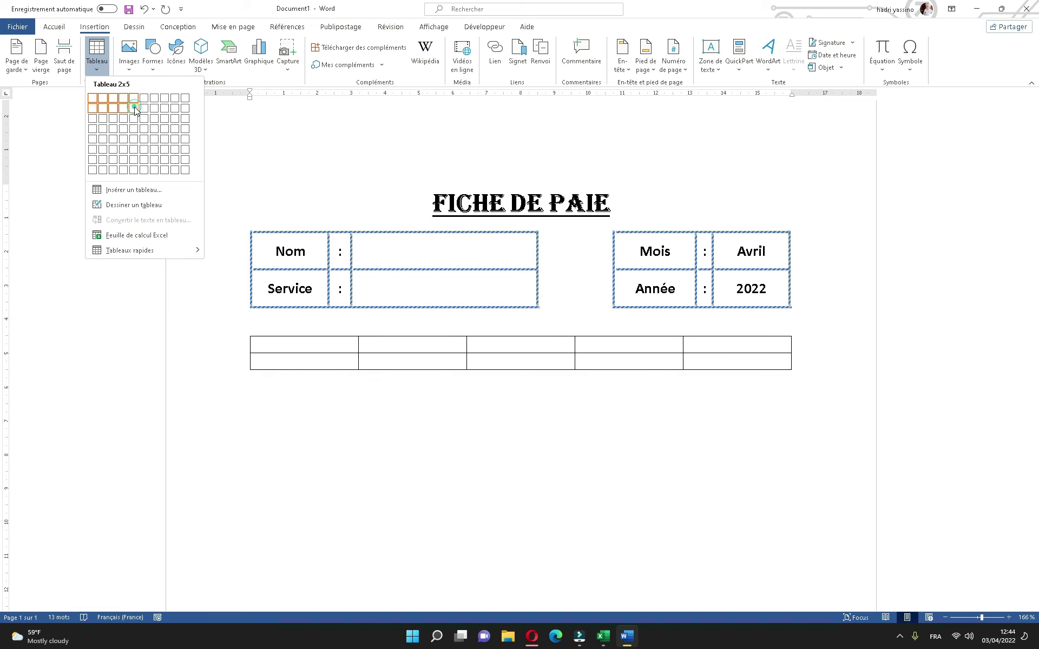
pyautogui.click(134, 108)
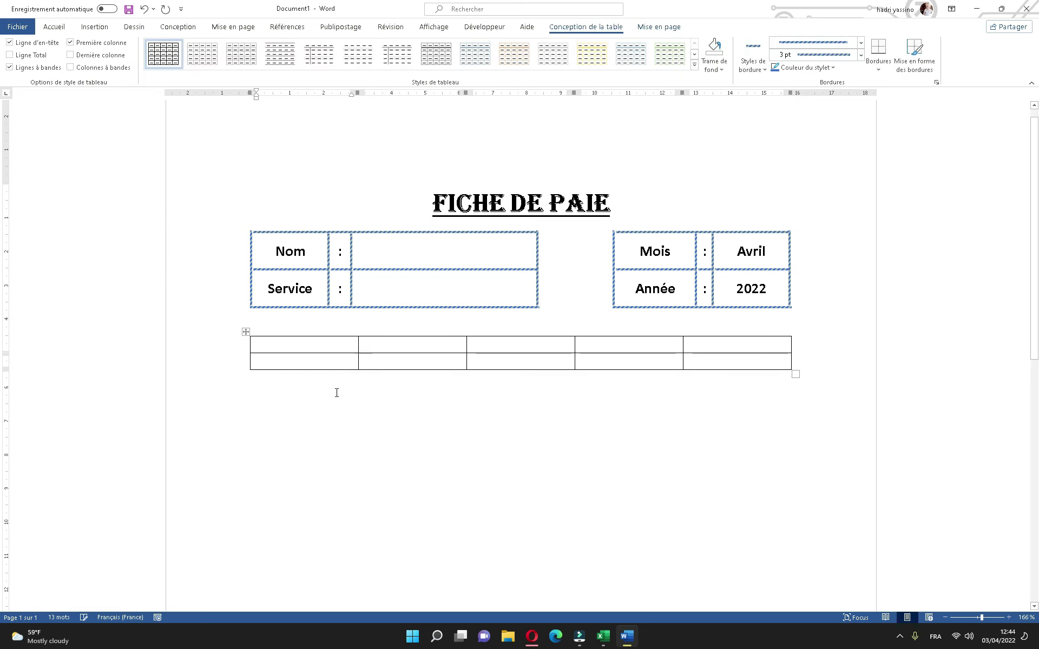
# - Centre the table's cell contents, set row height to 1 cm, and apply all borders
pyautogui.click(244, 332)
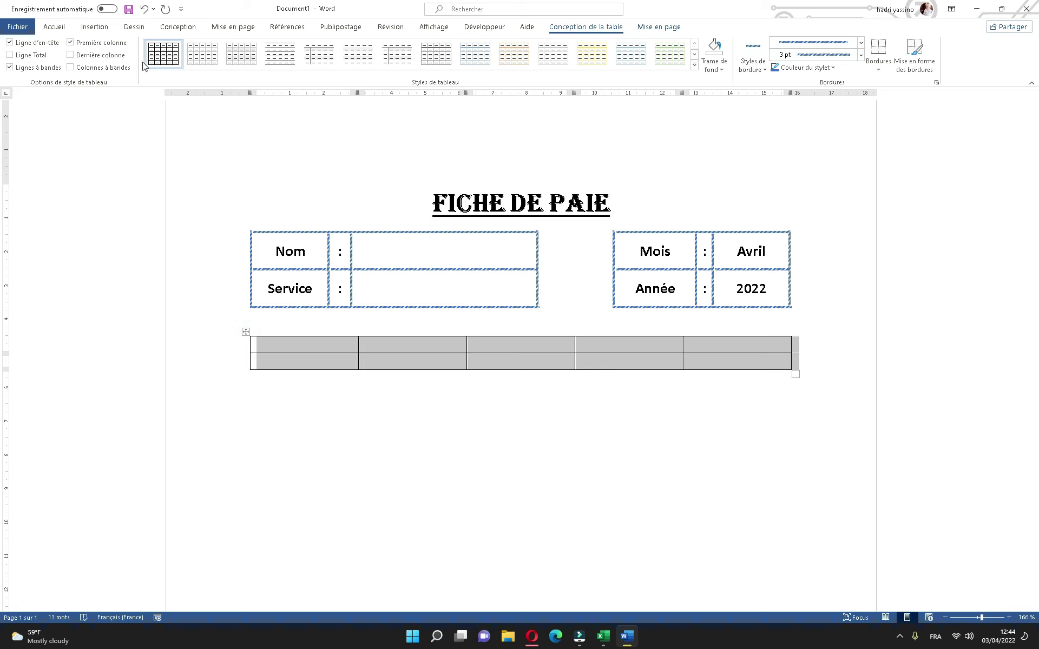
pyautogui.click(652, 27)
pyautogui.click(696, 56)
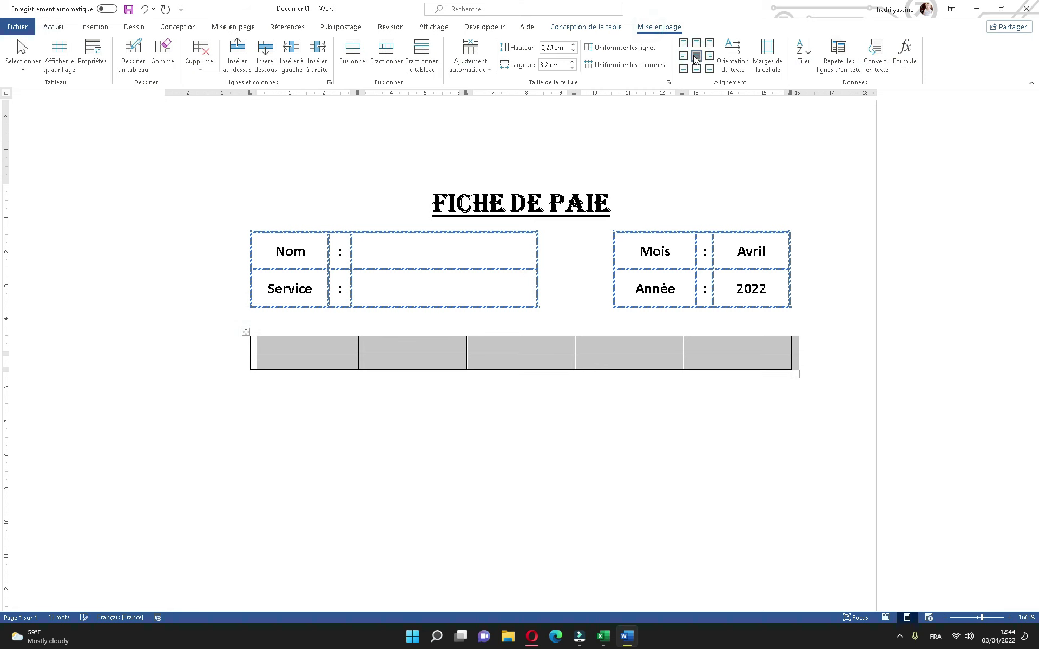
pyautogui.click(573, 45)
pyautogui.click(574, 48)
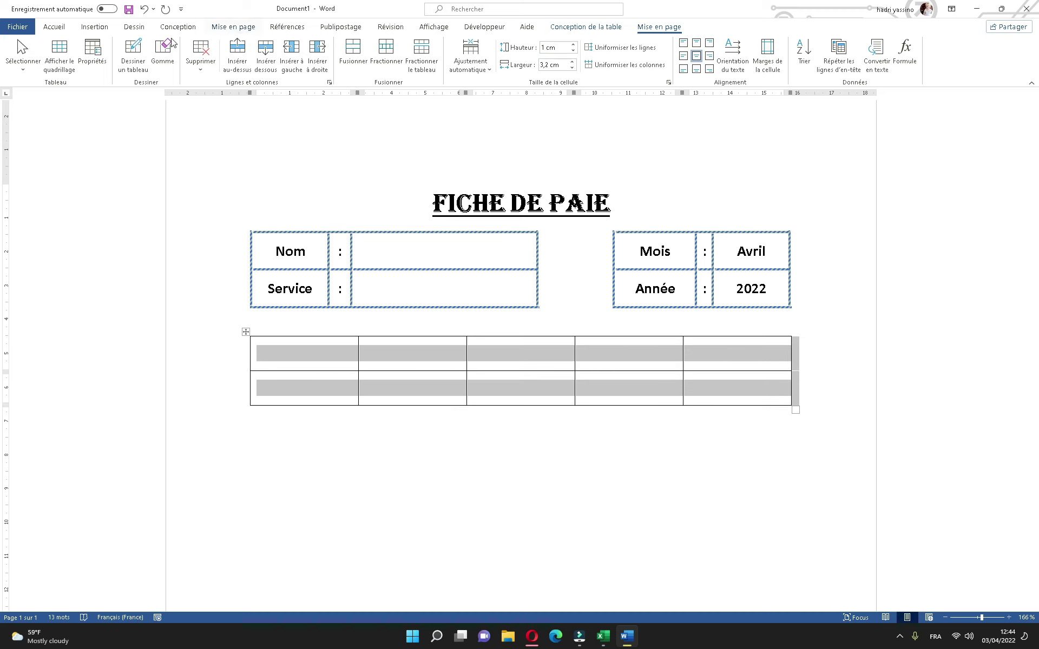
pyautogui.click(55, 27)
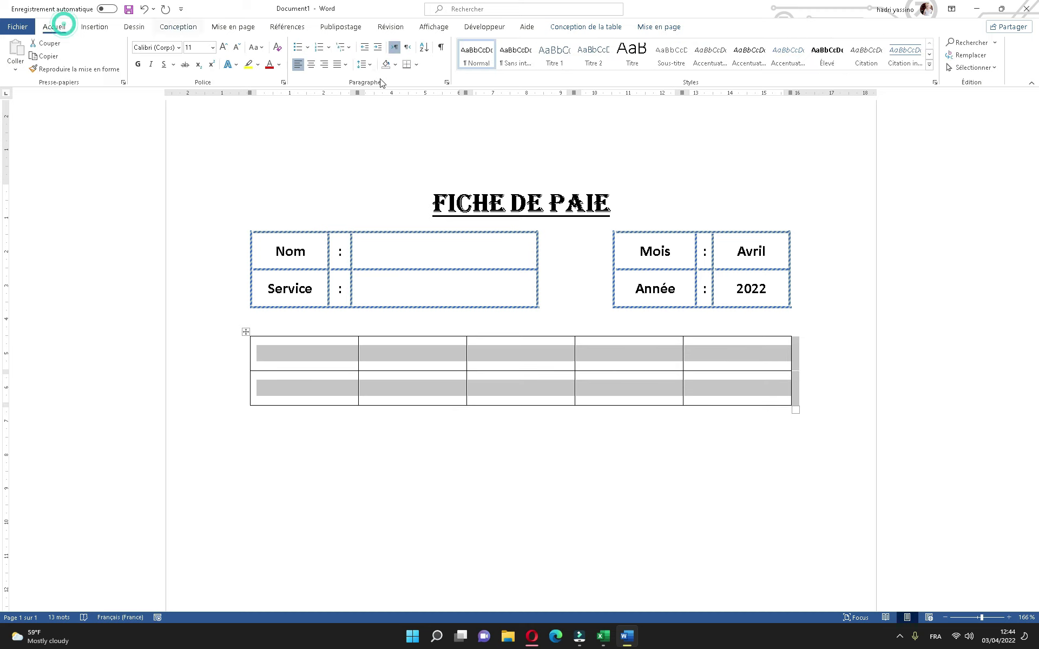
pyautogui.click(416, 65)
pyautogui.click(433, 162)
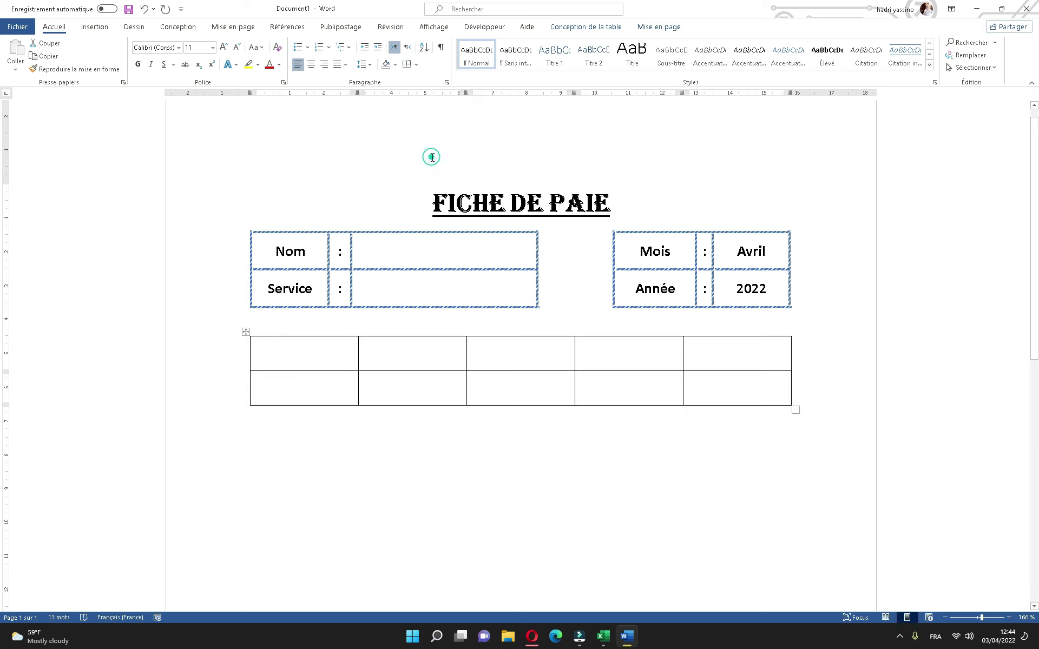
pyautogui.click(199, 48)
pyautogui.write('12')
# - Set the table font to Bell MT at size 12
pyautogui.press('Return')
pyautogui.click(157, 48)
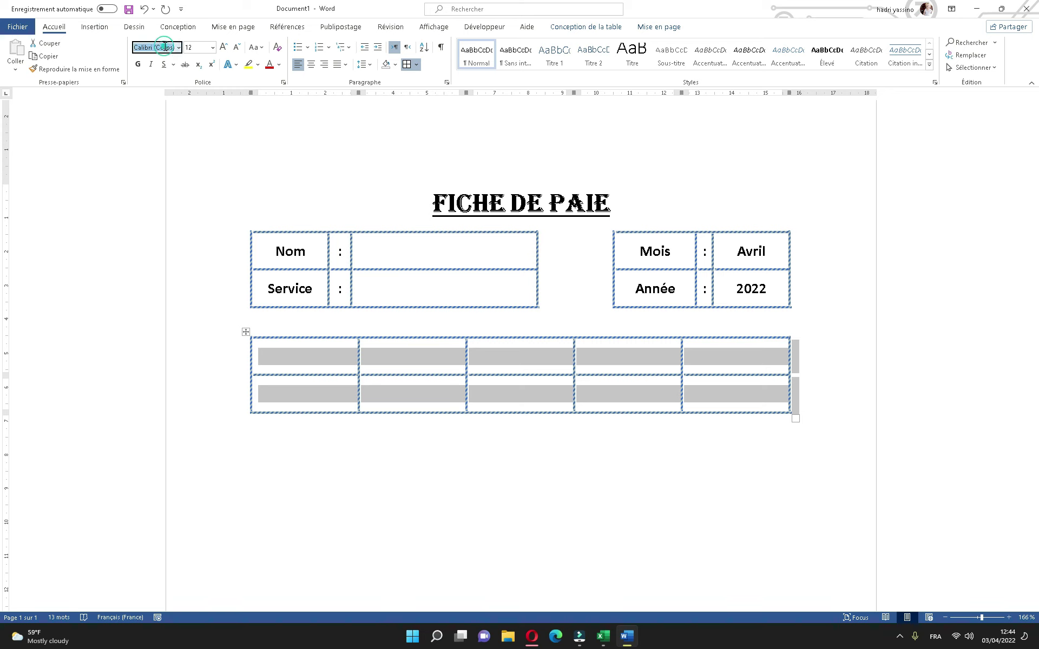
pyautogui.write('b')
pyautogui.press('Return')
# - Type headers Salaire De Base, Prime, Allocation Familliale and Aide Sociale in the first row
pyautogui.click(316, 371)
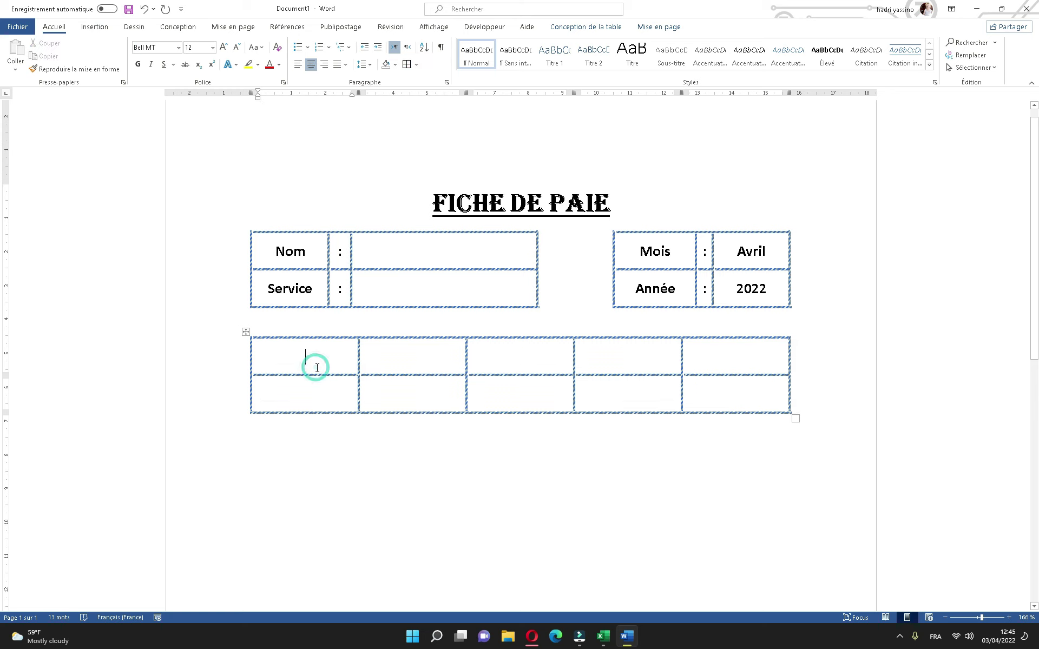
pyautogui.write('Salaire De')
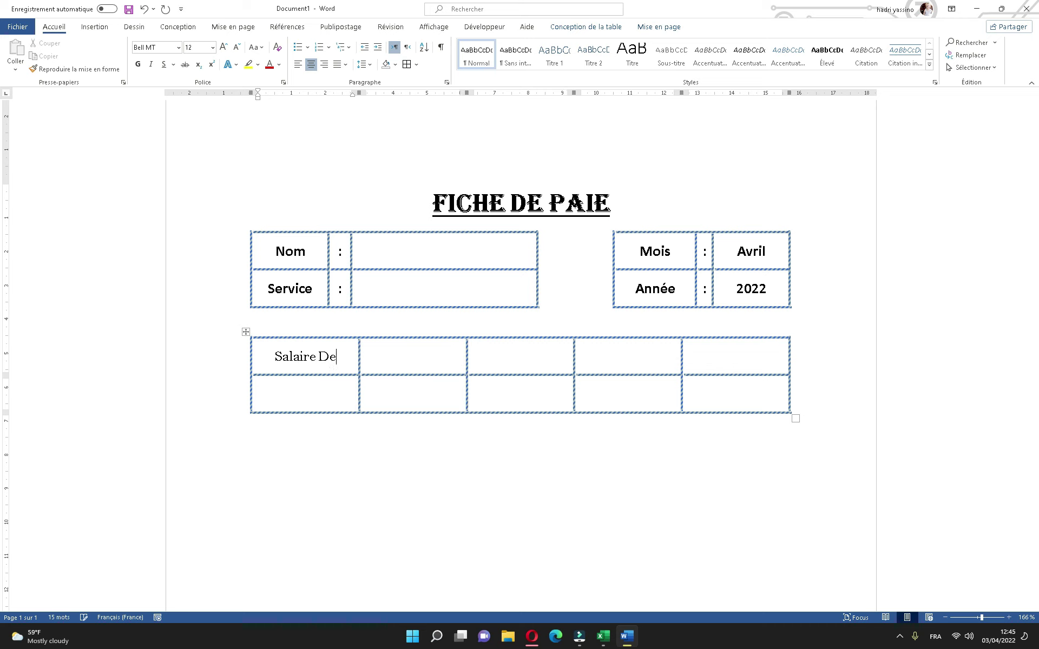
pyautogui.press('Return')
pyautogui.write('ase')
pyautogui.press('Tab')
pyautogui.write('Prime')
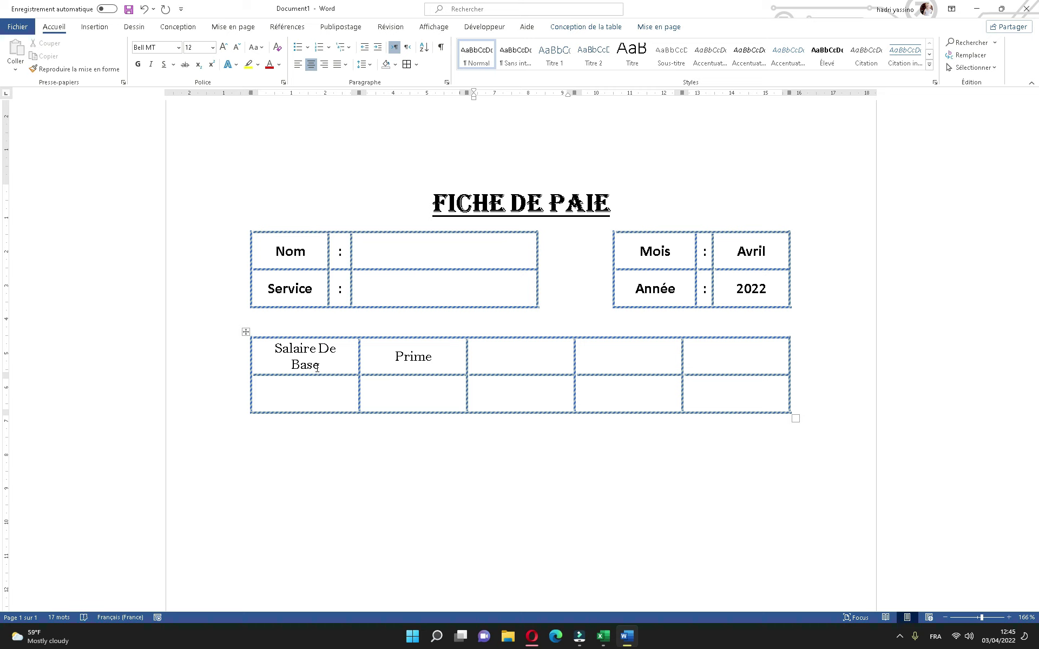
pyautogui.write('llocation')
pyautogui.press('Return')
pyautogui.write('amilliale')
pyautogui.write('Aide')
pyautogui.press('Return')
pyautogui.write('ociale')
# - Correct Familliale to Familiale and enter Salaire Final in the fifth header cell
pyautogui.rightClick(502, 366)
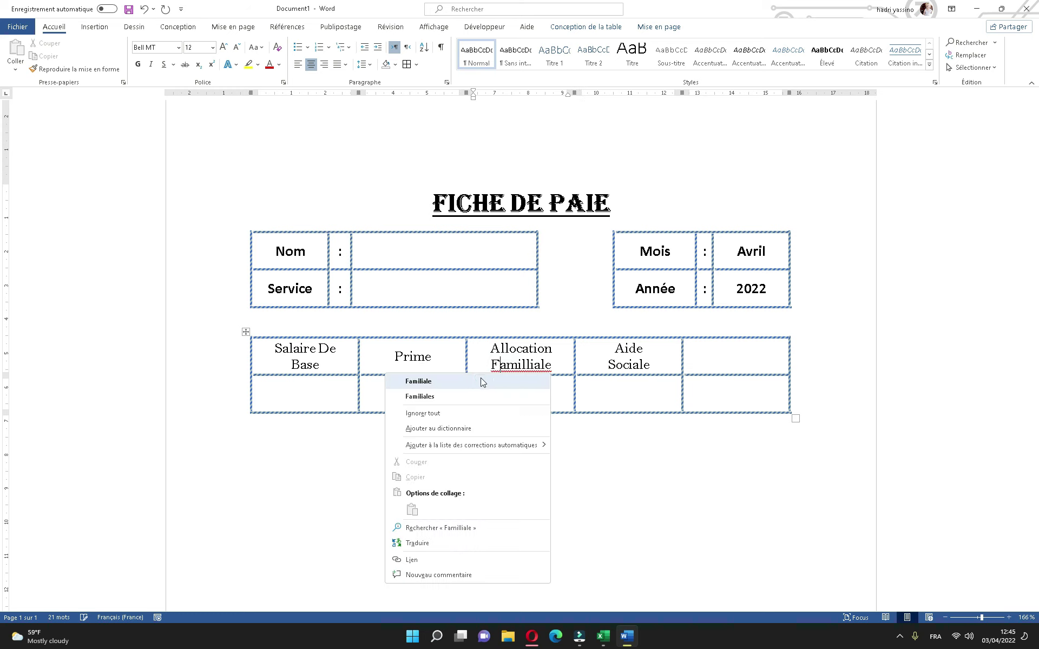
pyautogui.click(482, 379)
pyautogui.click(743, 347)
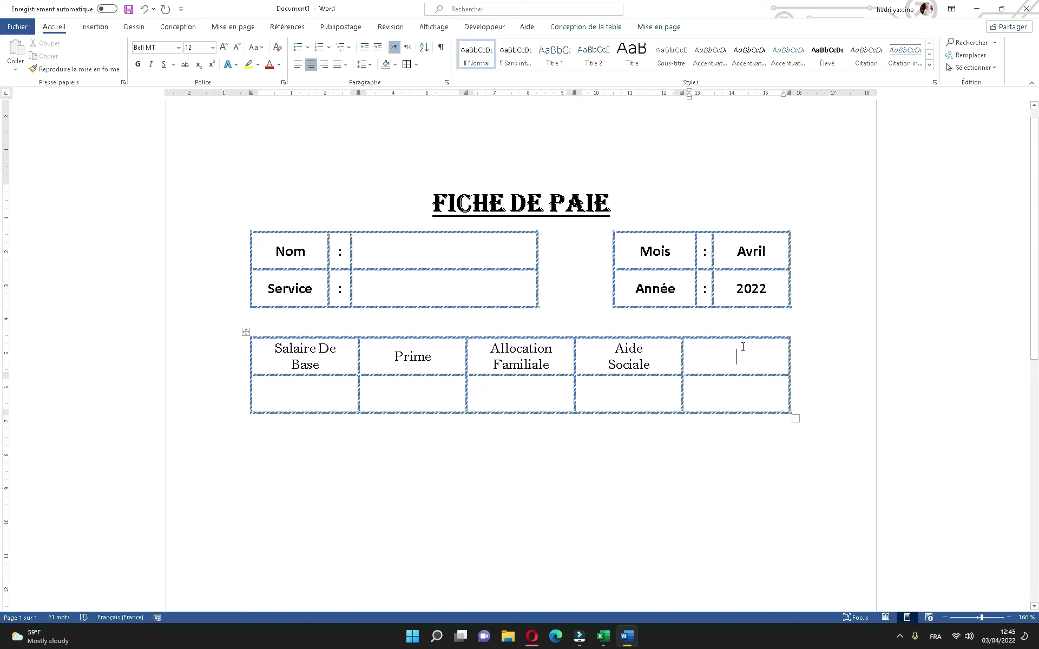
pyautogui.write('Salaire')
pyautogui.press('Return')
pyautogui.write('inalni')
pyautogui.press('BackSpace')
pyautogui.press('BackSpace')
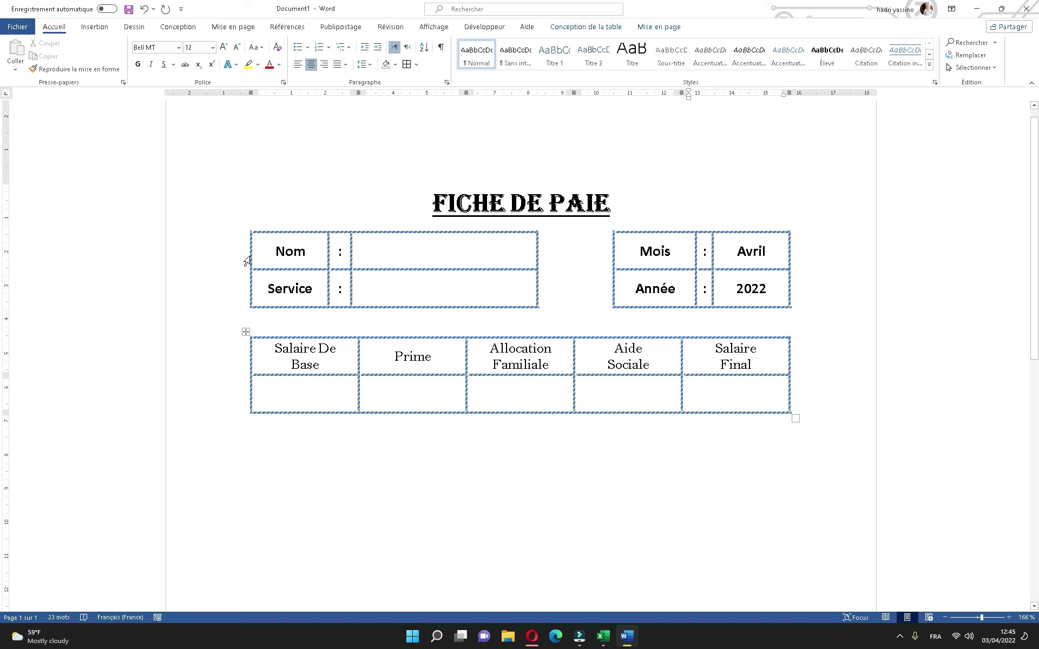
# - Copy the bold formatting of Nom onto the salary header row
pyautogui.doubleClick(280, 251)
pyautogui.click(74, 70)
pyautogui.moveTo(273, 342); pyautogui.dragTo(747, 351)
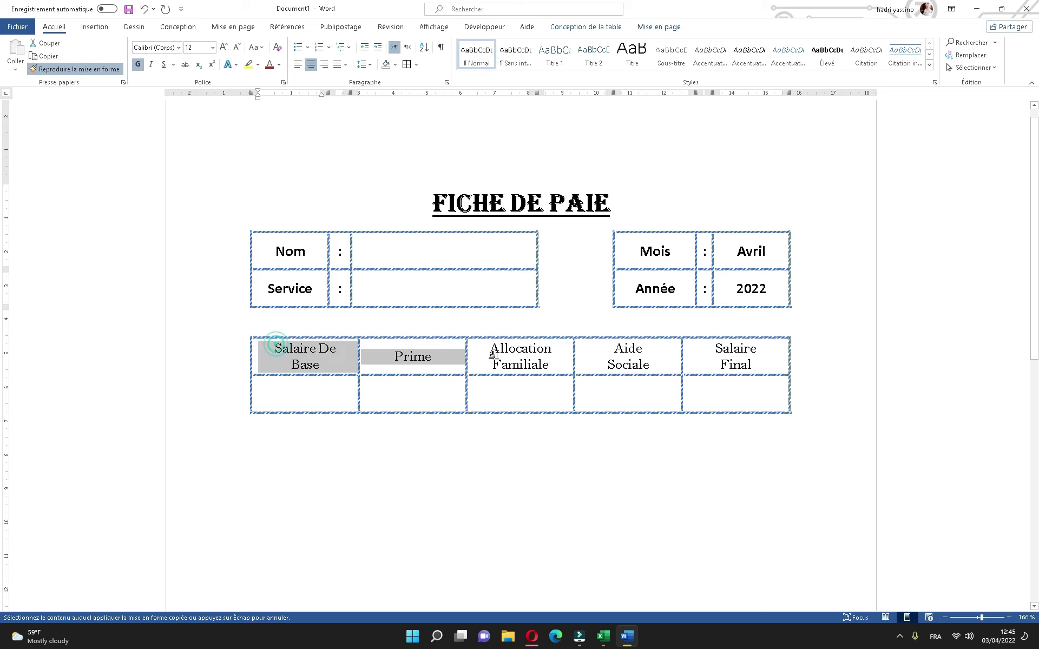
# - Remove the border line between the Nom/Service labels and their colons
pyautogui.click(380, 255)
pyautogui.moveTo(279, 251); pyautogui.dragTo(342, 289)
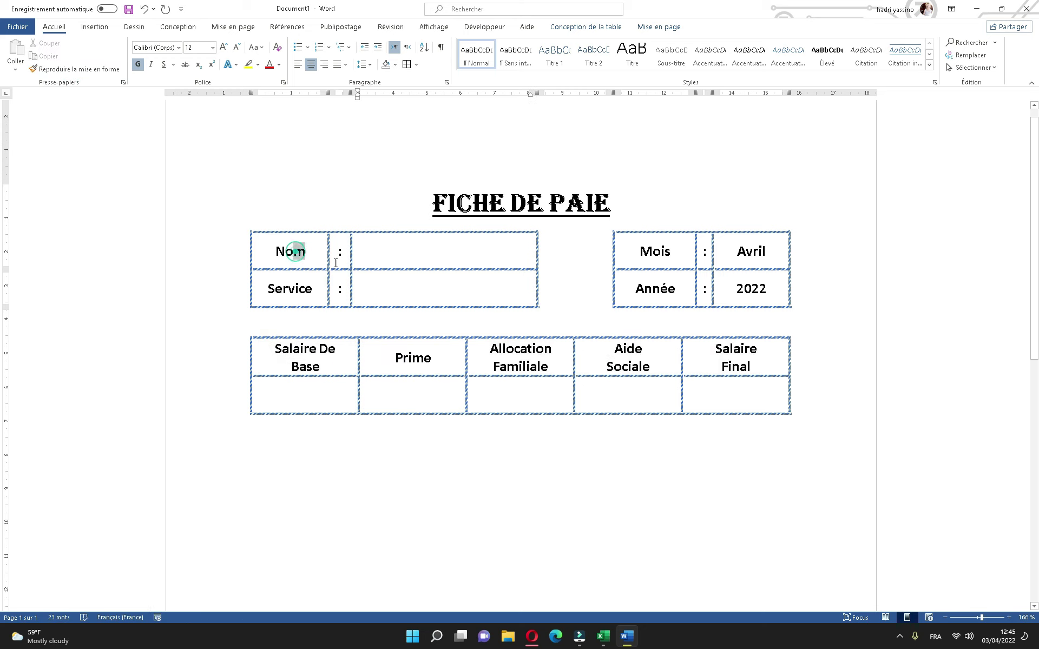
pyautogui.click(416, 65)
pyautogui.click(452, 314)
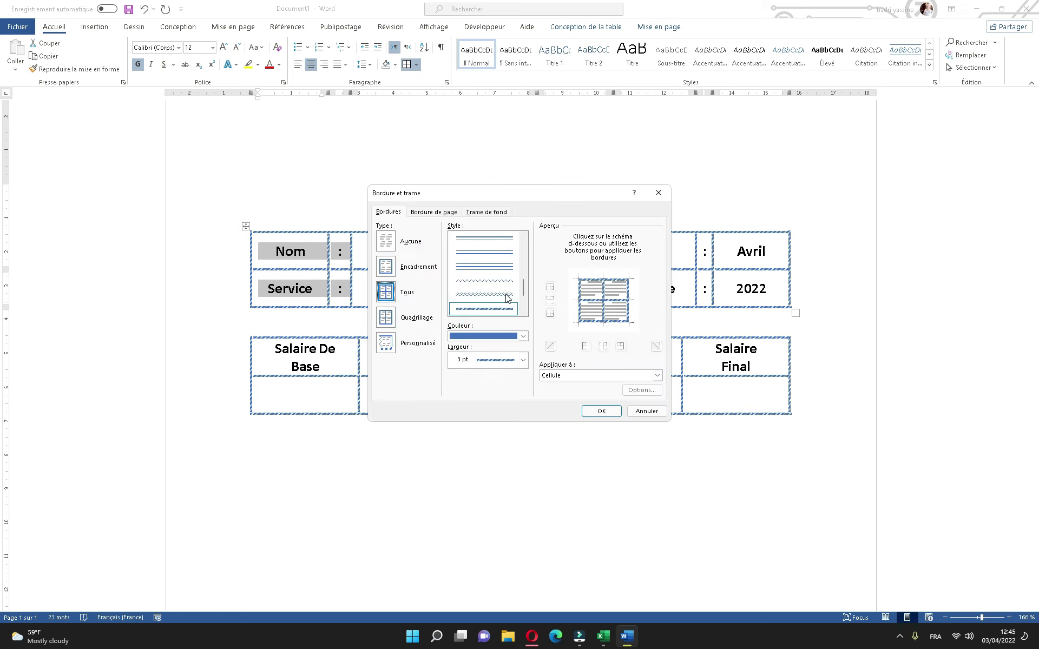
pyautogui.click(604, 300)
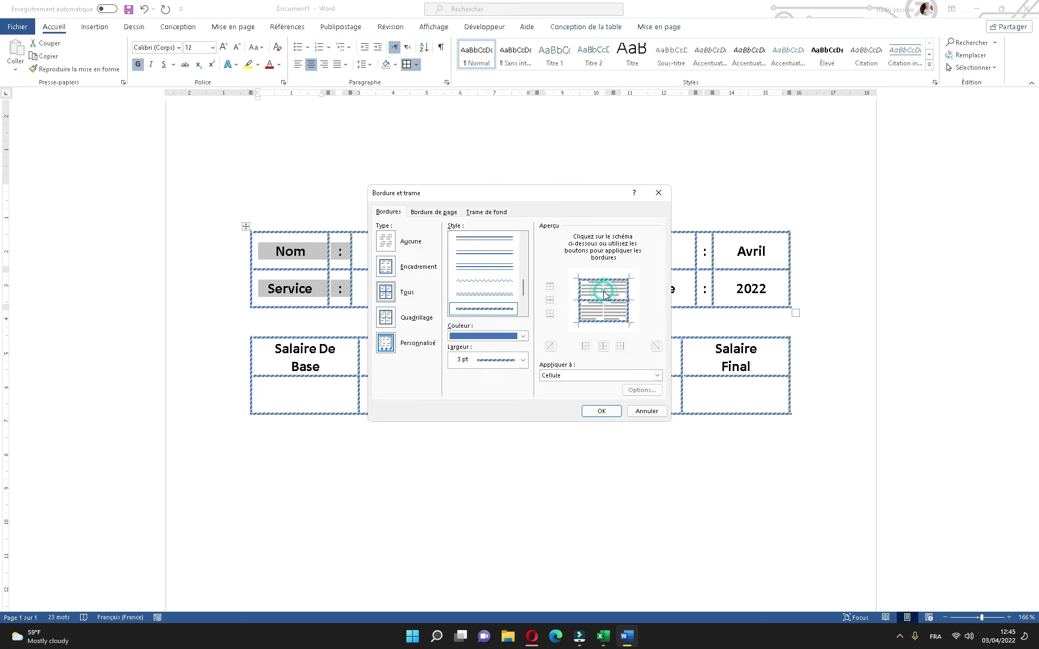
pyautogui.click(600, 412)
# - Remove the line between the Mois/Année labels and colons, then add a blank line under the title
pyautogui.click(612, 494)
pyautogui.moveTo(653, 251)
pyautogui.mouseDown()
pyautogui.moveTo(696, 270)
pyautogui.moveTo(704, 289)
pyautogui.mouseUp()
pyautogui.click(416, 64)
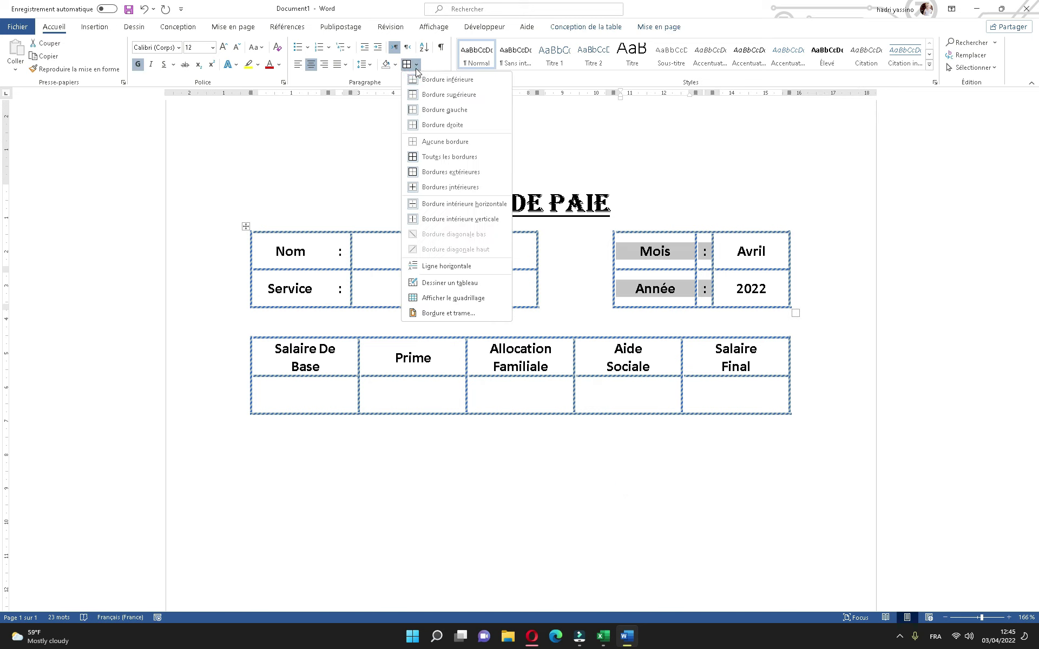
pyautogui.click(455, 312)
pyautogui.click(604, 290)
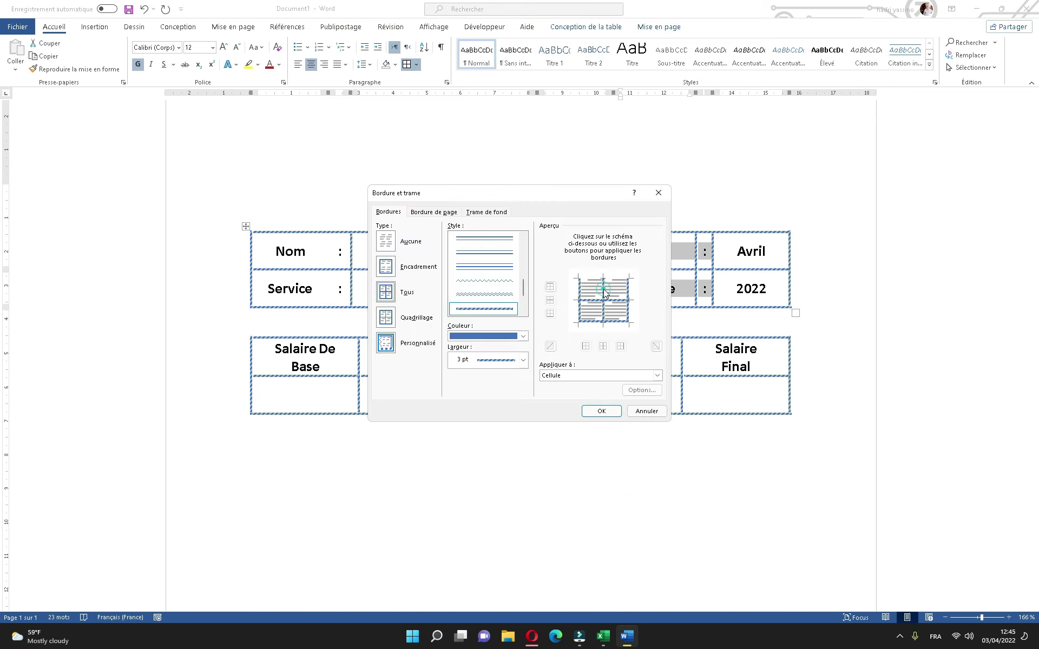
pyautogui.click(598, 278)
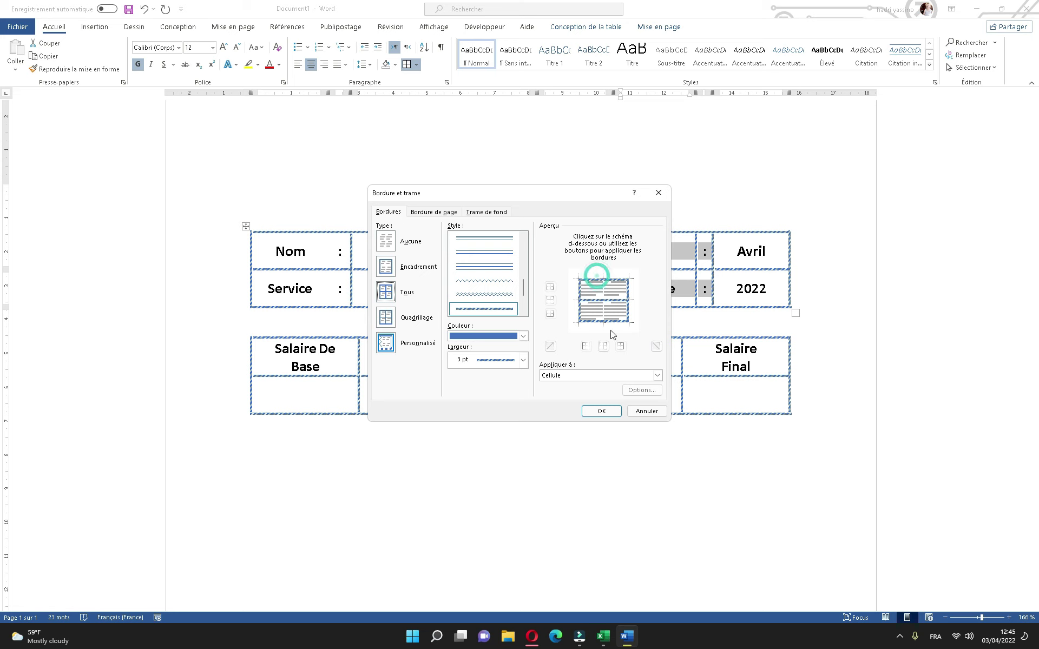
pyautogui.click(615, 407)
pyautogui.click(604, 417)
pyautogui.moveTo(526, 246)
pyautogui.click(615, 201)
pyautogui.press('Return')
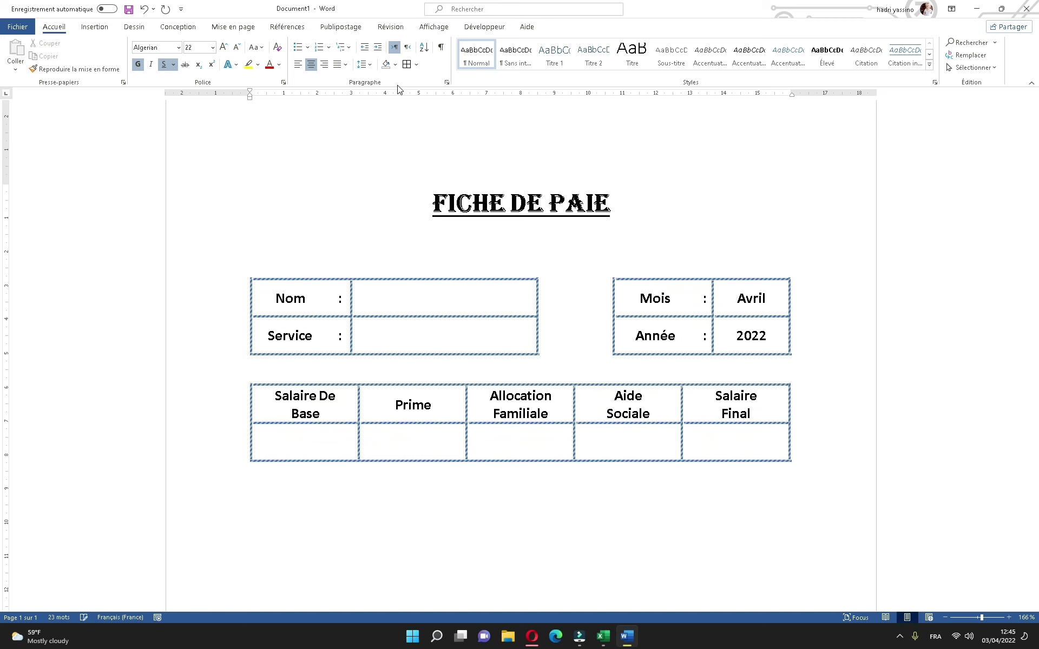
# - Add a blue, thick hatched 3 pt page border
pyautogui.click(178, 26)
pyautogui.click(977, 54)
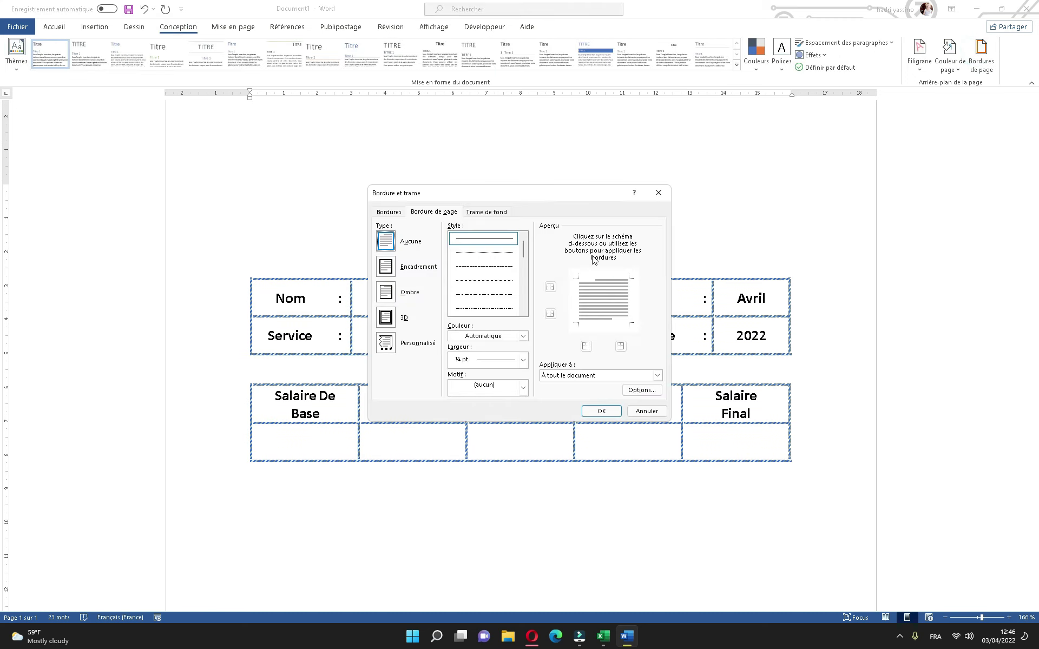
pyautogui.scroll(-2, 523, 313)
pyautogui.scroll(-2, 523, 312)
pyautogui.scroll(-2, 523, 312)
pyautogui.scroll(-1, 523, 312)
pyautogui.scroll(-1, 523, 312)
pyautogui.scroll(-1, 523, 312)
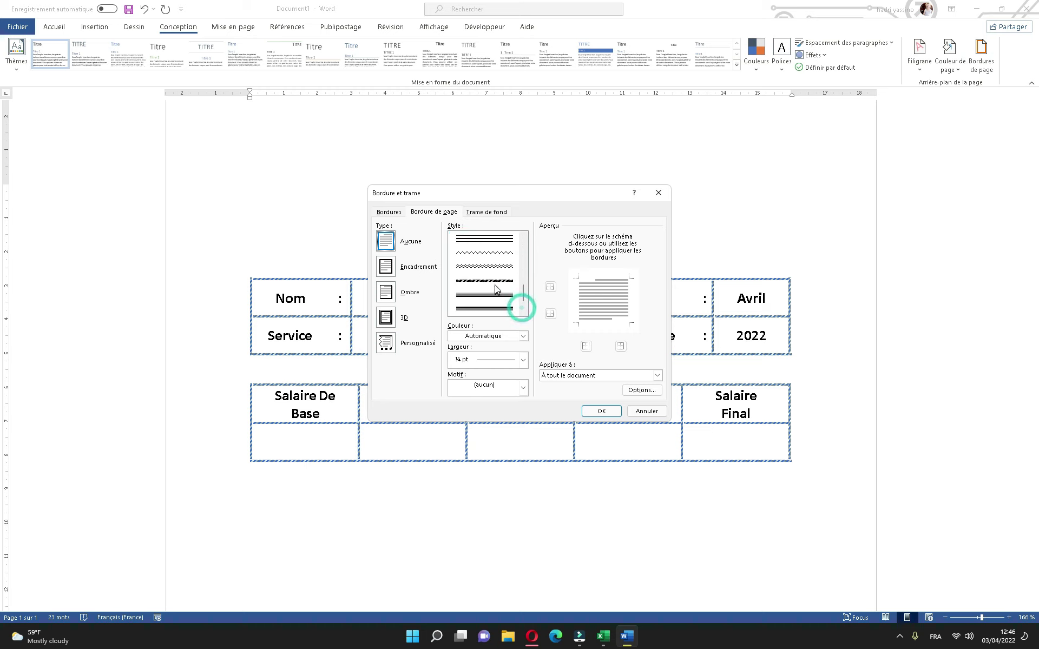
pyautogui.click(484, 308)
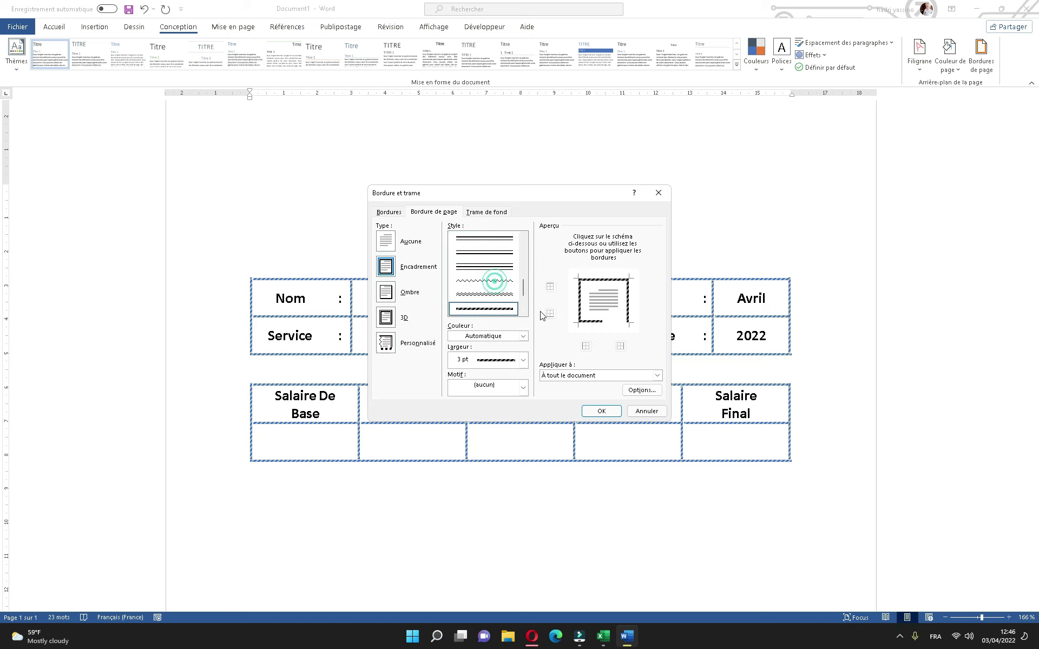
pyautogui.click(523, 336)
pyautogui.click(490, 381)
pyautogui.click(601, 412)
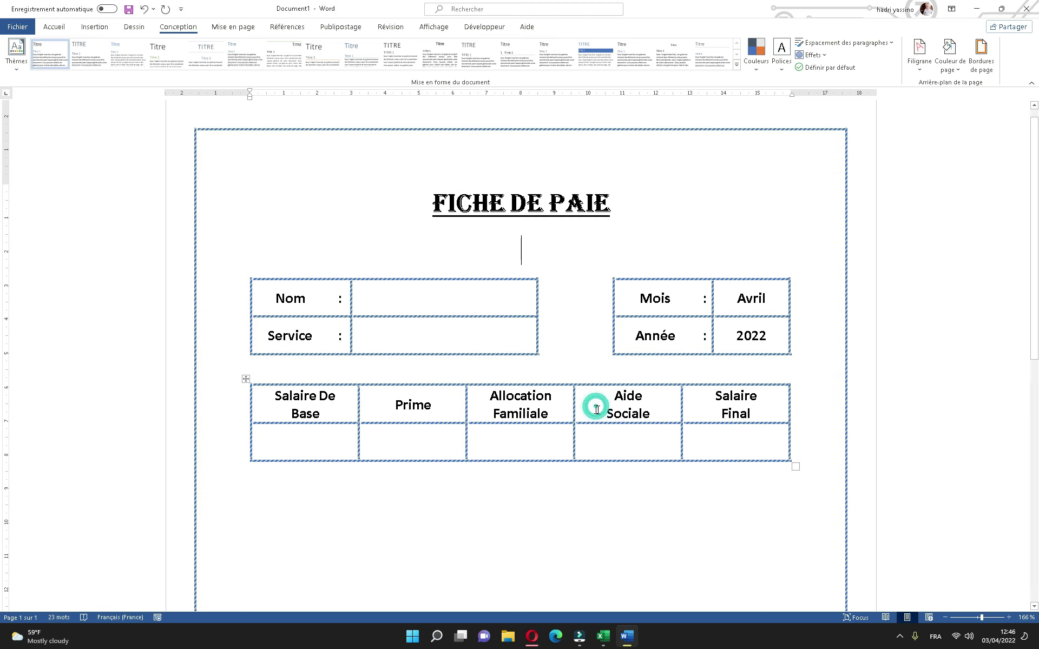
# - Add a right-aligned Signature line below the salary table
pyautogui.scroll(-2, 632, 387)
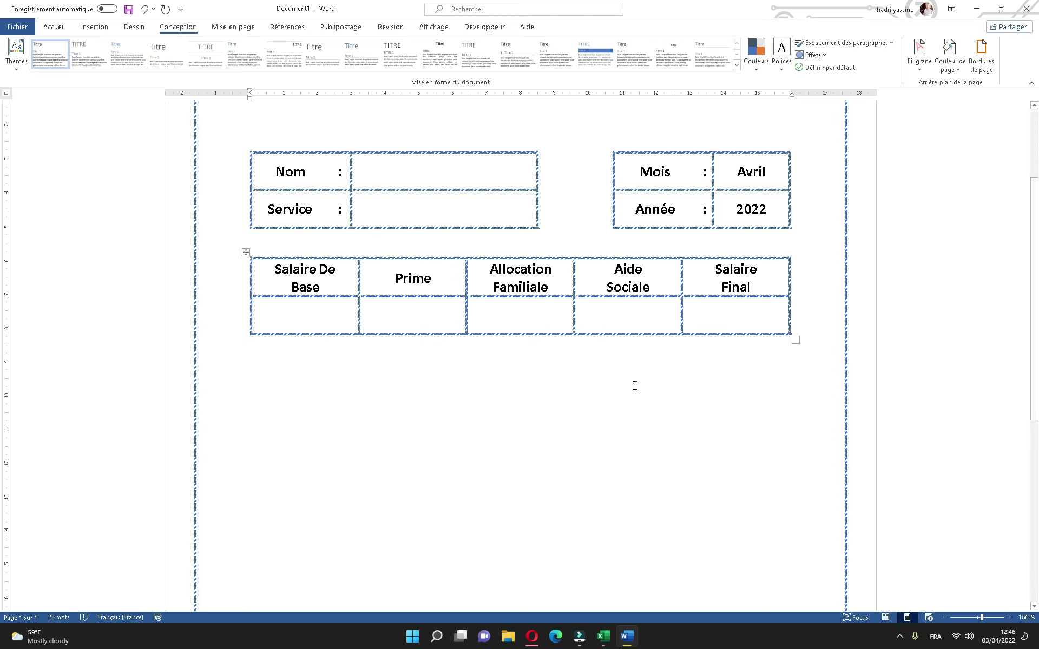
pyautogui.click(696, 381)
pyautogui.write('Signature')
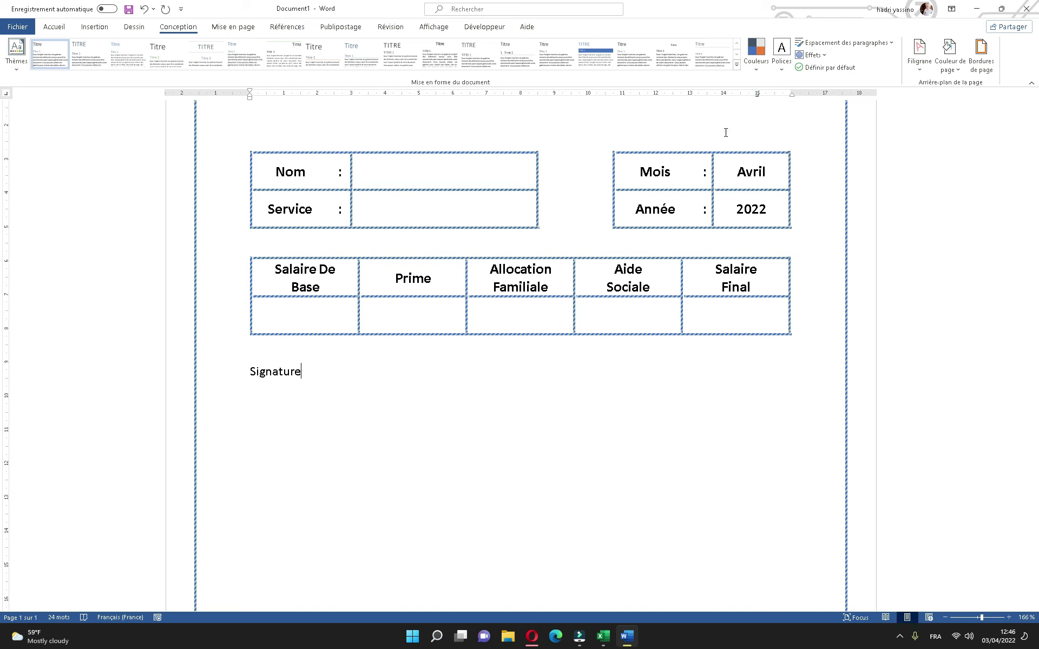
pyautogui.click(245, 373)
pyautogui.hotkey('ctrl', 'r')
pyautogui.scroll(5, 608, 430)
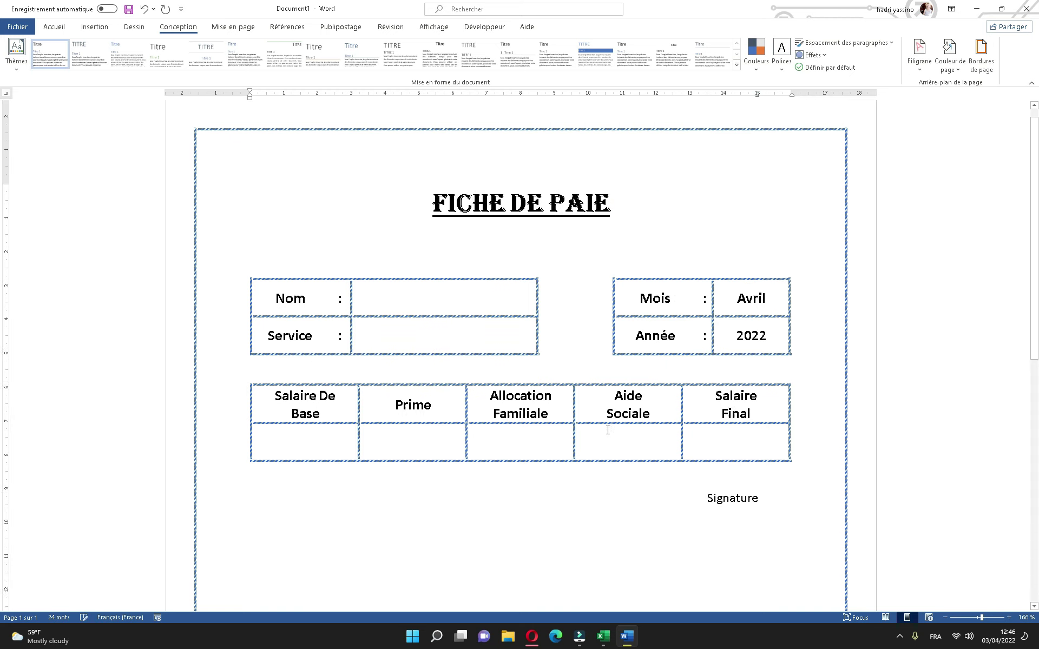
pyautogui.scroll(1, 567, 354)
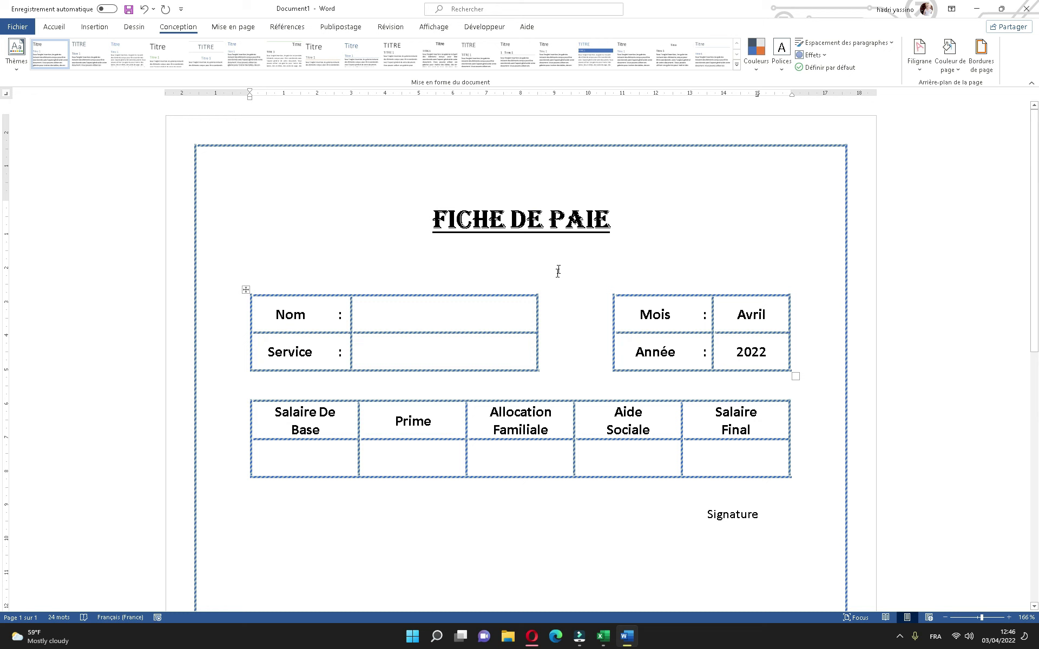
# - In Excel, delete the empty first row above the salary table
pyautogui.click(603, 635)
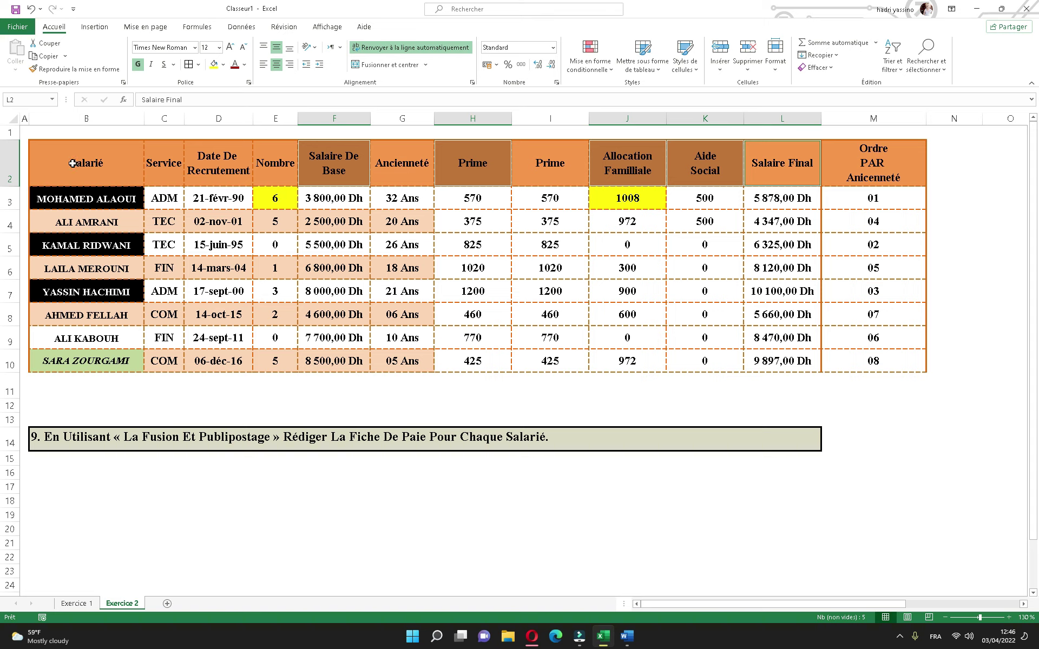
pyautogui.moveTo(66, 162); pyautogui.dragTo(873, 165)
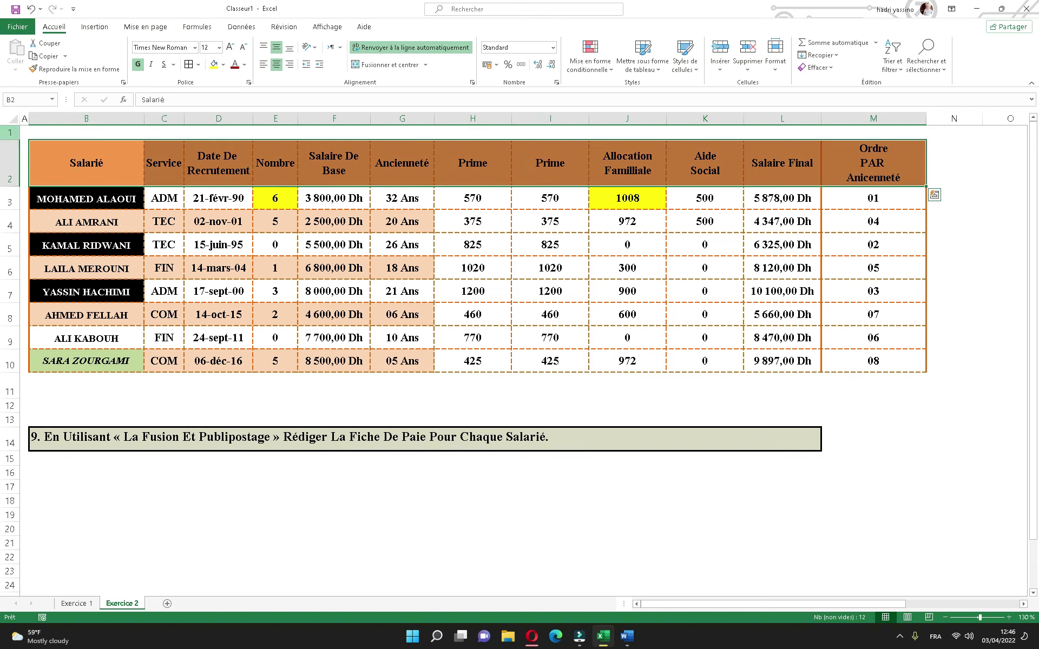
pyautogui.click(7, 132)
pyautogui.rightClick(10, 132)
pyautogui.click(57, 234)
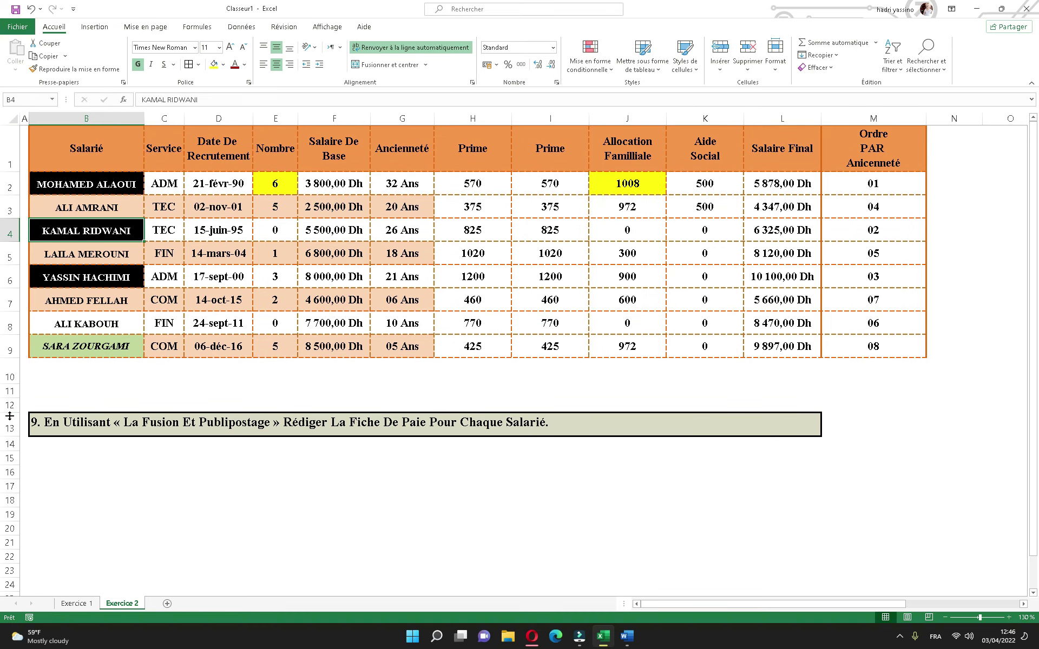
# - Delete rows 10 to 18 below the salary table
pyautogui.moveTo(10, 377); pyautogui.dragTo(9, 449)
pyautogui.rightClick(11, 492)
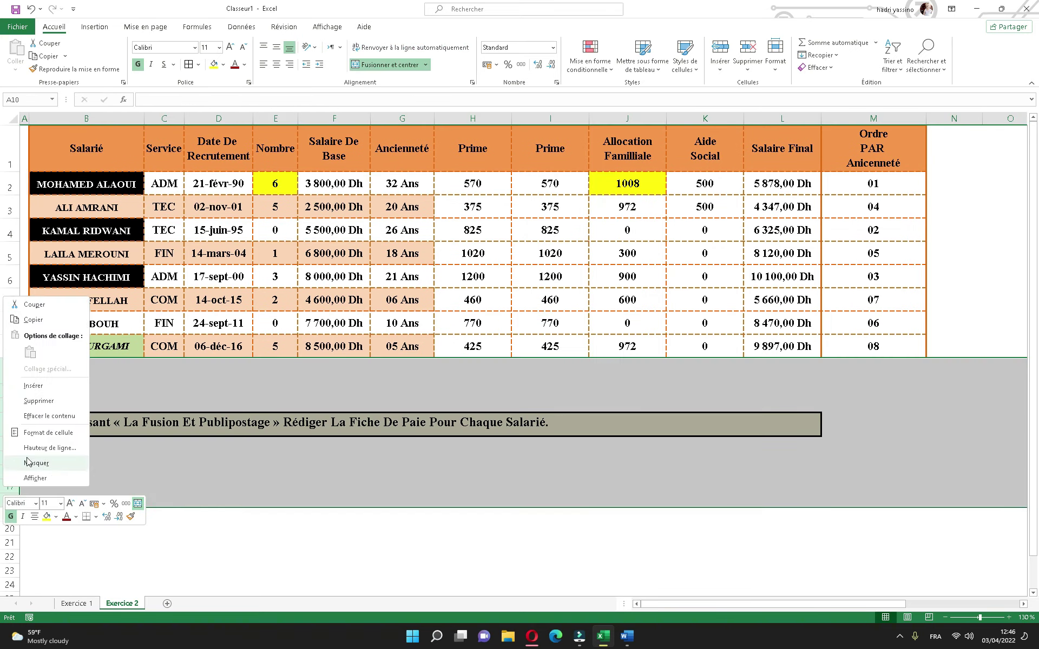
pyautogui.click(25, 402)
pyautogui.click(162, 435)
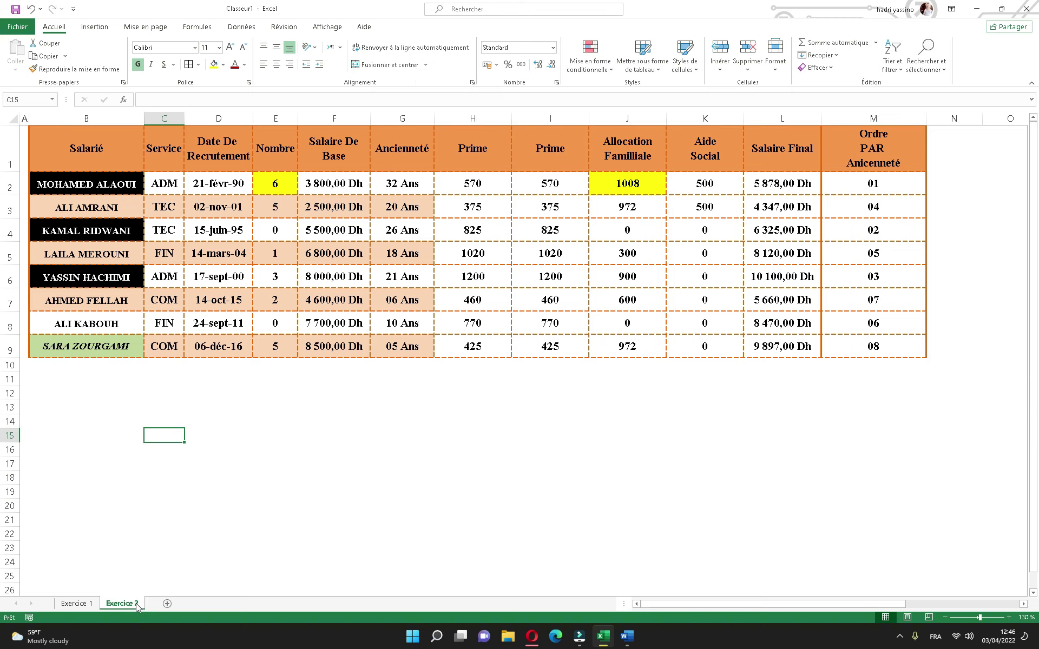
pyautogui.click(185, 463)
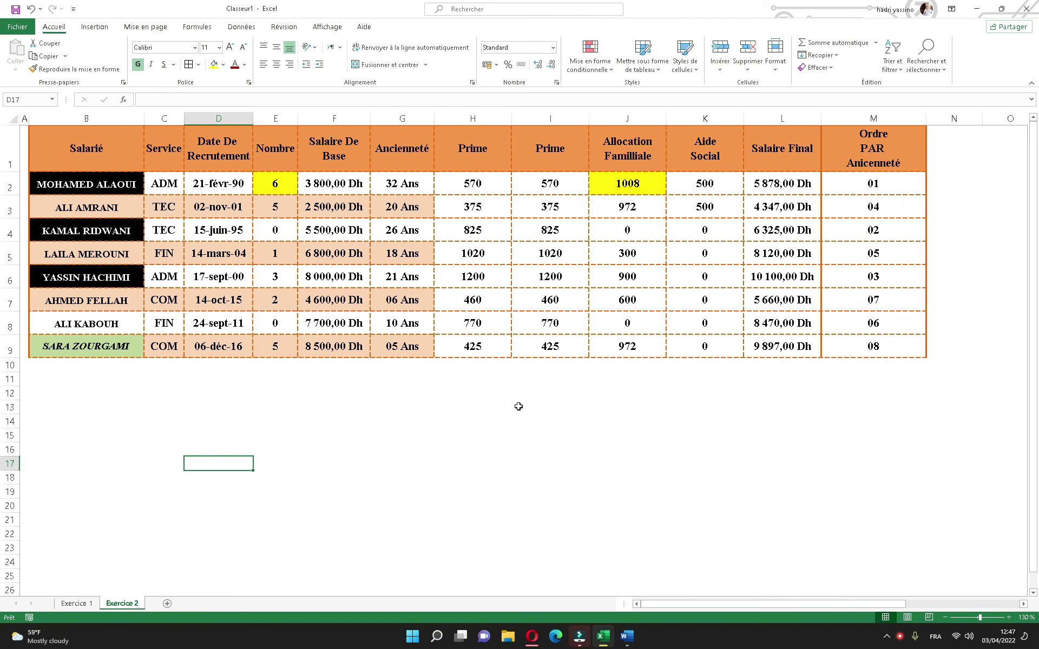
# - Save the workbook as Classeur1 on the desktop
pyautogui.hotkey('ctrl', 's')
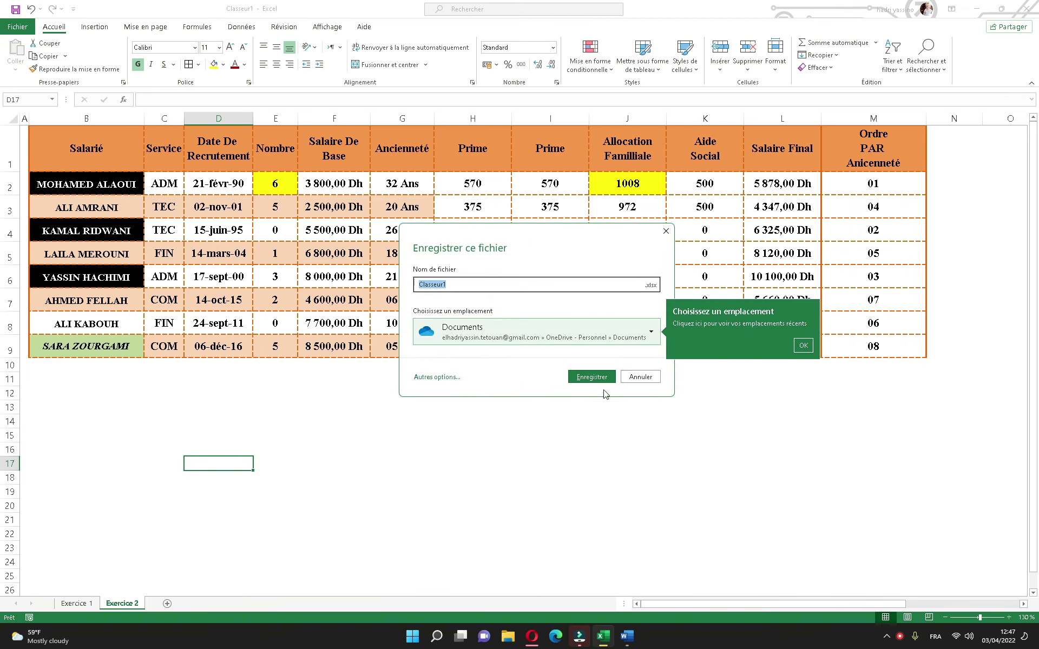
pyautogui.click(437, 378)
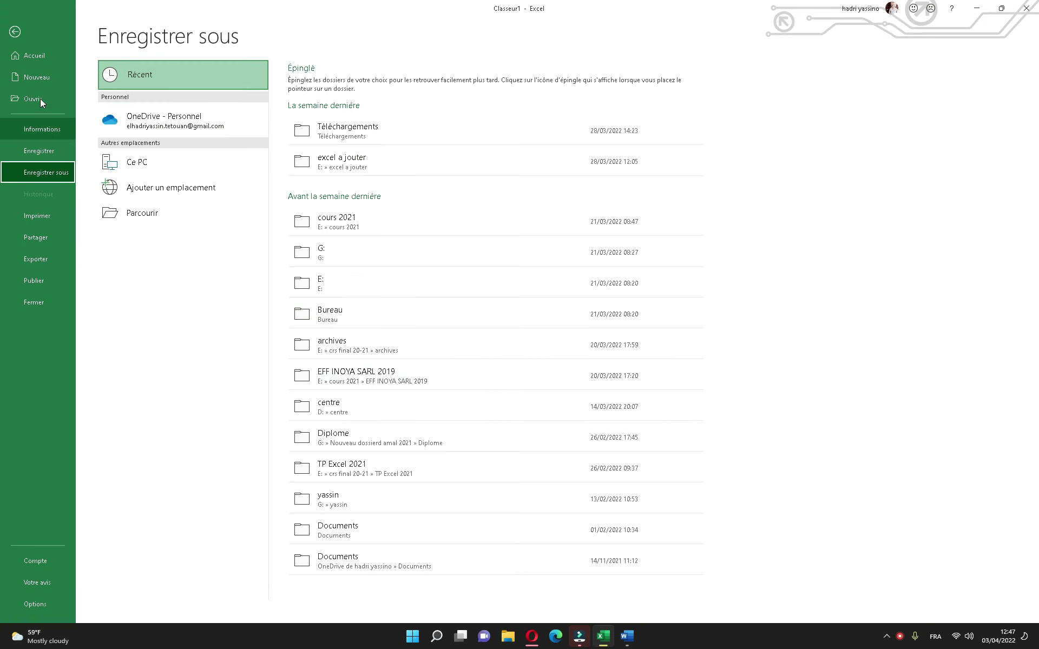
pyautogui.click(135, 168)
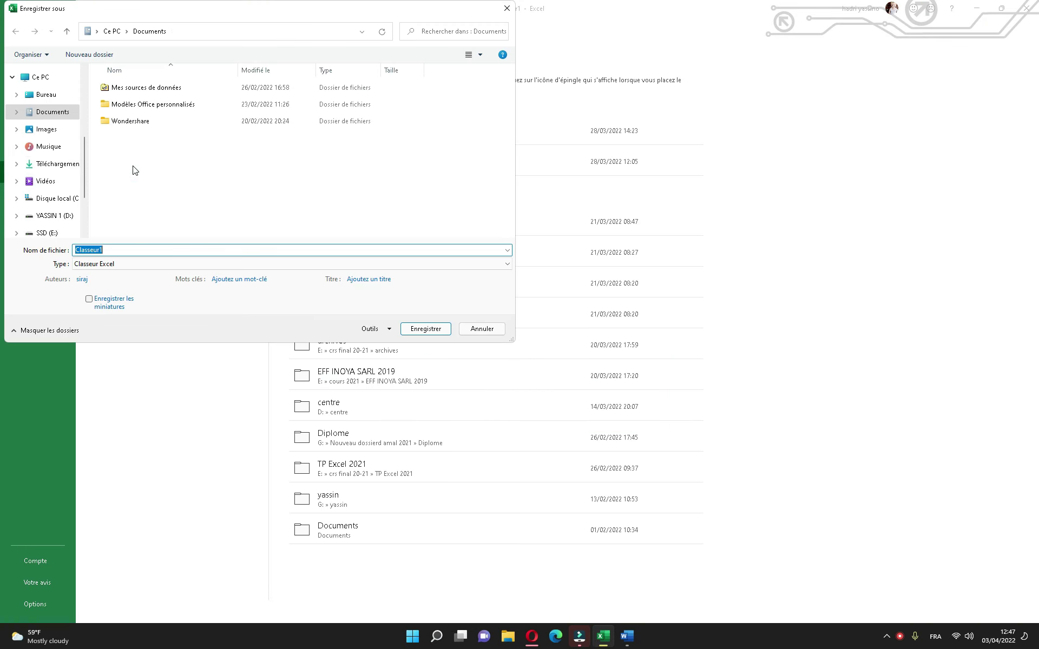
pyautogui.click(43, 95)
pyautogui.doubleClick(130, 249)
pyautogui.click(425, 329)
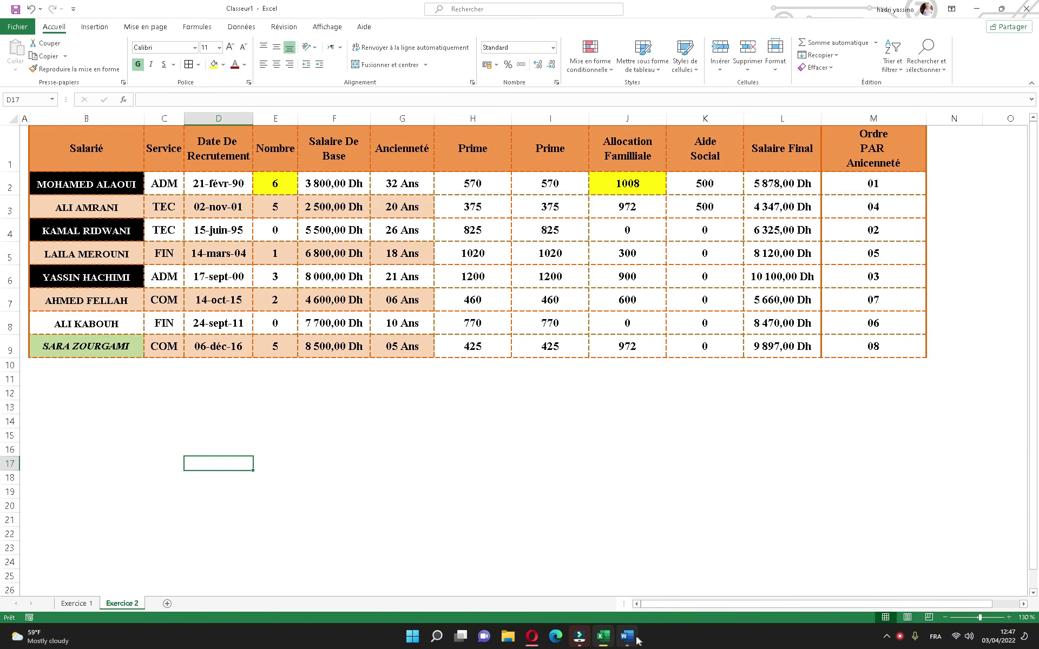
# - Launch Word's step-by-step mail merge wizard and advance to recipient selection
pyautogui.click(626, 637)
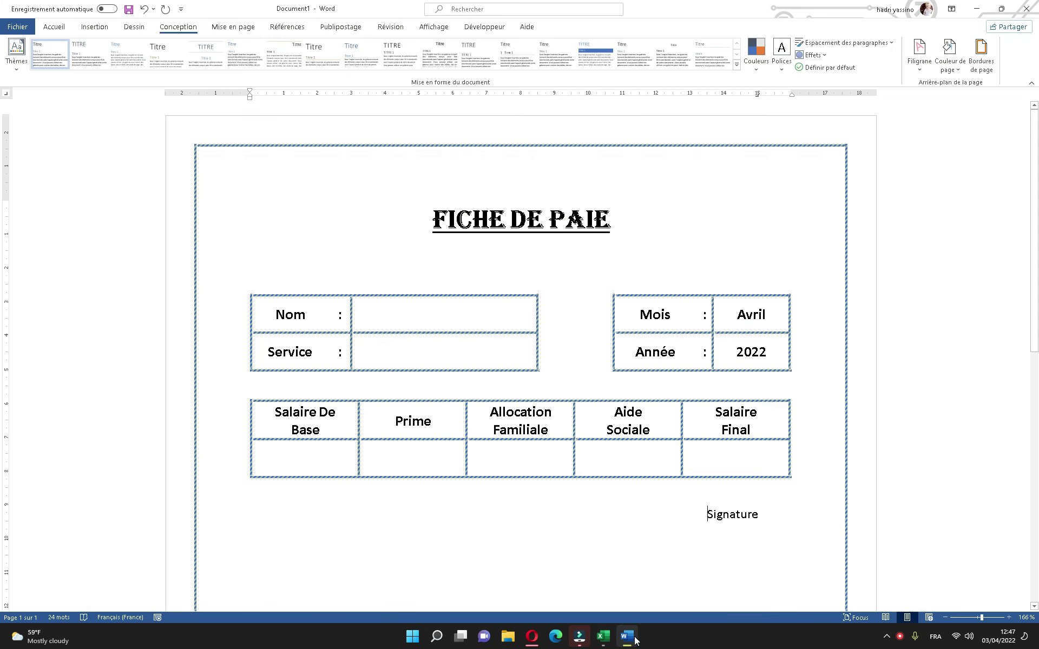
pyautogui.click(345, 30)
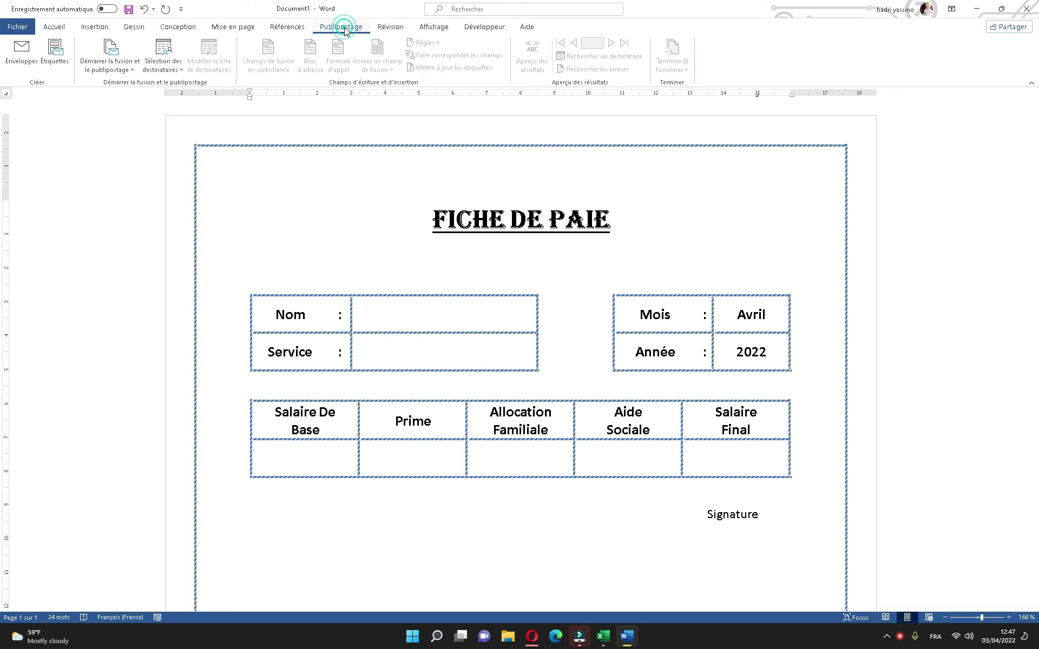
pyautogui.click(110, 60)
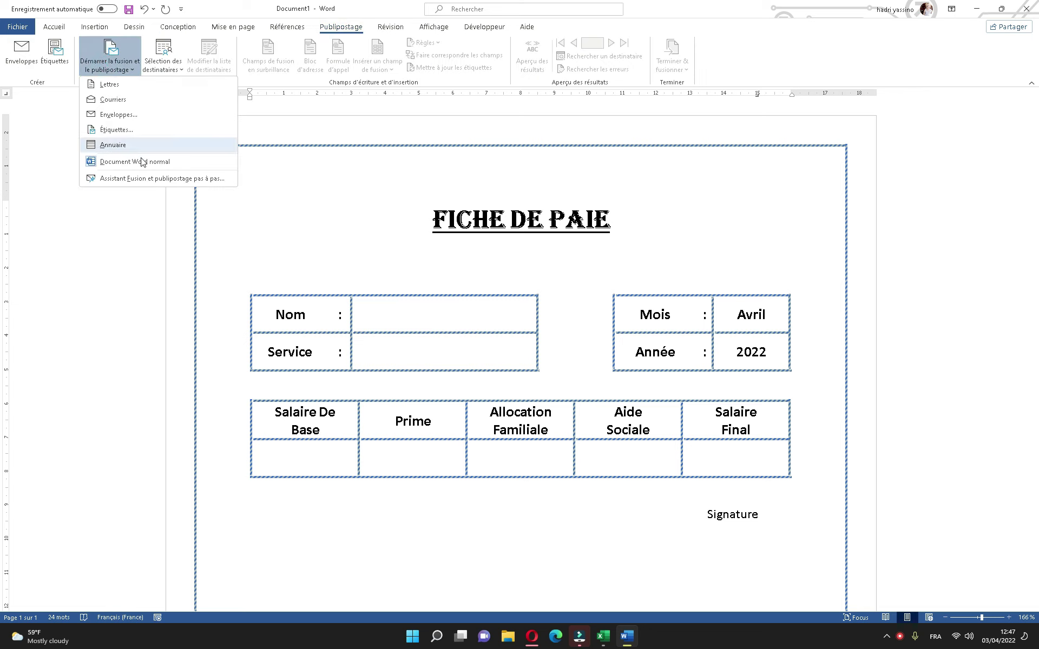
pyautogui.click(144, 179)
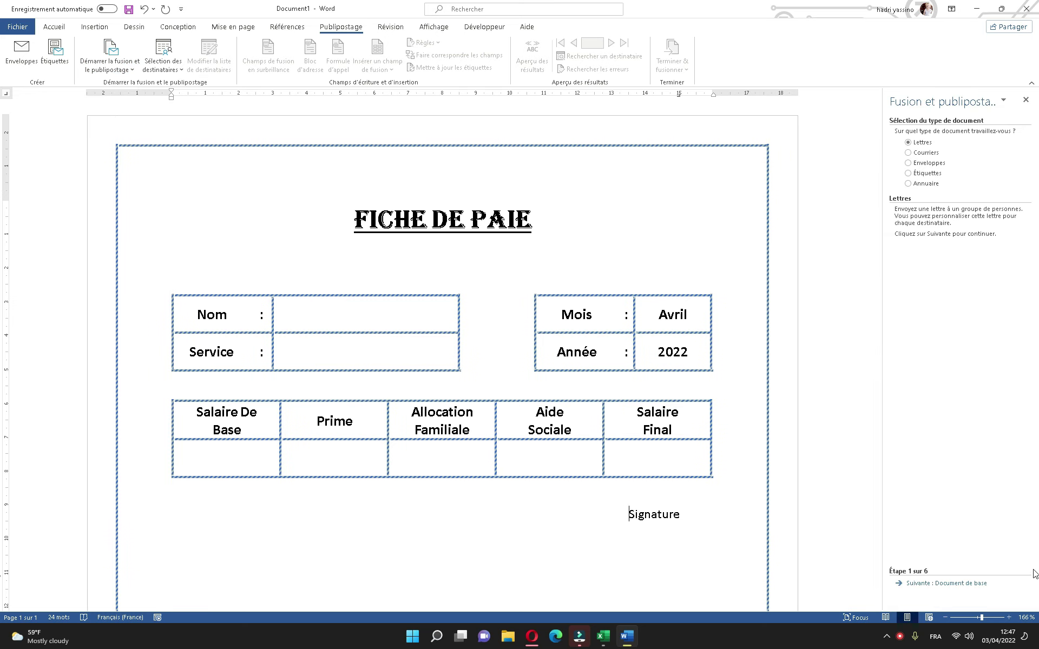
pyautogui.click(962, 585)
pyautogui.click(960, 584)
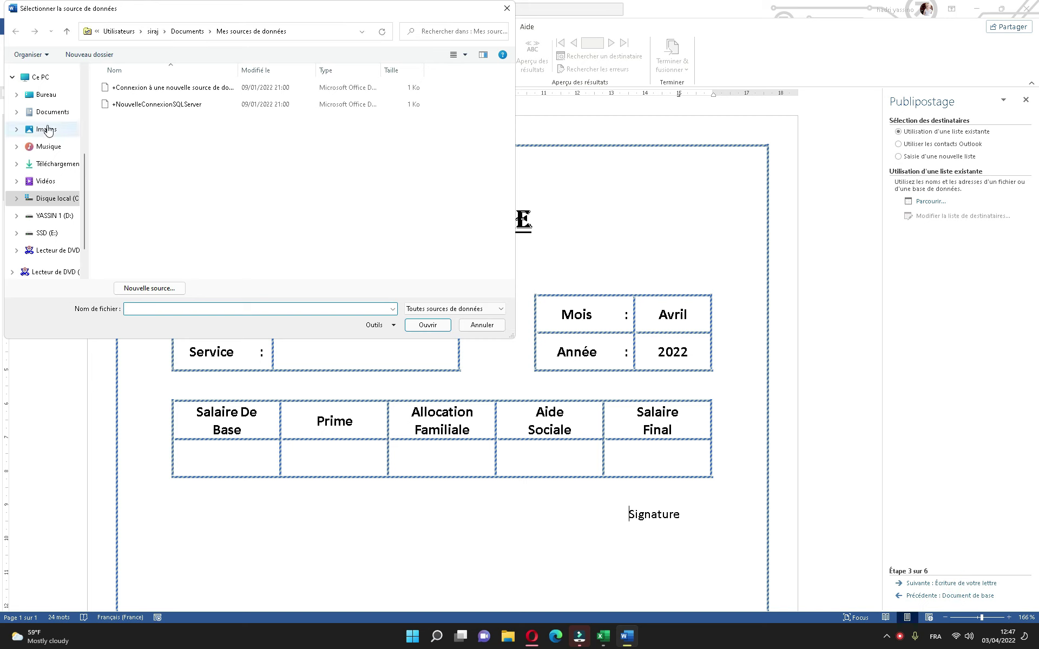
# - Use the Exercice 2$ sheet of Desktop Classeur1 as the recipient list
pyautogui.click(48, 101)
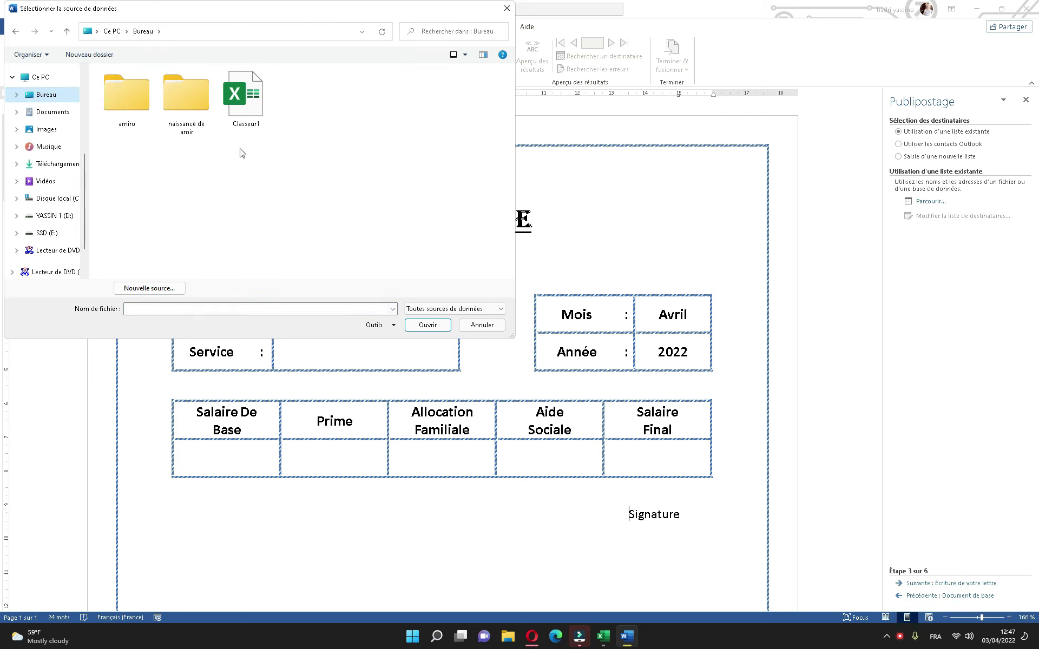
pyautogui.doubleClick(237, 110)
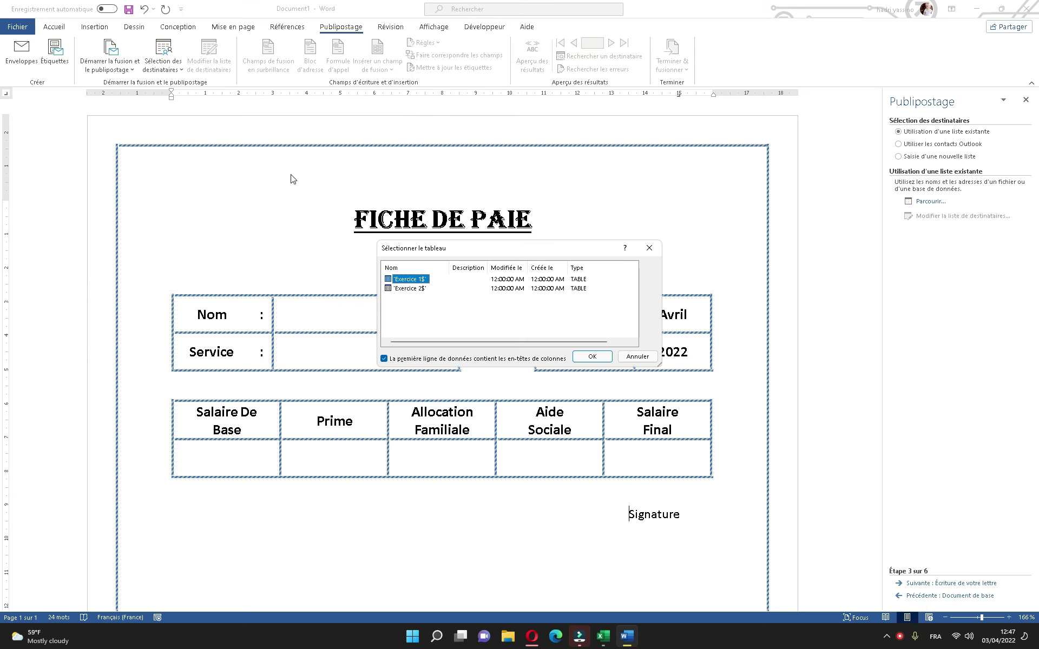
pyautogui.click(410, 289)
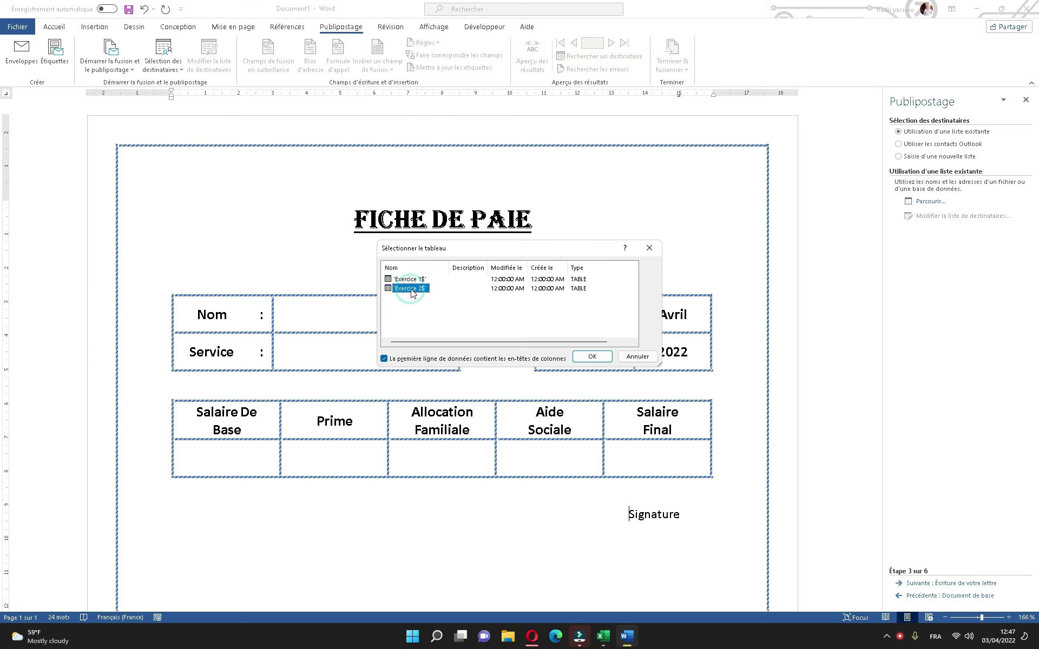
pyautogui.click(594, 358)
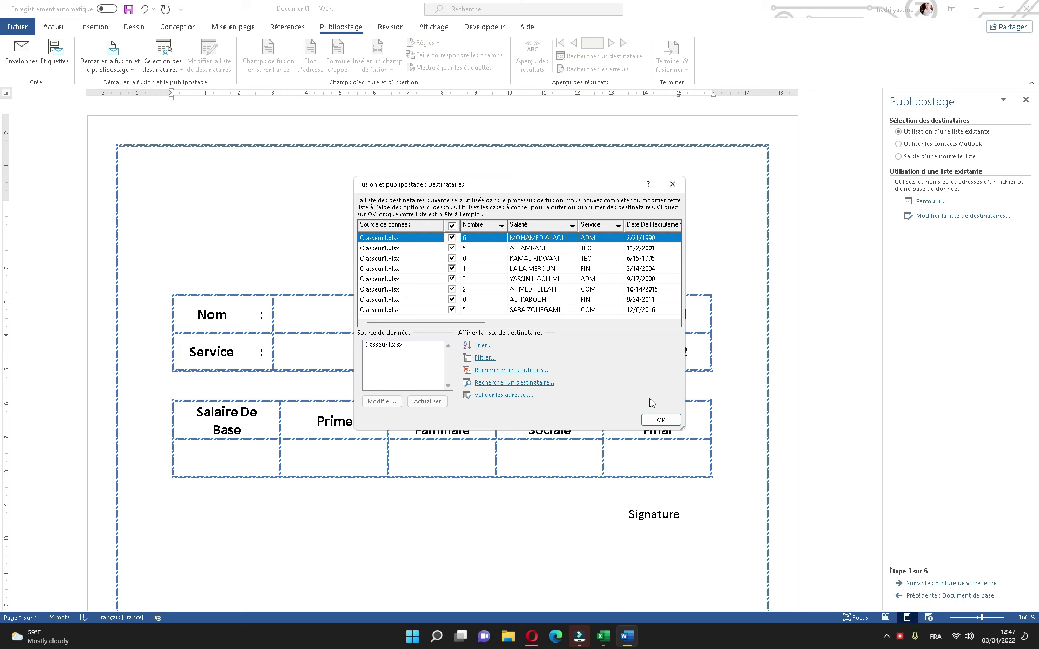
pyautogui.click(659, 421)
# - Insert merge fields Salarié, Service and Salaire_De_Base into their value cells
pyautogui.click(364, 316)
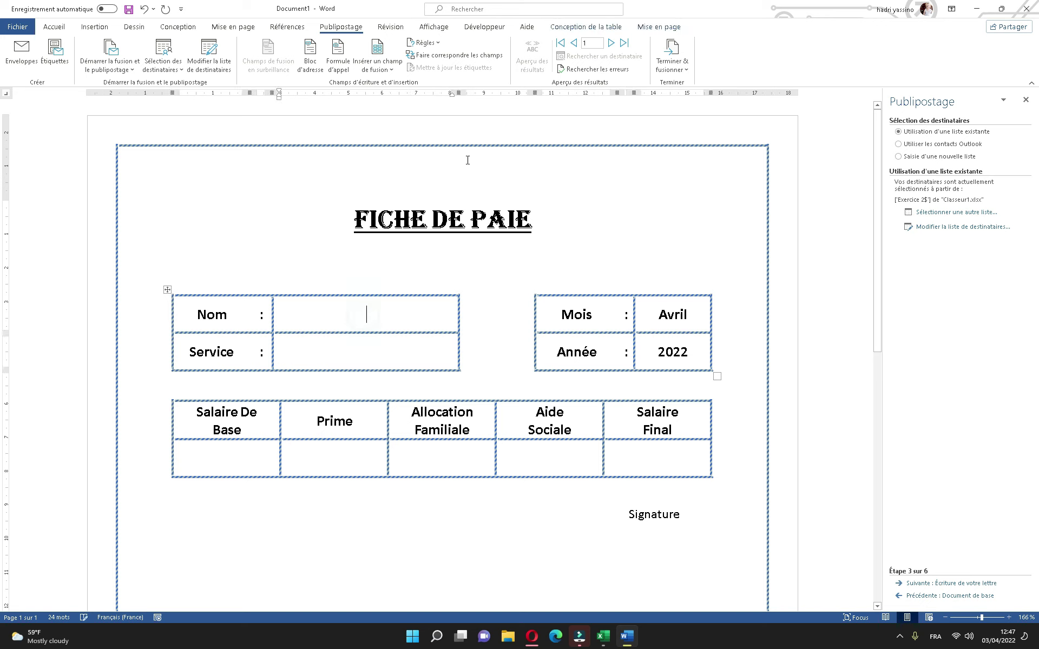
pyautogui.click(382, 69)
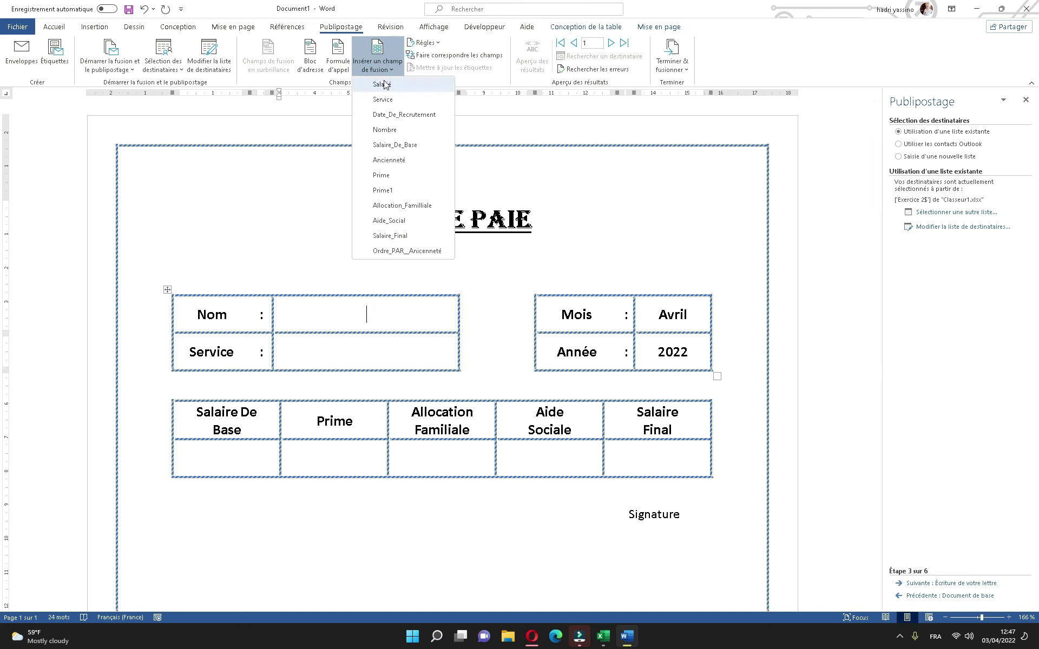
pyautogui.click(387, 85)
pyautogui.click(328, 355)
pyautogui.click(375, 69)
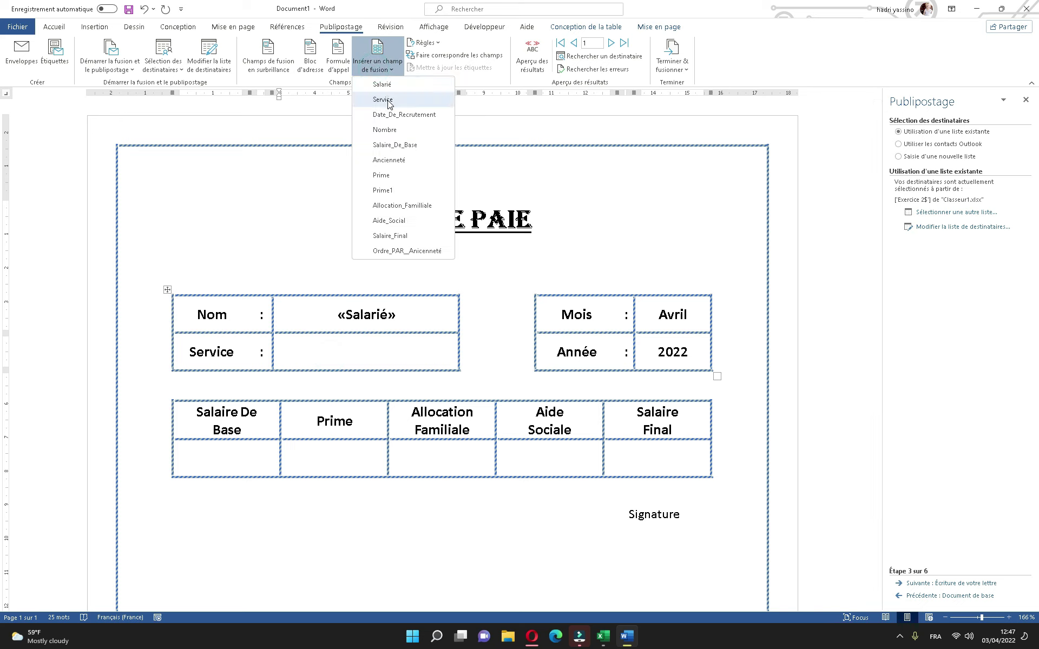
pyautogui.click(387, 98)
pyautogui.click(233, 455)
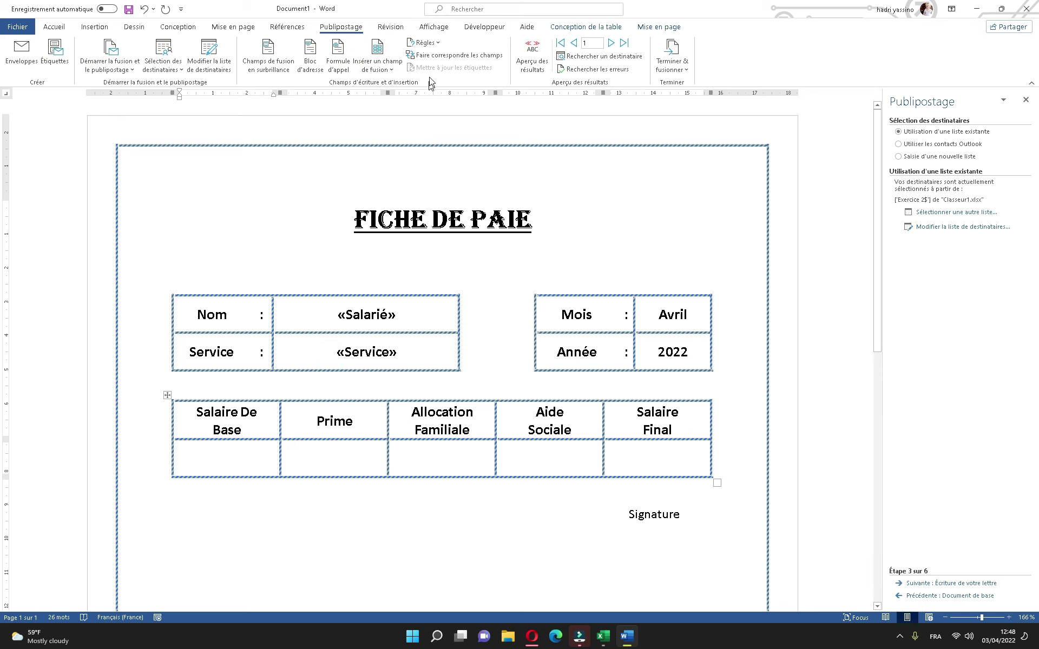
pyautogui.click(377, 68)
pyautogui.click(394, 144)
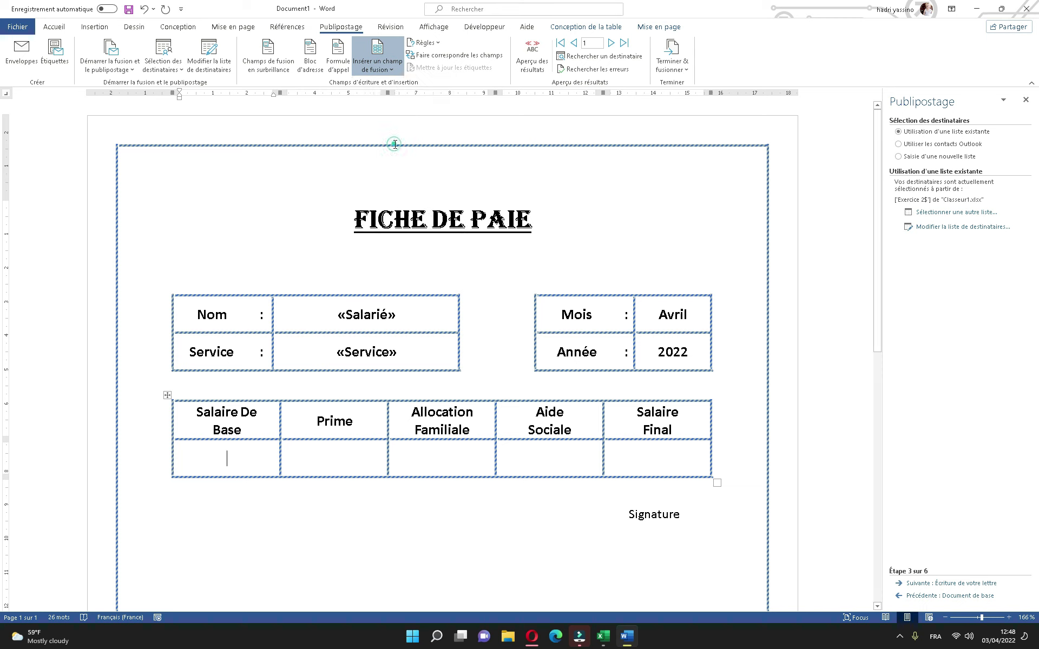
# - Insert Prime, Allocation_Familliale, Aide_Social and Salaire_Final merge fields into their salary cells
pyautogui.click(358, 461)
pyautogui.click(377, 66)
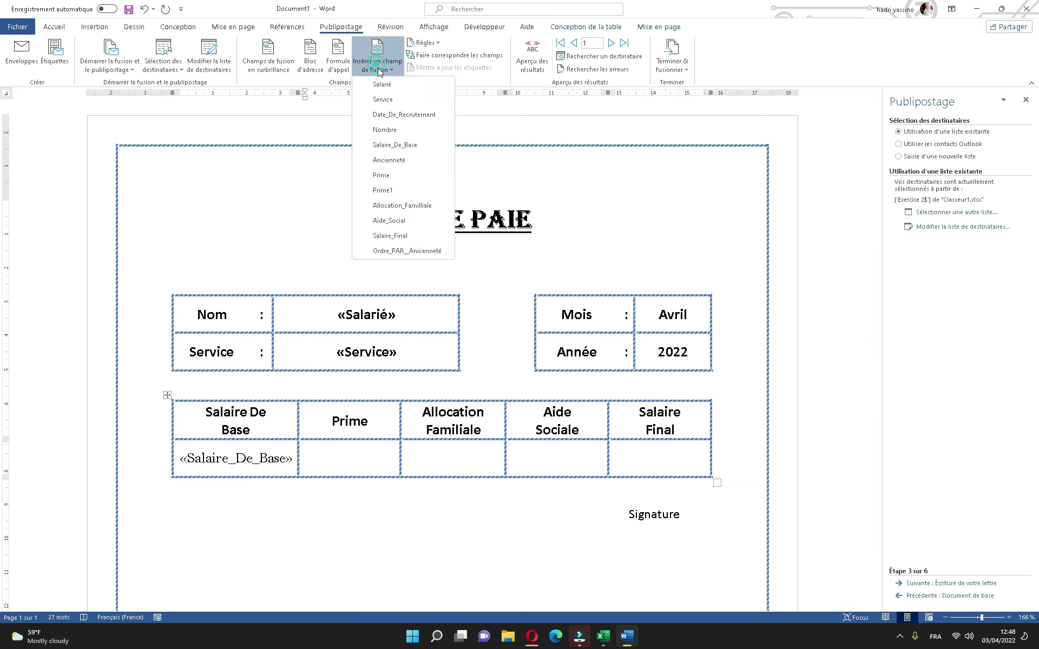
pyautogui.click(392, 177)
pyautogui.click(464, 457)
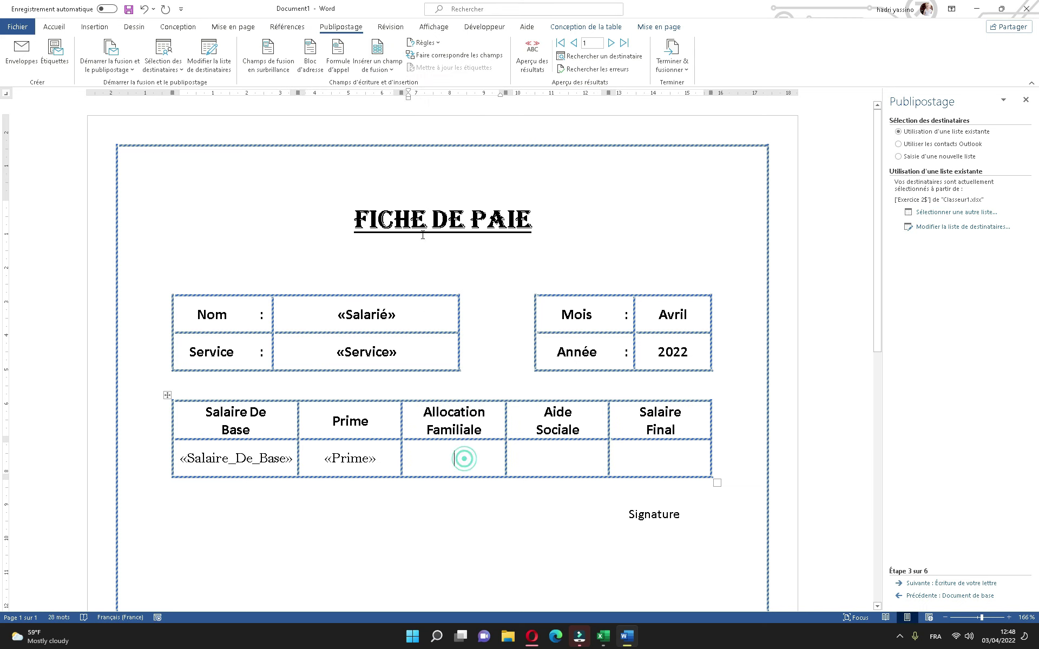
pyautogui.click(382, 72)
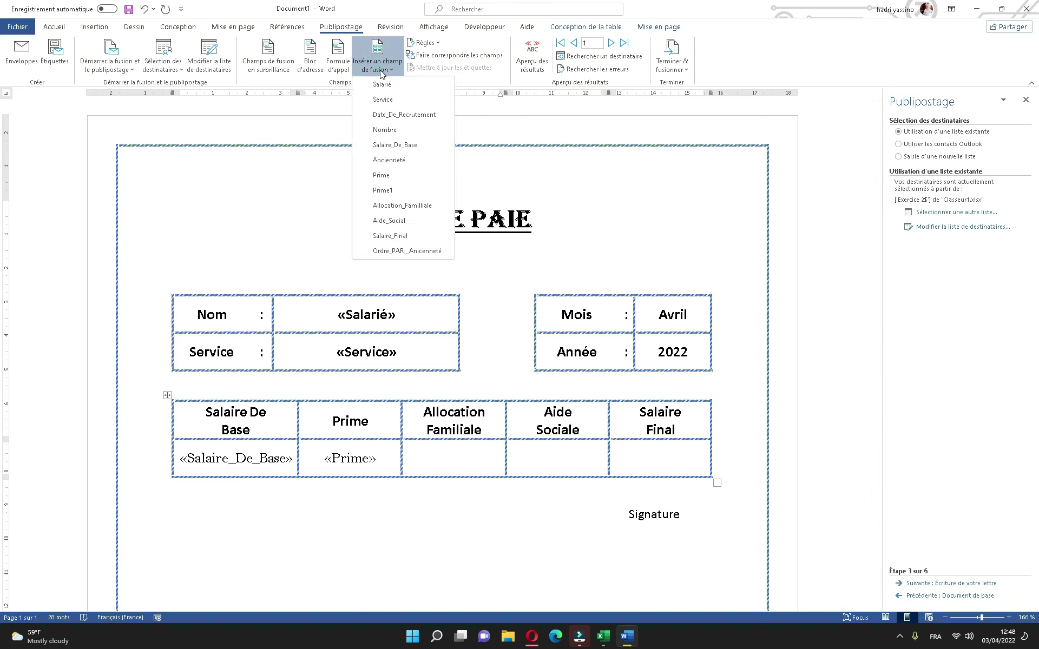
pyautogui.click(399, 206)
pyautogui.click(583, 464)
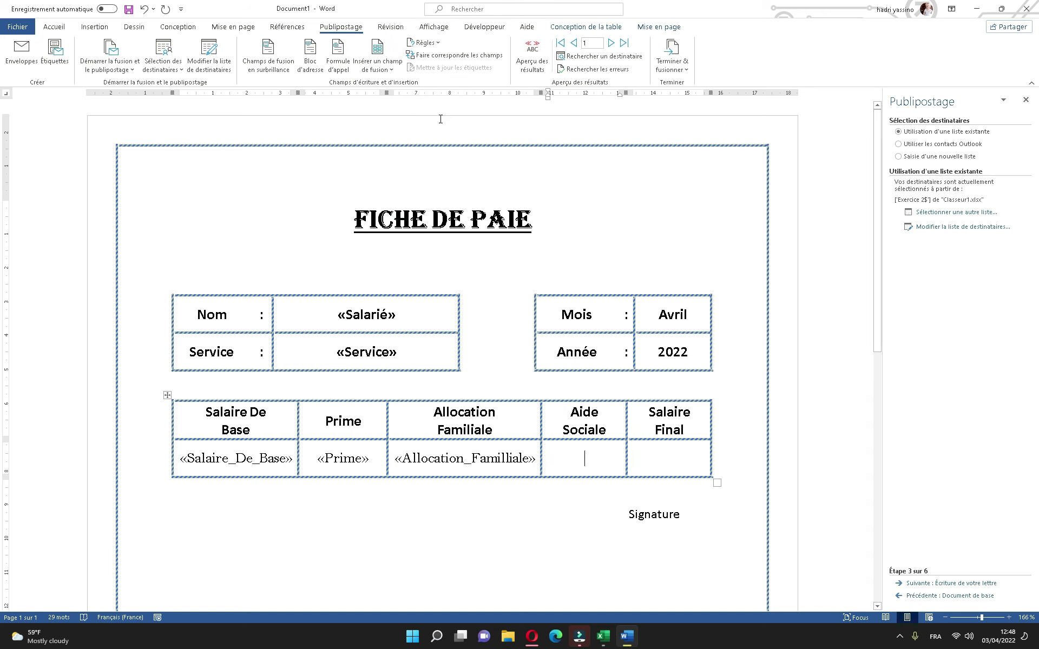
pyautogui.click(377, 70)
pyautogui.click(397, 221)
pyautogui.click(669, 458)
pyautogui.click(385, 65)
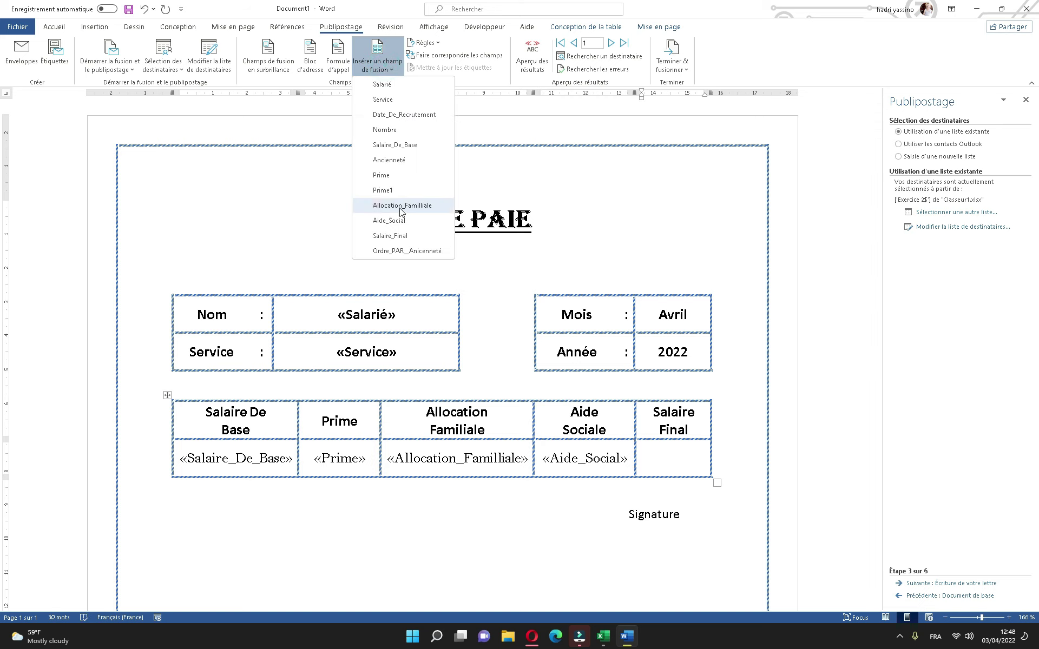
pyautogui.click(390, 236)
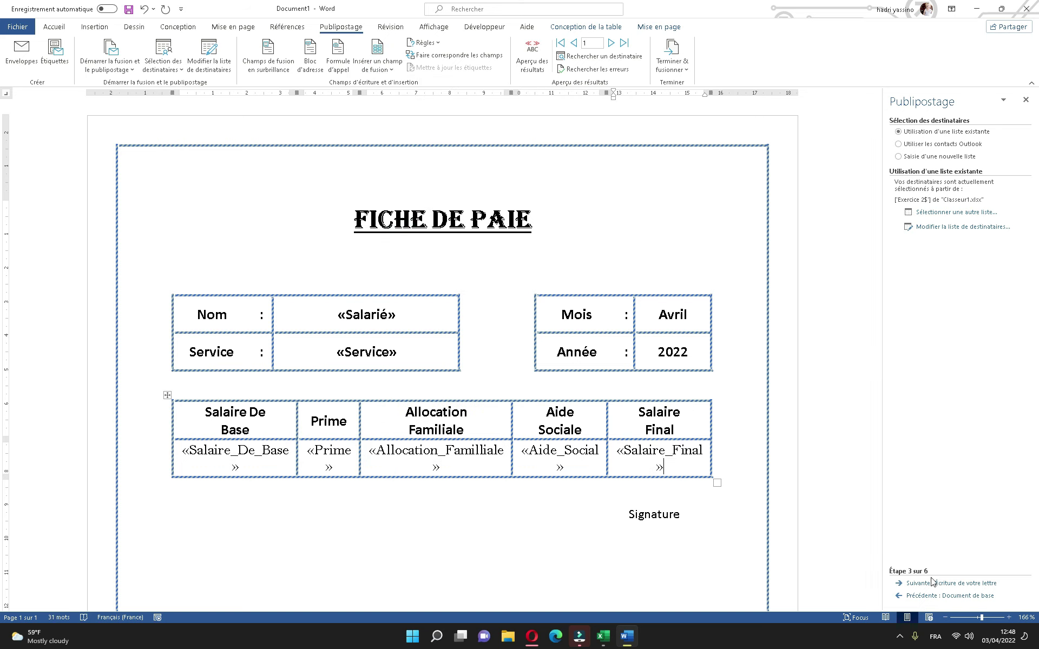
# - Advance the mail merge wizard to step 6 to preview merged employee data
pyautogui.click(947, 585)
pyautogui.click(949, 584)
pyautogui.click(950, 584)
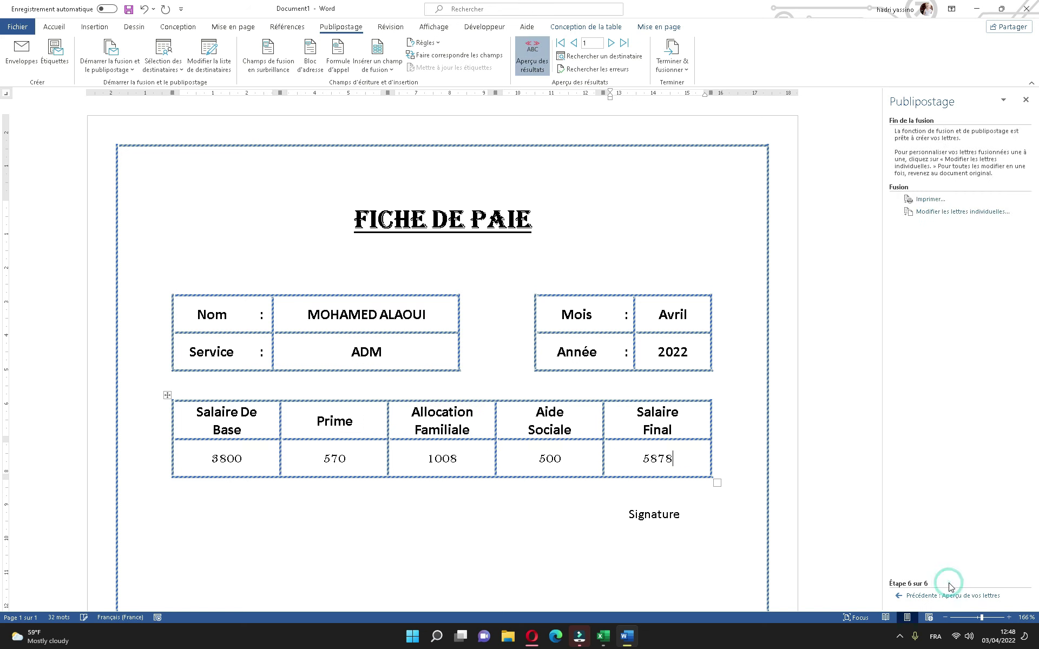
# - Step through the records to employee 5, showing Salaire Final 10100
pyautogui.click(611, 43)
pyautogui.click(611, 43)
pyautogui.click(611, 43)
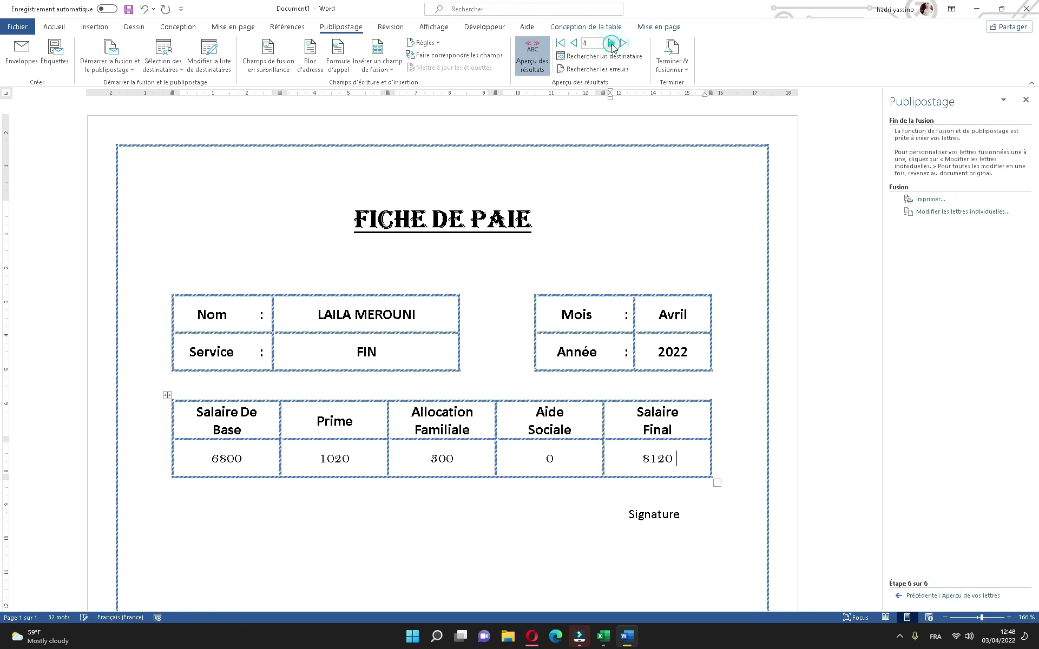
pyautogui.click(612, 43)
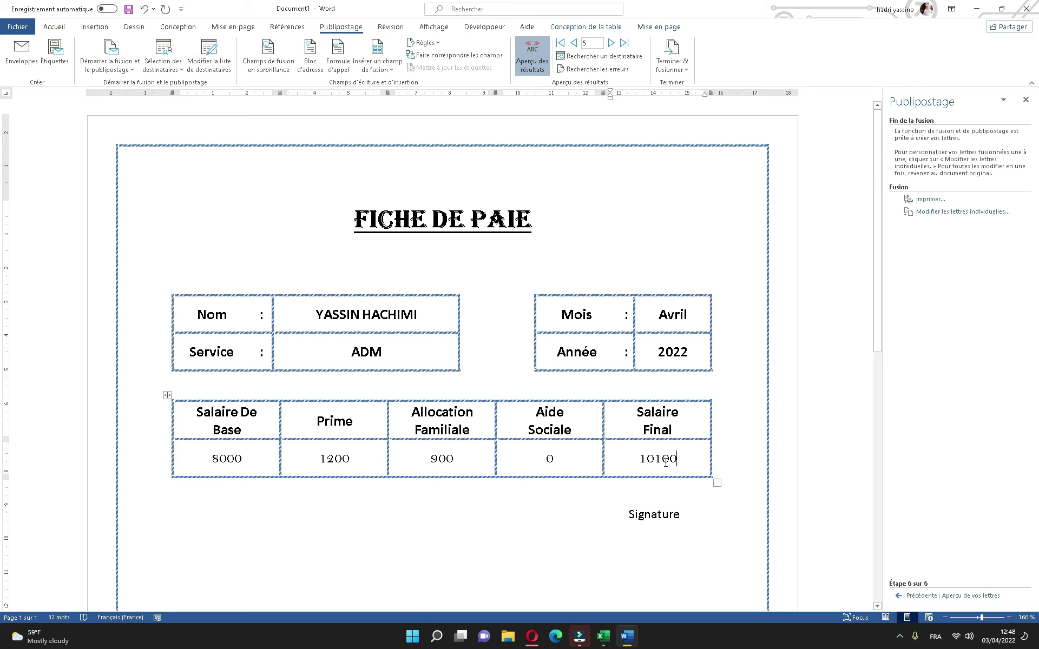
pyautogui.keyDown('ctrl'); pyautogui.scroll(1, 680, 476); pyautogui.keyUp('ctrl')
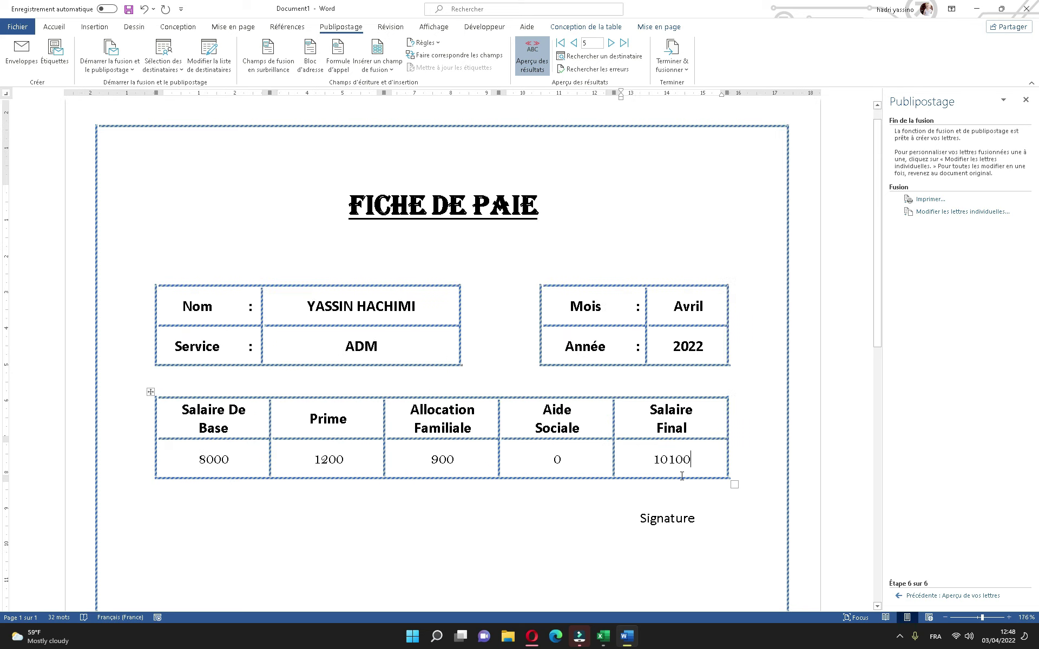
pyautogui.keyDown('ctrl'); pyautogui.scroll(1, 682, 477); pyautogui.keyUp('ctrl')
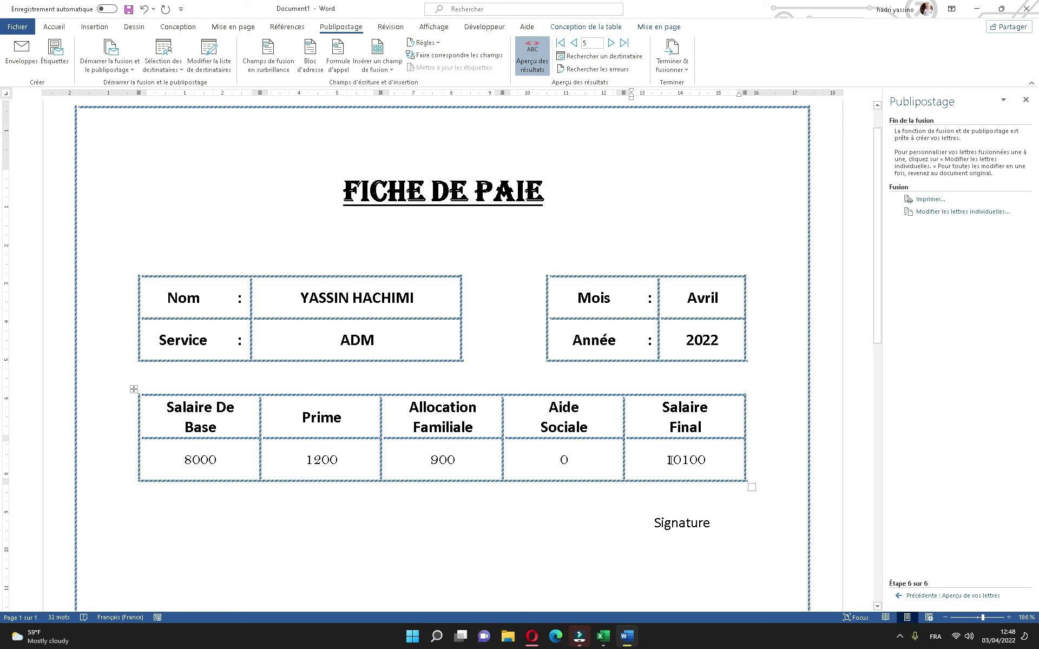
# - Open the field settings of the Salaire Final amount and copy the Salaire_Final field name
pyautogui.moveTo(667, 460); pyautogui.dragTo(704, 461)
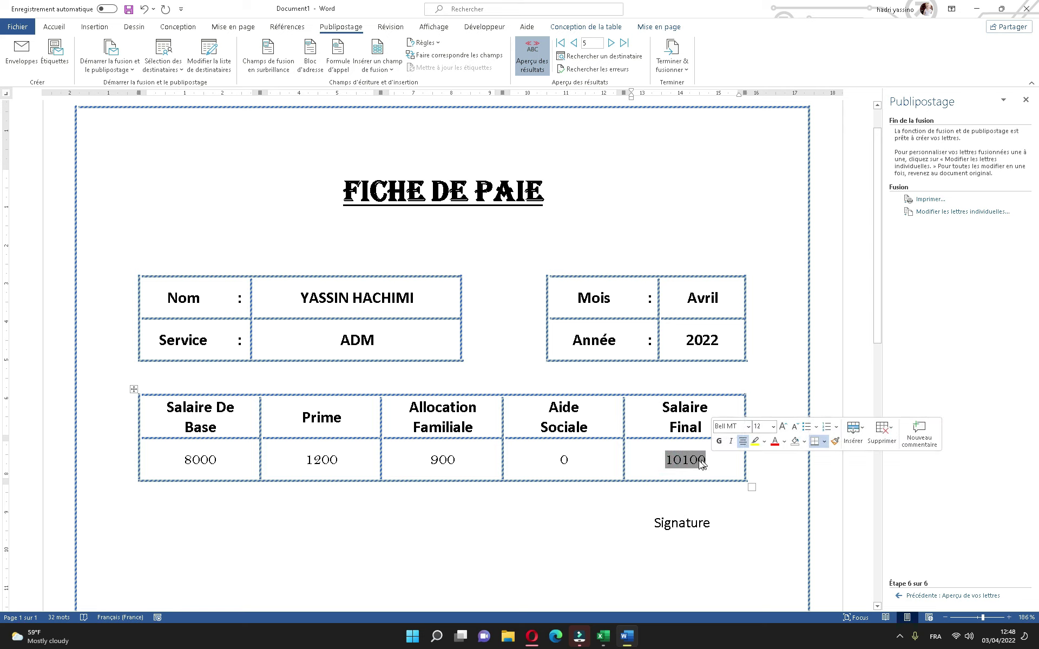
pyautogui.rightClick(699, 465)
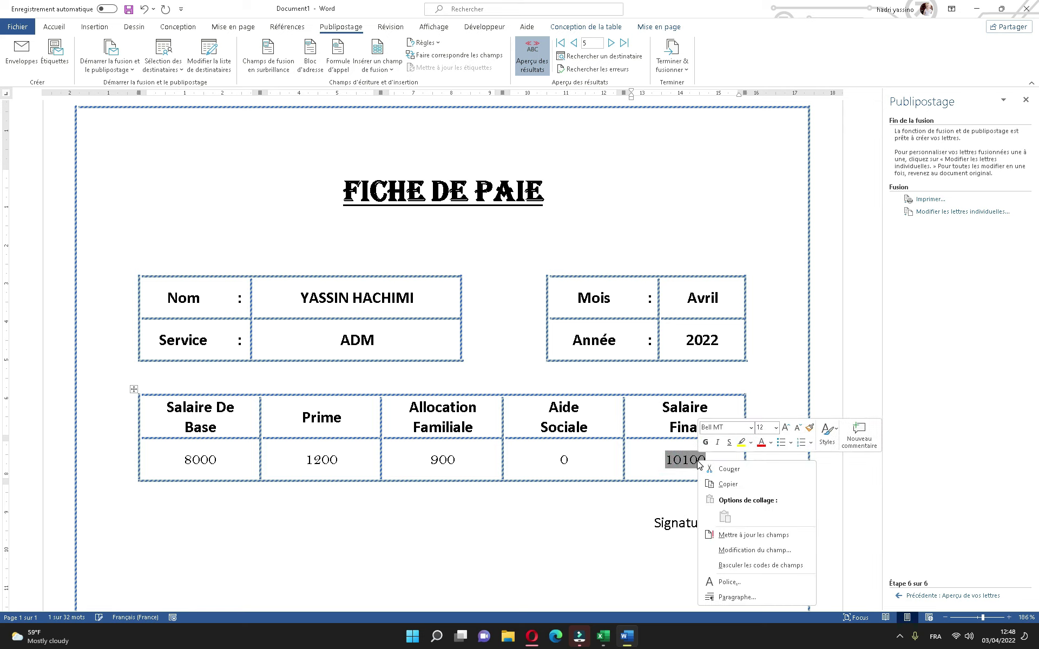
pyautogui.click(737, 550)
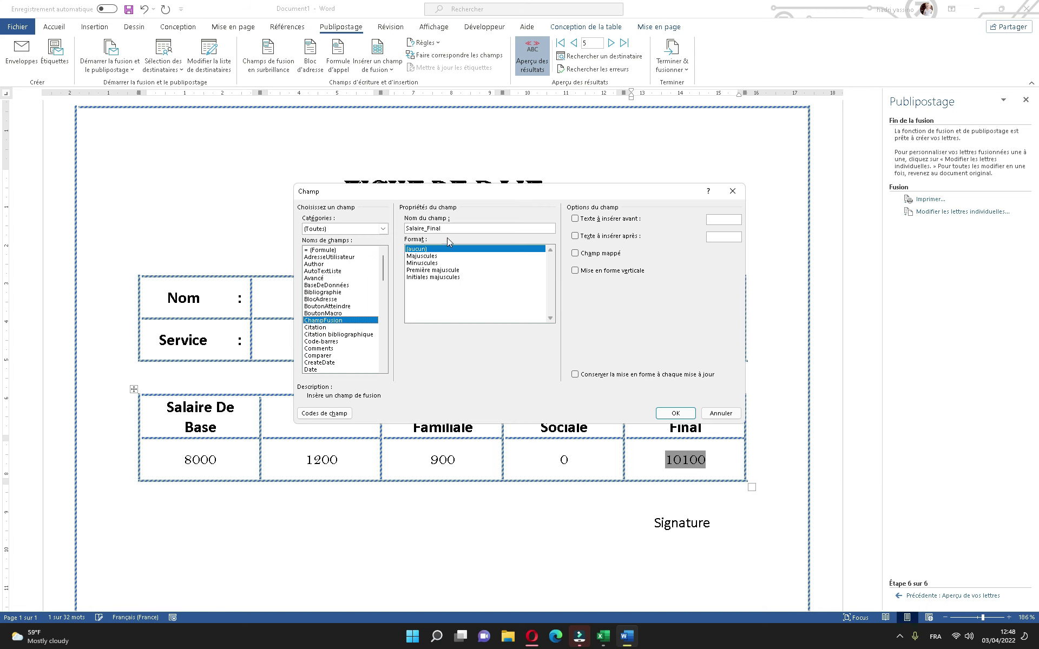
pyautogui.doubleClick(432, 229)
pyautogui.rightClick(413, 229)
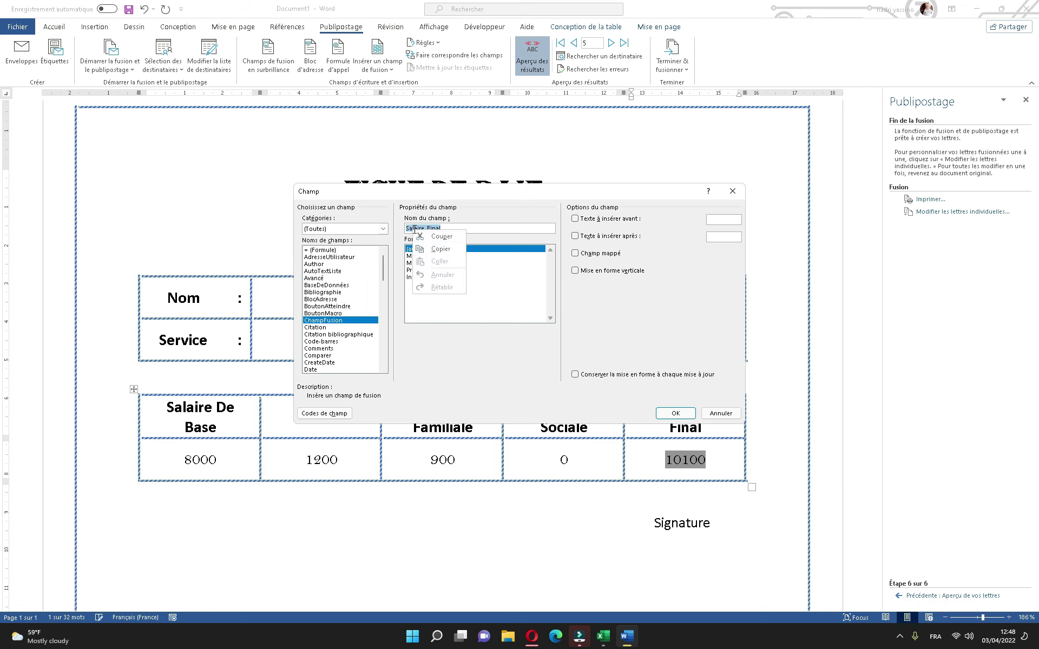
pyautogui.click(430, 252)
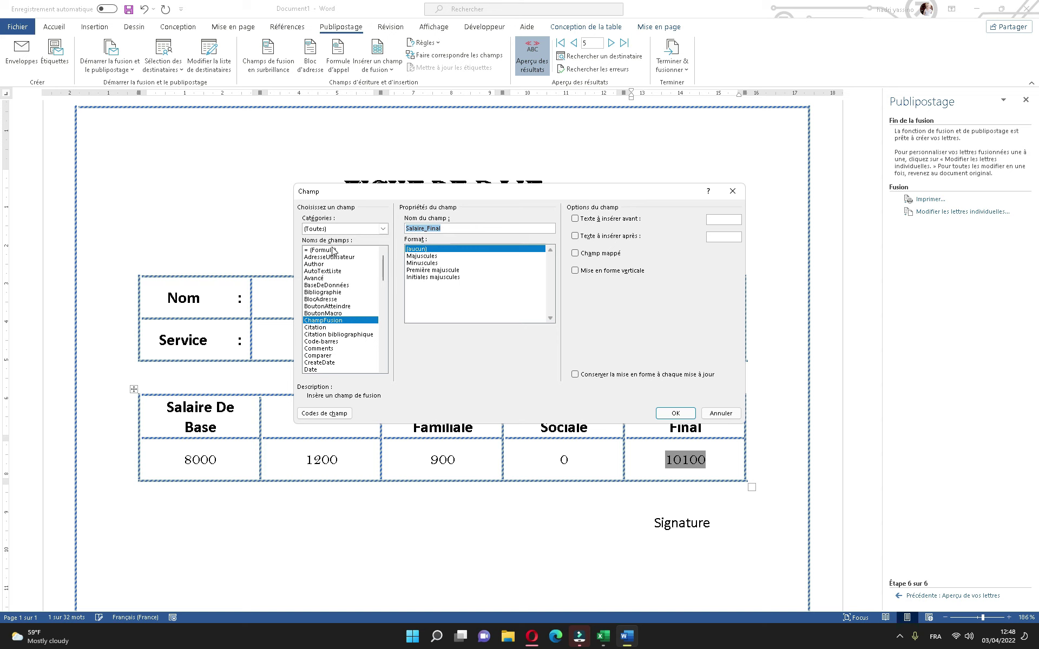
# - Replace the field with the formula =Salaire_Final formatted as 0 0,00 Dh
pyautogui.click(331, 250)
pyautogui.click(432, 238)
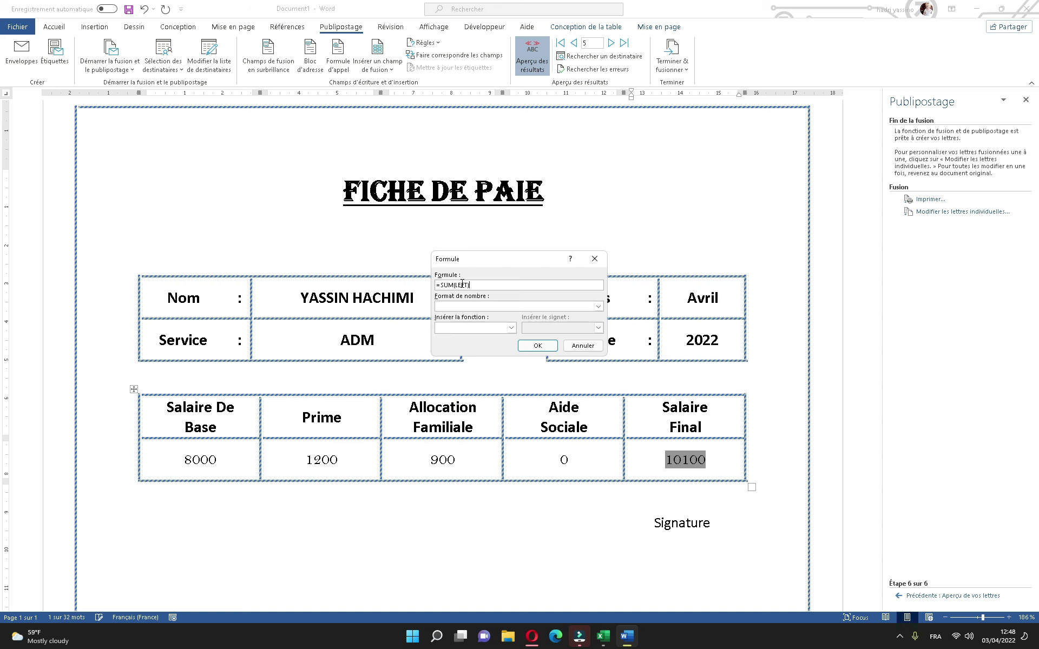
pyautogui.moveTo(477, 284); pyautogui.dragTo(441, 285)
pyautogui.write('S')
pyautogui.click(464, 310)
pyautogui.click(452, 308)
pyautogui.click(529, 345)
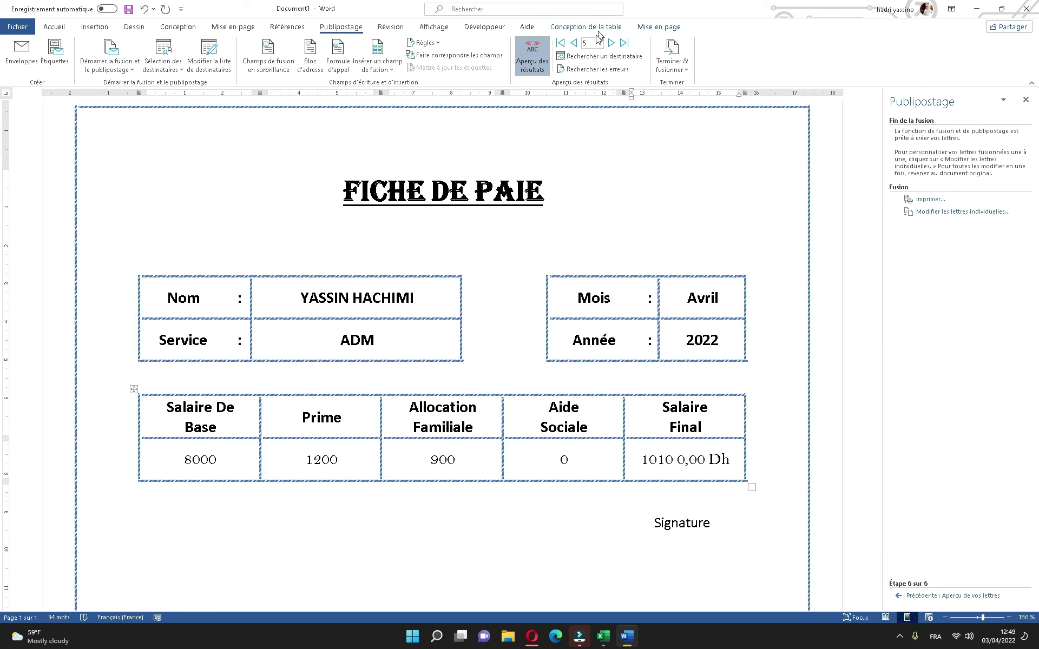
# - On record 2, open the Salaire De Base field settings and copy the Salaire_De_Base field name
pyautogui.click(574, 45)
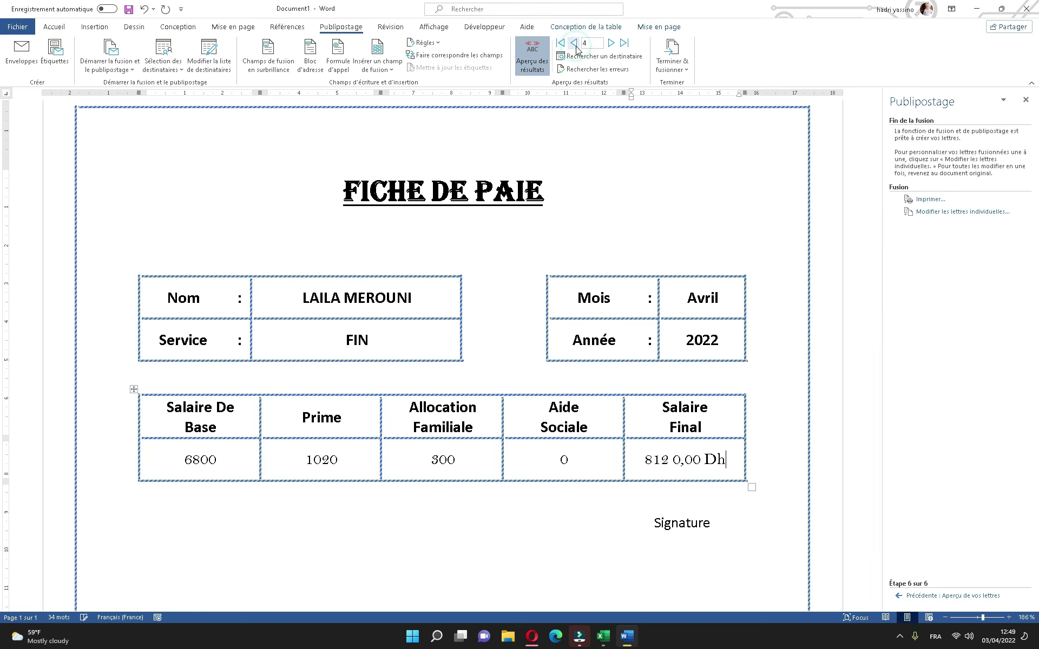
pyautogui.click(575, 45)
pyautogui.click(575, 44)
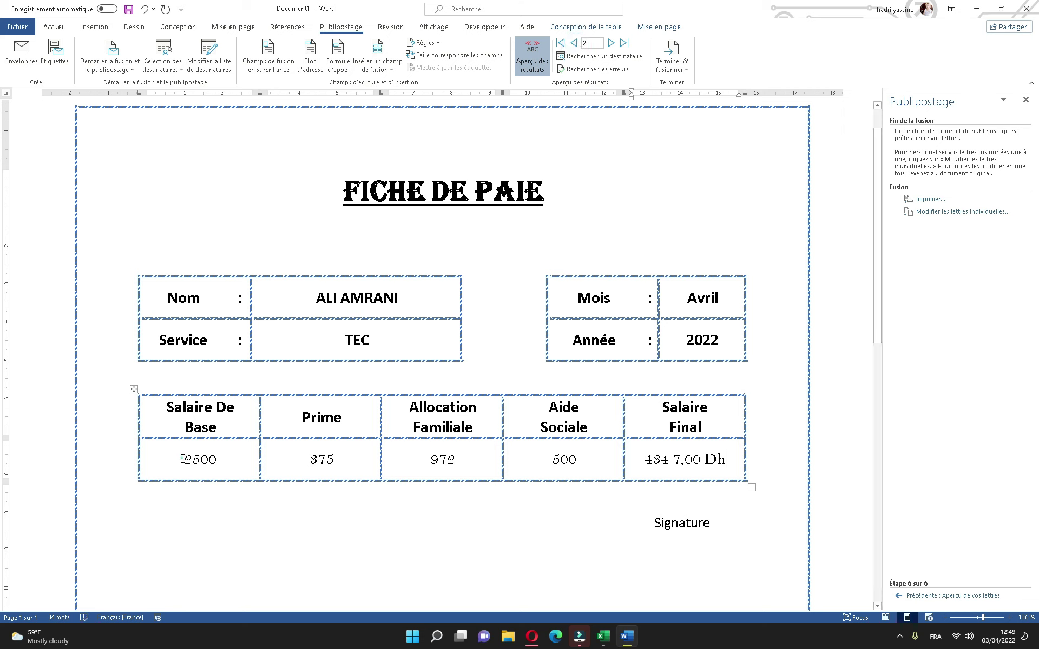
pyautogui.moveTo(183, 459); pyautogui.dragTo(211, 463)
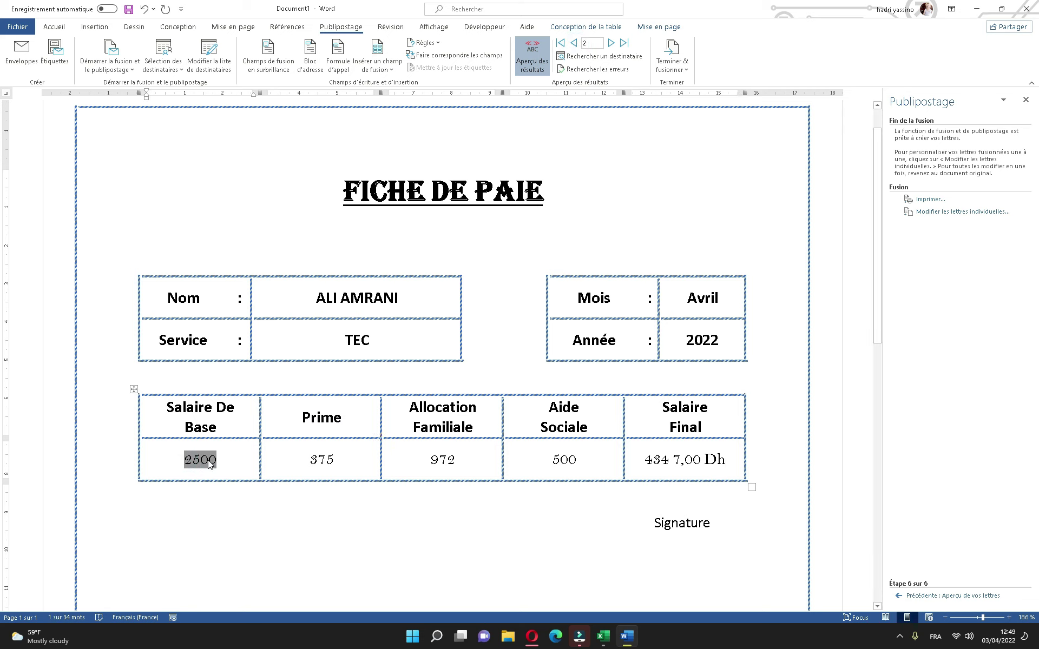
pyautogui.rightClick(210, 465)
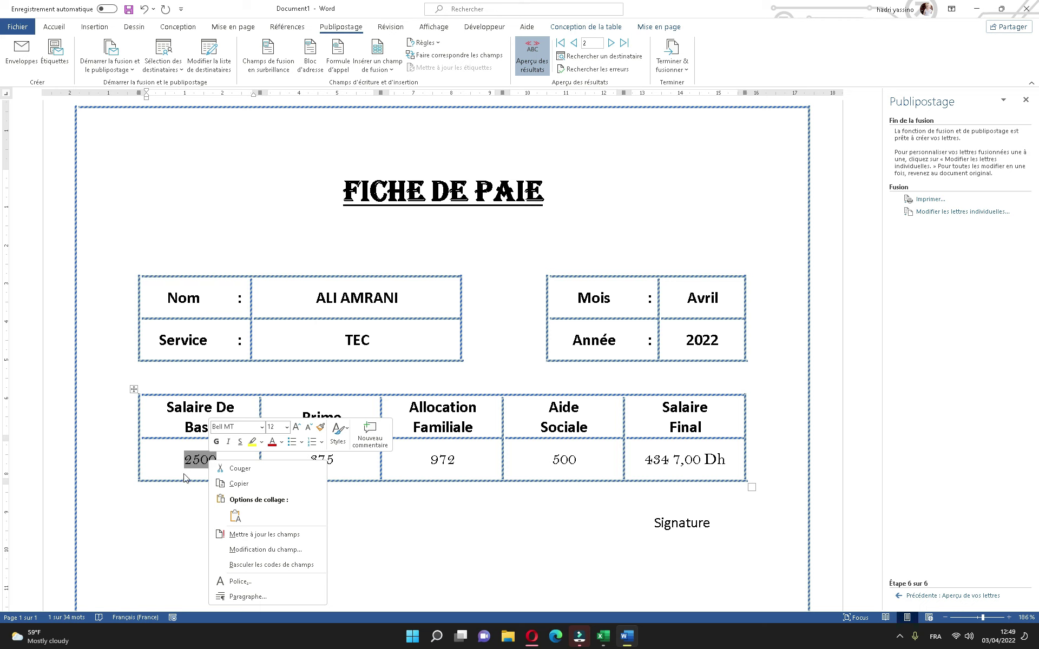
pyautogui.click(185, 465)
pyautogui.rightClick(195, 463)
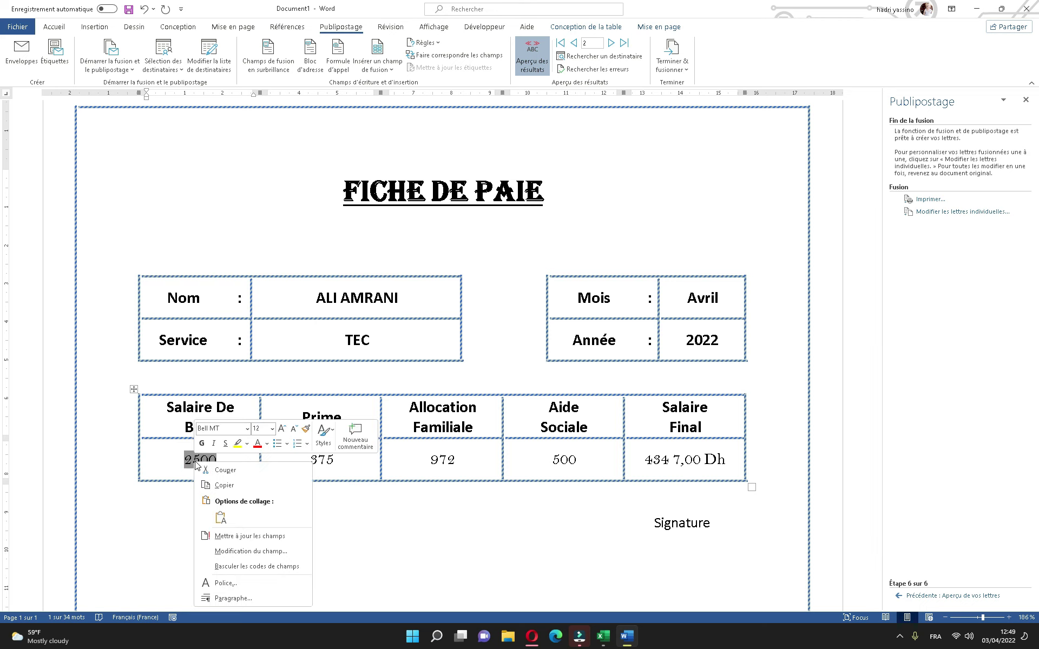
pyautogui.click(234, 552)
pyautogui.moveTo(455, 228); pyautogui.dragTo(420, 228)
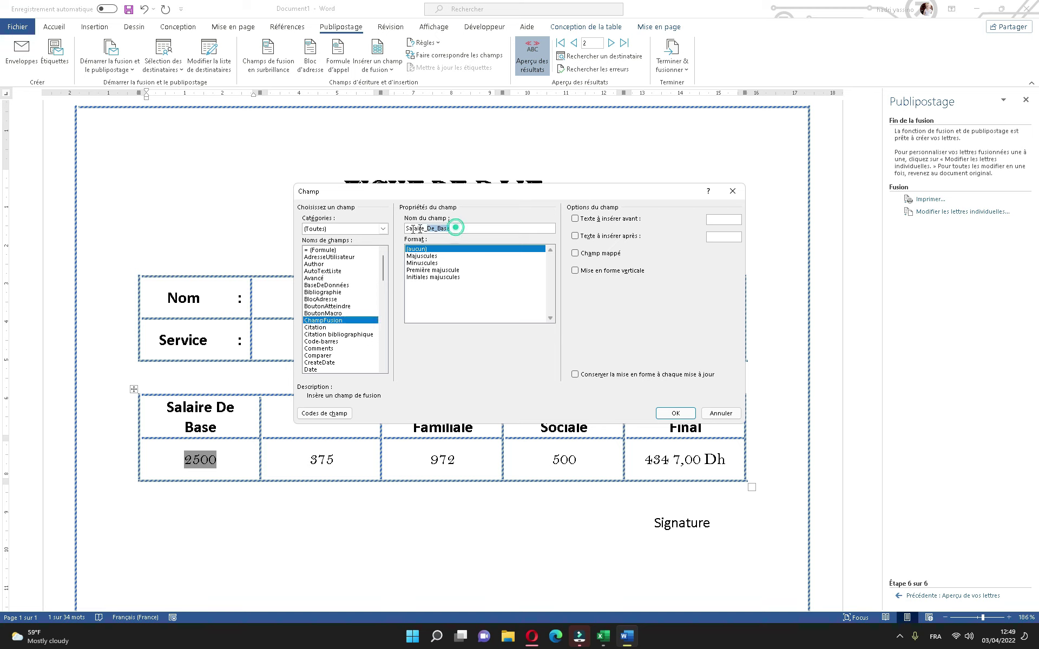
pyautogui.rightClick(422, 230)
pyautogui.click(437, 252)
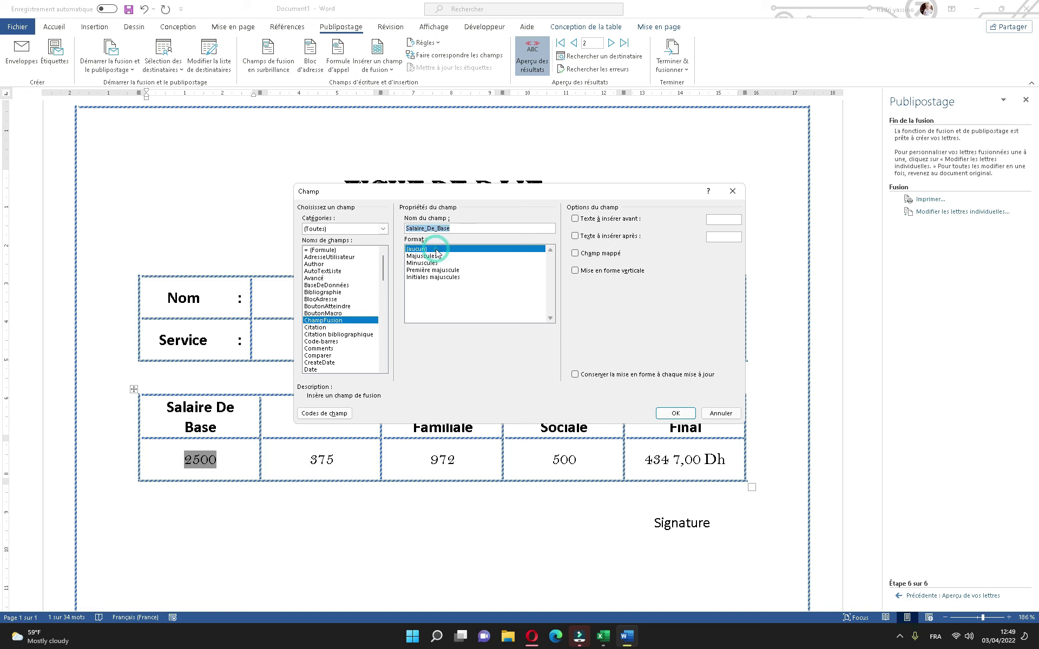
# - Turn the field into the formula =Salaire_De_Base with the 0 0,00 Dh number format
pyautogui.click(346, 251)
pyautogui.click(468, 236)
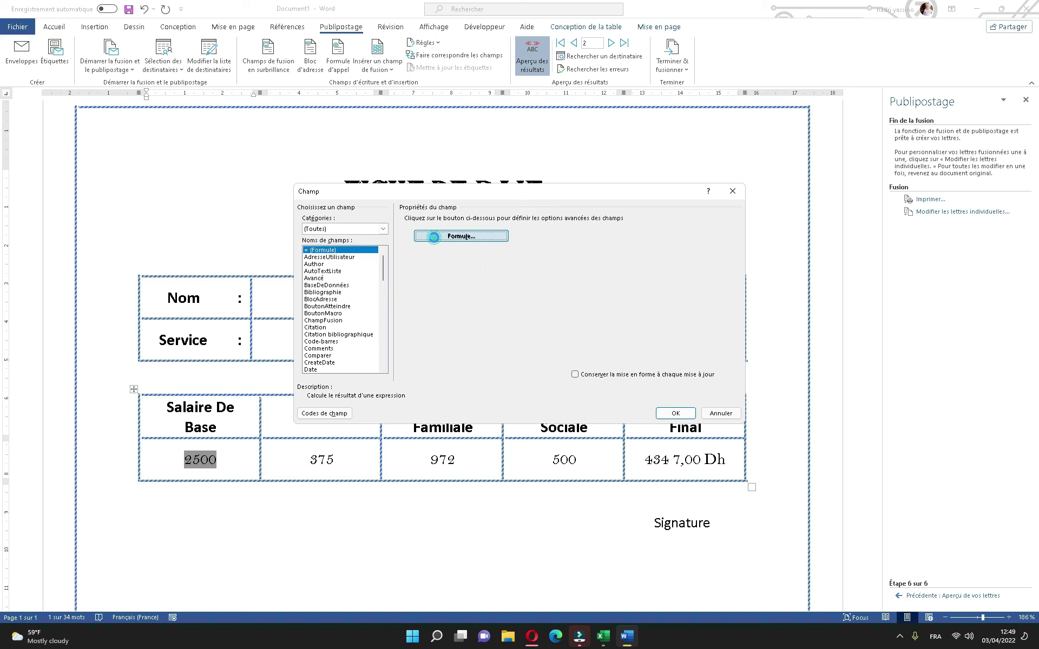
pyautogui.rightClick(458, 286)
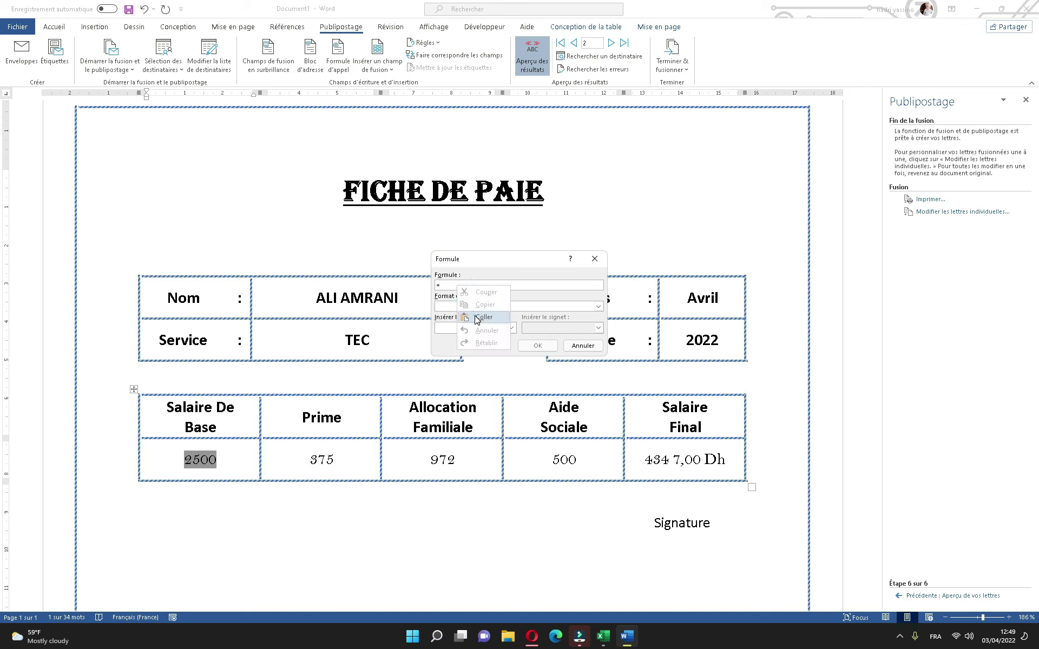
pyautogui.click(476, 319)
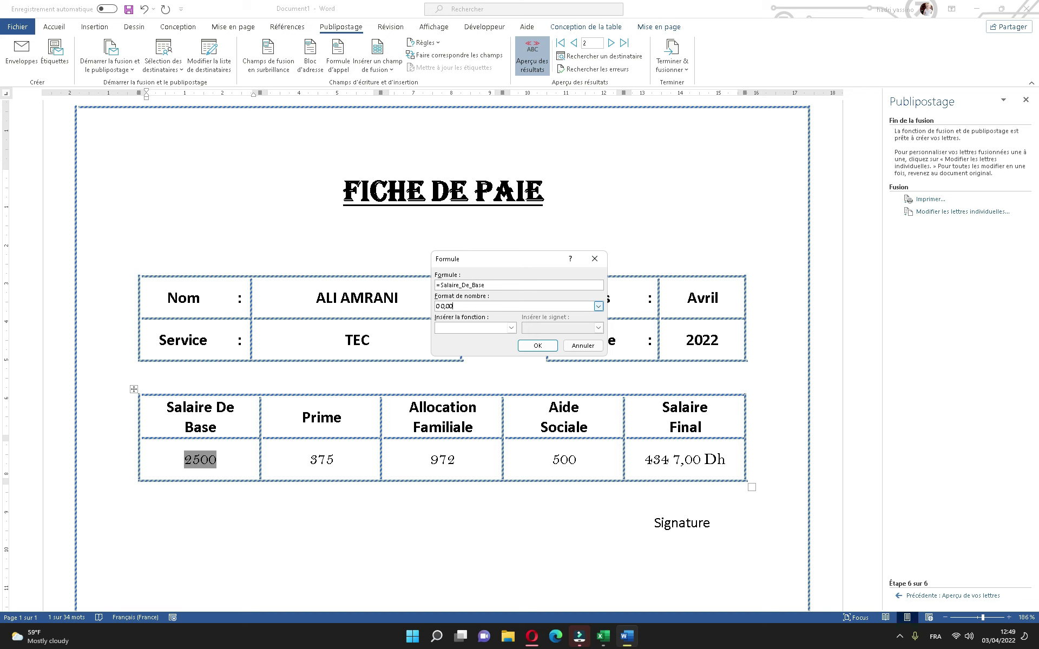
pyautogui.write('0 0,00 Dh')
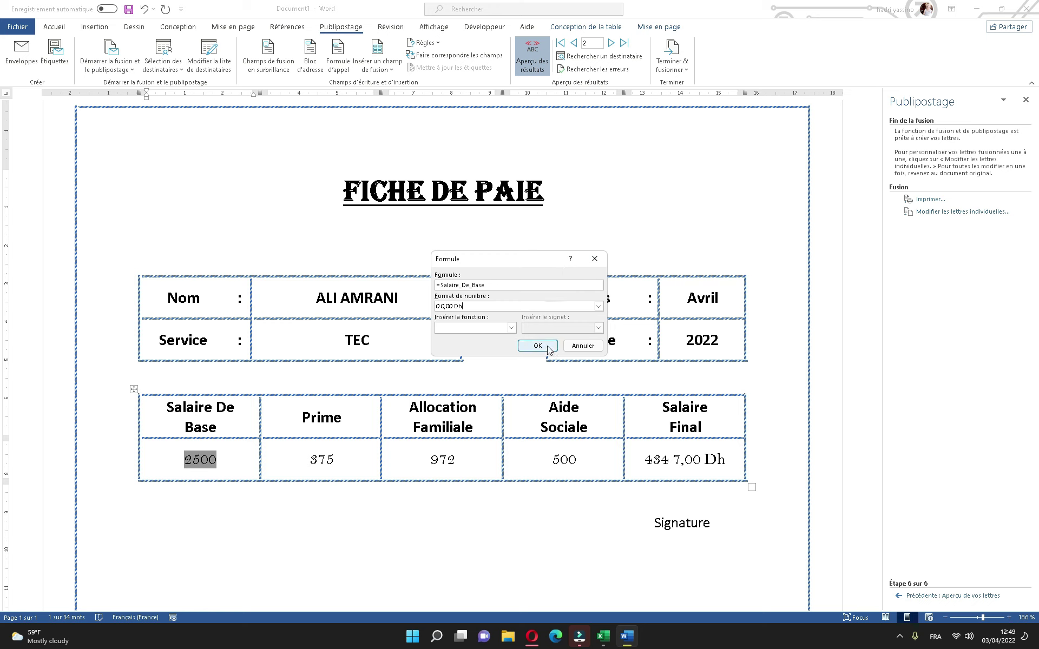
pyautogui.click(544, 346)
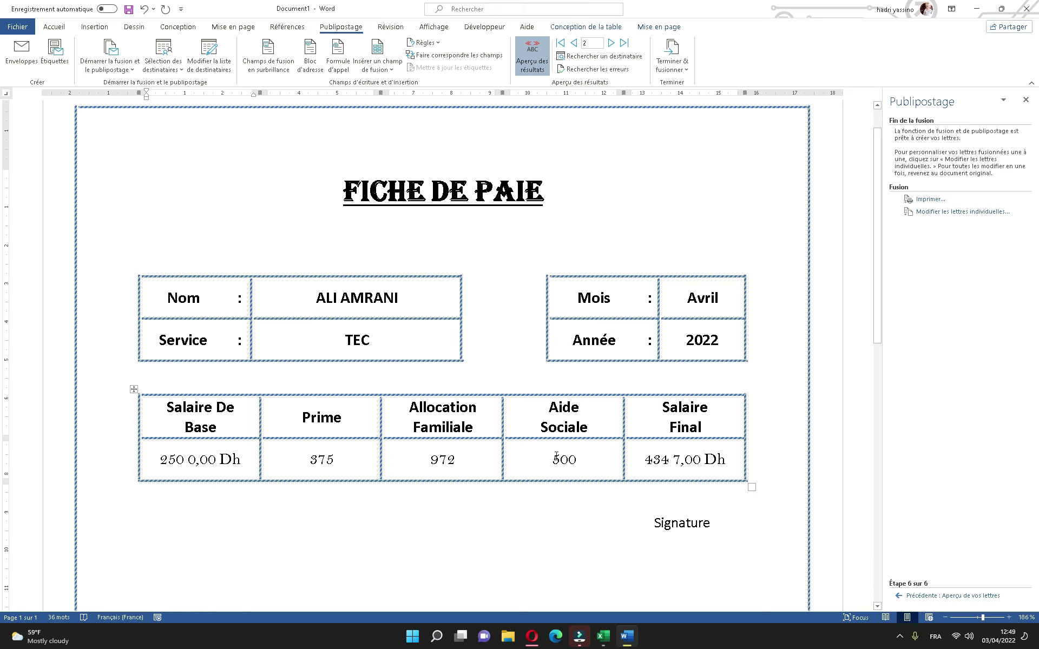
# - Browse the next employee records to check the format, then return to record 2
pyautogui.click(611, 43)
pyautogui.click(611, 44)
pyautogui.click(574, 43)
pyautogui.click(574, 44)
pyautogui.click(612, 637)
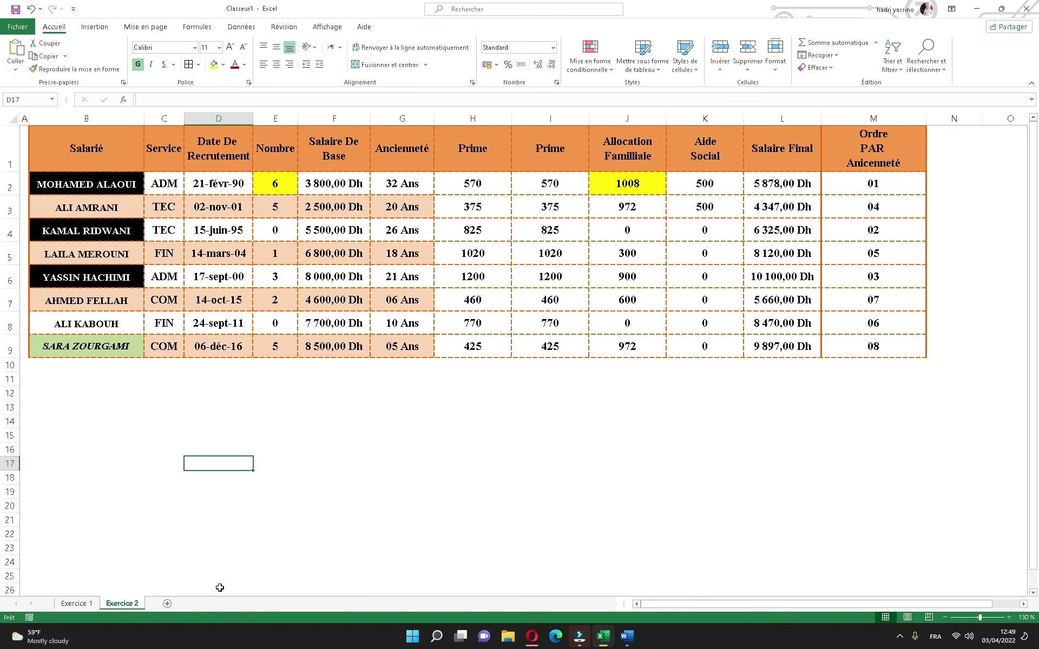
pyautogui.click(96, 604)
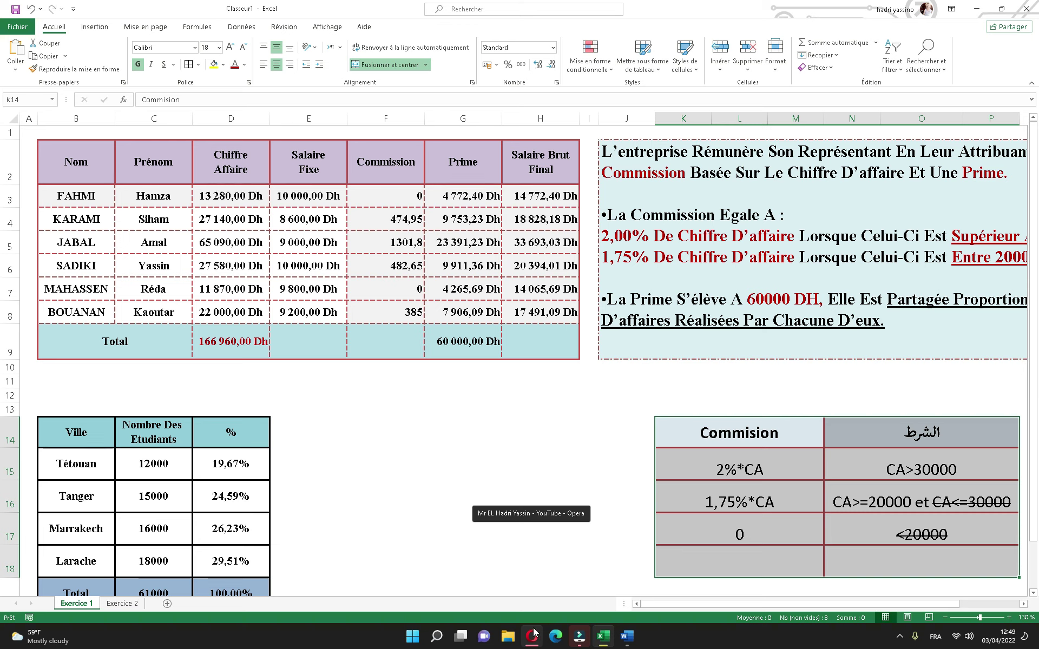
pyautogui.moveTo(602, 636)
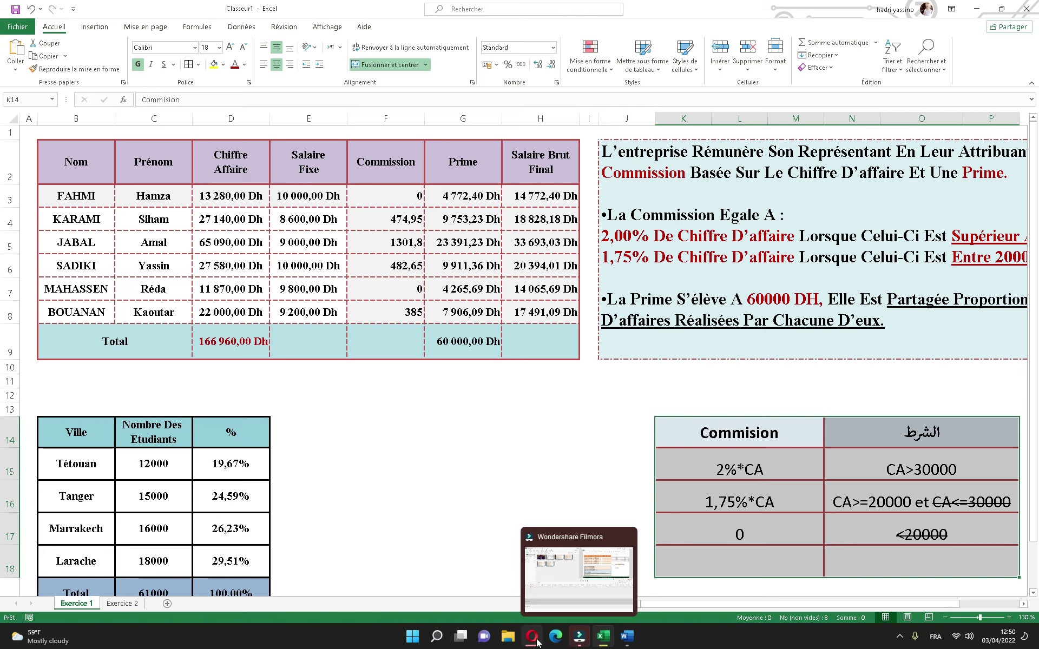
pyautogui.click(604, 641)
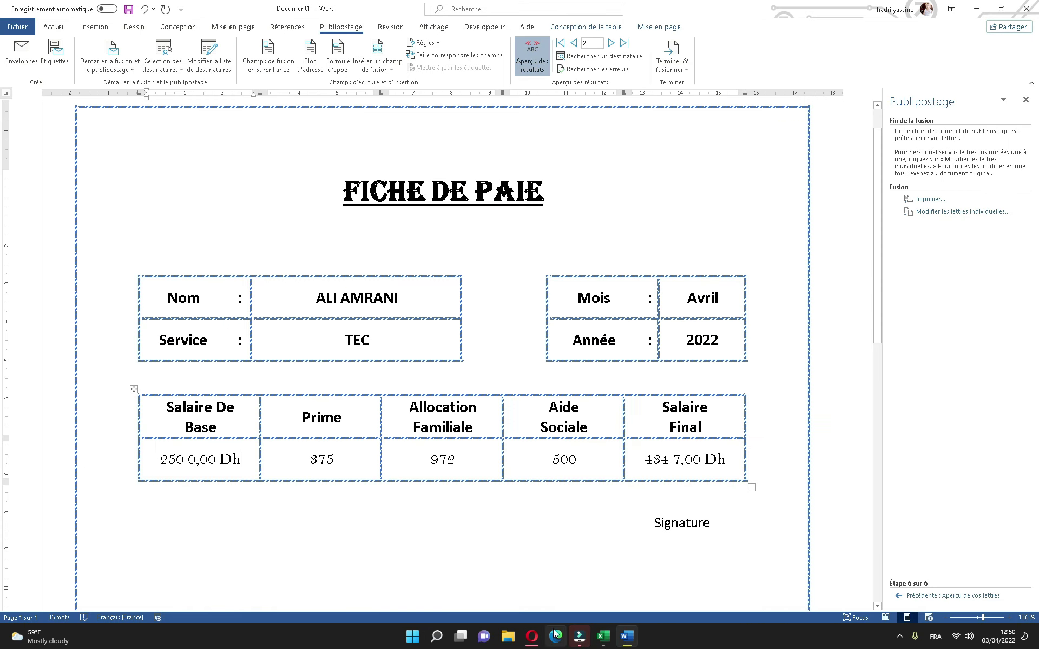